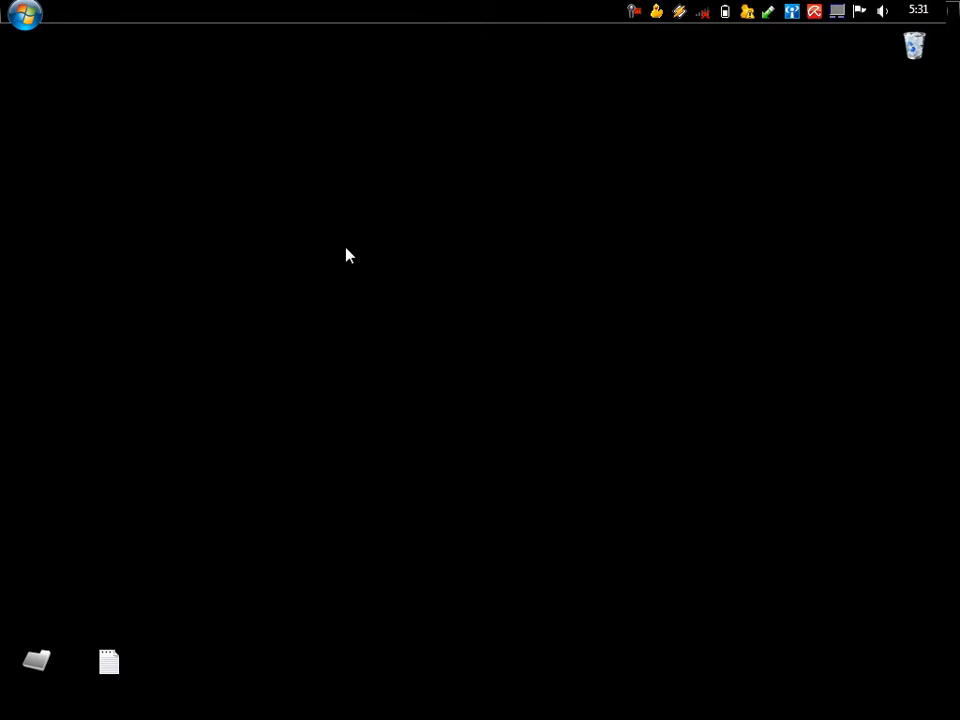
# Step: Open Windows Explorer from the Start button and snap it to the left half of the screen
pyautogui.rightClick(29, 17)
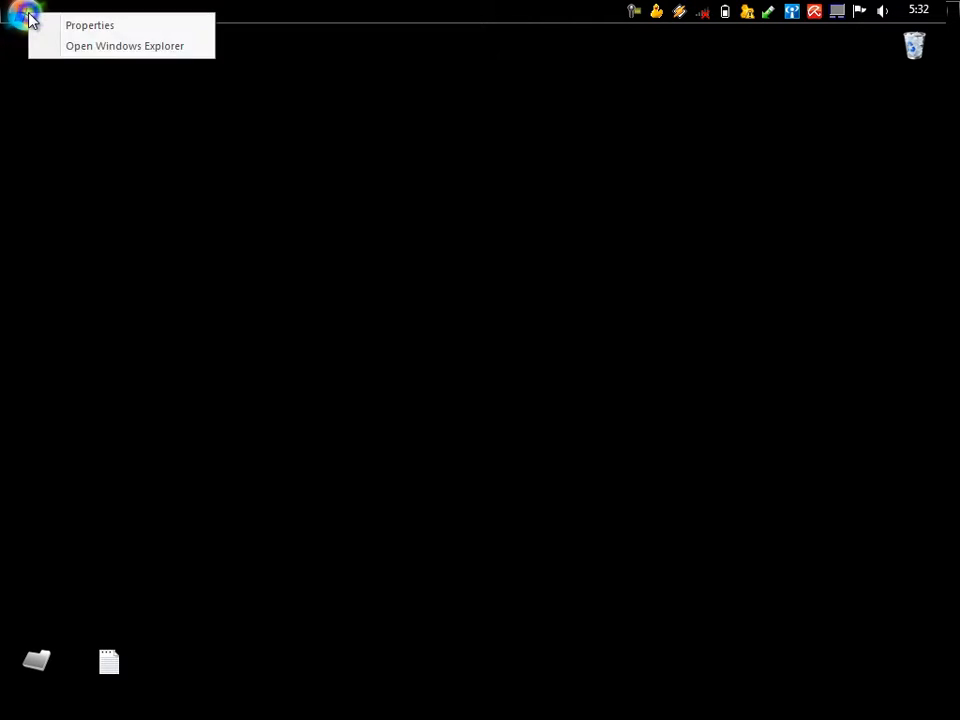
pyautogui.click(104, 47)
pyautogui.moveTo(346, 93); pyautogui.dragTo(0, 191)
# Step: Go to Database (D:) > Software and launch the VirtualBox-4.0.0-69151-Win installer
pyautogui.click(273, 490)
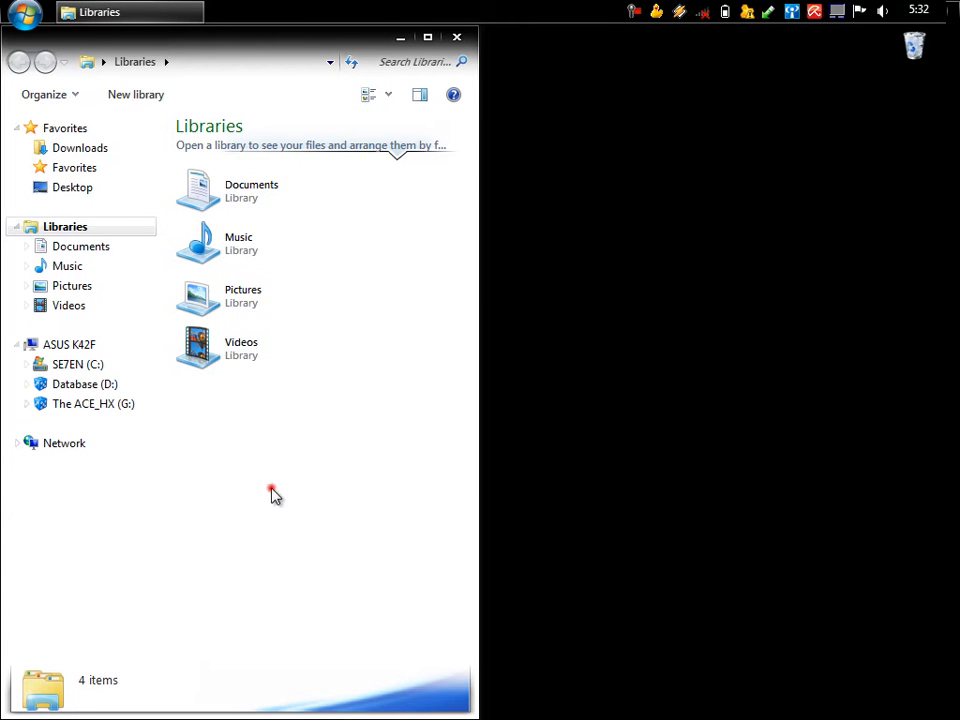
pyautogui.click(78, 388)
pyautogui.click(433, 459)
pyautogui.doubleClick(219, 464)
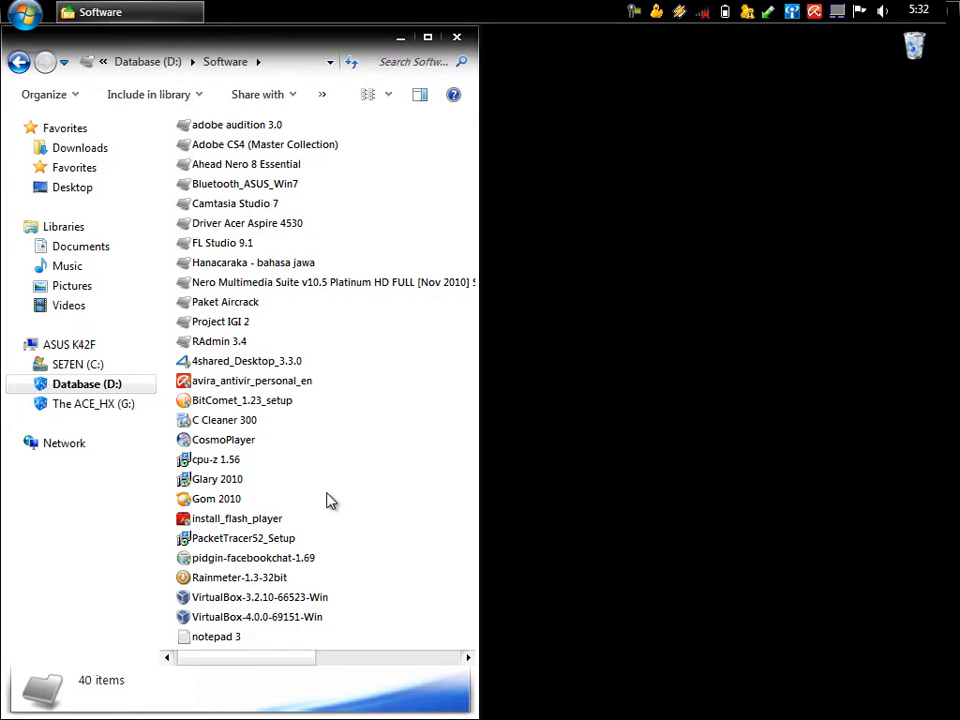
pyautogui.doubleClick(297, 620)
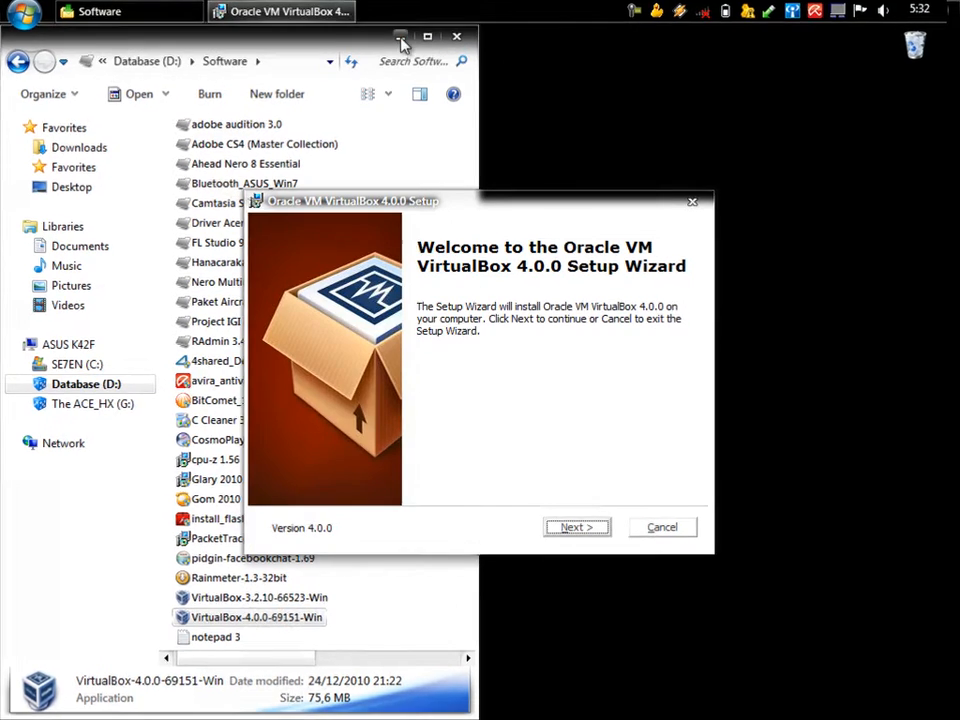
# Step: Minimize the Software folder window and continue past the VirtualBox setup welcome page
pyautogui.click(401, 40)
pyautogui.click(523, 320)
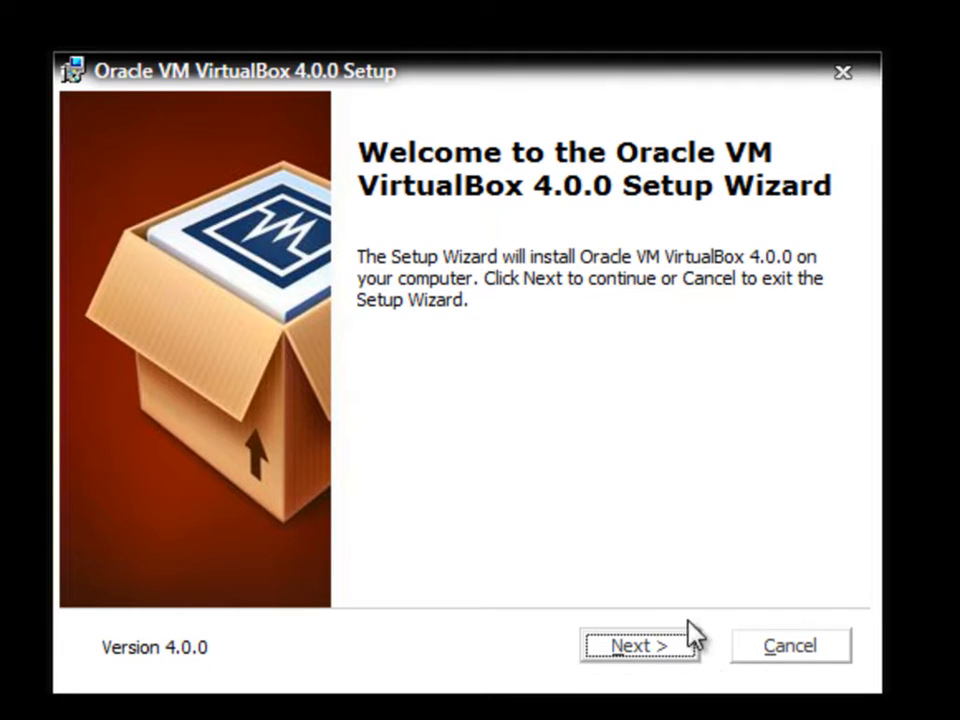
pyautogui.click(657, 645)
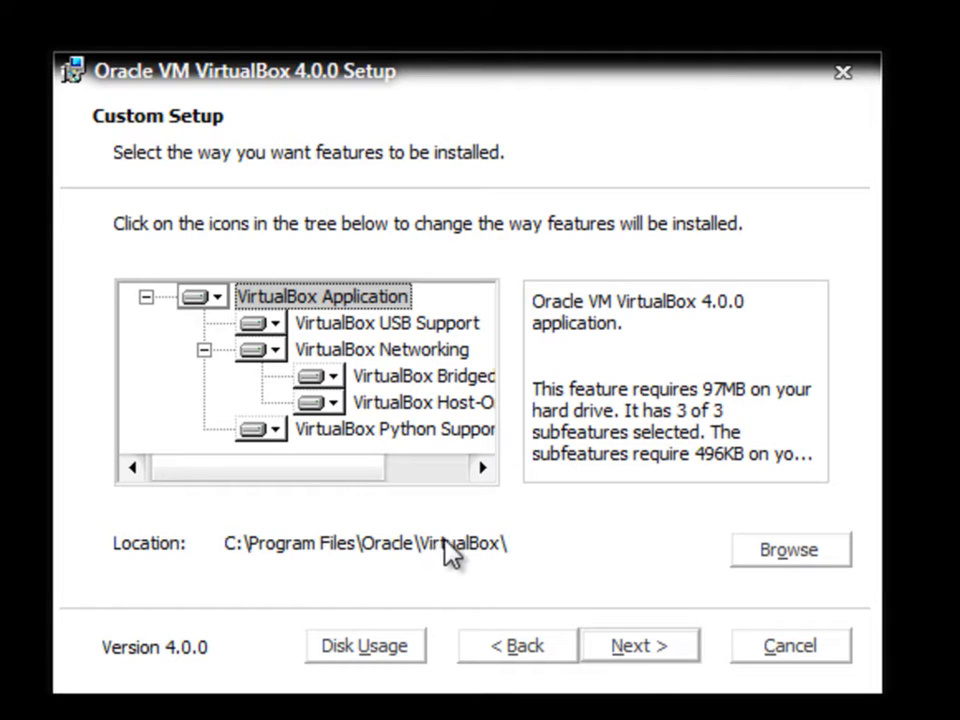
# Step: Keep the default features and C:\Program Files\Oracle\VirtualBox\ location, with no desktop or Quick Launch shortcuts
pyautogui.click(640, 668)
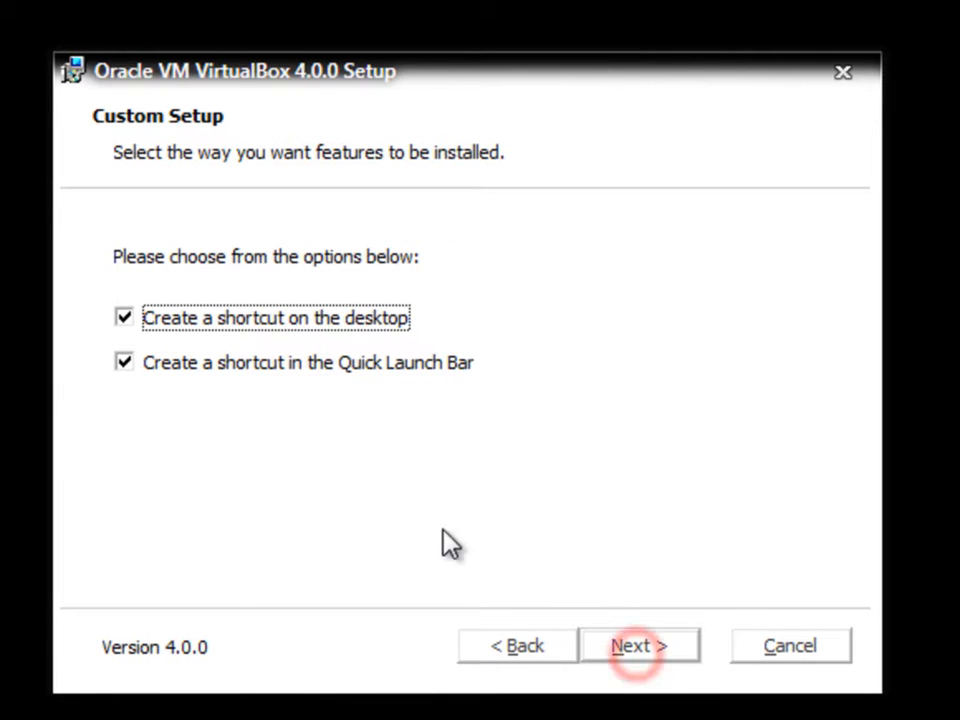
pyautogui.click(223, 321)
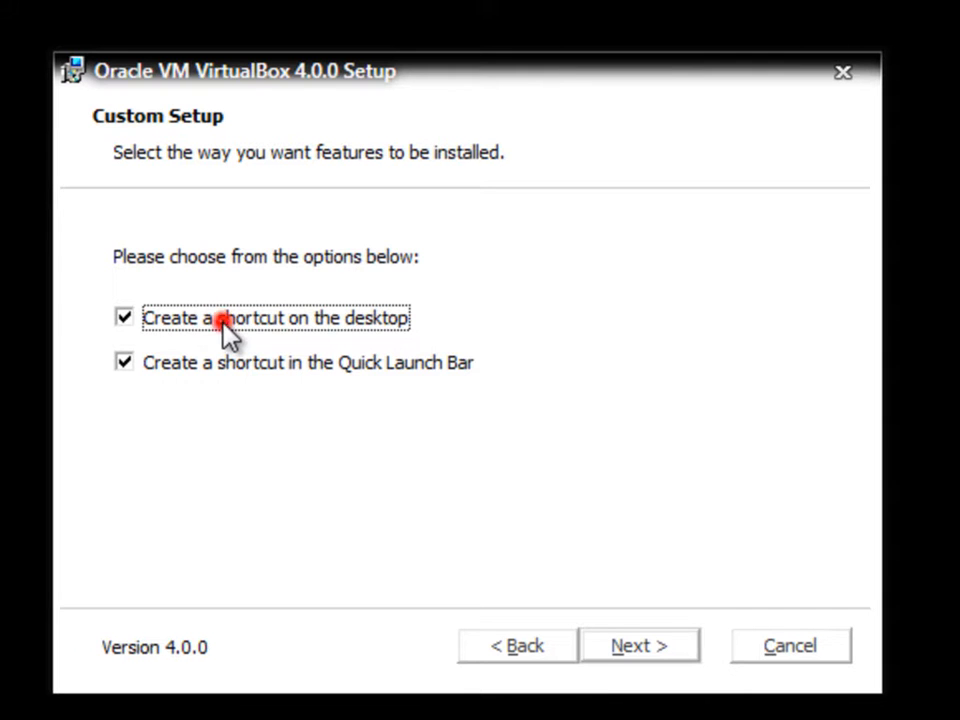
pyautogui.click(282, 388)
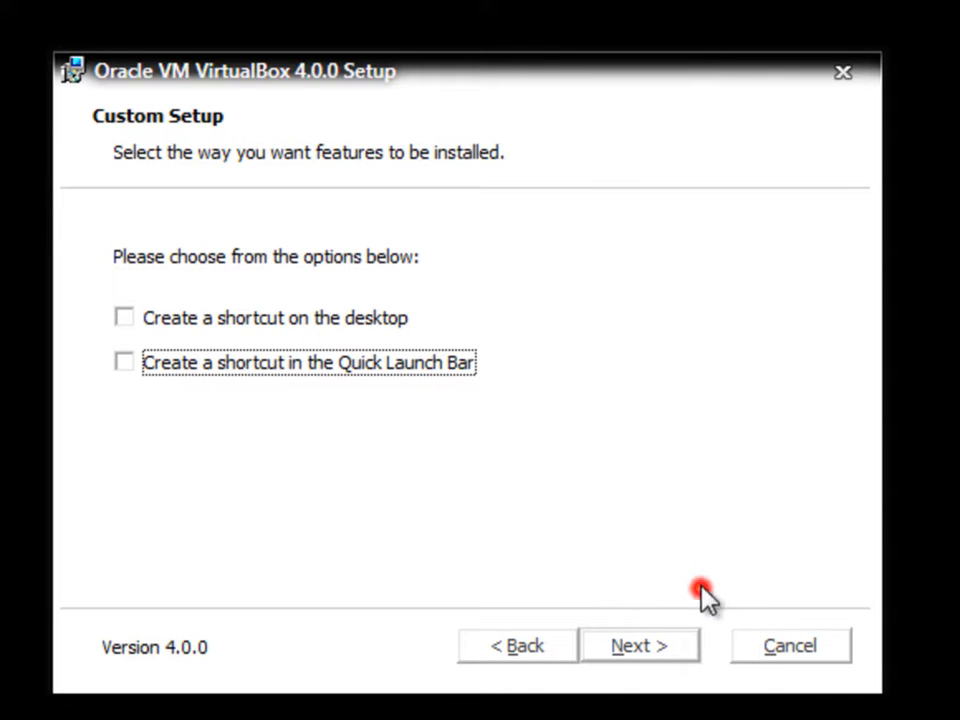
pyautogui.click(640, 646)
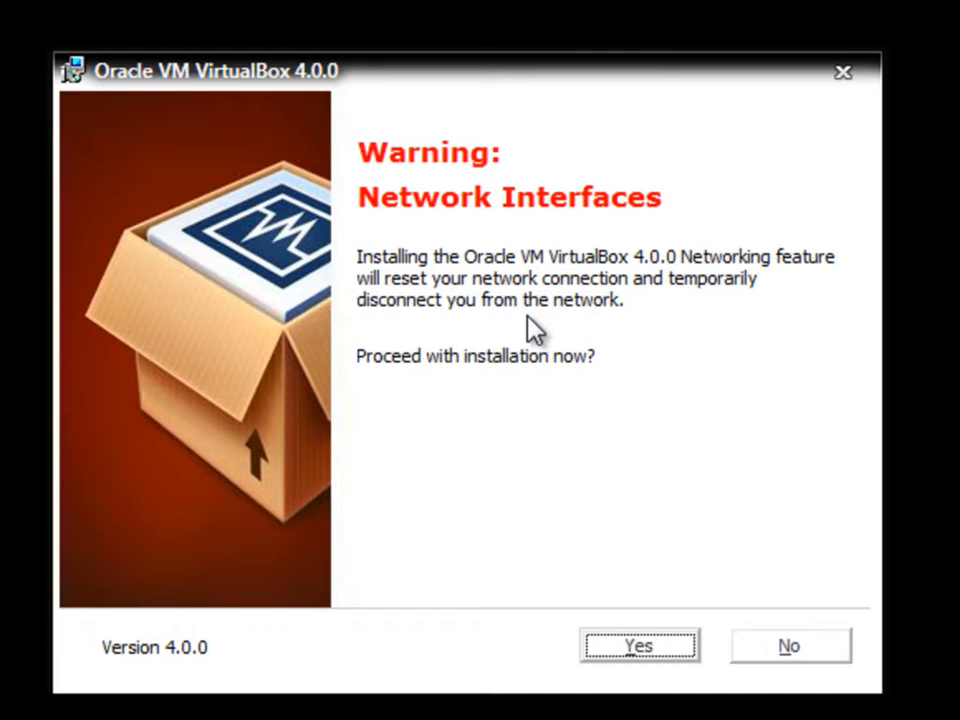
# Step: Accept the temporary network disconnection and install VirtualBox 4.0.0 until it completes
pyautogui.click(645, 645)
pyautogui.click(575, 426)
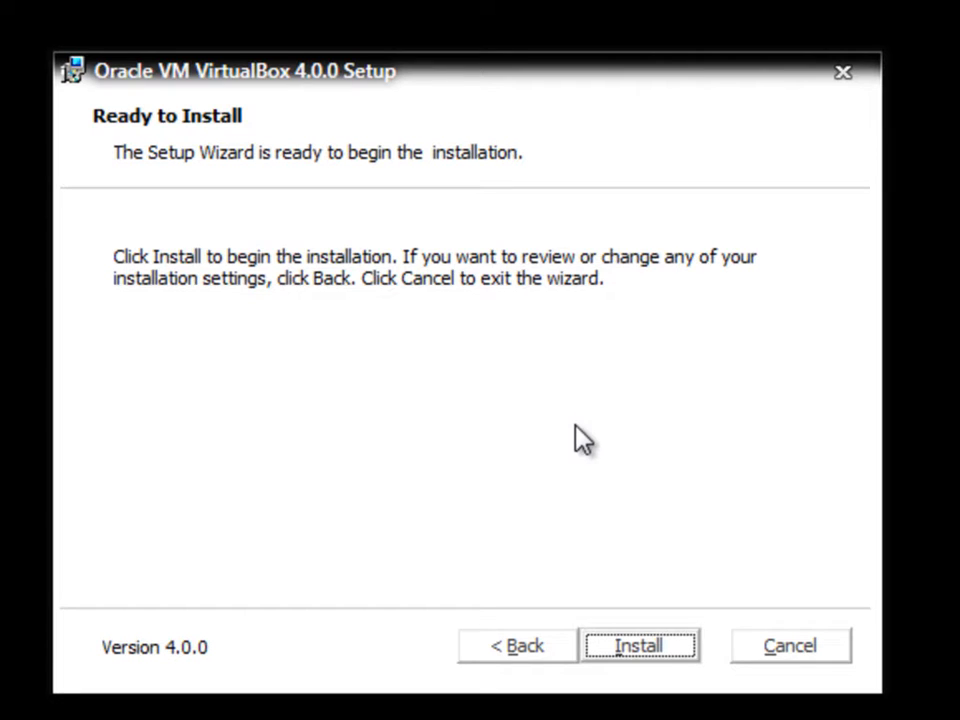
pyautogui.click(606, 443)
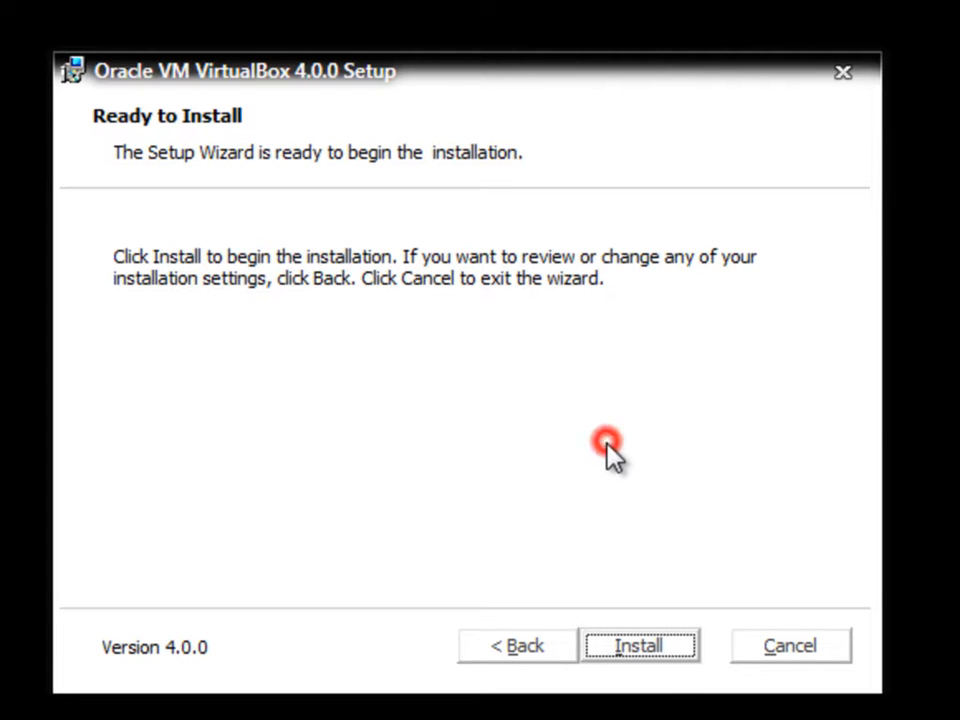
pyautogui.click(652, 655)
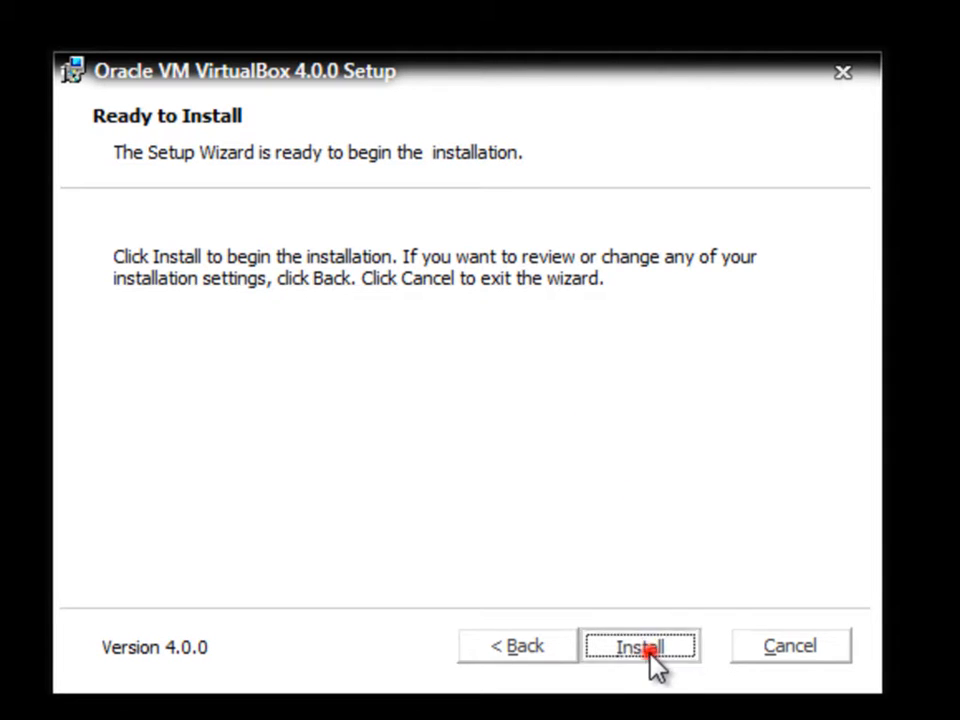
pyautogui.click(632, 471)
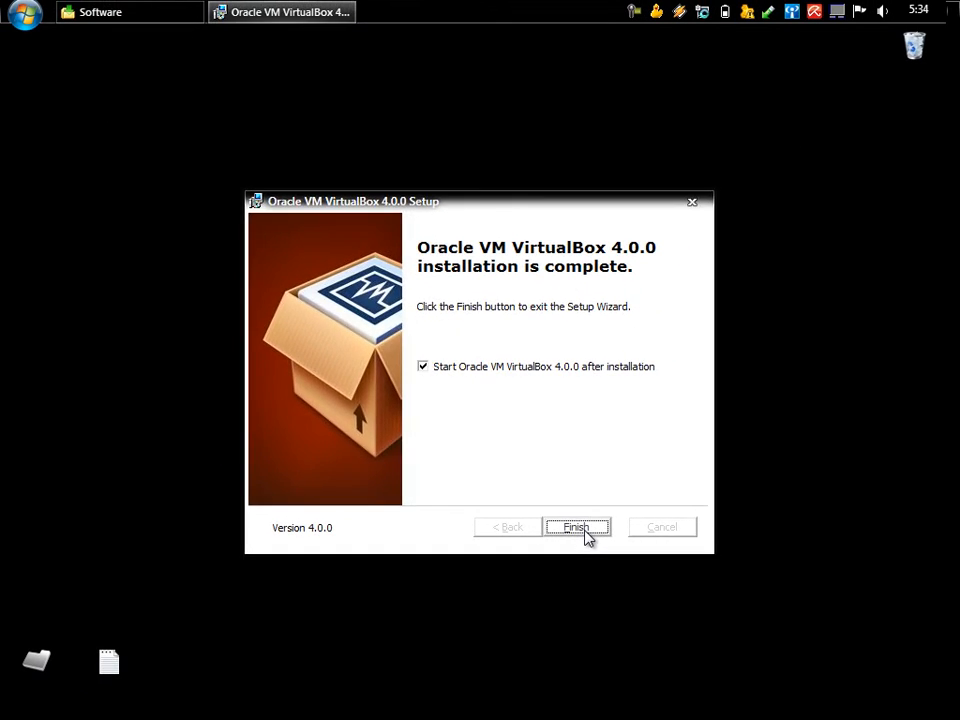
# Step: Finish setup to launch VirtualBox, then view Ubuntu Server 9, Clear OS 5.2, Mint 10.0 - Julia and Win Server 2003
pyautogui.click(651, 651)
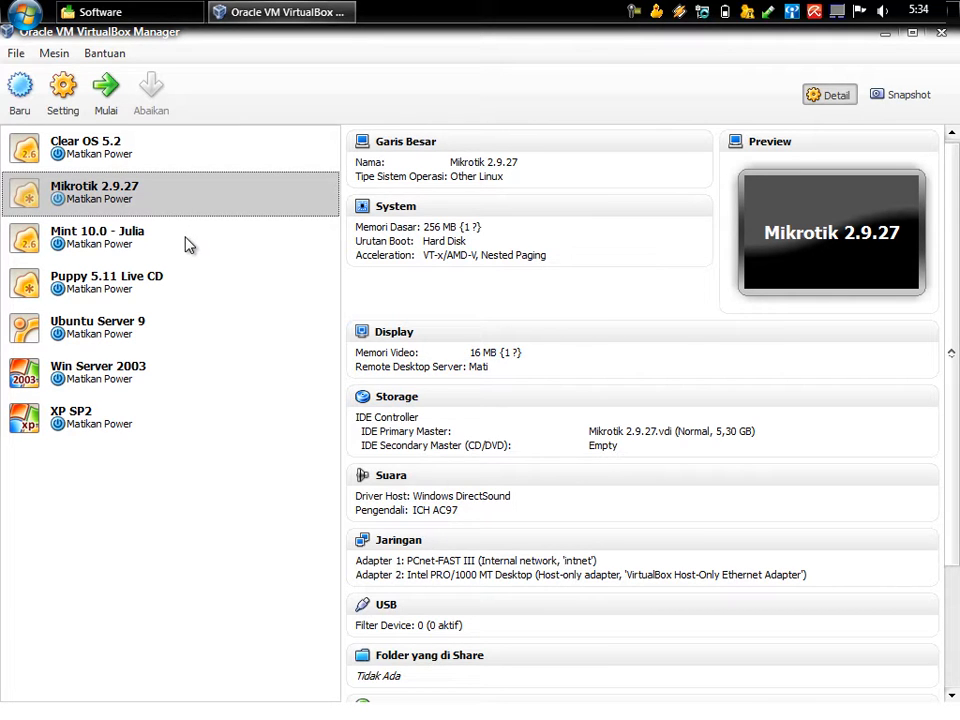
pyautogui.click(200, 332)
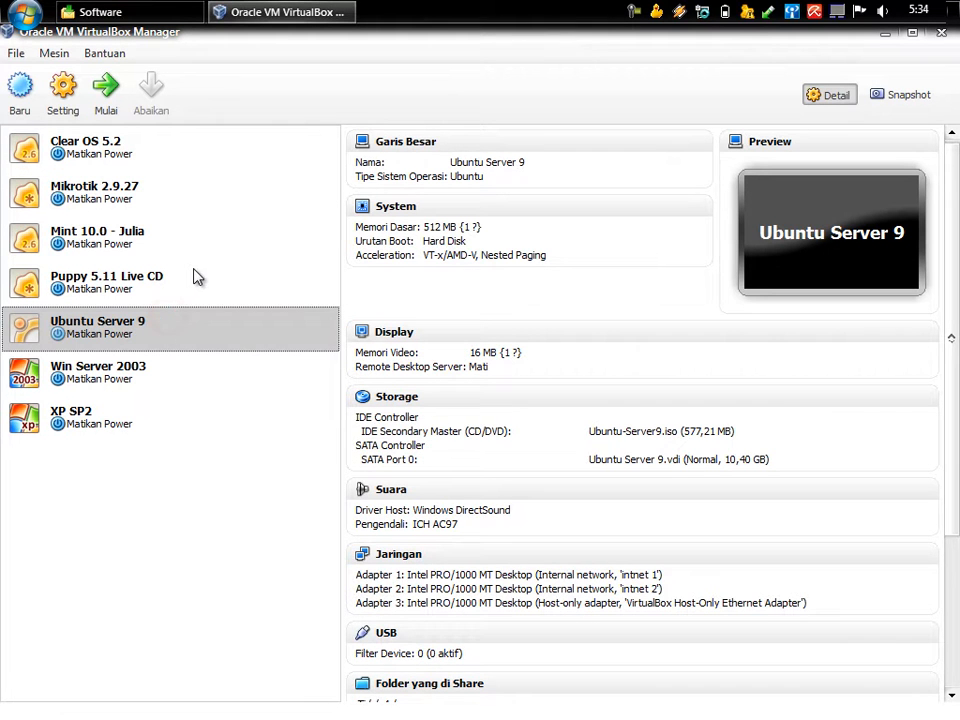
pyautogui.click(152, 170)
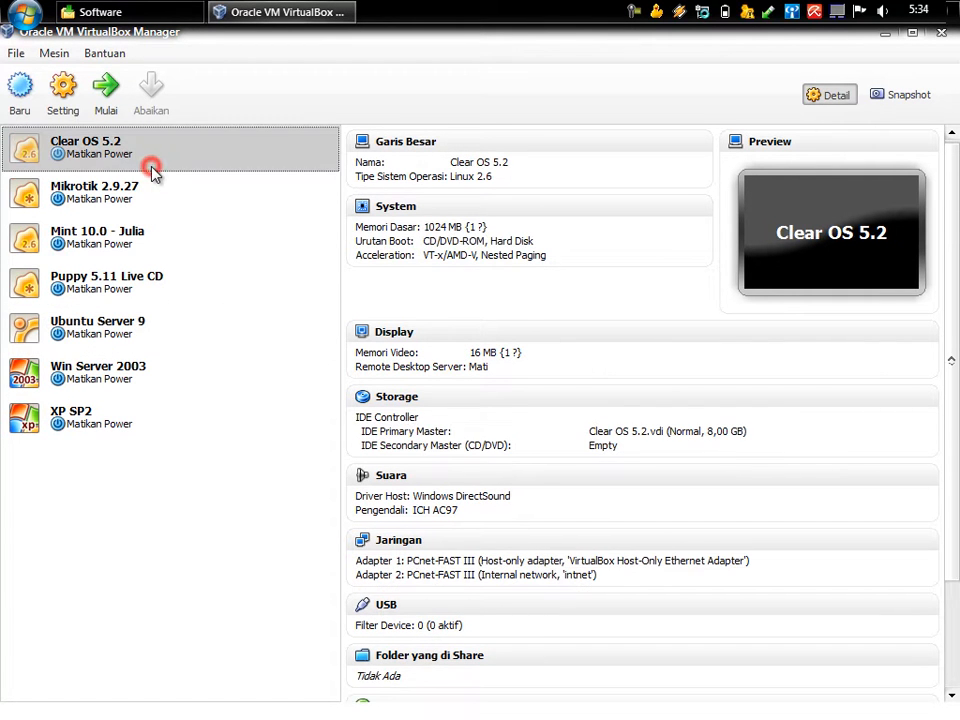
pyautogui.click(118, 247)
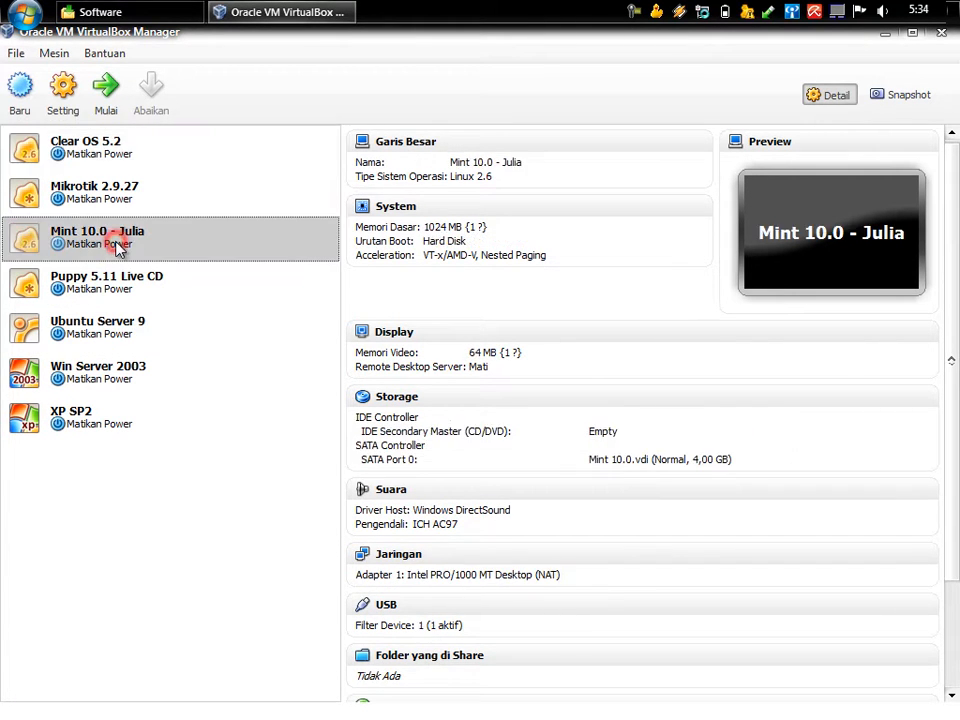
pyautogui.click(110, 370)
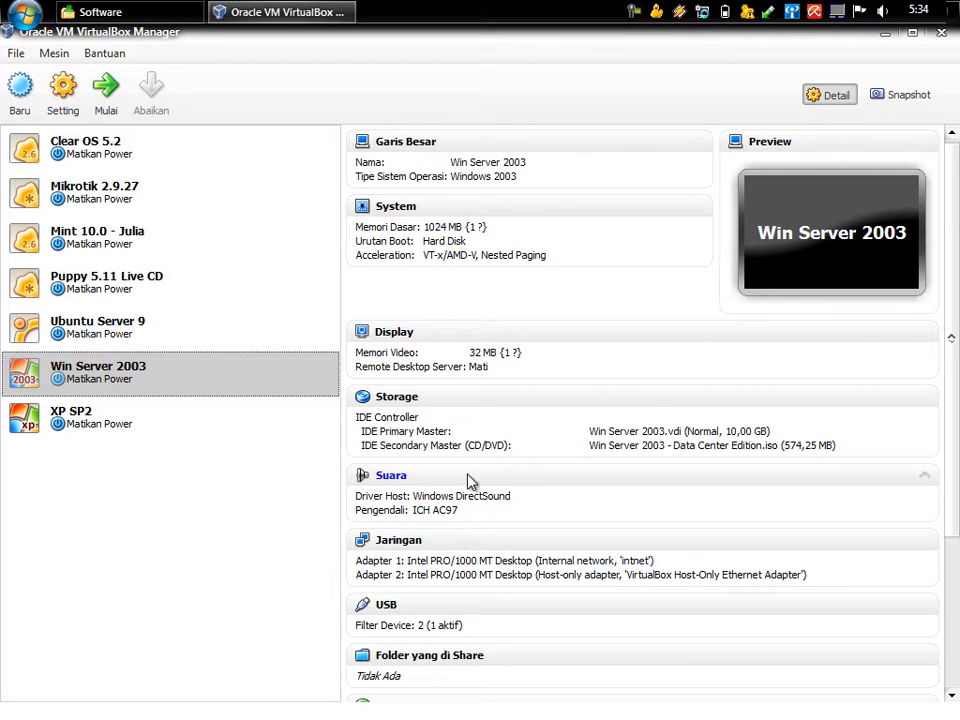
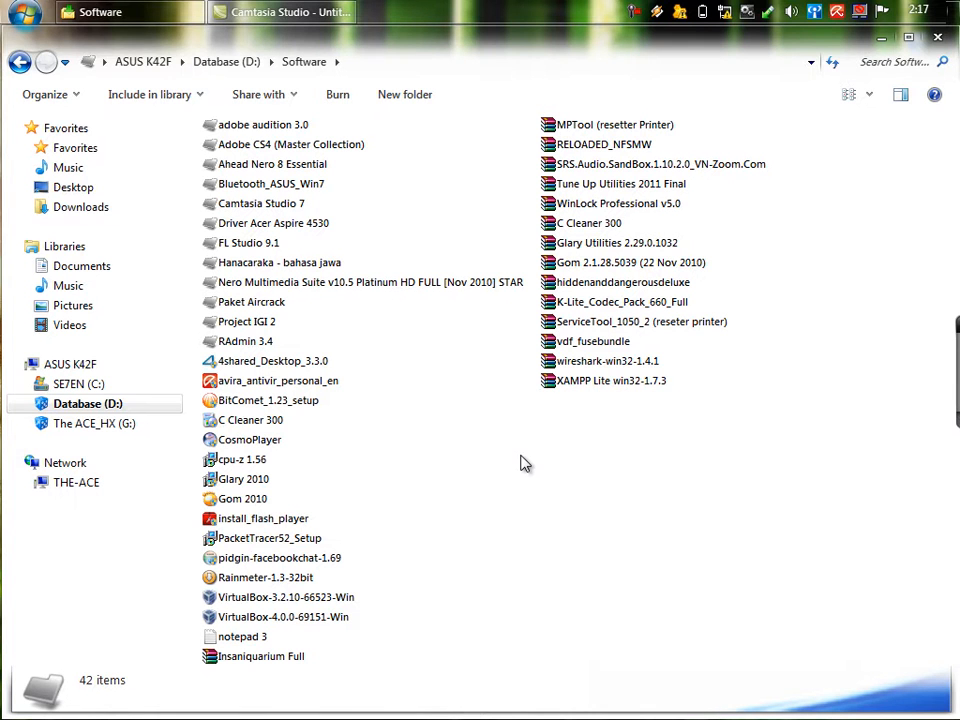
# Step: Open the XAMPP Lite win32-1.7.3 archive from D:\Software in WinRAR
pyautogui.click(521, 461)
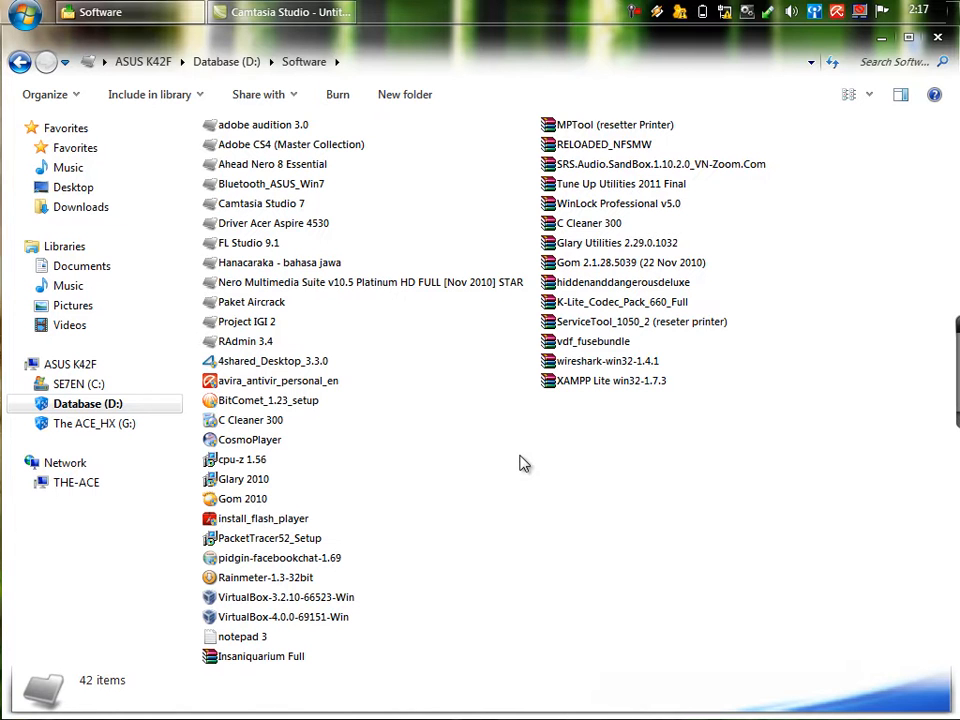
pyautogui.click(583, 388)
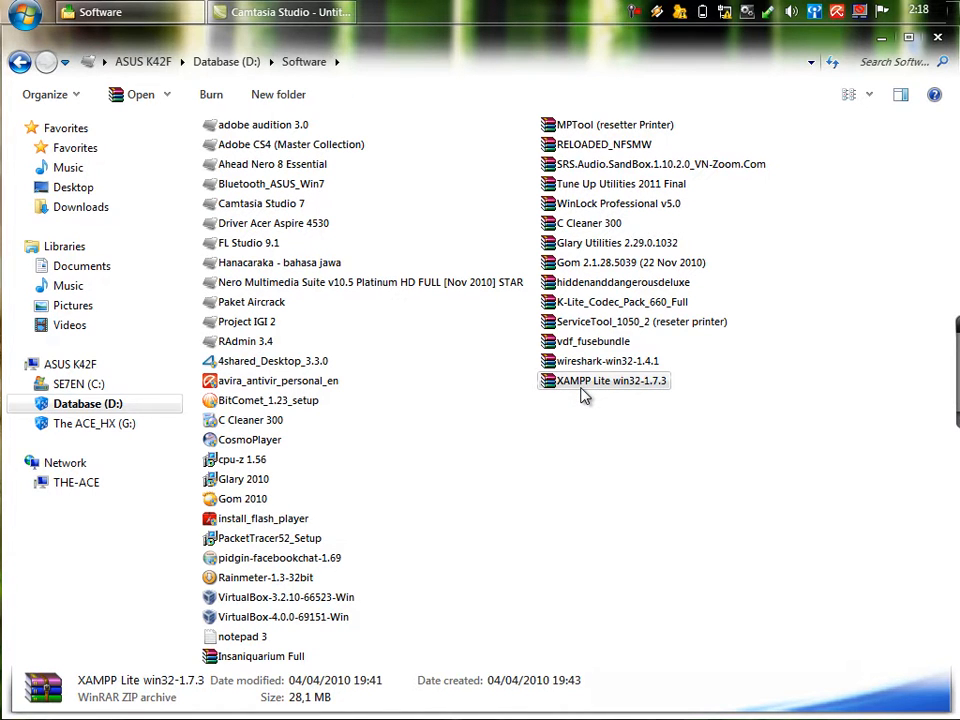
pyautogui.doubleClick(583, 392)
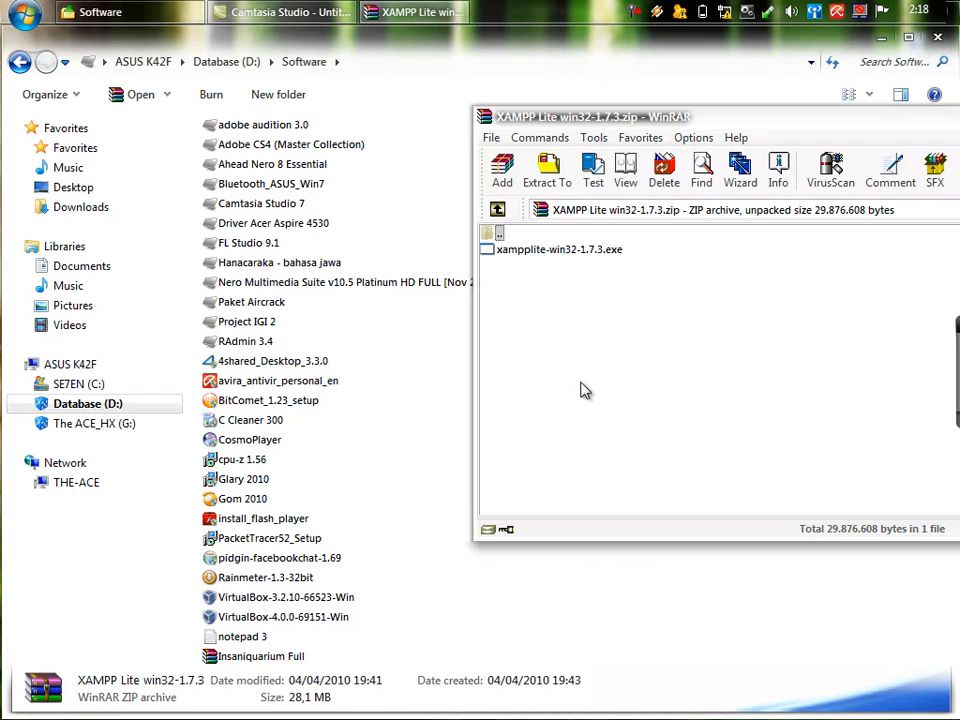
# Step: Run xampplite-win32-1.7.3.exe and keep C:\ as its destination folder
pyautogui.doubleClick(574, 250)
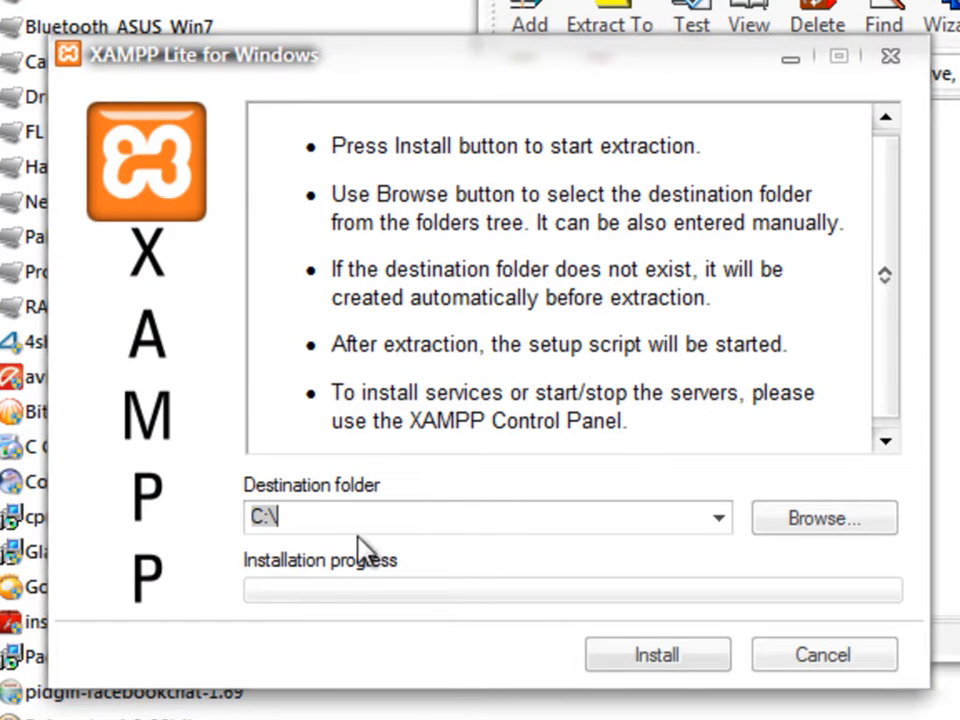
pyautogui.click(348, 515)
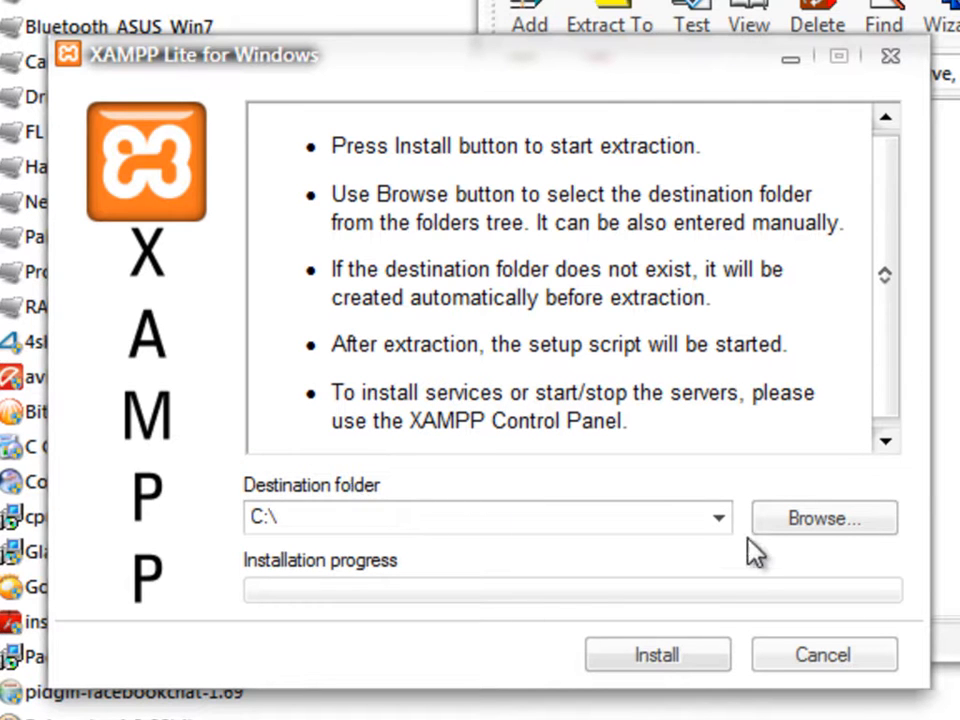
pyautogui.click(788, 520)
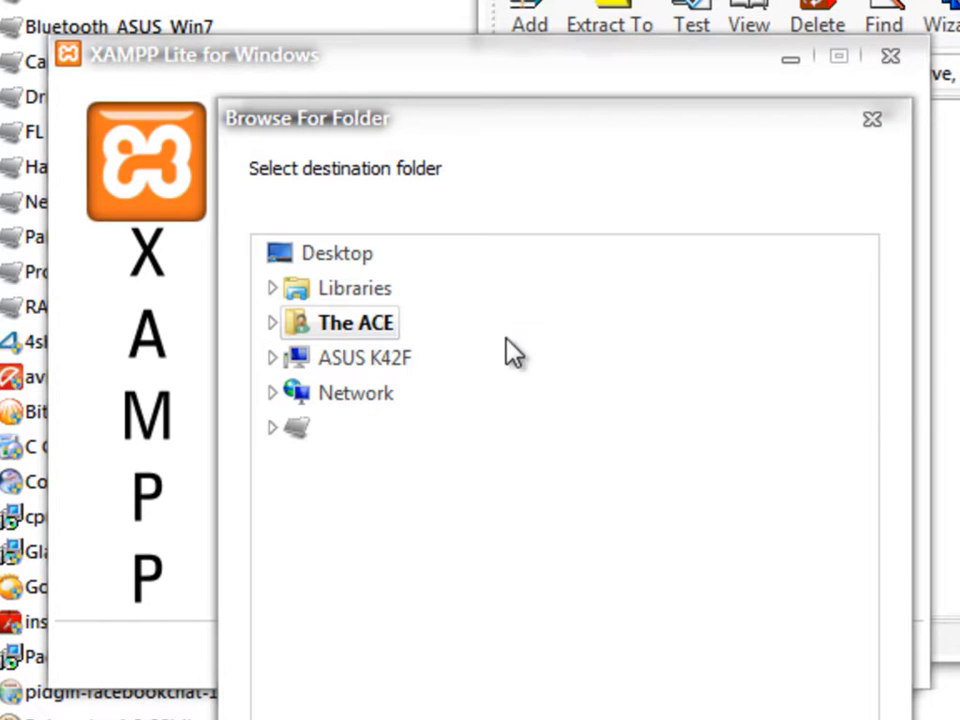
pyautogui.click(273, 358)
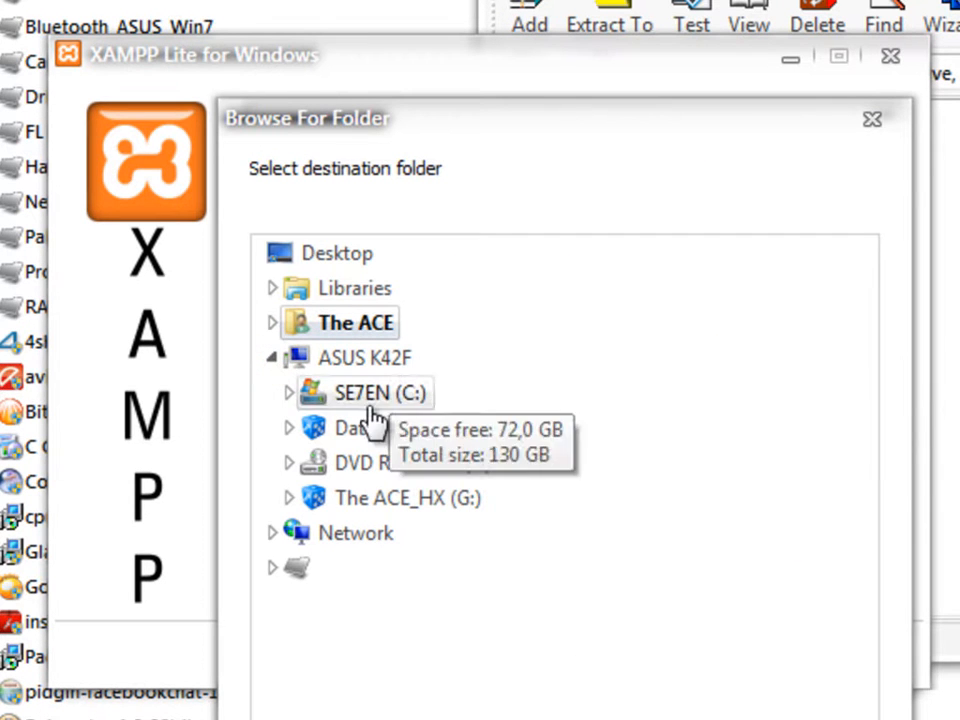
pyautogui.click(800, 719)
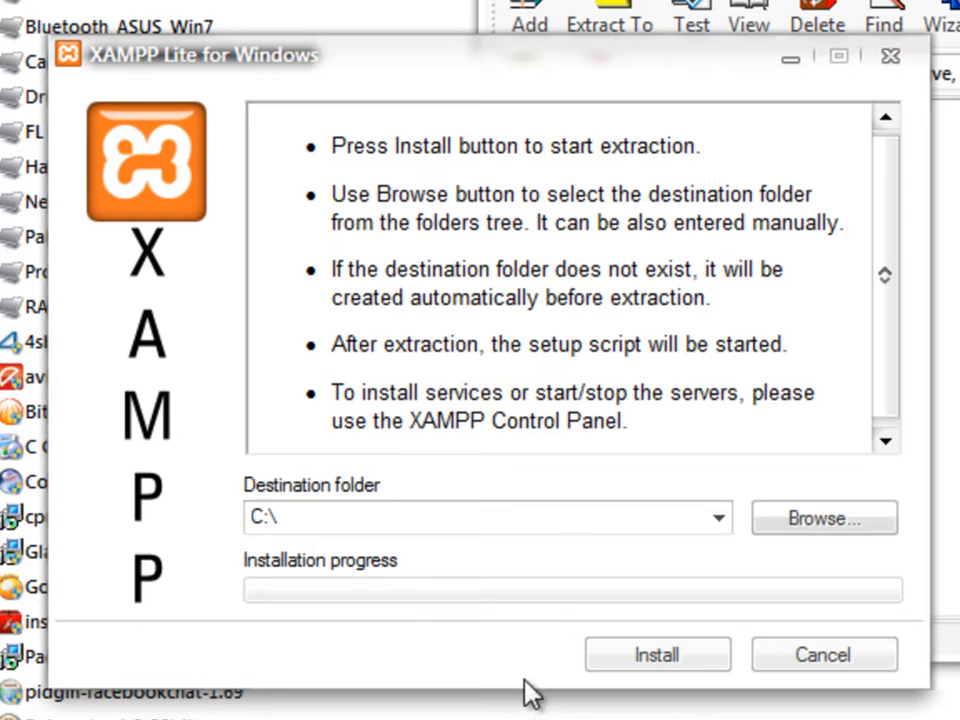
pyautogui.click(480, 514)
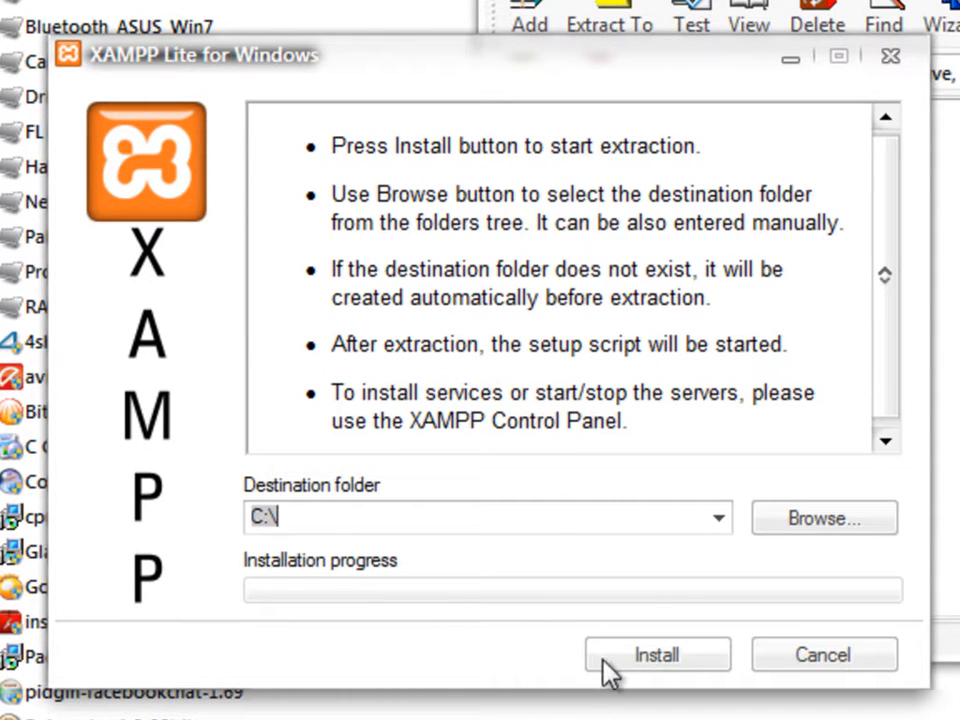
# Step: Extract XAMPP into C:\, choosing Yes to All to replace existing files
pyautogui.click(646, 656)
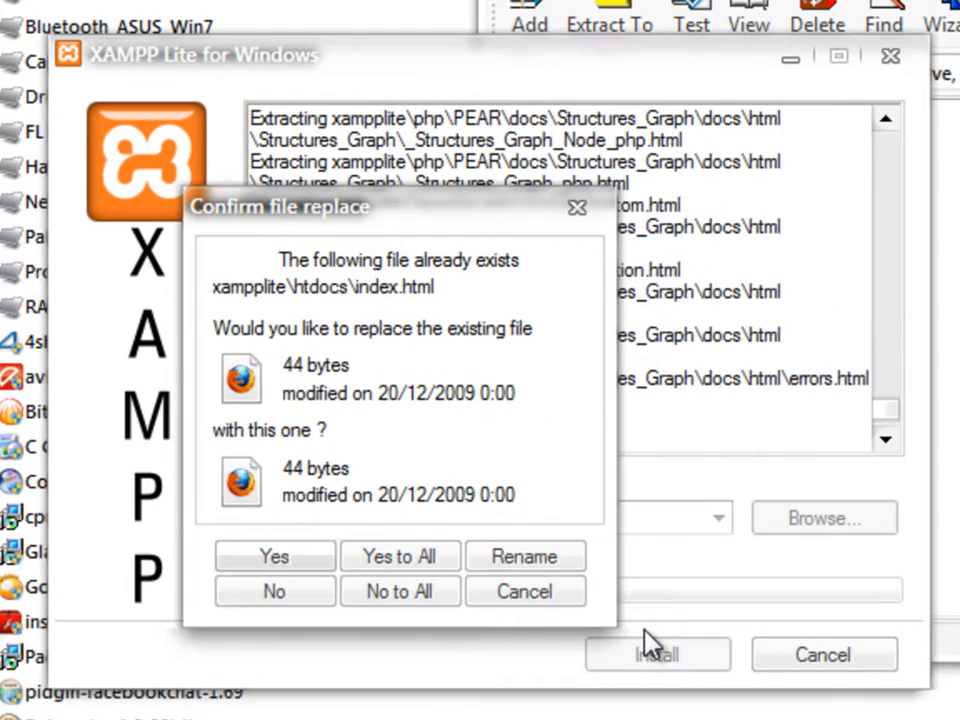
pyautogui.moveTo(388, 214); pyautogui.dragTo(527, 176)
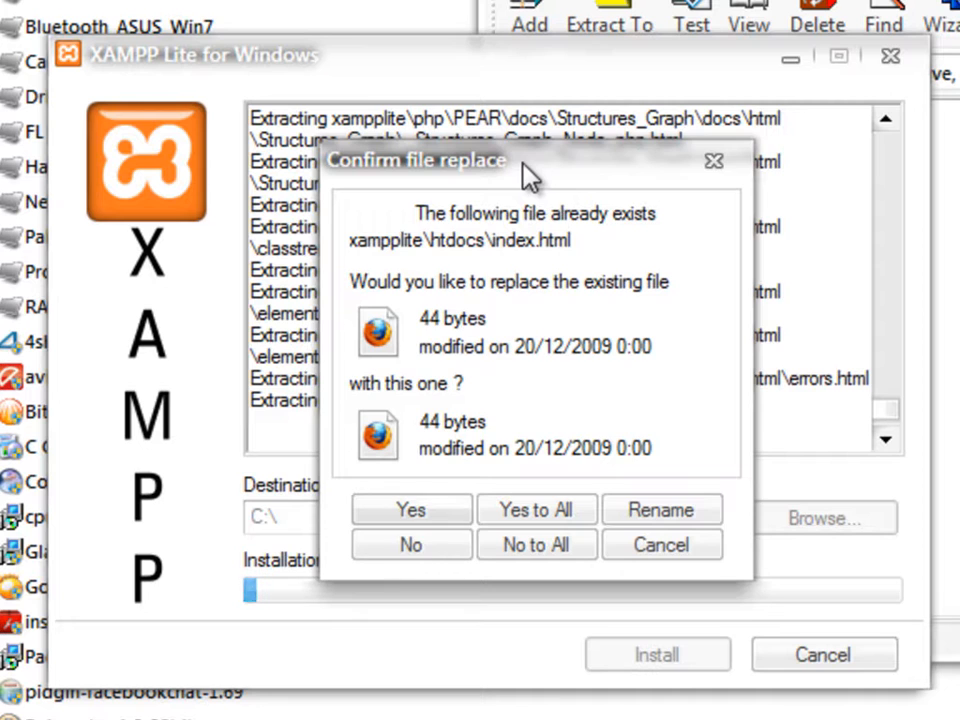
pyautogui.moveTo(525, 176); pyautogui.dragTo(577, 134)
pyautogui.click(597, 469)
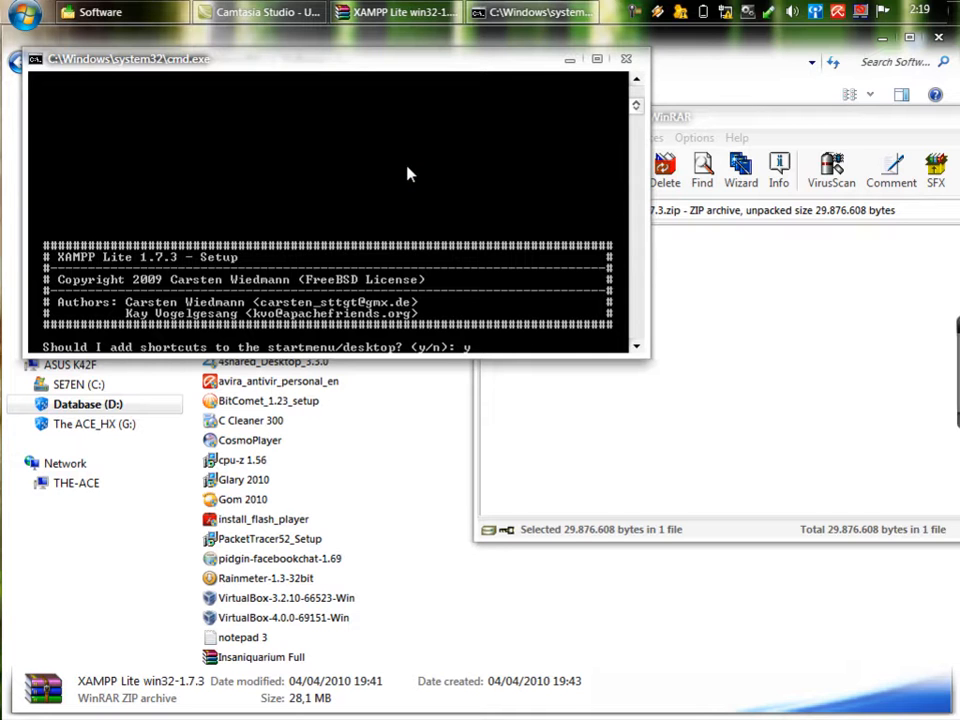
# Step: Answer the setup prompts: add shortcuts (y), relocate paths (y), keep drive letters (n), continue twice
pyautogui.press('Return')
pyautogui.write('y')
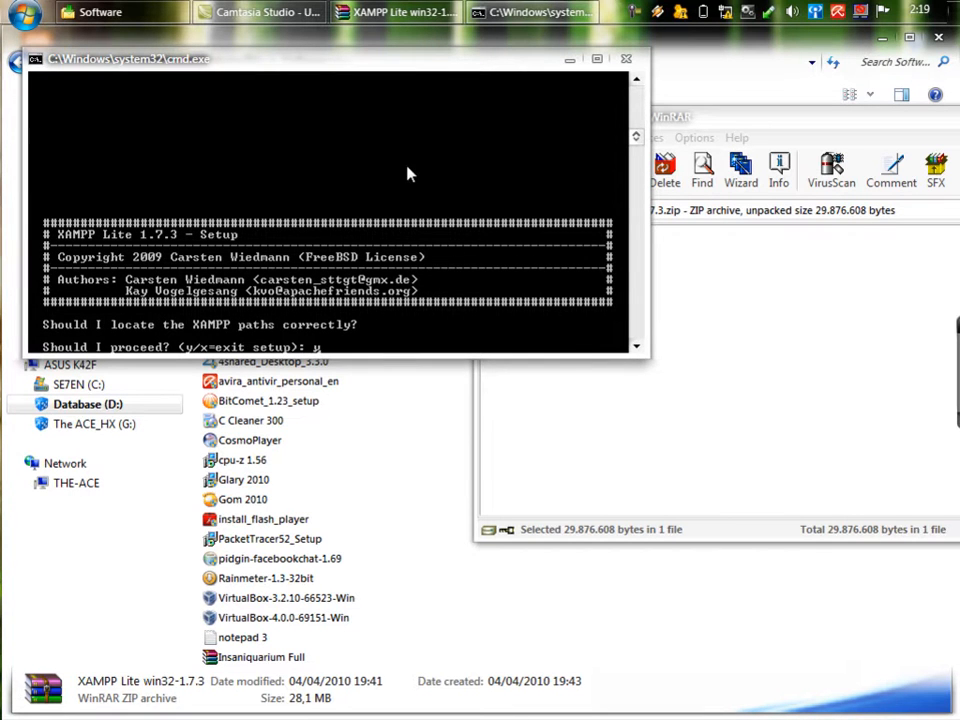
pyautogui.press('Return')
pyautogui.write('n')
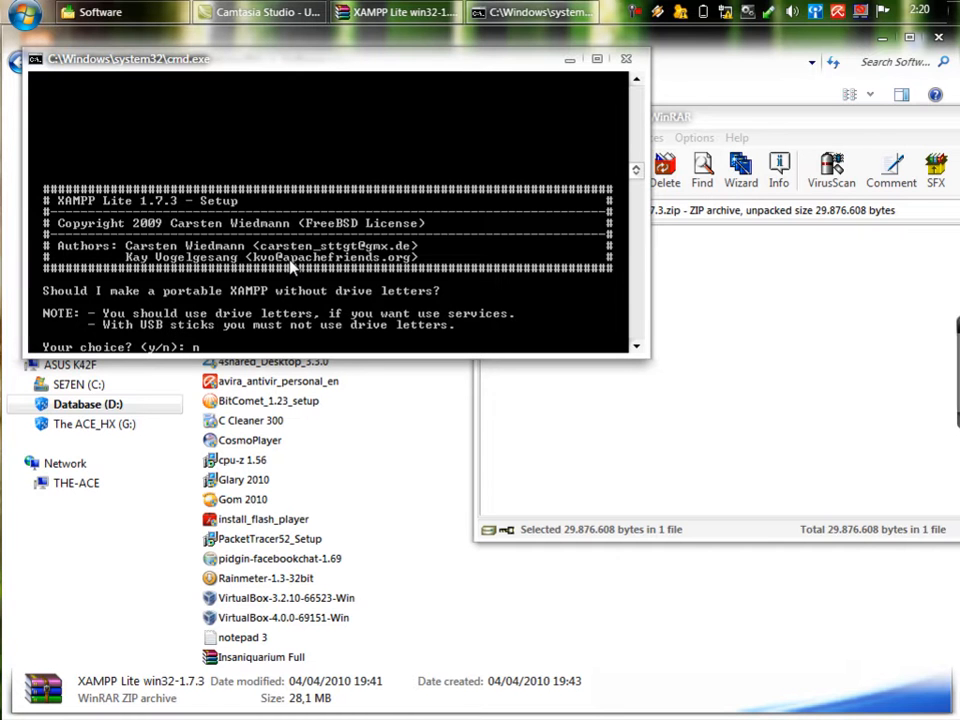
pyautogui.press('Return')
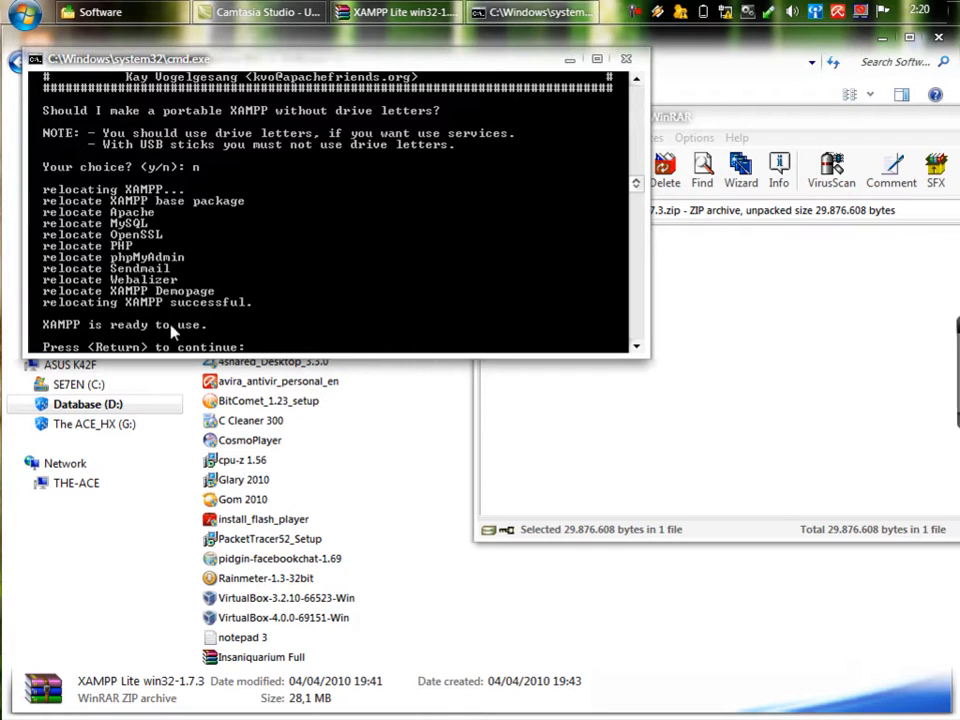
pyautogui.press('Return')
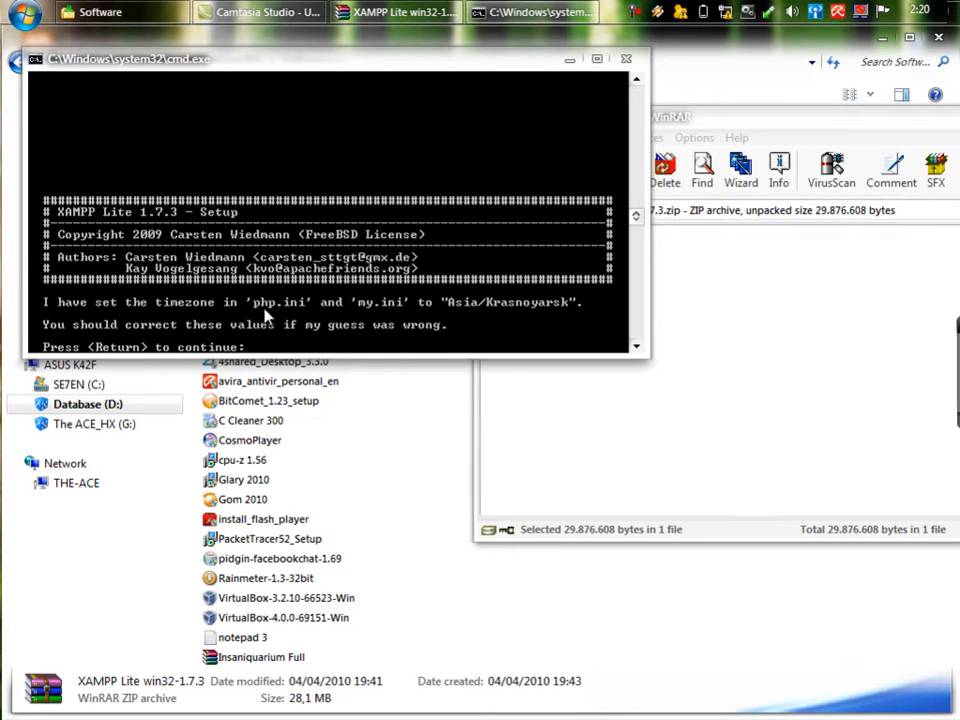
pyautogui.press('Return')
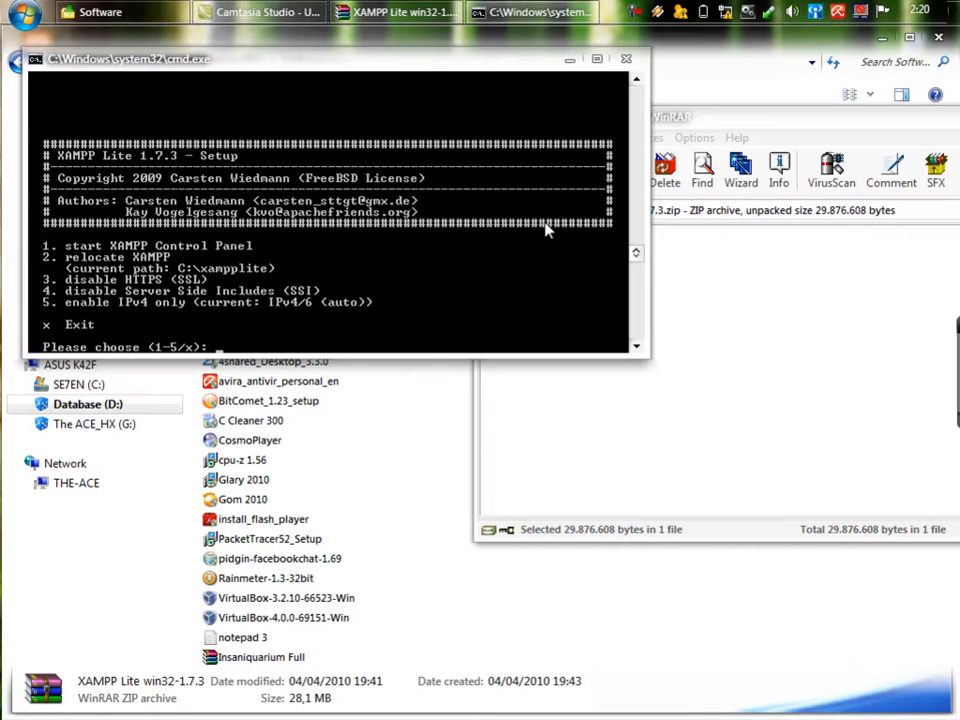
# Step: Exit the XAMPP setup menu, close WinRAR and minimize the Software folder window
pyautogui.press('Return')
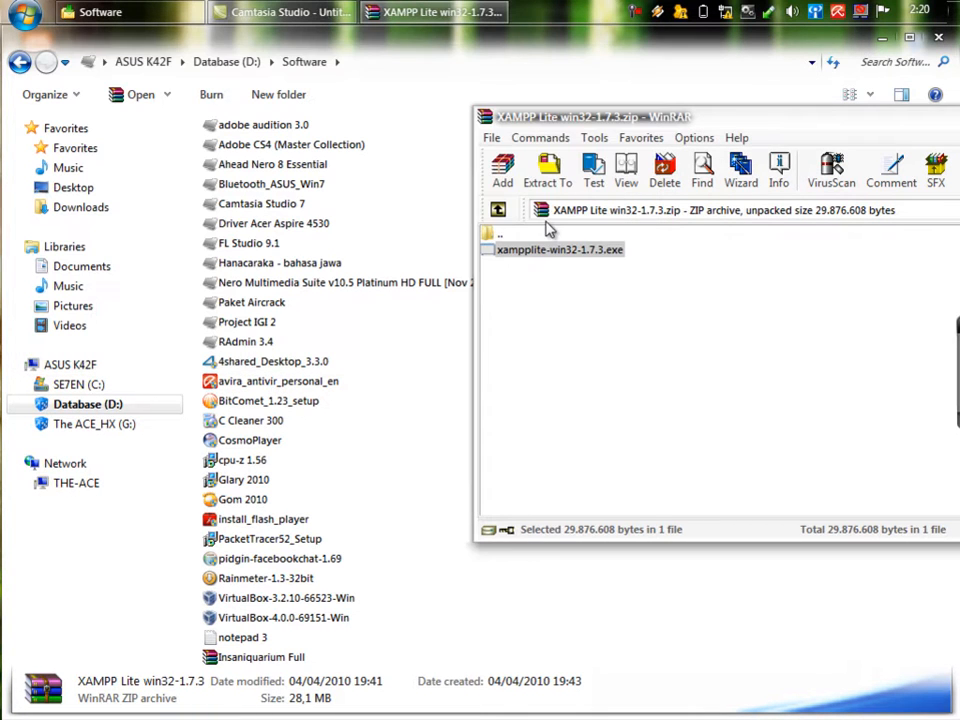
pyautogui.click(488, 119)
pyautogui.doubleClick(489, 117)
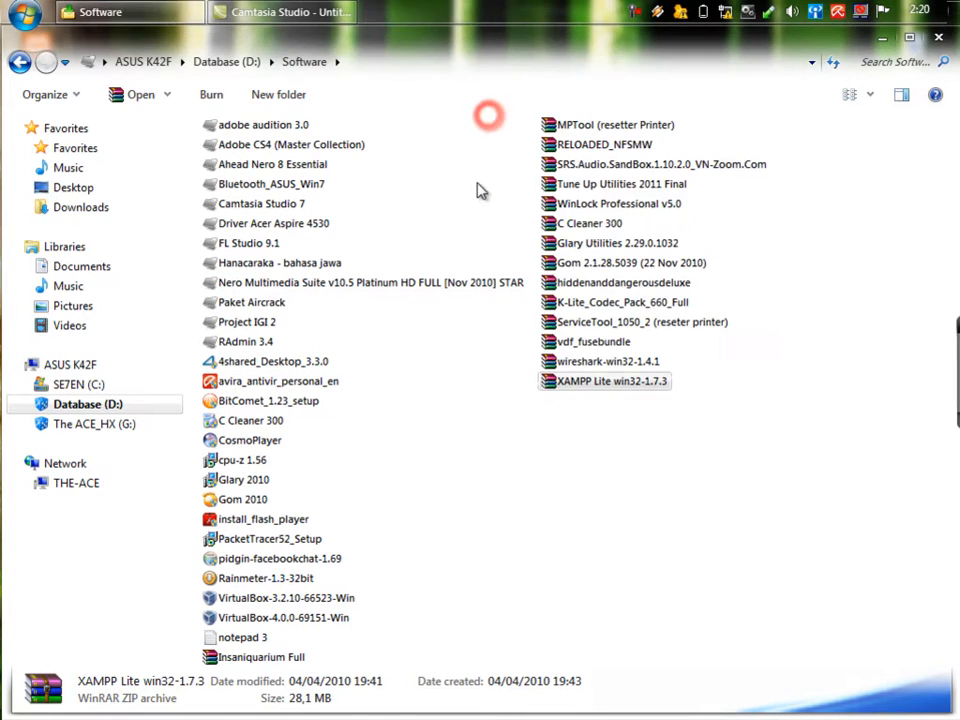
pyautogui.click(475, 183)
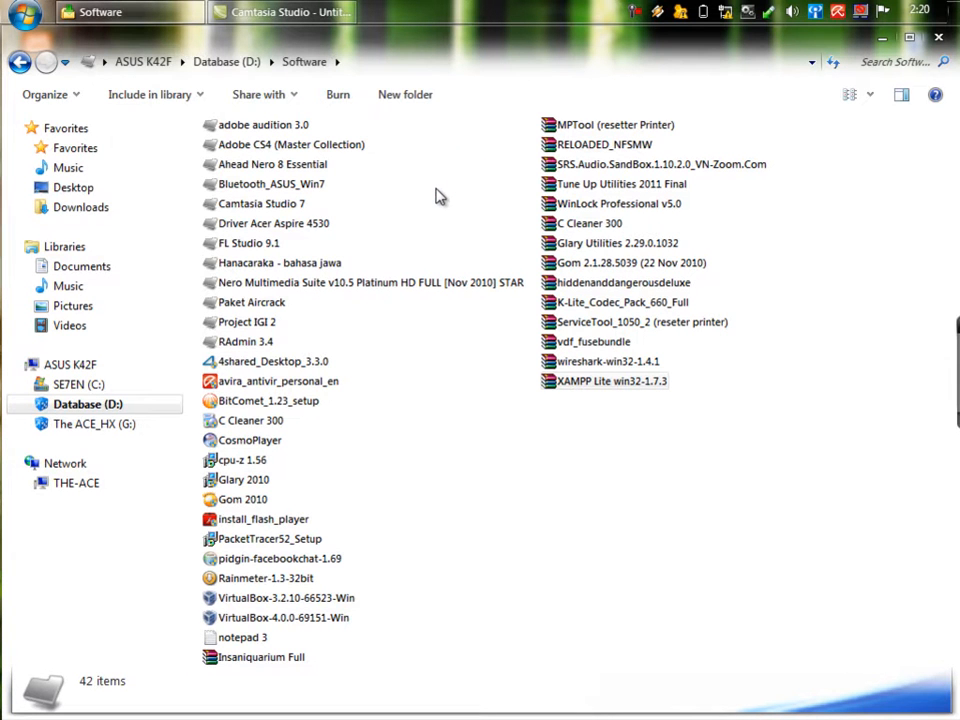
pyautogui.click(884, 40)
# Step: Refresh the desktop and launch XAMPP Control Panel 2.5.8 from its new shortcut
pyautogui.rightClick(392, 186)
pyautogui.click(435, 229)
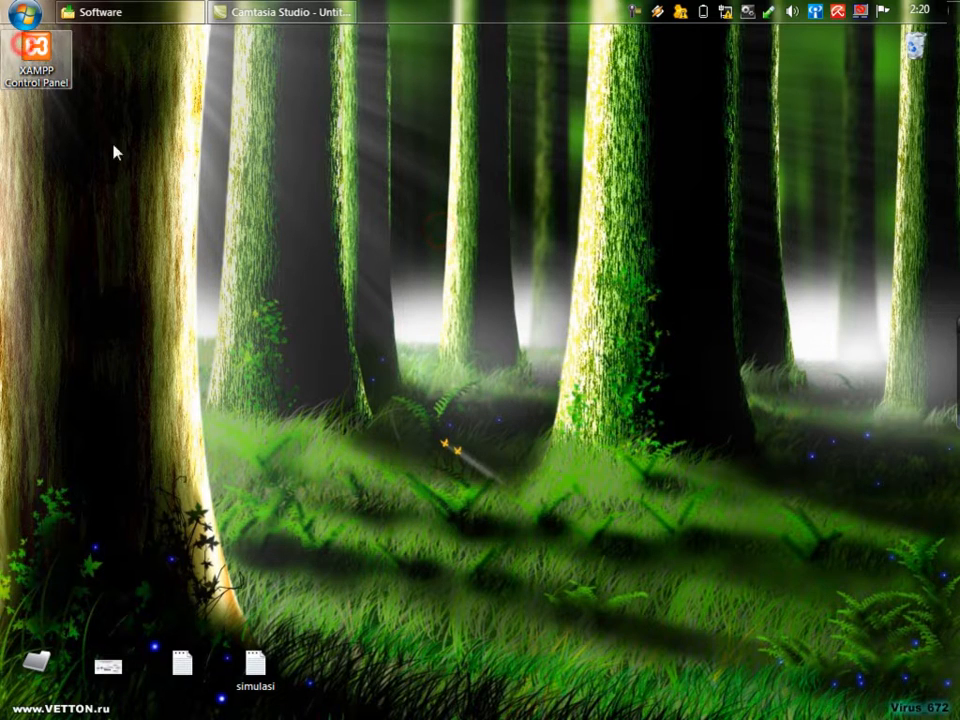
pyautogui.doubleClick(42, 64)
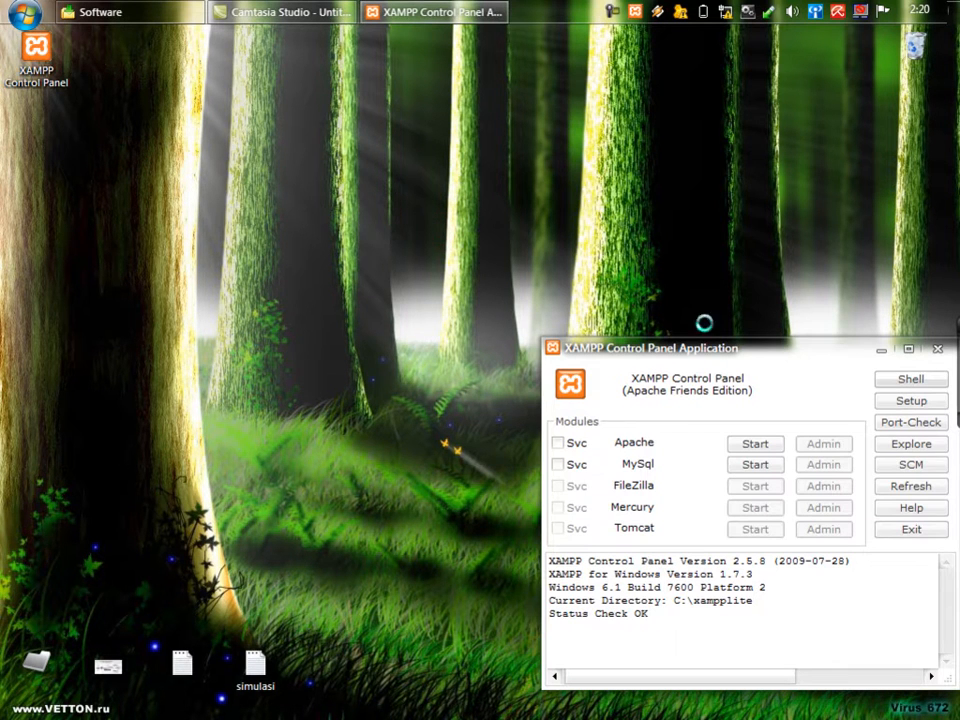
pyautogui.click(619, 441)
pyautogui.click(621, 459)
pyautogui.click(444, 303)
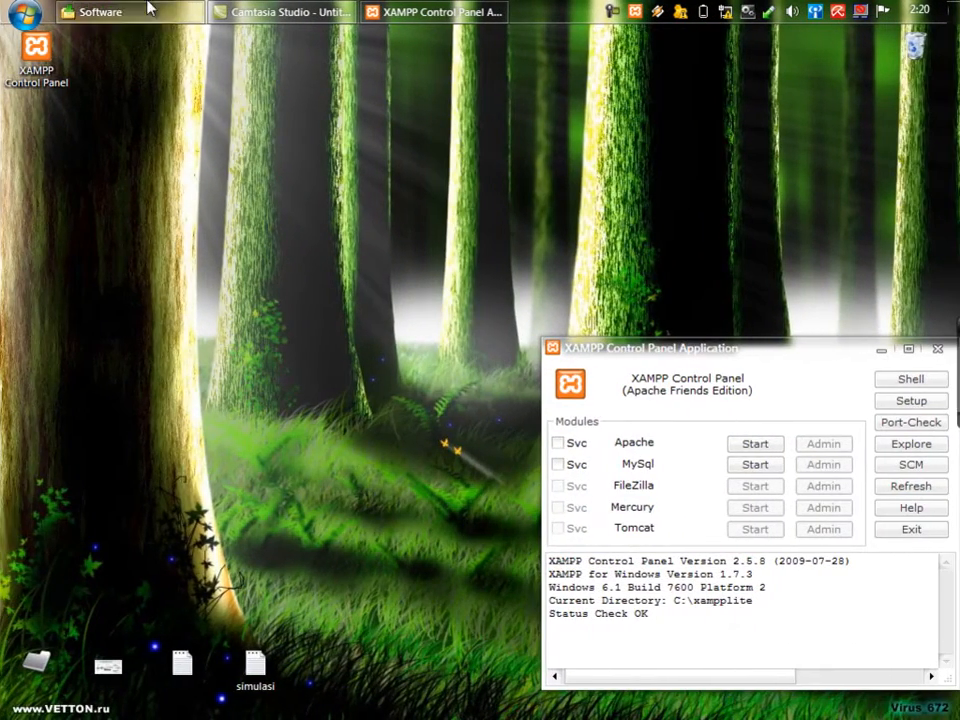
pyautogui.click(100, 12)
# Step: Snap the Software window left and a new Computer window (Win+E) right
pyautogui.moveTo(305, 37); pyautogui.dragTo(1, 200)
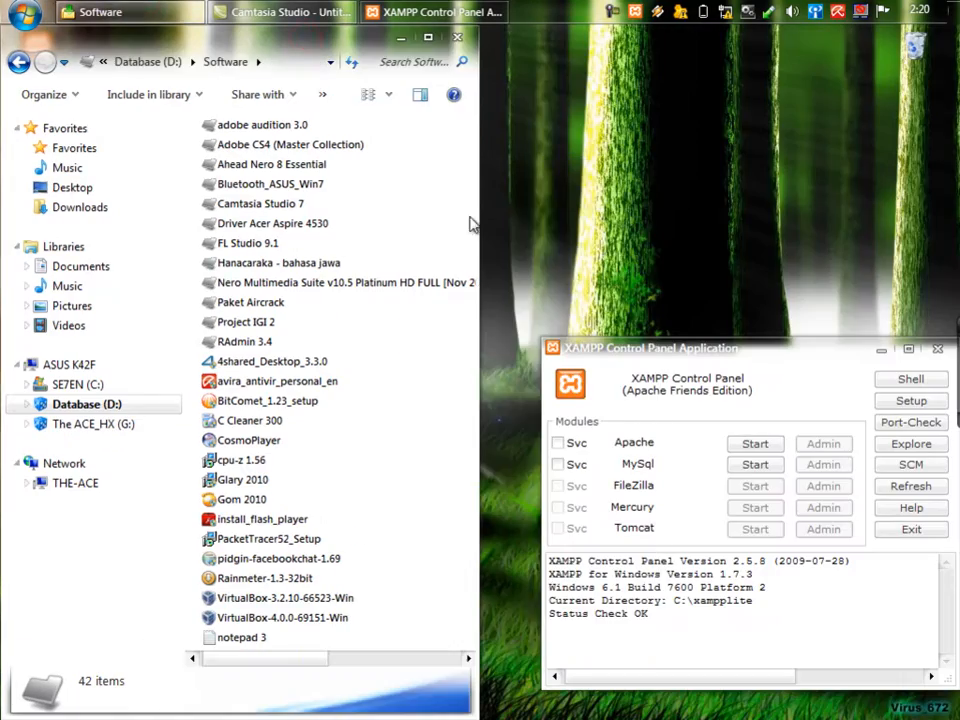
pyautogui.click(562, 181)
pyautogui.press('super+e')
pyautogui.moveTo(340, 58); pyautogui.dragTo(957, 140)
# Step: Open C:\xampplite\htdocs on the right and The ACE_HX (G:) drive on the left
pyautogui.click(798, 179)
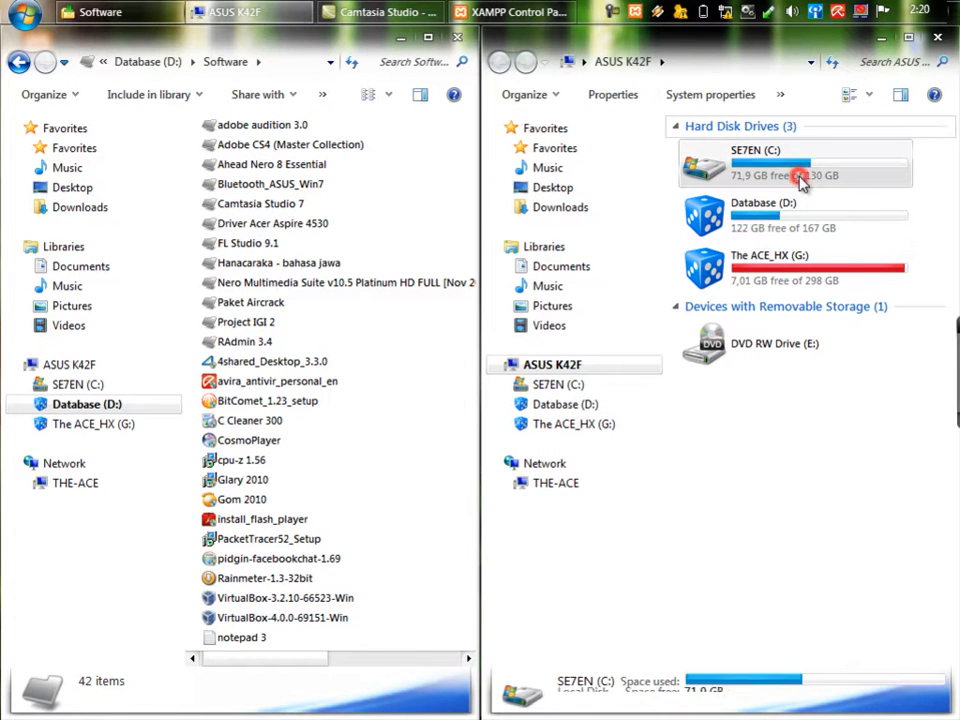
pyautogui.doubleClick(798, 179)
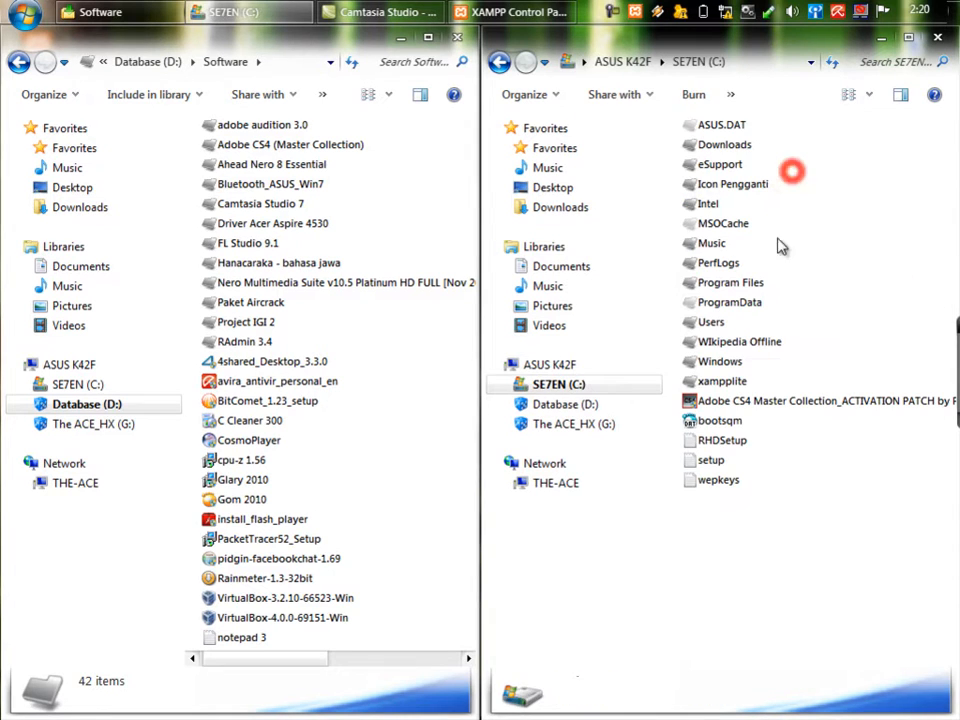
pyautogui.press('x')
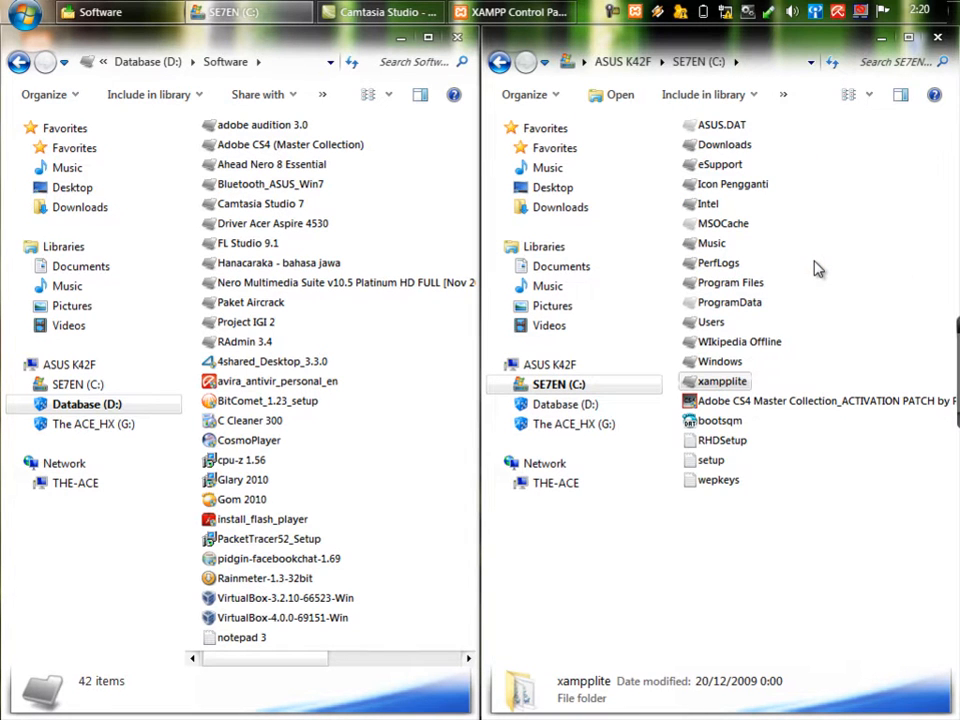
pyautogui.doubleClick(716, 383)
pyautogui.click(870, 403)
pyautogui.click(870, 401)
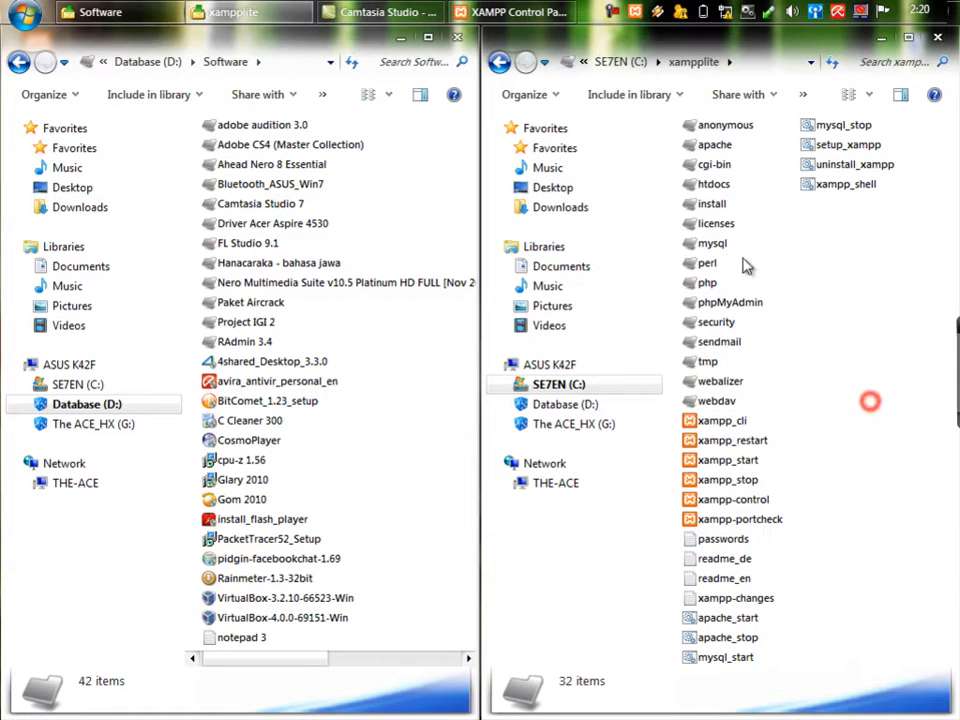
pyautogui.doubleClick(712, 187)
pyautogui.click(851, 330)
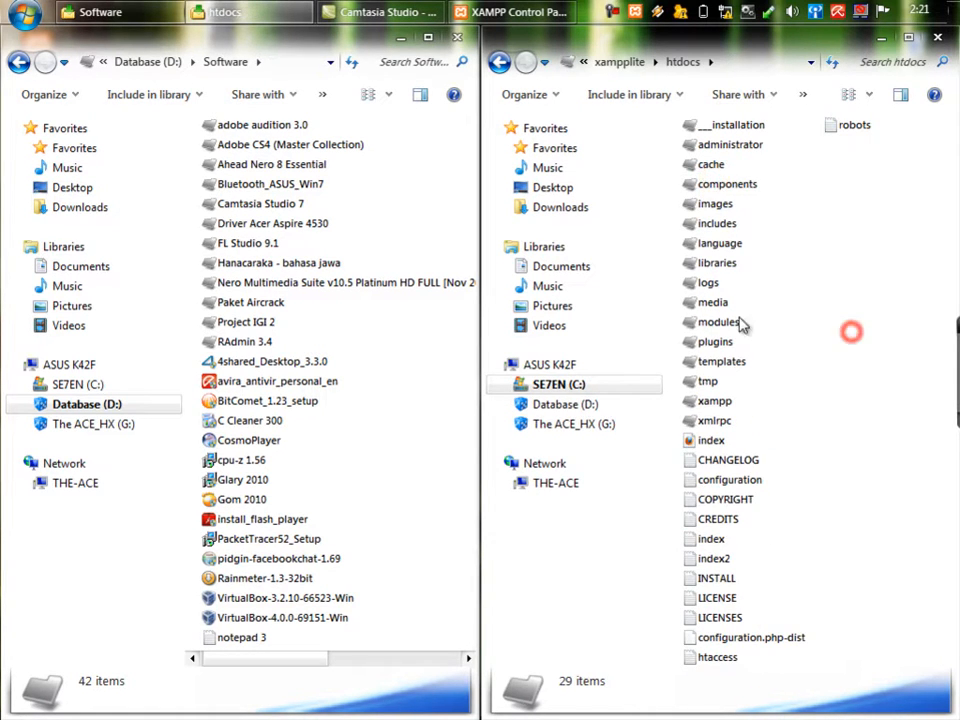
pyautogui.click(369, 398)
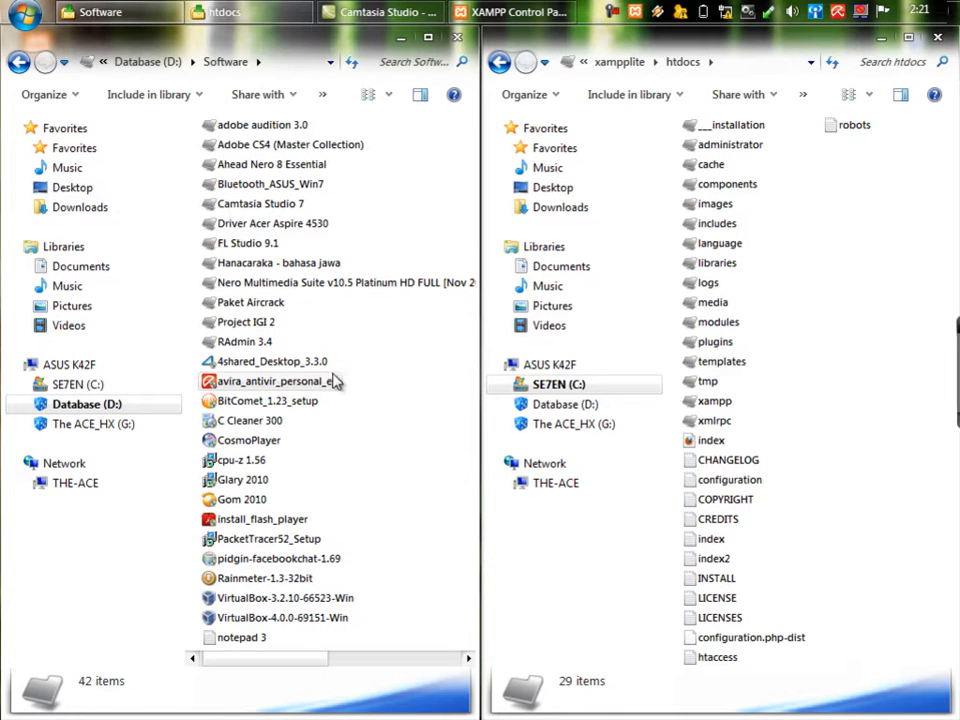
pyautogui.click(132, 428)
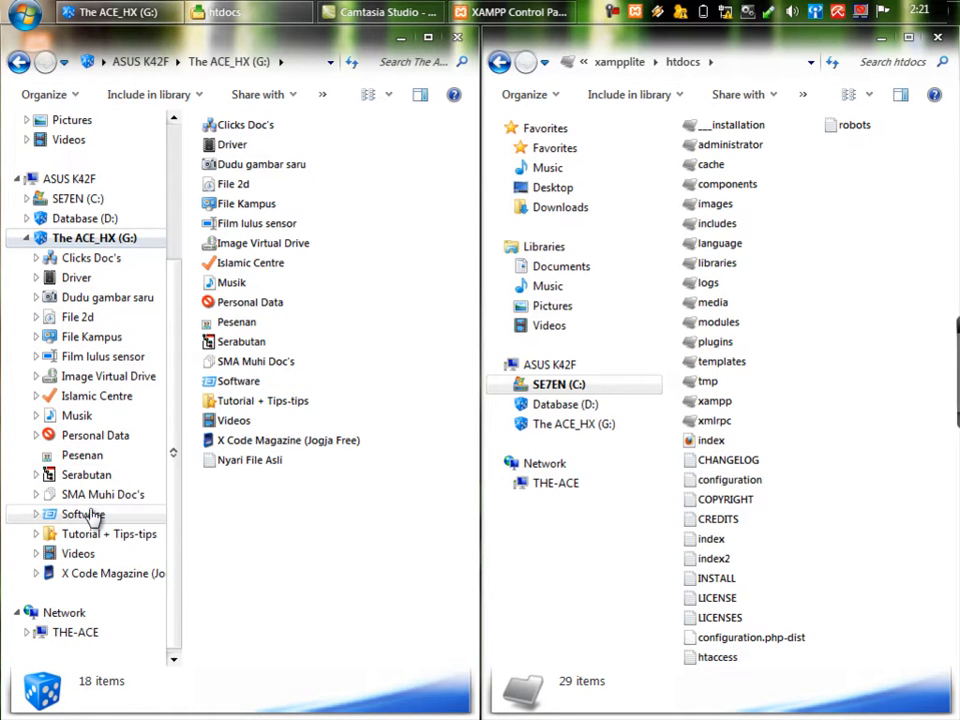
# Step: Search G:\Software for joomla and open the Joomla_1.5.14-Stable-Full_Package folder
pyautogui.rightClick(91, 507)
pyautogui.click(347, 156)
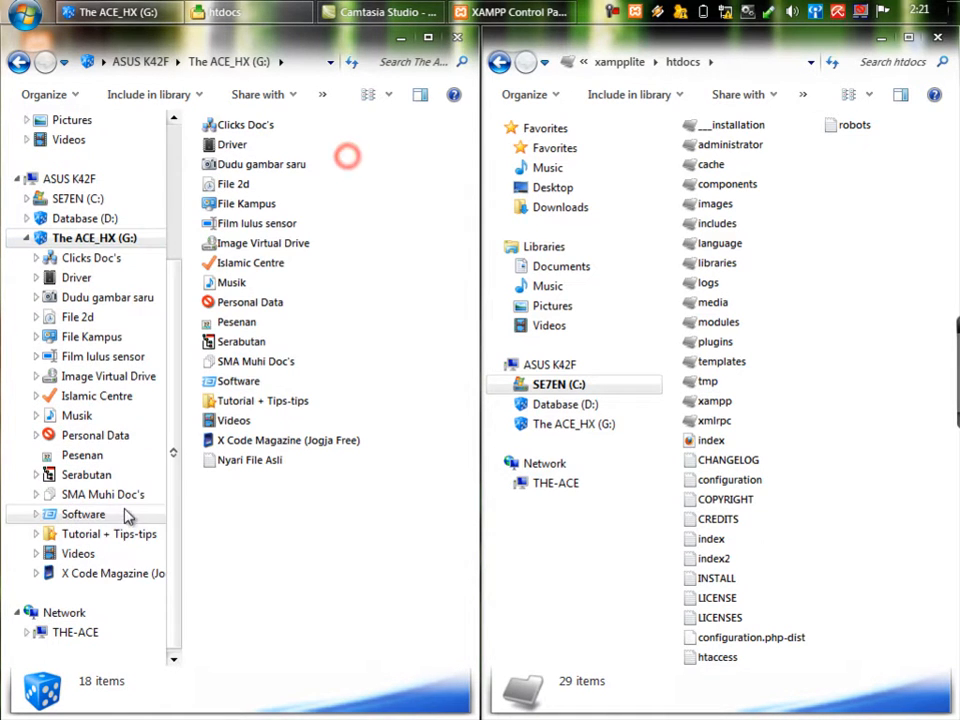
pyautogui.click(257, 381)
pyautogui.click(418, 62)
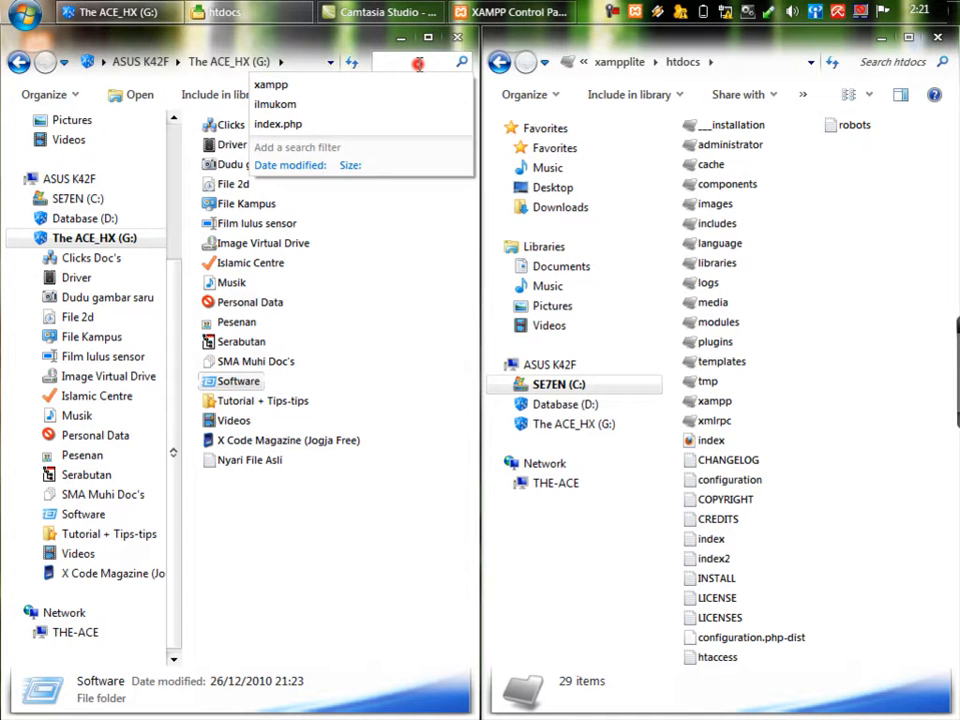
pyautogui.click(416, 322)
pyautogui.doubleClick(240, 381)
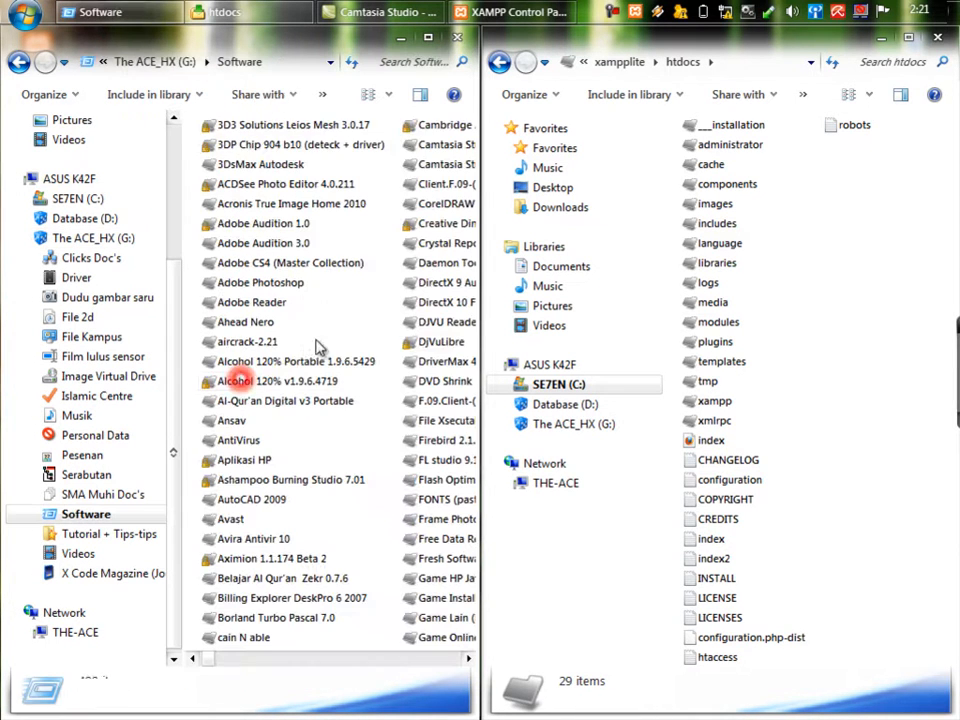
pyautogui.click(418, 62)
pyautogui.write('joom')
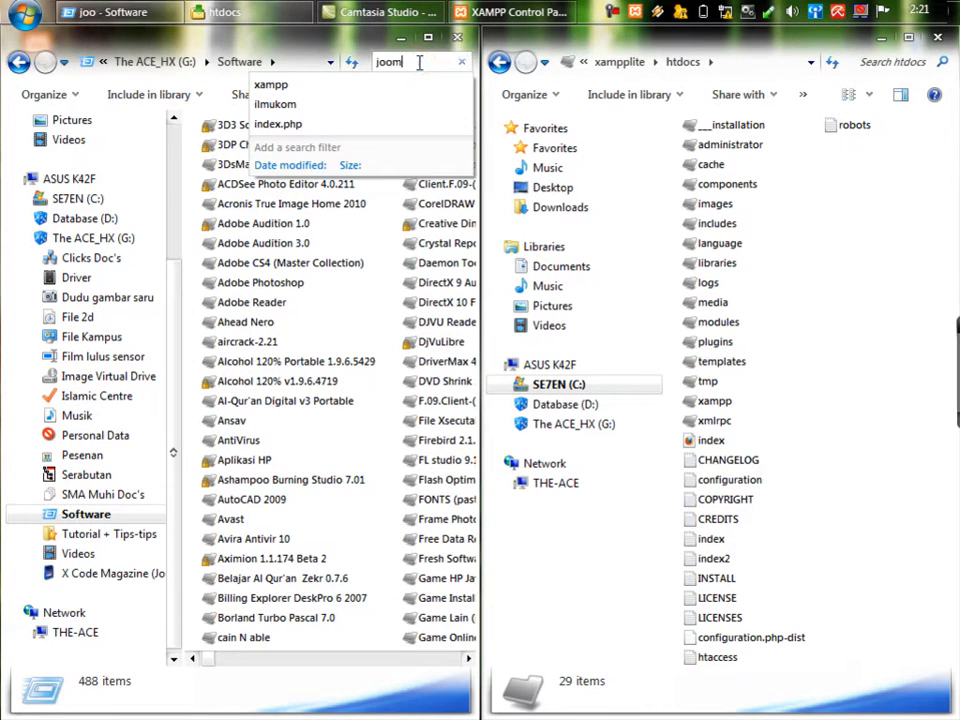
pyautogui.write('la')
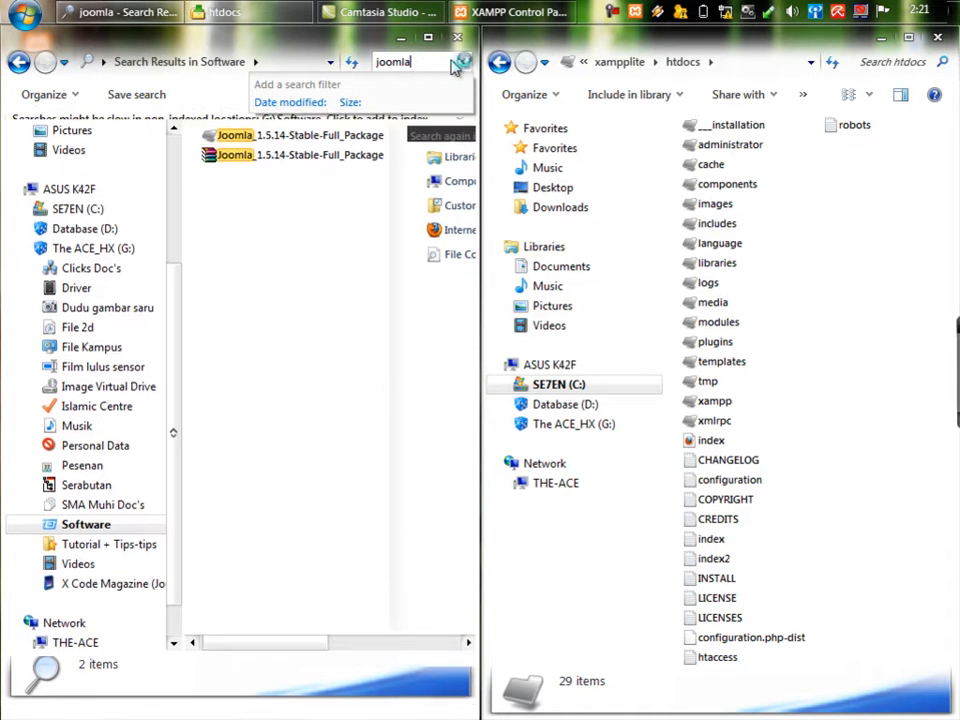
pyautogui.click(310, 40)
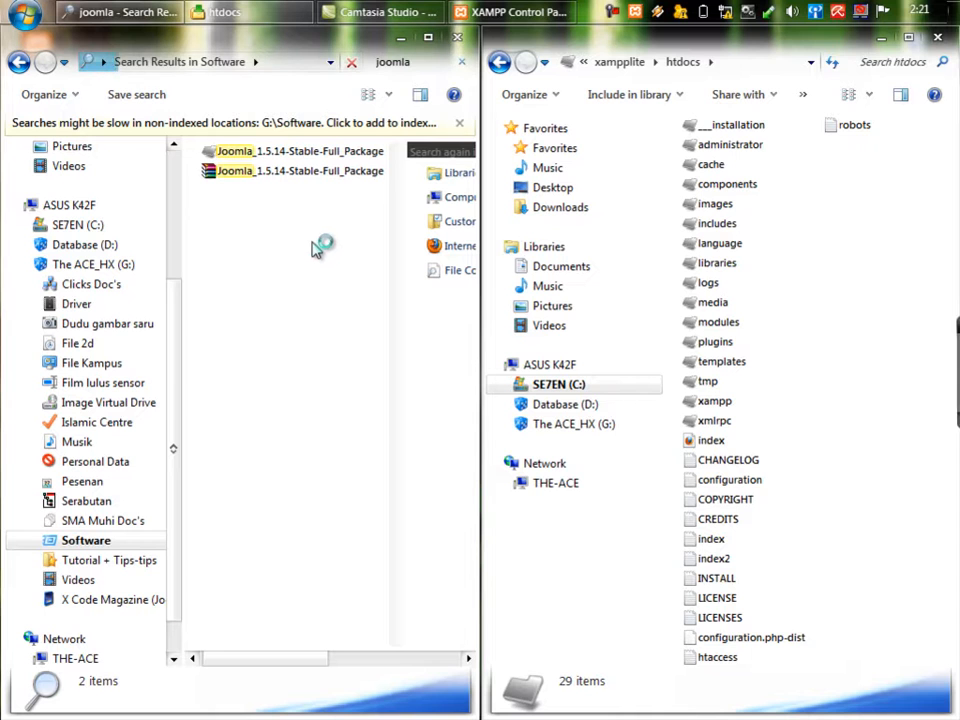
pyautogui.click(354, 62)
pyautogui.click(320, 239)
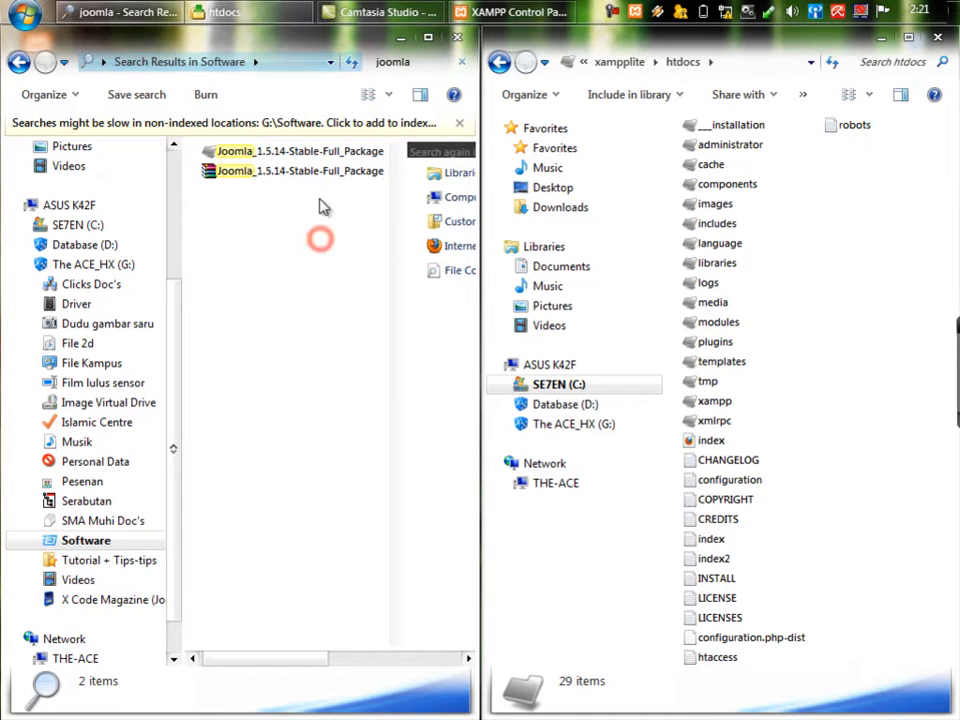
pyautogui.doubleClick(311, 155)
# Step: Copy all 26 Joomla items into C:\xampplite\htdocs with Overwrite All, then refresh htdocs
pyautogui.click(320, 306)
pyautogui.hotkey('ctrl', 'a')
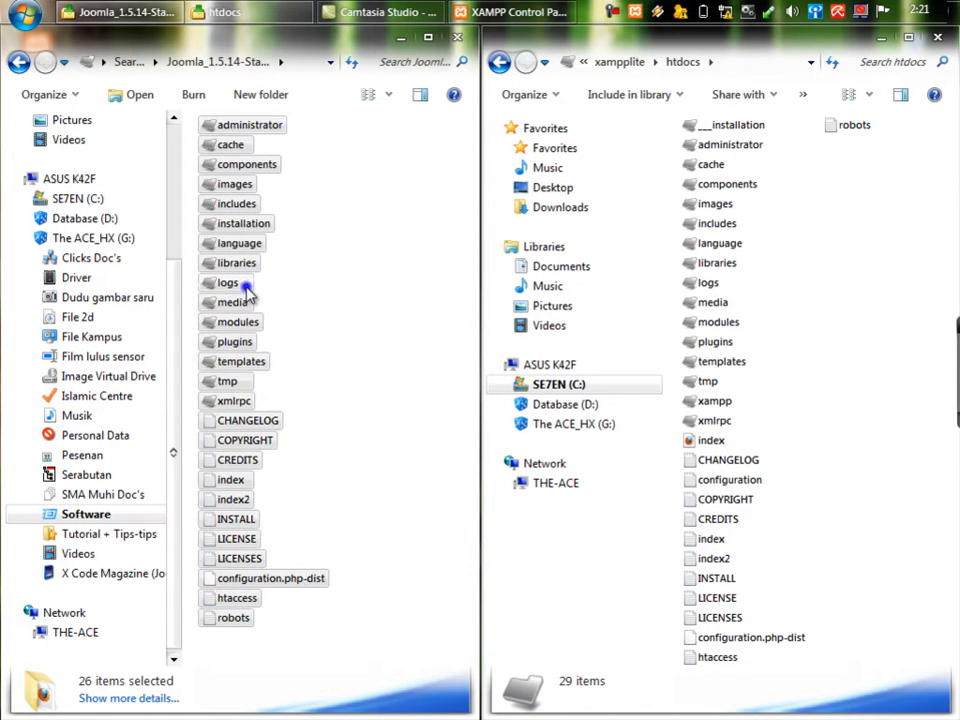
pyautogui.rightClick(245, 284)
pyautogui.click(308, 500)
pyautogui.rightClick(868, 292)
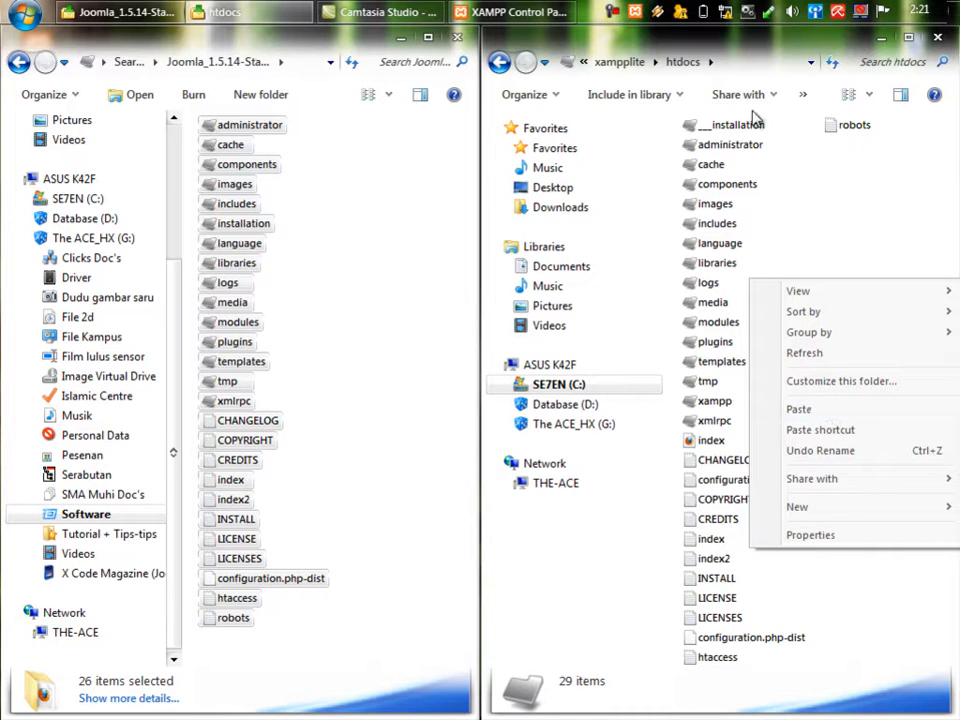
pyautogui.click(845, 412)
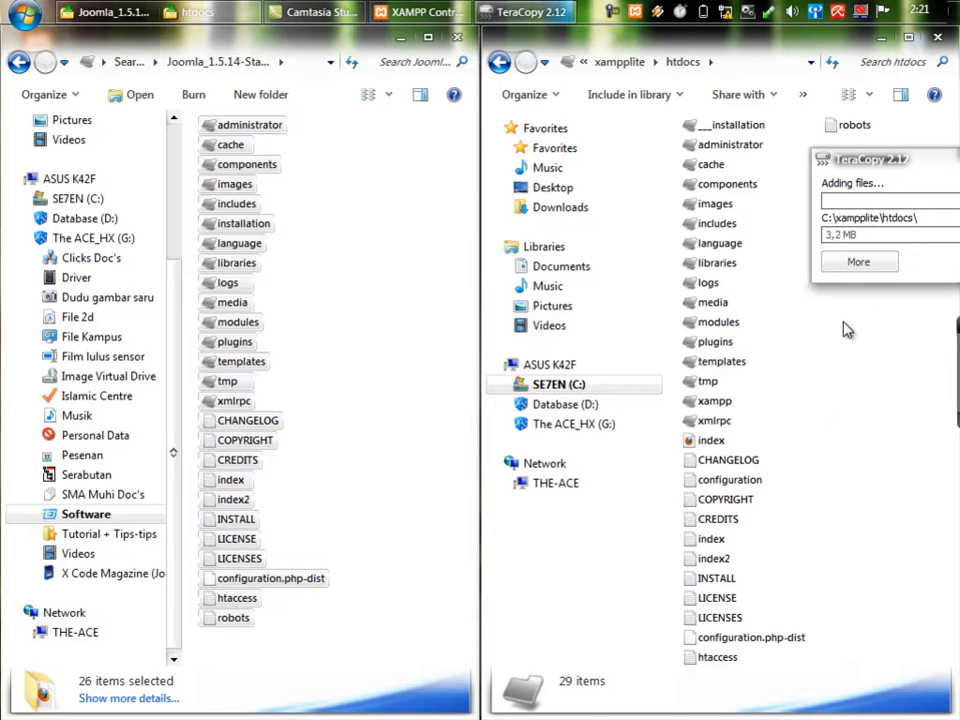
pyautogui.moveTo(896, 161); pyautogui.dragTo(584, 260)
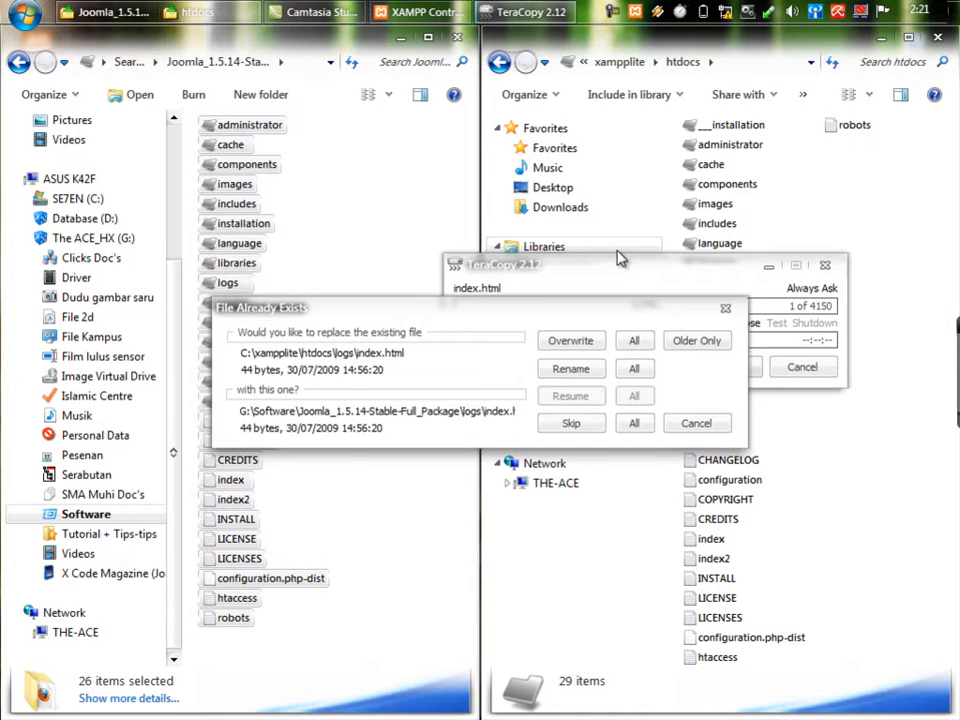
pyautogui.moveTo(392, 315); pyautogui.dragTo(487, 266)
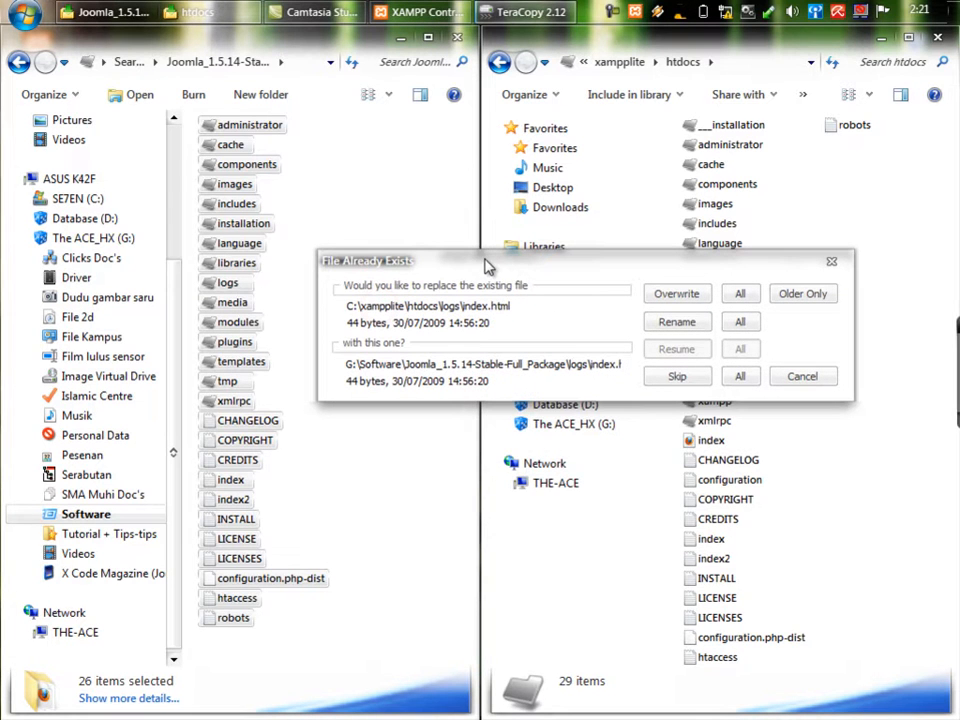
pyautogui.click(742, 297)
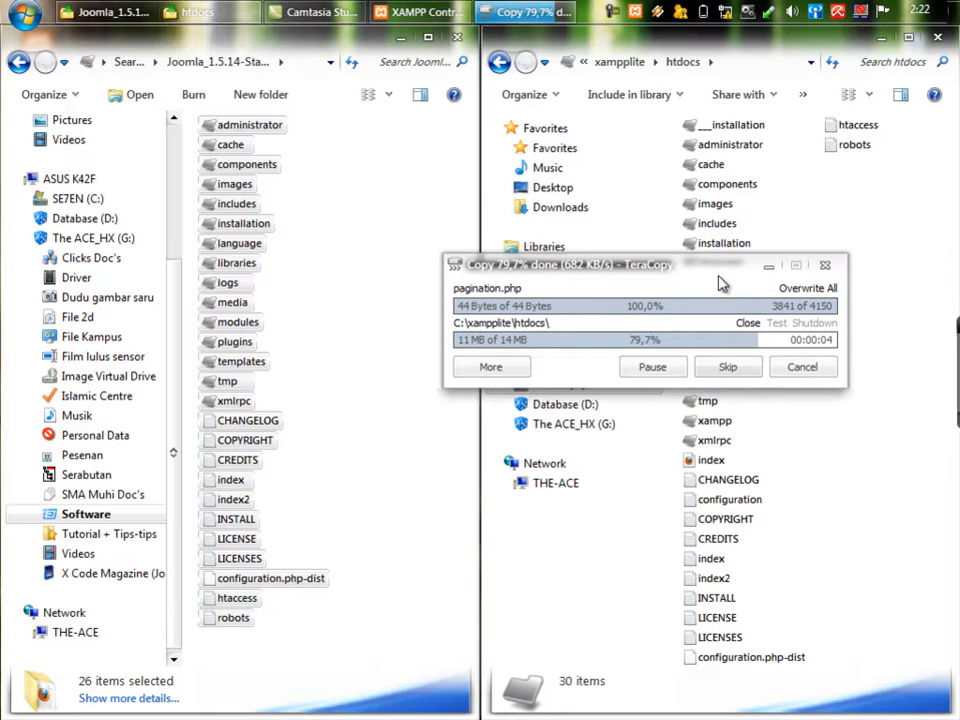
pyautogui.rightClick(792, 262)
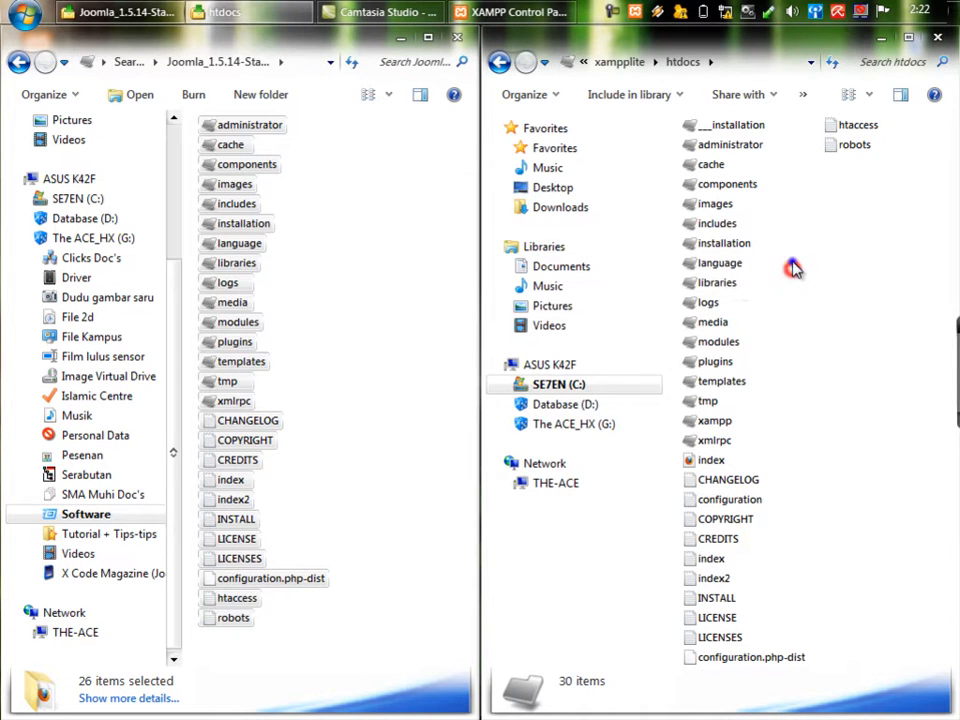
pyautogui.click(812, 337)
pyautogui.click(400, 38)
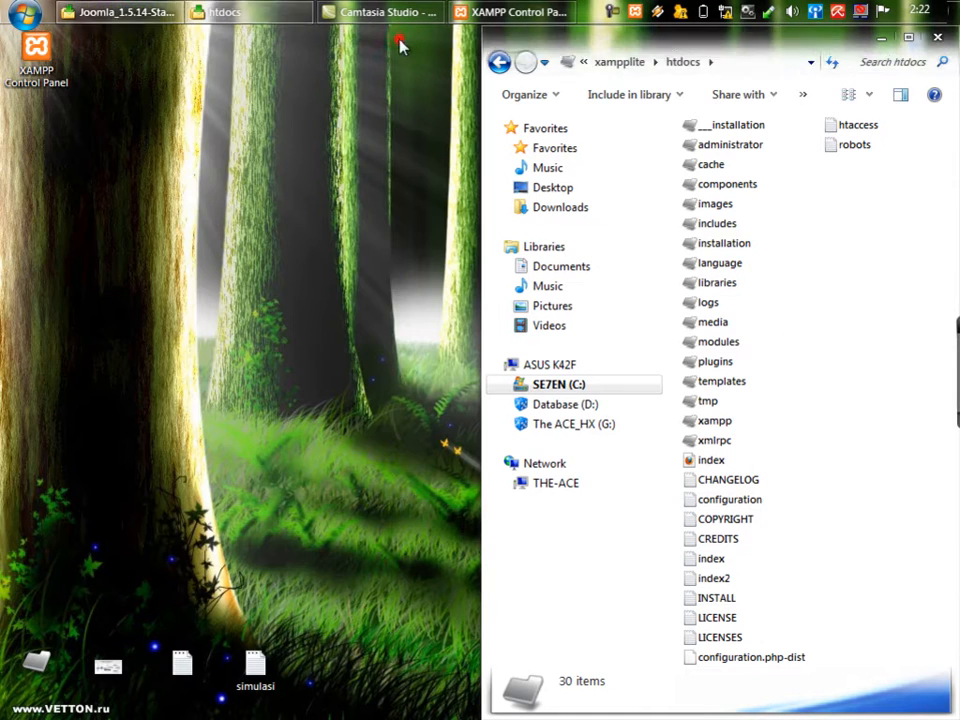
# Step: Refresh the desktop
pyautogui.rightClick(571, 42)
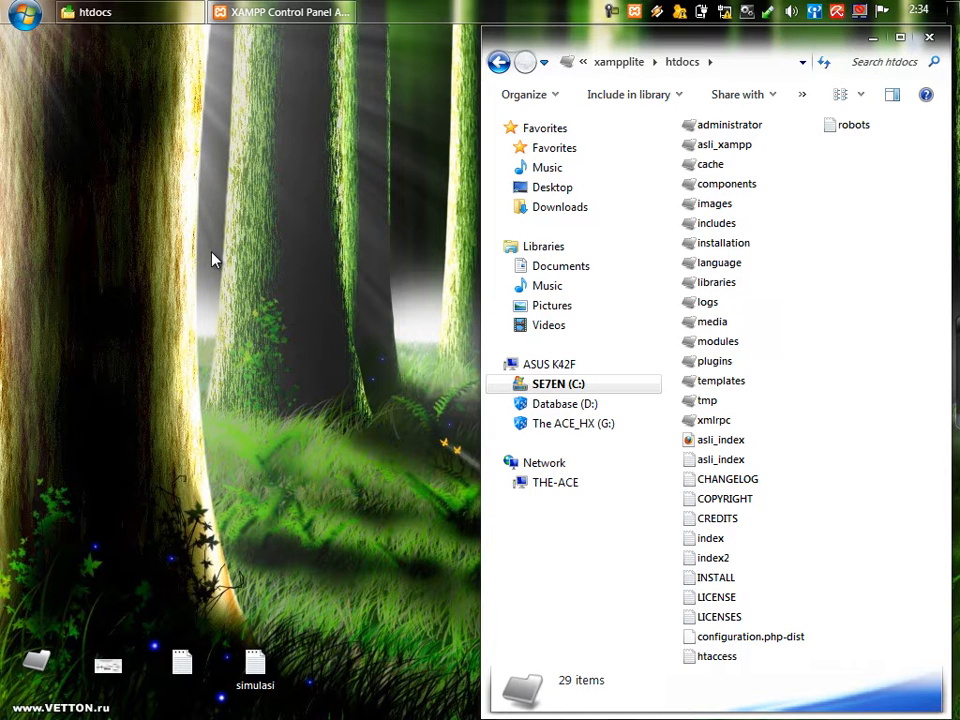
pyautogui.click(878, 302)
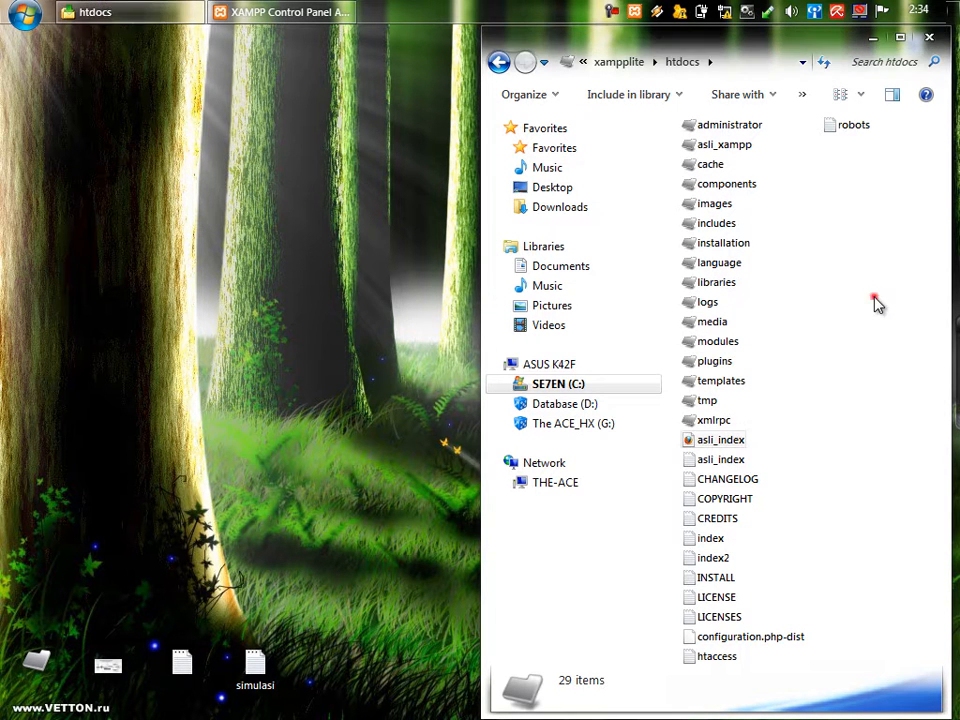
pyautogui.rightClick(316, 307)
pyautogui.click(384, 361)
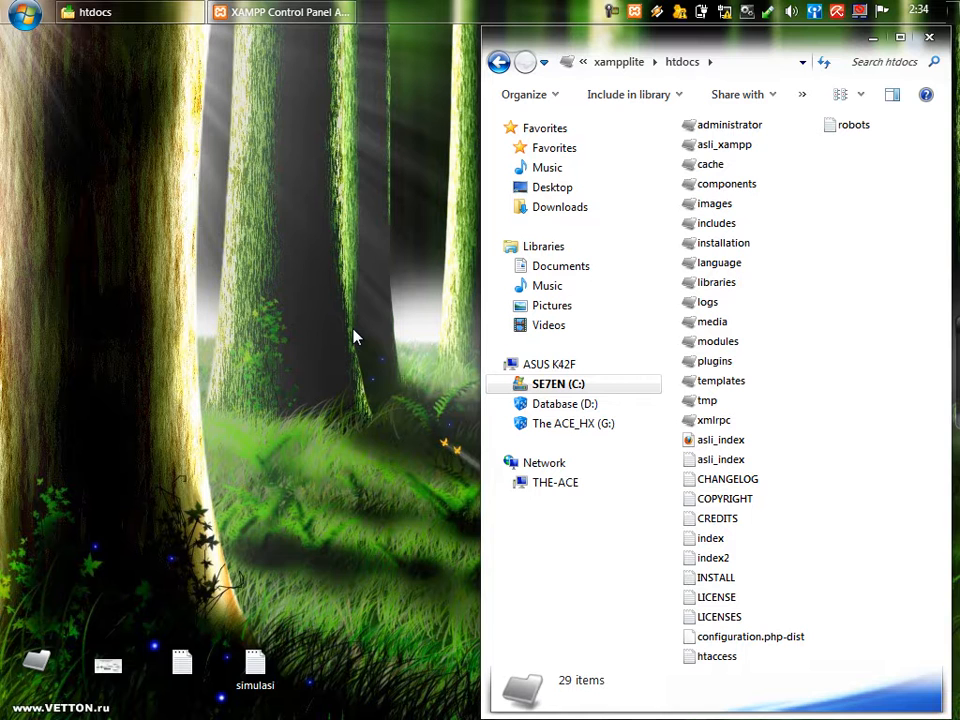
# Step: Launch Mozilla Firefox from the Windows Start search
pyautogui.press('super')
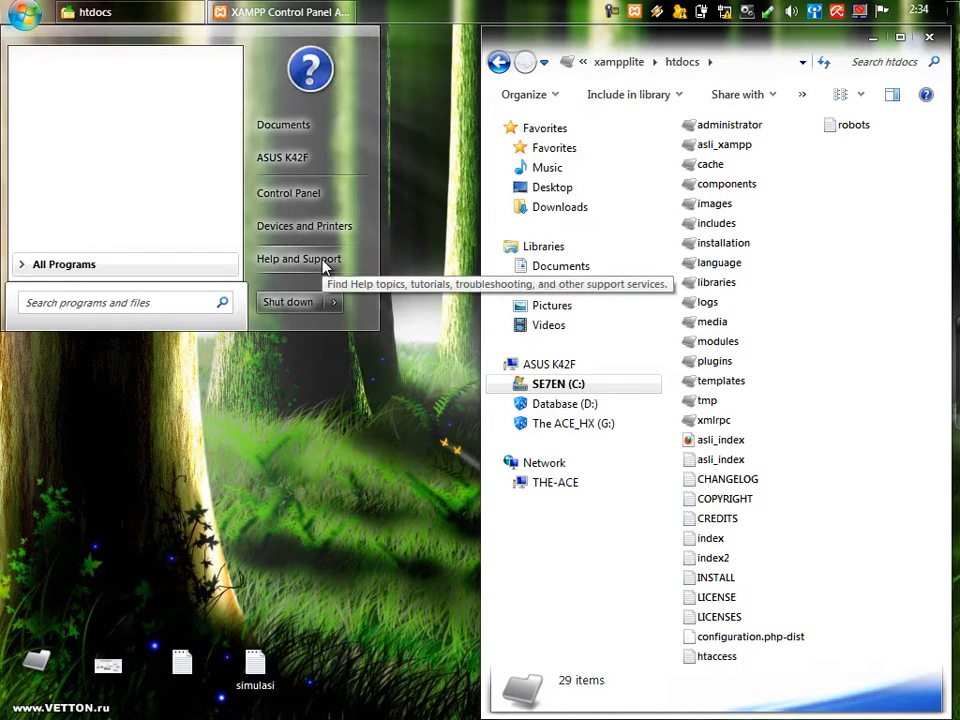
pyautogui.write('firefo')
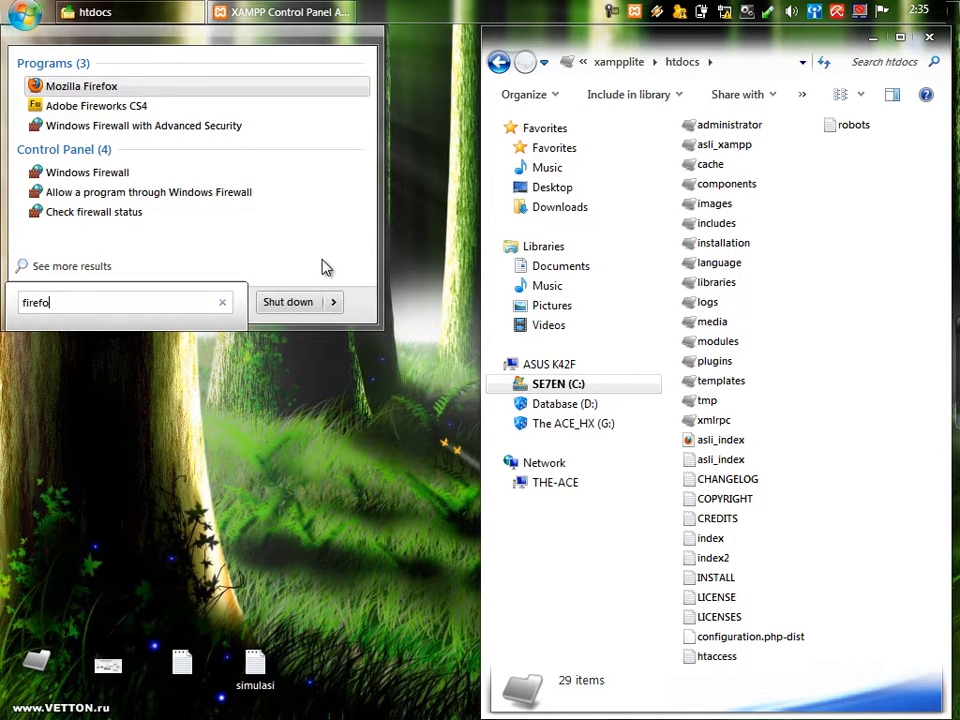
pyautogui.press('Return')
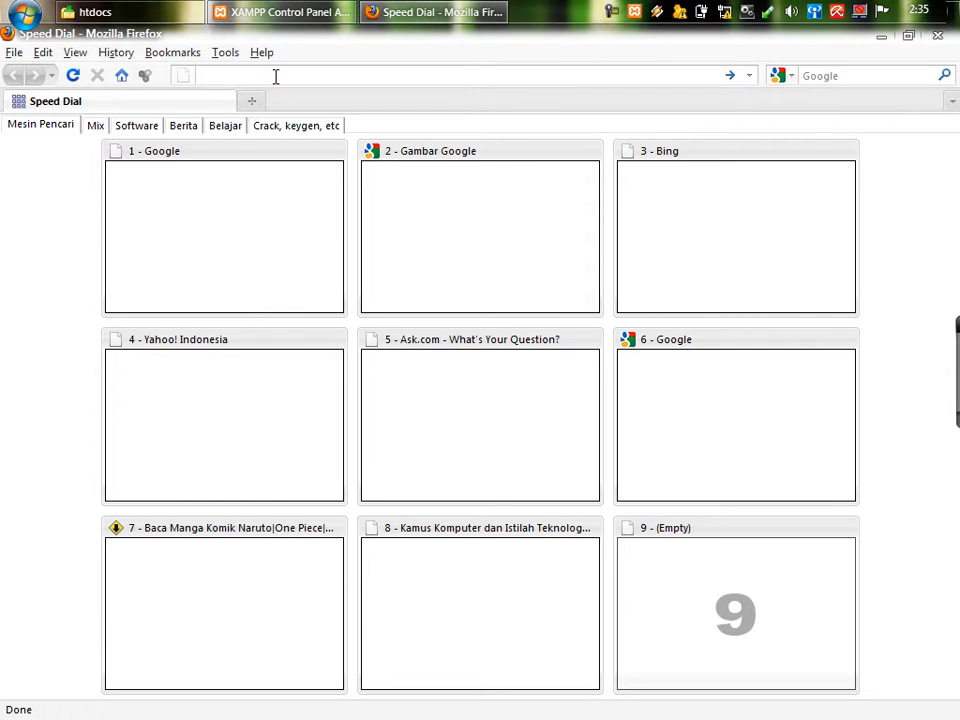
# Step: Load localhost in Firefox to reach the Joomla installer
pyautogui.write('localhost')
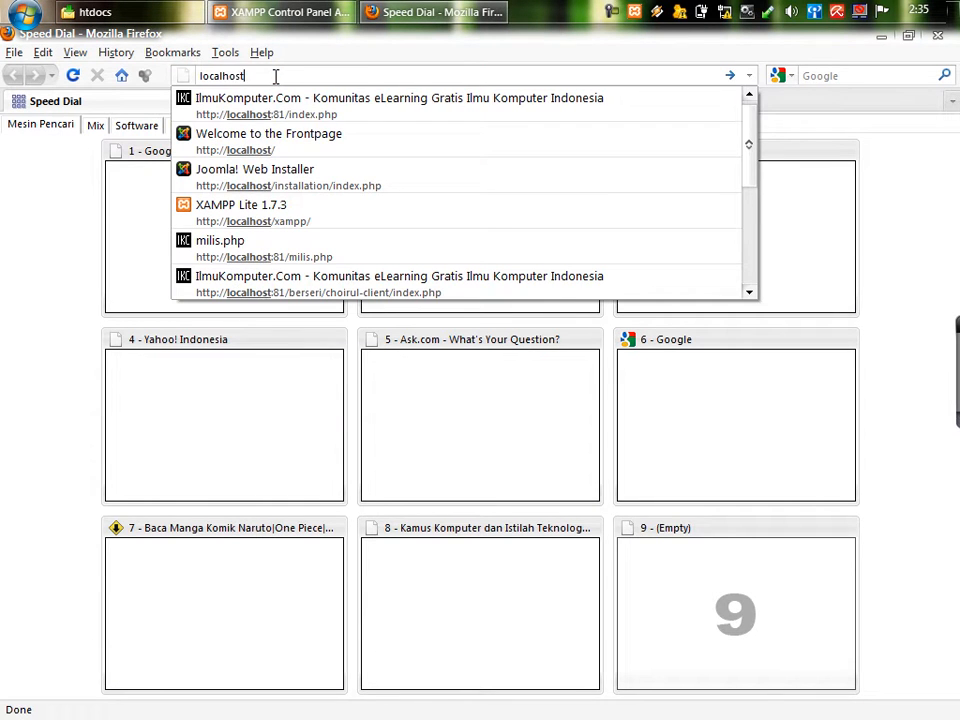
pyautogui.press('Return')
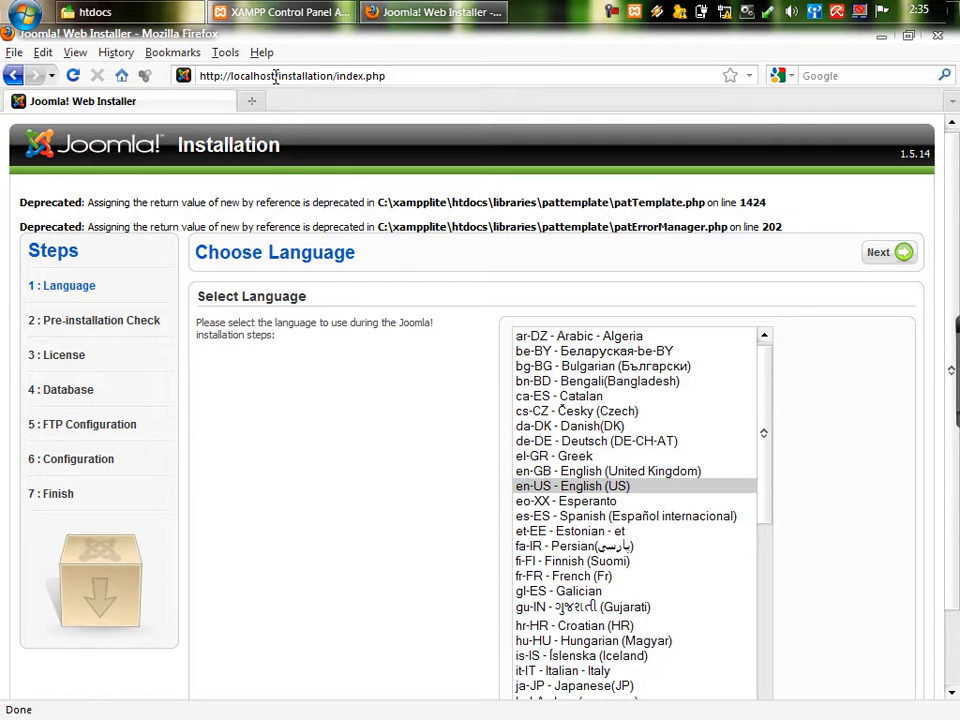
pyautogui.click(275, 77)
pyautogui.moveTo(229, 76); pyautogui.dragTo(270, 72)
# Step: Test 127.0.0.01 in a new tab, then close that duplicate tab
pyautogui.doubleClick(285, 103)
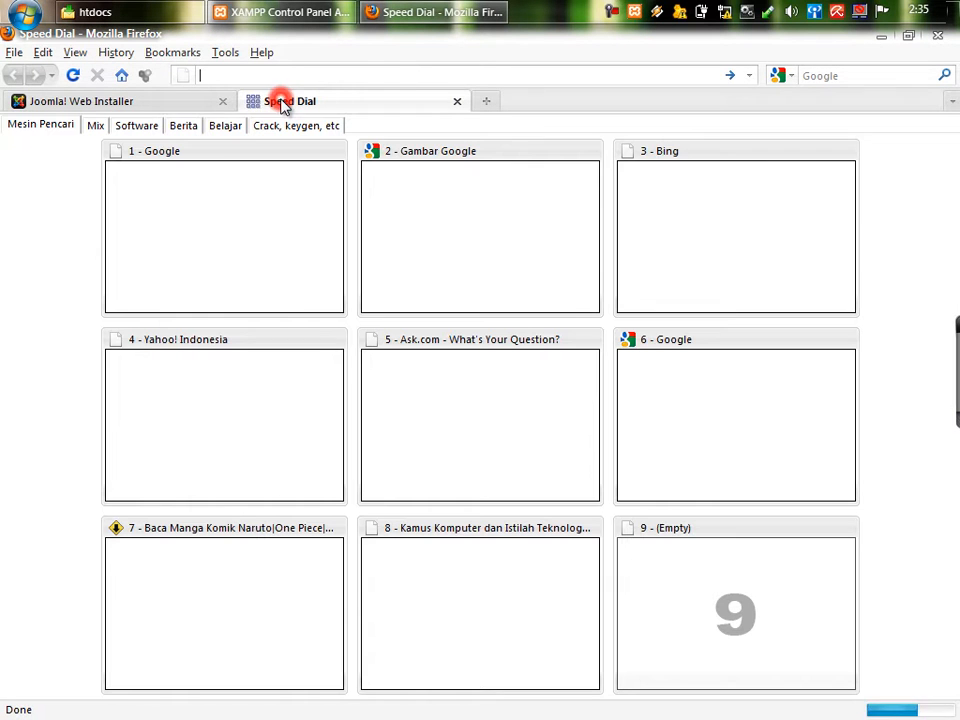
pyautogui.write('127')
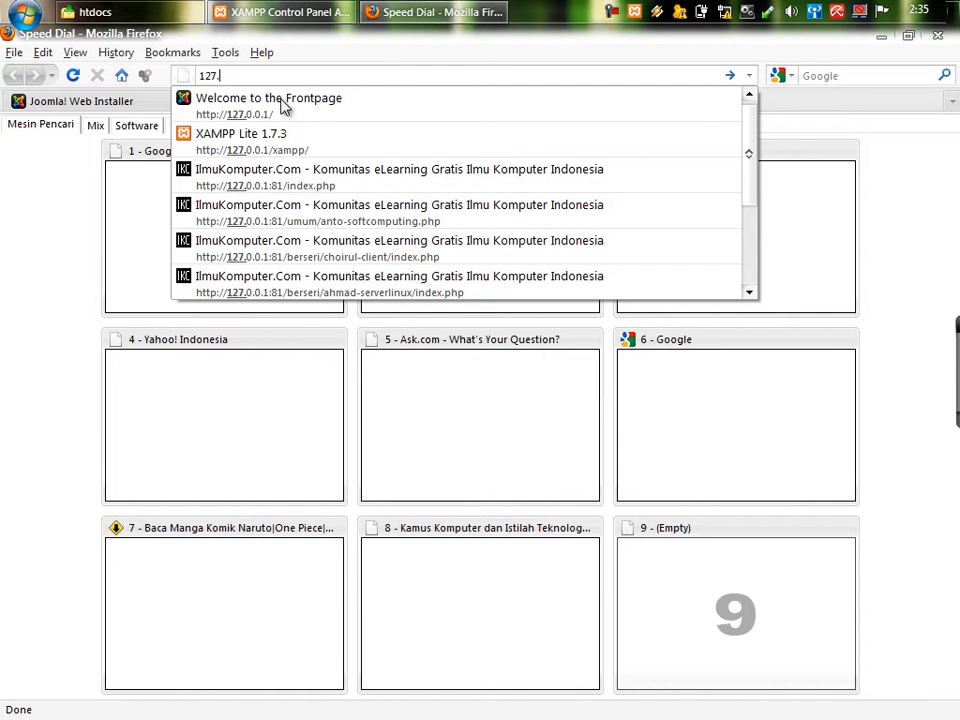
pyautogui.write('.0.0.01')
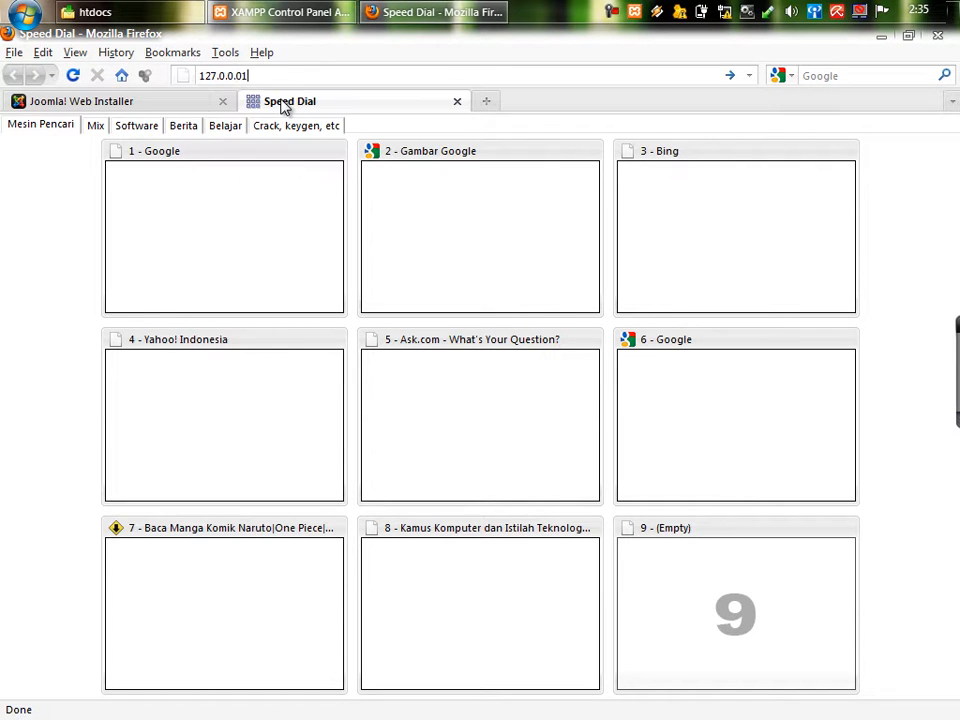
pyautogui.press('Return')
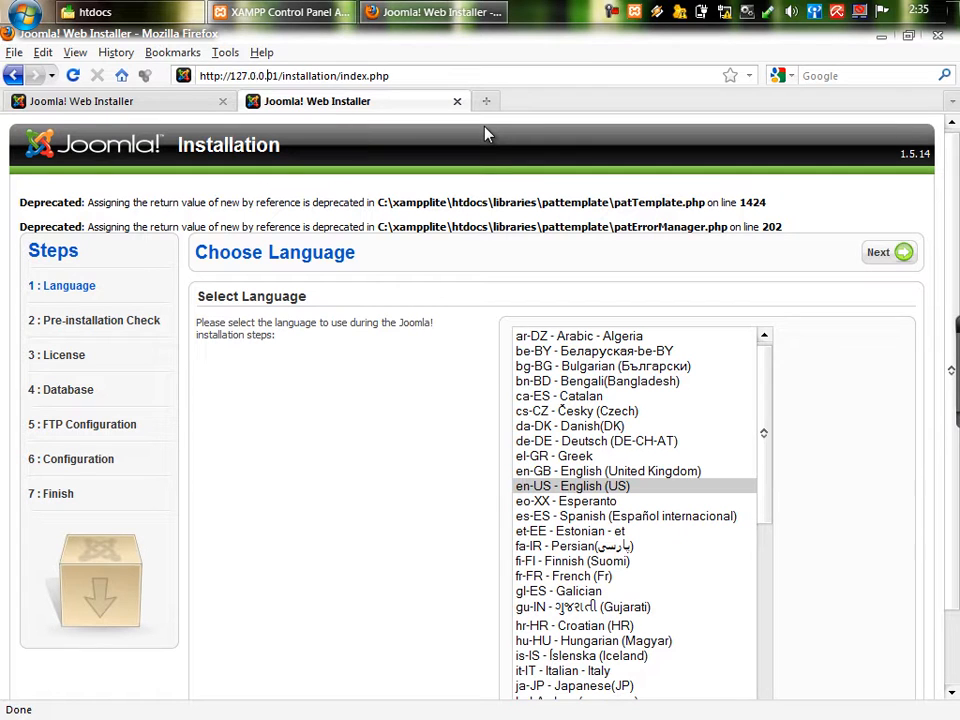
pyautogui.press('F5')
pyautogui.click(330, 95)
pyautogui.click(122, 101)
pyautogui.click(295, 100)
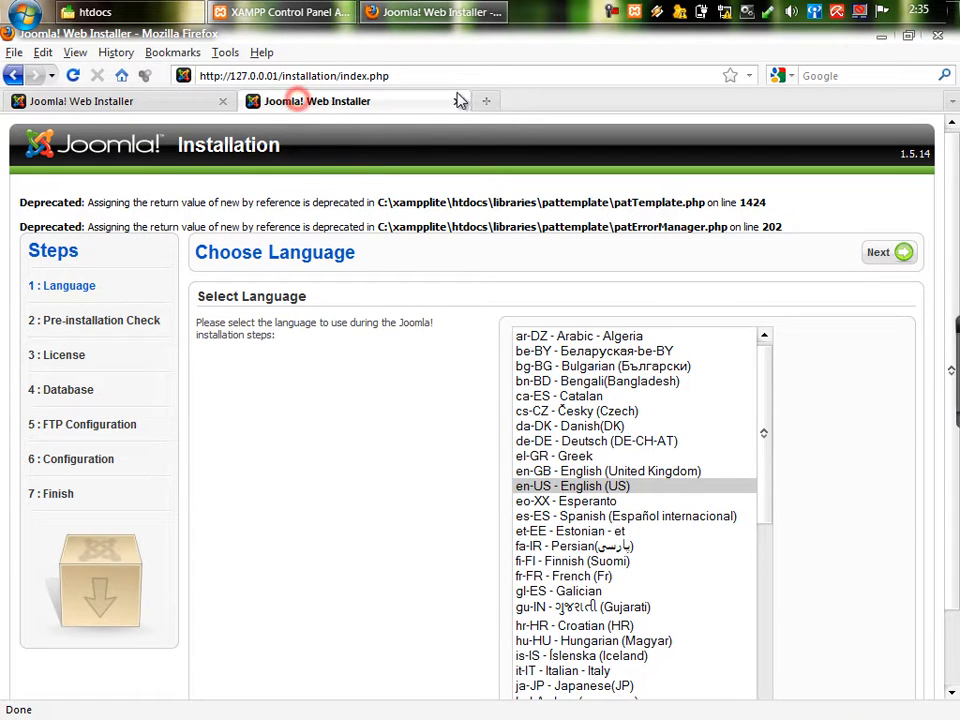
pyautogui.click(457, 102)
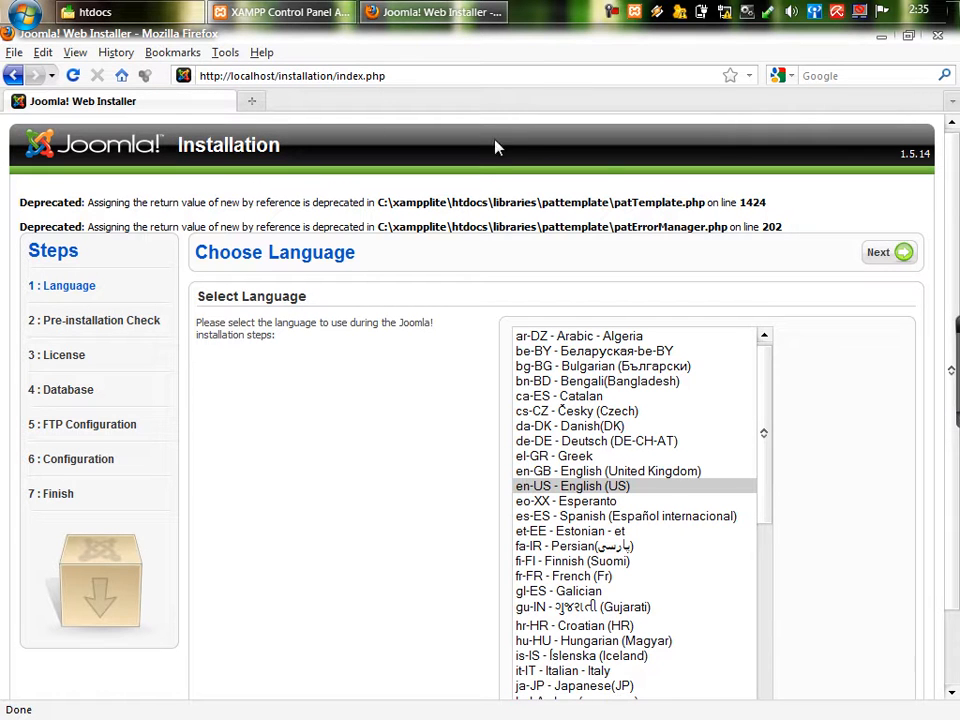
# Step: Keep en-US English (US) and pass the Pre-installation Check
pyautogui.moveTo(763, 423)
pyautogui.mouseDown()
pyautogui.moveTo(786, 647)
pyautogui.moveTo(761, 377)
pyautogui.moveTo(761, 514)
pyautogui.moveTo(768, 400)
pyautogui.mouseUp()
pyautogui.click(861, 374)
pyautogui.click(897, 255)
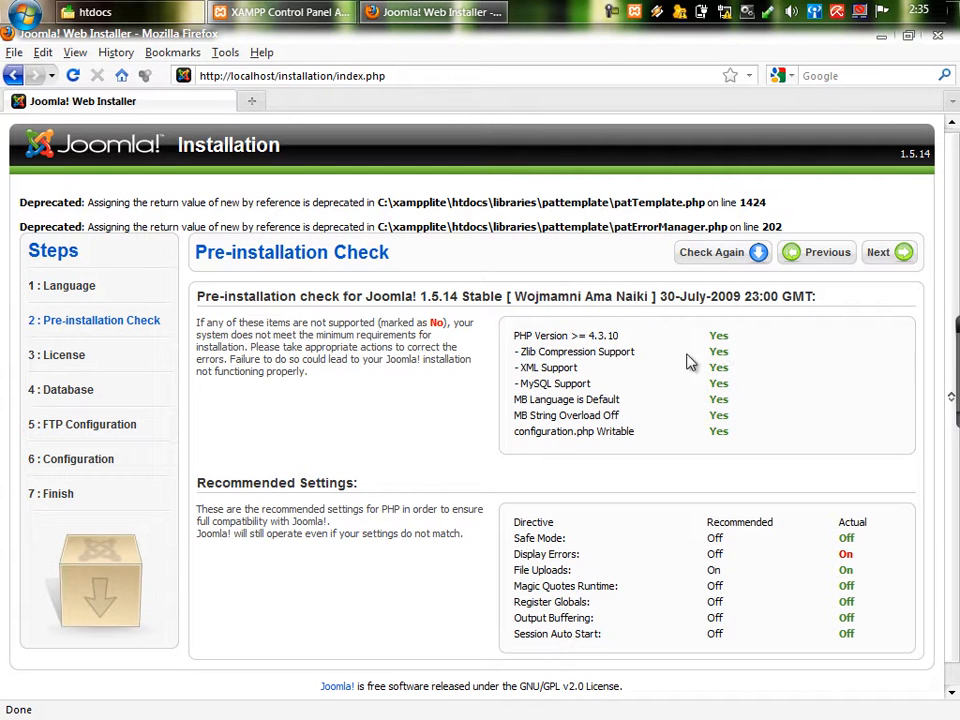
pyautogui.click(875, 256)
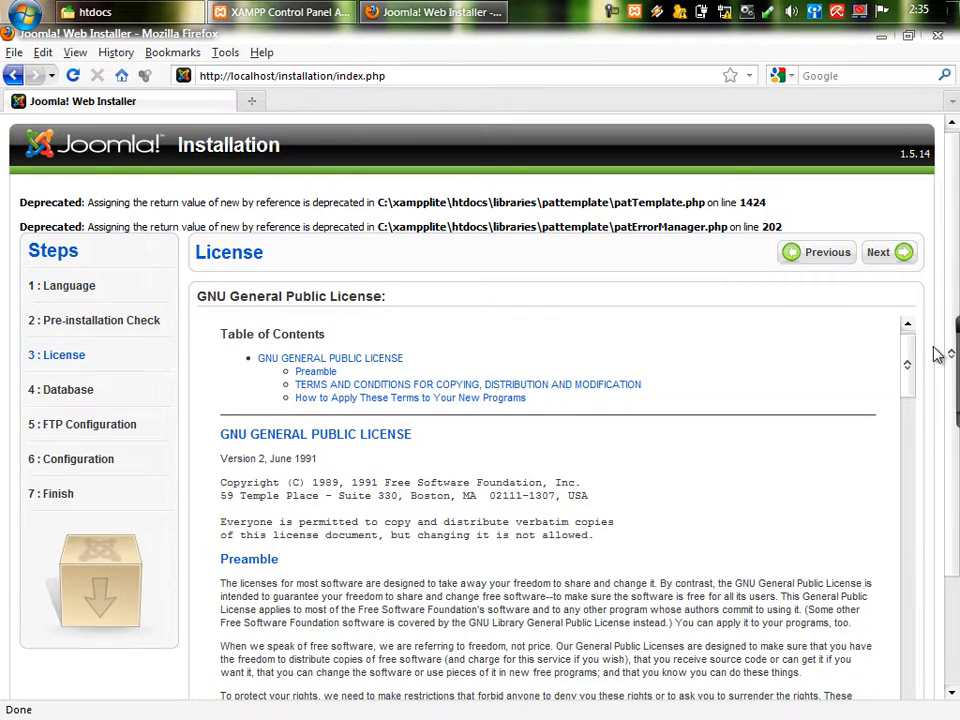
# Step: Read through the GNU license and continue to Database Configuration
pyautogui.moveTo(910, 365)
pyautogui.mouseDown()
pyautogui.moveTo(908, 561)
pyautogui.moveTo(909, 354)
pyautogui.mouseUp()
pyautogui.moveTo(557, 521); pyautogui.dragTo(535, 482)
pyautogui.click(735, 516)
pyautogui.click(681, 480)
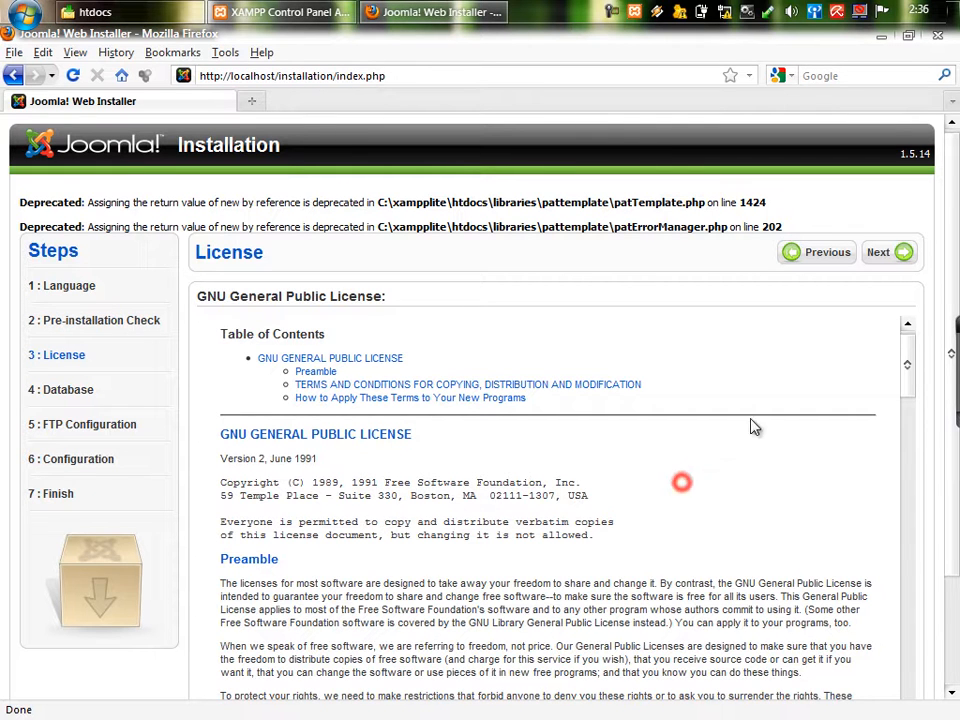
pyautogui.click(900, 253)
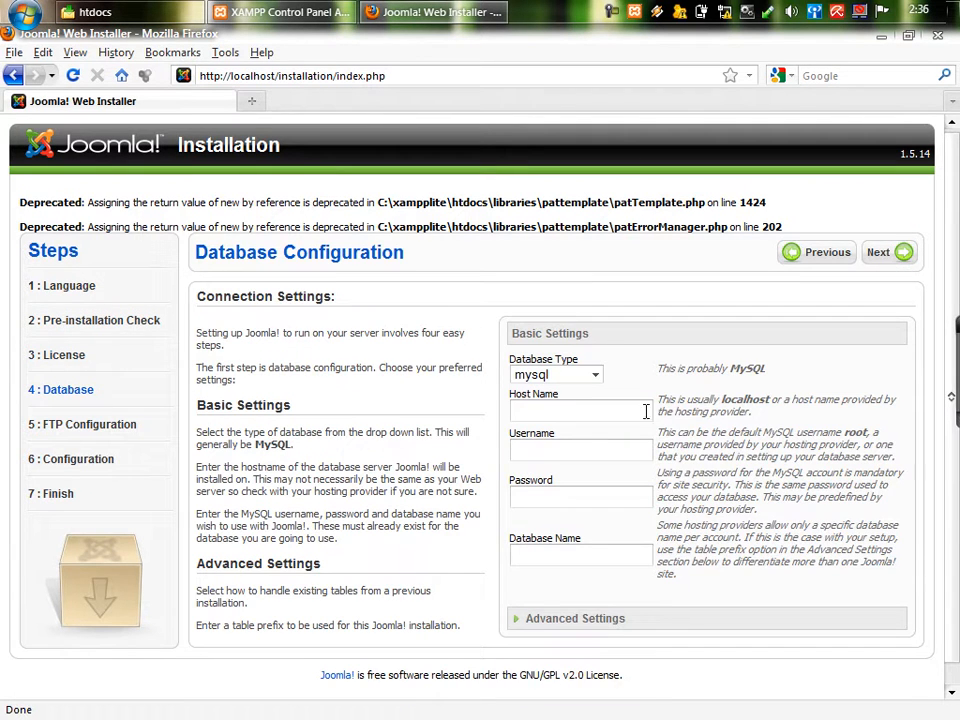
# Step: Enter database host localhost, user root and database name joomla_base, then submit the settings
pyautogui.moveTo(721, 398); pyautogui.dragTo(805, 399)
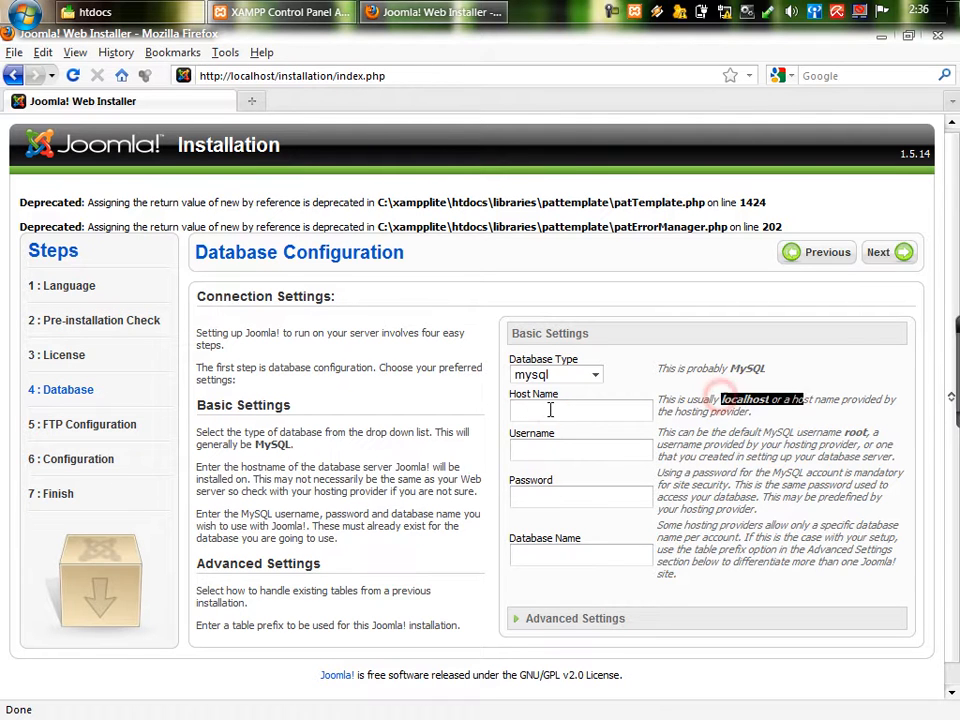
pyautogui.click(549, 409)
pyautogui.write('la_base')
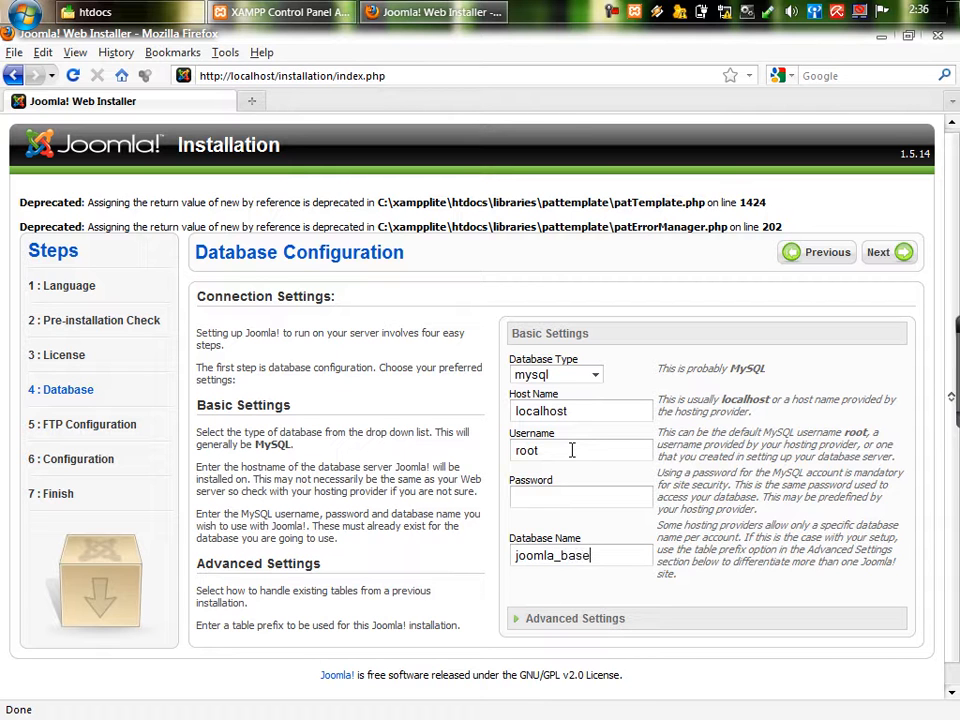
pyautogui.click(889, 254)
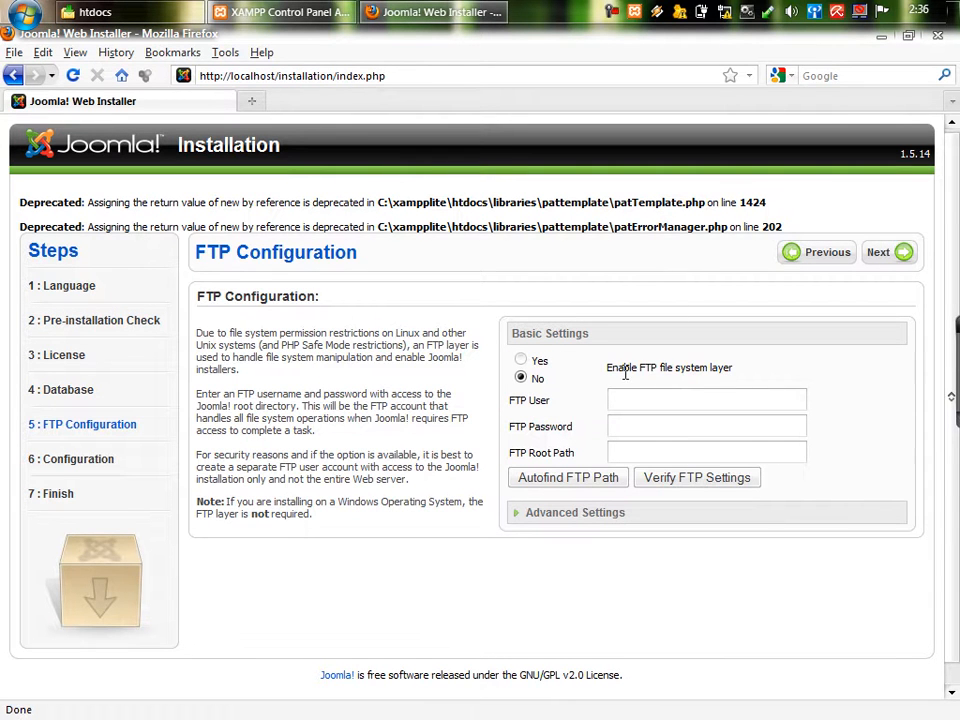
# Step: Leave the FTP file system layer disabled and continue to Main Configuration
pyautogui.moveTo(610, 366); pyautogui.dragTo(735, 375)
pyautogui.click(688, 403)
pyautogui.click(887, 255)
# Step: Enter site name 'tester joomla', the admin e-mail, and the admin password with its confirmation
pyautogui.click(641, 357)
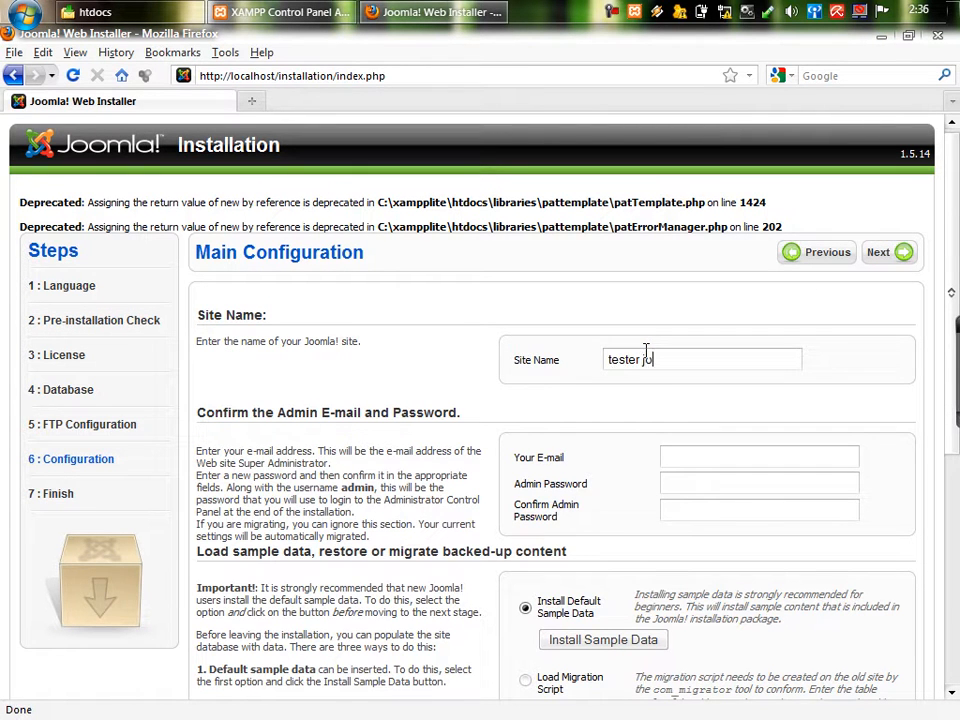
pyautogui.click(684, 454)
pyautogui.press('Tab')
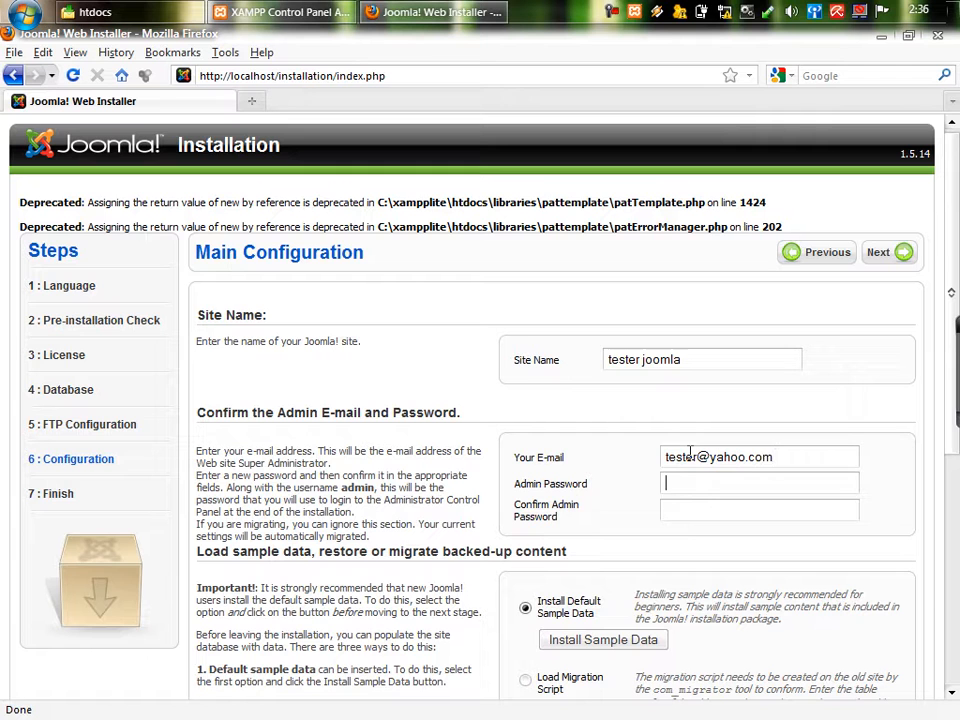
pyautogui.scroll(-6, 690, 460)
pyautogui.scroll(3, 670, 380)
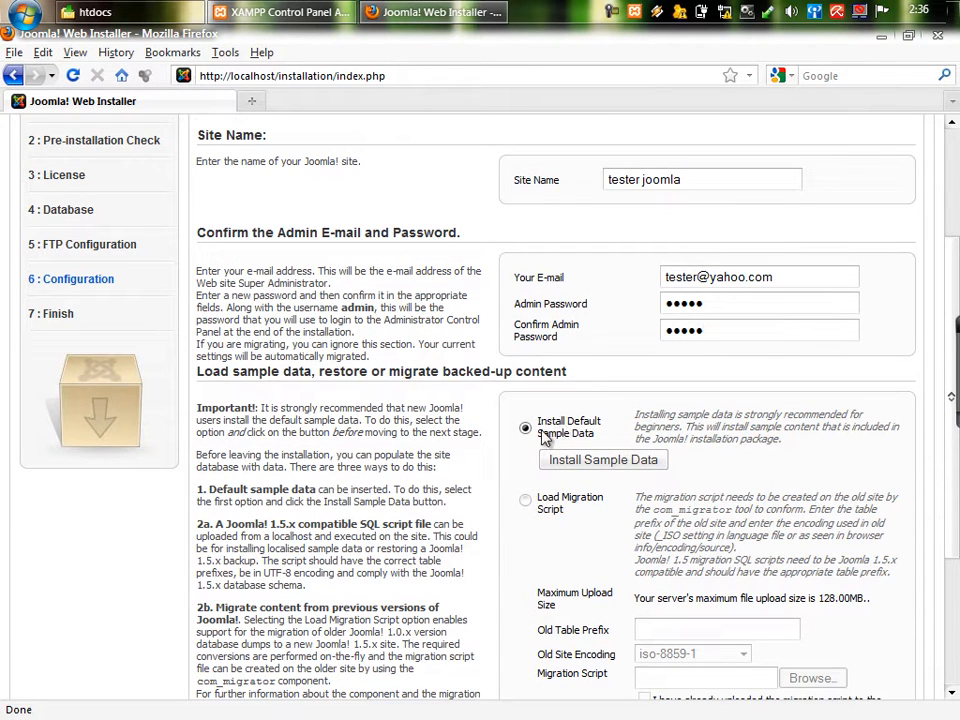
# Step: Install the default sample data, confirming 'Sample data installed successfully.'
pyautogui.click(591, 465)
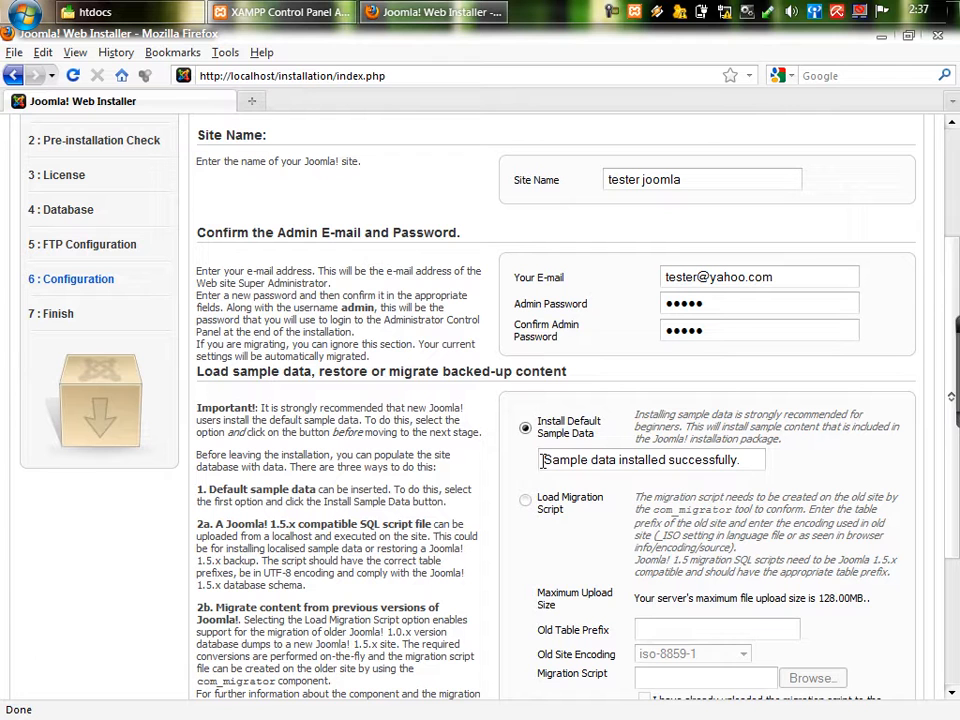
pyautogui.moveTo(542, 460); pyautogui.dragTo(744, 463)
pyautogui.click(755, 460)
# Step: Review the completed Main Configuration page and submit it to finish installation
pyautogui.scroll(2, 765, 460)
pyautogui.scroll(-2, 771, 461)
pyautogui.scroll(3, 771, 465)
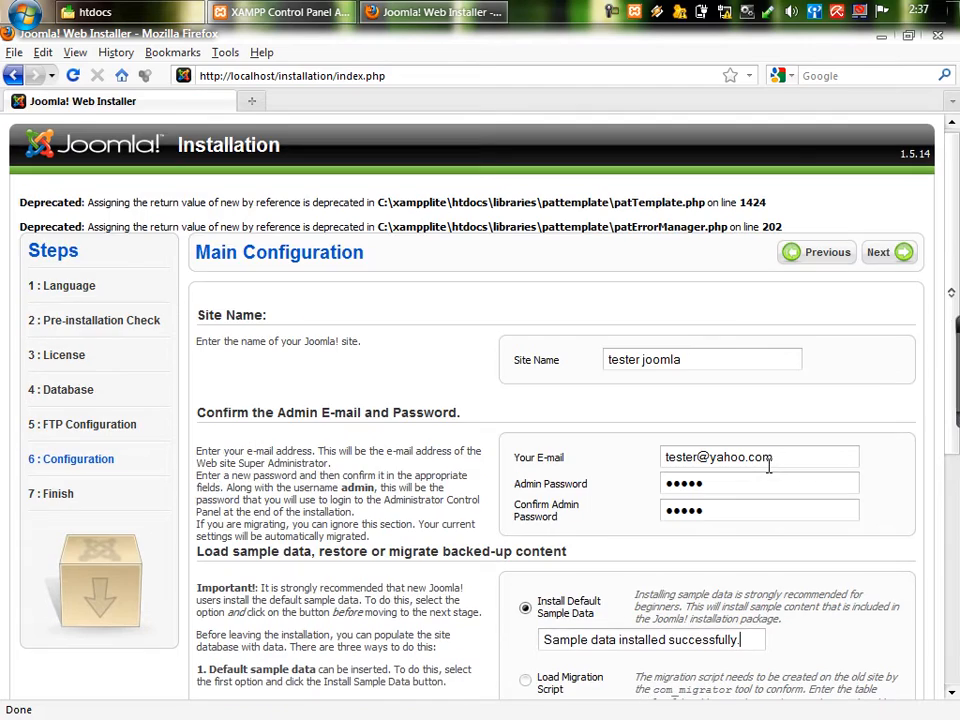
pyautogui.scroll(-7, 771, 450)
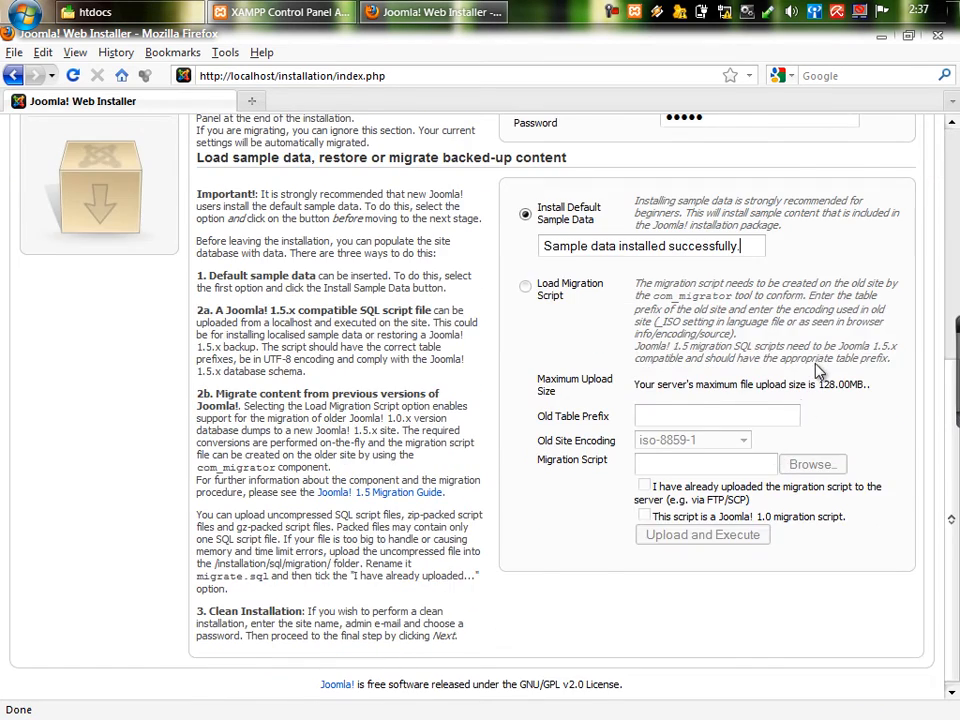
pyautogui.scroll(6, 757, 135)
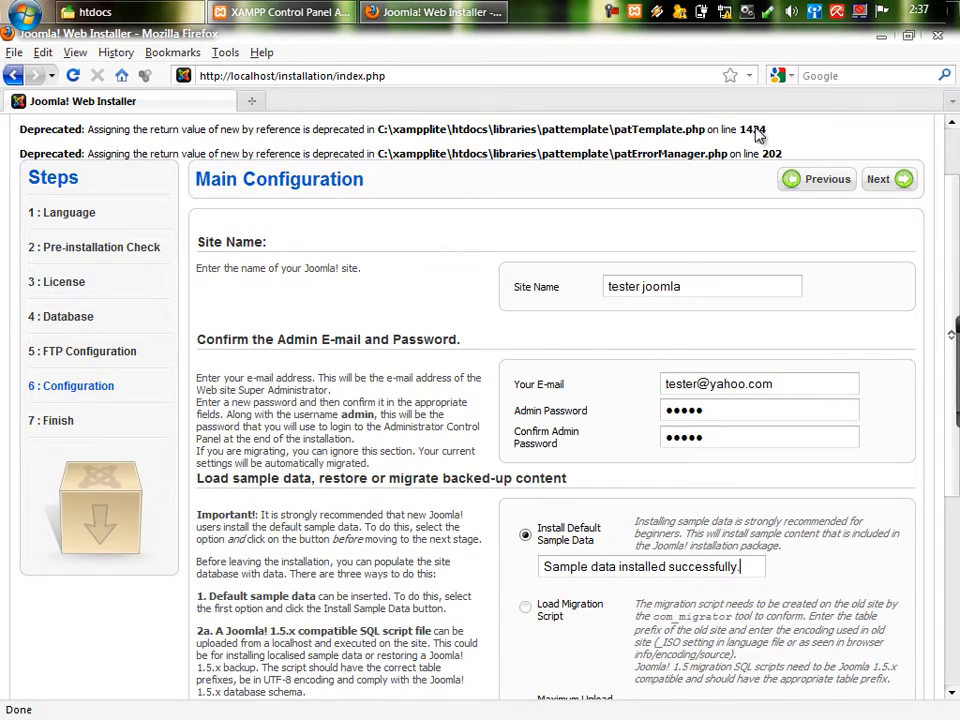
pyautogui.click(882, 180)
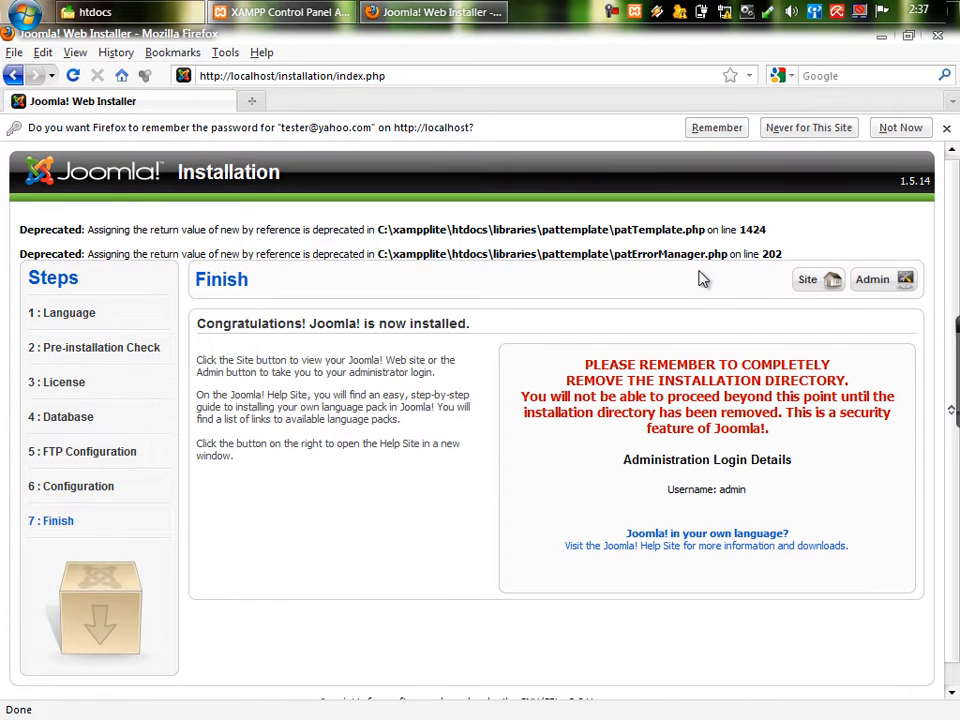
# Step: Read the Finish page warning to REMOVE the installation directory, then minimize the browser
pyautogui.moveTo(584, 364); pyautogui.dragTo(851, 380)
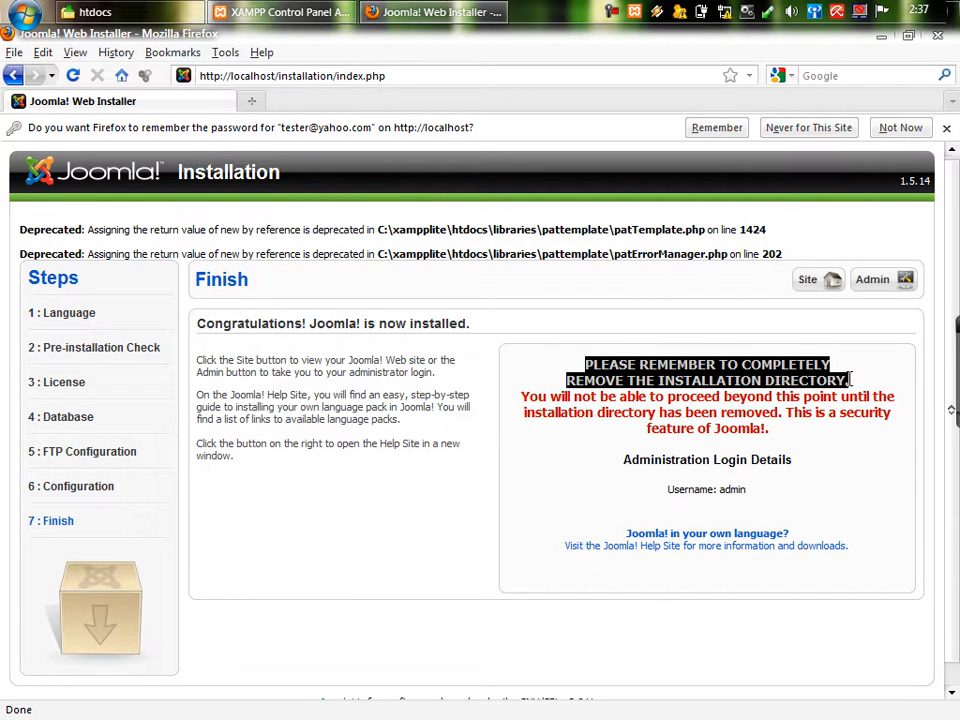
pyautogui.click(692, 396)
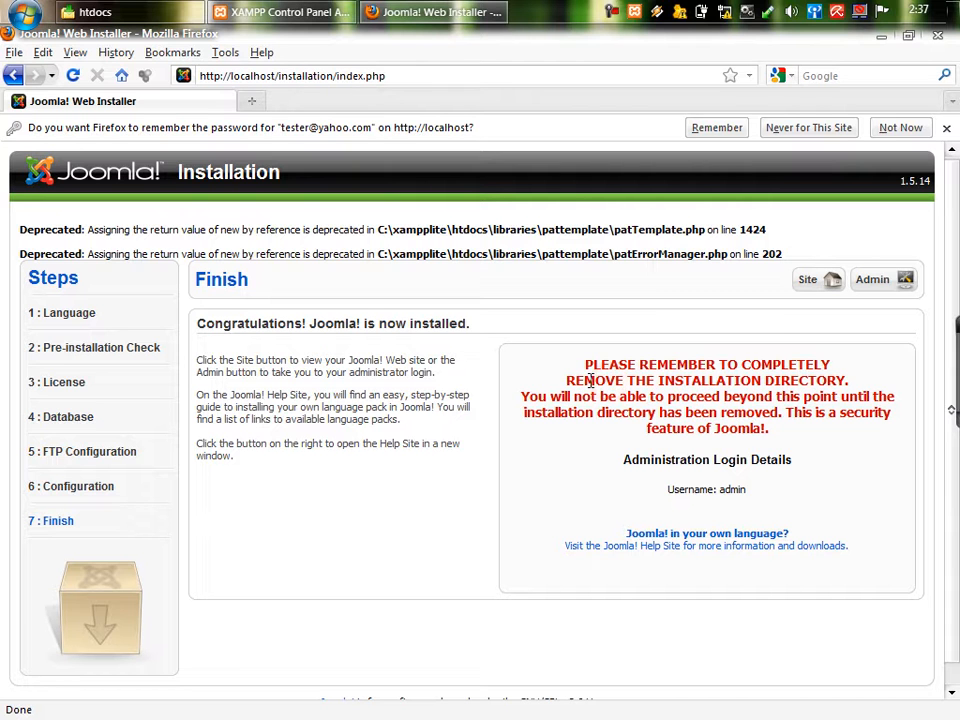
pyautogui.doubleClick(591, 381)
pyautogui.click(684, 373)
pyautogui.click(881, 36)
# Step: Refresh the htdocs folder listing in Windows Explorer
pyautogui.click(363, 262)
pyautogui.click(870, 298)
pyautogui.rightClick(860, 294)
pyautogui.click(855, 363)
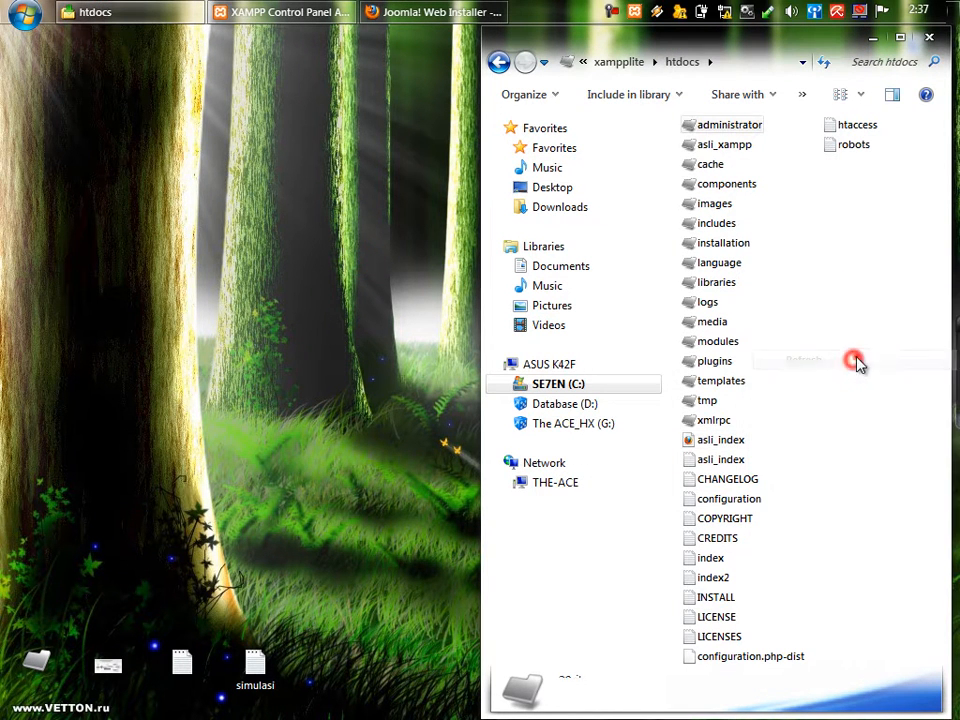
pyautogui.click(836, 289)
# Step: Rename the installation folder to __installation and return to the Joomla installer
pyautogui.click(726, 247)
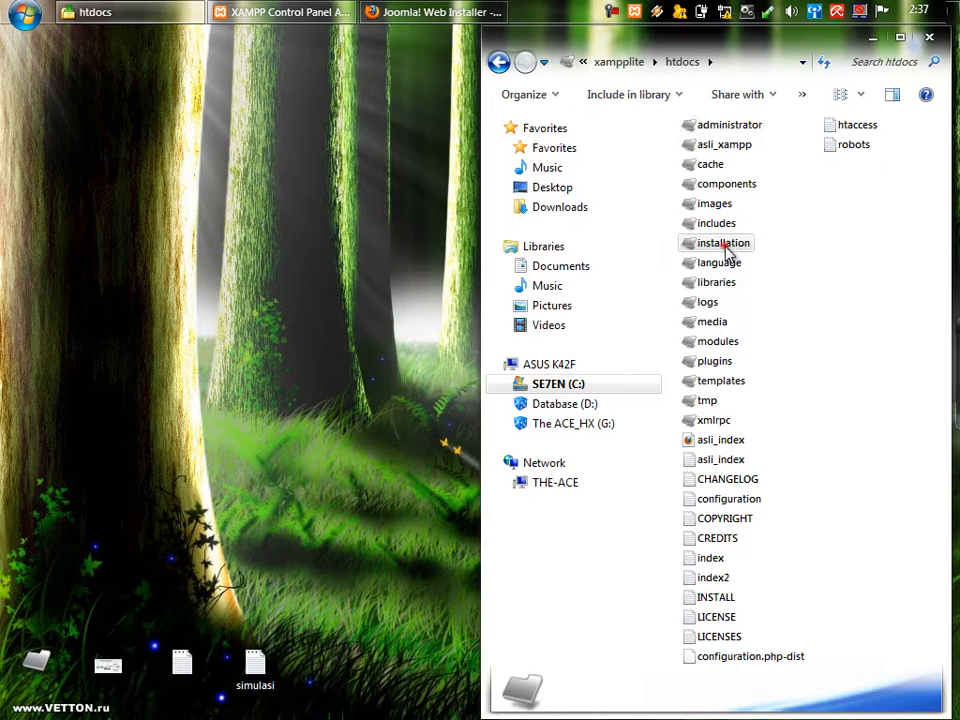
pyautogui.press('F2')
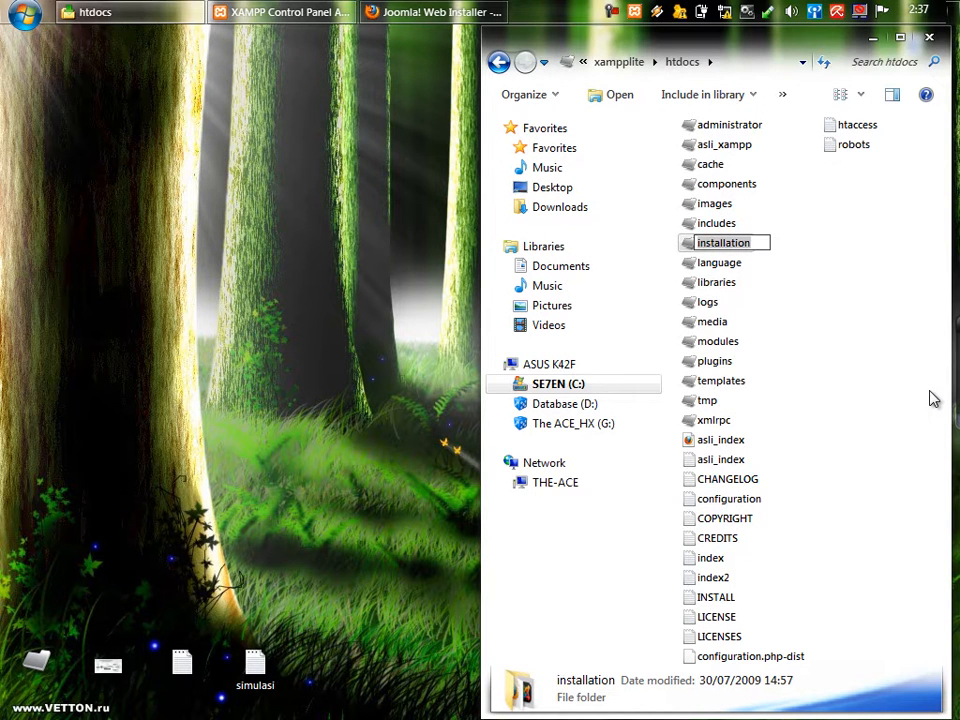
pyautogui.press('Return')
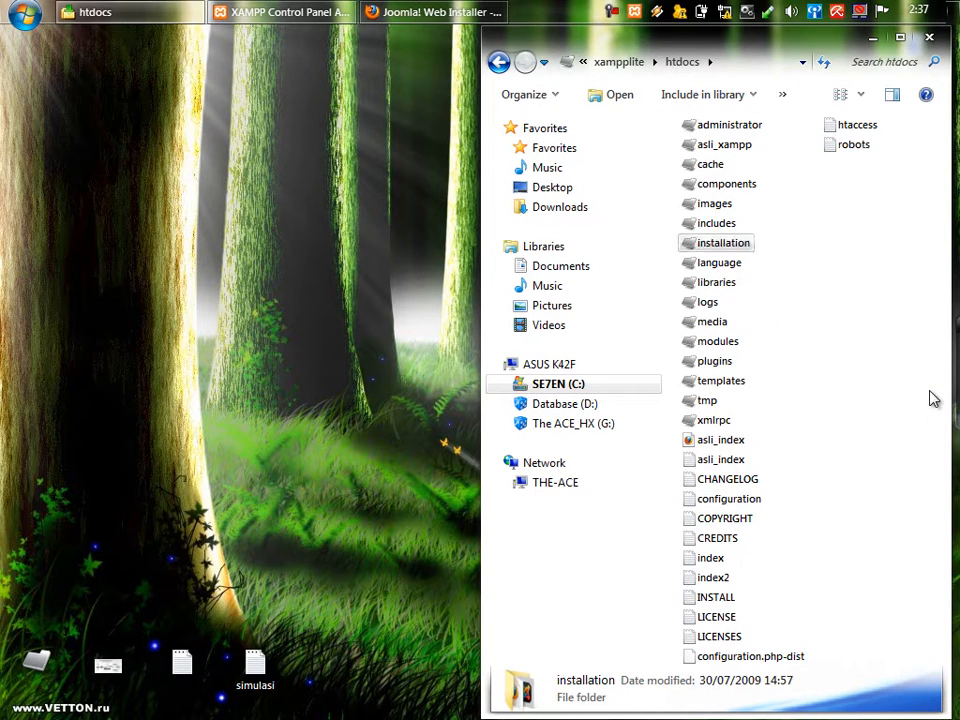
pyautogui.click(810, 321)
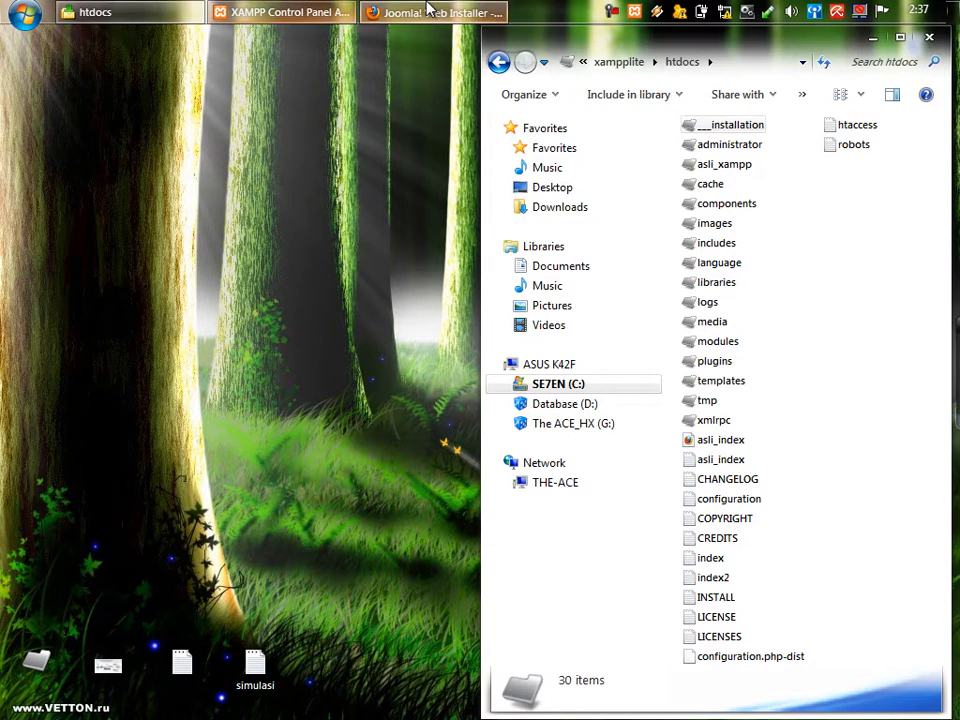
pyautogui.click(428, 10)
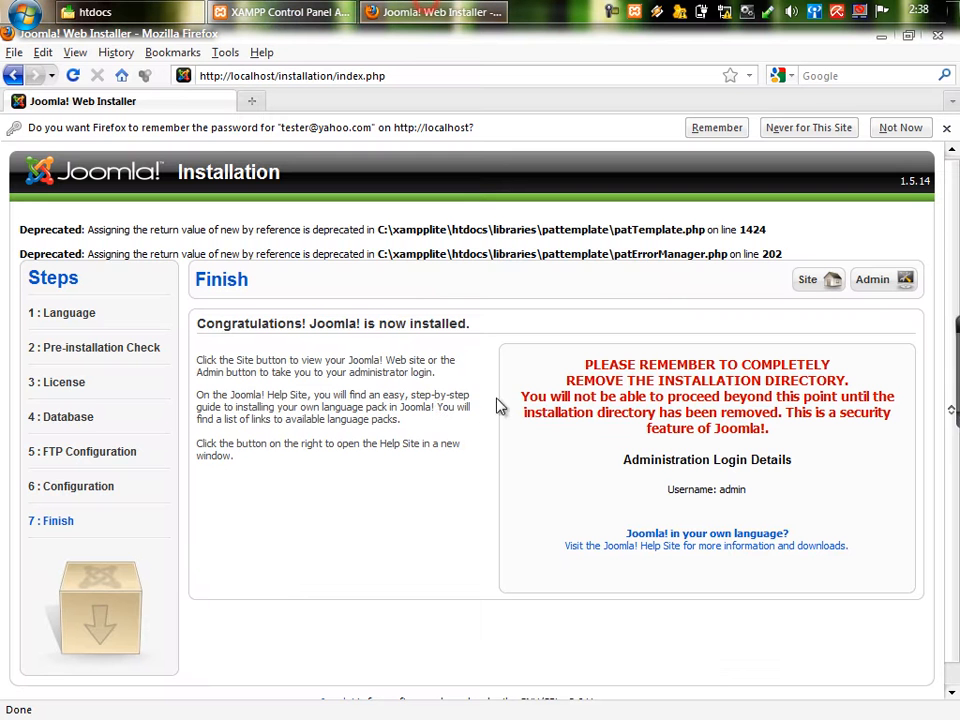
# Step: Open the new site's front page, save the admin password, and browse Features, News and The Community
pyautogui.click(818, 284)
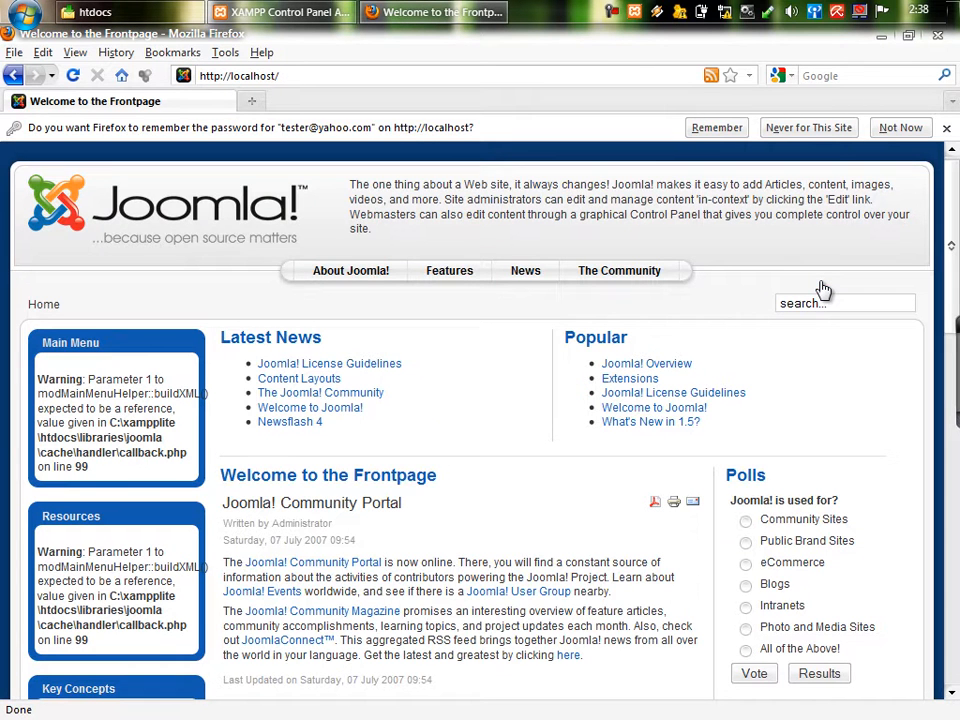
pyautogui.click(722, 127)
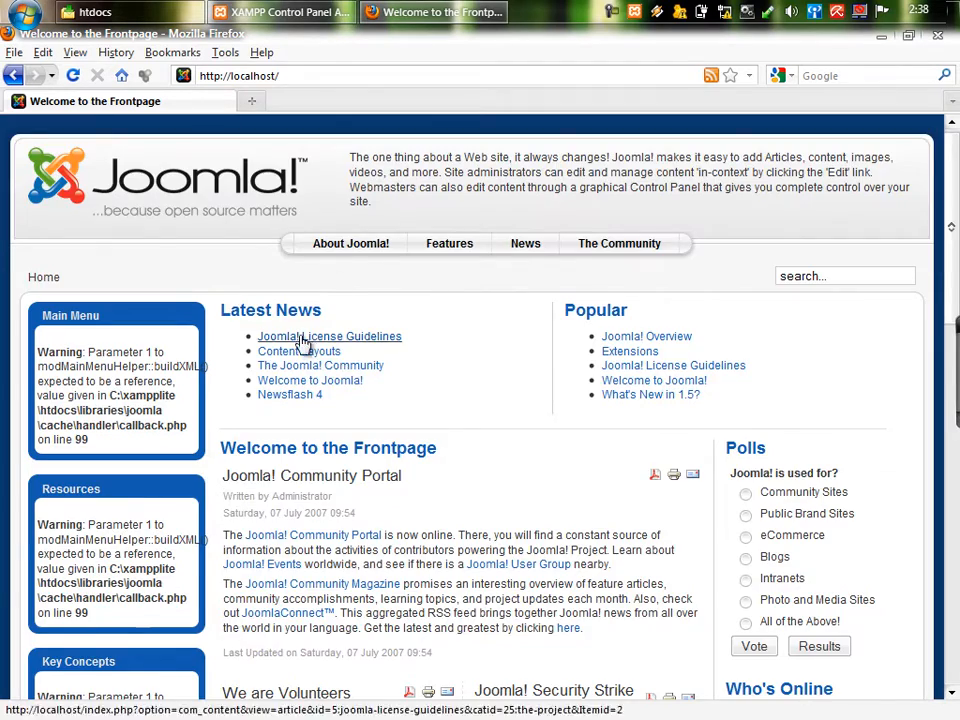
pyautogui.scroll(-5, 300, 341)
pyautogui.scroll(5, 394, 309)
pyautogui.click(432, 248)
pyautogui.click(524, 247)
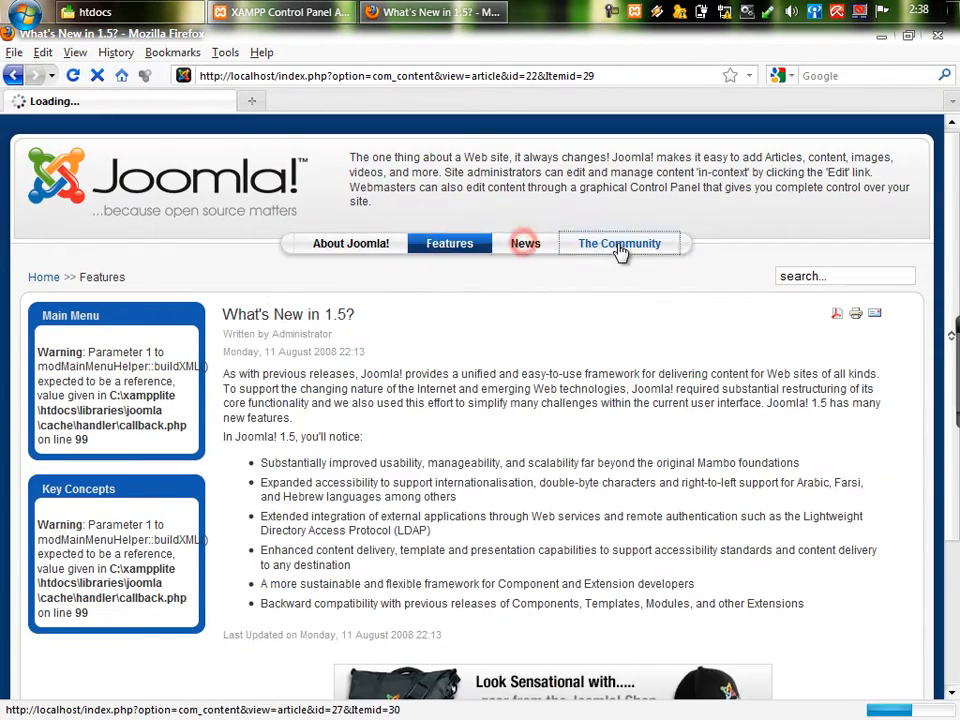
pyautogui.click(619, 247)
# Step: Load the site at 127.0.0.1 in a new tab and open the License Guidelines, Content Layouts and Features pages
pyautogui.click(255, 101)
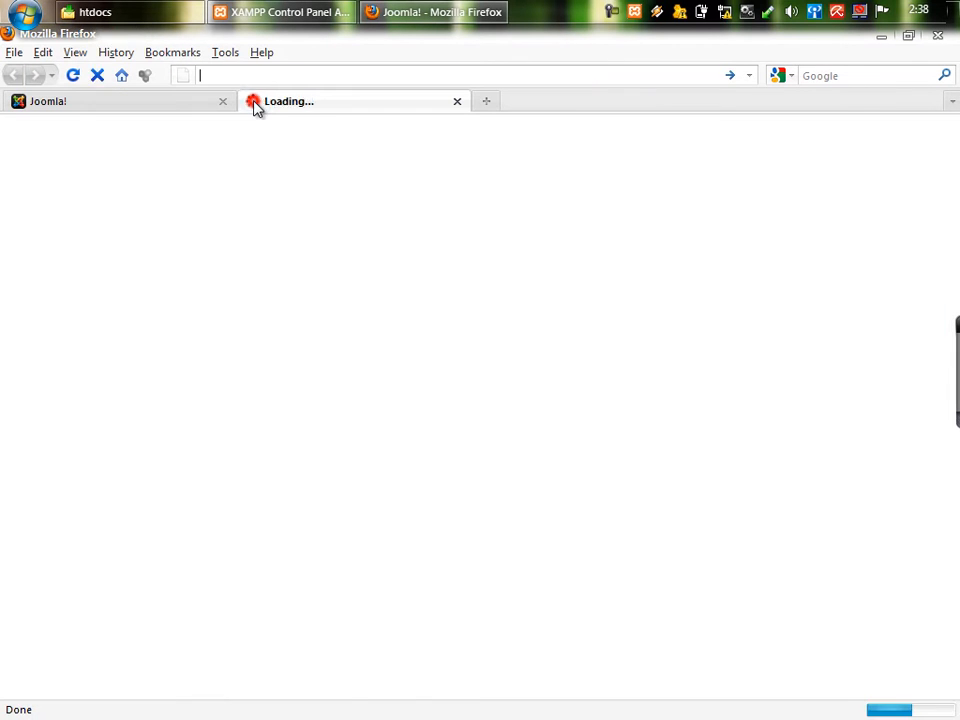
pyautogui.click(268, 78)
pyautogui.write('12')
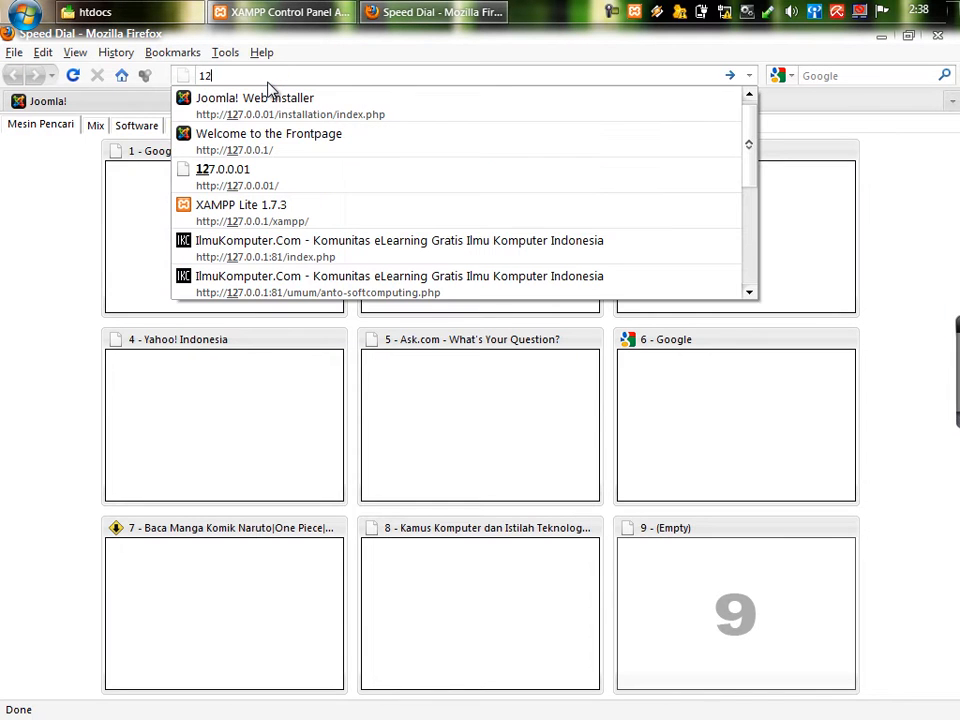
pyautogui.write('7.0.0.1')
pyautogui.press('Return')
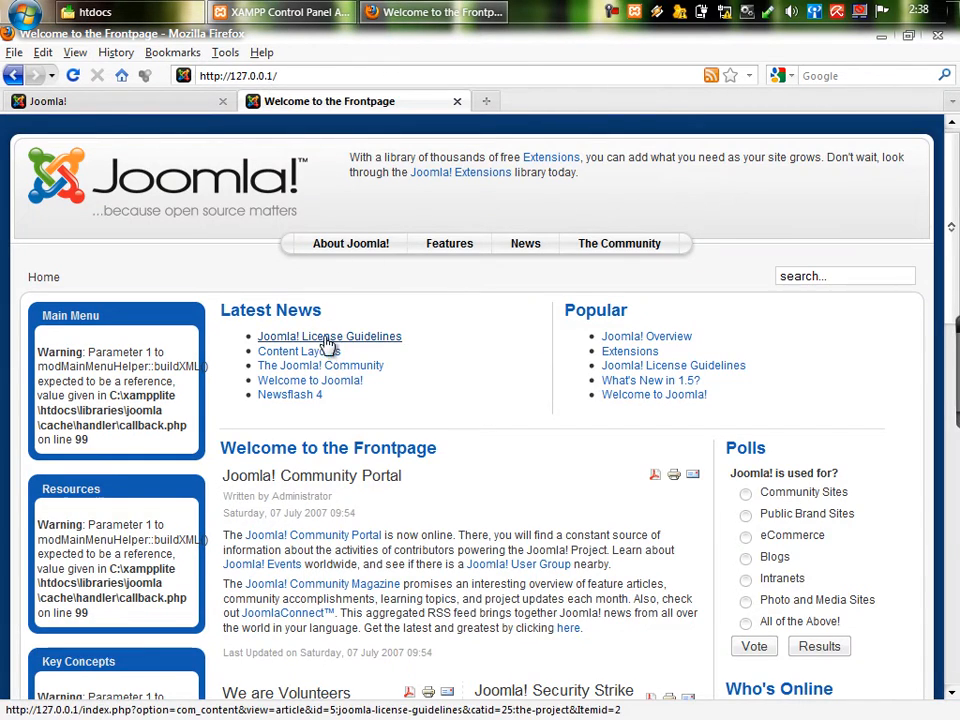
pyautogui.click(324, 342)
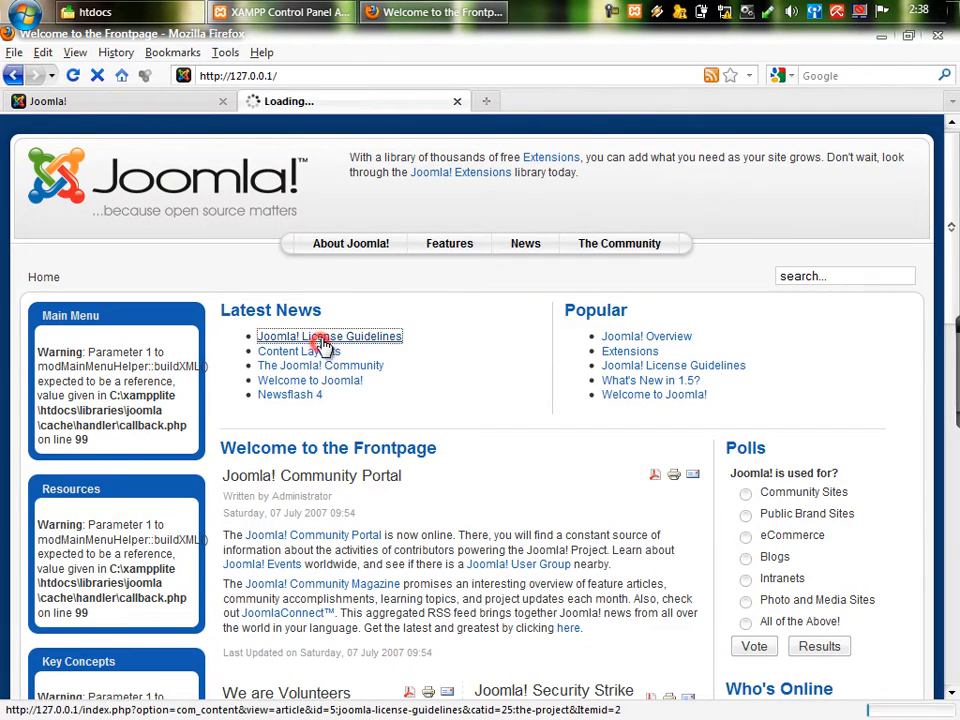
pyautogui.click(318, 352)
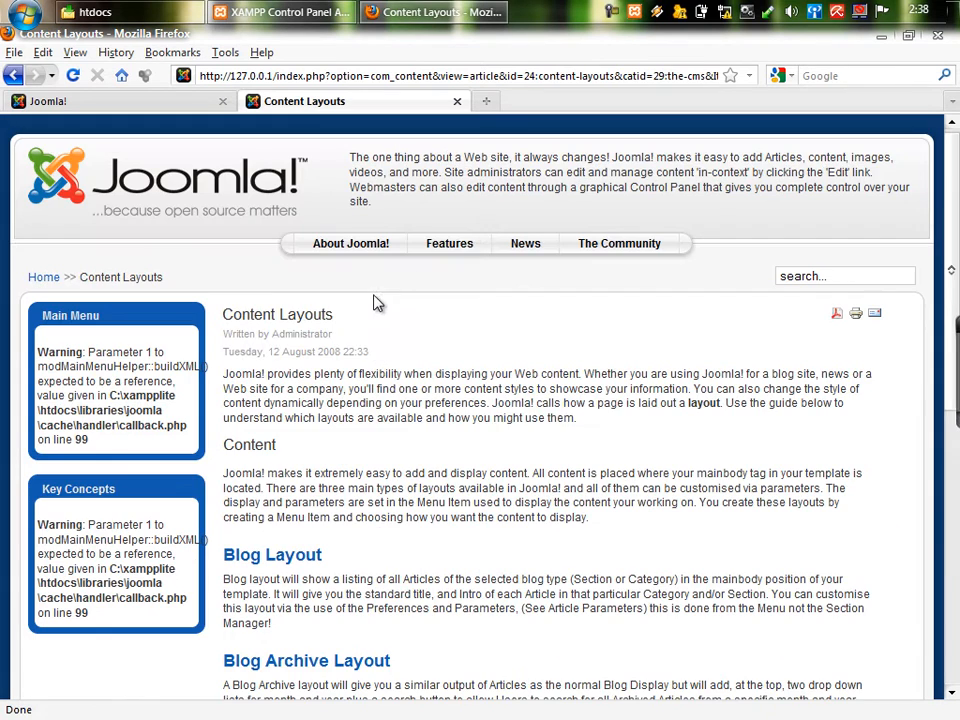
pyautogui.click(452, 243)
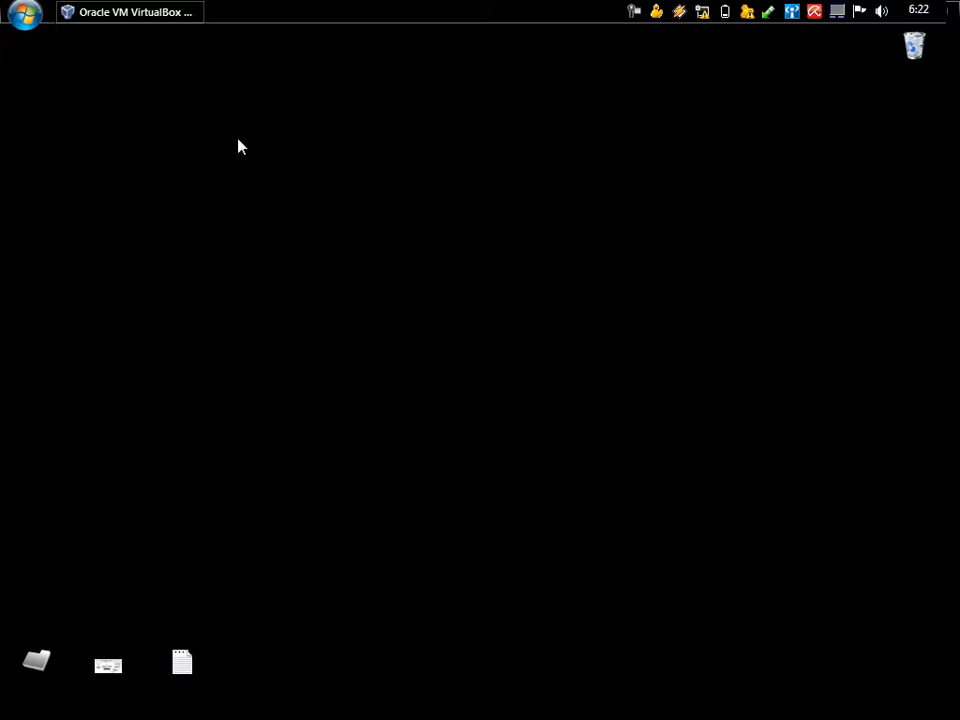
# Step: Close the VirtualBox window and relaunch VirtualBox by searching 'virtual' in the Start menu
pyautogui.rightClick(129, 8)
pyautogui.click(157, 104)
pyautogui.click(279, 193)
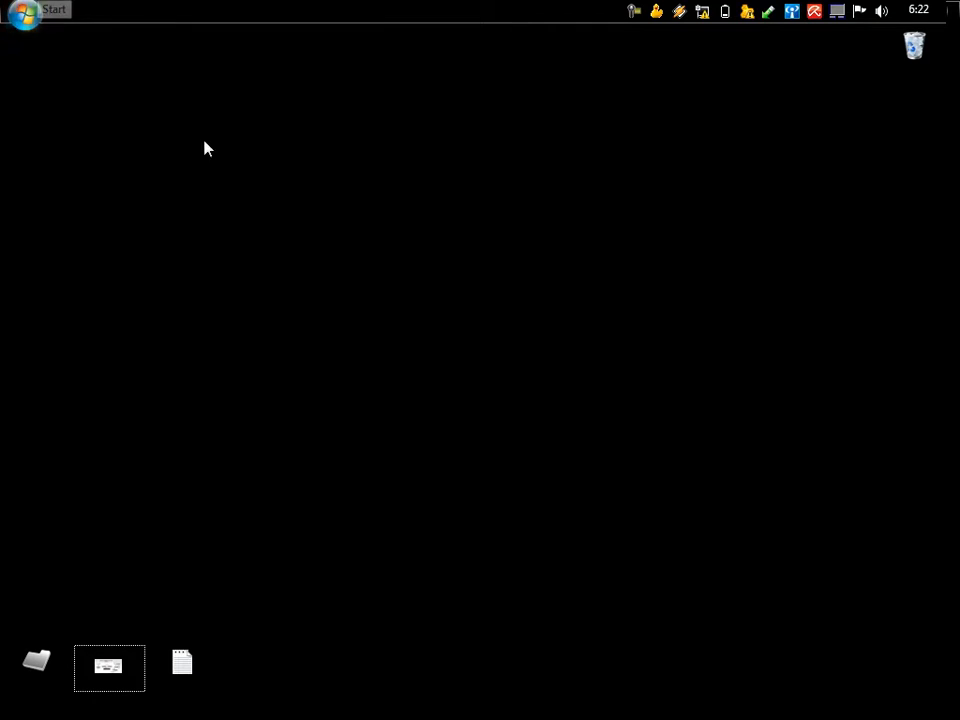
pyautogui.click(20, 8)
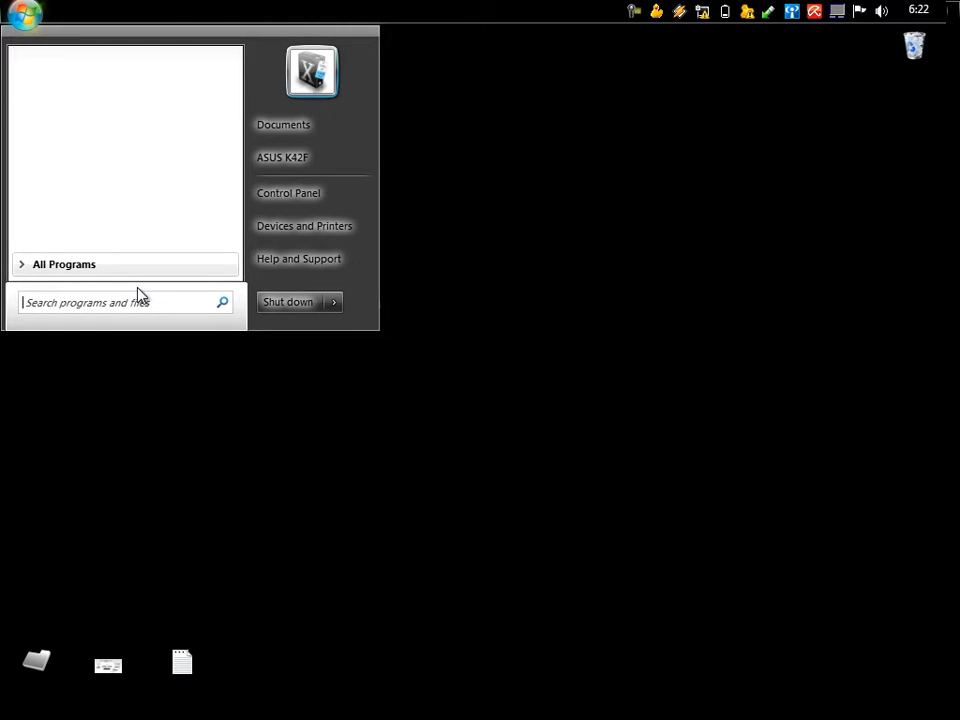
pyautogui.write('virtual')
pyautogui.press('Return')
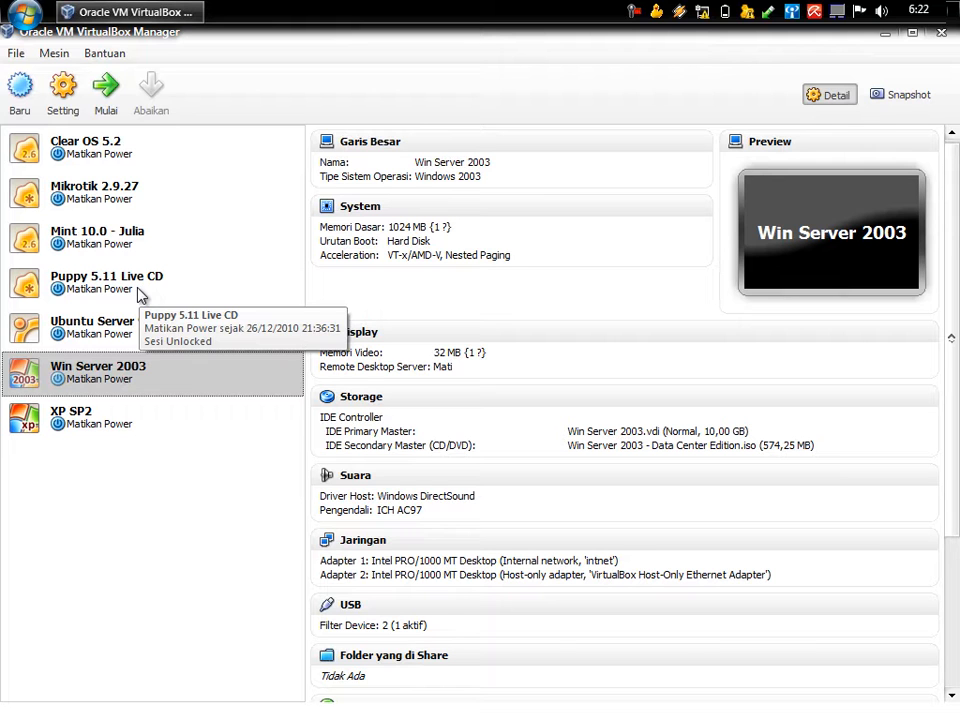
# Step: Select the Mikrotik 2.9.27 machine and glance at the machine actions menu without using it
pyautogui.click(170, 197)
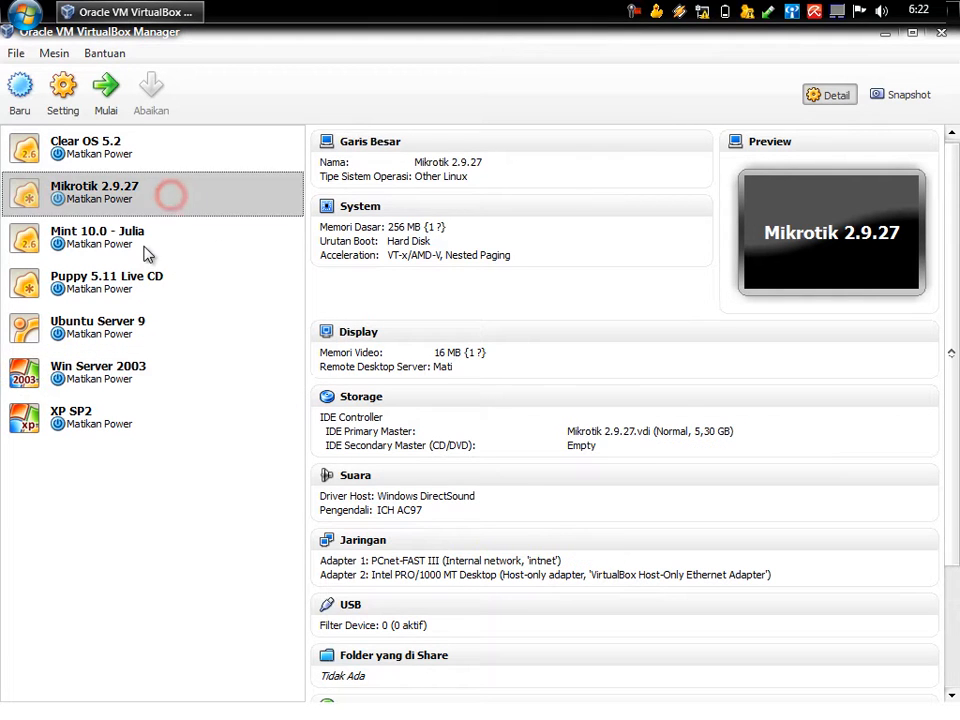
pyautogui.click(15, 52)
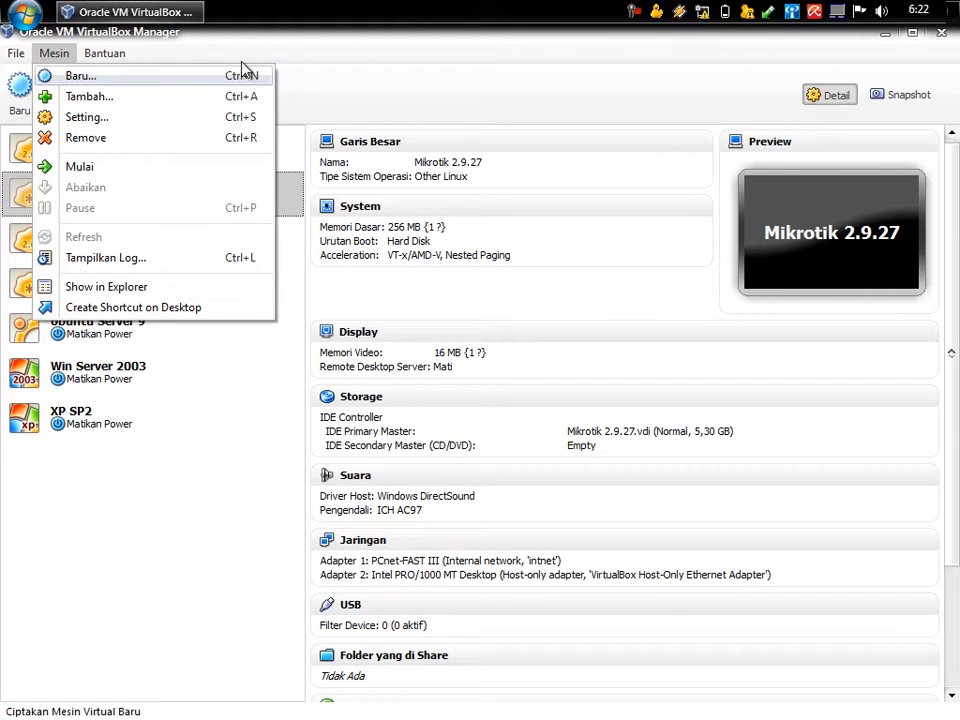
pyautogui.click(369, 71)
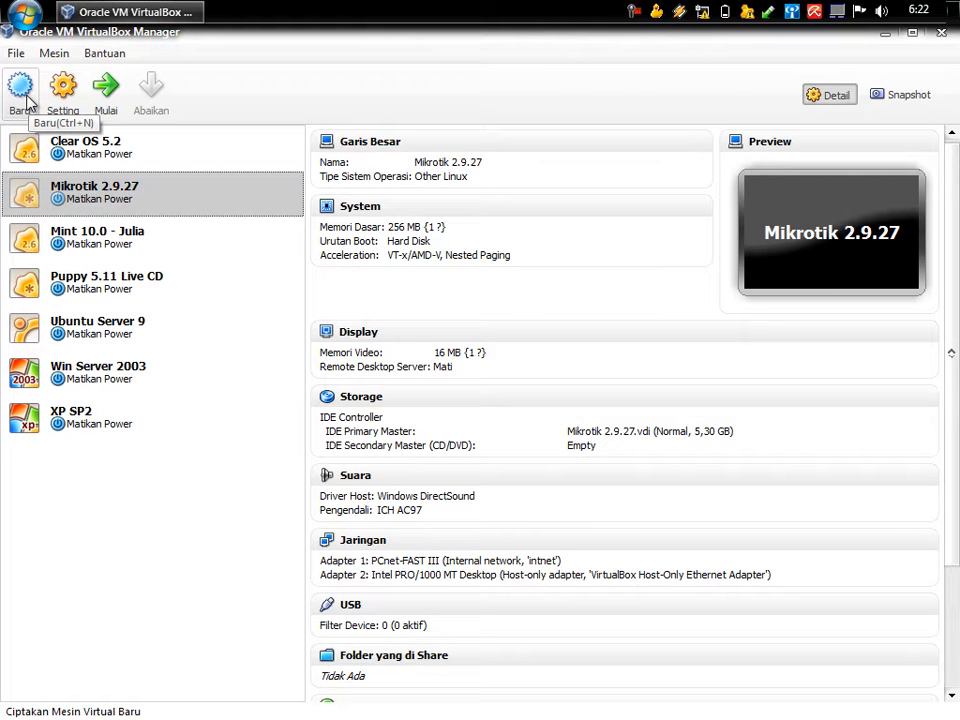
# Step: Start the new VM wizard and name the machine Mikrotik 2.9.27
pyautogui.click(24, 98)
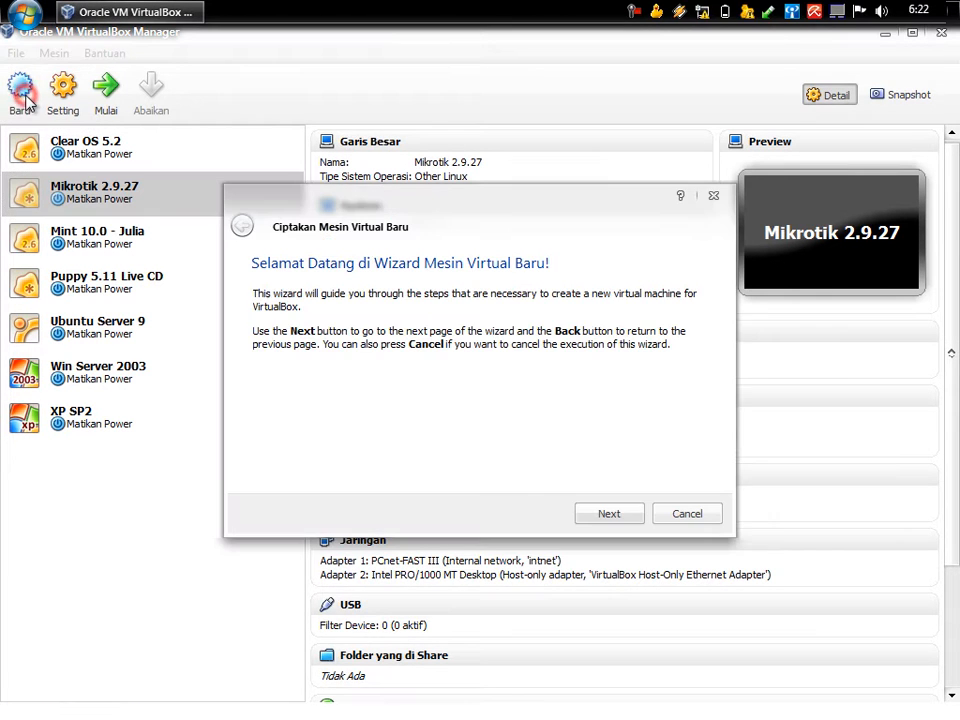
pyautogui.moveTo(416, 208)
pyautogui.mouseDown()
pyautogui.moveTo(400, 210)
pyautogui.moveTo(420, 208)
pyautogui.mouseUp()
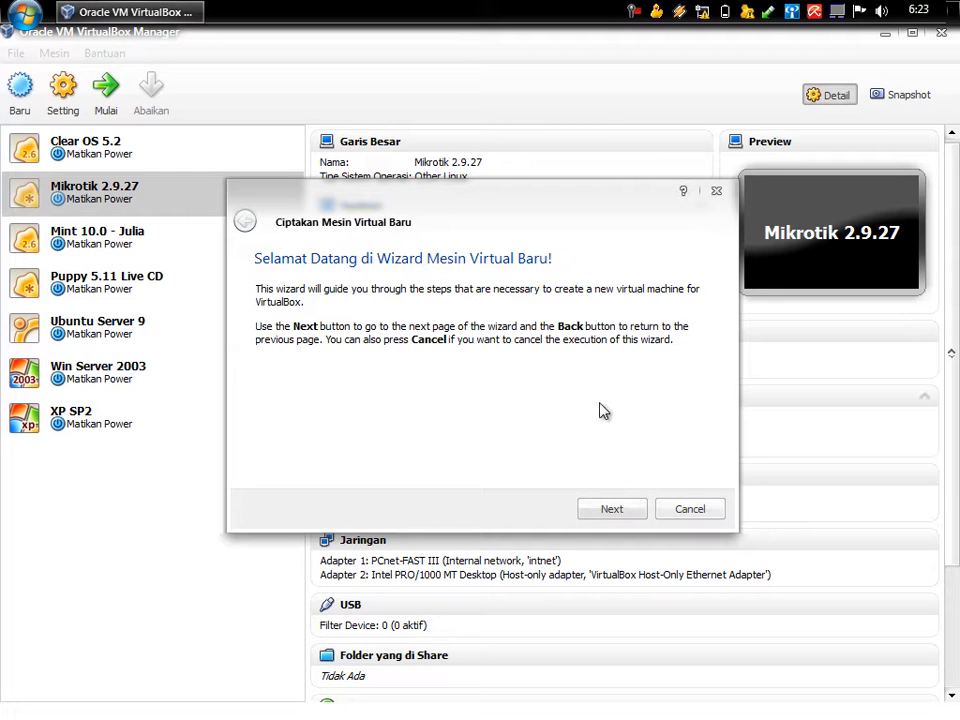
pyautogui.click(622, 511)
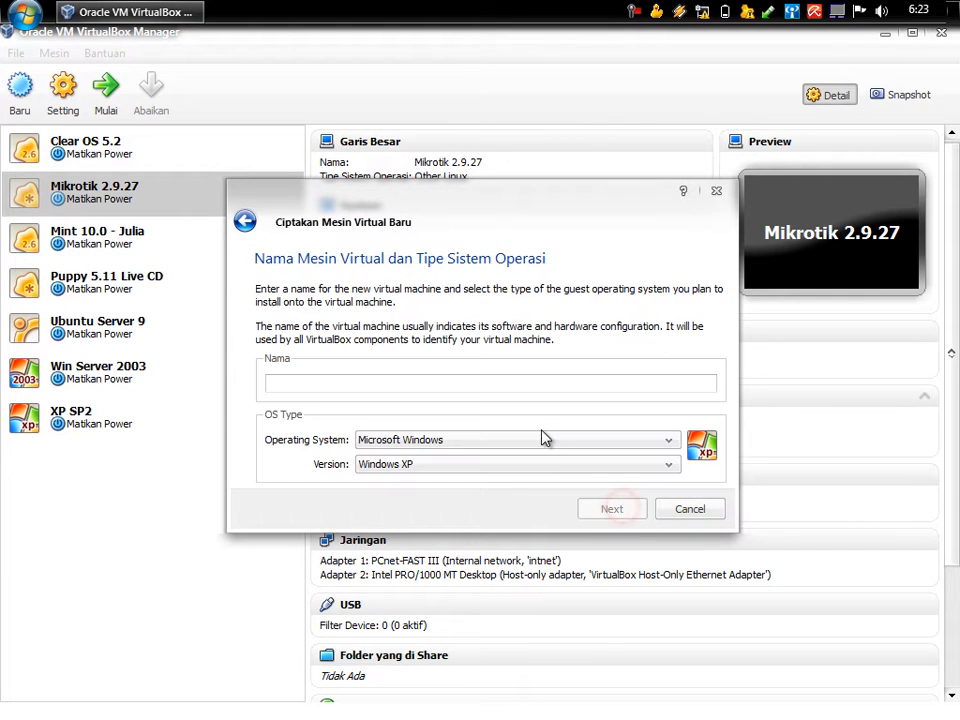
pyautogui.click(330, 382)
pyautogui.write('Mikrotik 2.9.27')
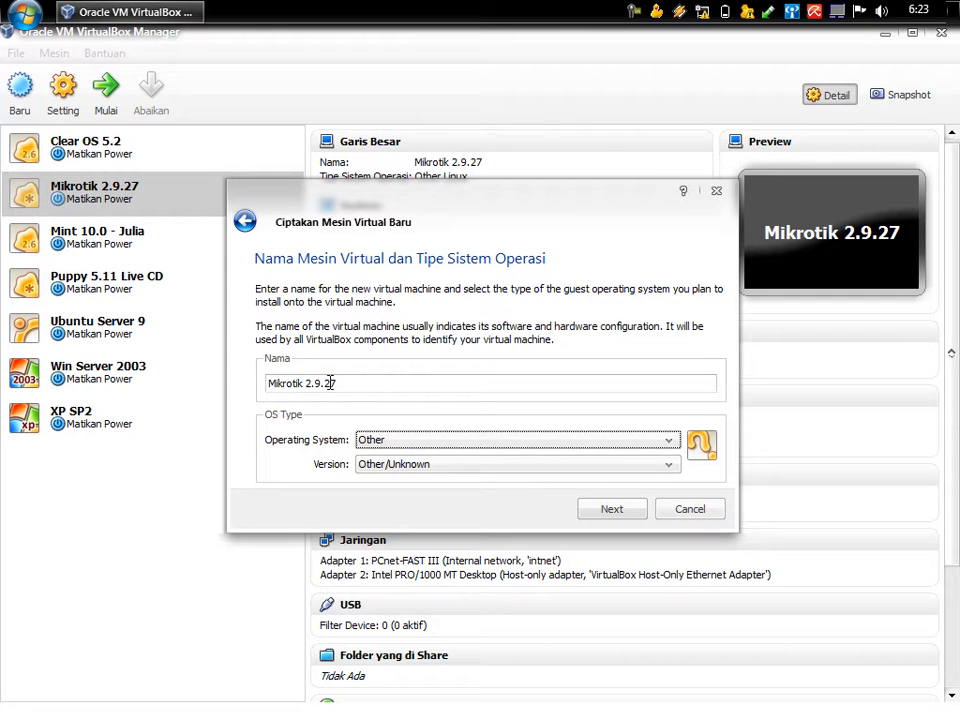
# Step: Set the operating system to Linux, version Linux 2.6, and continue to memory
pyautogui.click(475, 443)
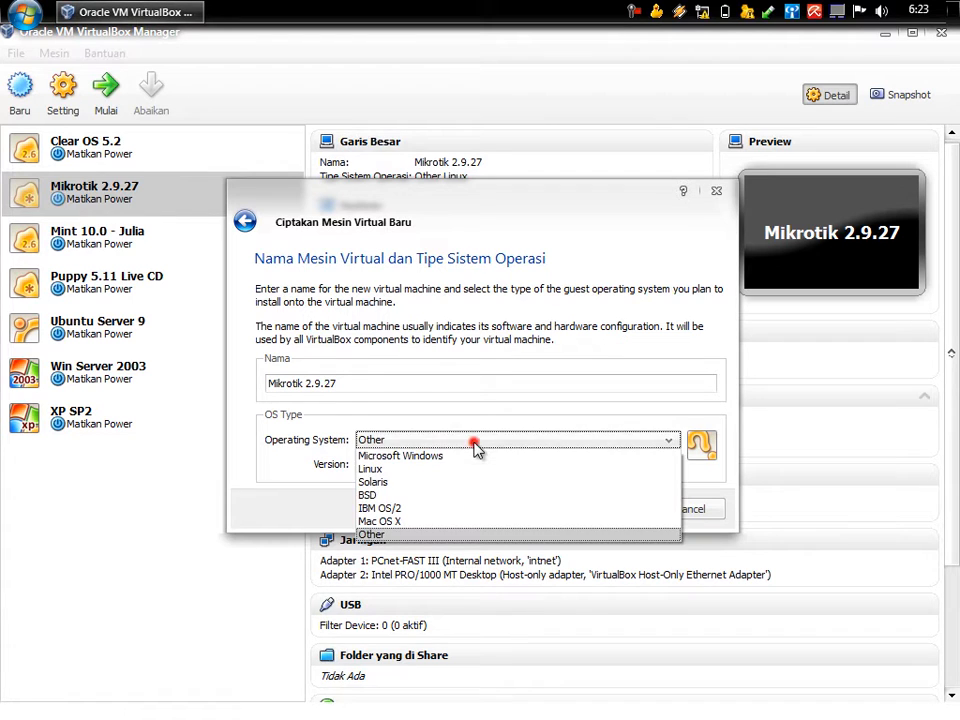
pyautogui.click(419, 469)
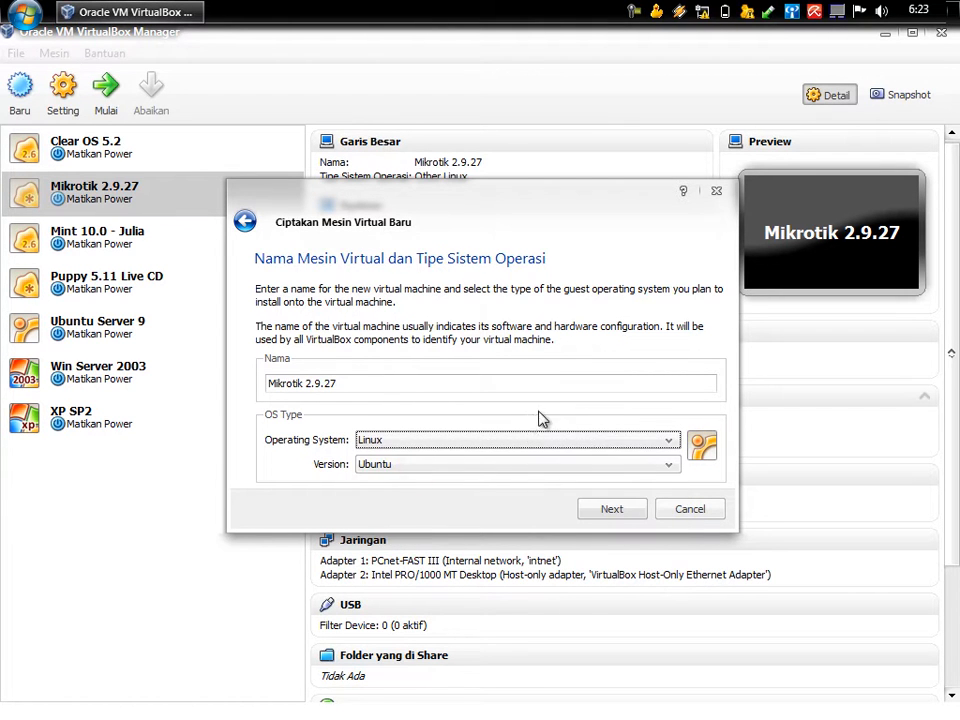
pyautogui.click(634, 465)
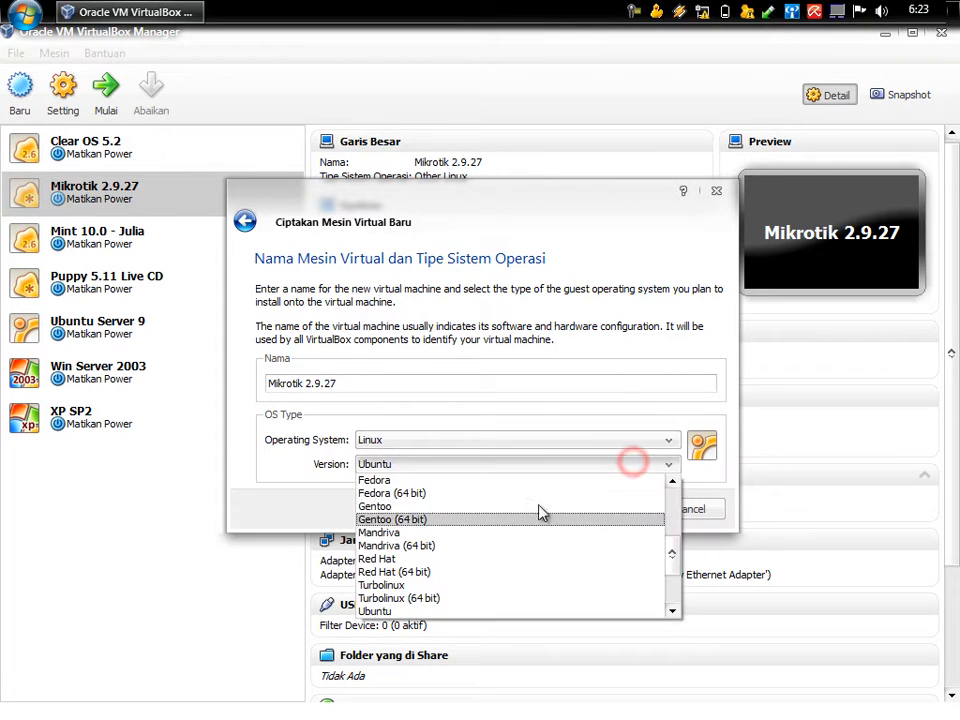
pyautogui.scroll(-2, 491, 574)
pyautogui.scroll(4, 449, 538)
pyautogui.scroll(2, 445, 536)
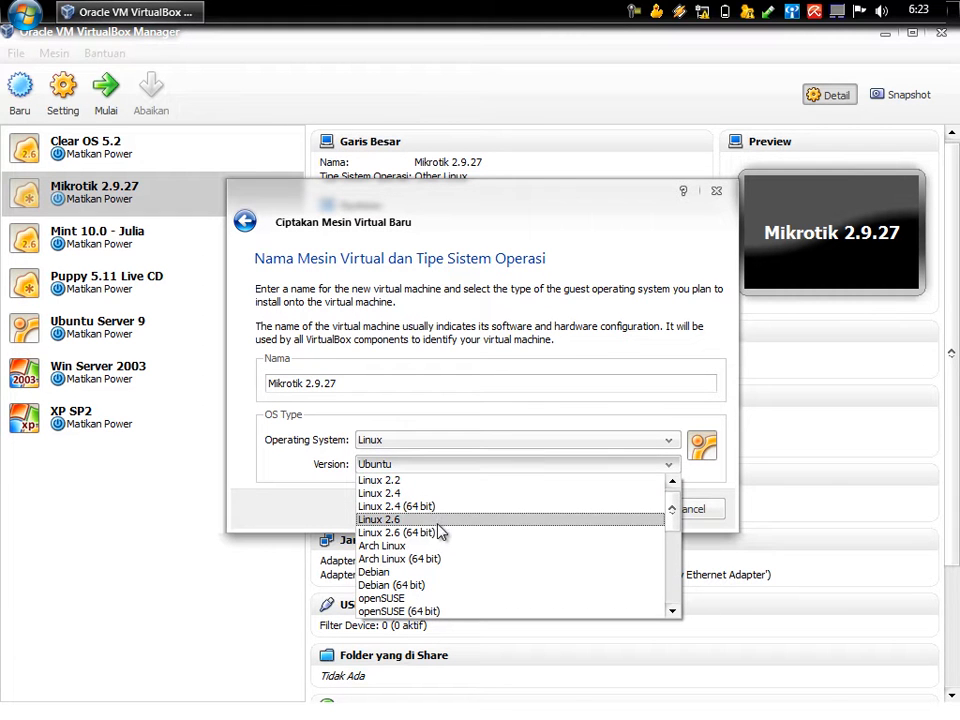
pyautogui.click(437, 522)
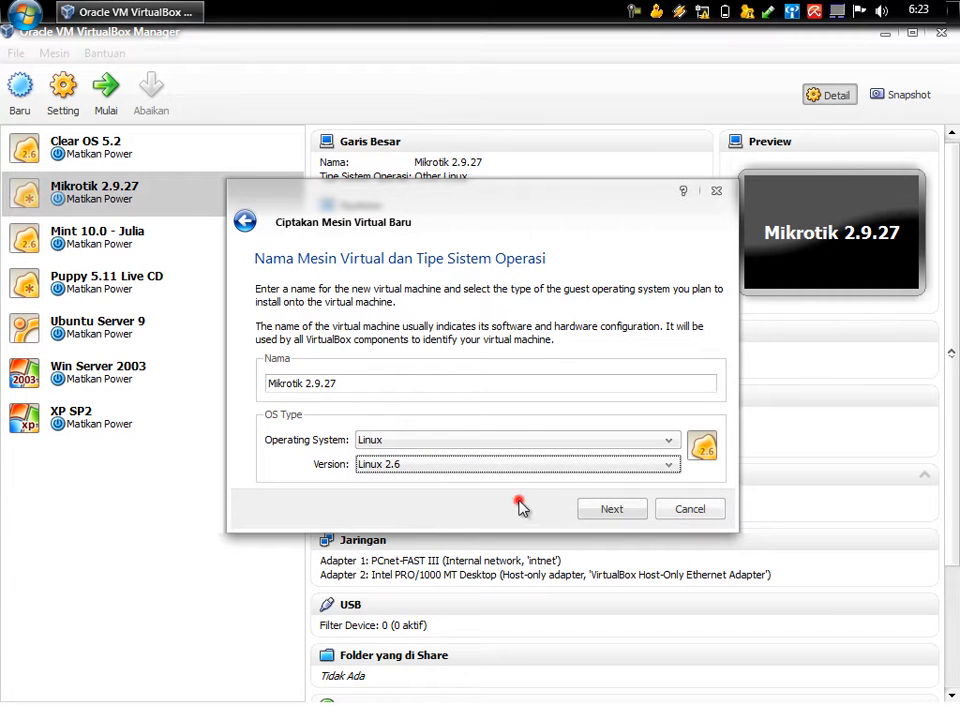
pyautogui.click(612, 512)
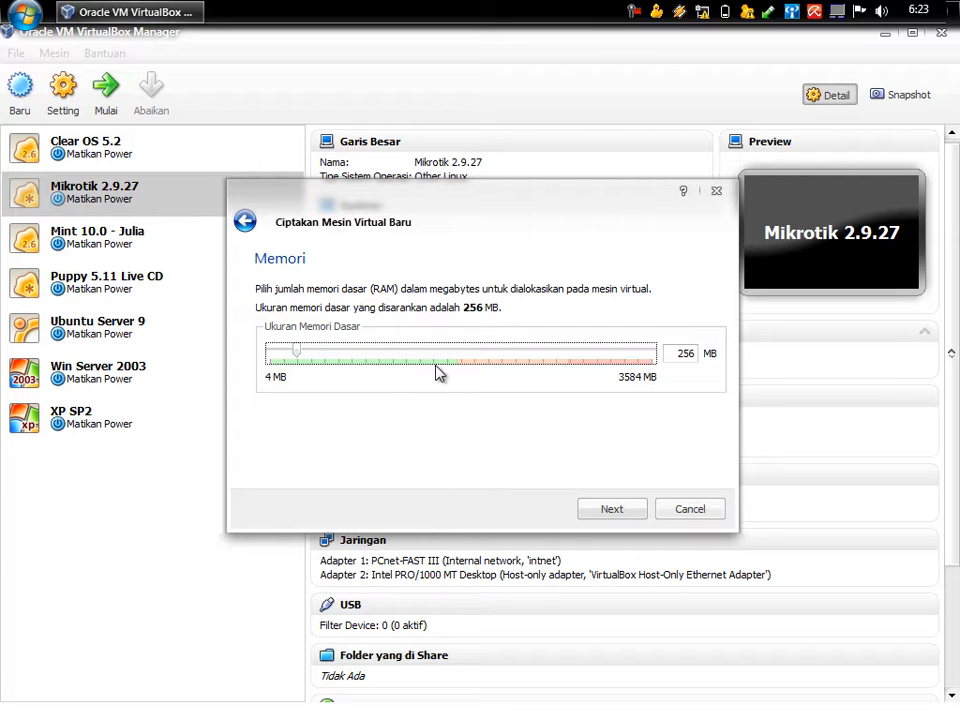
# Step: Set base memory to 256 MB and proceed with creating a new boot hard disk
pyautogui.moveTo(297, 352); pyautogui.dragTo(537, 364)
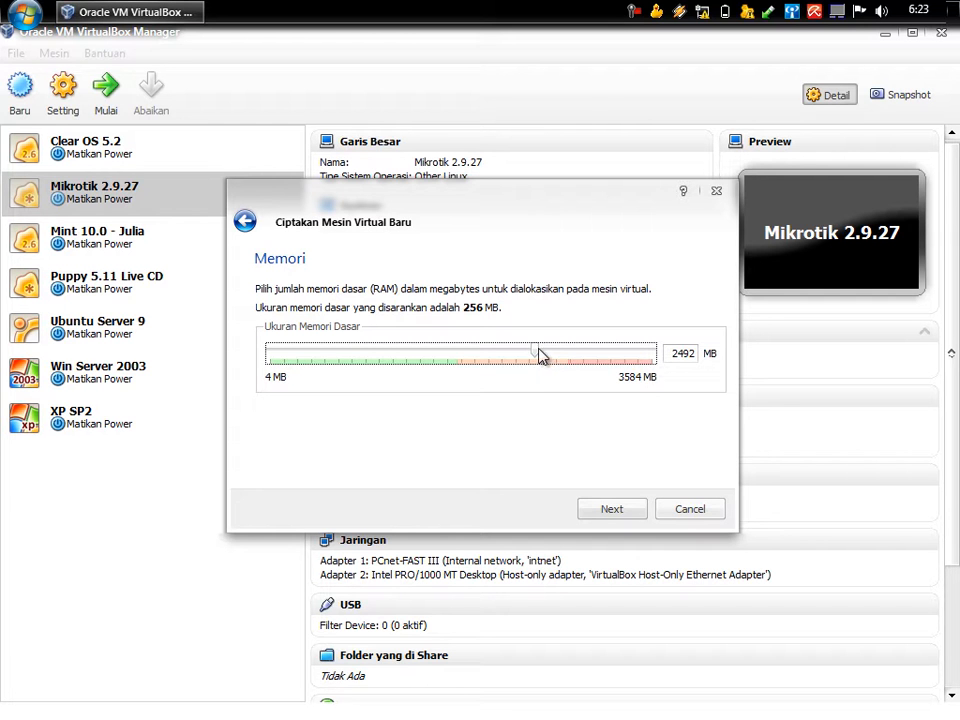
pyautogui.click(537, 357)
pyautogui.moveTo(537, 357); pyautogui.dragTo(548, 358)
pyautogui.moveTo(548, 358); pyautogui.dragTo(420, 360)
pyautogui.doubleClick(668, 353)
pyautogui.write('256')
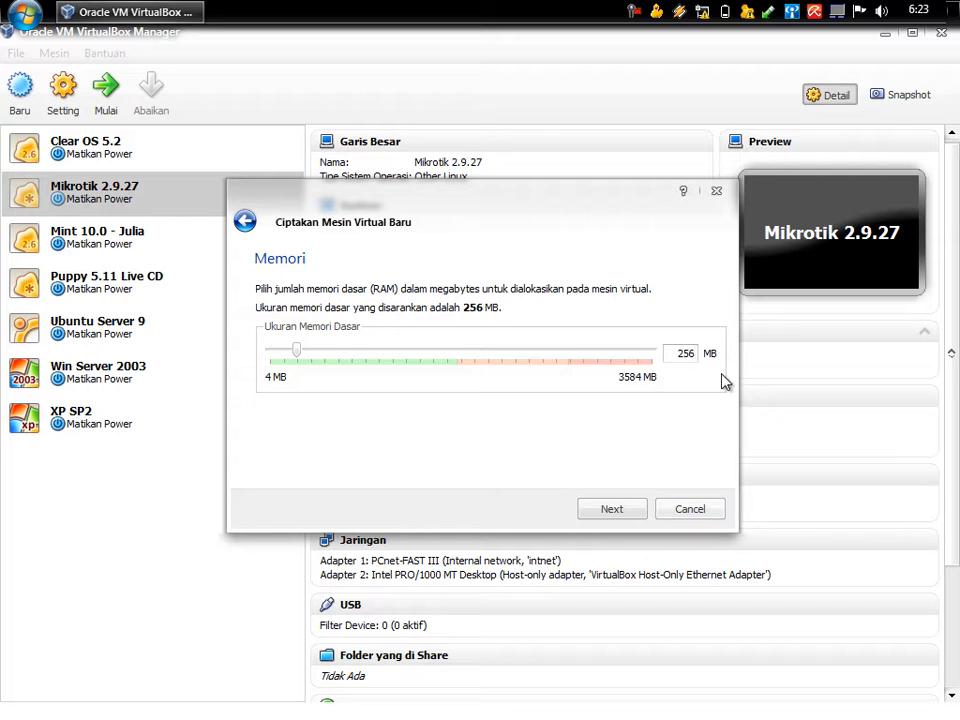
pyautogui.click(636, 509)
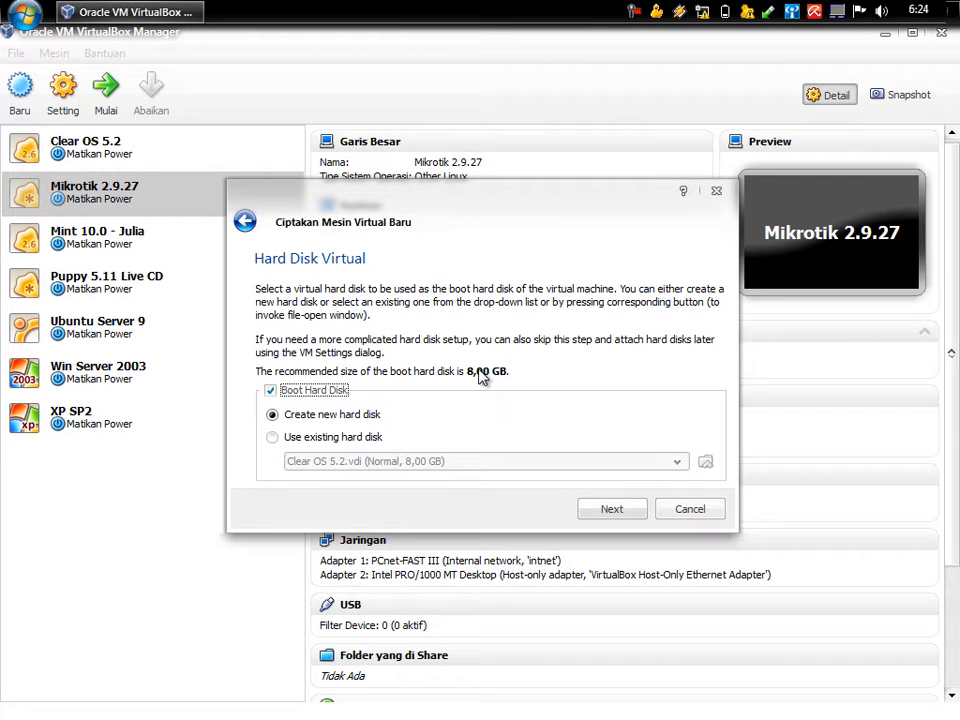
pyautogui.click(611, 511)
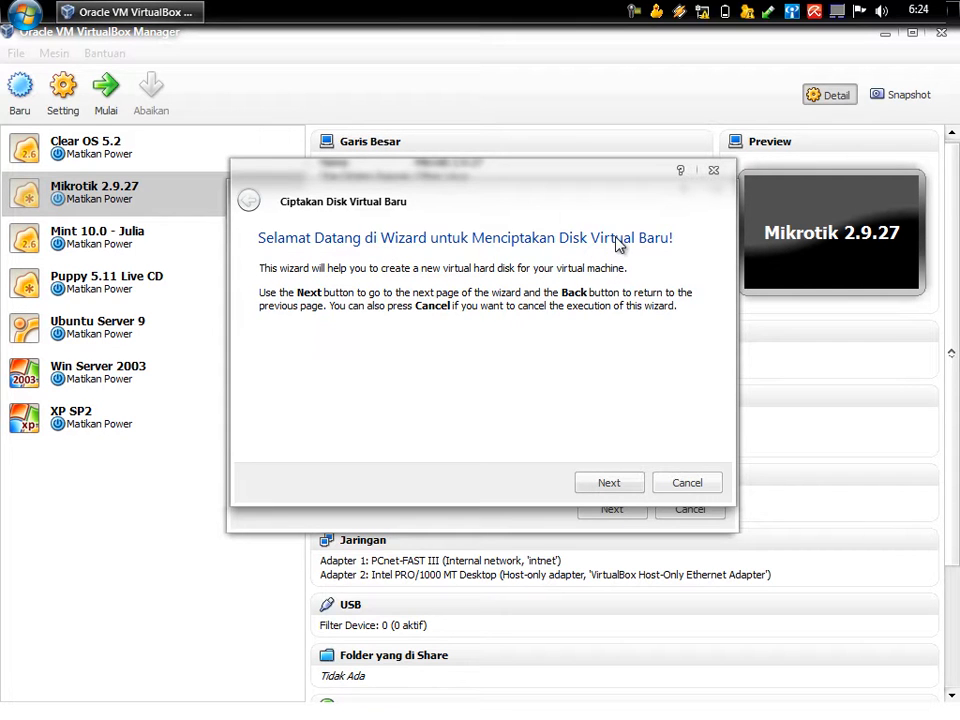
# Step: Keep dynamically expanding storage and set the disk size to 2 GB
pyautogui.click(622, 483)
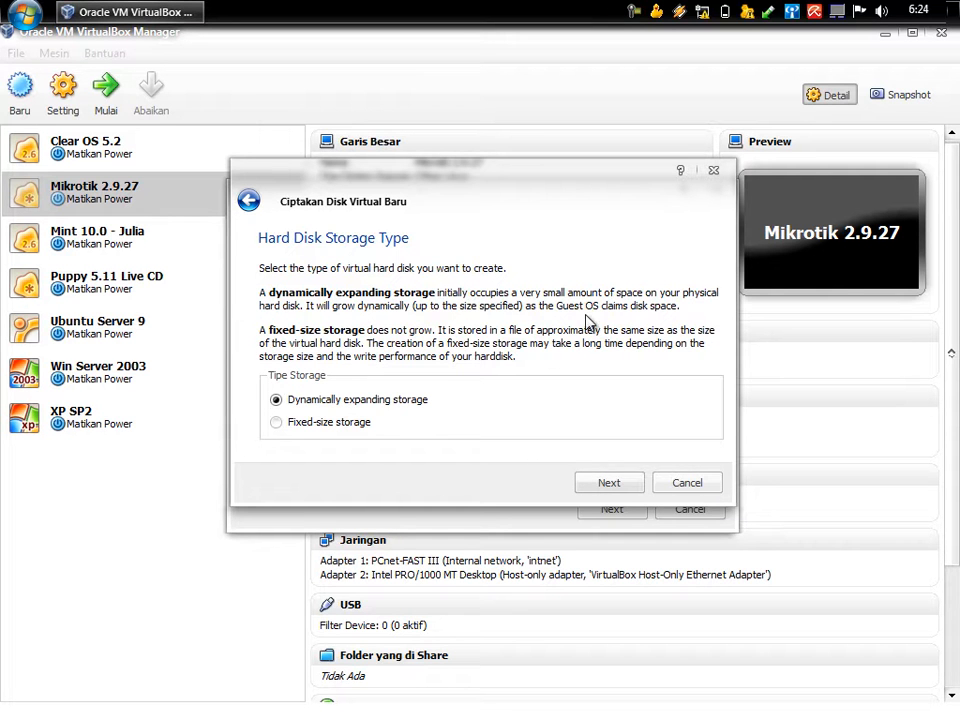
pyautogui.click(617, 483)
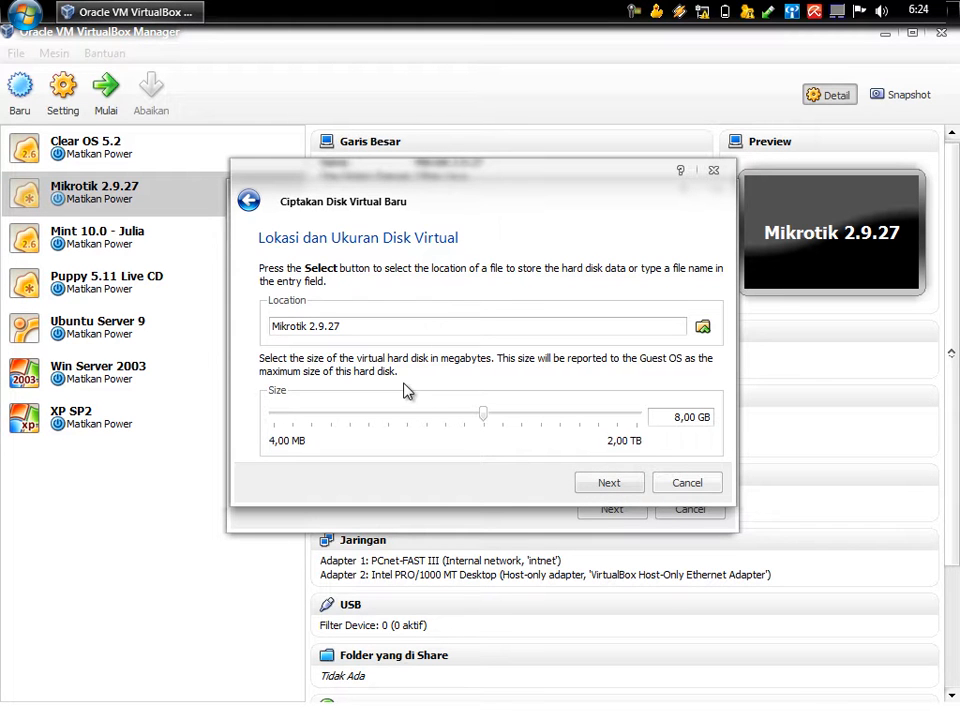
pyautogui.click(676, 419)
pyautogui.press('Delete')
pyautogui.write('2')
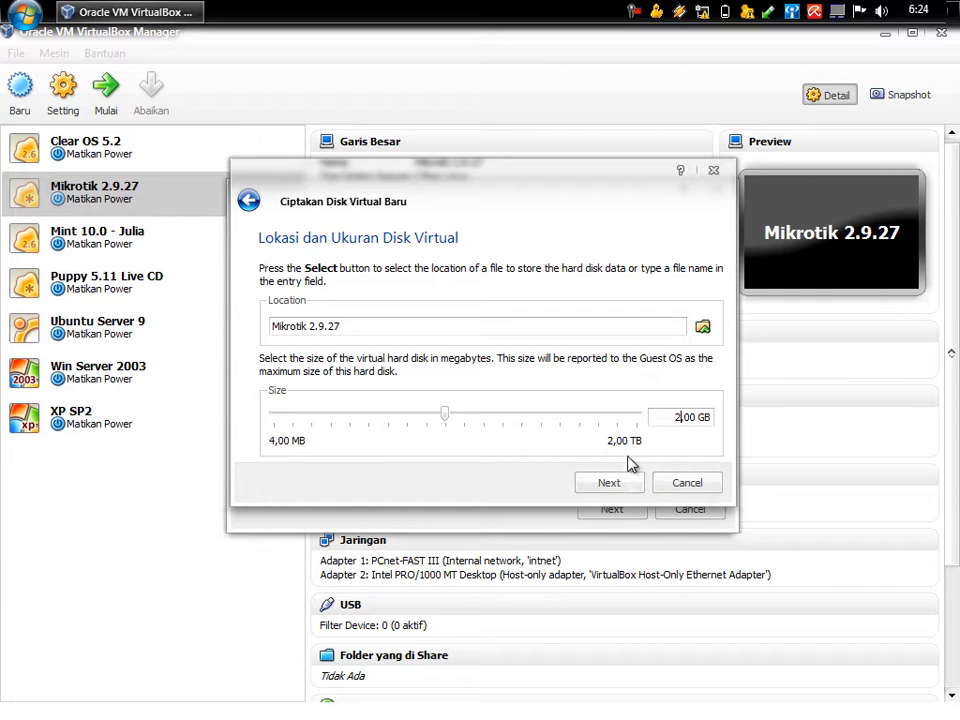
pyautogui.click(610, 484)
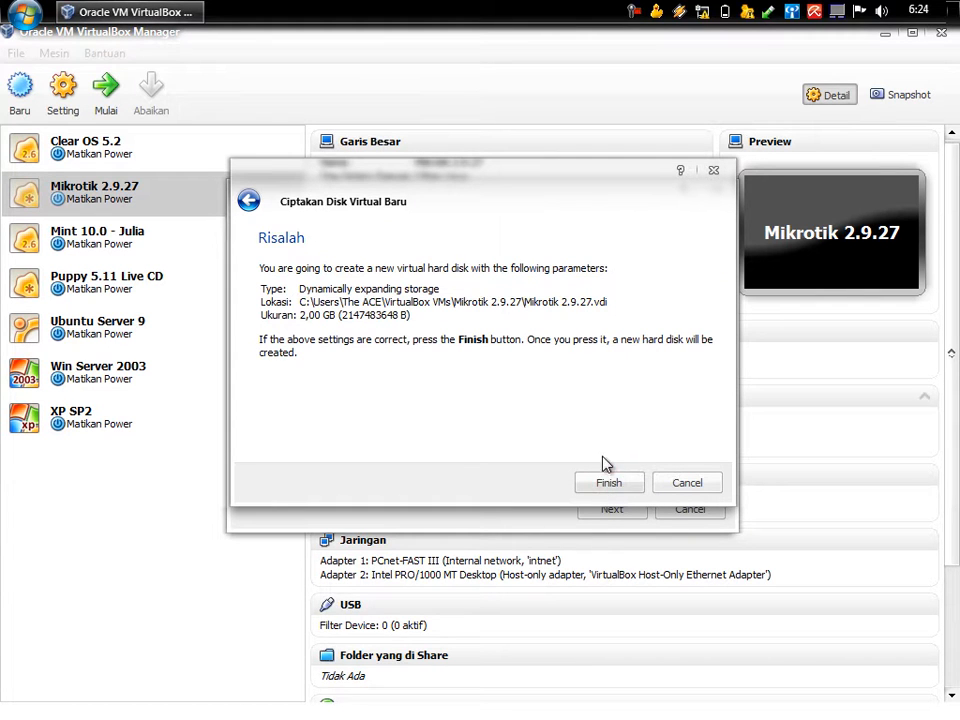
# Step: Review the disk summary, create the 2,00 GB Mikrotik 2.9.27.vdi disk, and finish the machine
pyautogui.moveTo(300, 302); pyautogui.dragTo(500, 303)
pyautogui.moveTo(340, 316); pyautogui.dragTo(412, 316)
pyautogui.moveTo(312, 302); pyautogui.dragTo(609, 302)
pyautogui.click(514, 324)
pyautogui.moveTo(294, 317); pyautogui.dragTo(412, 320)
pyautogui.click(451, 323)
pyautogui.click(610, 482)
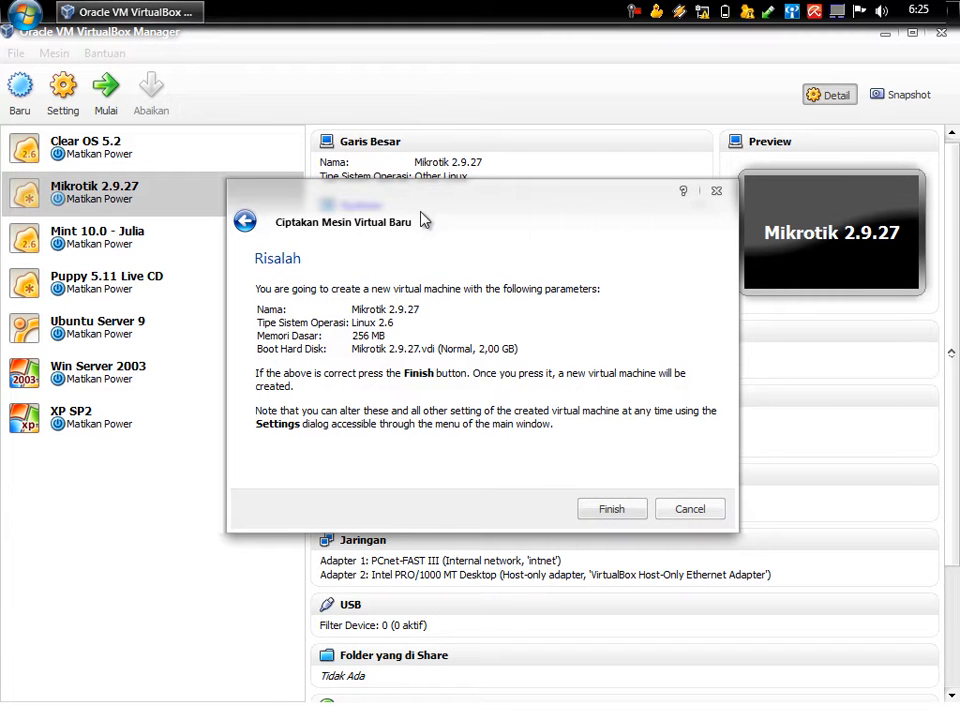
pyautogui.moveTo(416, 211); pyautogui.dragTo(471, 206)
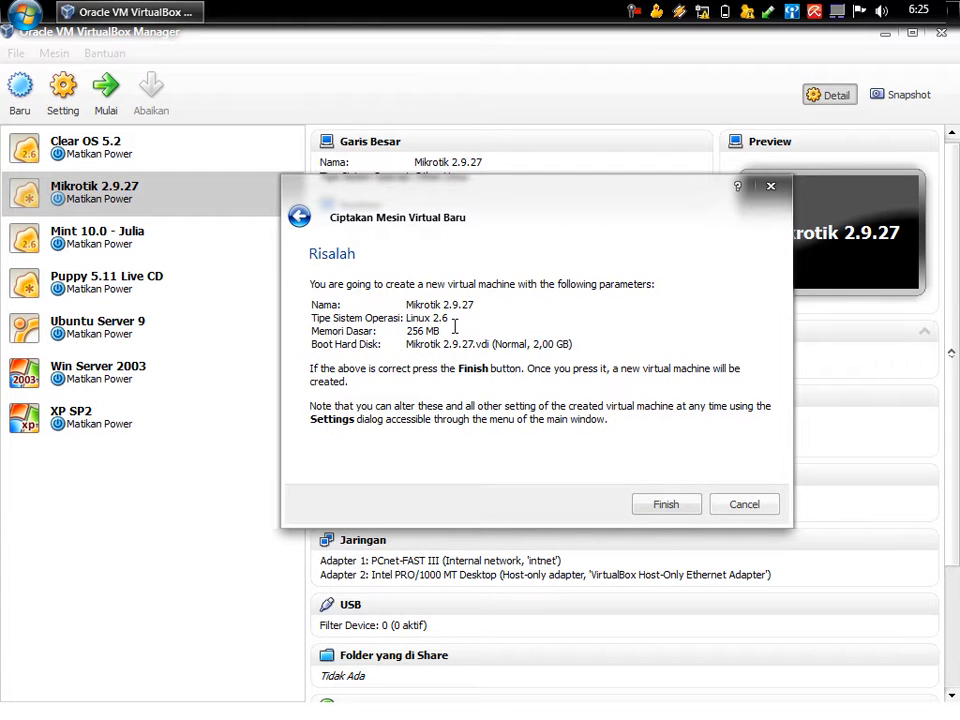
pyautogui.click(680, 512)
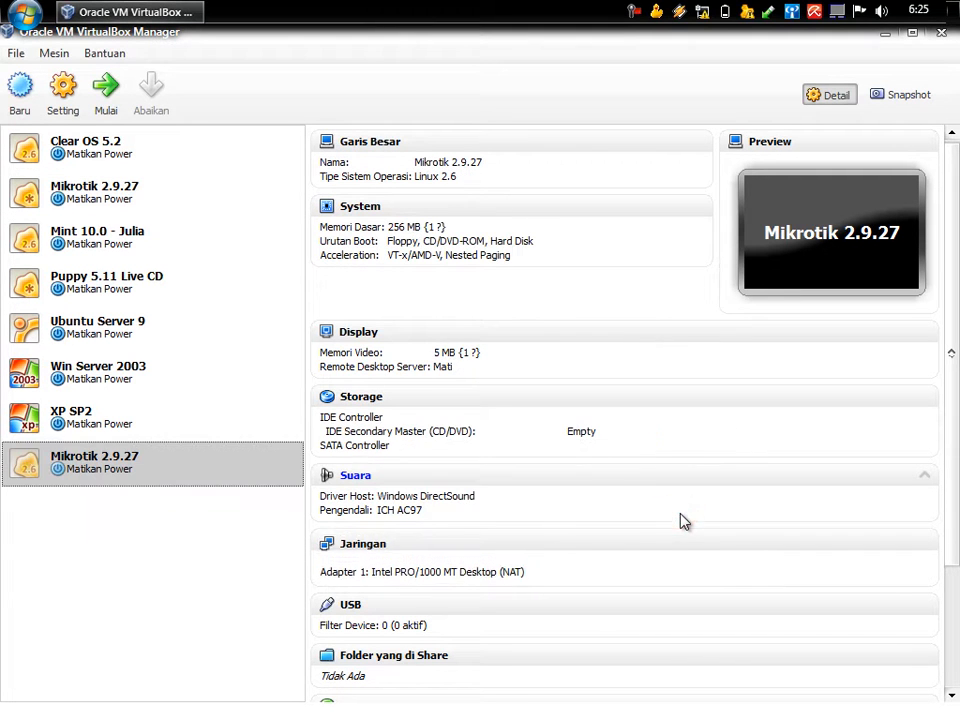
# Step: Append ' - tester' to the new Mikrotik machine's name in its settings
pyautogui.rightClick(112, 480)
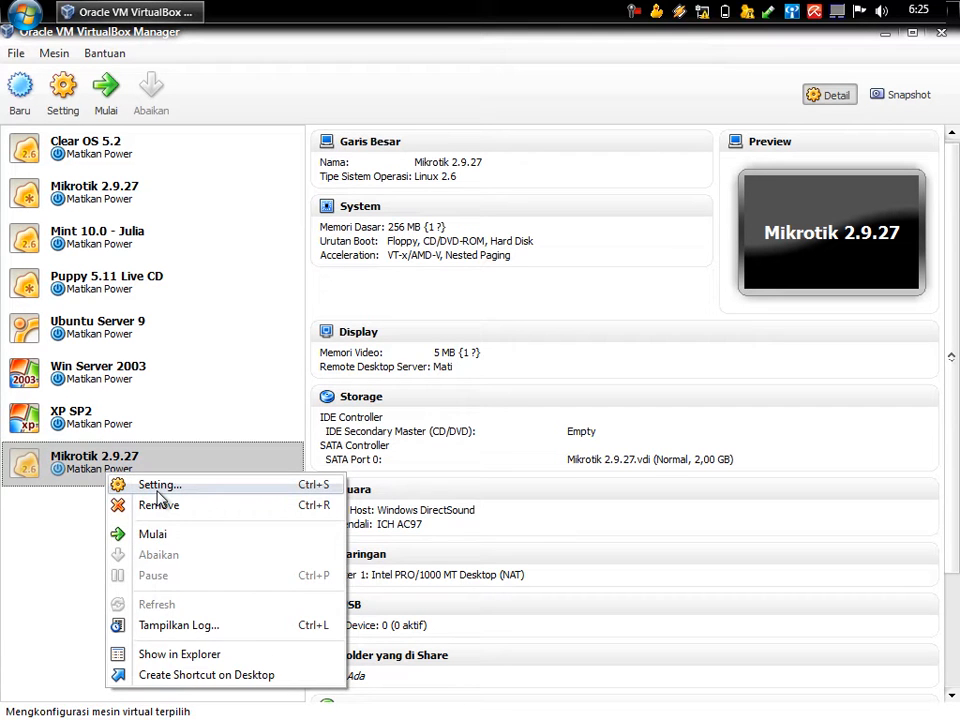
pyautogui.click(157, 488)
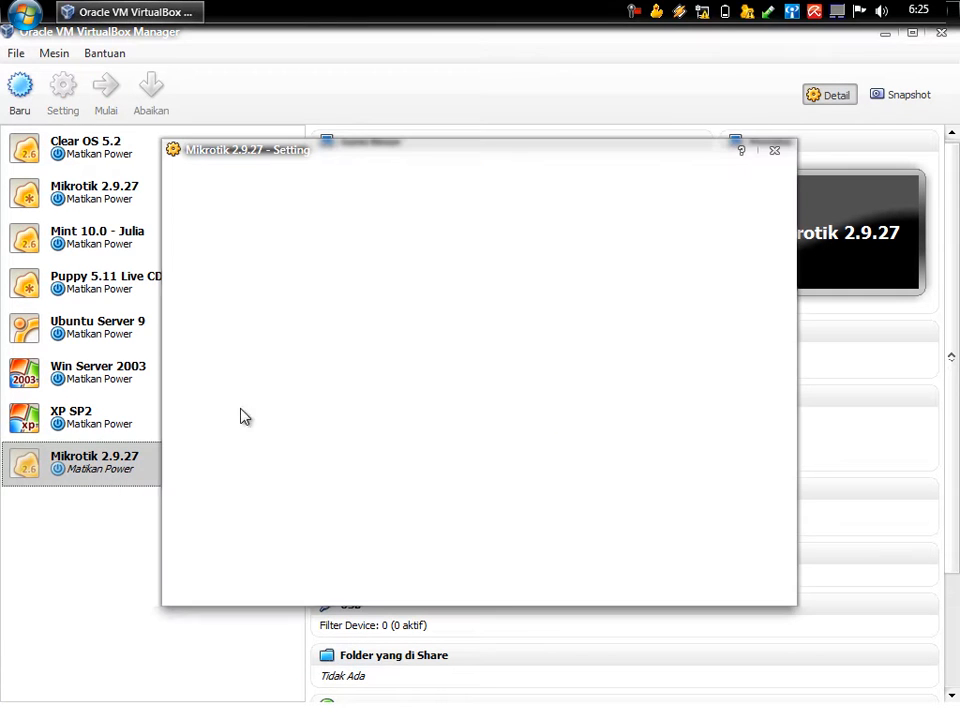
pyautogui.click(505, 253)
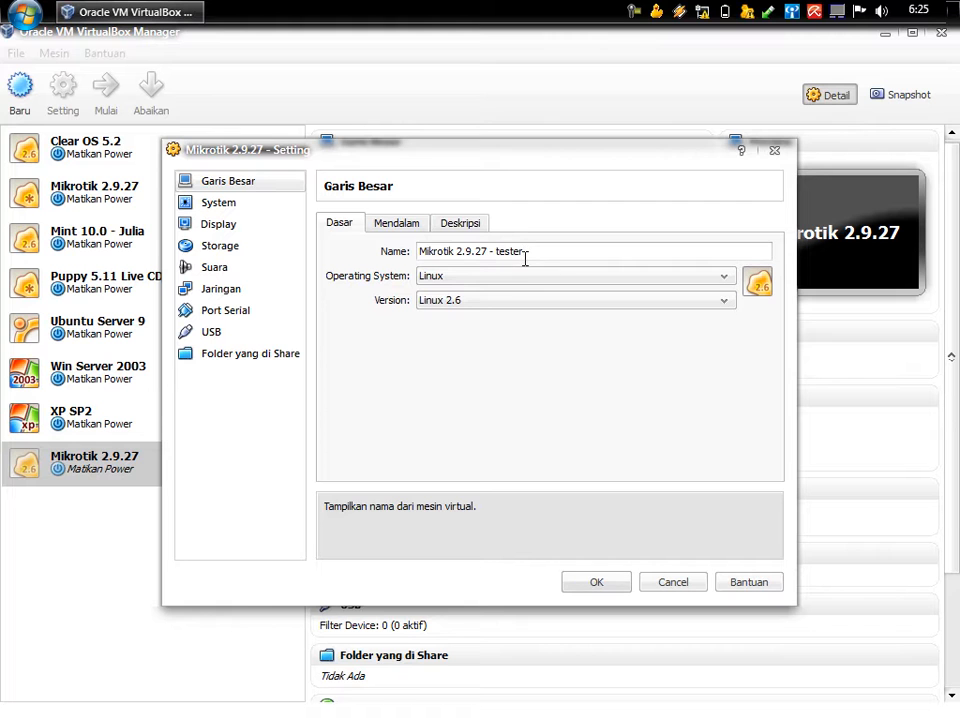
pyautogui.write('- tester')
# Step: Review the Advanced snapshot folder path and the Description field
pyautogui.click(416, 222)
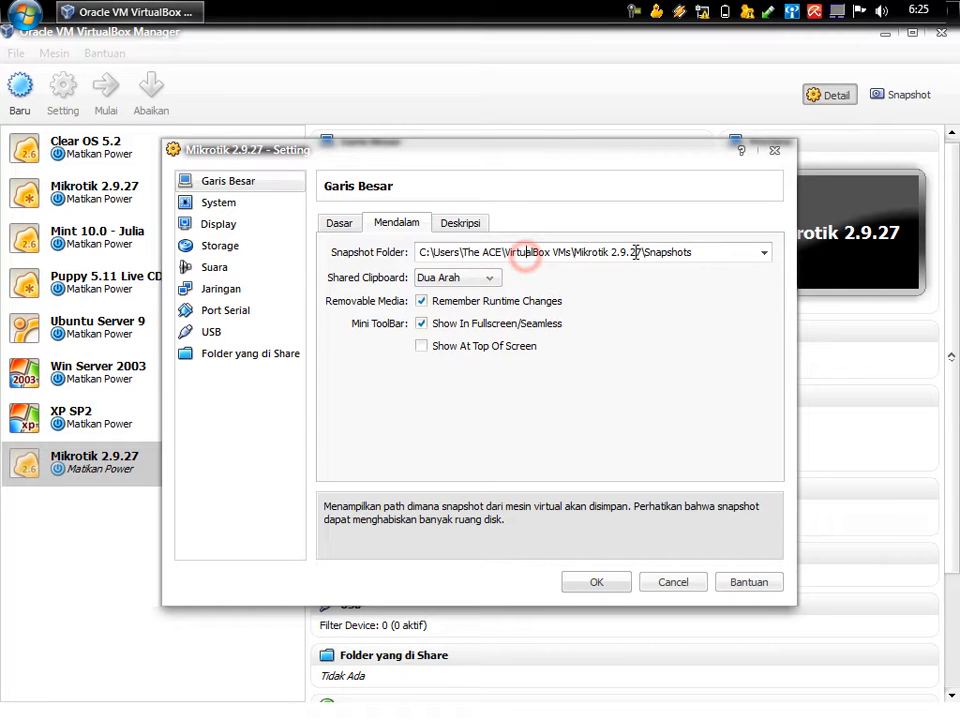
pyautogui.doubleClick(683, 254)
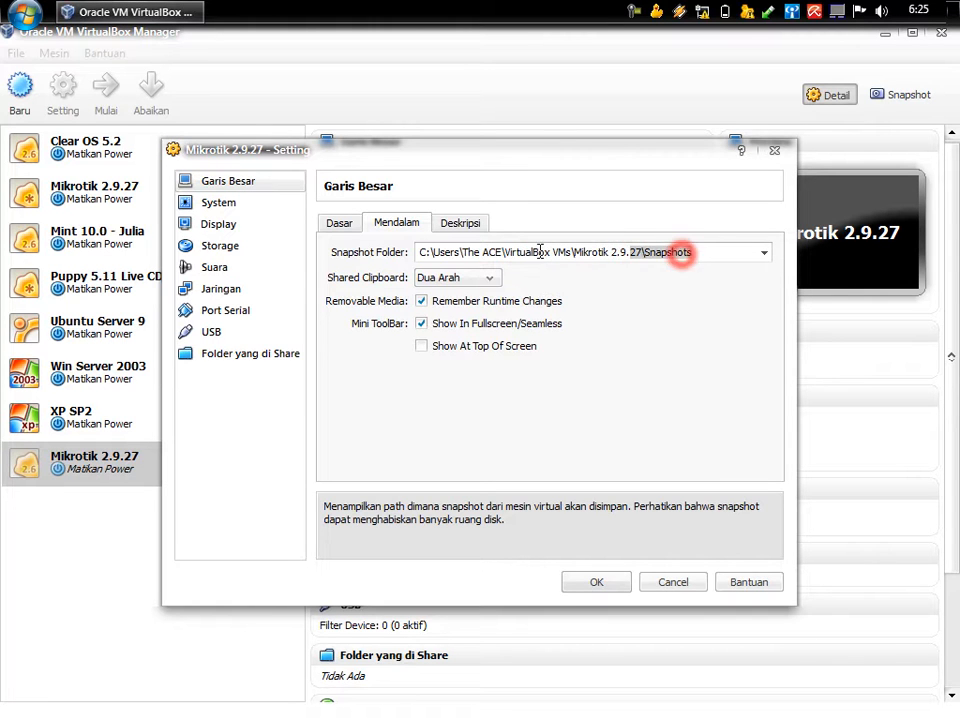
pyautogui.click(459, 230)
pyautogui.click(395, 287)
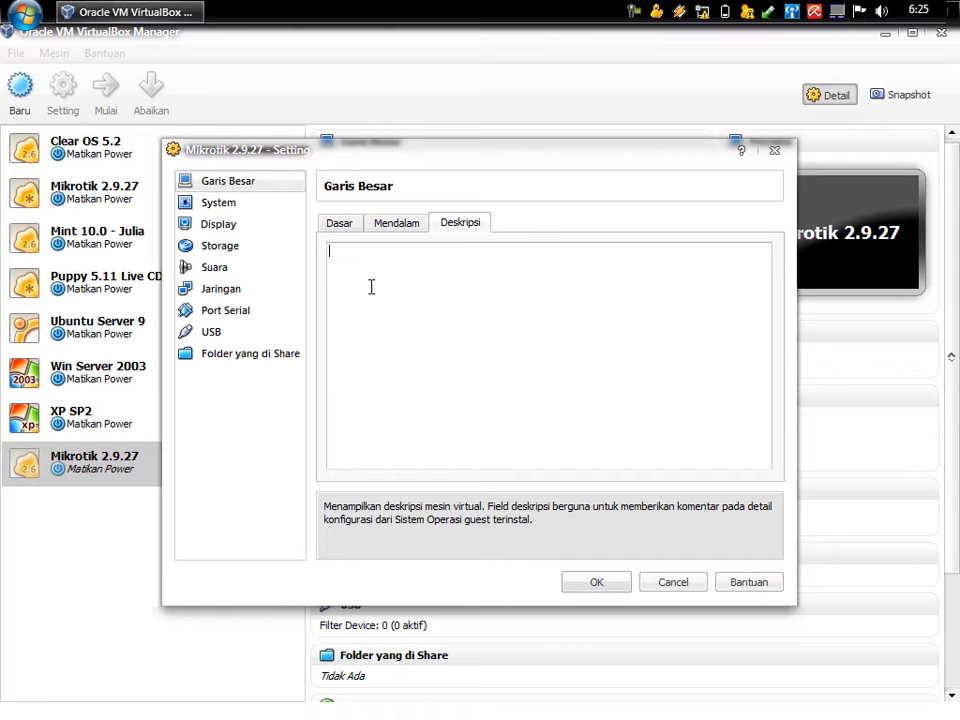
# Step: Order boot as CD/DVD-ROM, Hard Disk, Floppy, network with Floppy unticked; keep 1 processor
pyautogui.click(240, 202)
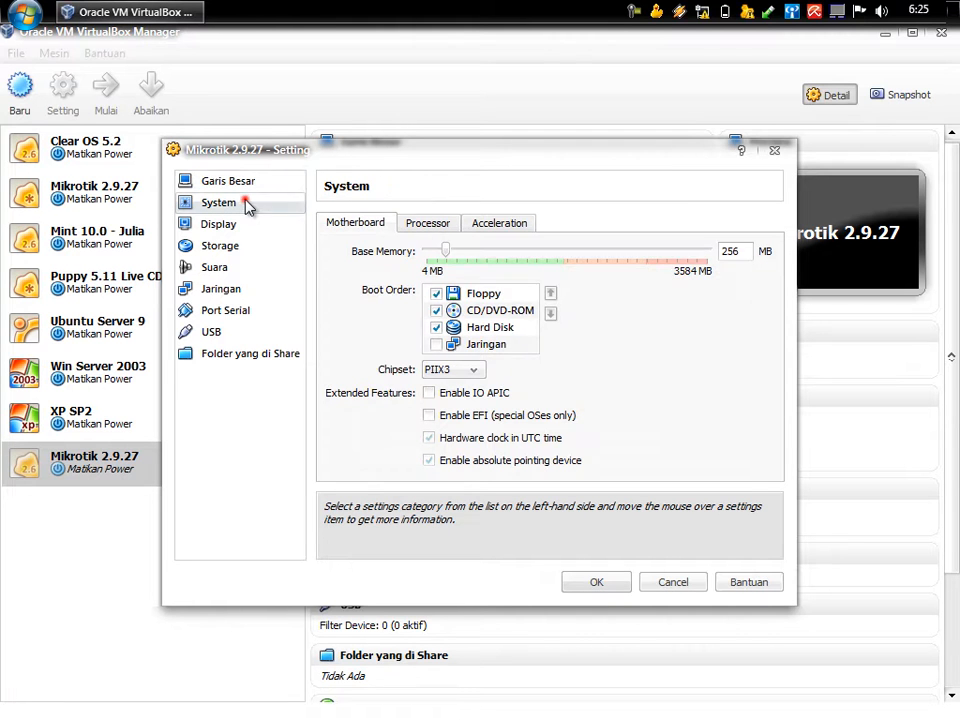
pyautogui.click(480, 299)
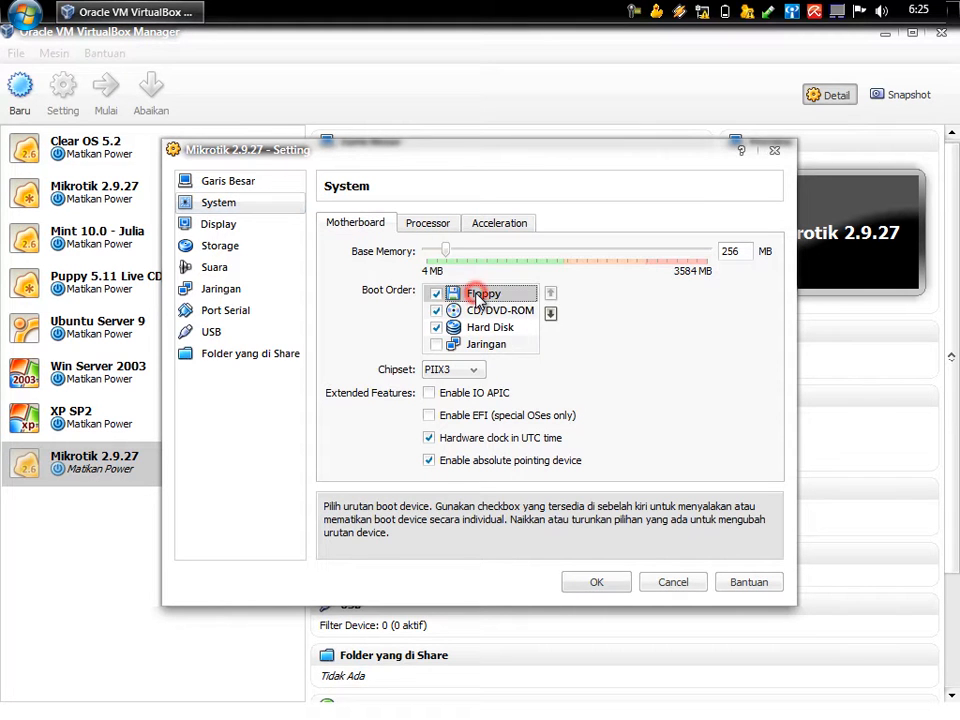
pyautogui.click(550, 313)
pyautogui.click(550, 313)
pyautogui.click(550, 313)
pyautogui.click(550, 293)
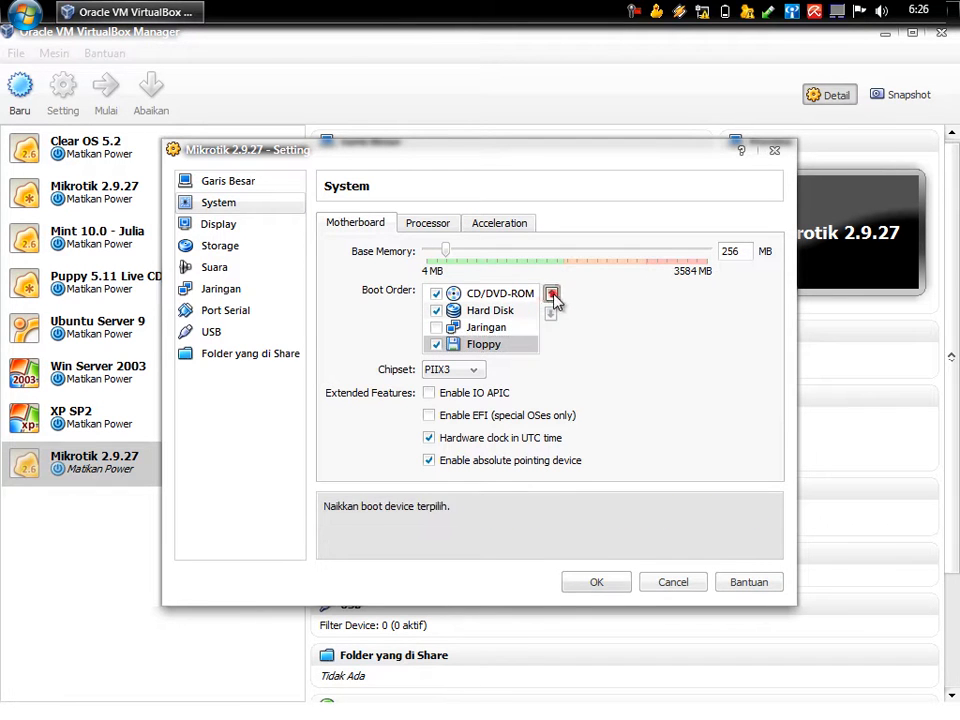
pyautogui.click(437, 328)
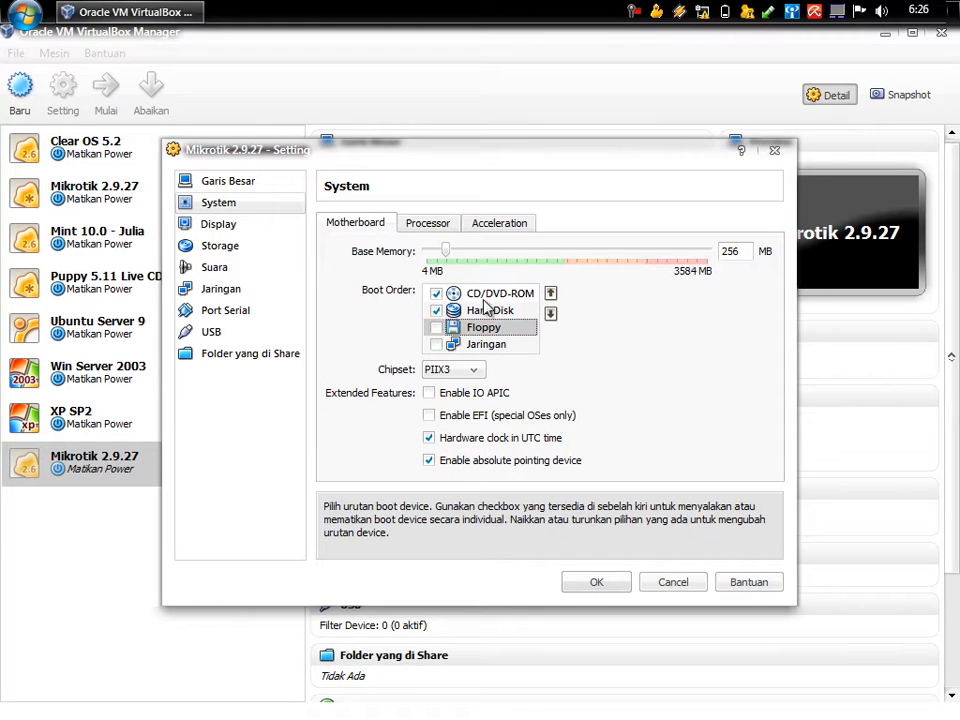
pyautogui.click(494, 295)
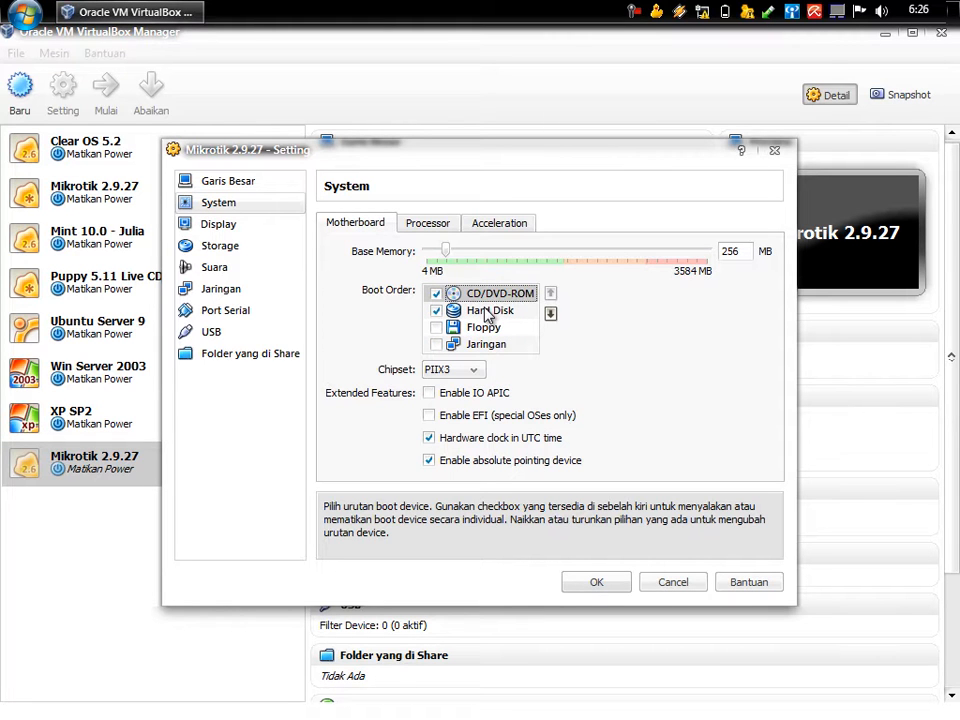
pyautogui.click(428, 226)
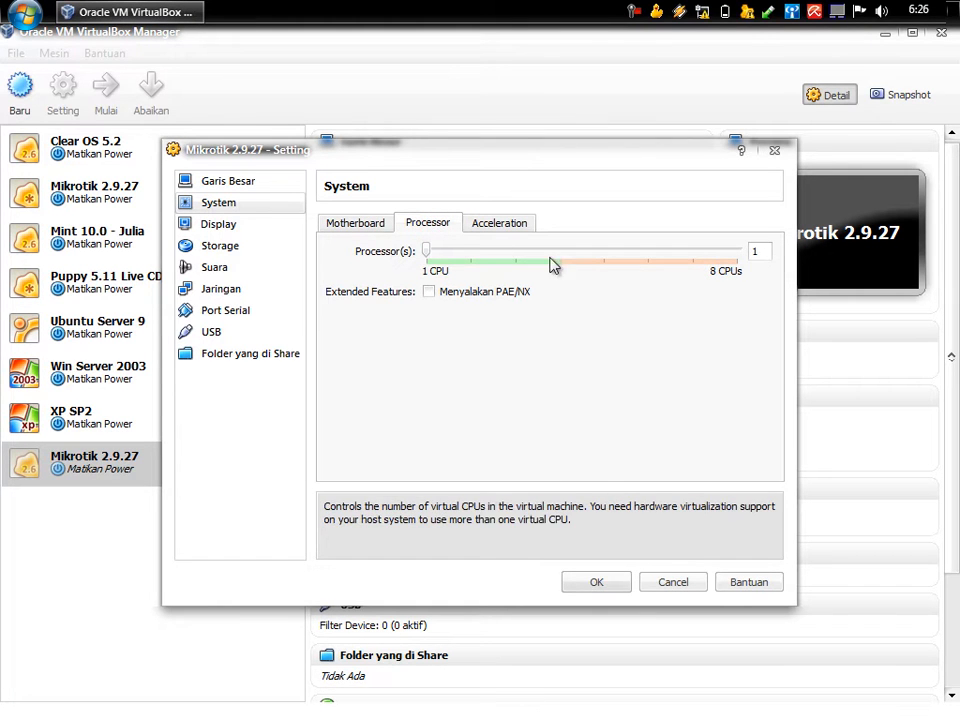
pyautogui.moveTo(457, 262); pyautogui.dragTo(433, 253)
# Step: Set the Mikrotik machine's video memory to 16 MB
pyautogui.click(238, 223)
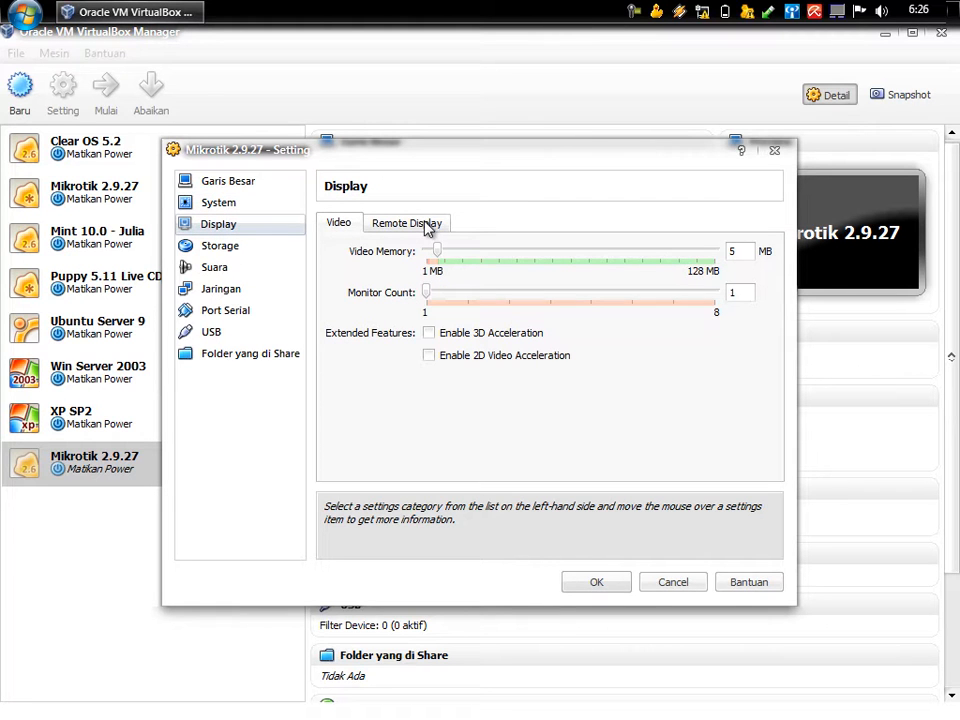
pyautogui.click(738, 251)
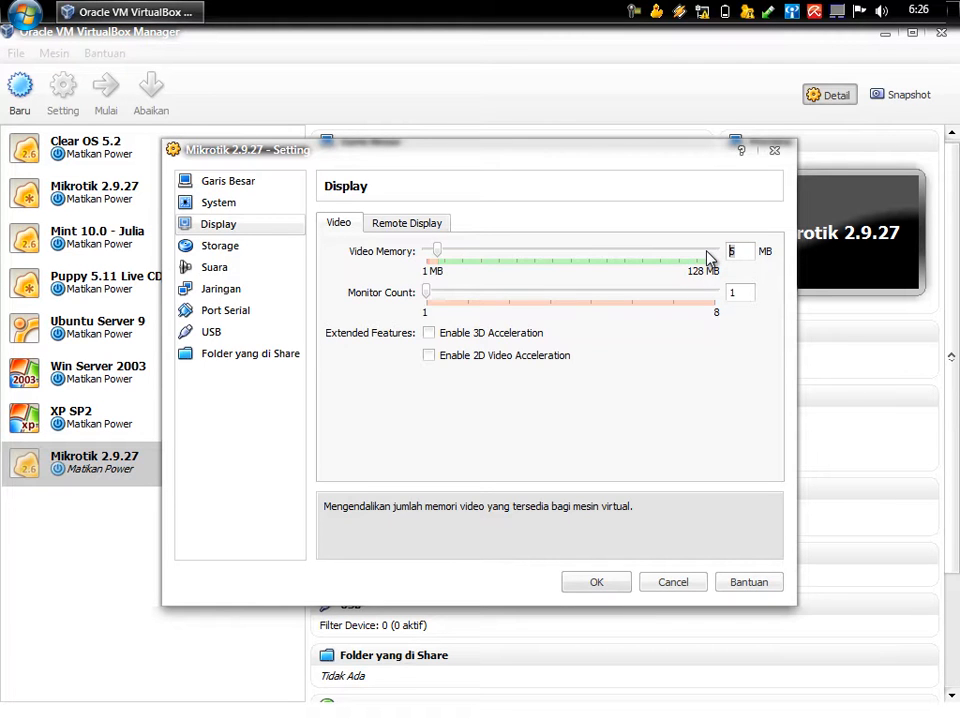
pyautogui.write('16')
# Step: Inspect the IDE and SATA storage controllers, then view network Adapter 2
pyautogui.click(216, 248)
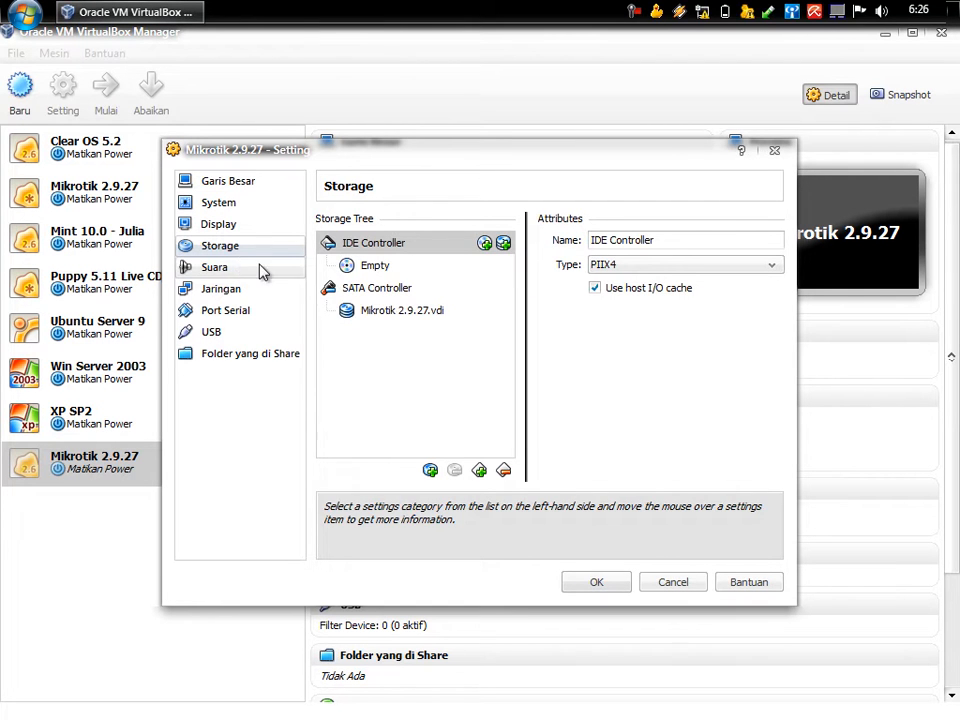
pyautogui.click(400, 288)
pyautogui.click(393, 244)
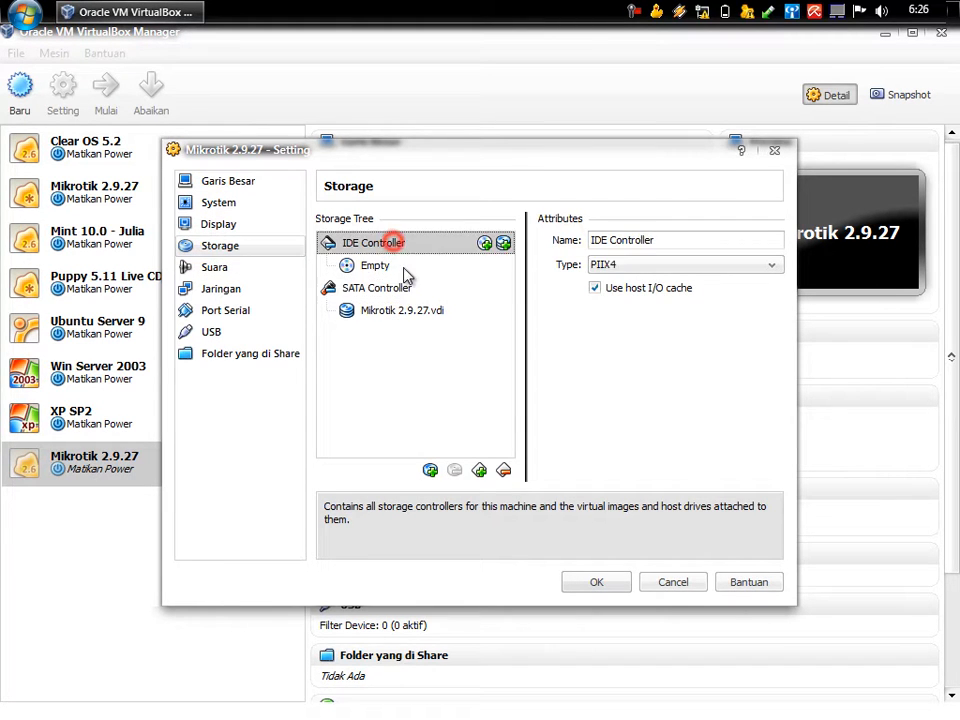
pyautogui.click(396, 287)
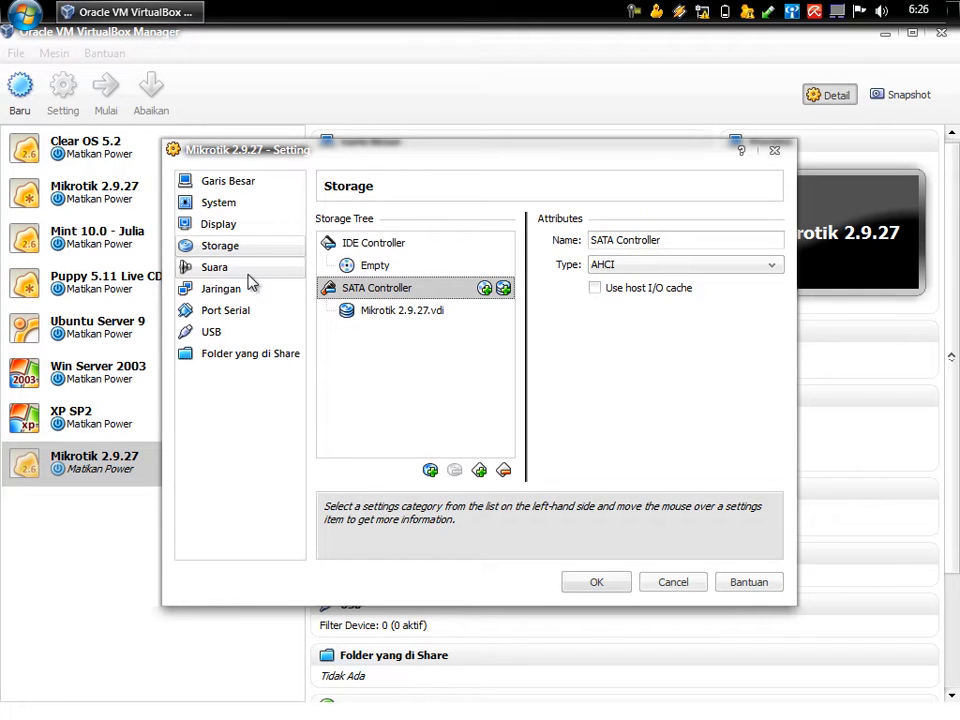
pyautogui.click(425, 243)
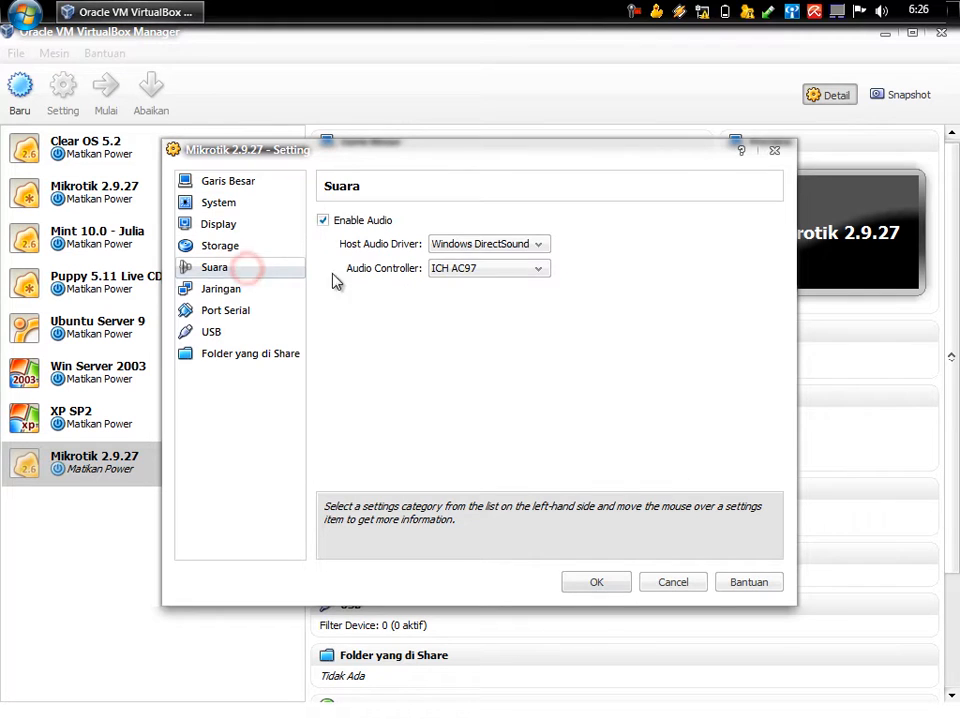
pyautogui.click(262, 292)
pyautogui.click(411, 225)
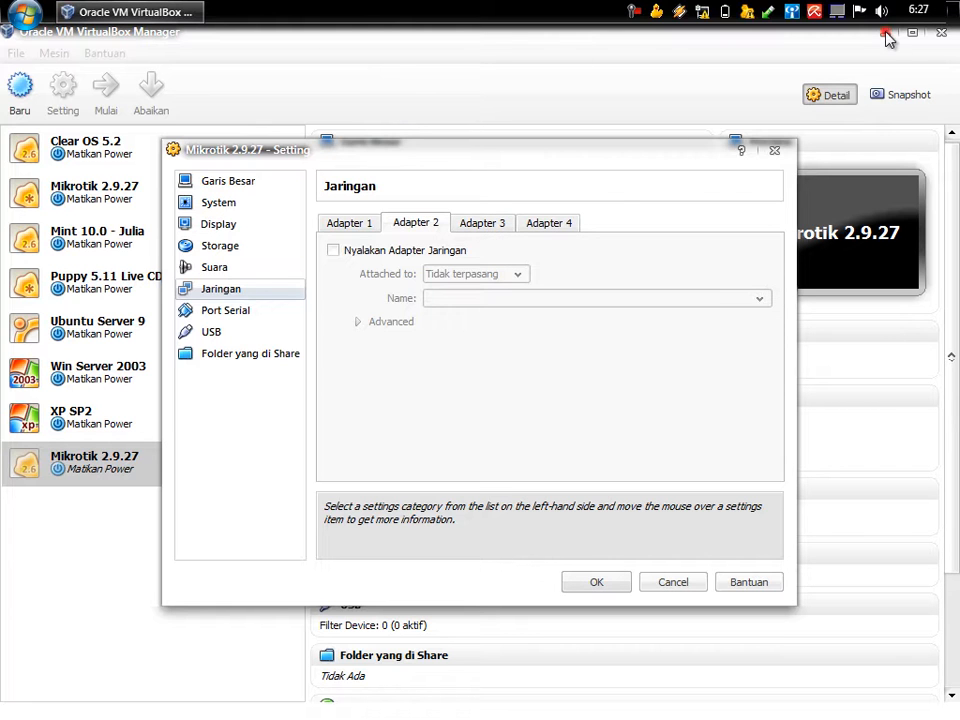
# Step: Open the network diagram image from the desktop, minimize it, and return to Adapter 1
pyautogui.press('super+d')
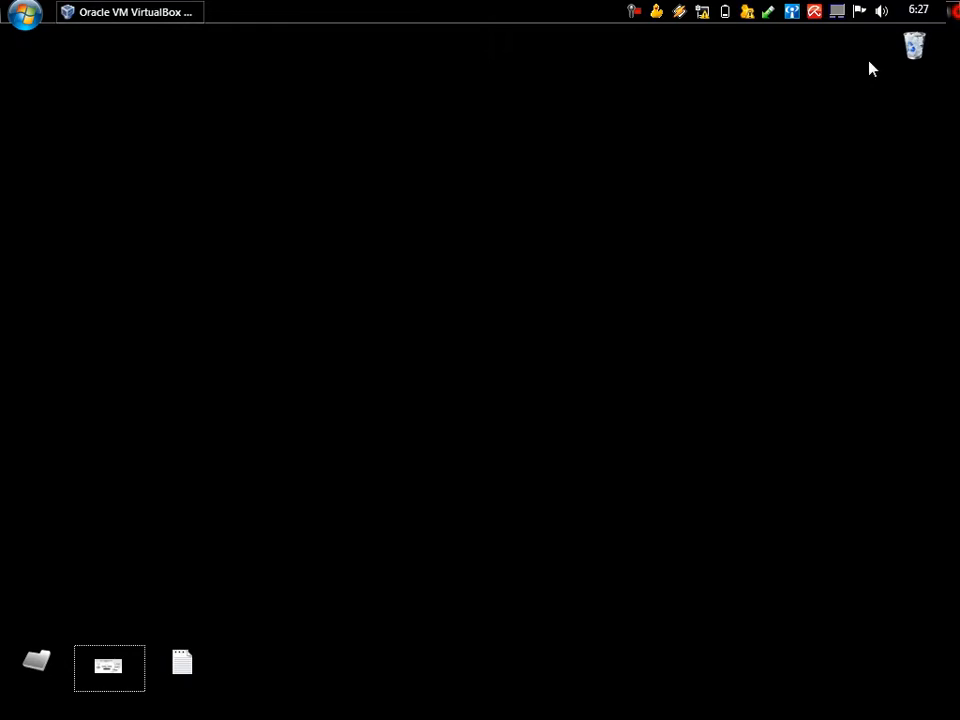
pyautogui.doubleClick(118, 667)
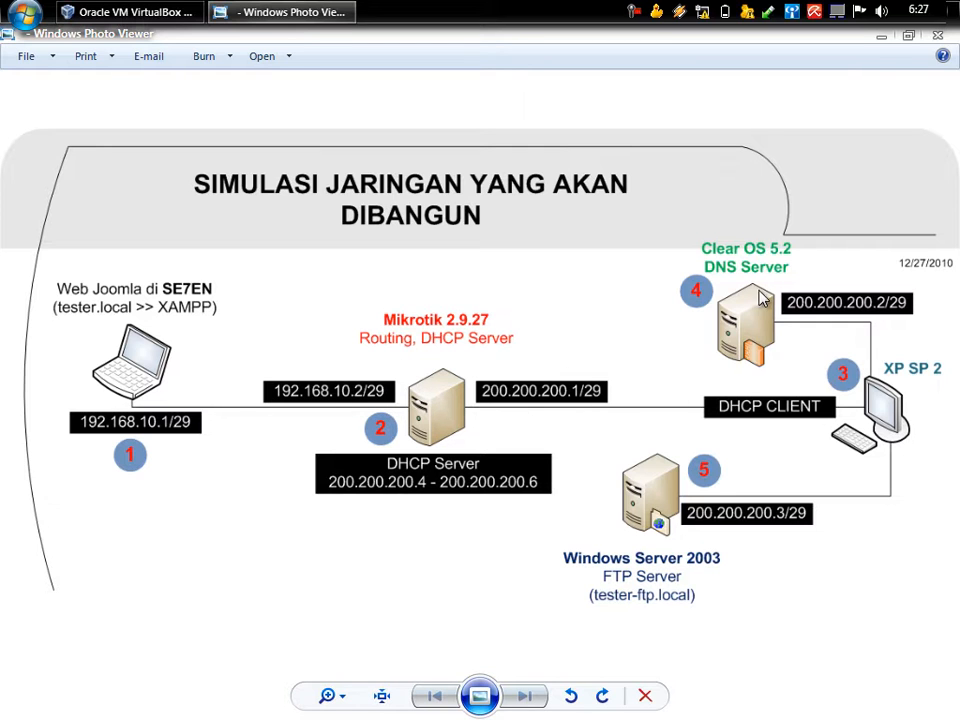
pyautogui.click(880, 35)
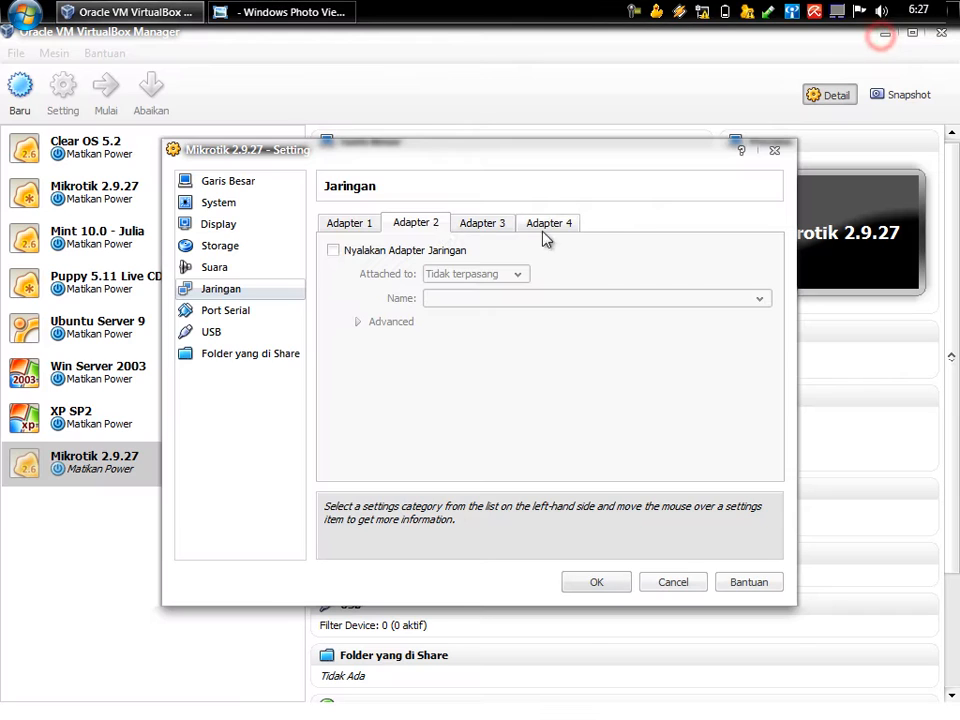
pyautogui.click(366, 224)
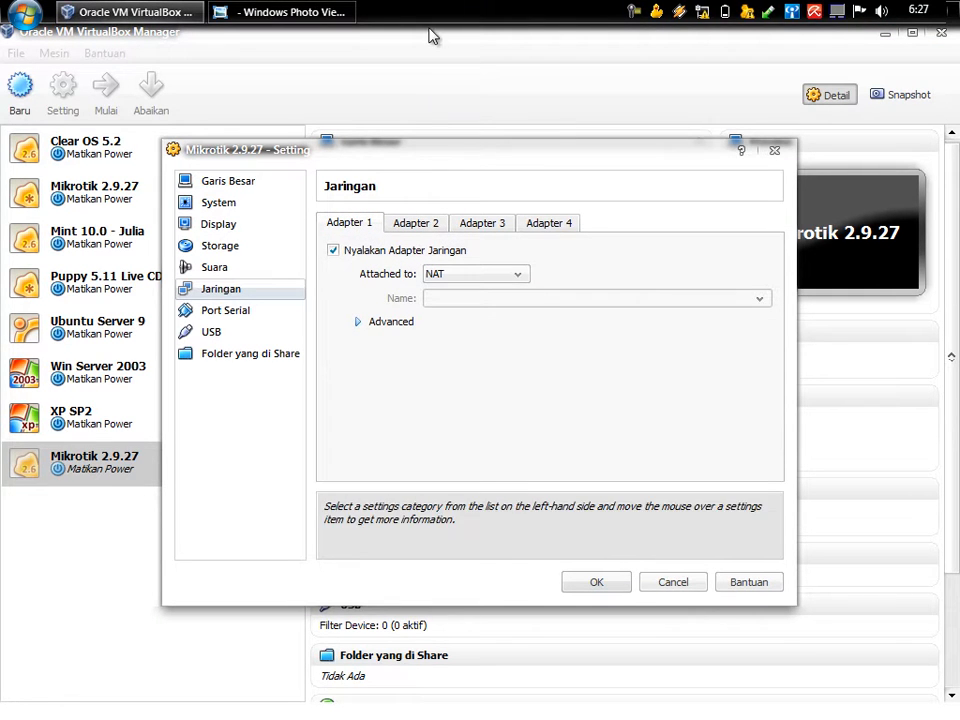
# Step: Attach Adapter 1 to Host-only Adapter
pyautogui.click(461, 273)
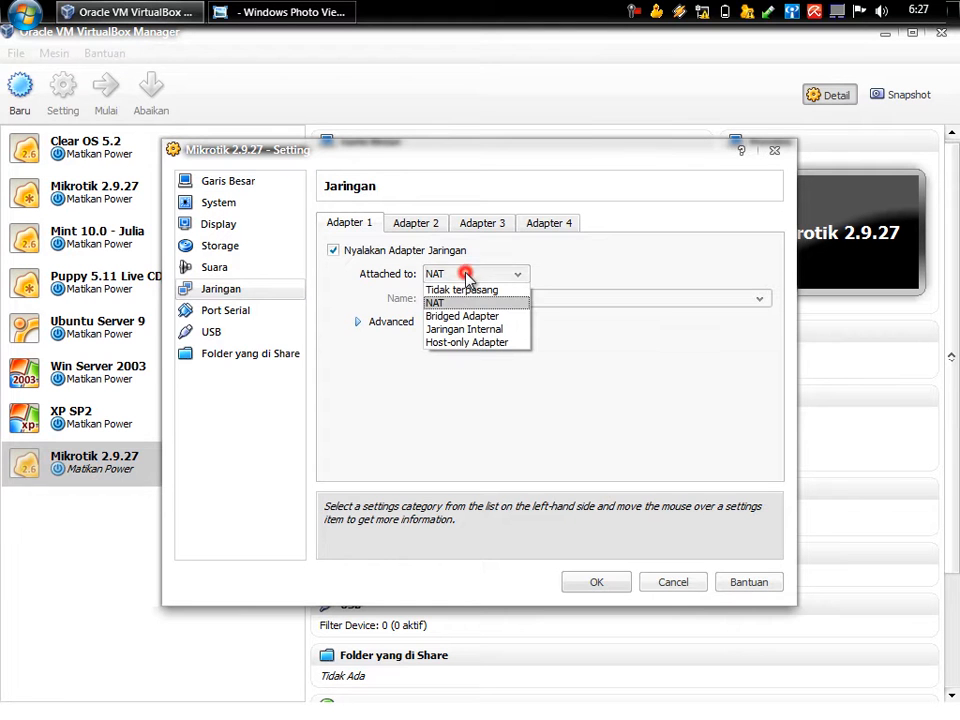
pyautogui.click(459, 343)
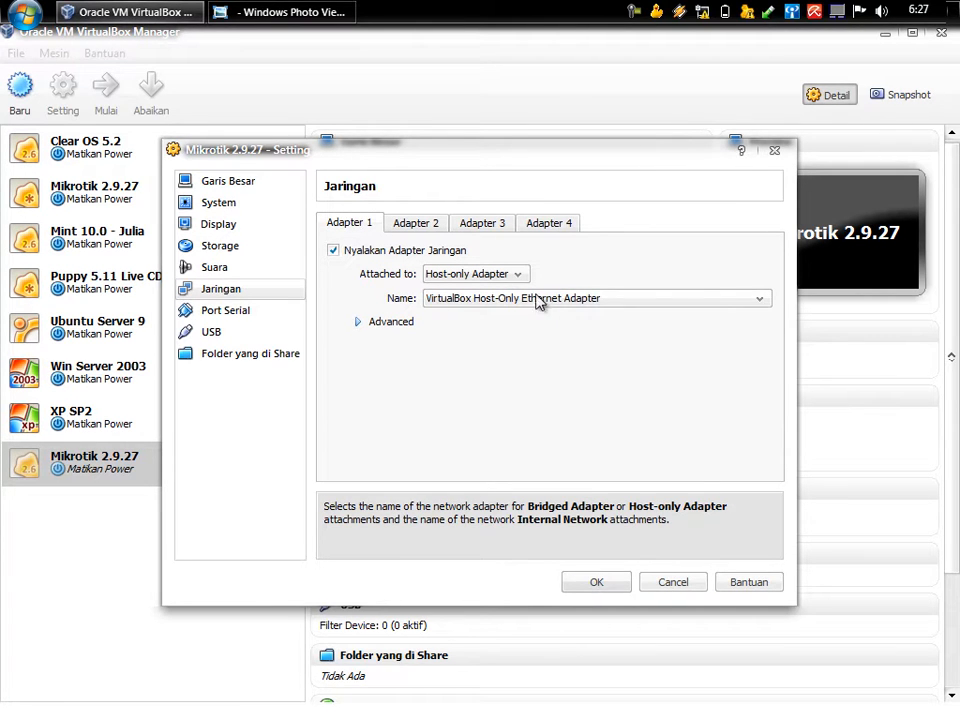
# Step: Open the host's network connections in Control Panel and select VirtualBox Host-Only Network
pyautogui.click(20, 12)
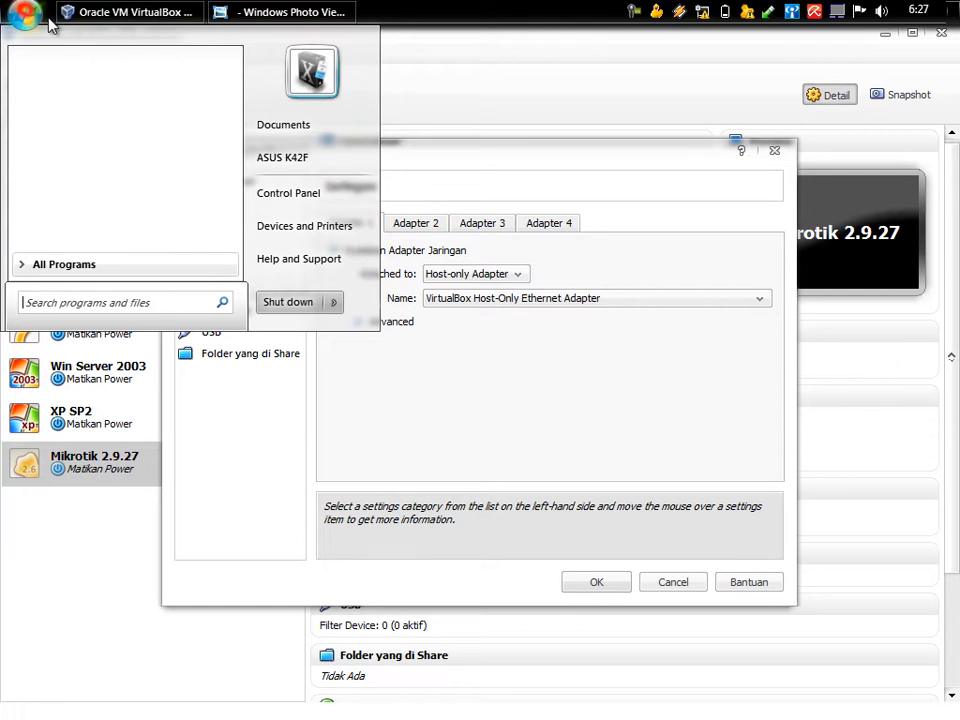
pyautogui.click(318, 195)
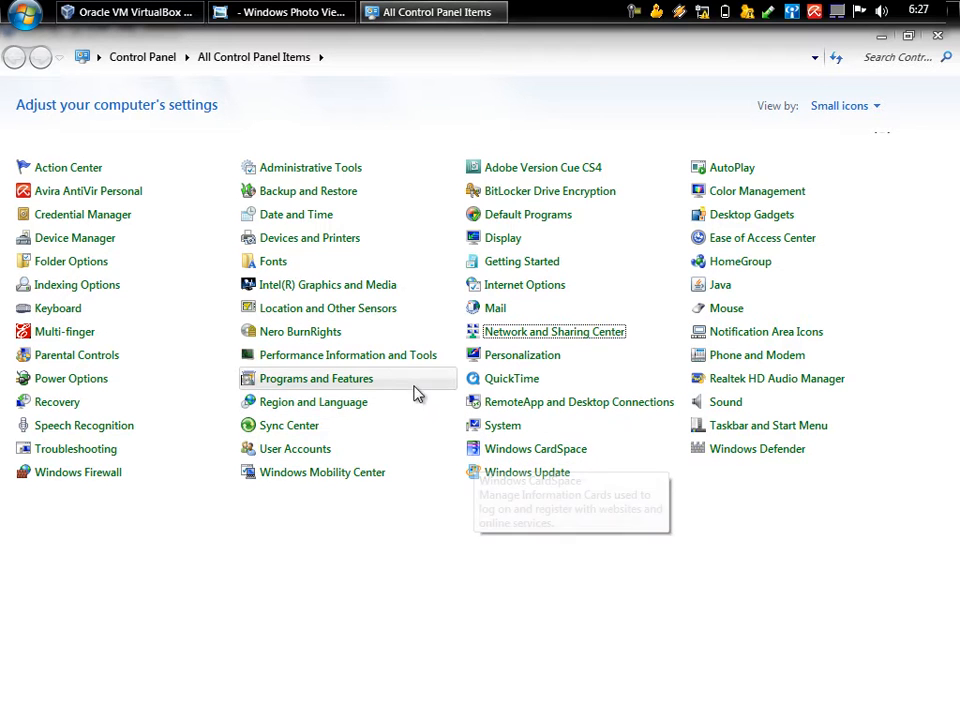
pyautogui.click(515, 334)
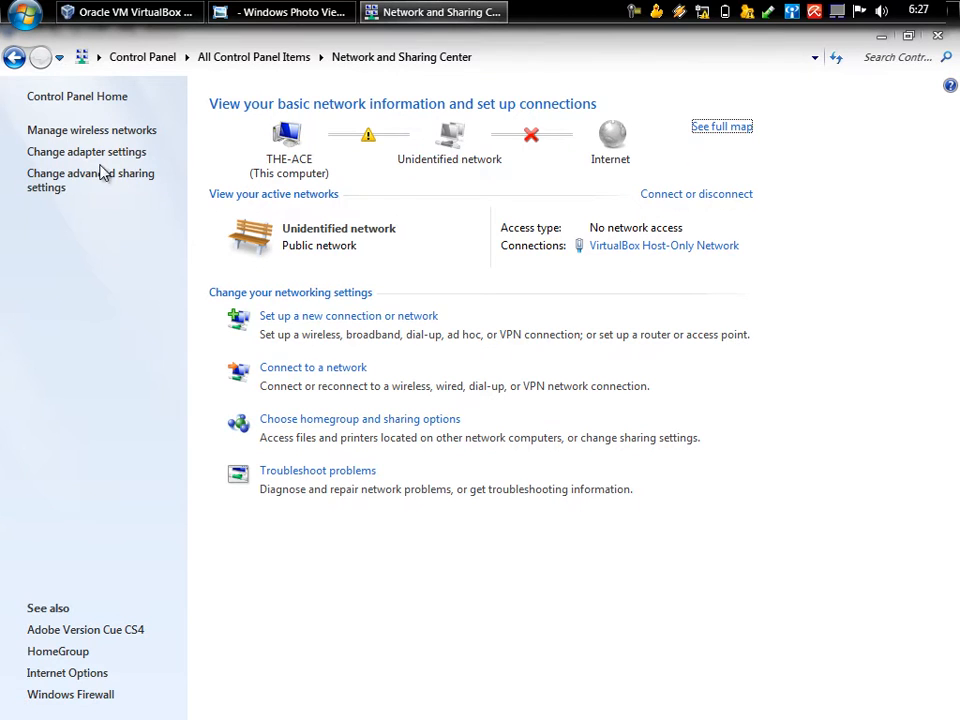
pyautogui.click(104, 153)
pyautogui.click(235, 323)
pyautogui.click(104, 180)
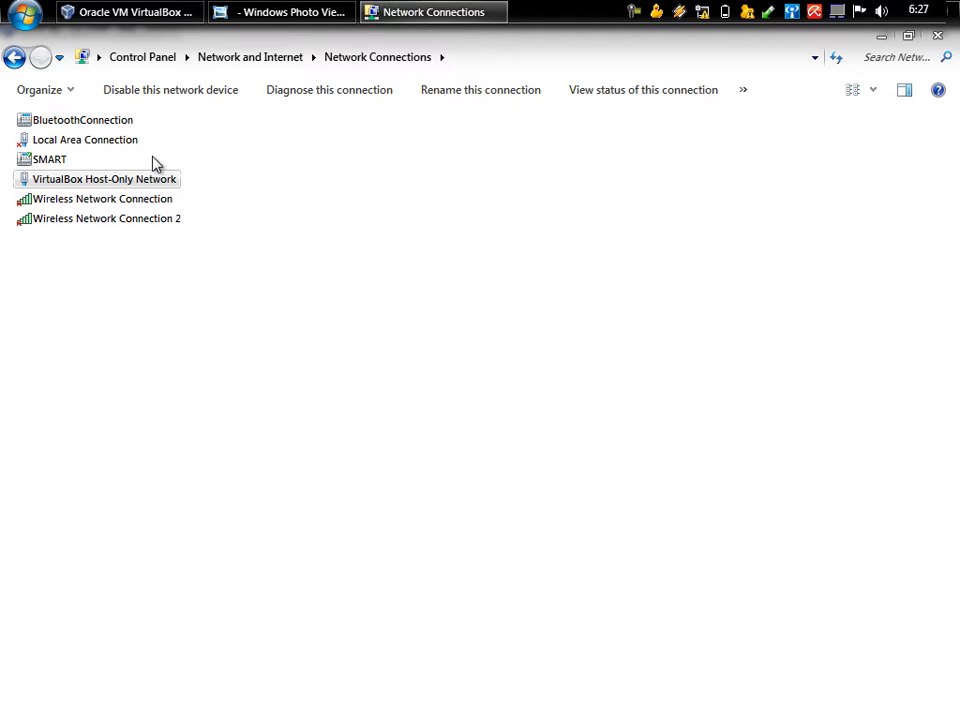
# Step: Compare it with the VirtualBox settings, then close Network Connections and the diagram viewer
pyautogui.click(443, 17)
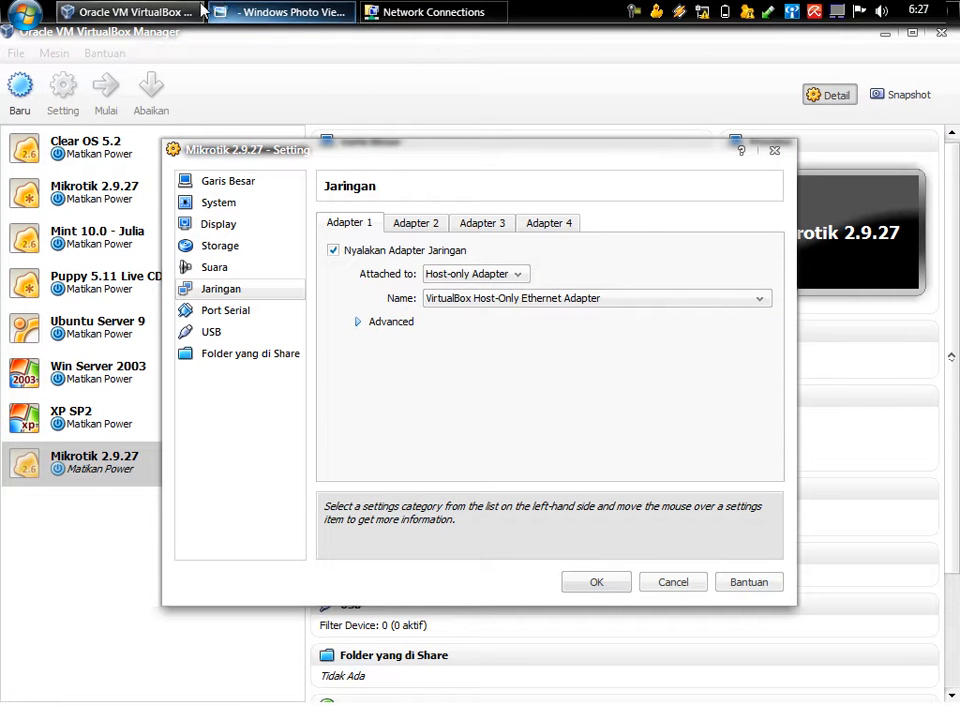
pyautogui.click(281, 11)
pyautogui.click(388, 12)
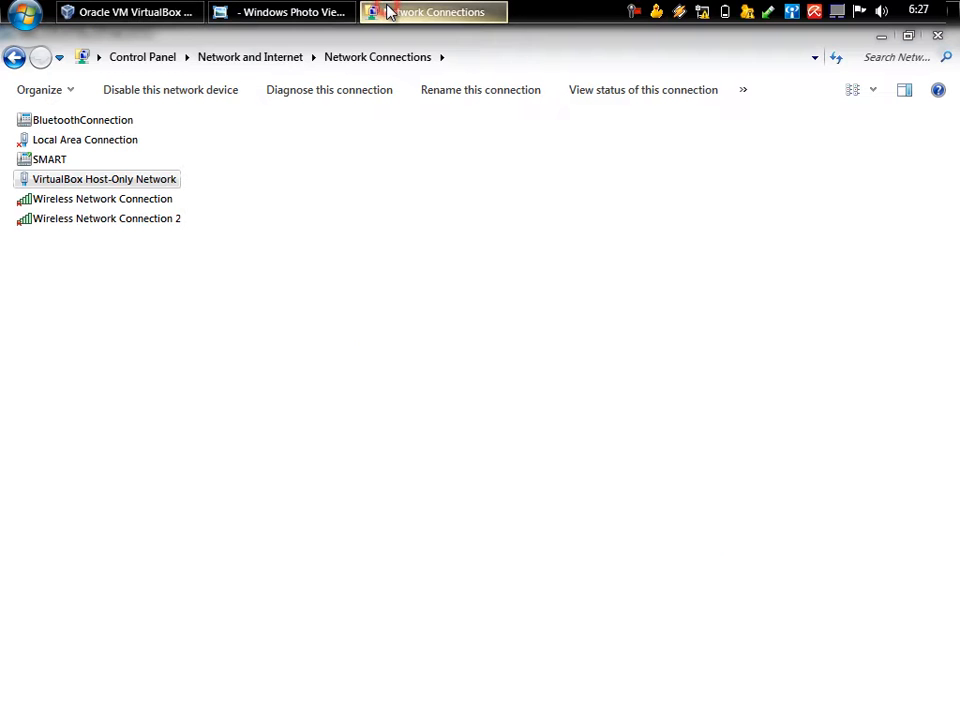
pyautogui.click(107, 181)
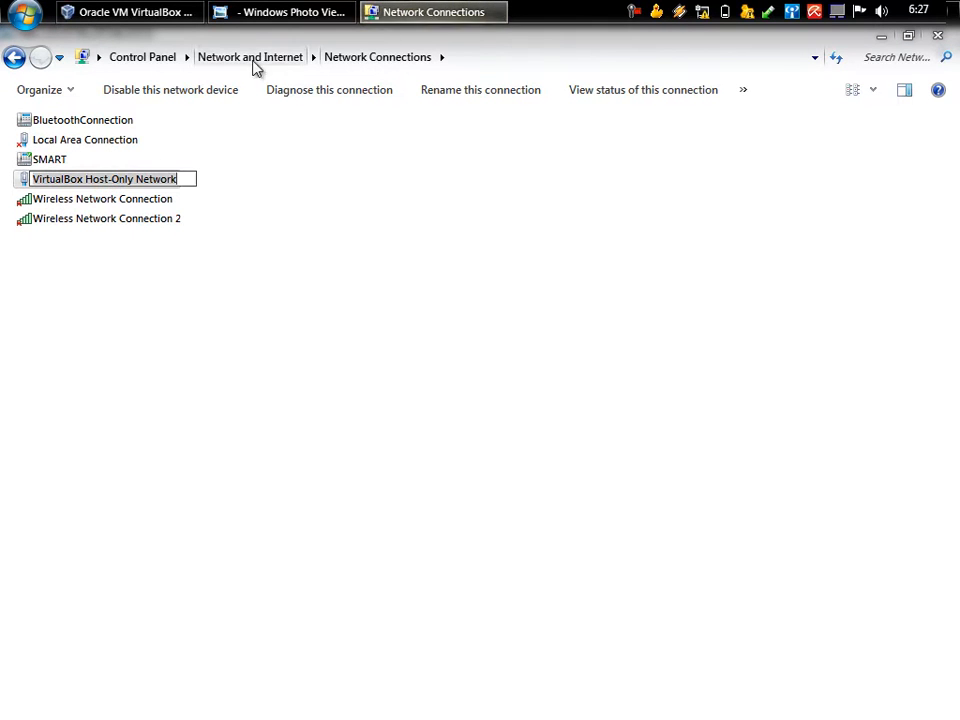
pyautogui.click(937, 36)
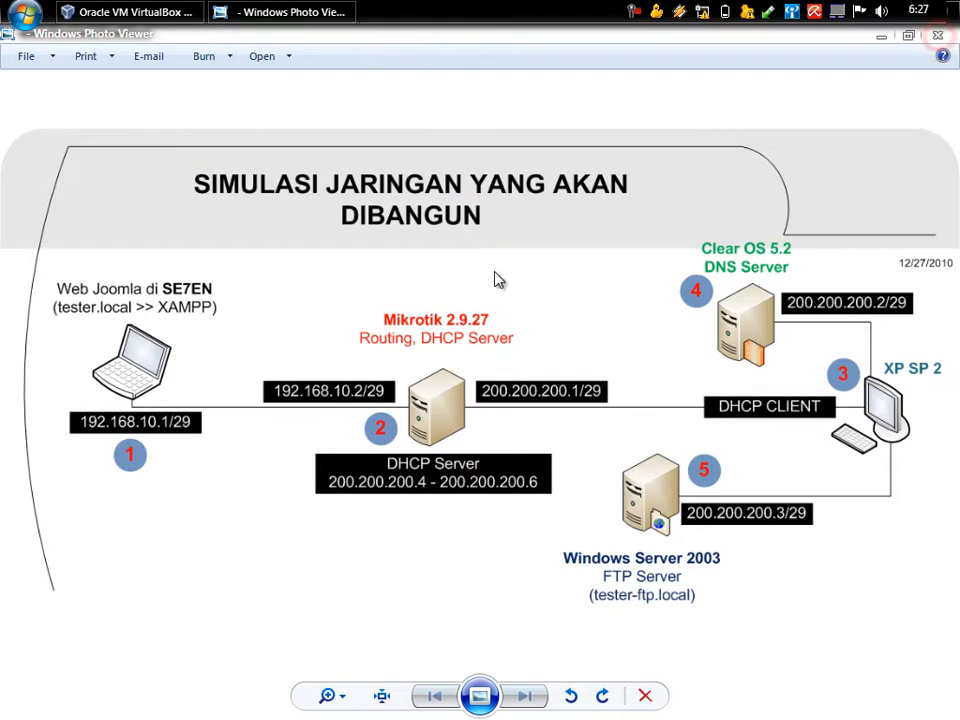
pyautogui.click(937, 36)
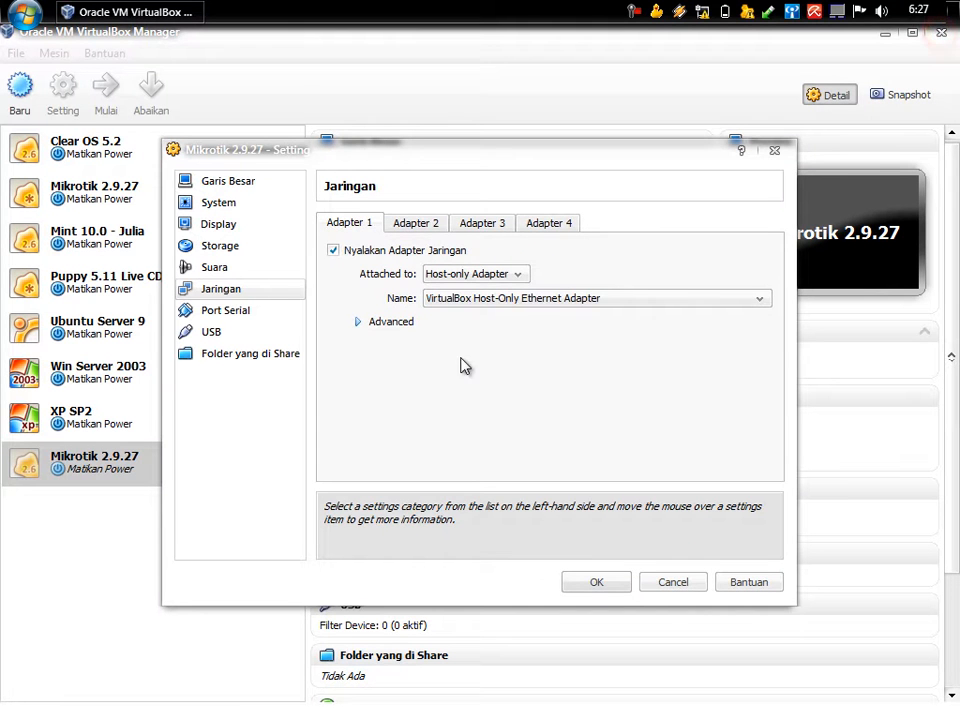
# Step: Enable Adapter 2 and attach it to Internal Network
pyautogui.click(416, 222)
pyautogui.click(405, 251)
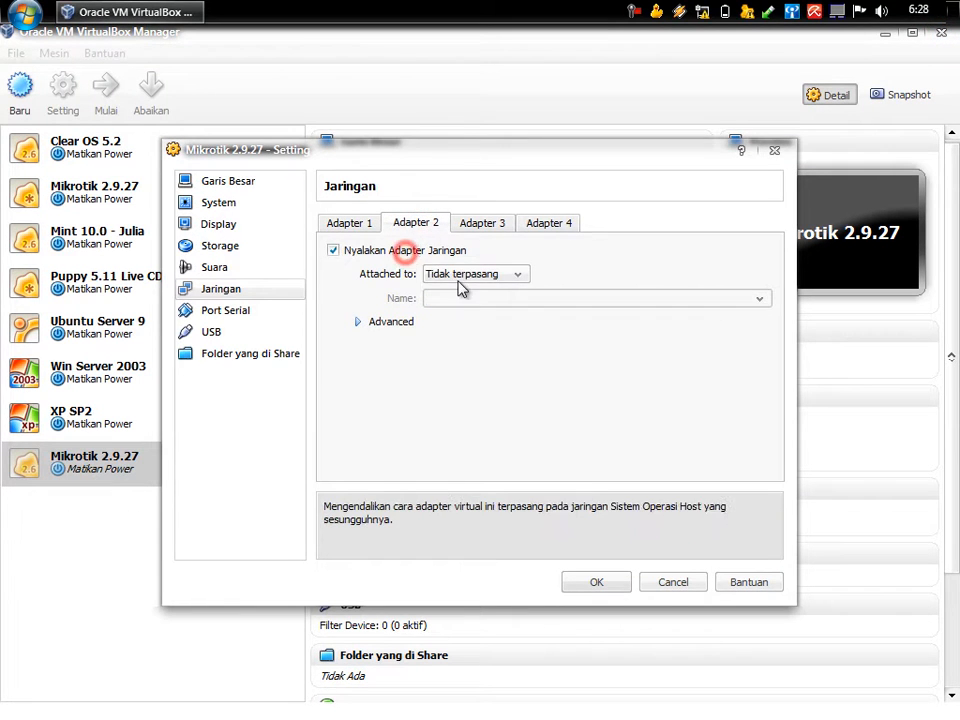
pyautogui.click(465, 275)
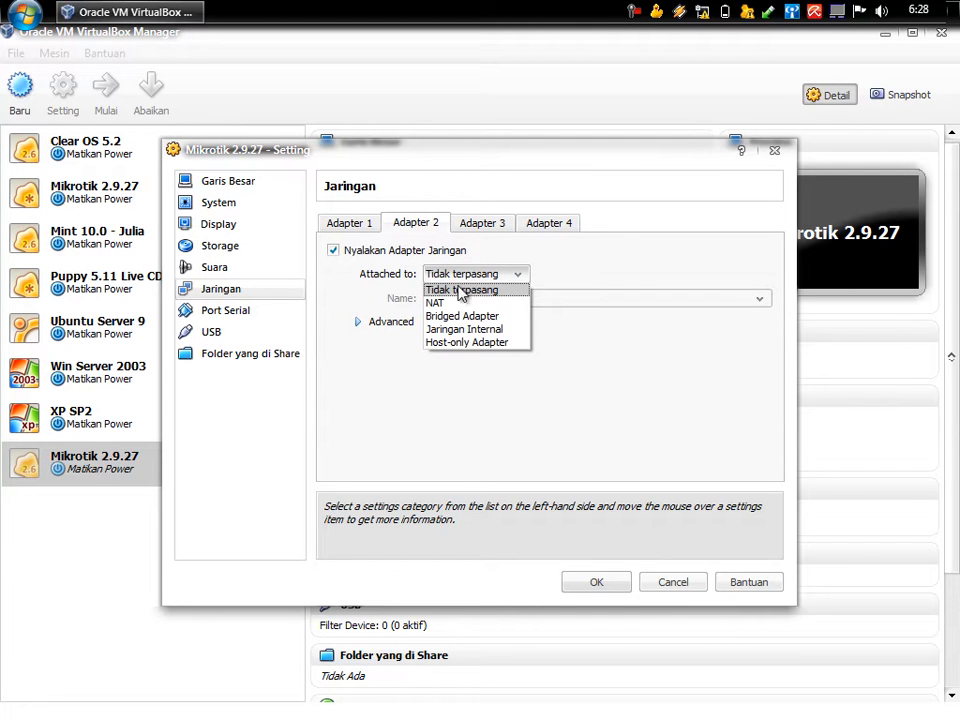
pyautogui.click(470, 330)
pyautogui.click(472, 300)
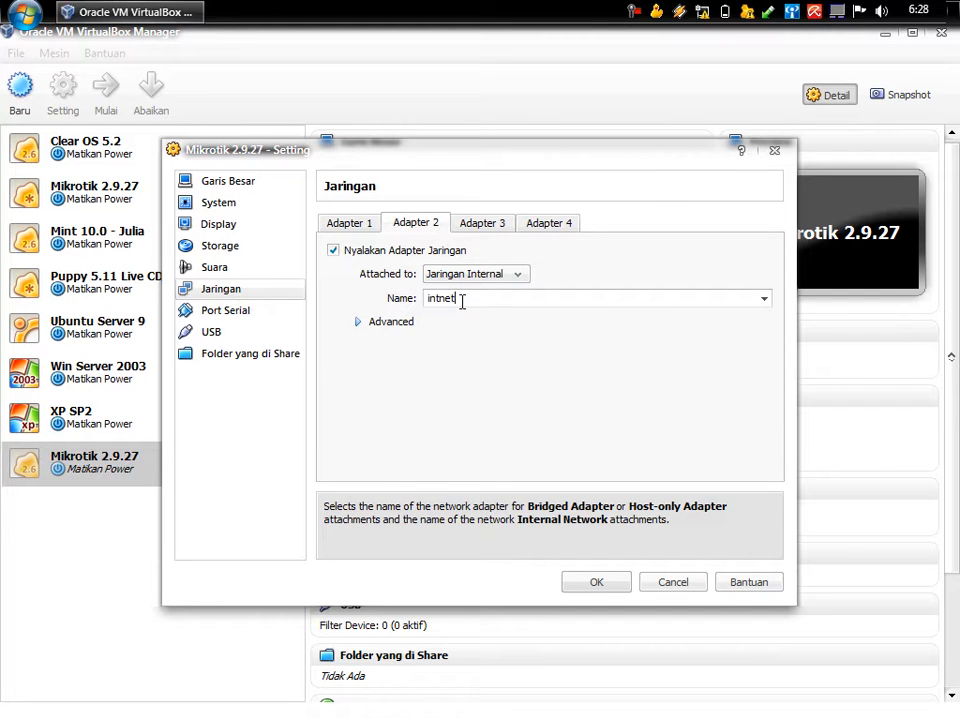
# Step: Review serial Port 1 and Port 2 settings, then show the USB settings
pyautogui.click(238, 315)
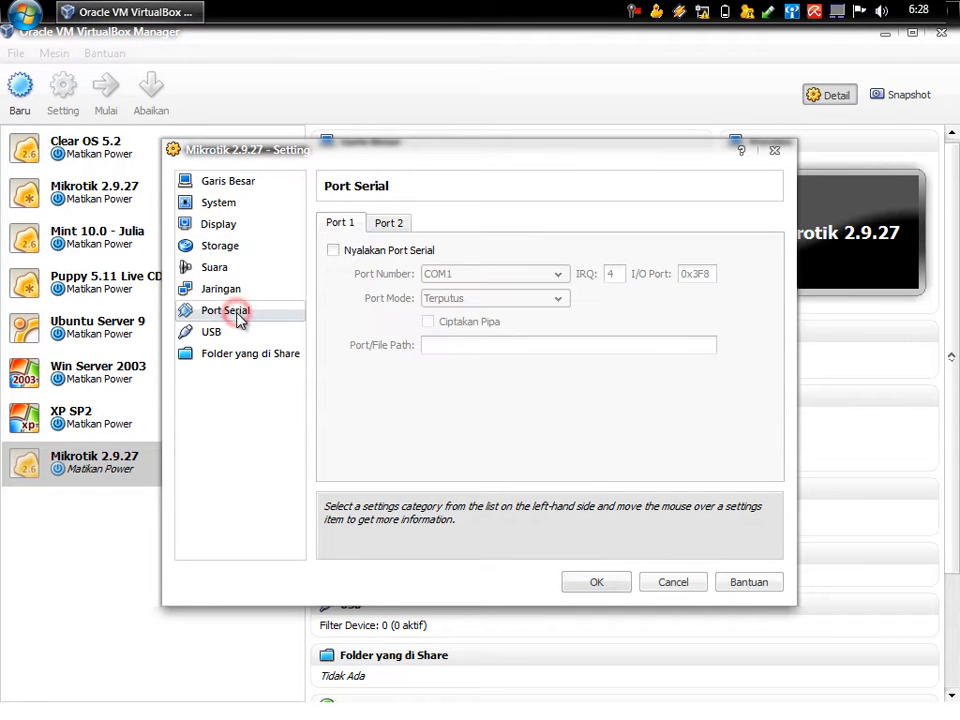
pyautogui.click(381, 229)
pyautogui.click(342, 225)
pyautogui.click(380, 223)
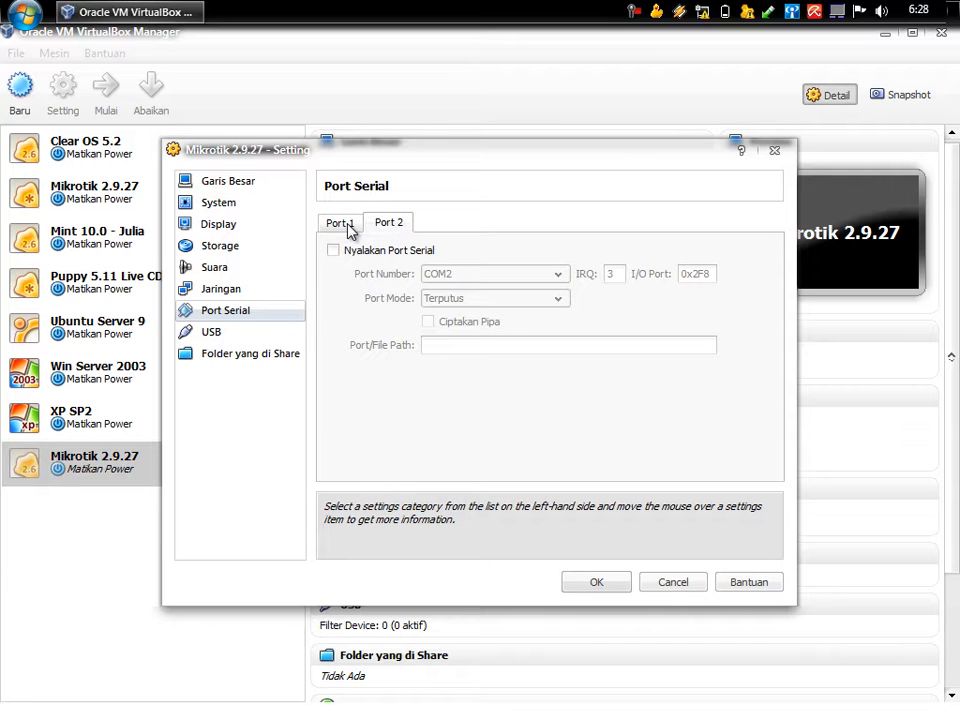
pyautogui.click(341, 223)
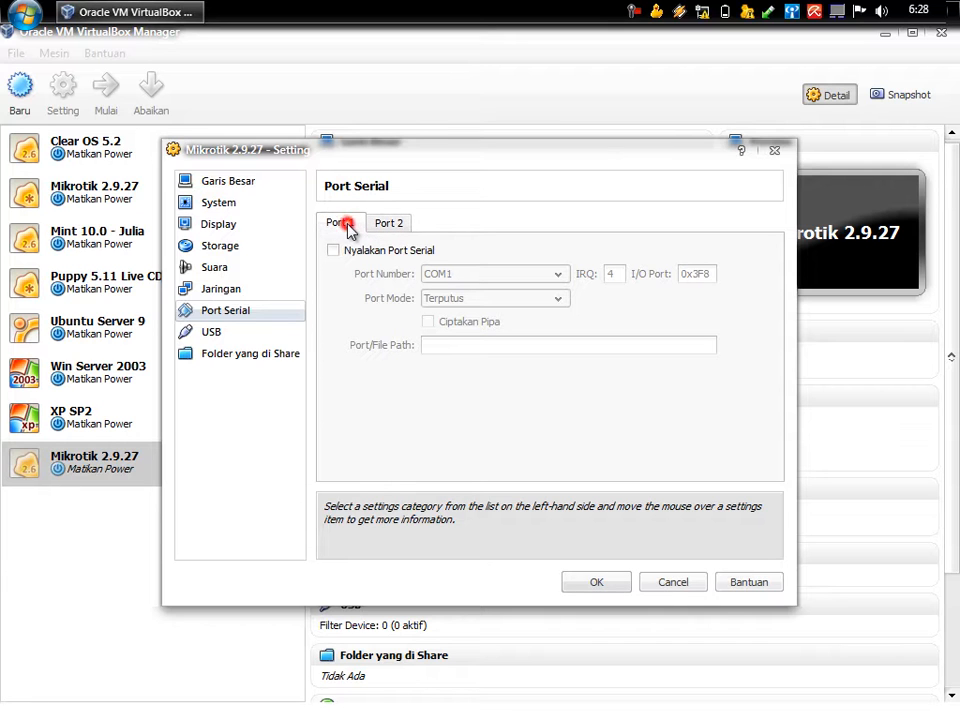
pyautogui.click(380, 223)
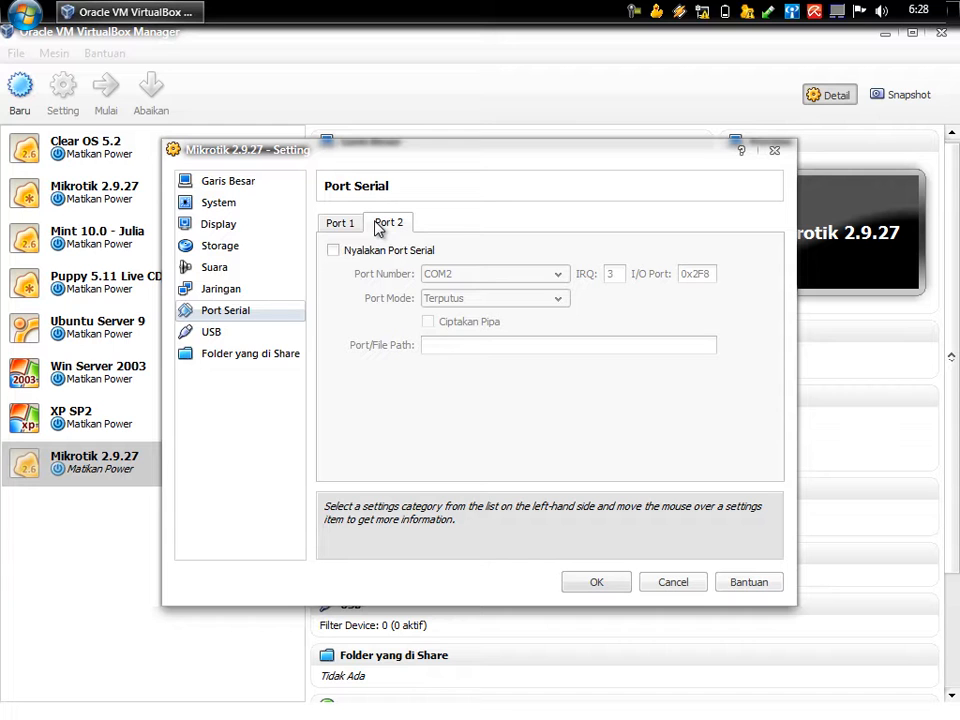
pyautogui.click(216, 332)
pyautogui.click(420, 338)
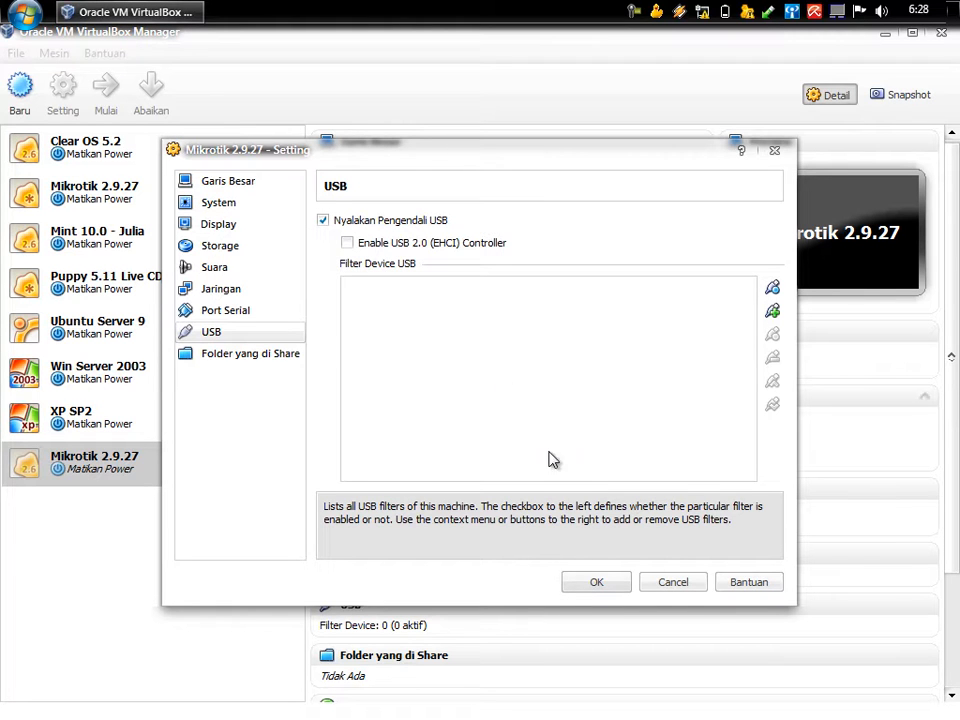
# Step: Mount G:\Image Virtual Drive\MikroTik 2.9.27 Full.iso in the empty IDE CD/DVD drive
pyautogui.click(249, 249)
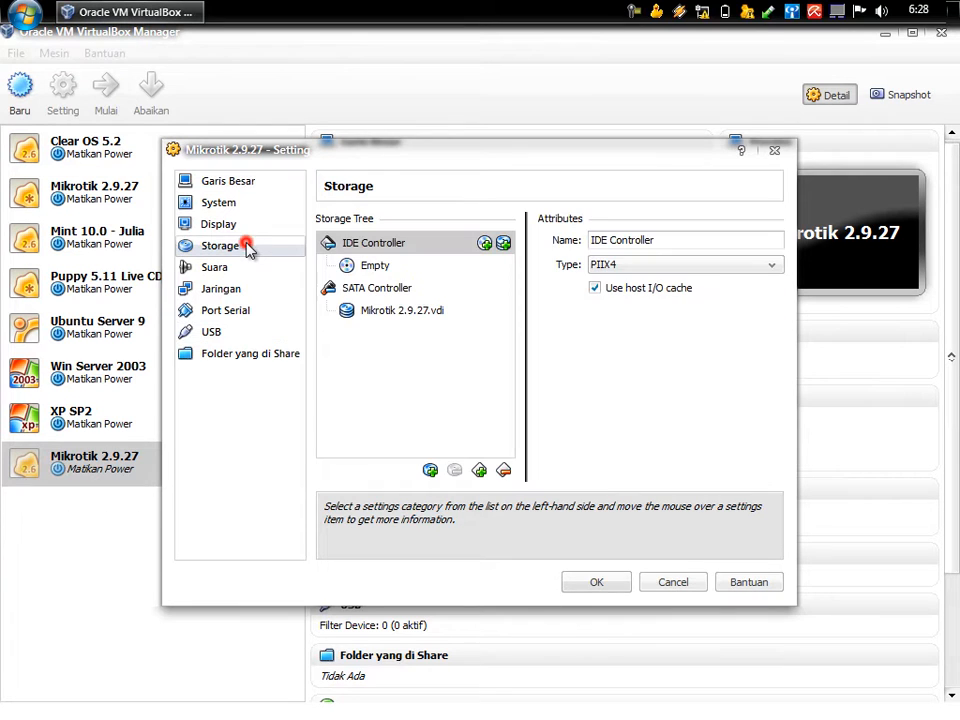
pyautogui.click(414, 266)
pyautogui.click(394, 243)
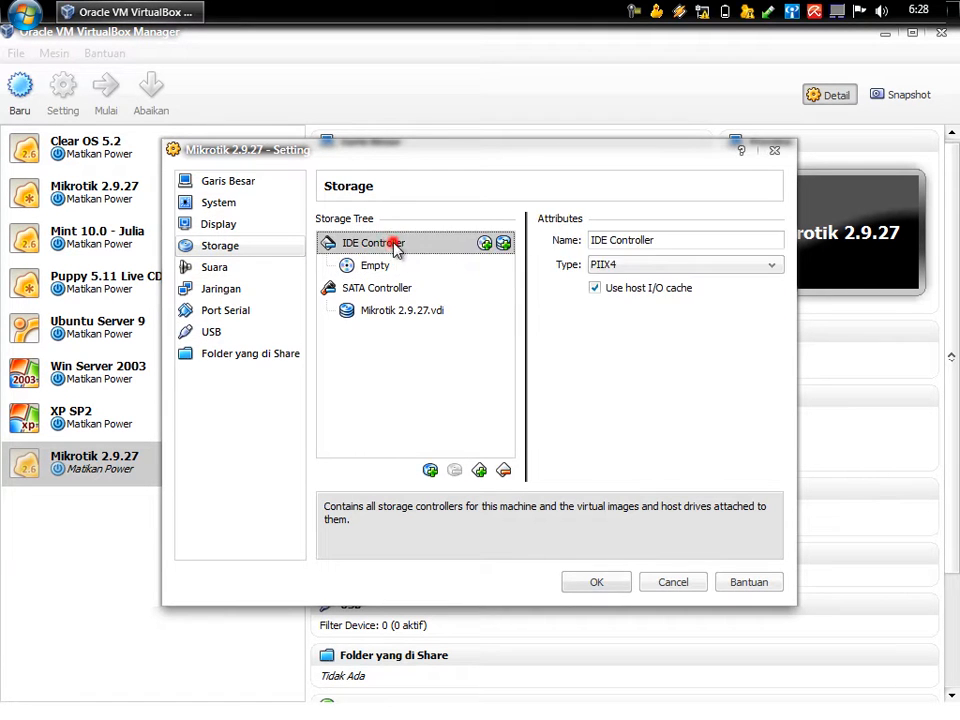
pyautogui.click(392, 266)
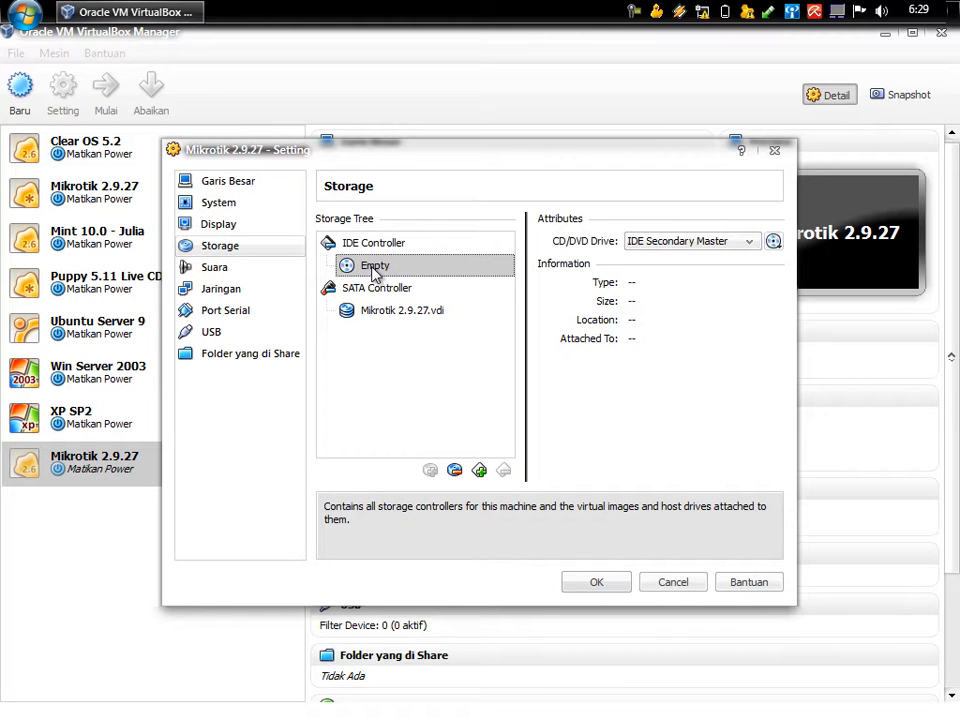
pyautogui.click(774, 243)
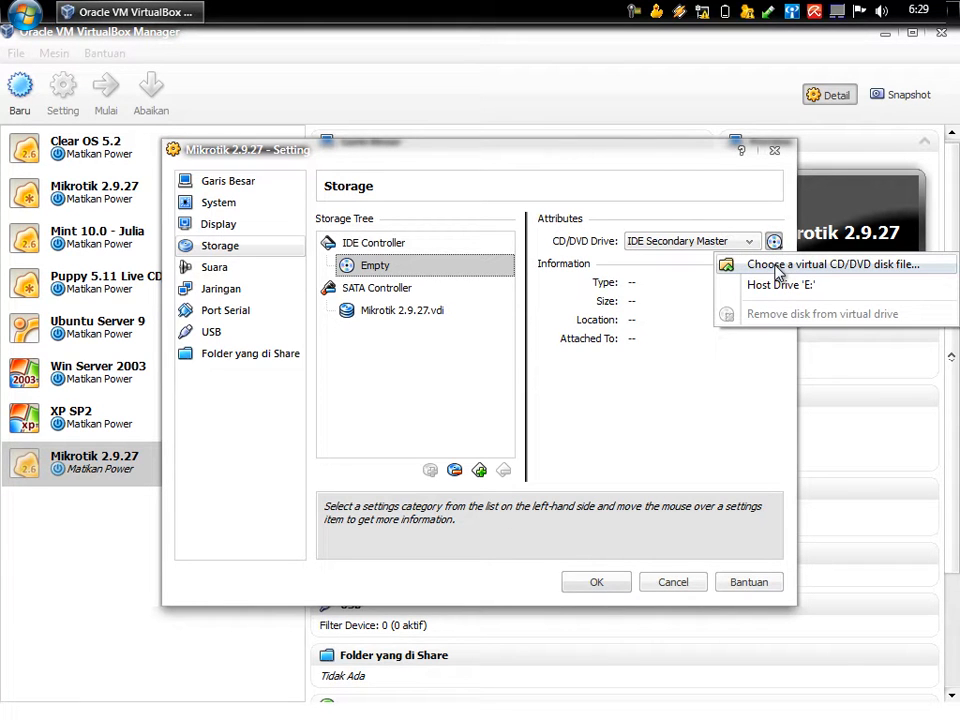
pyautogui.click(778, 266)
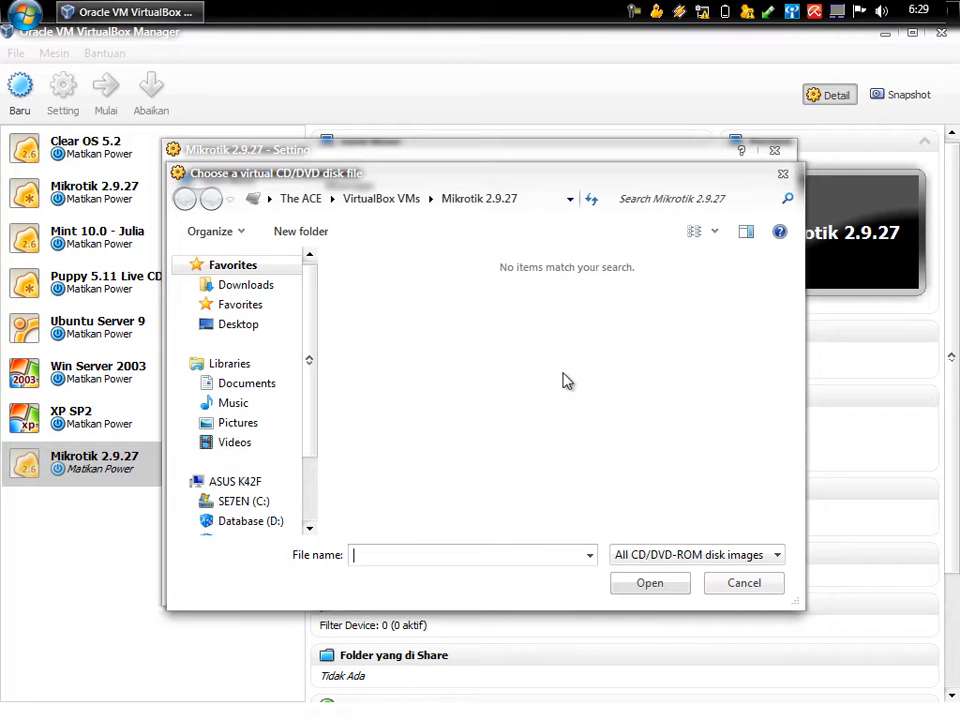
pyautogui.click(311, 471)
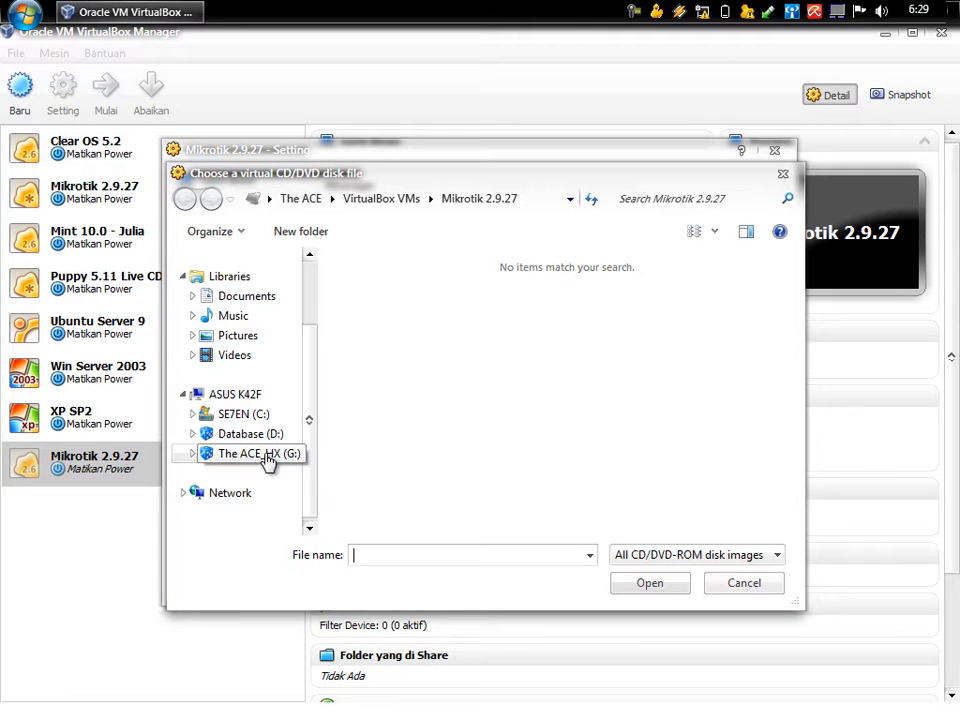
pyautogui.click(262, 454)
pyautogui.click(529, 416)
pyautogui.click(390, 379)
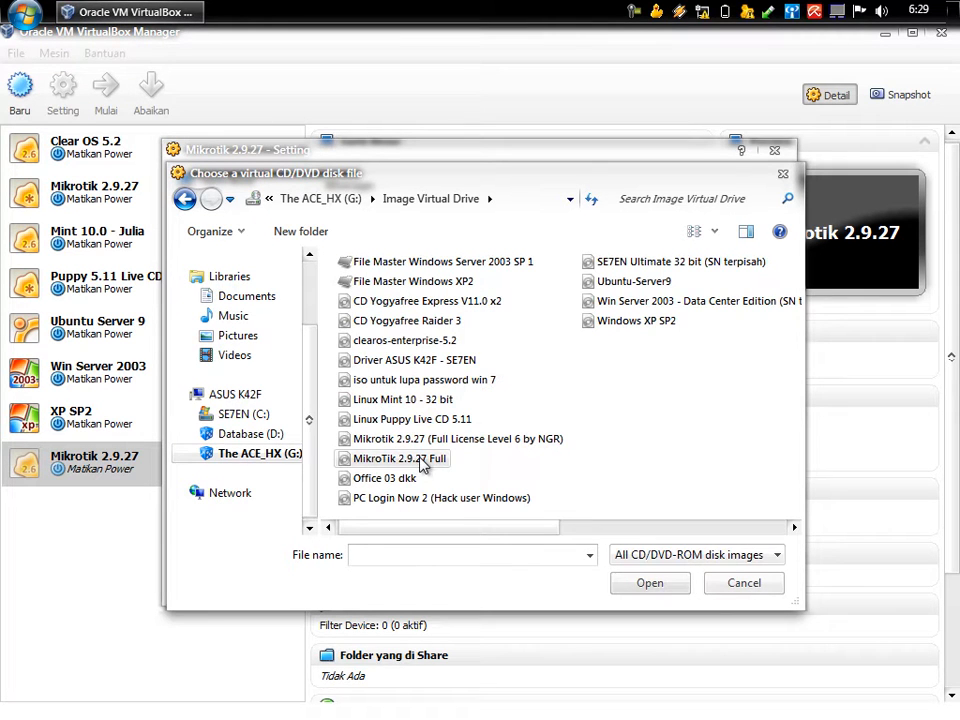
pyautogui.doubleClick(439, 460)
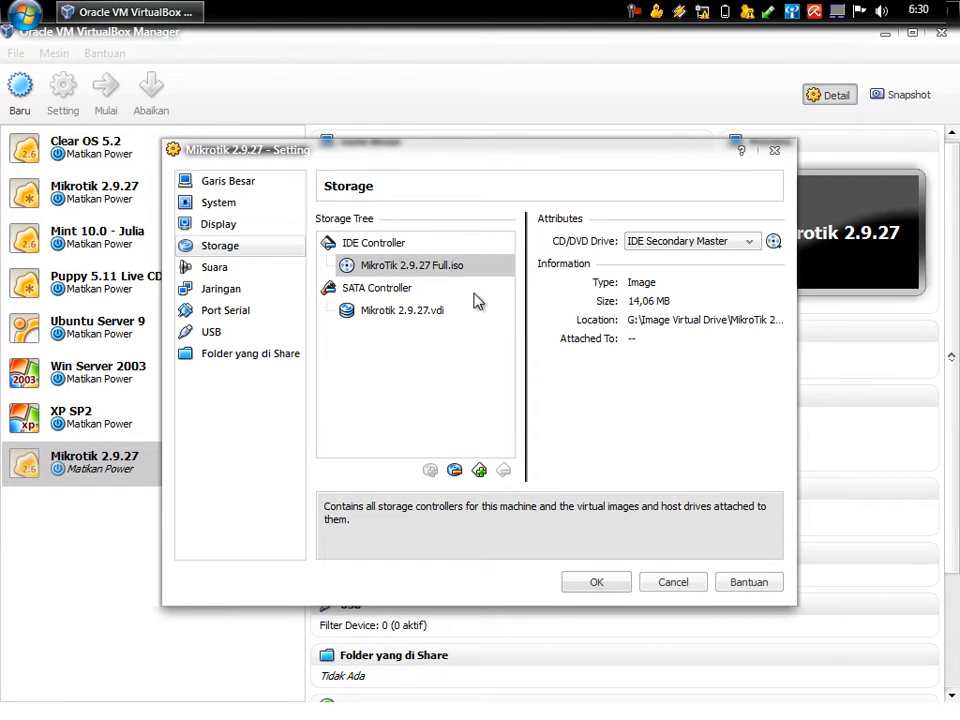
# Step: Save the settings with OK and start the Mikrotik 2.9.27 - 2 machine
pyautogui.click(596, 582)
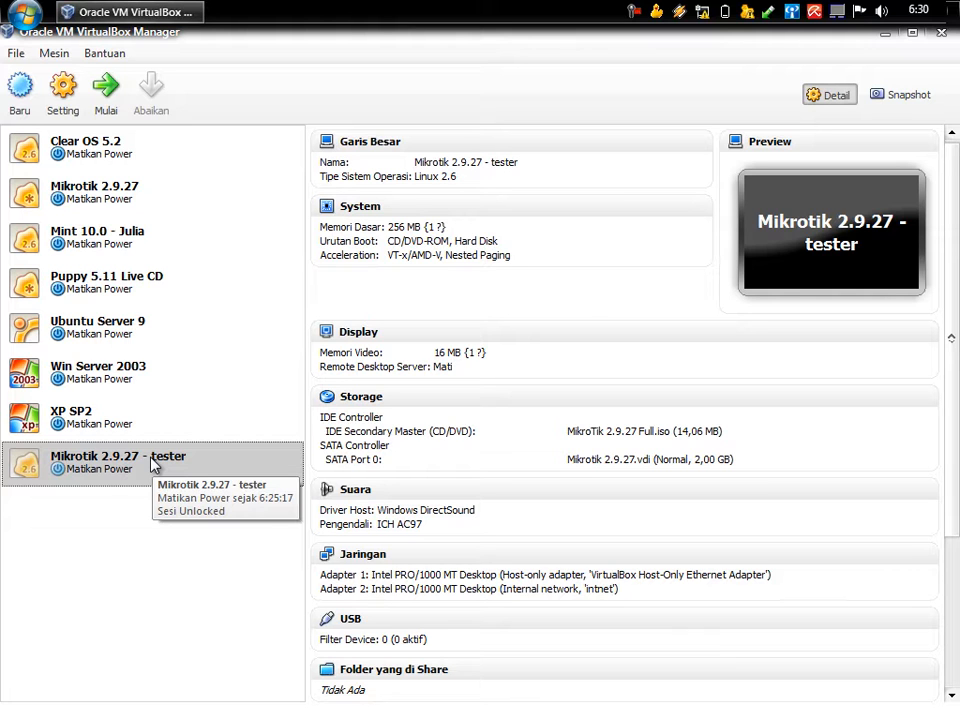
pyautogui.click(152, 461)
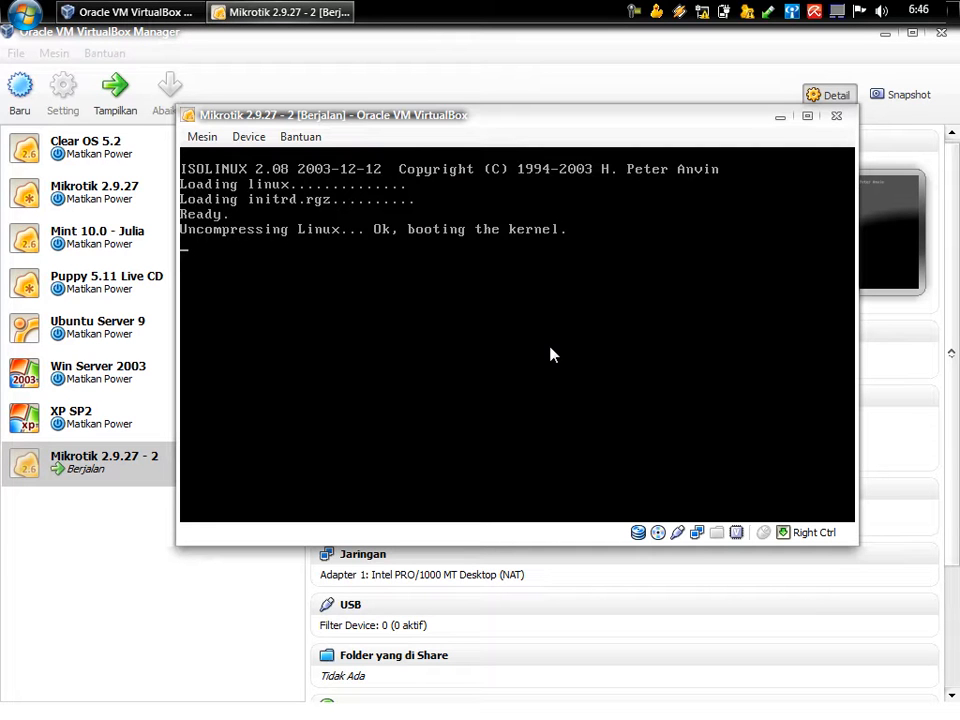
# Step: Switch the Mikrotik VM window to fullscreen and confirm the switch
pyautogui.hotkey('ctrl', 'f')
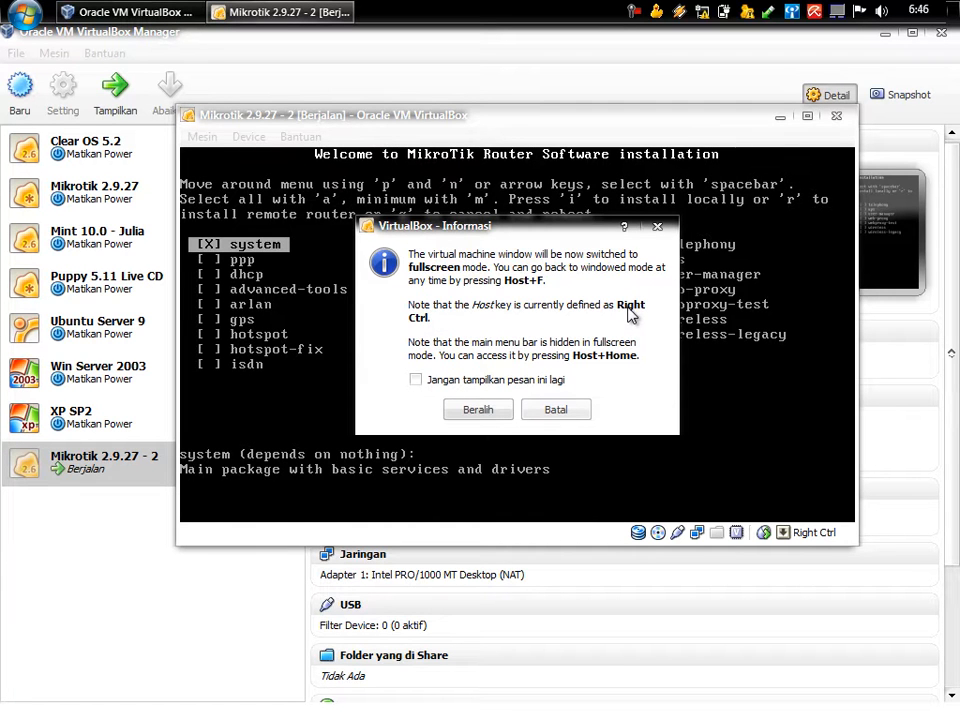
pyautogui.click(476, 410)
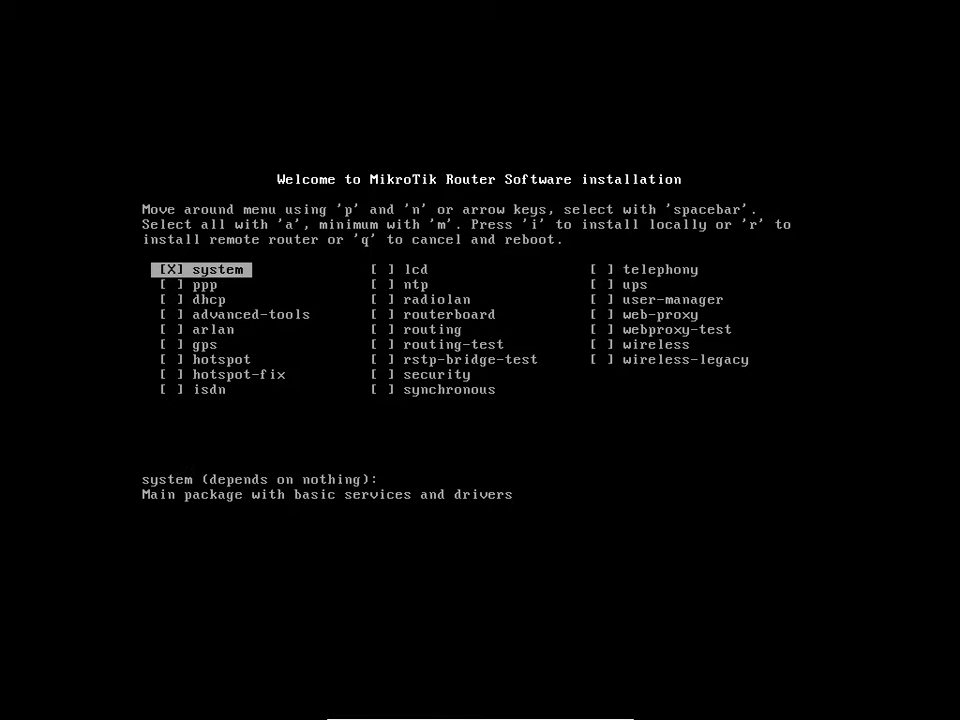
# Step: Mark all MikroTik packages with 'a' and start the local install with 'i'
pyautogui.press('Down')
pyautogui.press('Down')
pyautogui.press('Up')
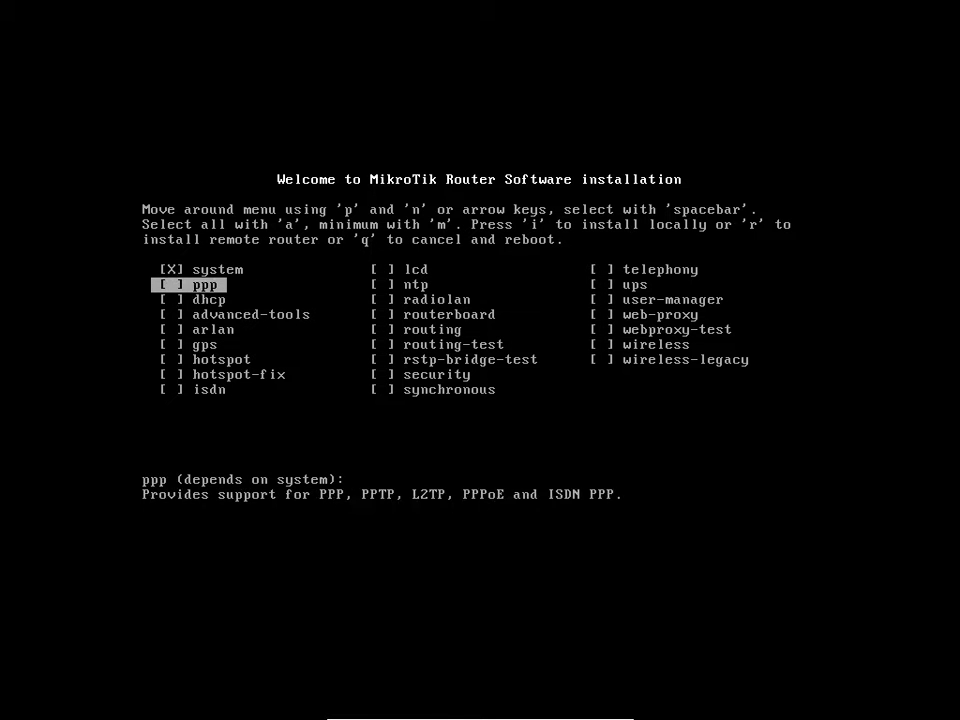
pyautogui.press('Down')
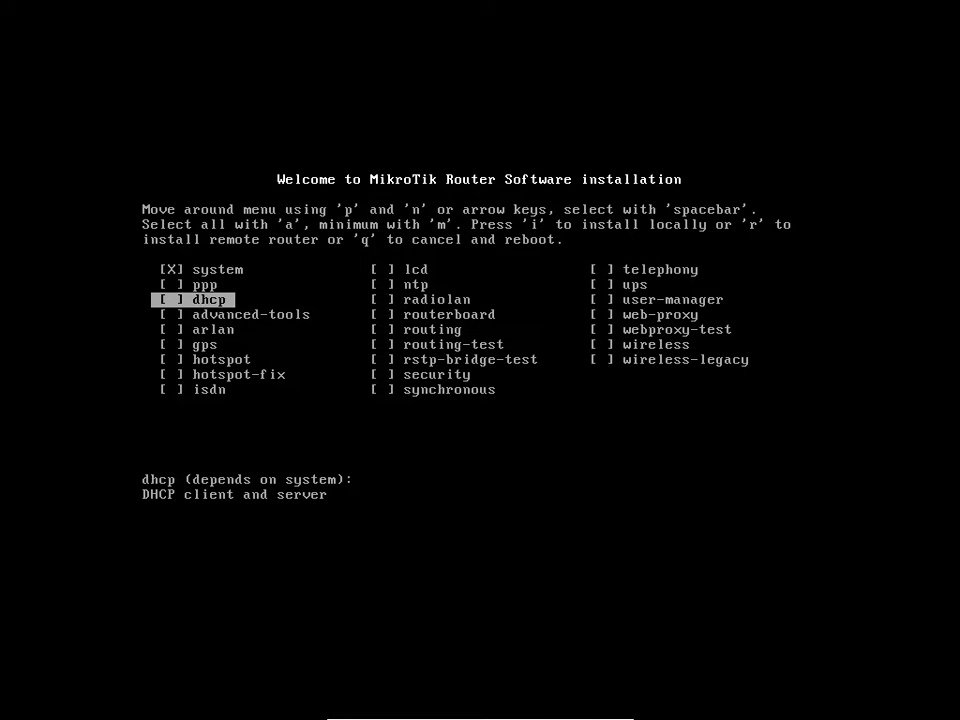
pyautogui.press('a')
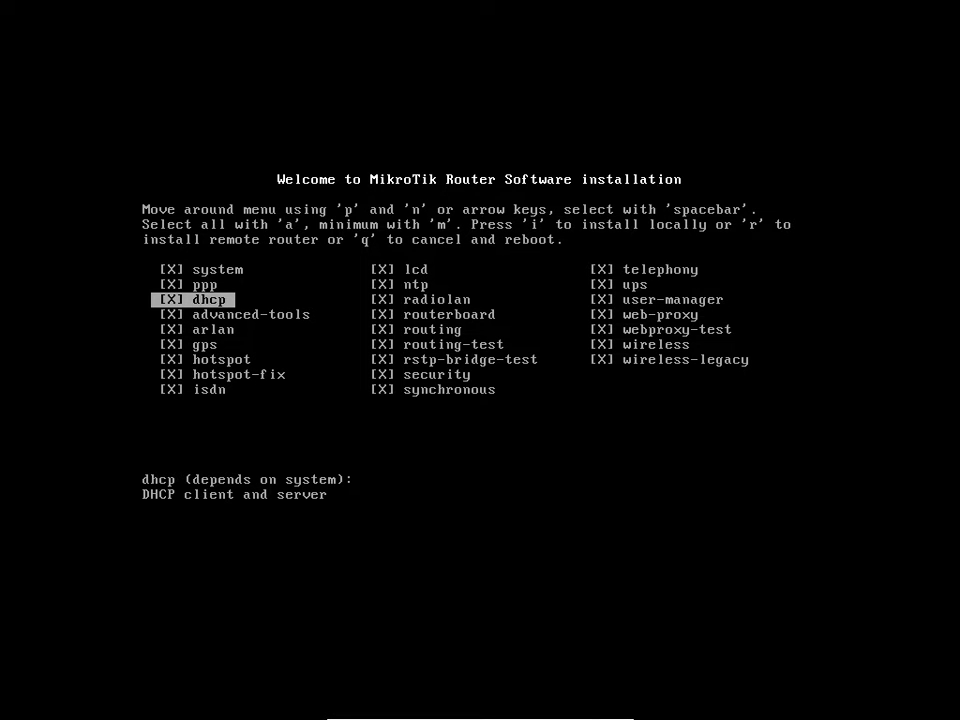
pyautogui.press('i')
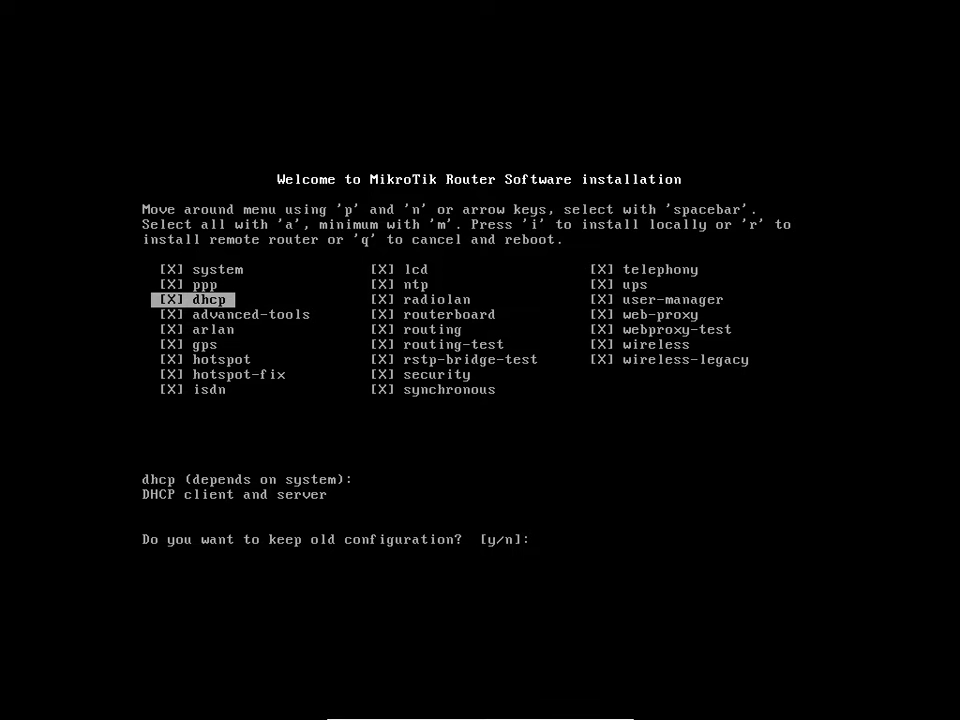
# Step: Answer 'n' to keeping the old configuration and 'y' to continue the MikroTik 2.9.27 install
pyautogui.press('n')
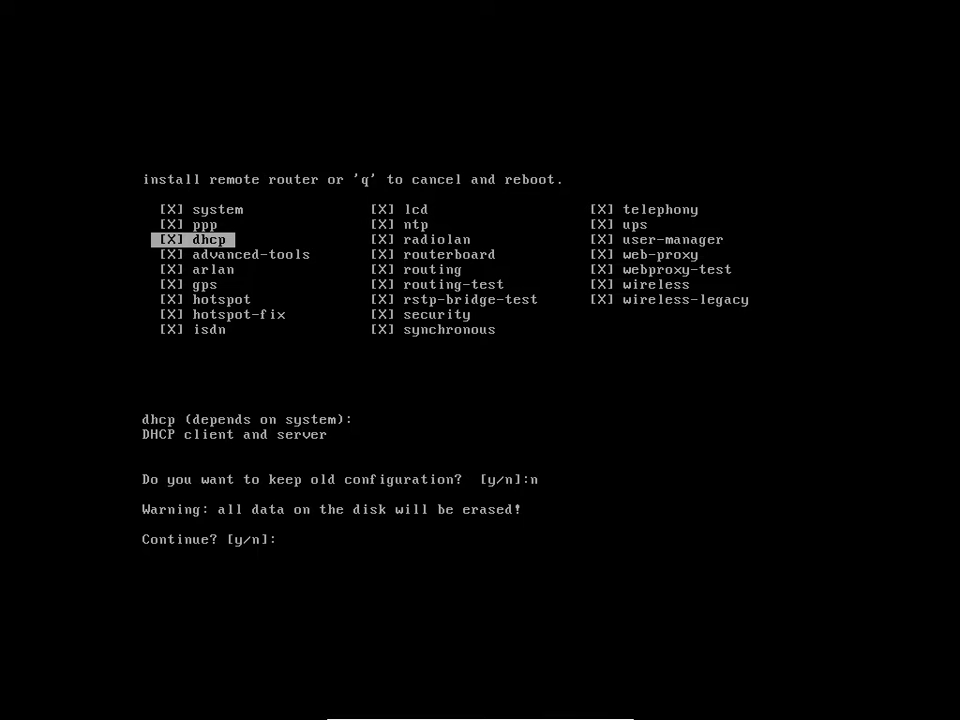
pyautogui.press('y')
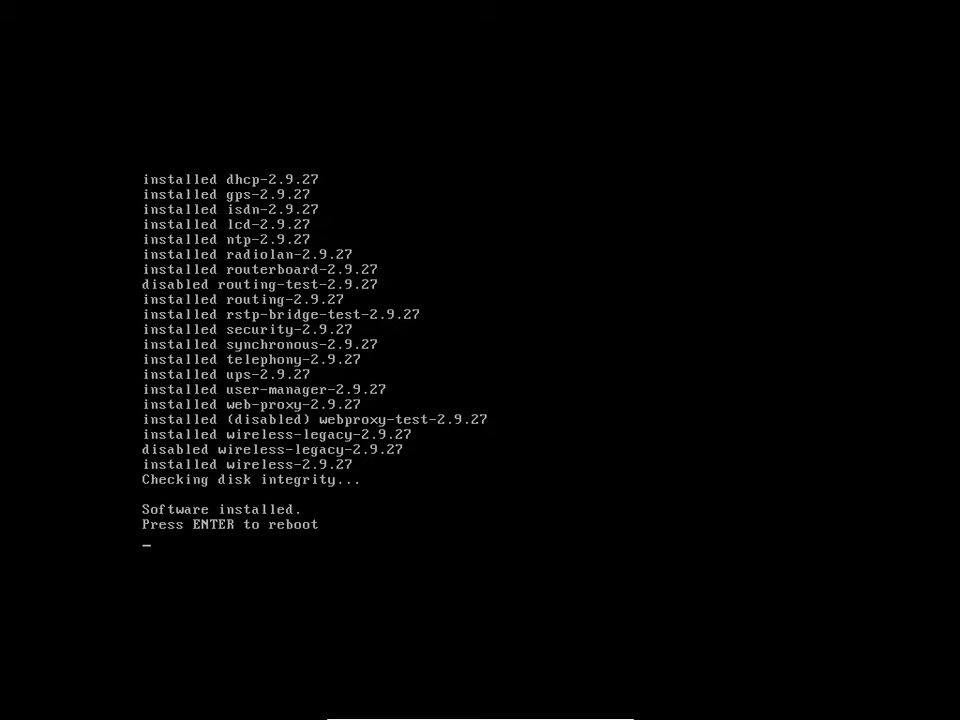
pyautogui.click(510, 309)
pyautogui.moveTo(542, 708)
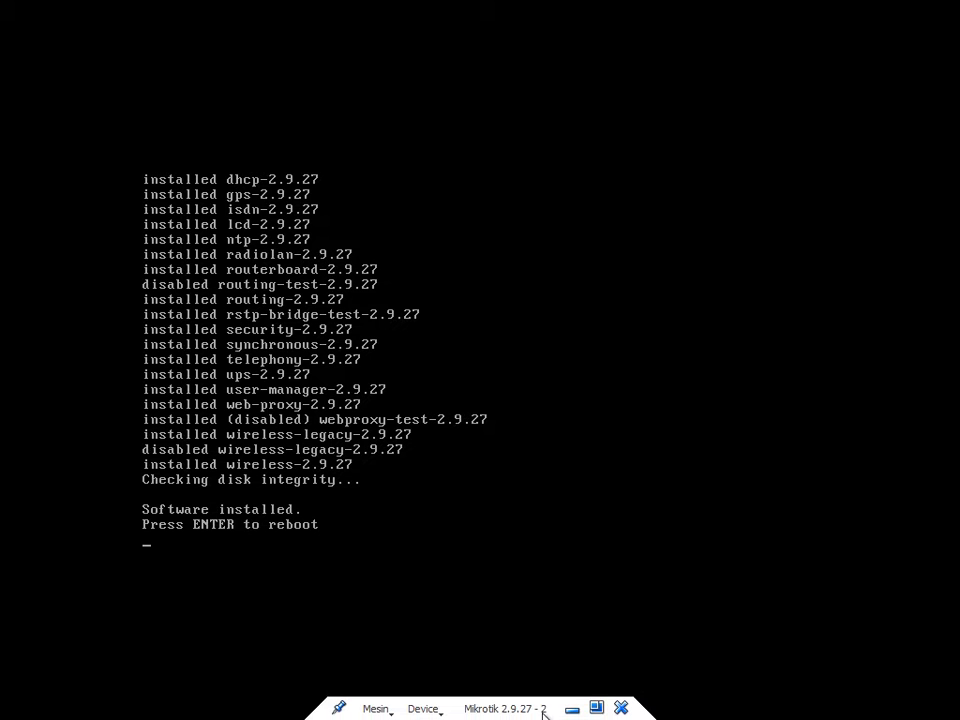
pyautogui.click(436, 710)
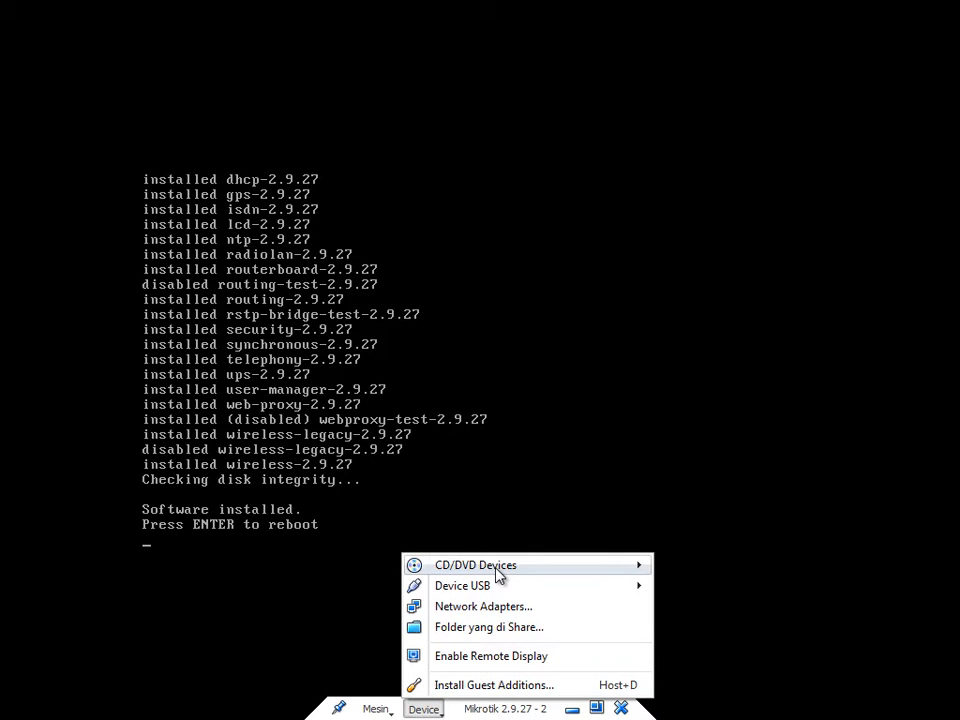
pyautogui.moveTo(498, 574)
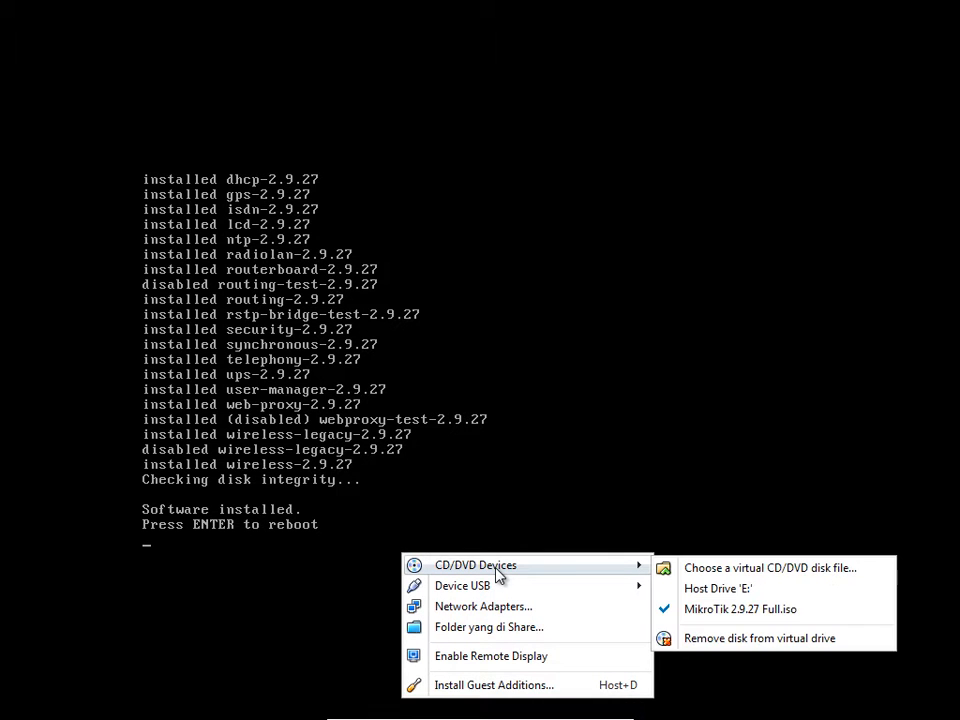
pyautogui.click(716, 614)
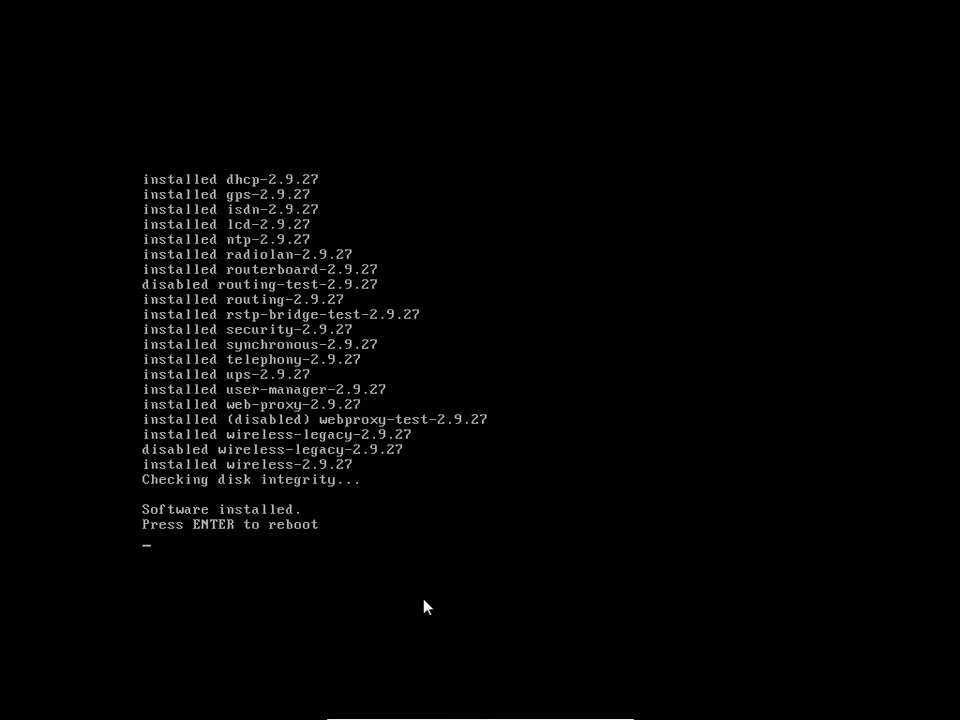
pyautogui.click(411, 442)
# Step: Reboot the installed router and answer N to the disk check prompt
pyautogui.press('Return')
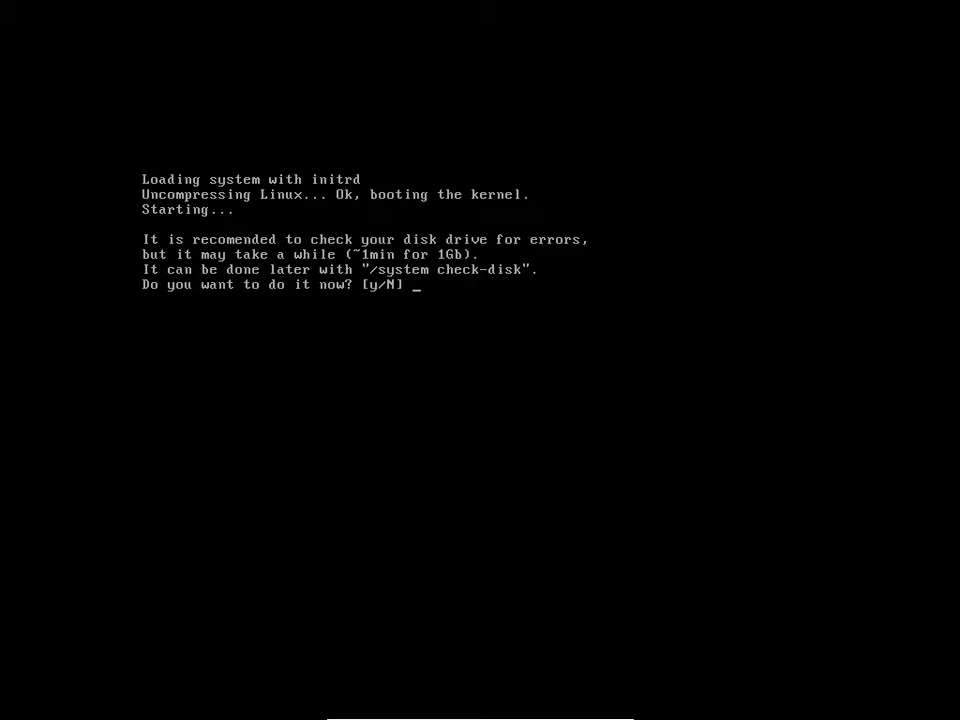
pyautogui.write('N')
pyautogui.press('Return')
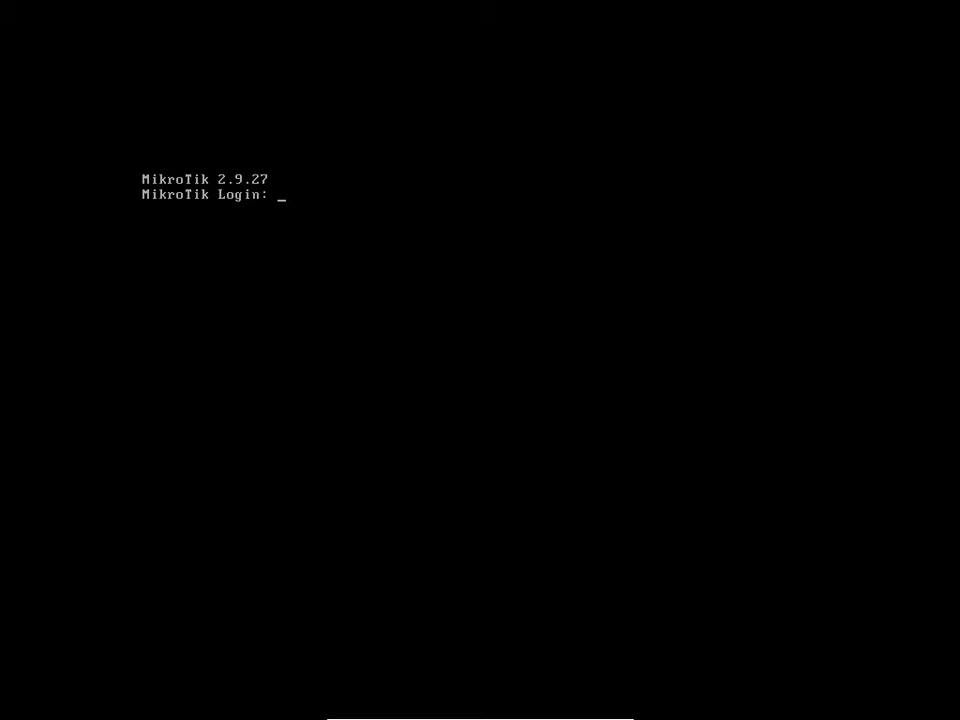
# Step: Log in as 'admin' with an empty password and answer n to the software license prompt
pyautogui.write('admin')
pyautogui.press('Return')
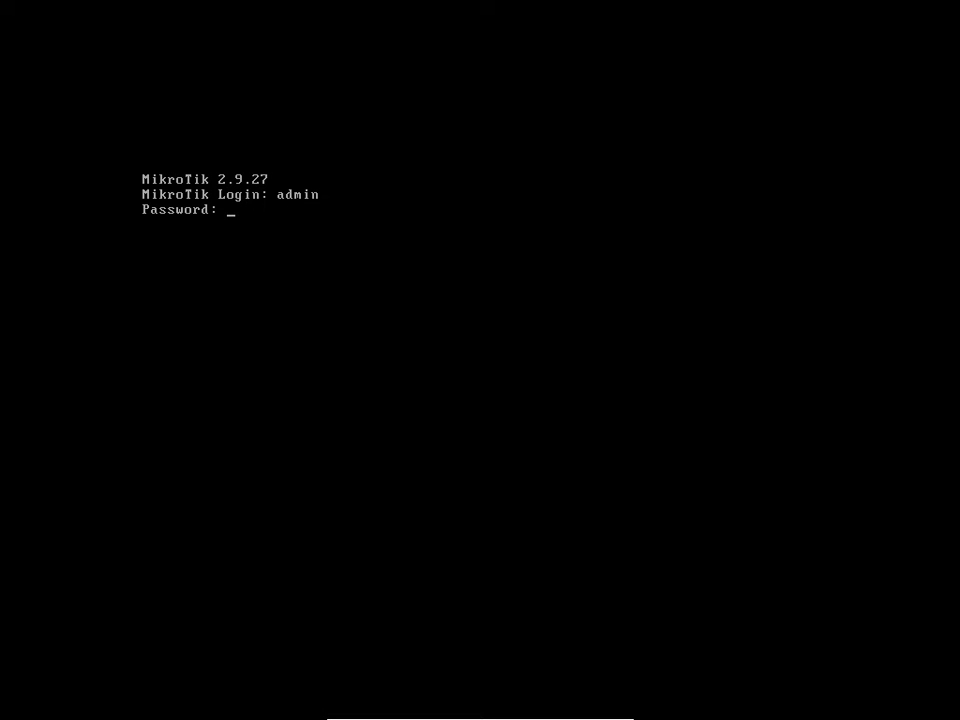
pyautogui.press('Return')
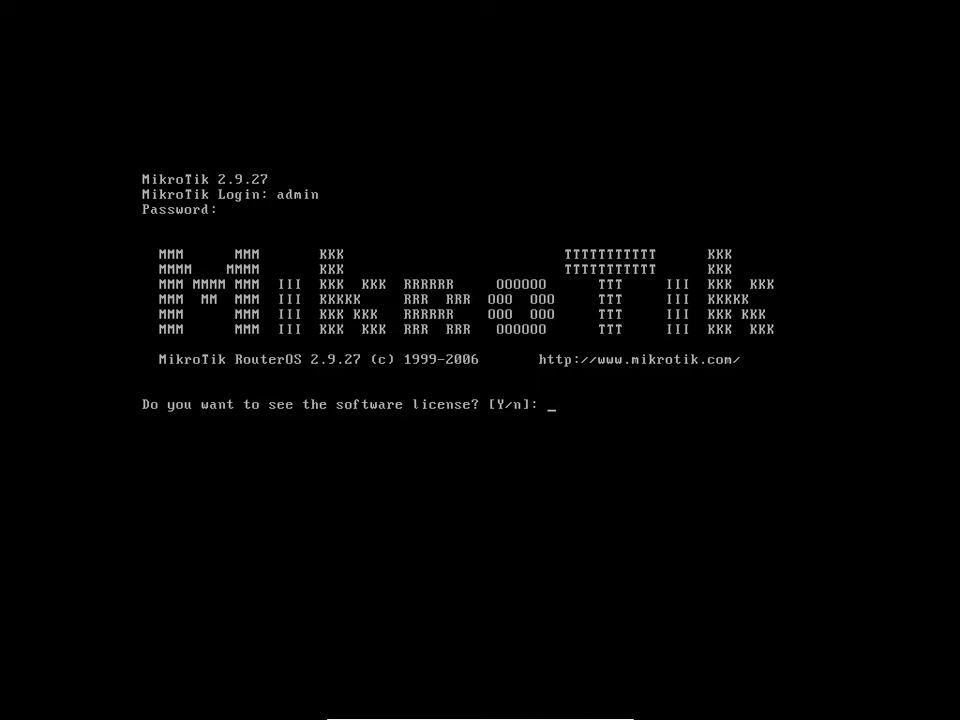
pyautogui.write('n')
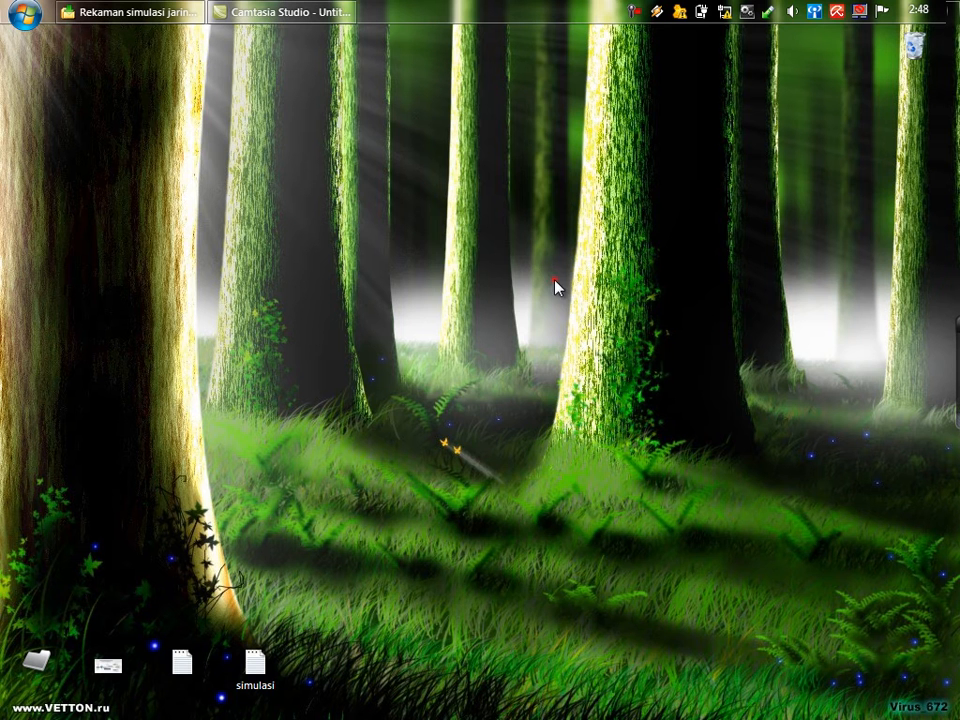
# Step: Refresh the desktop, then launch VirtualBox by searching 'virtual' in the Start menu
pyautogui.rightClick(446, 220)
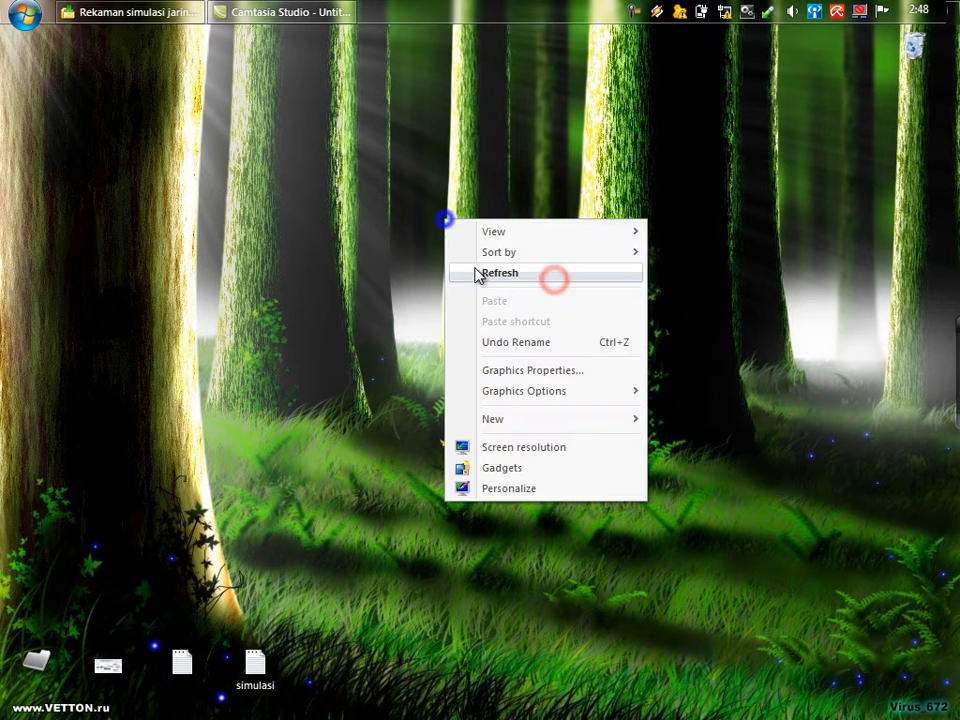
pyautogui.click(498, 274)
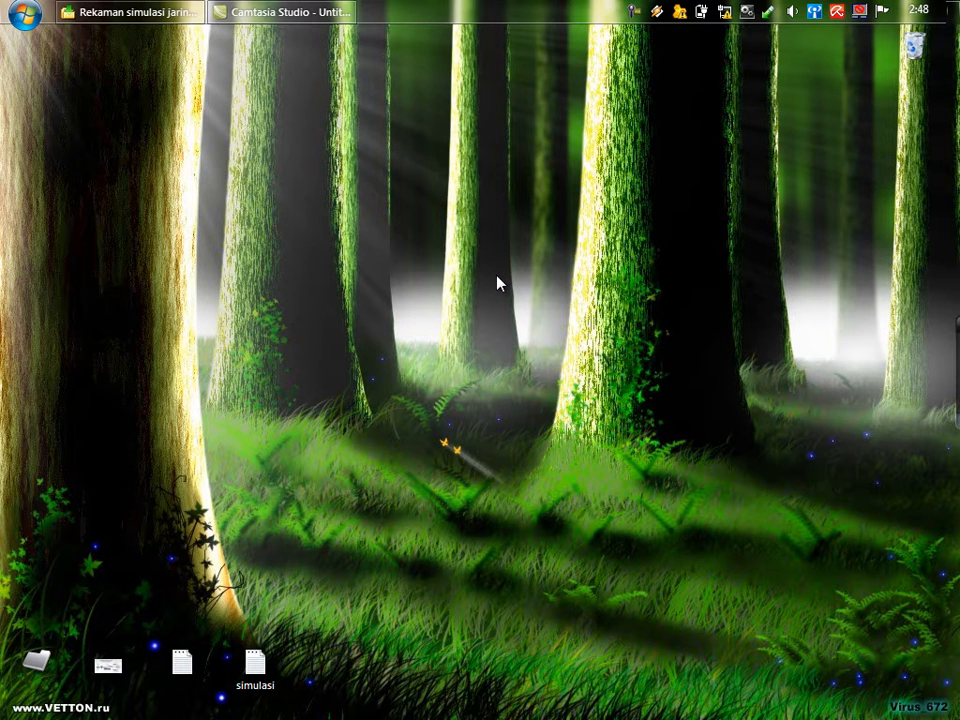
pyautogui.click(24, 13)
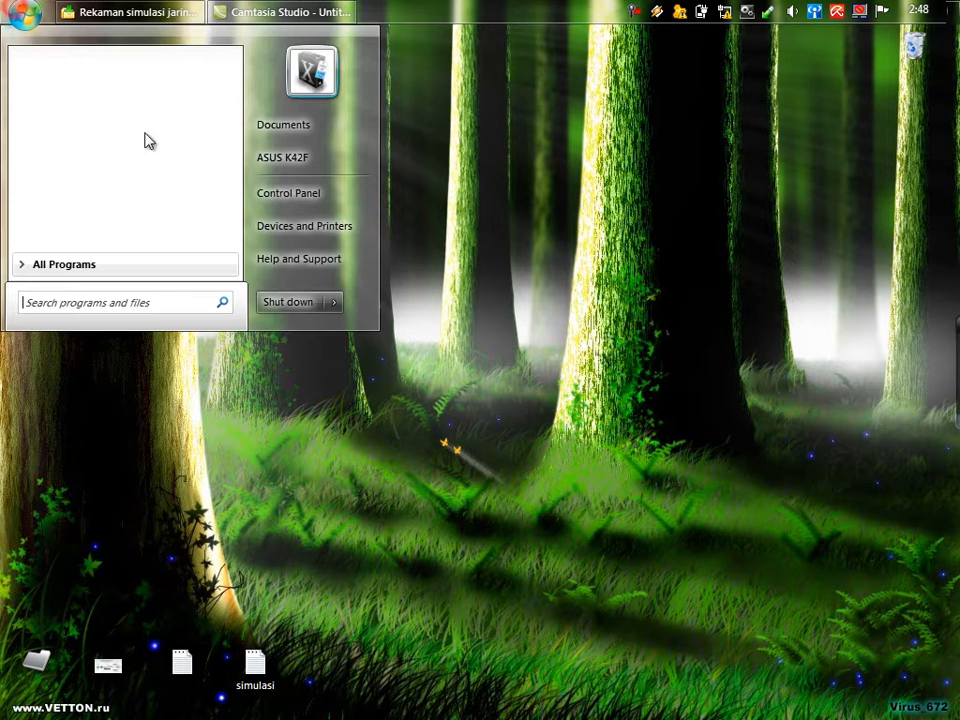
pyautogui.click(141, 303)
pyautogui.write('vi')
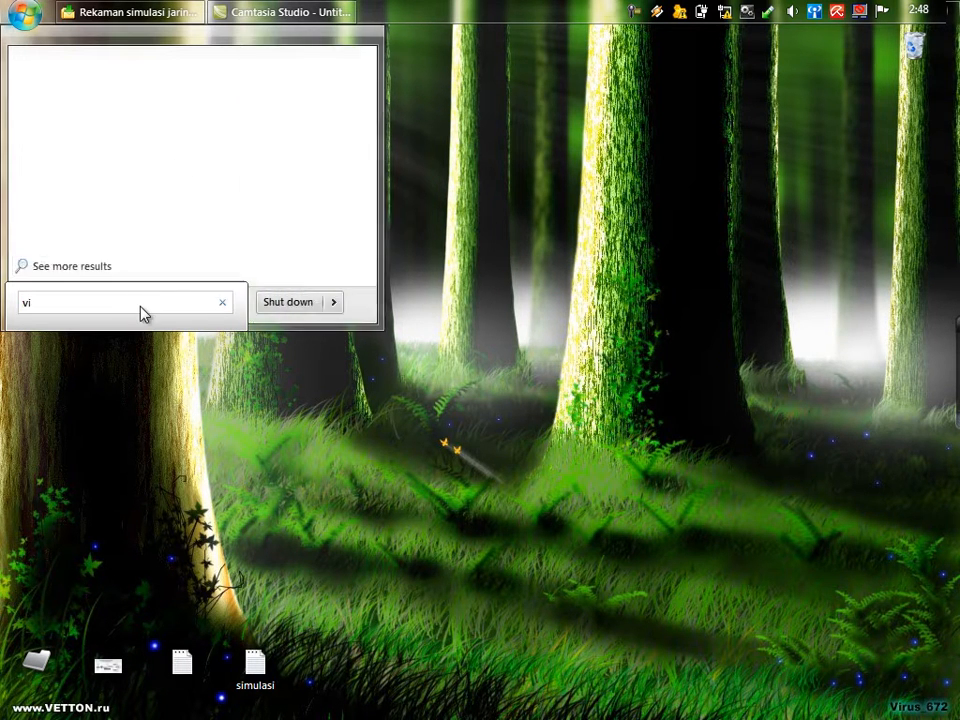
pyautogui.write('rtual')
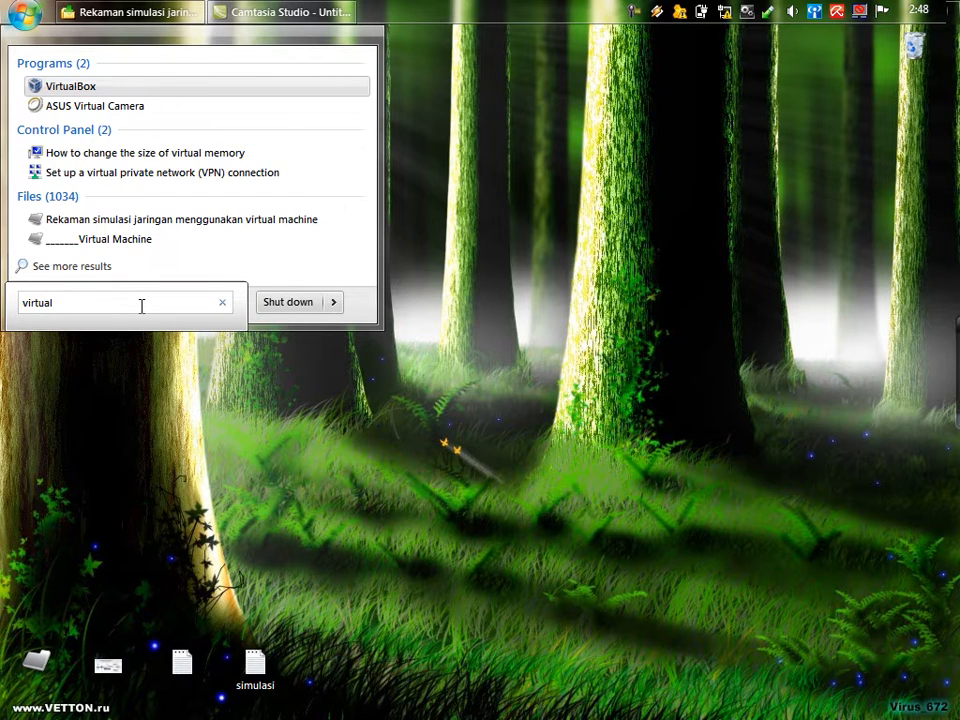
pyautogui.press('Return')
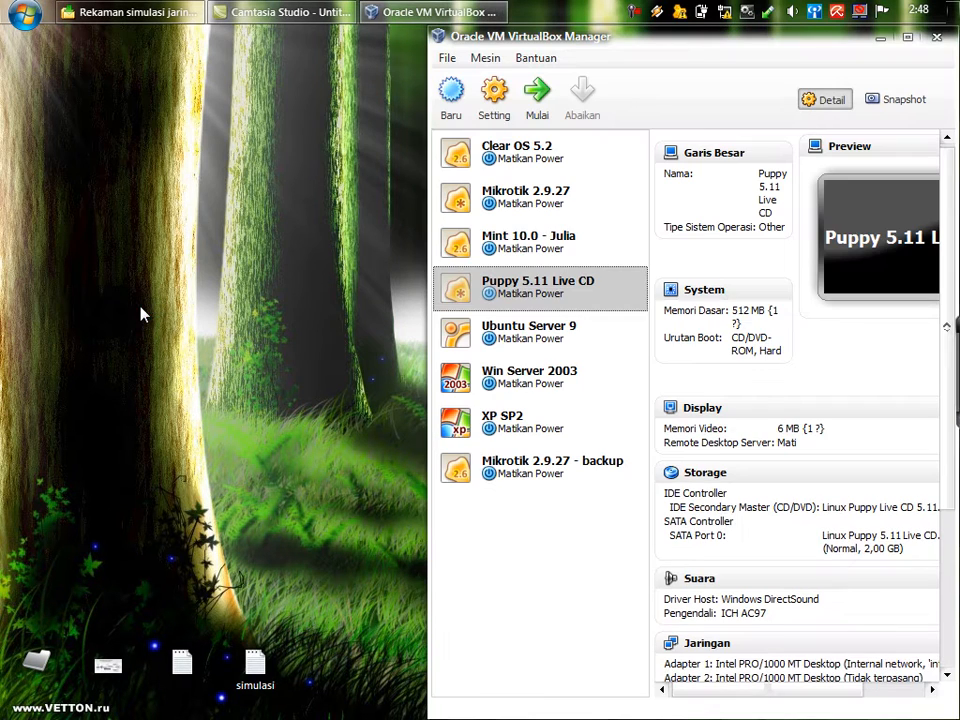
# Step: Check the existing XP SP2 machine, then start the New virtual machine wizard past its welcome page
pyautogui.click(590, 568)
pyautogui.click(507, 429)
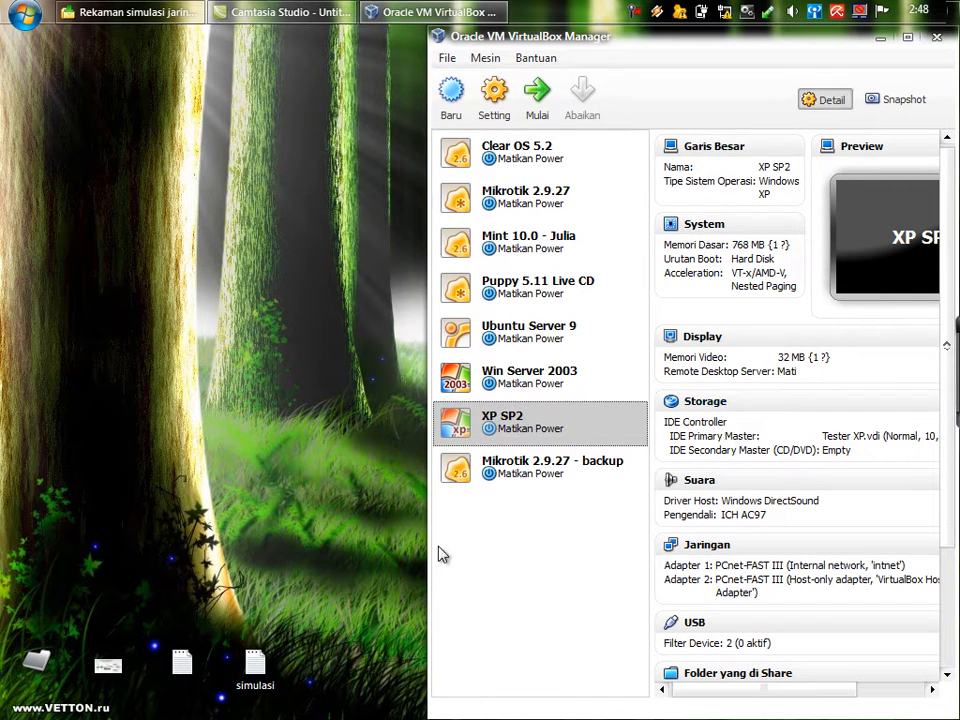
pyautogui.click(510, 548)
pyautogui.click(452, 96)
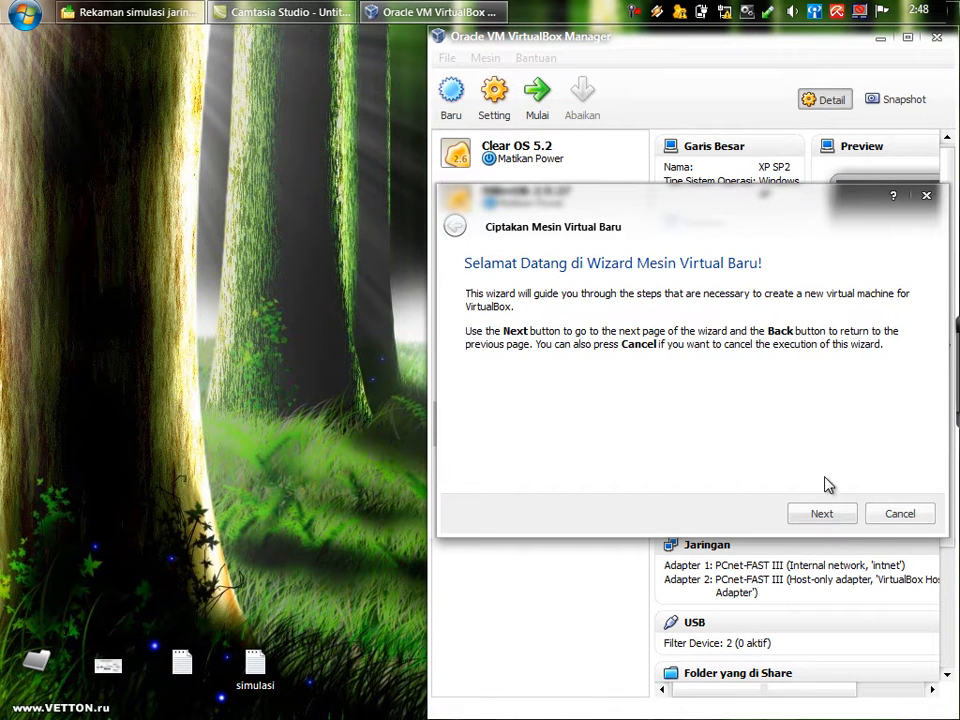
pyautogui.click(833, 515)
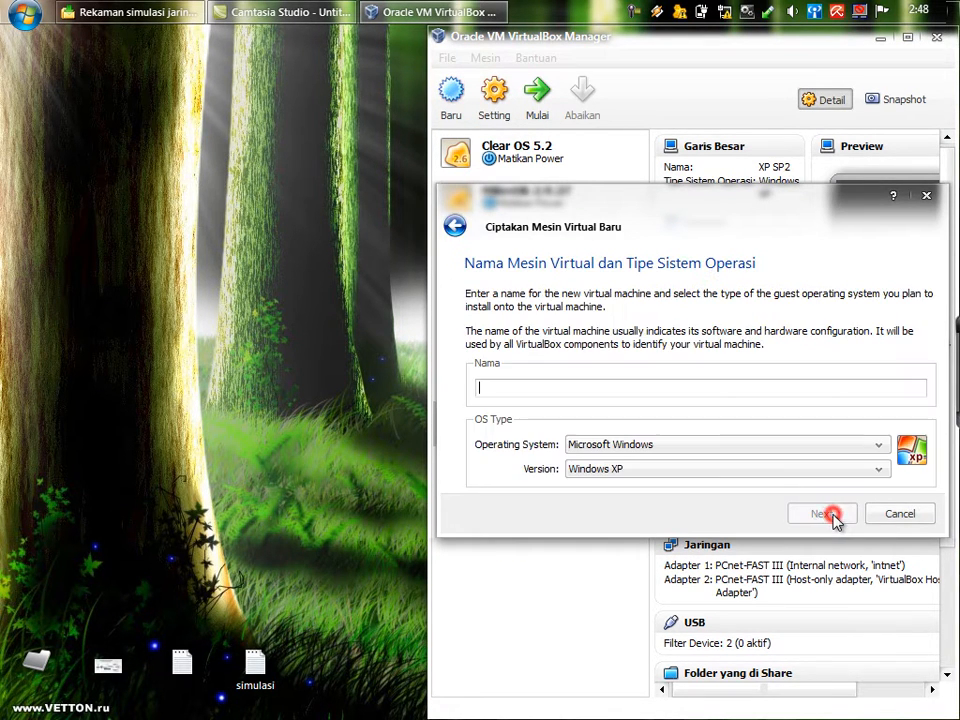
# Step: Name the machine 'XP SP 2 cadangan' with Microsoft Windows / Windows XP as its type
pyautogui.click(594, 389)
pyautogui.write('XP')
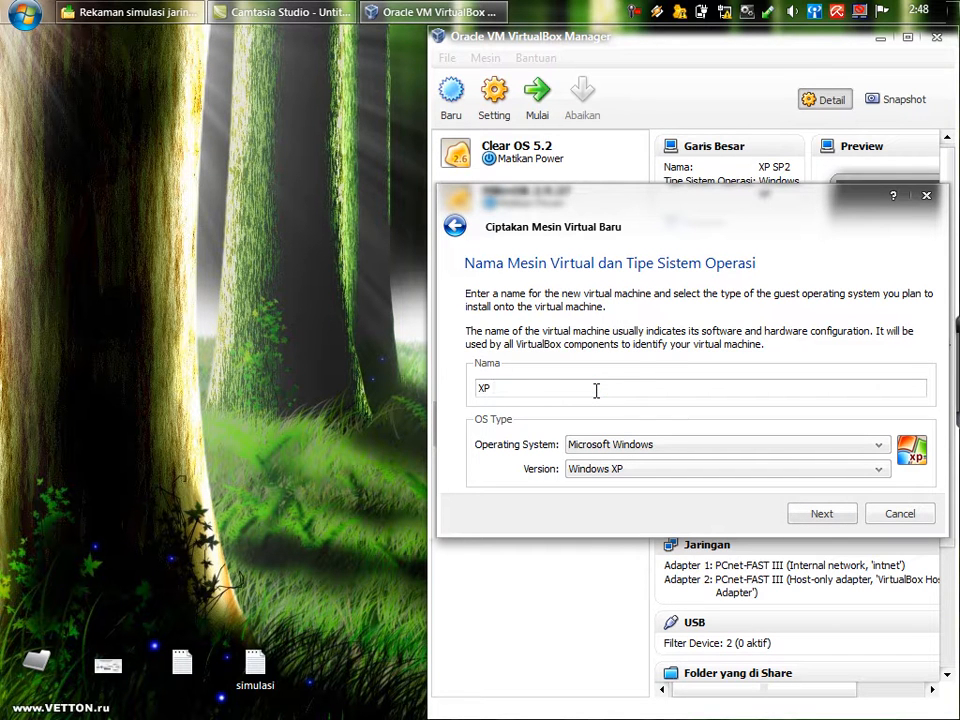
pyautogui.write(' SP 2 cadangan')
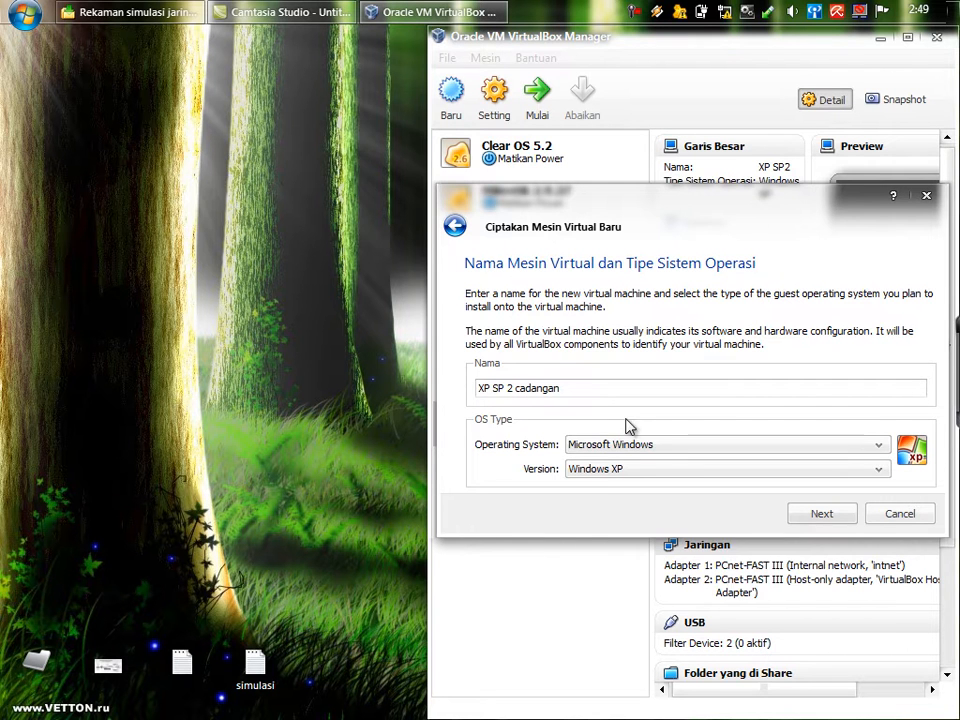
pyautogui.click(651, 471)
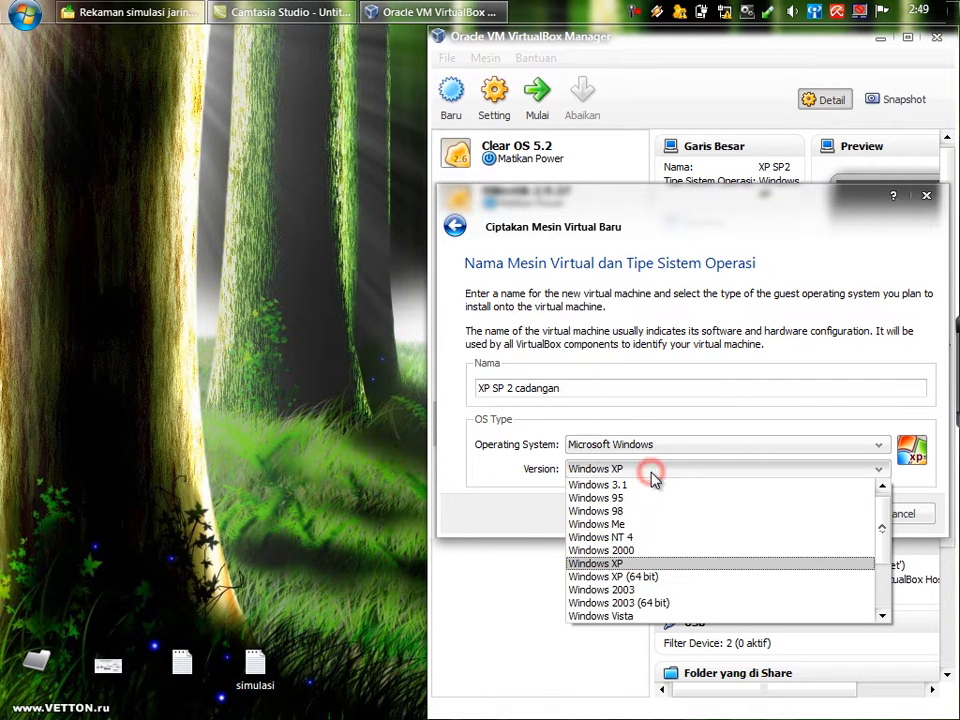
pyautogui.click(632, 566)
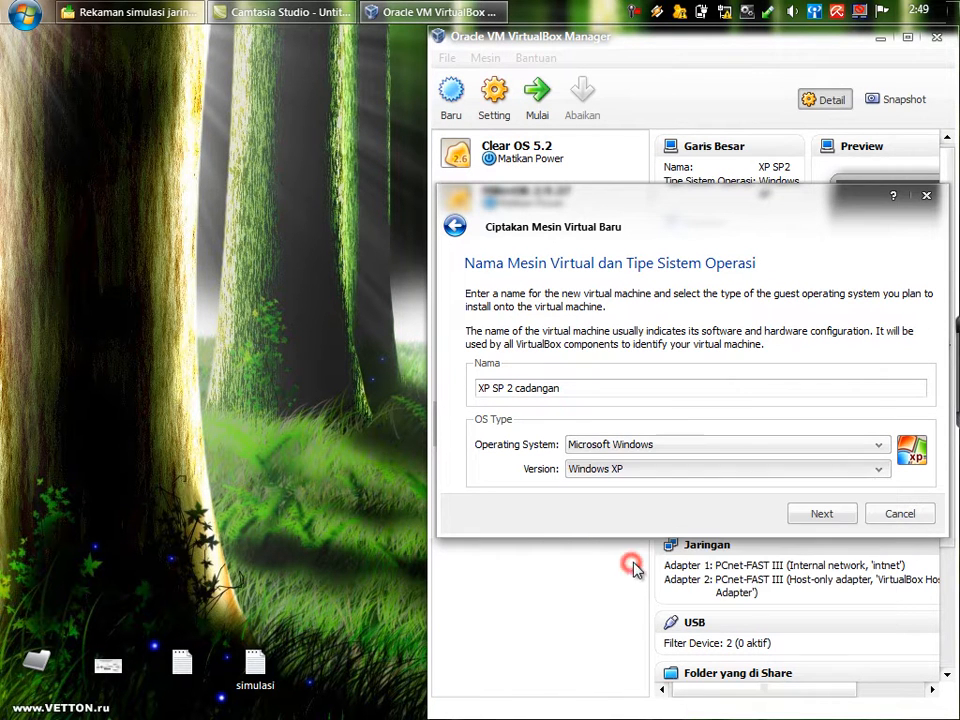
pyautogui.click(835, 518)
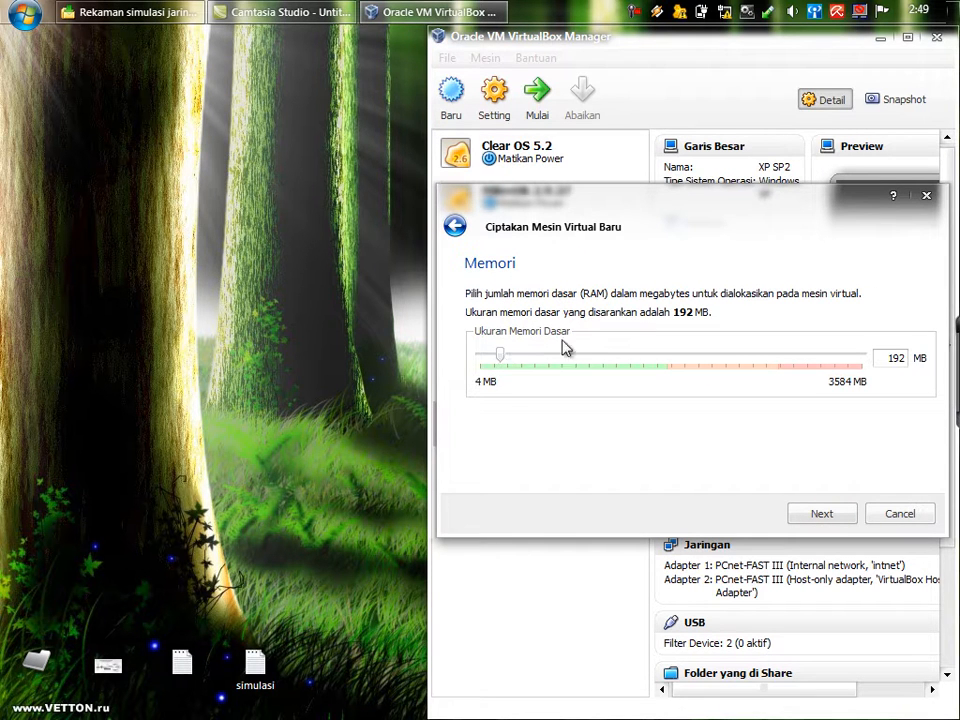
# Step: Give the new machine 512 MB of memory
pyautogui.moveTo(876, 362); pyautogui.dragTo(949, 358)
pyautogui.write('512')
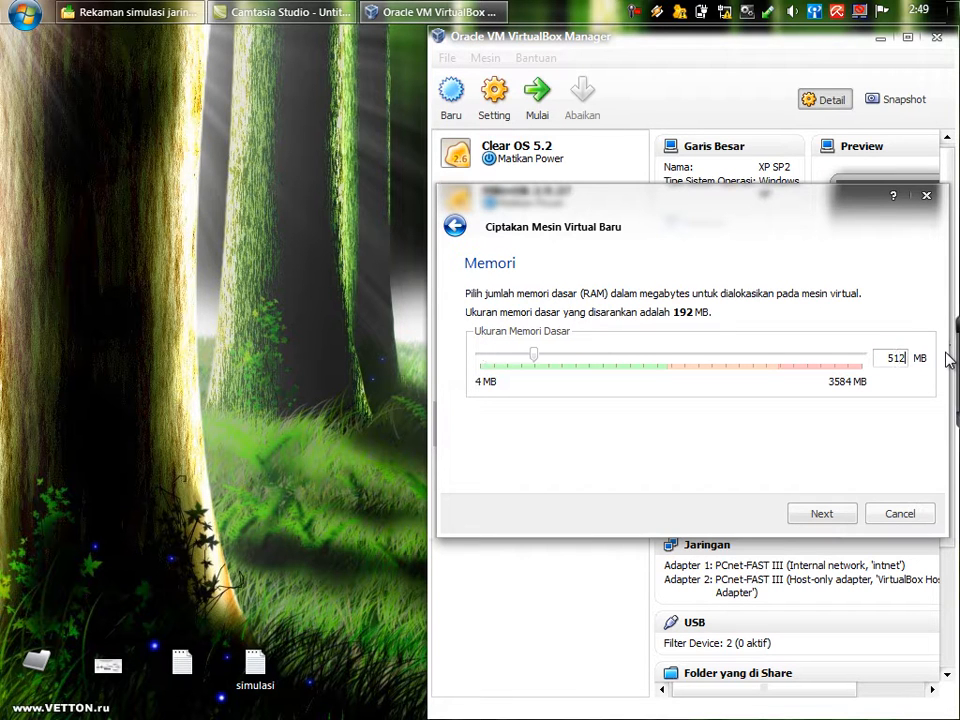
pyautogui.click(825, 516)
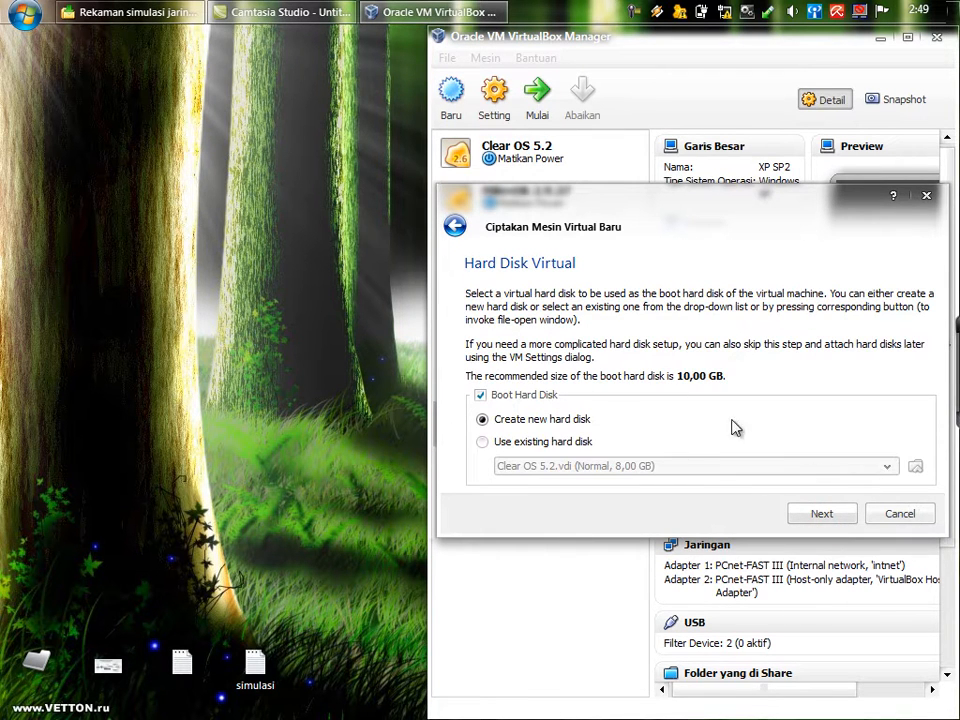
# Step: Create a new dynamically expanding 5,00 GB hard disk and finish creating the machine
pyautogui.moveTo(552, 376); pyautogui.dragTo(705, 400)
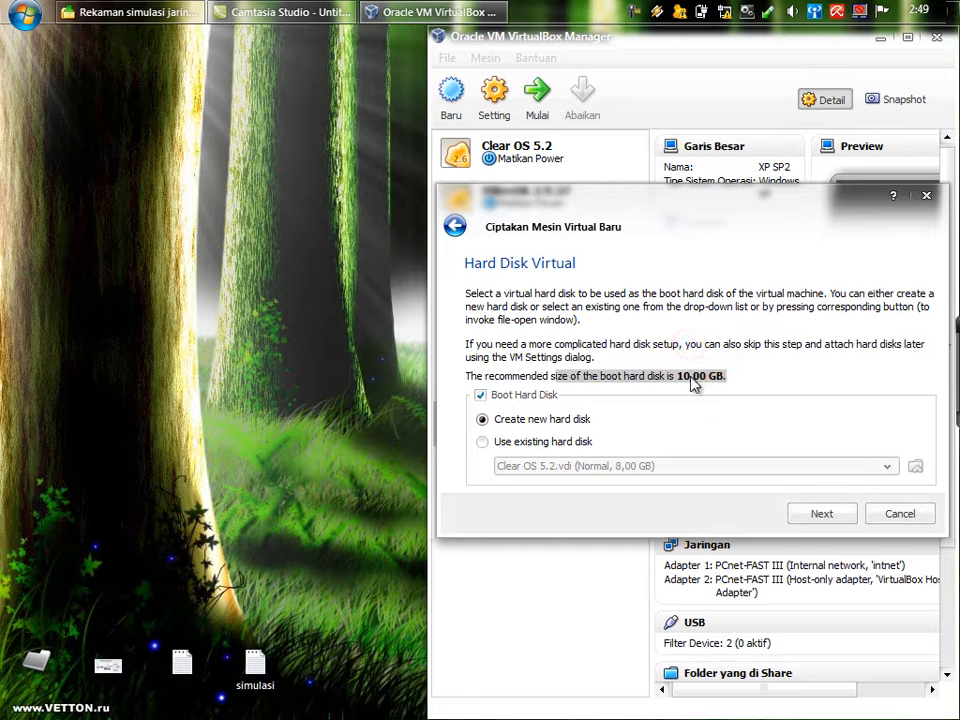
pyautogui.click(690, 378)
pyautogui.click(818, 515)
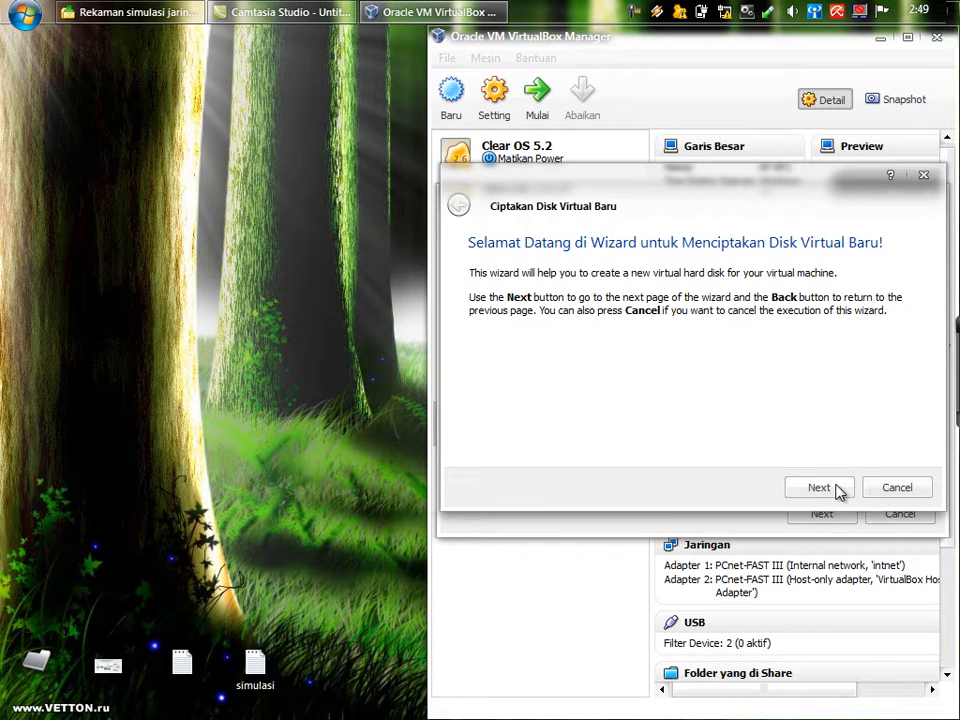
pyautogui.click(820, 488)
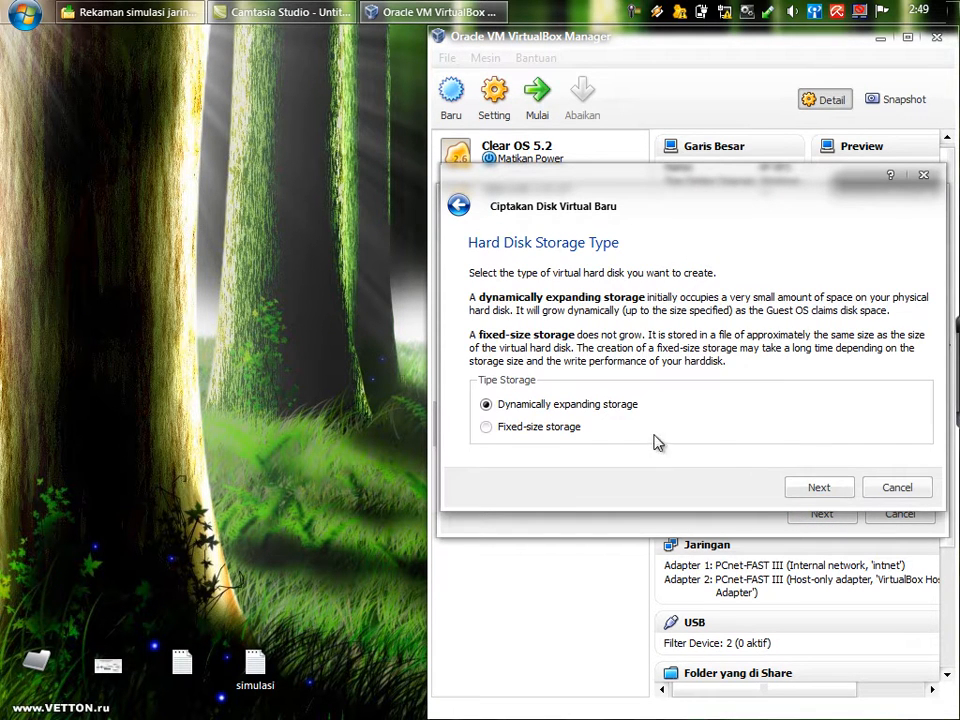
pyautogui.click(817, 488)
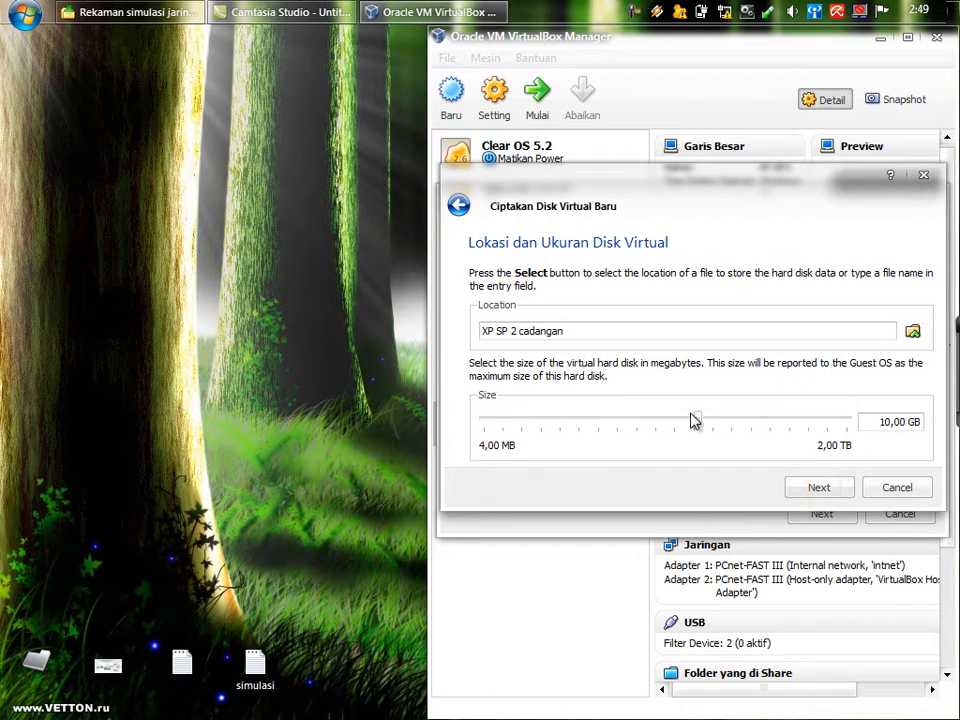
pyautogui.click(884, 421)
pyautogui.press('BackSpace')
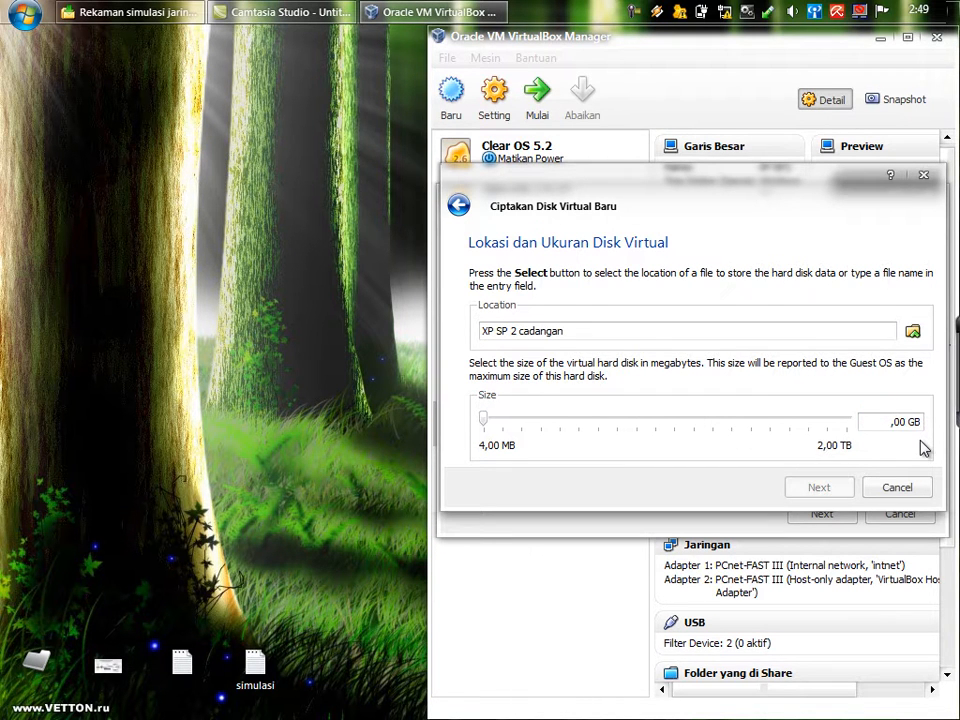
pyautogui.write('5')
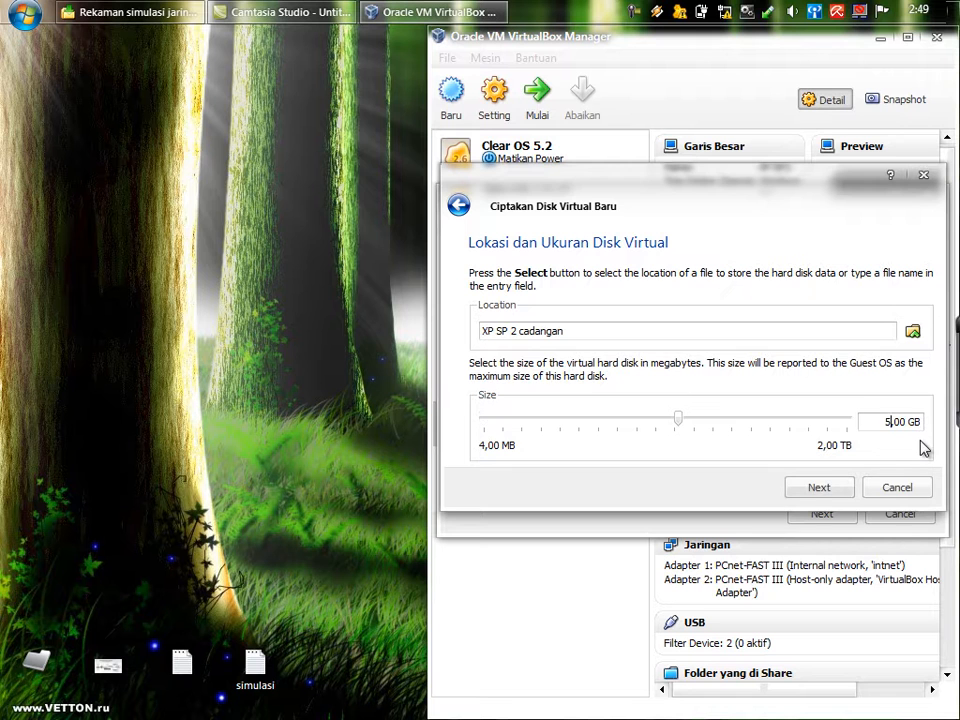
pyautogui.click(822, 491)
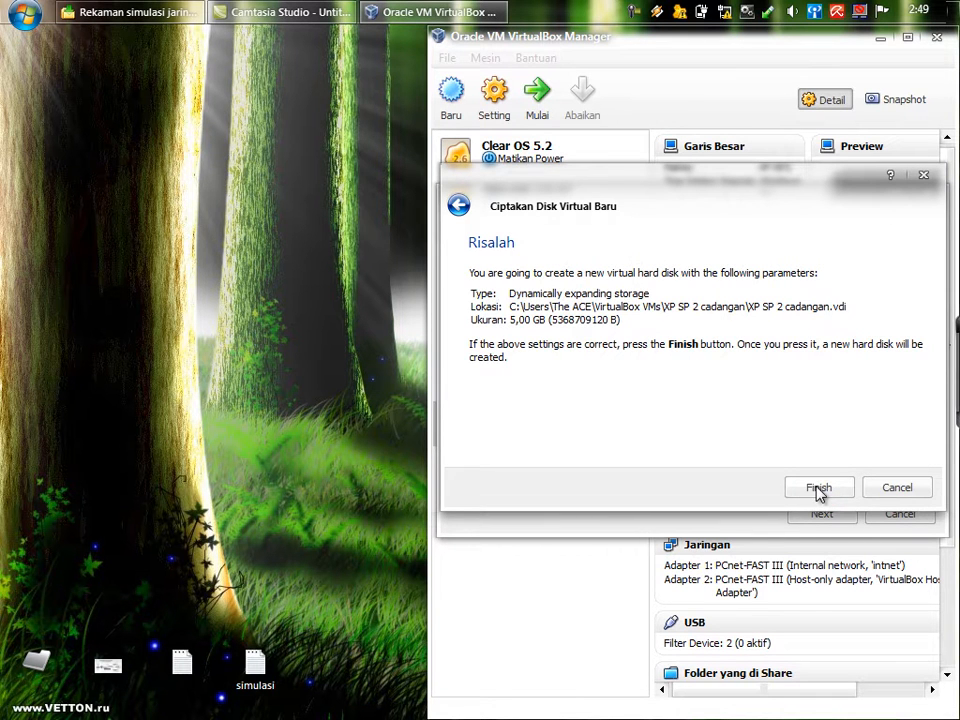
pyautogui.click(818, 489)
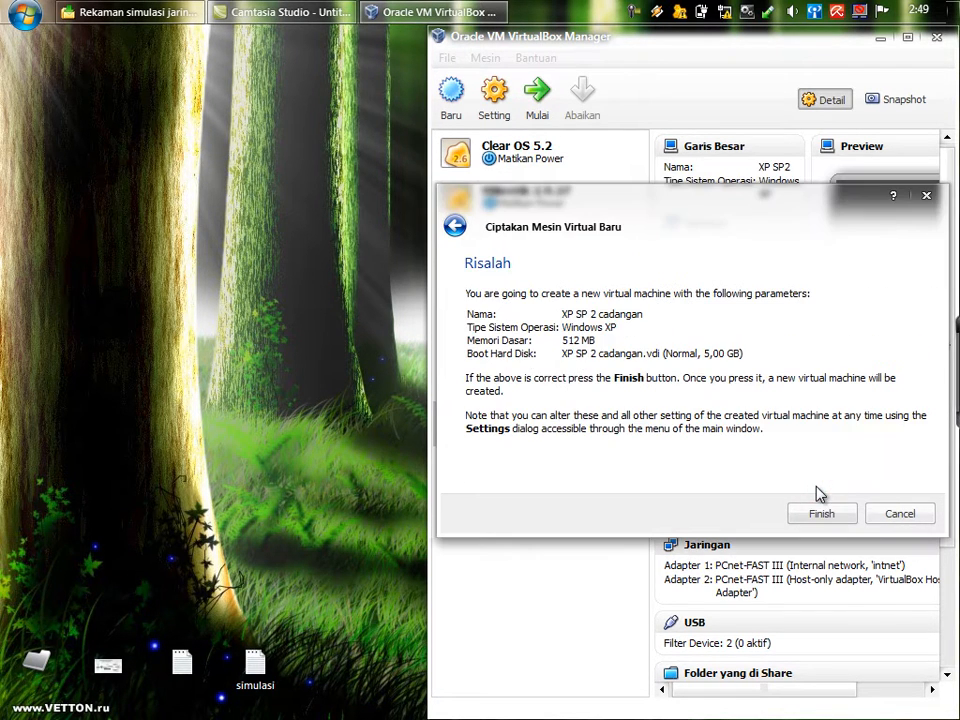
pyautogui.click(822, 513)
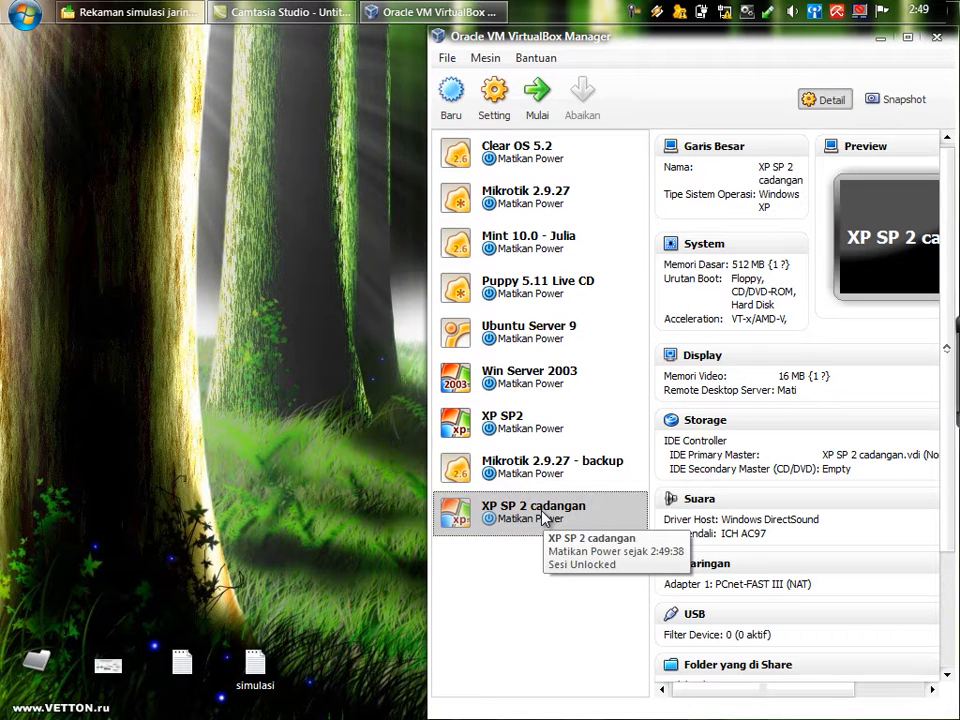
pyautogui.click(485, 100)
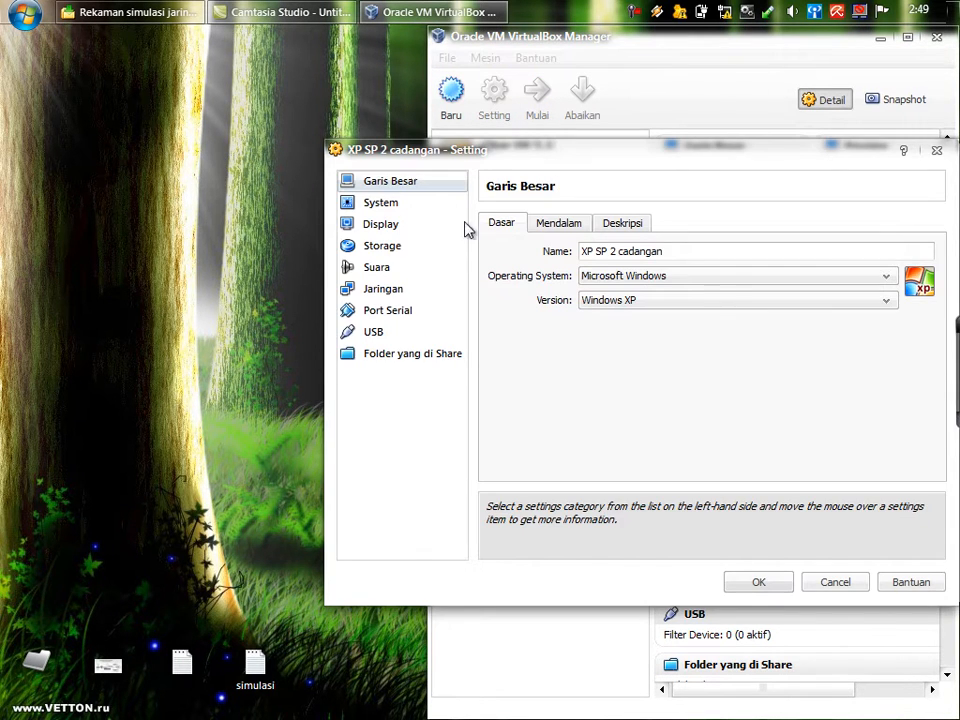
# Step: Inspect the network diagram's XP SP 2 DHCP client in Photo Viewer, then show the Jaringan settings
pyautogui.doubleClick(108, 663)
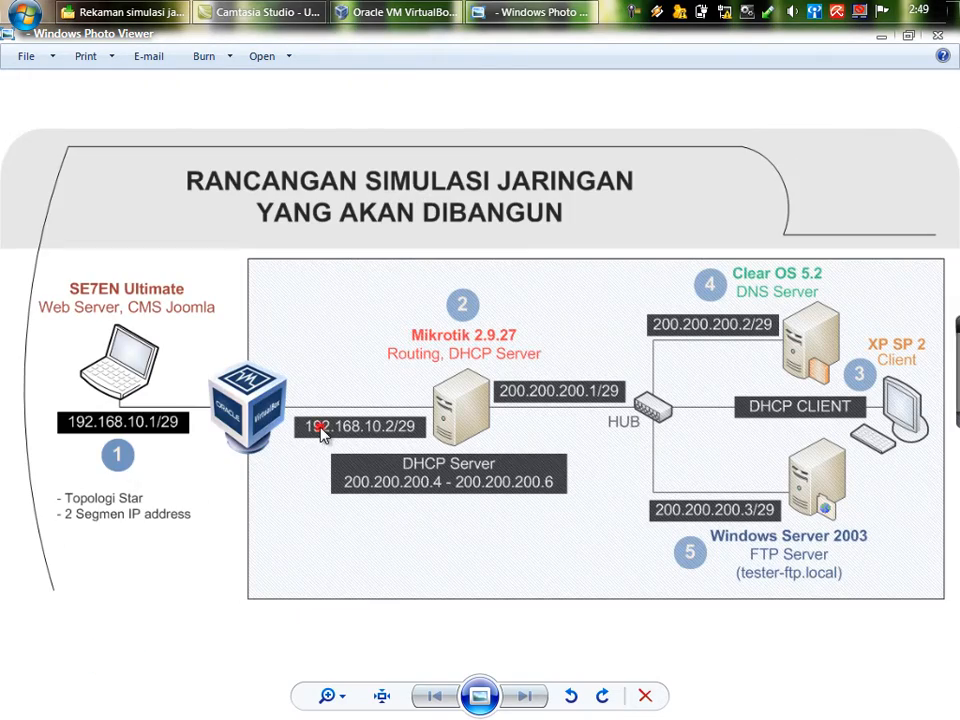
pyautogui.scroll(4, 320, 427)
pyautogui.moveTo(320, 427); pyautogui.dragTo(405, 394)
pyautogui.moveTo(345, 441); pyautogui.dragTo(745, 408)
pyautogui.moveTo(827, 366); pyautogui.dragTo(30, 321)
pyautogui.moveTo(692, 377); pyautogui.dragTo(350, 391)
pyautogui.moveTo(654, 399)
pyautogui.mouseDown()
pyautogui.moveTo(643, 403)
pyautogui.moveTo(640, 386)
pyautogui.mouseUp()
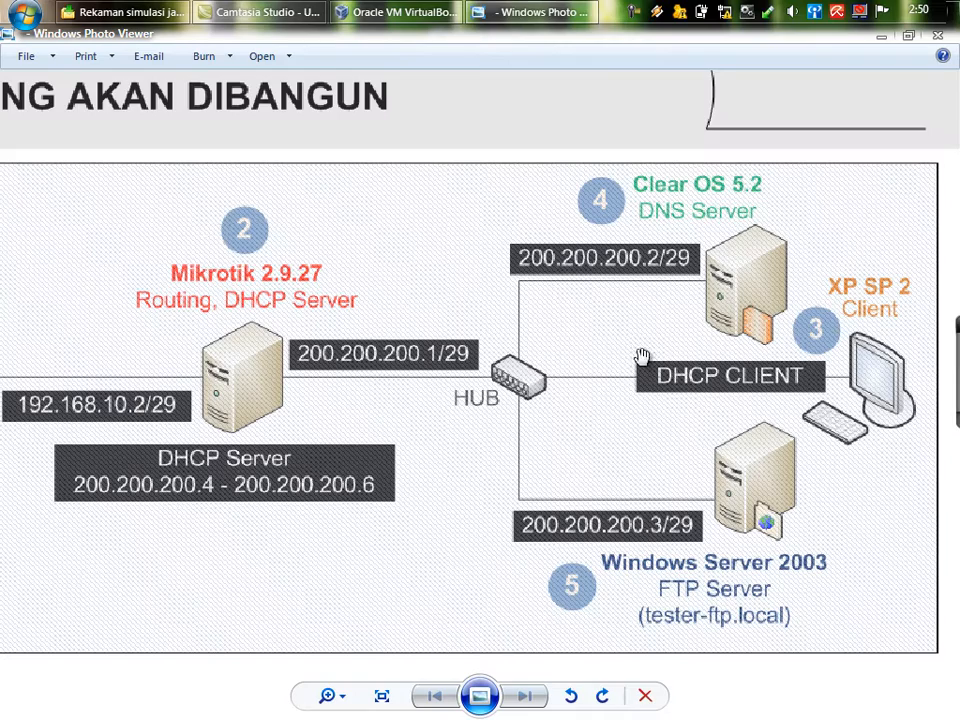
pyautogui.scroll(-1, 643, 365)
pyautogui.moveTo(256, 352); pyautogui.dragTo(696, 392)
pyautogui.moveTo(818, 420); pyautogui.dragTo(388, 380)
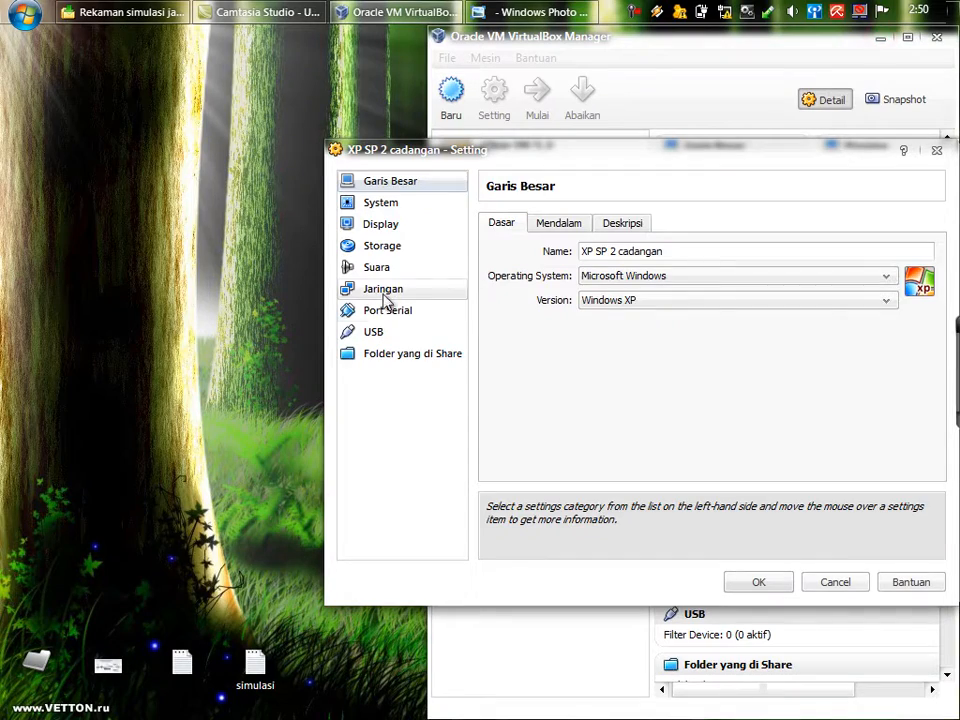
pyautogui.click(384, 290)
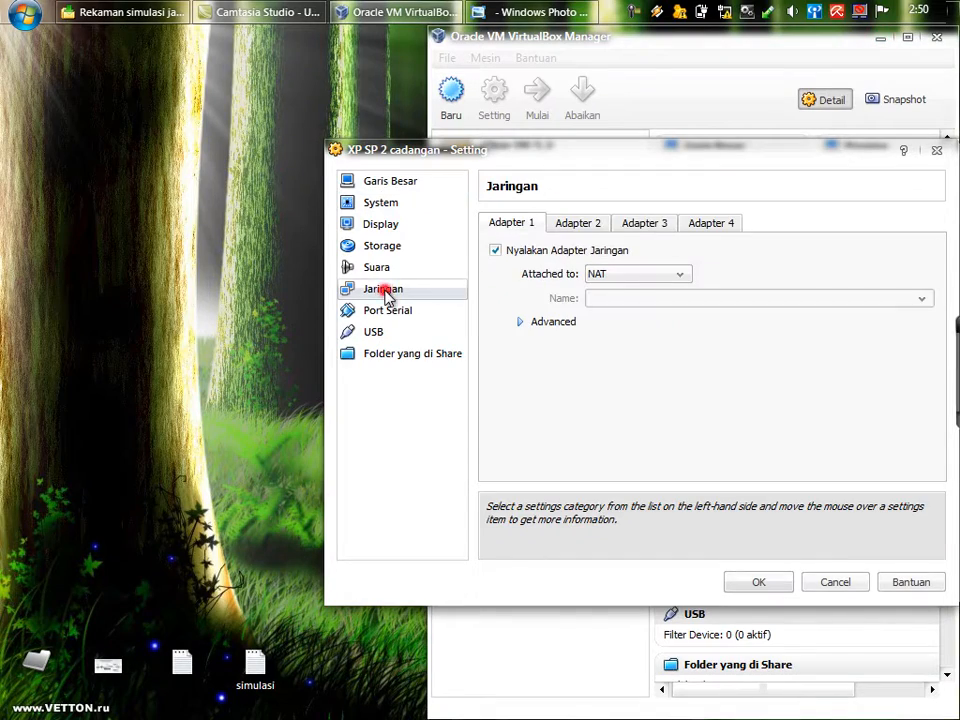
# Step: Review adapters 2–4, then attach Adapter 1 to the internal network 'intnet'
pyautogui.click(578, 223)
pyautogui.click(650, 224)
pyautogui.click(533, 227)
pyautogui.click(572, 222)
pyautogui.click(647, 222)
pyautogui.click(718, 222)
pyautogui.click(503, 223)
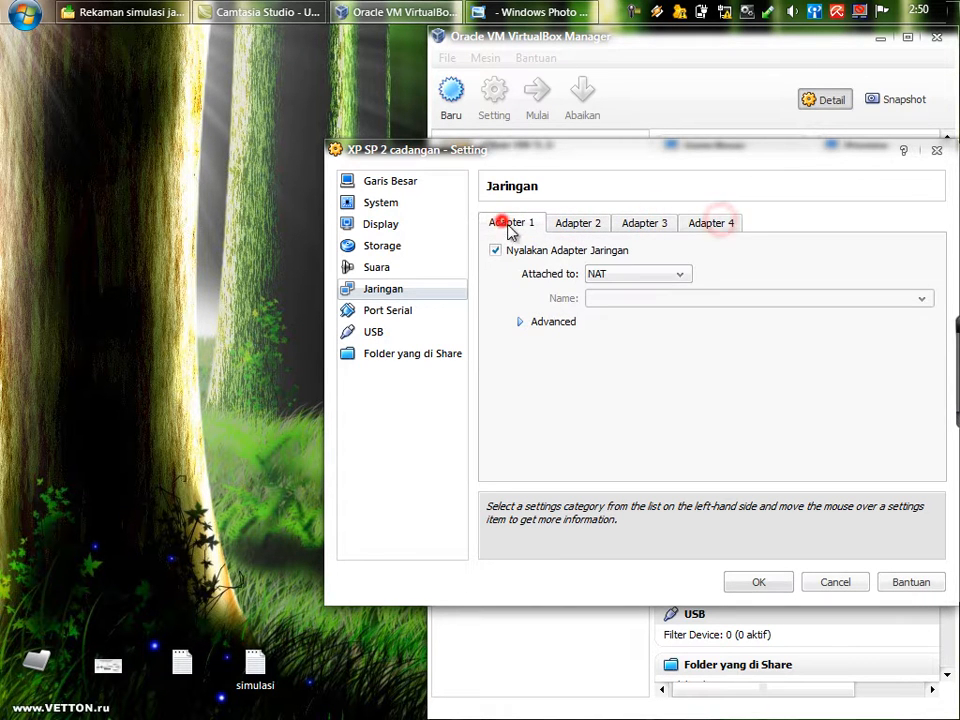
pyautogui.click(623, 274)
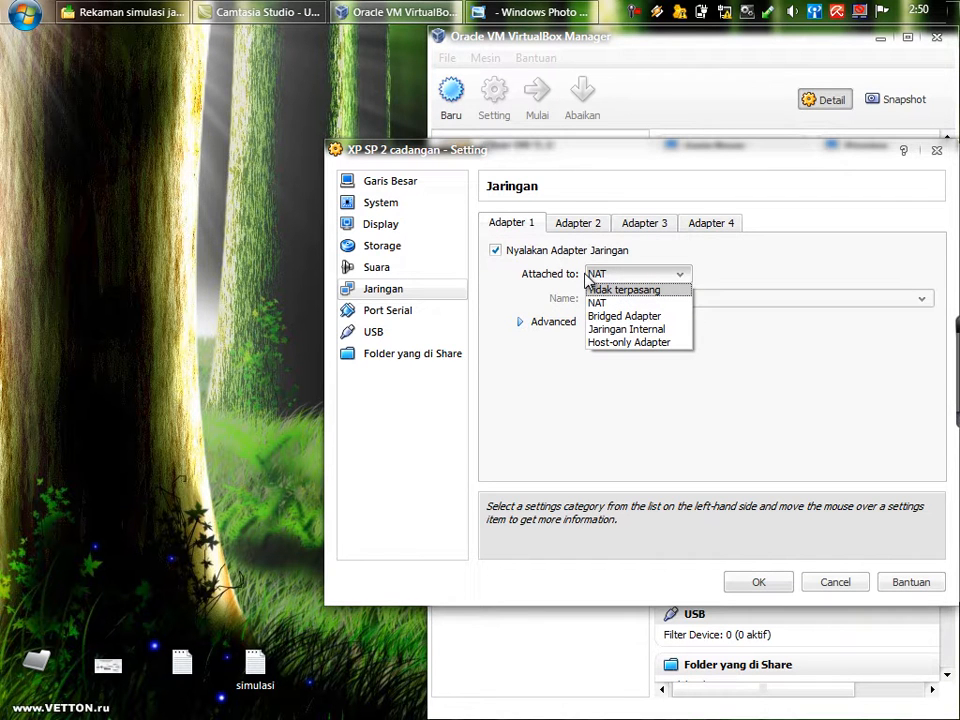
pyautogui.click(651, 330)
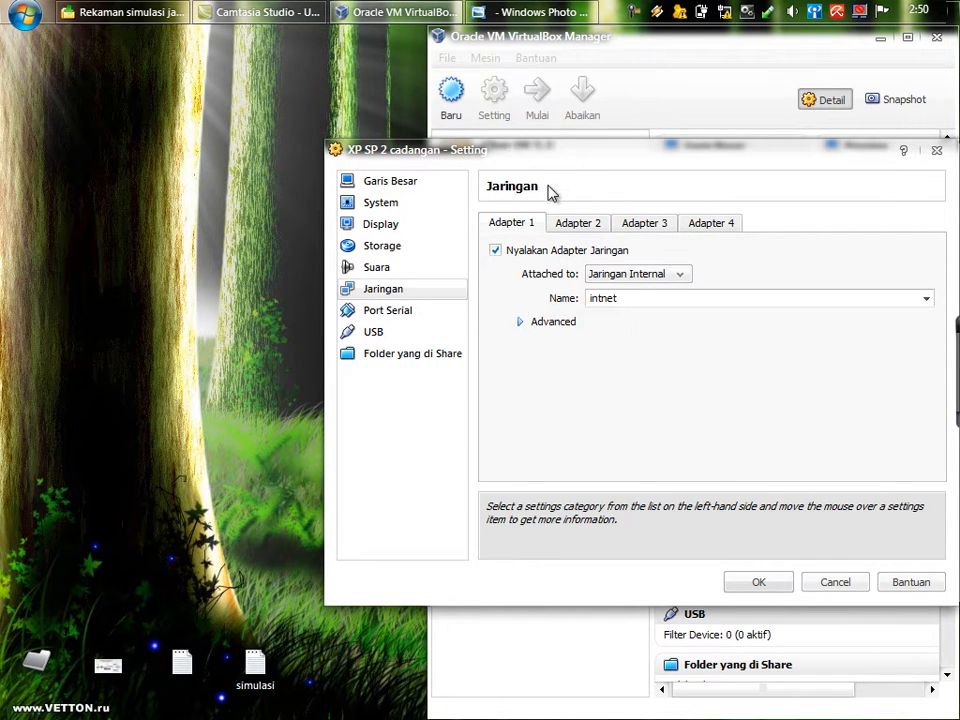
# Step: Set video memory to 32 MB and save the settings
pyautogui.click(416, 227)
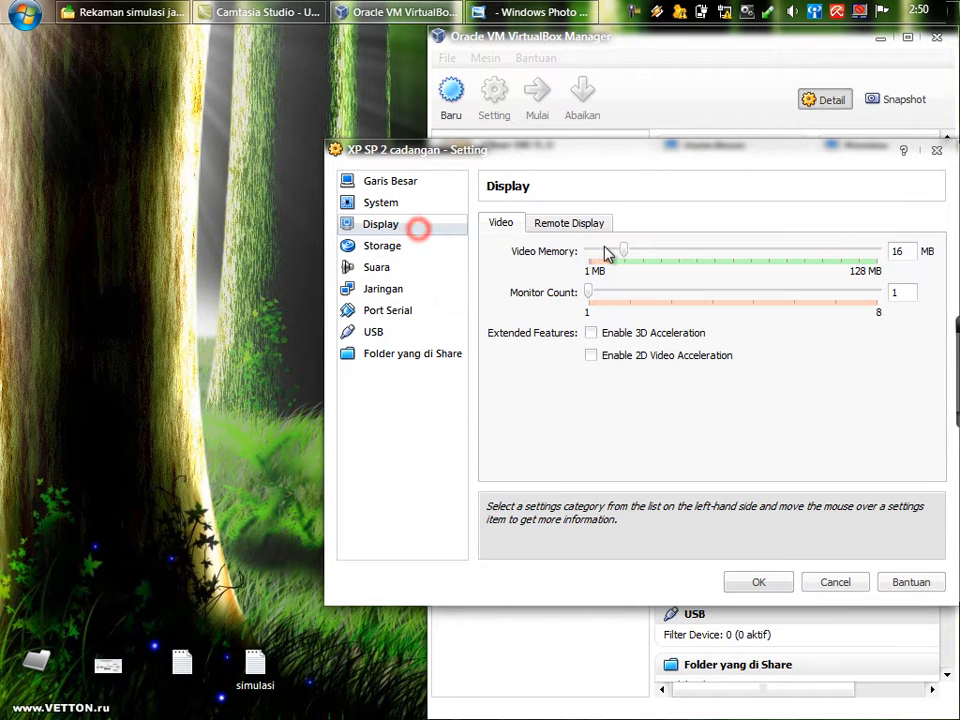
pyautogui.doubleClick(900, 252)
pyautogui.write('32')
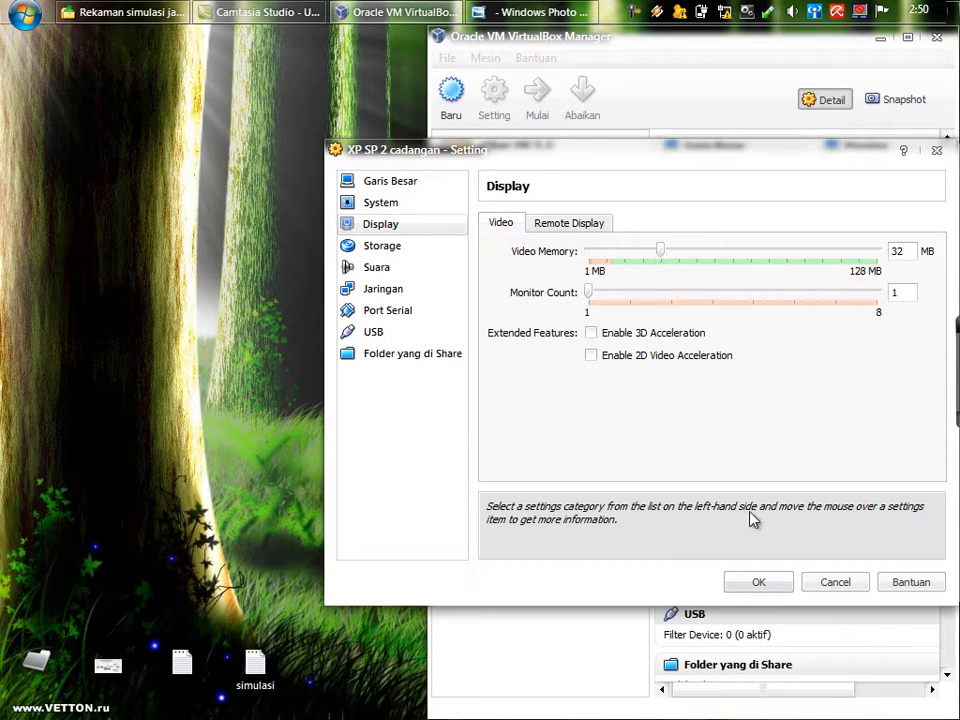
pyautogui.click(757, 583)
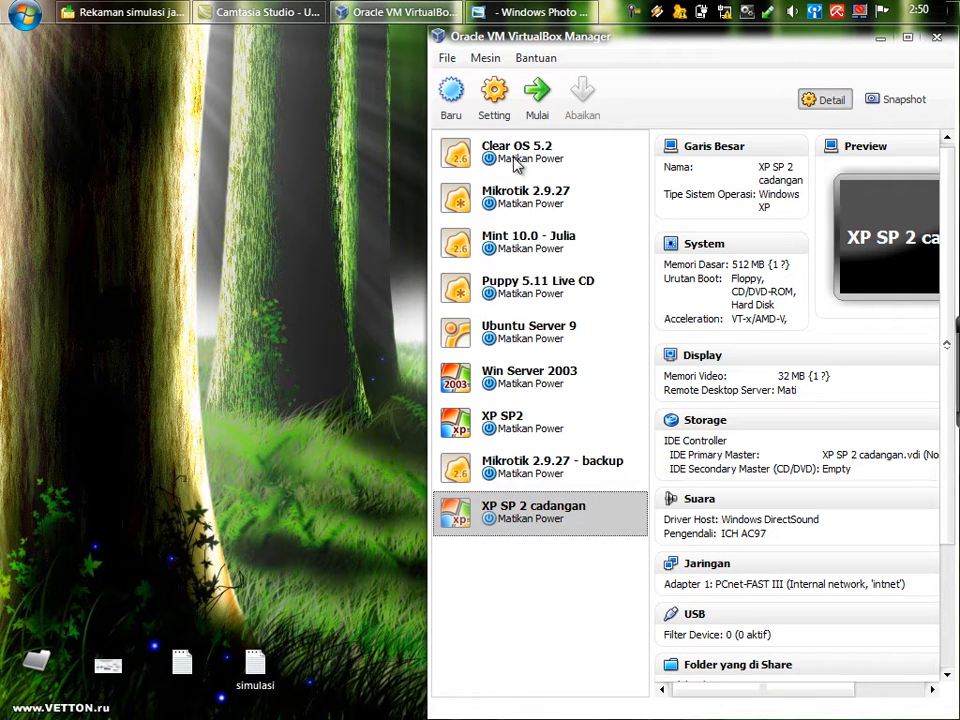
# Step: Attach the Windows XP SP2 image from G:\Image Virtual Drive to the CD/DVD drive
pyautogui.click(494, 96)
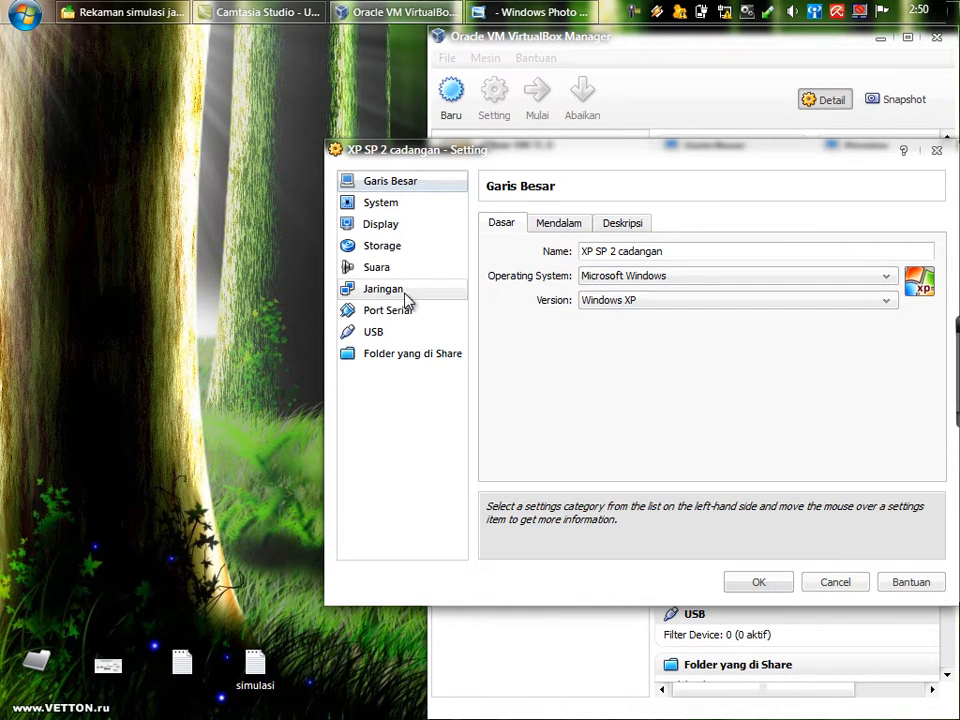
pyautogui.click(382, 246)
pyautogui.click(572, 266)
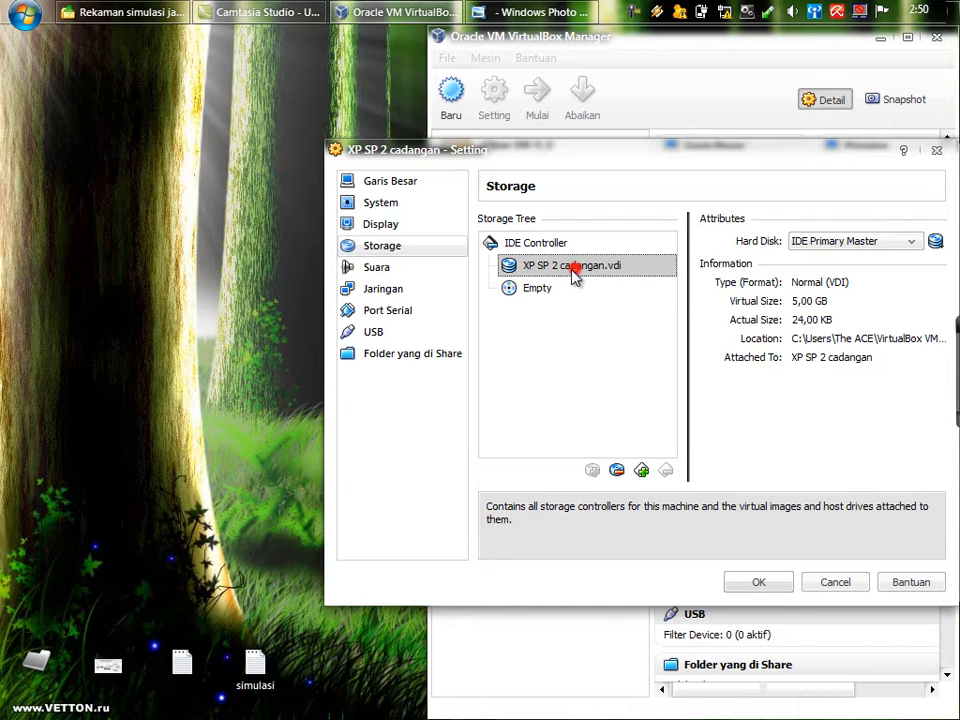
pyautogui.click(526, 288)
pyautogui.moveTo(691, 157); pyautogui.dragTo(681, 157)
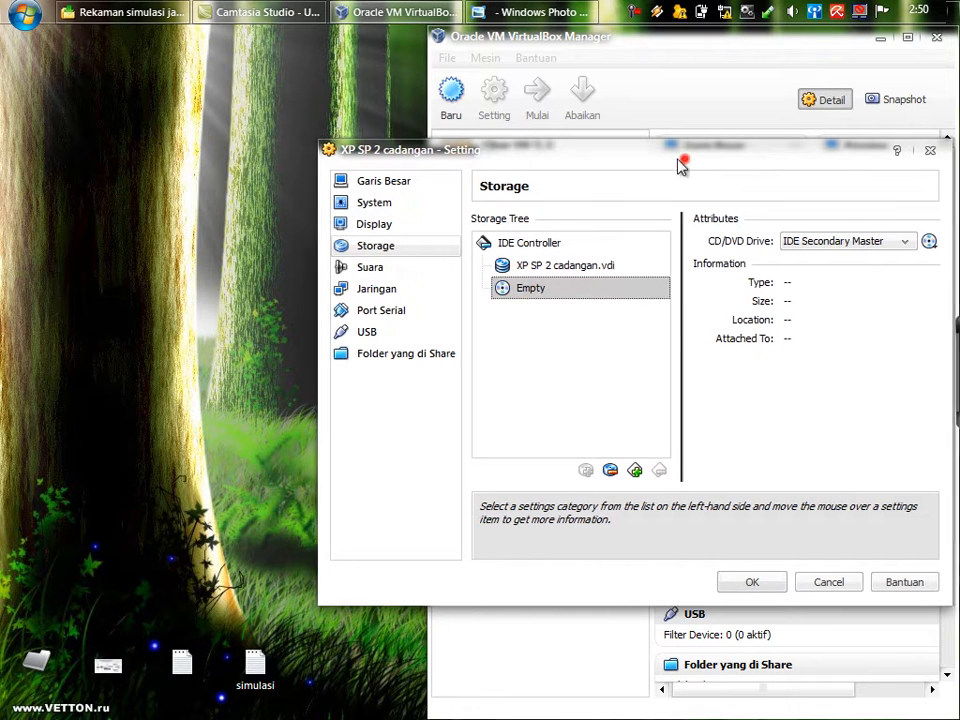
pyautogui.click(926, 242)
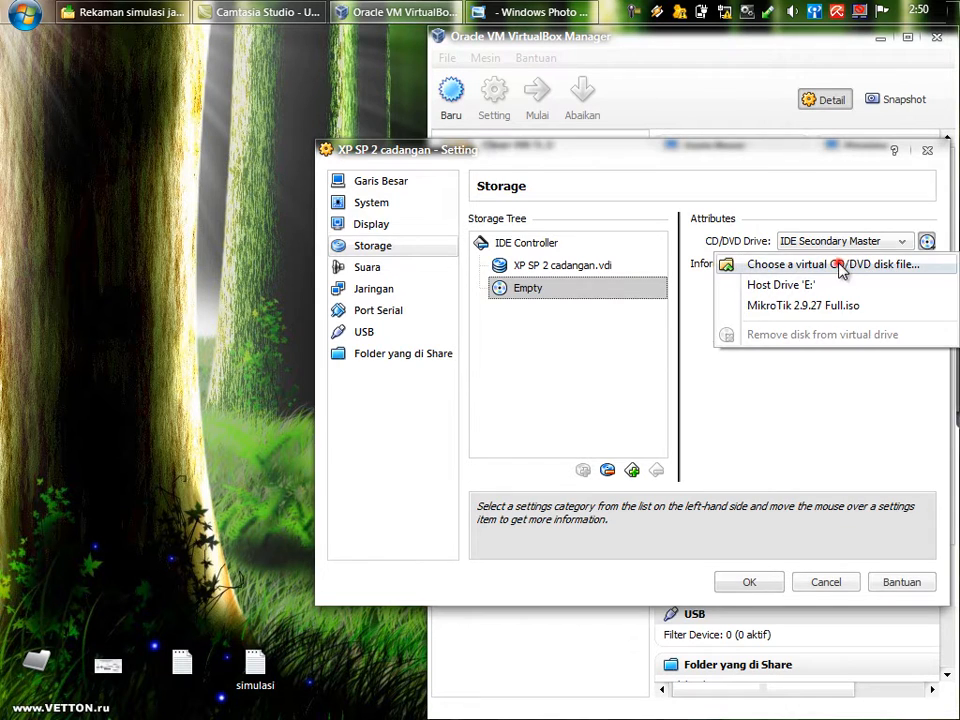
pyautogui.click(840, 264)
pyautogui.click(628, 386)
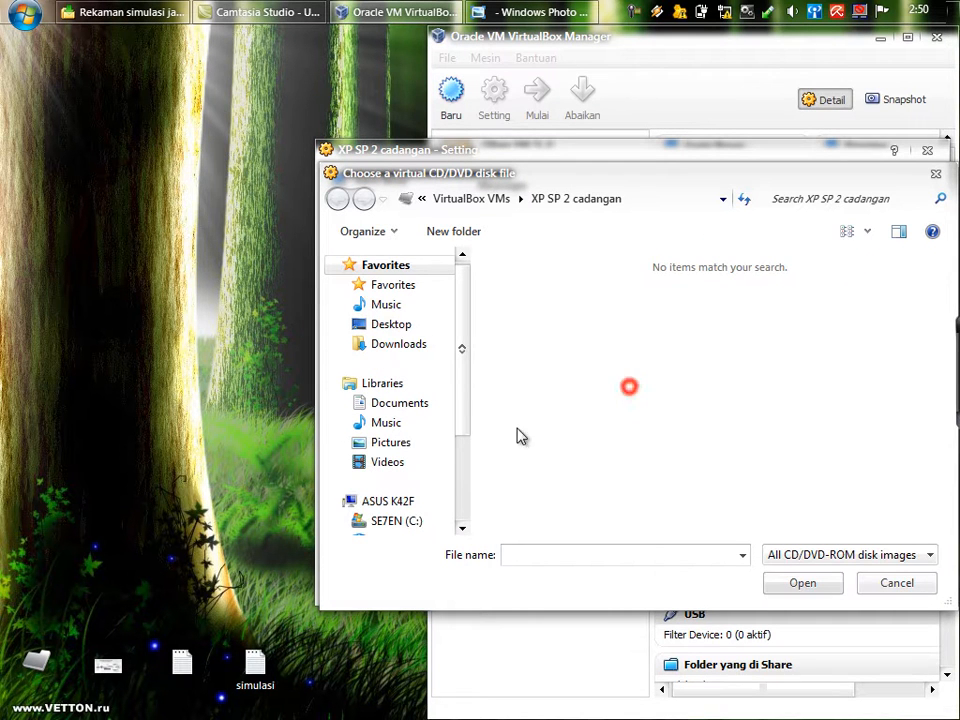
pyautogui.click(463, 486)
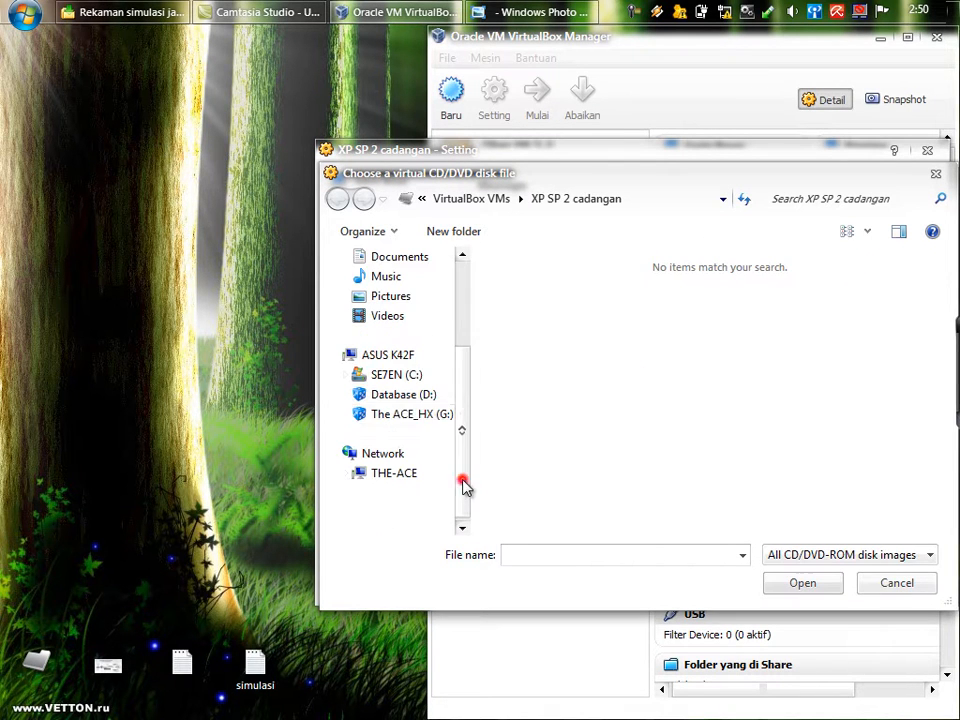
pyautogui.click(393, 416)
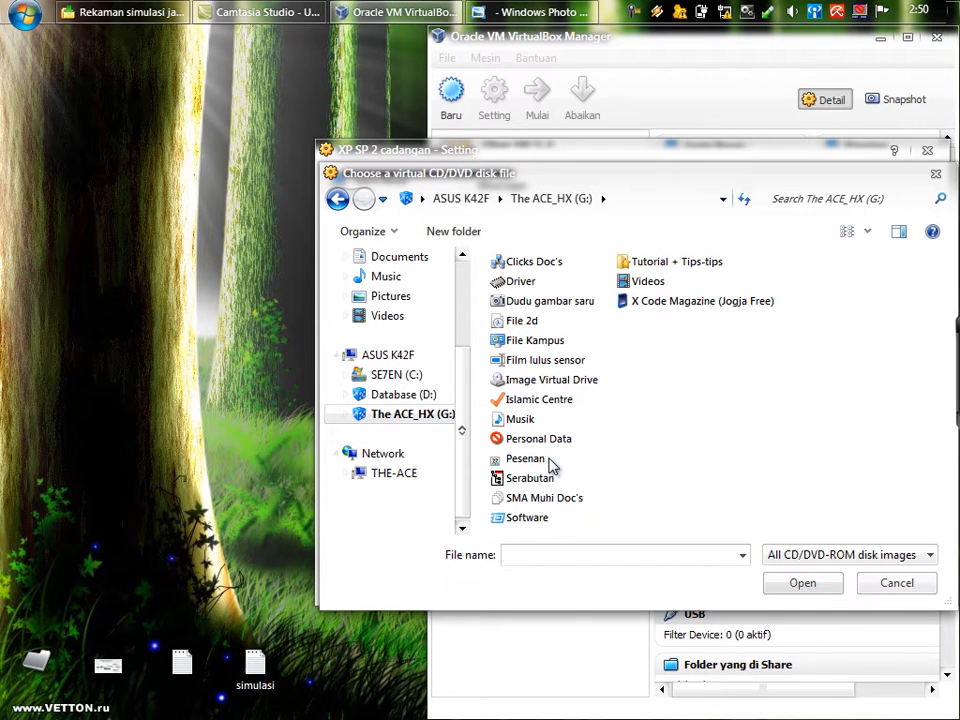
pyautogui.doubleClick(546, 385)
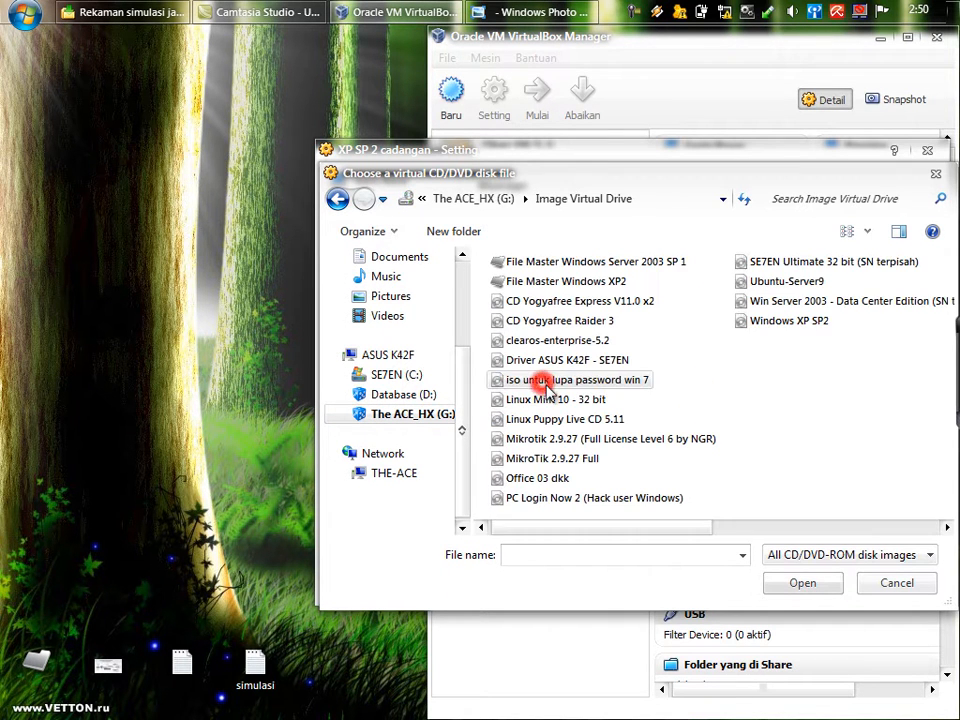
pyautogui.click(781, 320)
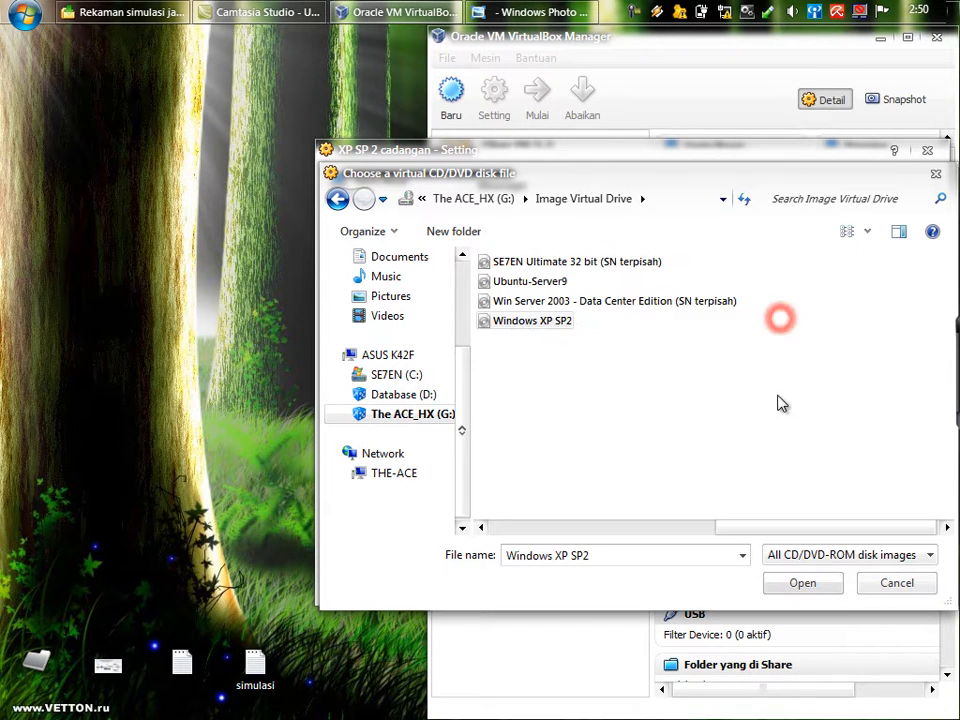
pyautogui.click(801, 584)
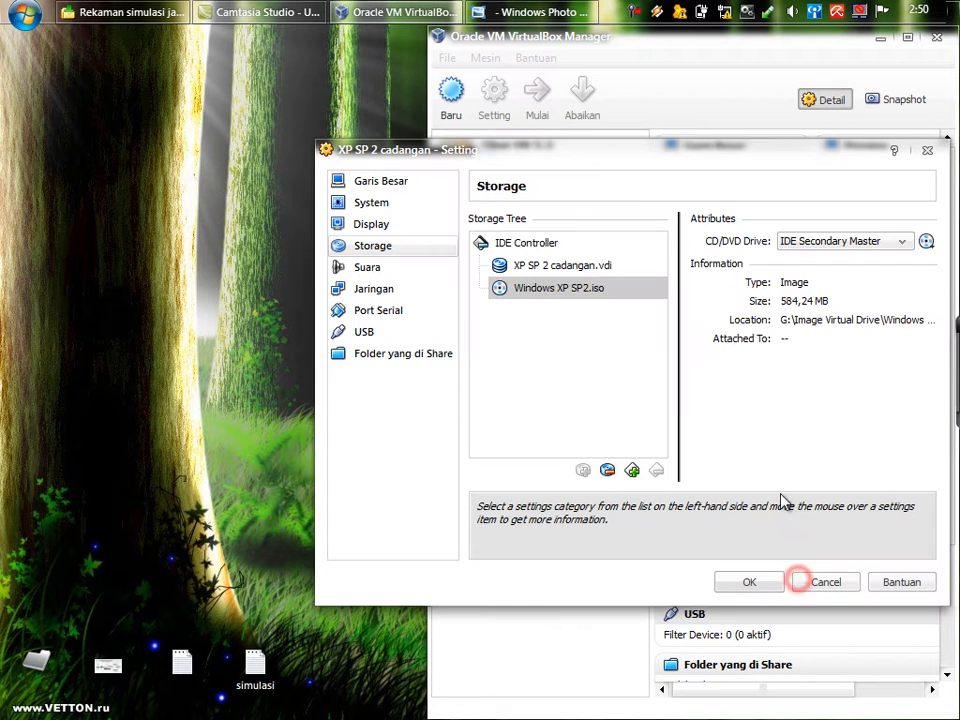
# Step: Set boot order to CD/DVD-ROM then Hard Disk with Floppy disabled, and save
pyautogui.click(378, 226)
pyautogui.click(379, 204)
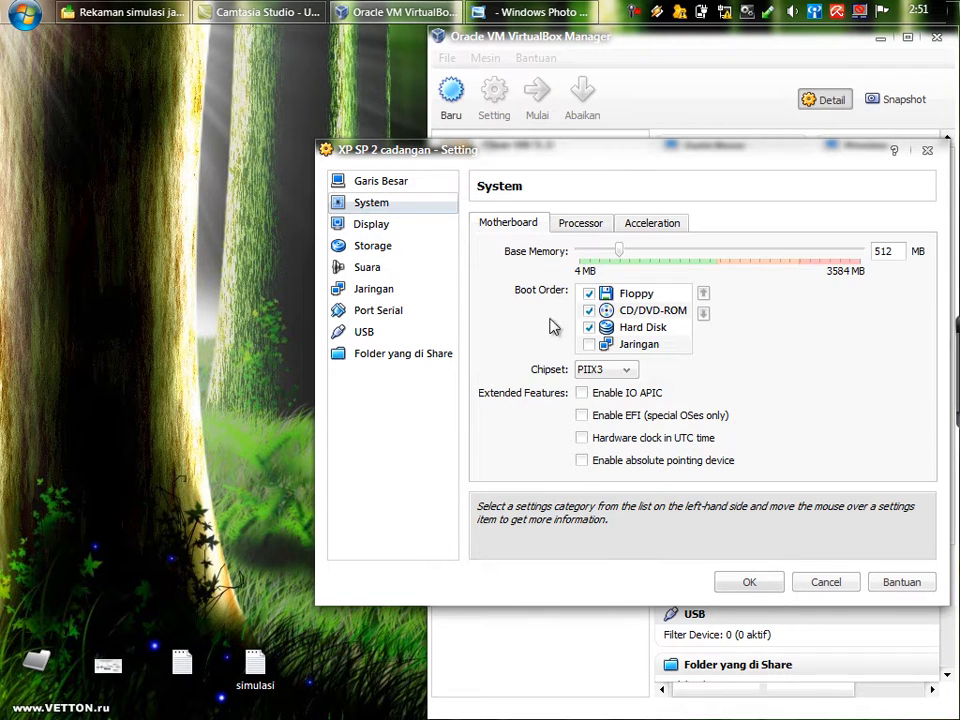
pyautogui.click(632, 292)
pyautogui.click(704, 314)
pyautogui.click(704, 314)
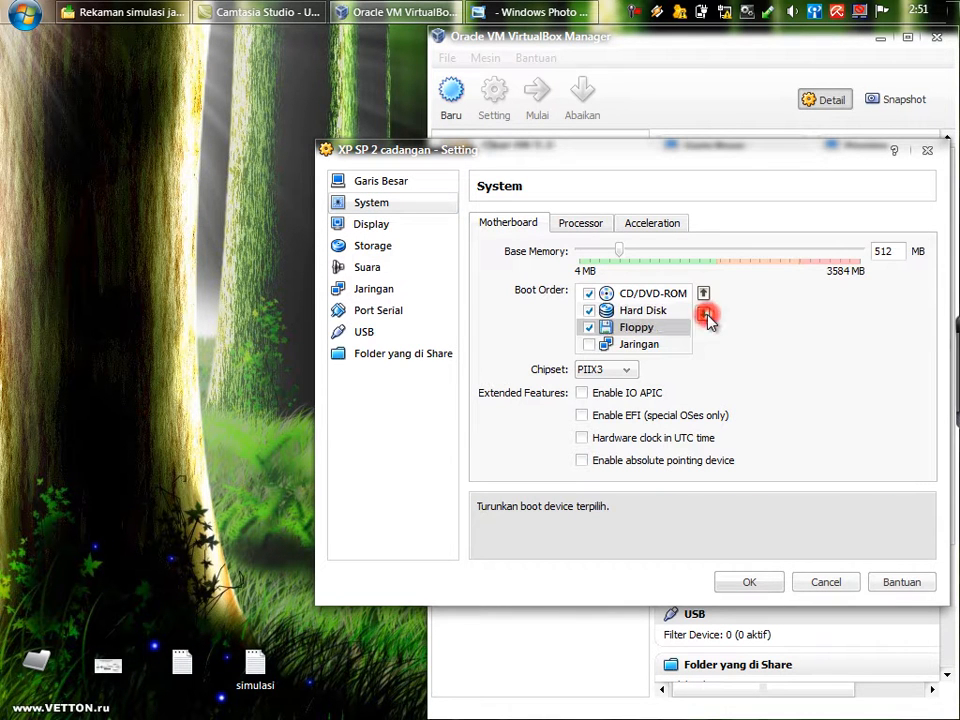
pyautogui.click(584, 328)
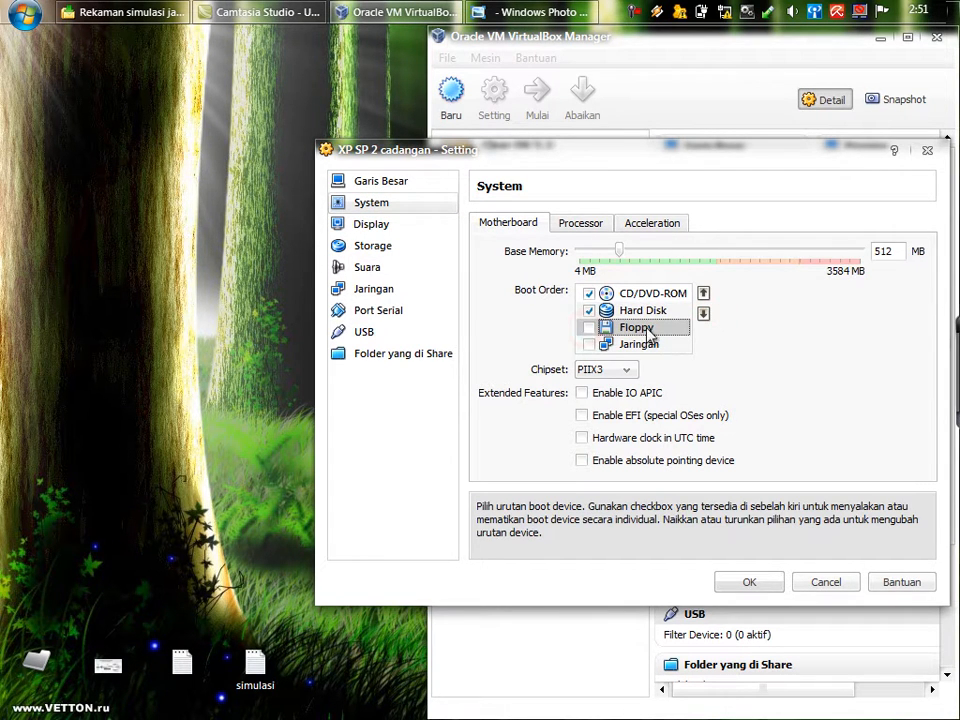
pyautogui.click(648, 293)
pyautogui.click(748, 584)
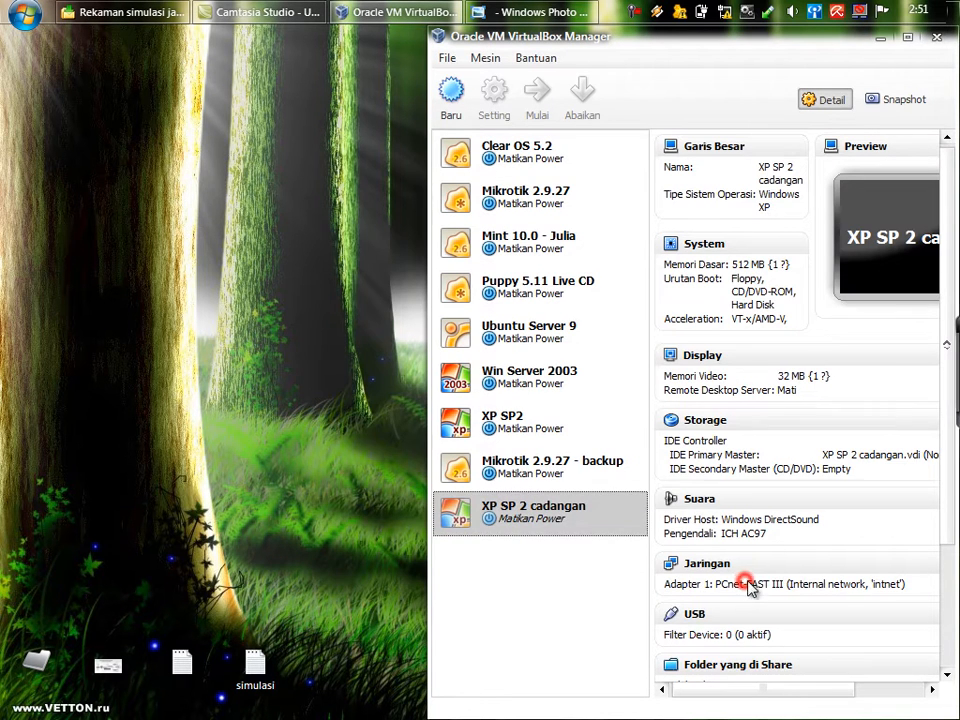
# Step: Start XP SP 2 cadangan and accept the switch to fullscreen mode
pyautogui.click(527, 514)
pyautogui.doubleClick(527, 514)
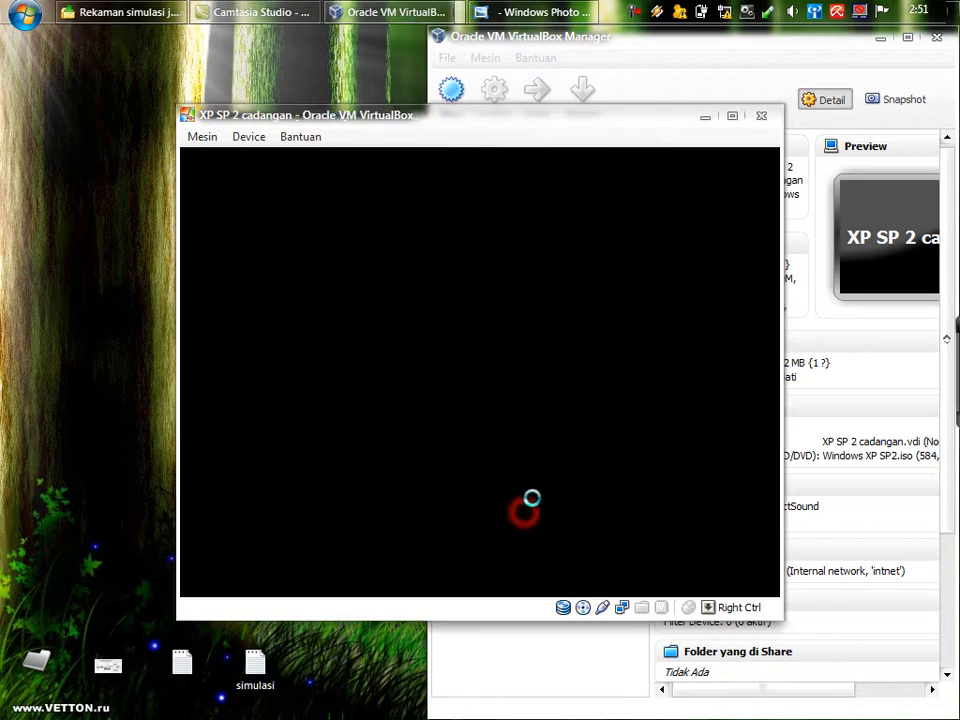
pyautogui.moveTo(427, 120); pyautogui.dragTo(412, 120)
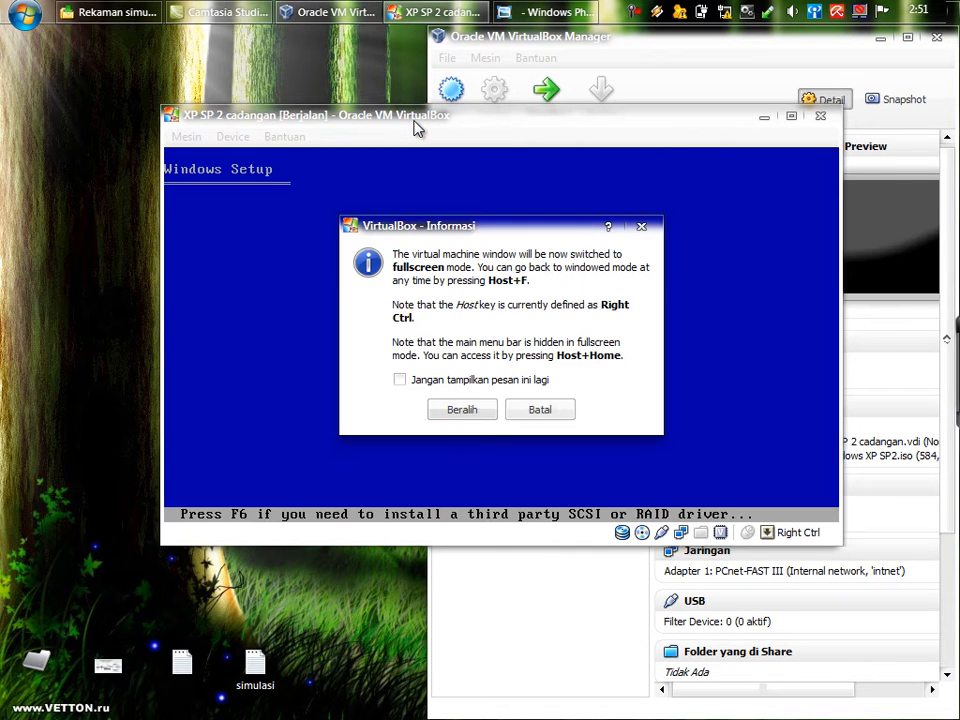
pyautogui.press('Return')
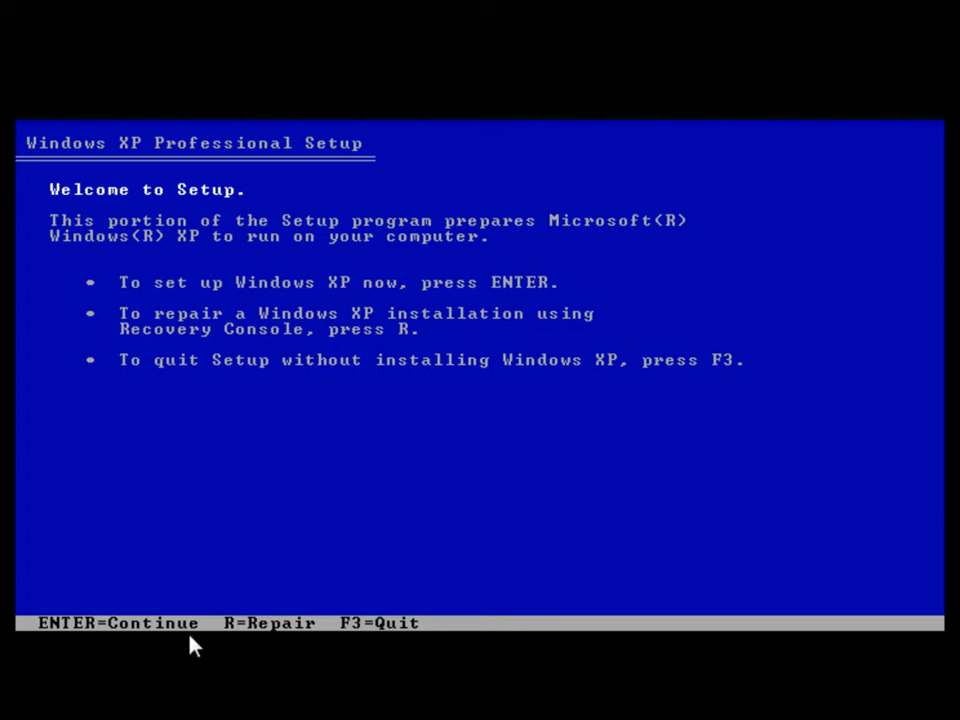
# Step: Agree to the XP licence with F8, create a 5107 MB C: partition, and highlight quick NTFS format
pyautogui.press('Return')
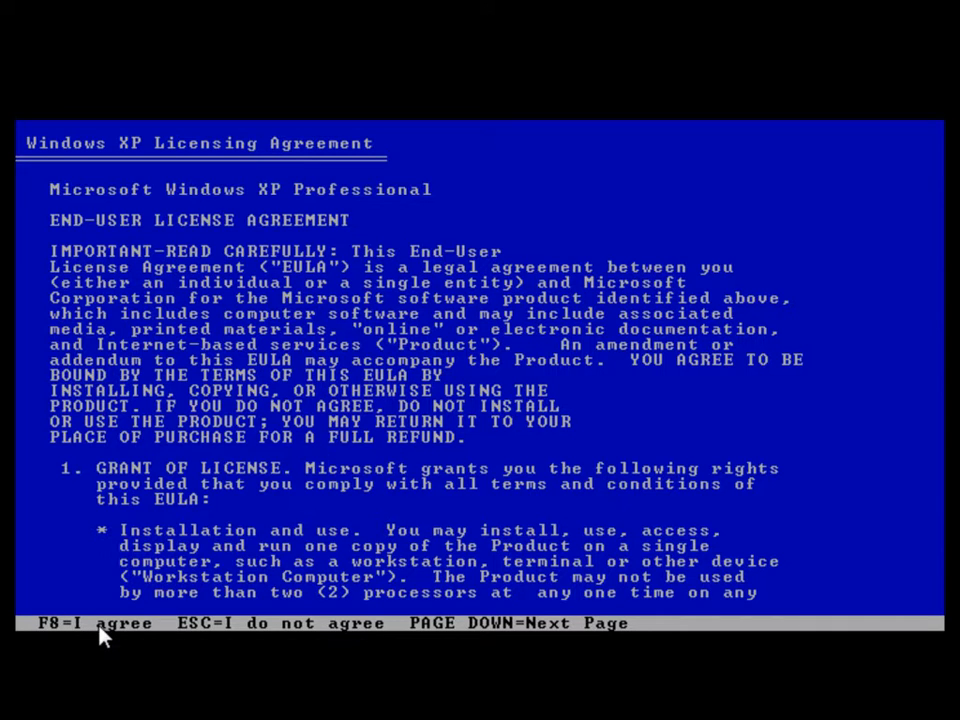
pyautogui.press('F8')
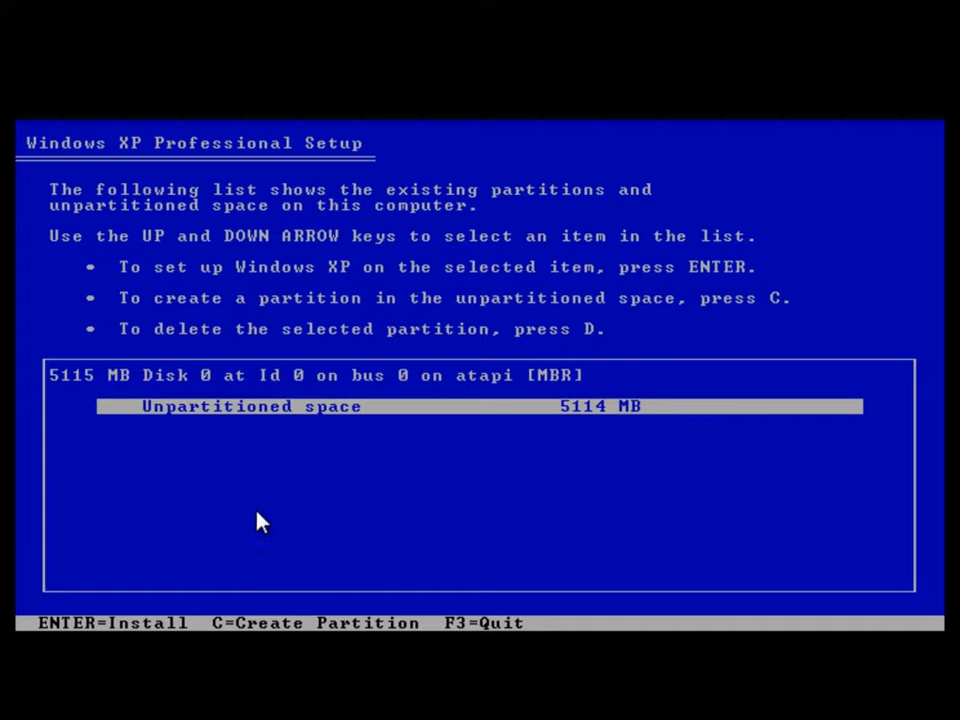
pyautogui.press('c')
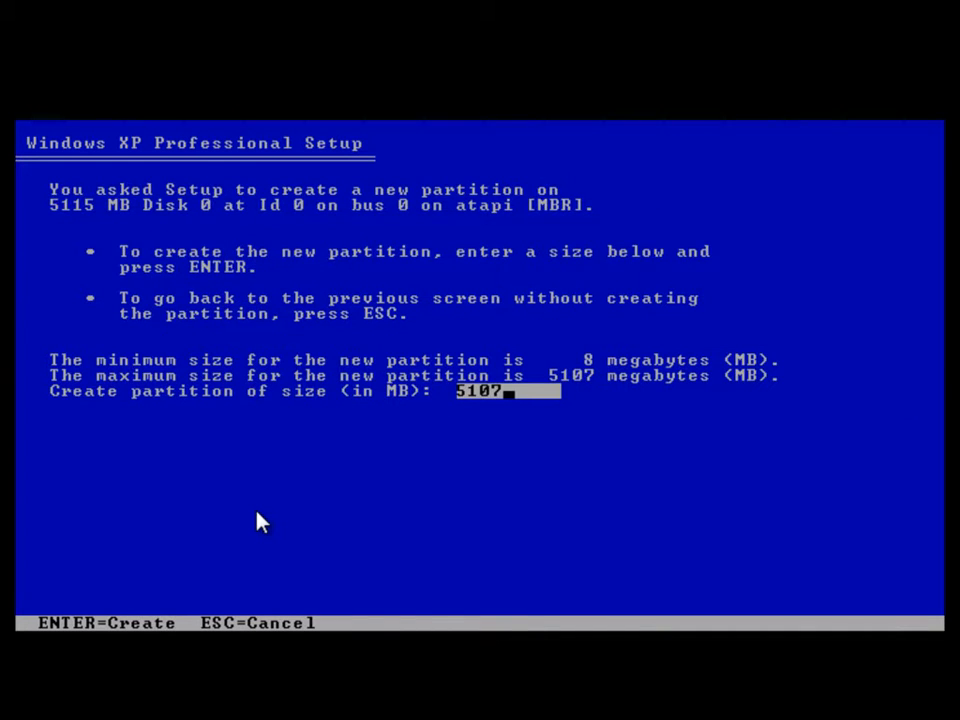
pyautogui.press('Return')
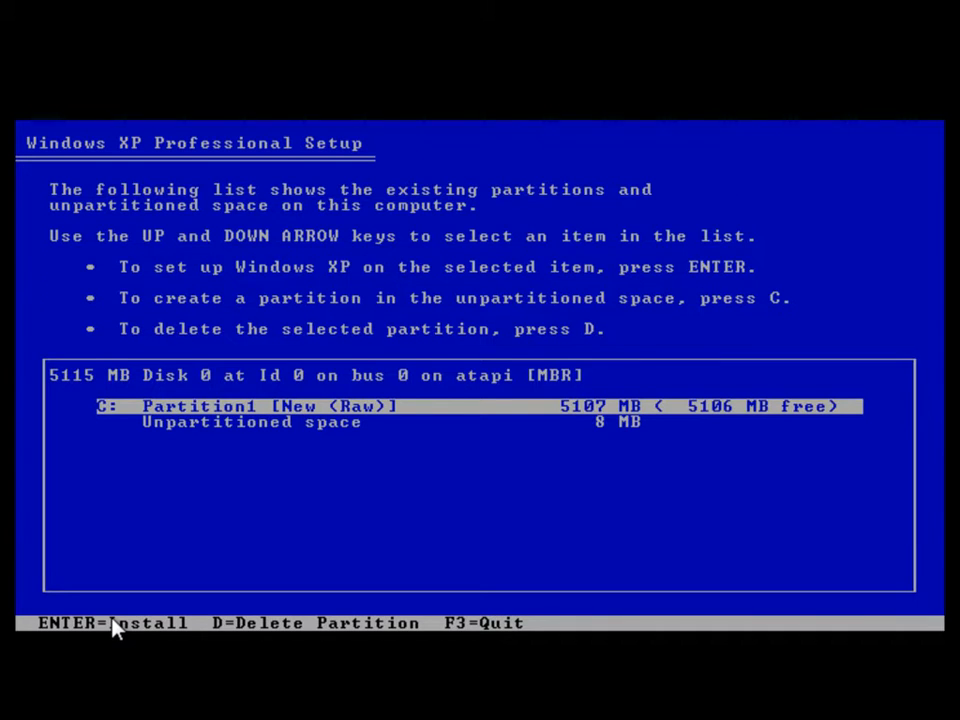
pyautogui.press('Return')
pyautogui.press('Up')
pyautogui.press('Up')
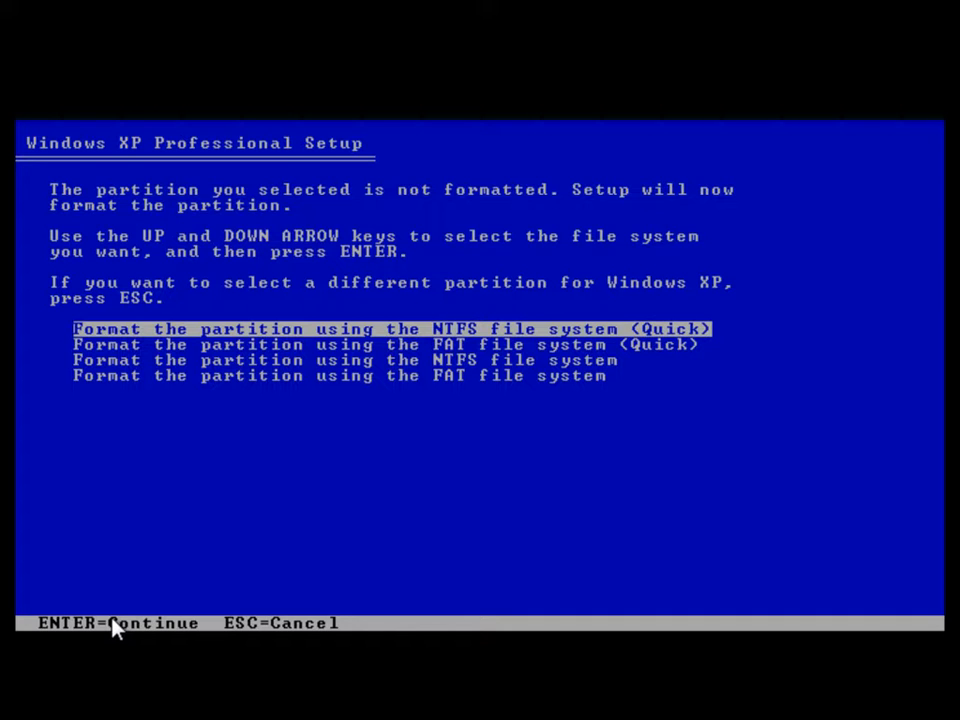
# Step: Format C: as NTFS (Quick), let Setup copy files, then restart the virtual machine
pyautogui.press('Return')
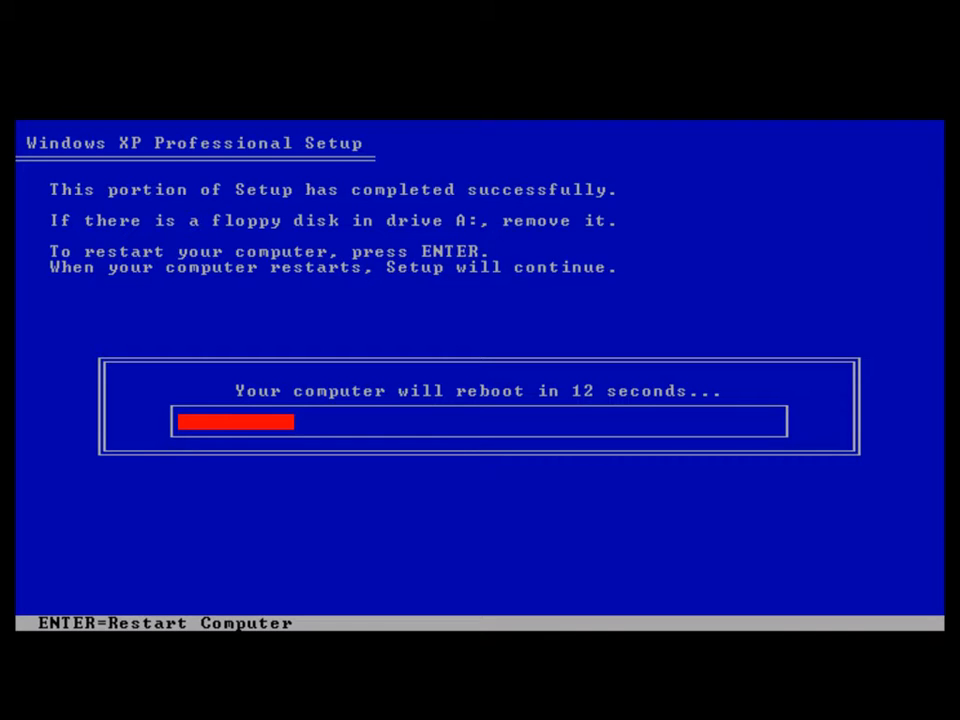
pyautogui.press('Return')
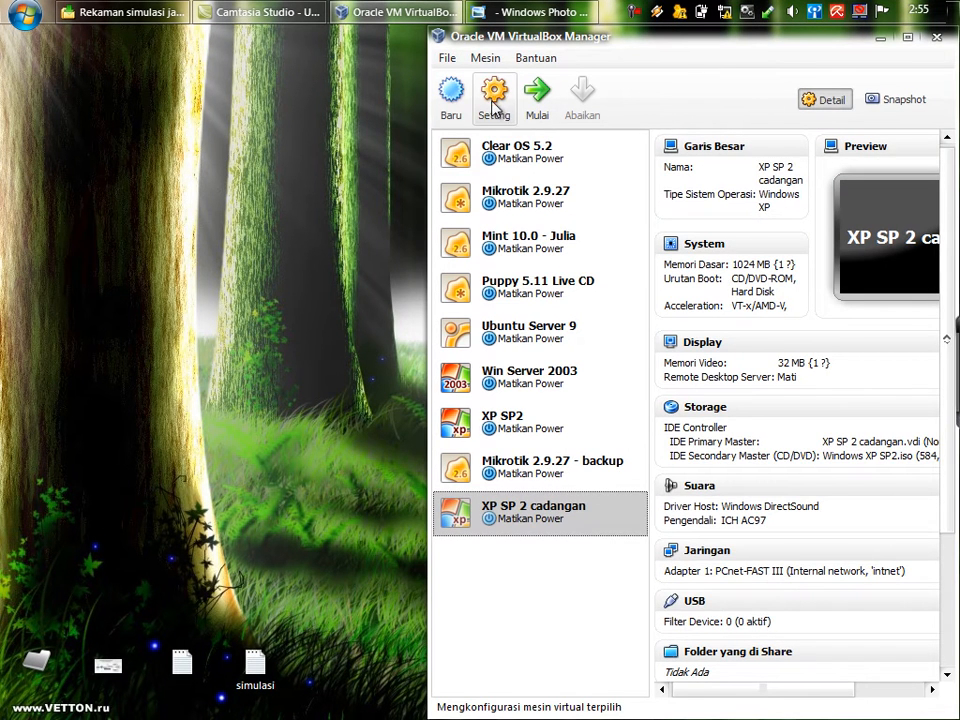
# Step: In System > Motherboard, move CD/DVD-ROM below Hard Disk, untick it, and save the settings
pyautogui.click(500, 100)
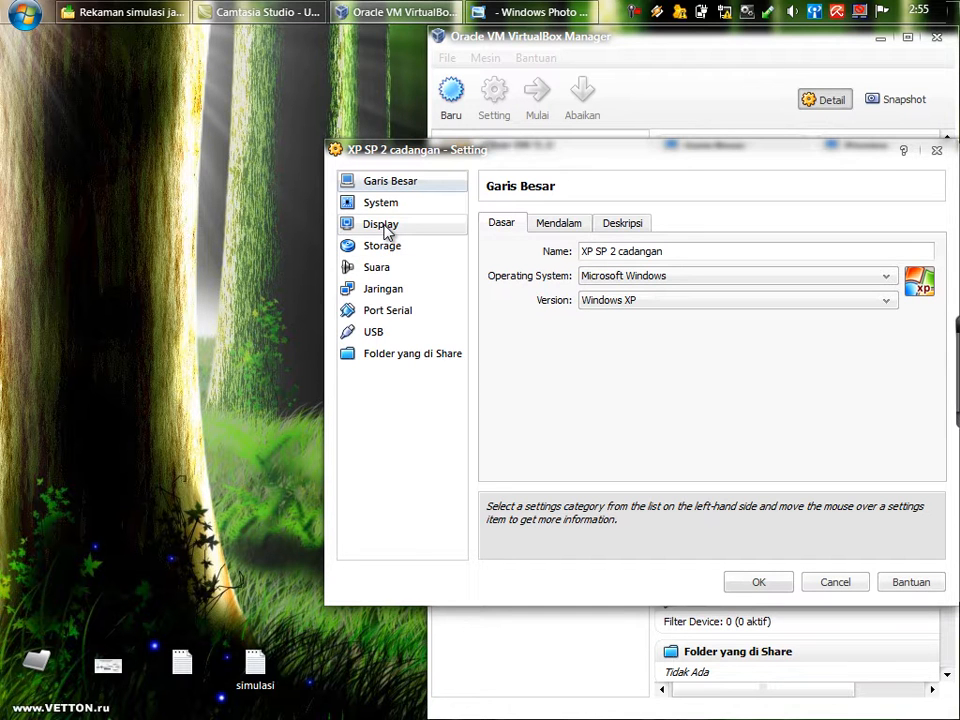
pyautogui.click(384, 245)
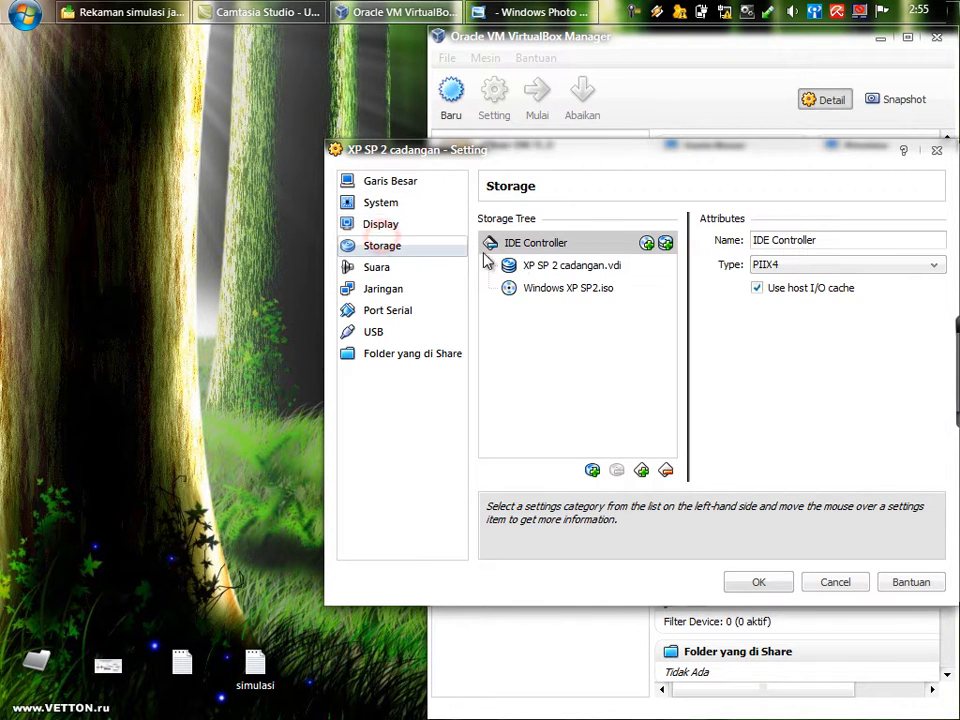
pyautogui.click(368, 203)
pyautogui.click(621, 292)
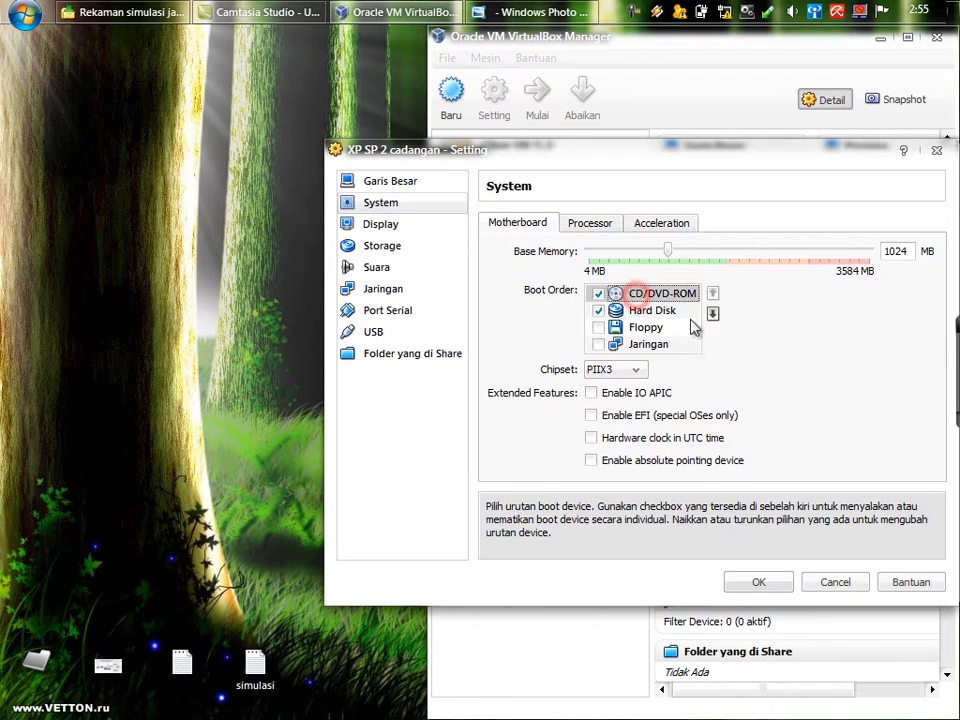
pyautogui.click(712, 313)
pyautogui.click(632, 293)
pyautogui.click(598, 311)
pyautogui.click(630, 293)
pyautogui.click(758, 583)
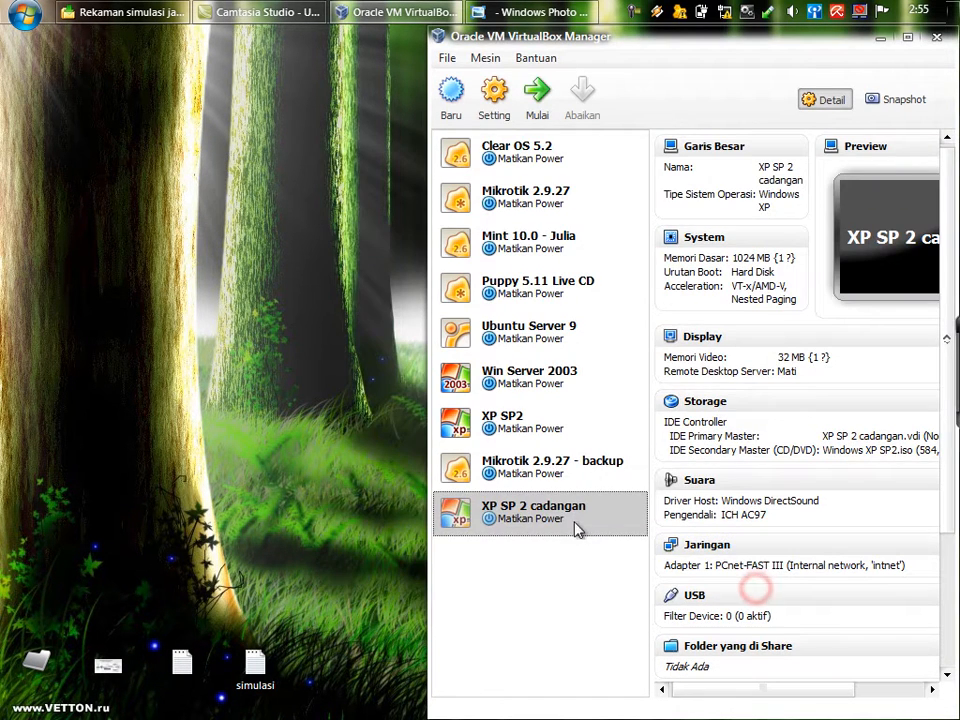
# Step: Launch XP SP 2 cadangan and accept the fullscreen-mode notice with Beralih
pyautogui.click(530, 516)
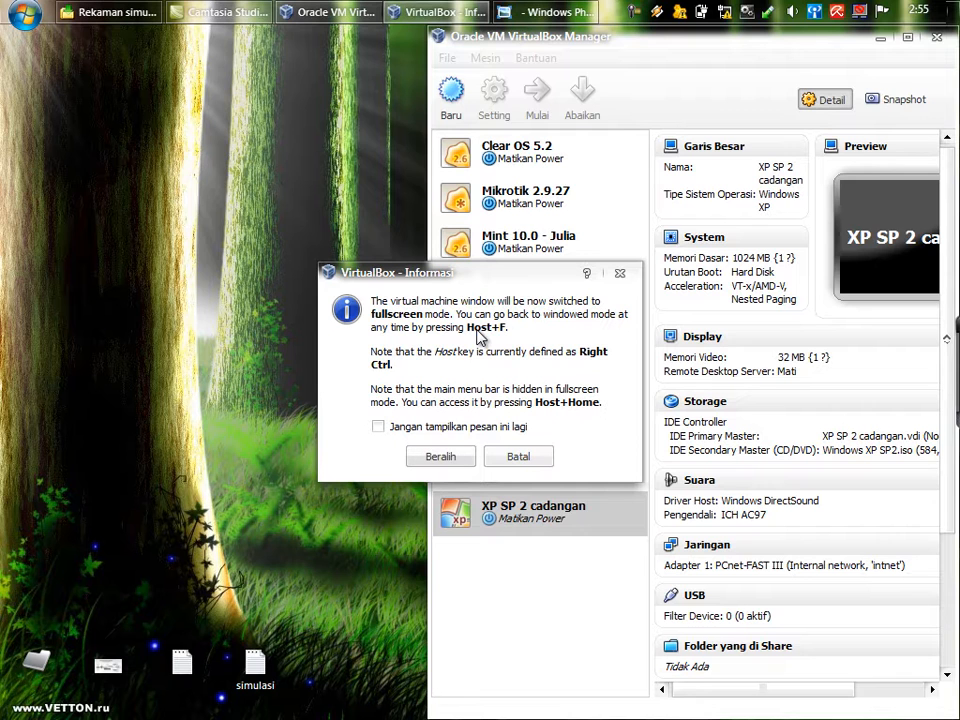
pyautogui.click(441, 457)
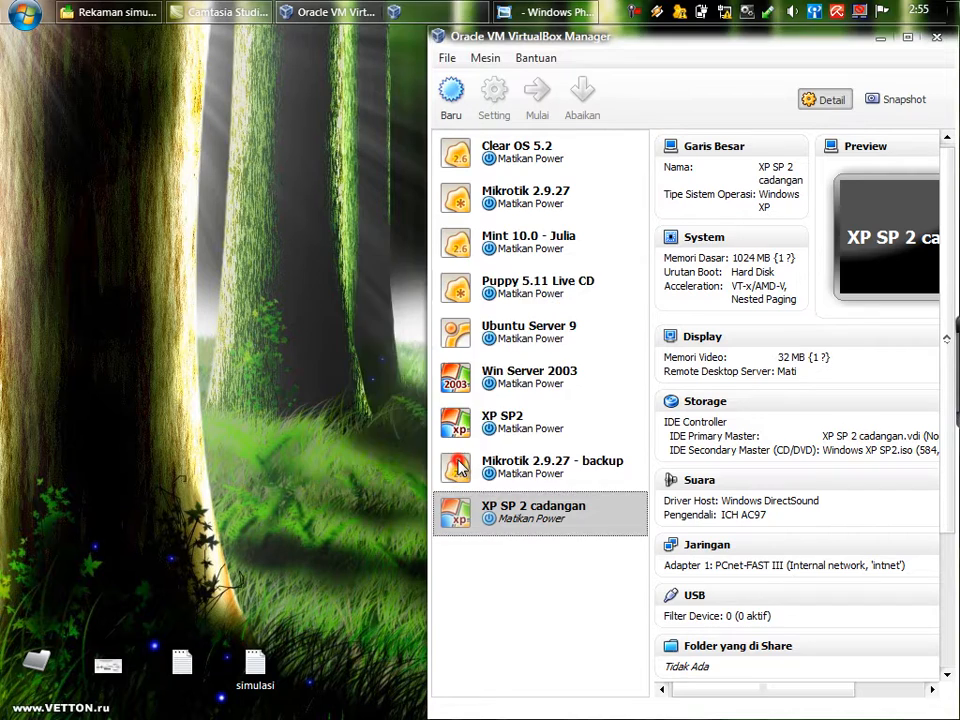
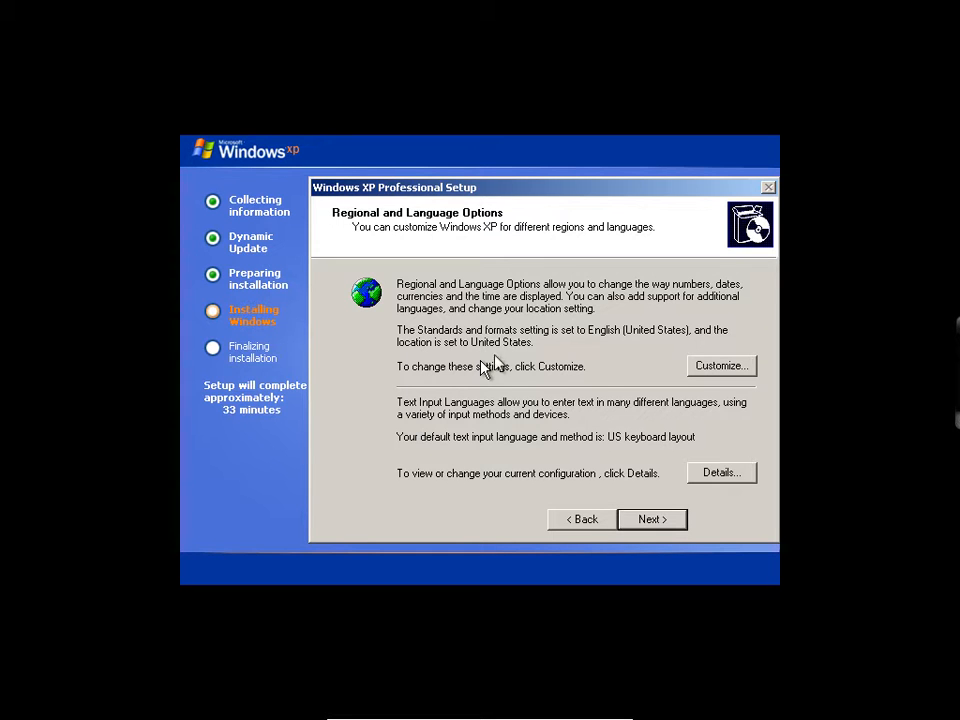
# Step: Choose Indonesian for Standards and formats and Indonesia for Location, then advance to Personalize Your Software
pyautogui.click(730, 366)
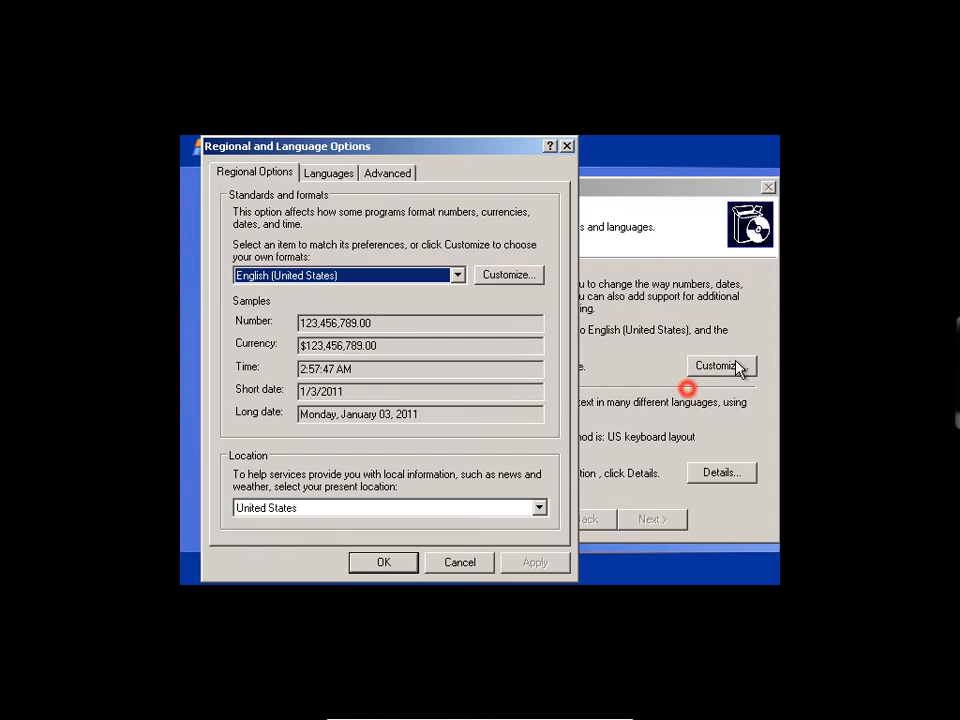
pyautogui.press('i')
pyautogui.press('t')
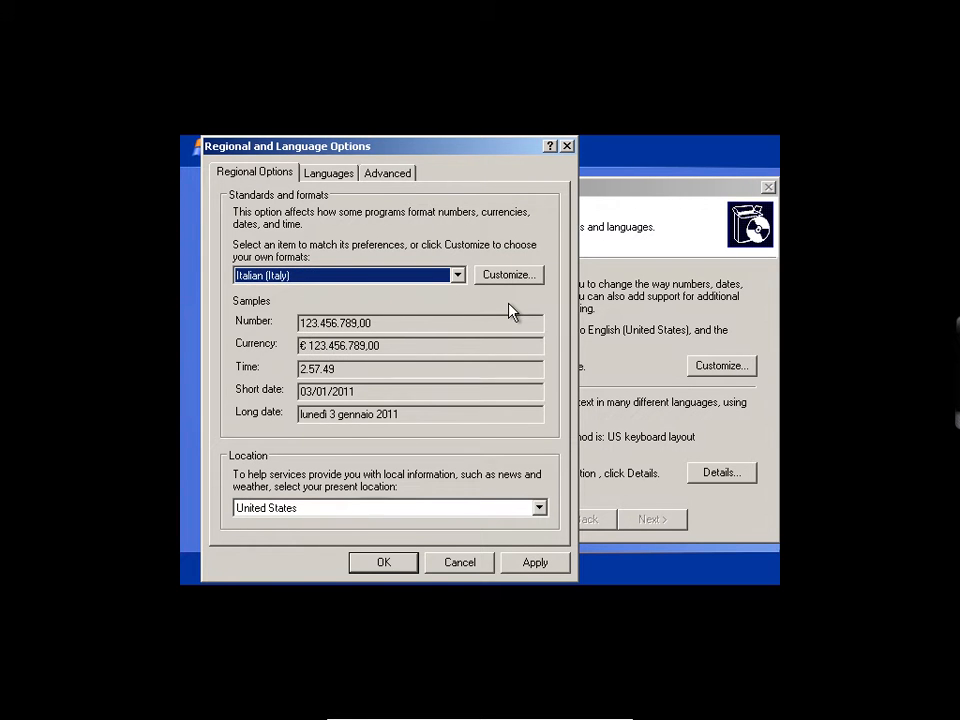
pyautogui.press('i')
pyautogui.press('n')
pyautogui.press('Tab')
pyautogui.press('Tab')
pyautogui.press('i')
pyautogui.press('n')
pyautogui.press('d')
pyautogui.press('o')
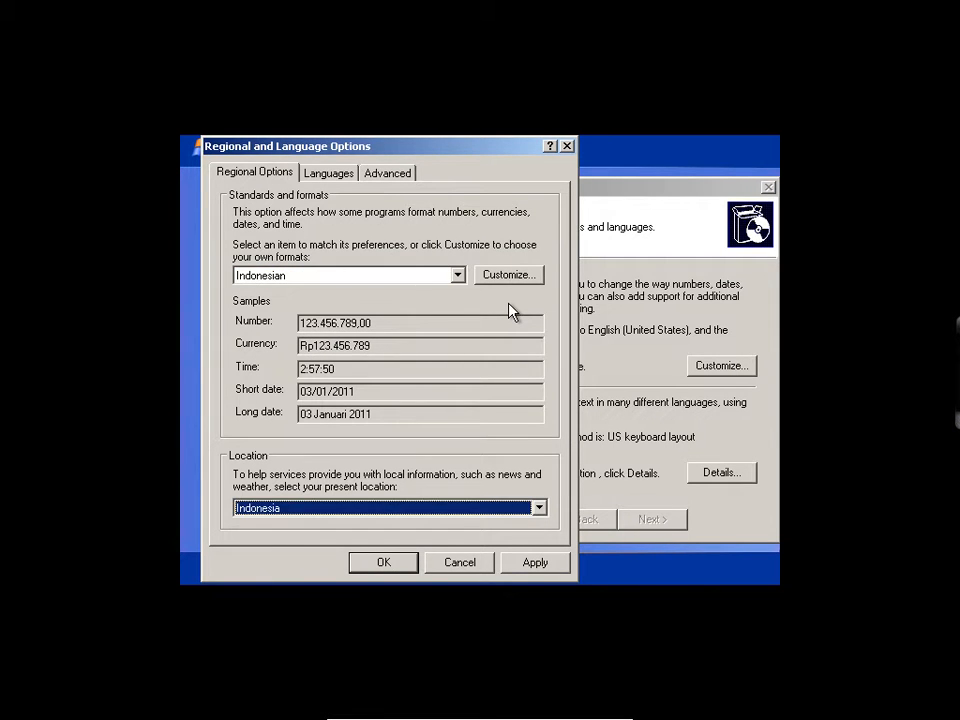
pyautogui.click(368, 566)
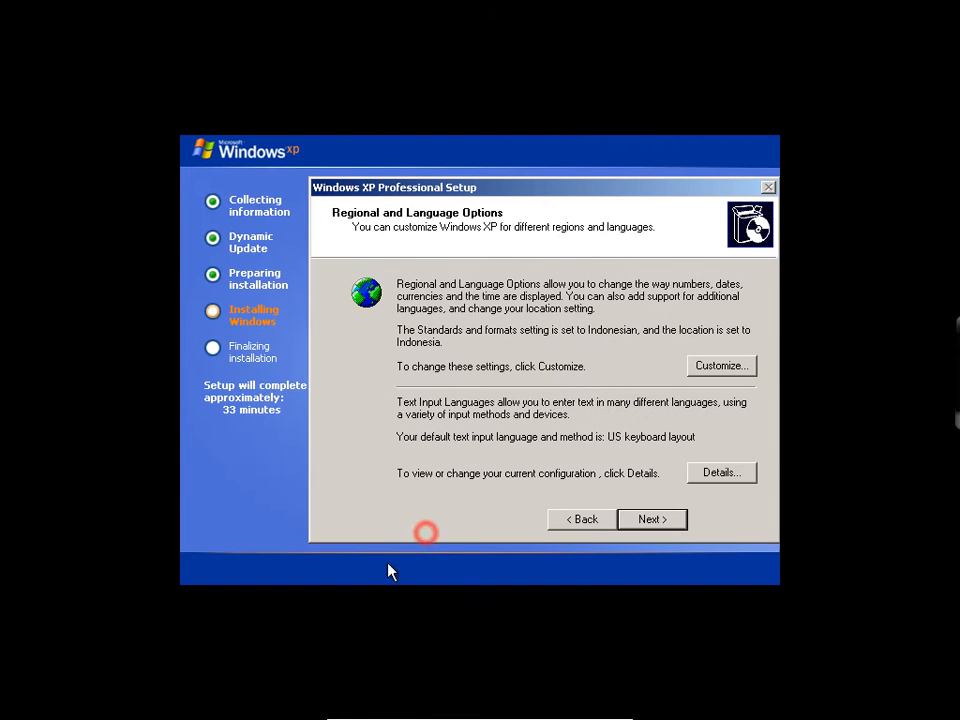
pyautogui.click(651, 528)
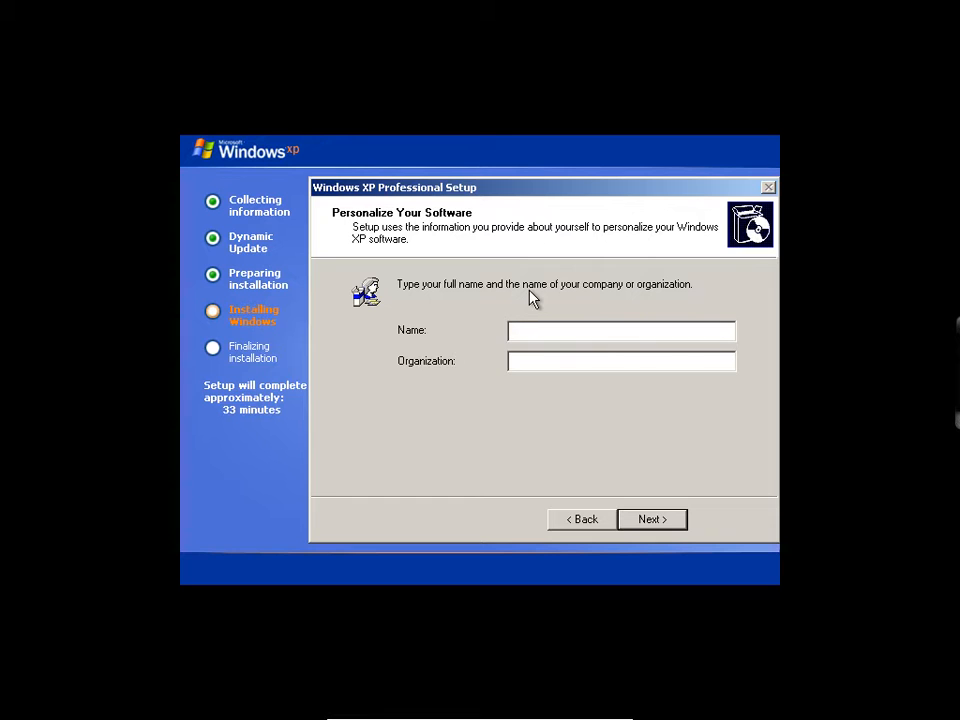
# Step: Enter 'Tester' as the owner name and 'IT Support' as the organization
pyautogui.write('Tester')
pyautogui.press('Tab')
pyautogui.write('test')
pyautogui.press('BackSpace')
pyautogui.press('BackSpace')
pyautogui.press('BackSpace')
pyautogui.press('BackSpace')
pyautogui.write('IT Support')
# Step: Enter the 25-character Windows XP product key and continue
pyautogui.press('Return')
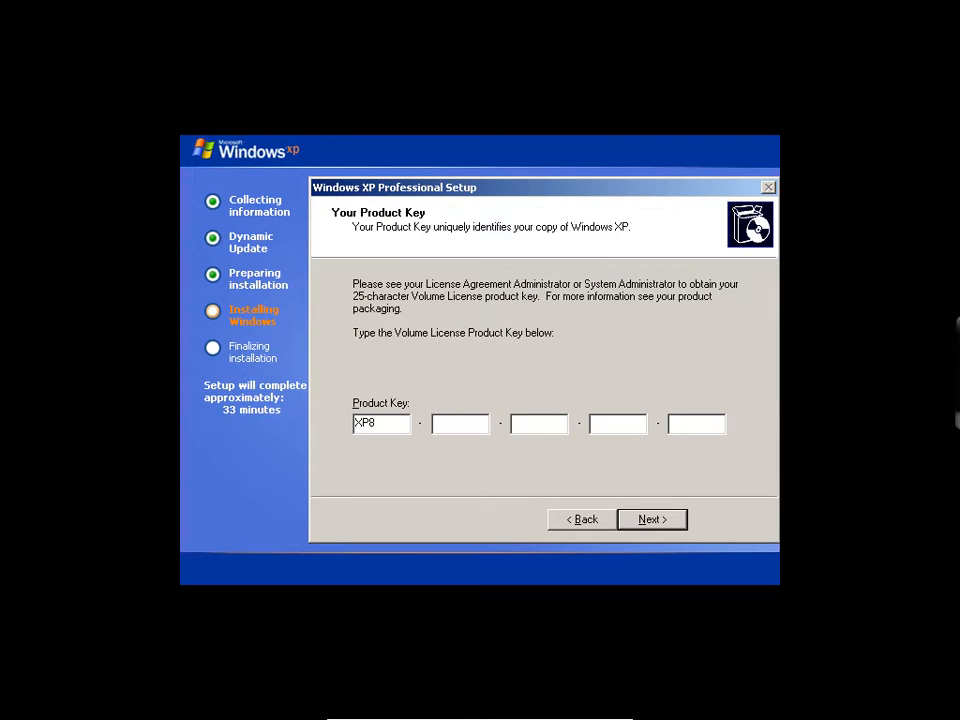
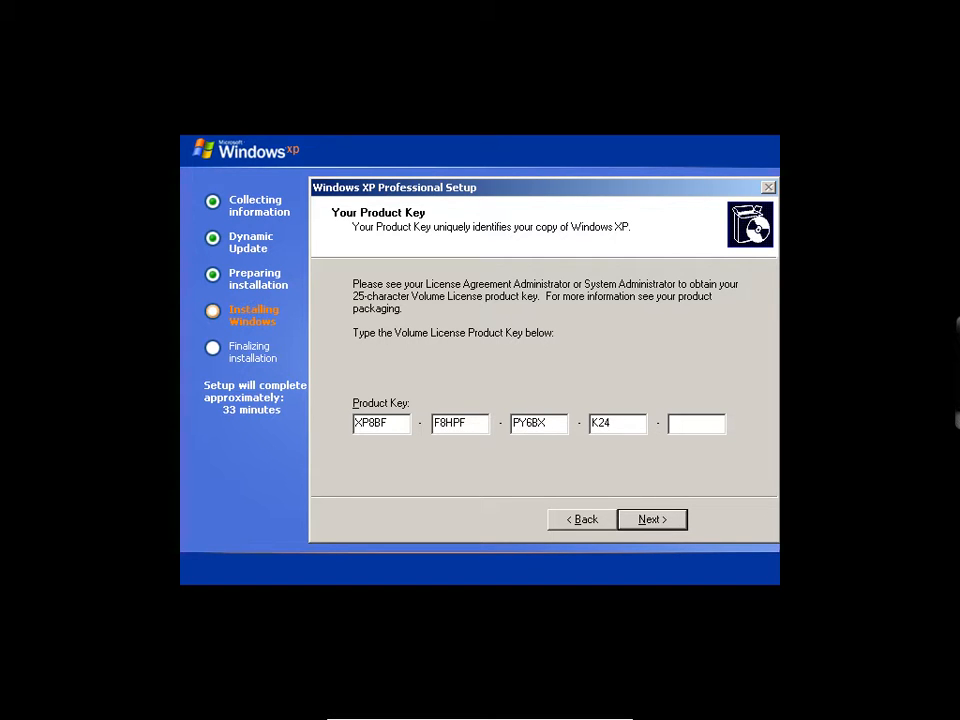
pyautogui.press('Return')
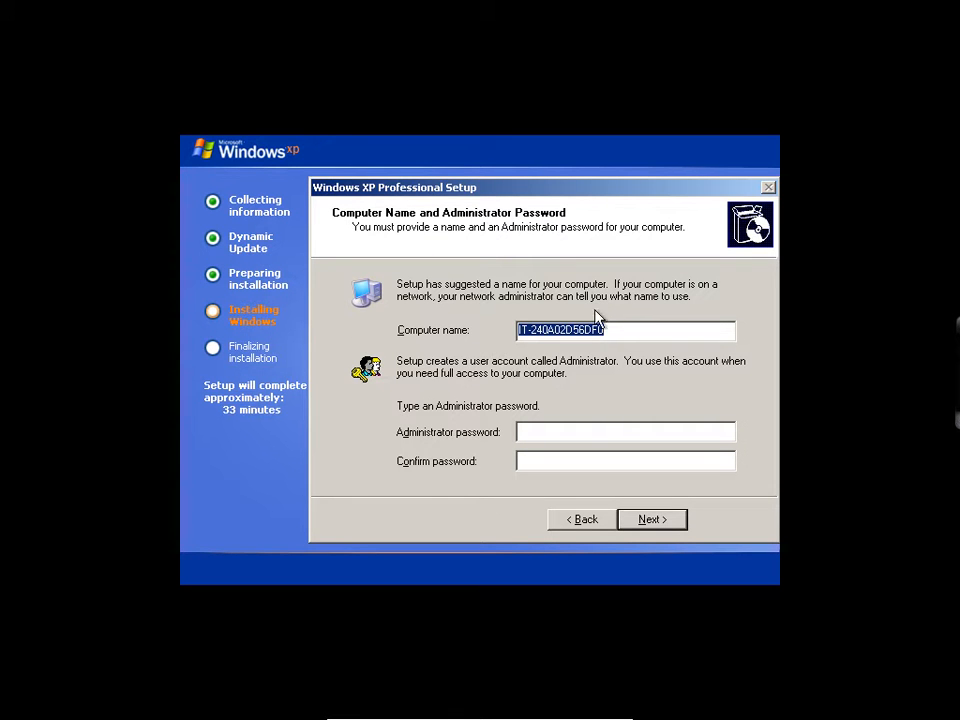
# Step: Name the computer 'tester', leave the administrator password empty, and continue
pyautogui.click(748, 383)
pyautogui.write('test')
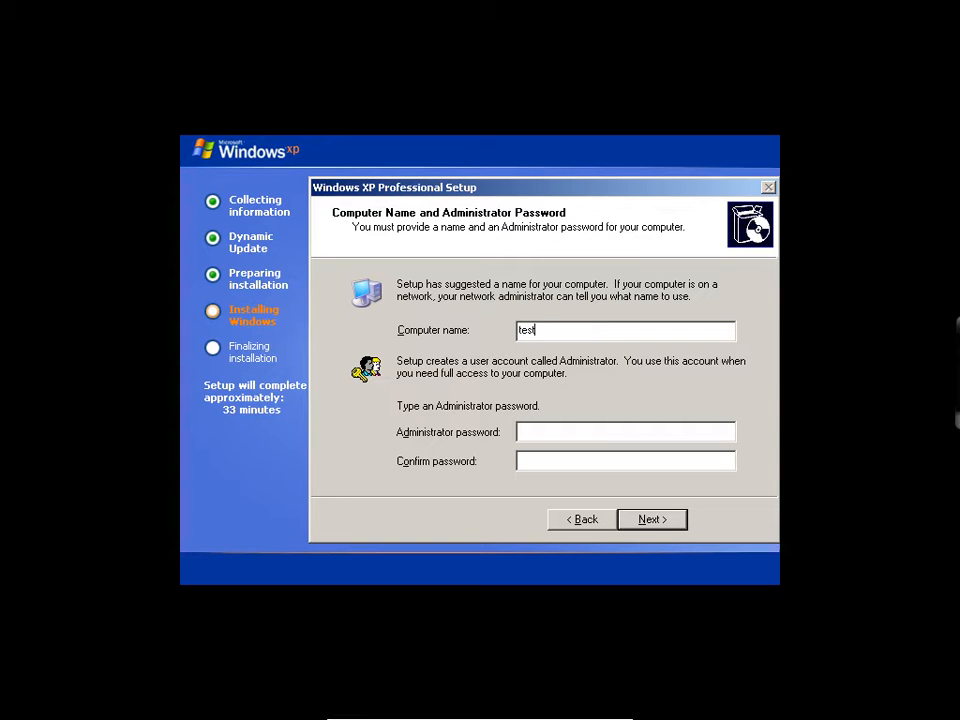
pyautogui.write('er')
pyautogui.click(531, 432)
pyautogui.click(539, 461)
pyautogui.click(551, 435)
pyautogui.click(554, 461)
pyautogui.click(556, 437)
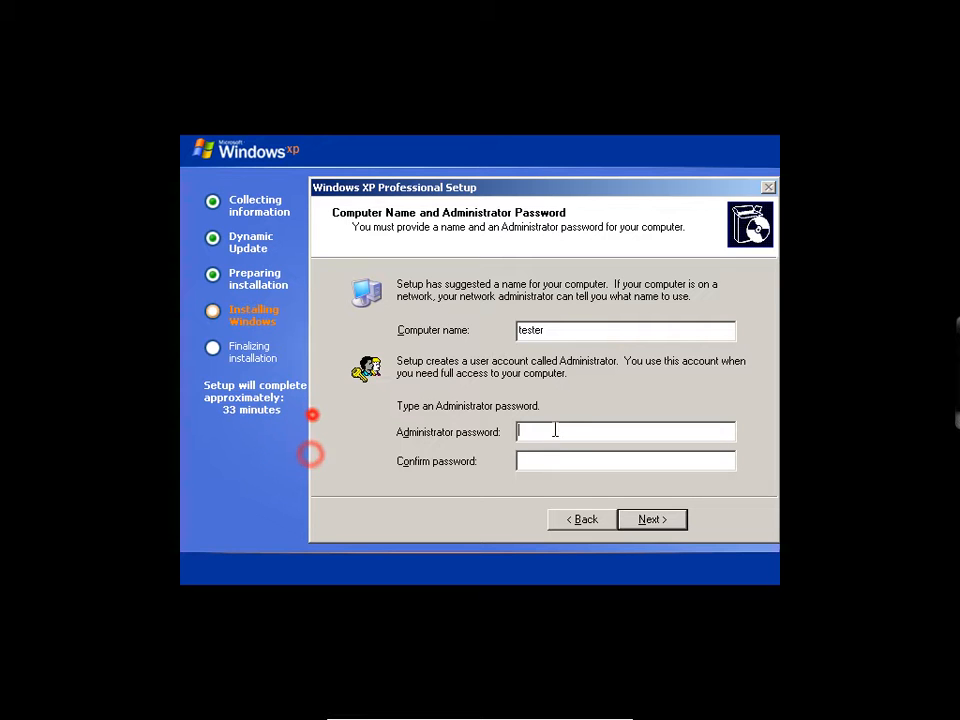
pyautogui.click(671, 524)
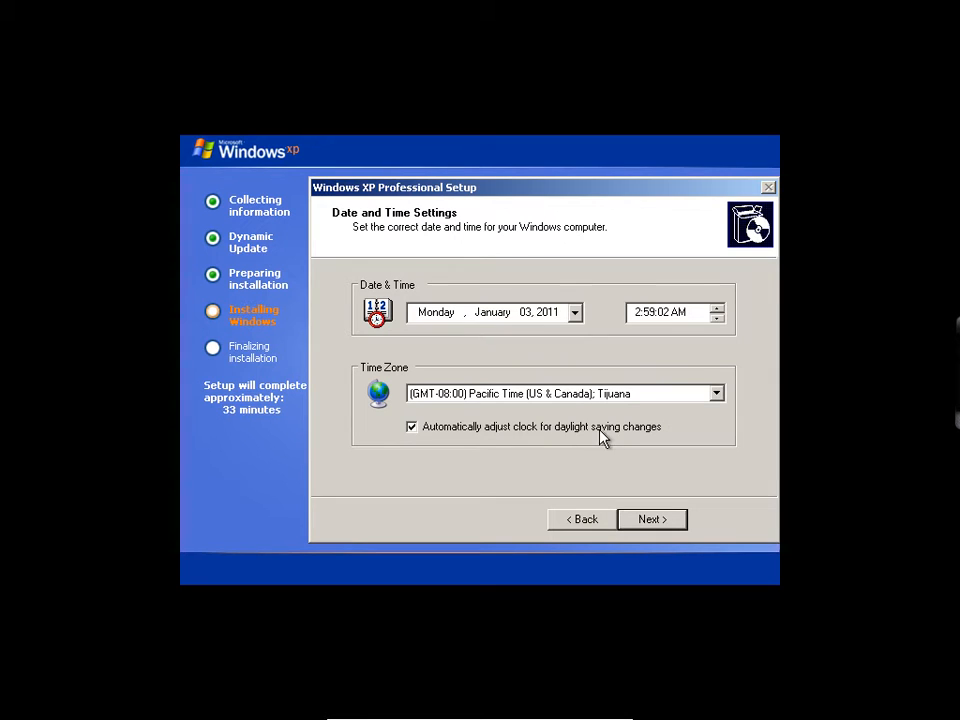
# Step: Select the (GMT+07:00) Bangkok, Hanoi, Jakarta time zone and continue
pyautogui.click(576, 398)
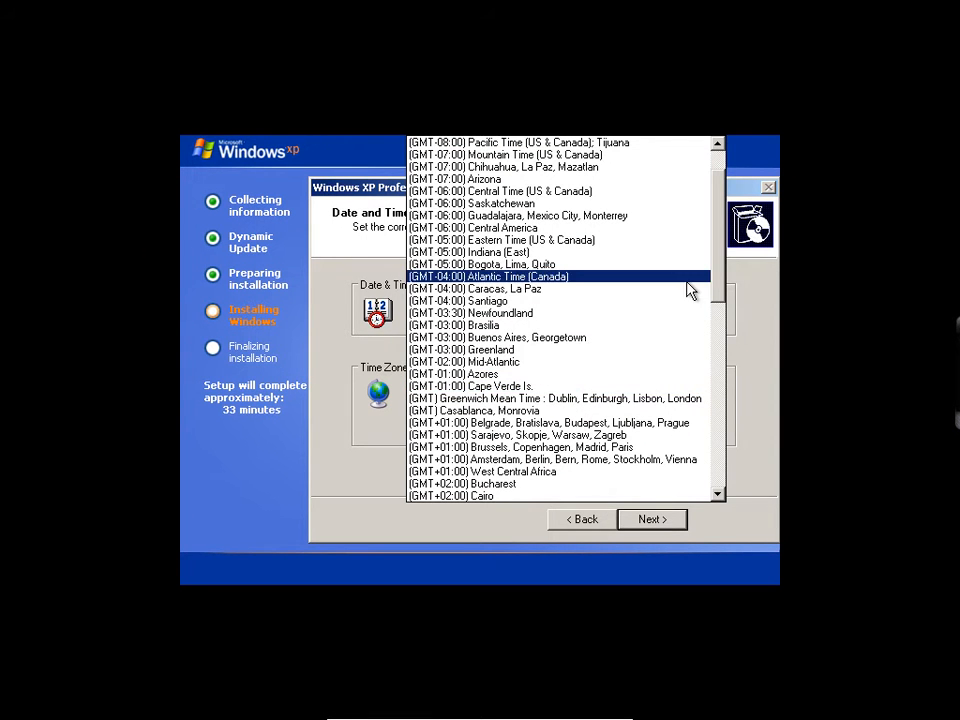
pyautogui.moveTo(720, 298); pyautogui.dragTo(718, 426)
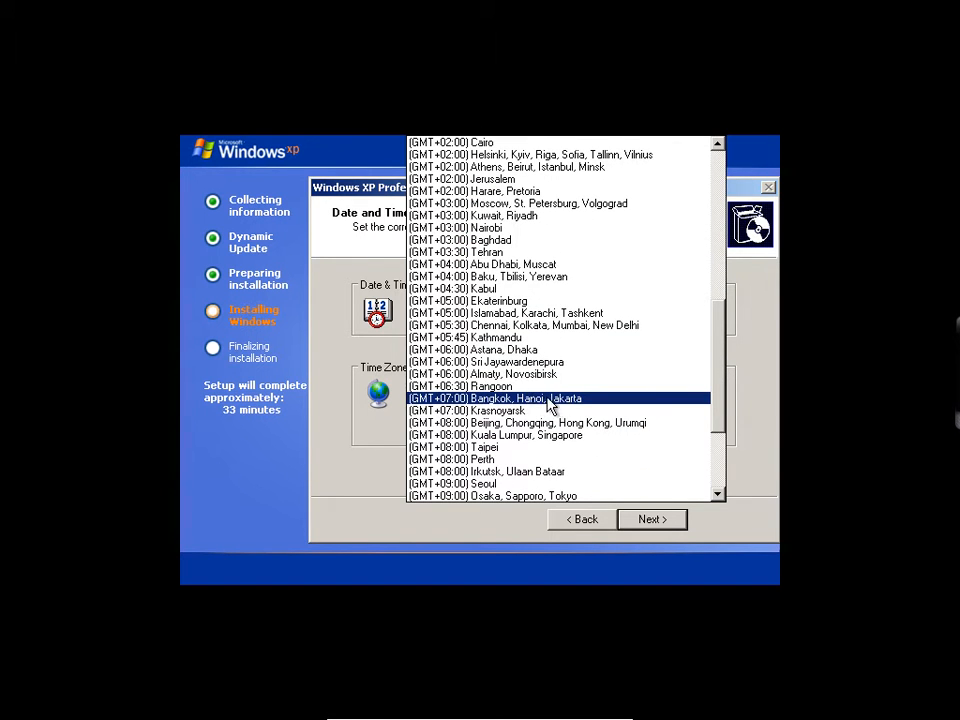
pyautogui.click(546, 398)
pyautogui.click(650, 520)
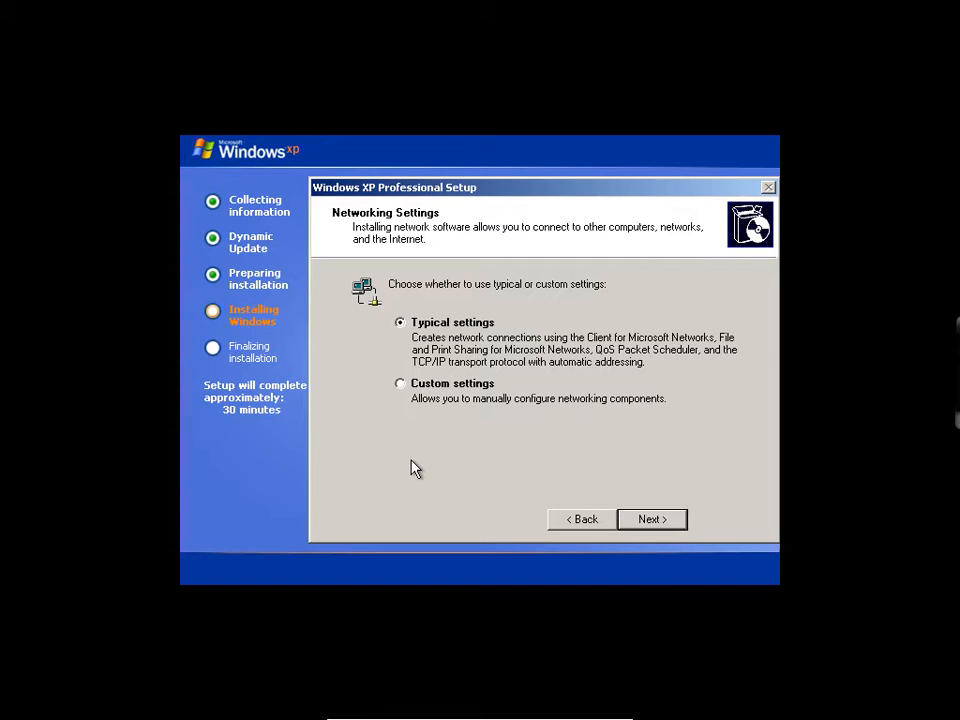
# Step: Keep Typical networking settings and continue
pyautogui.moveTo(467, 192); pyautogui.dragTo(417, 189)
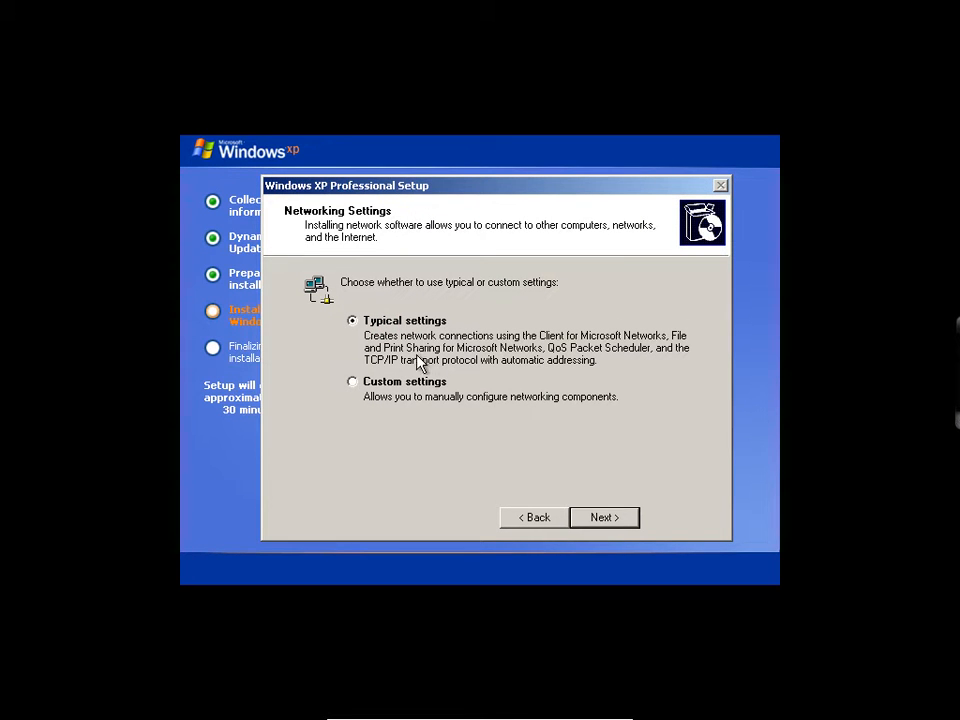
pyautogui.click(396, 385)
pyautogui.click(386, 325)
pyautogui.click(398, 398)
pyautogui.click(386, 330)
pyautogui.click(592, 520)
# Step: Leave the workgroup as WORKGROUP and let setup proceed
pyautogui.click(412, 368)
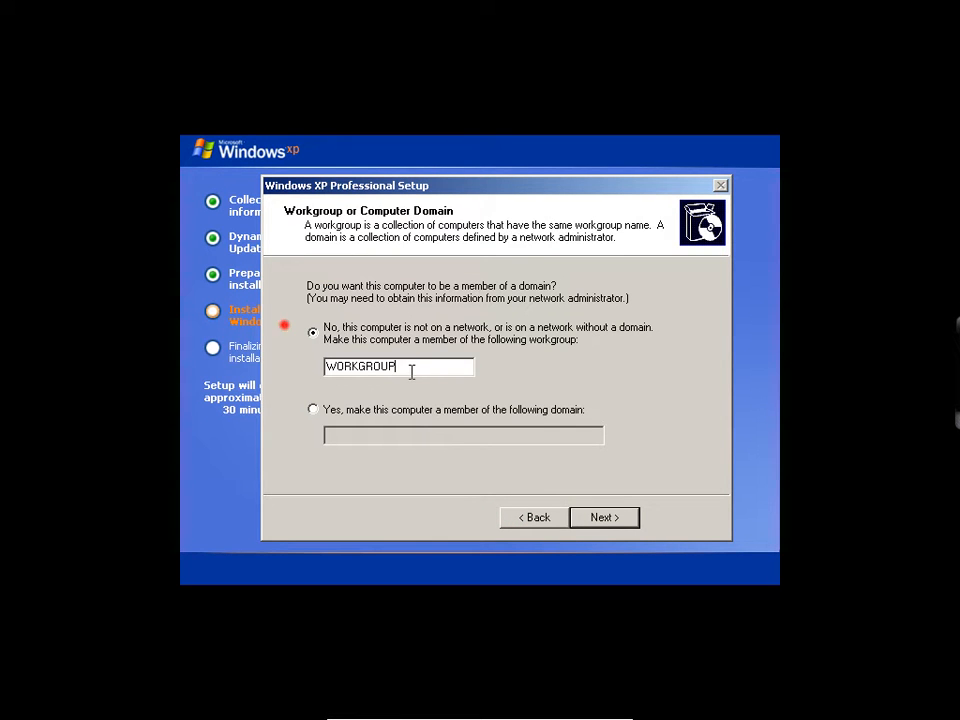
pyautogui.doubleClick(414, 368)
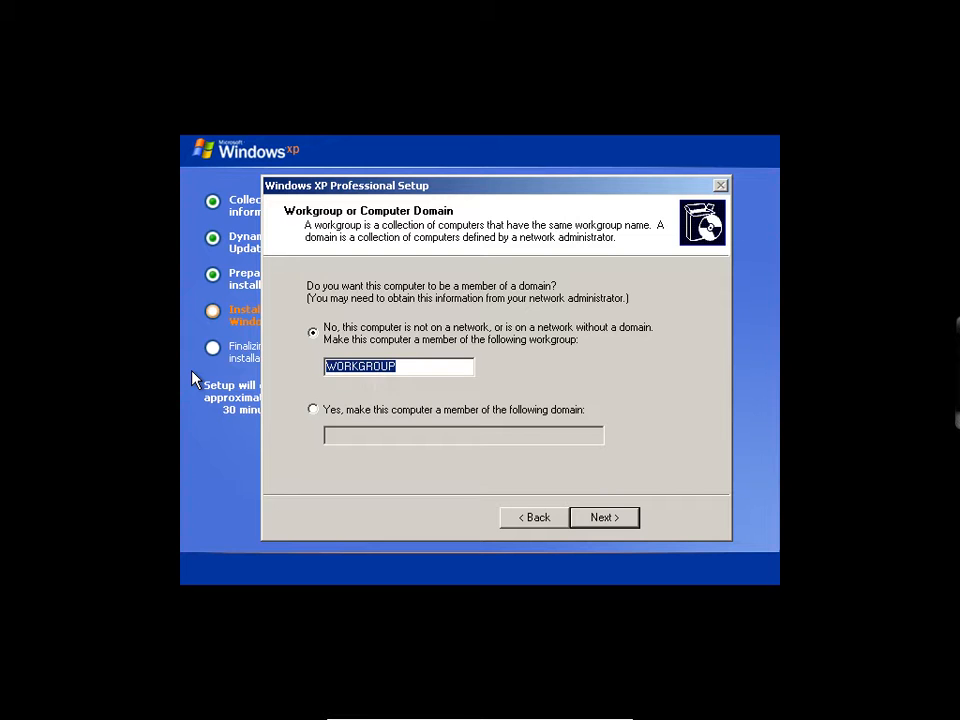
pyautogui.moveTo(441, 371); pyautogui.dragTo(182, 471)
pyautogui.click(621, 520)
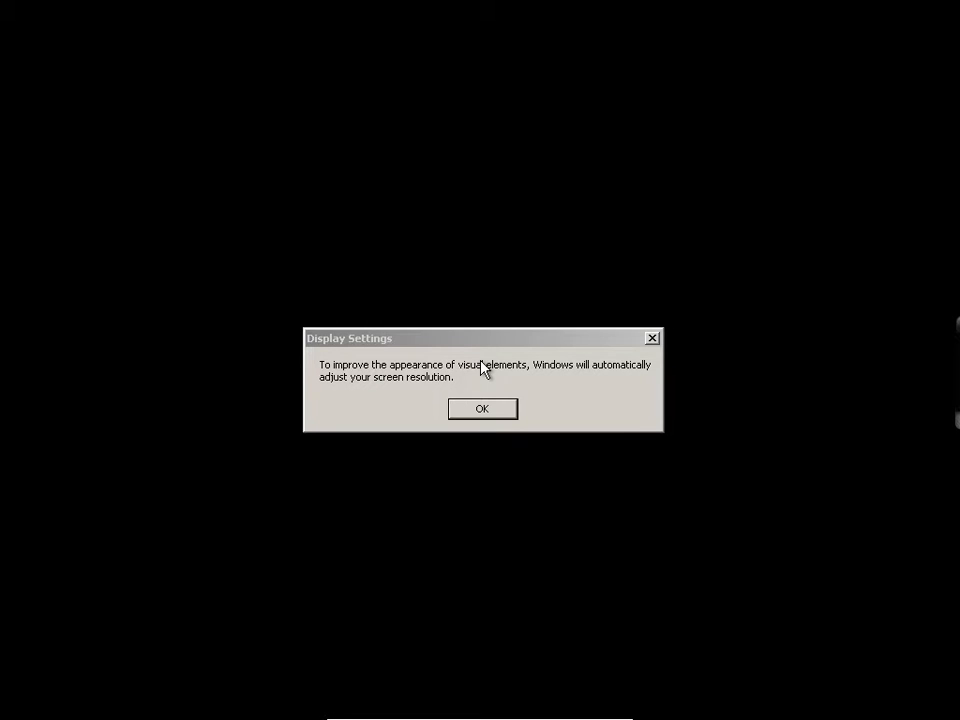
# Step: Accept the automatic screen resolution adjustment with OK
pyautogui.click(495, 412)
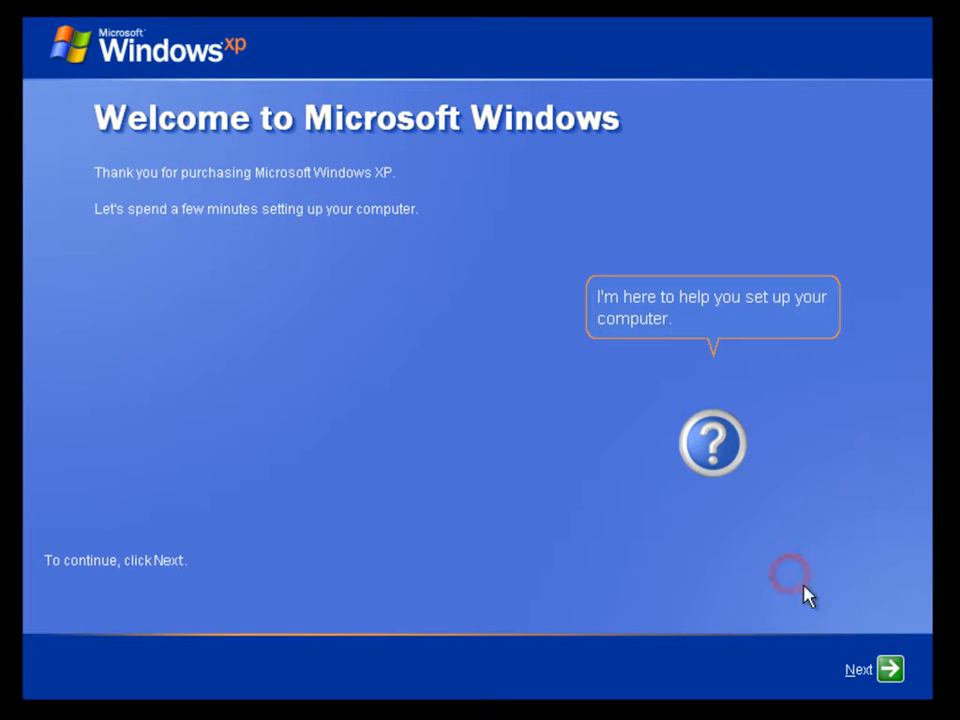
# Step: Pass the Welcome page and choose 'Not right now' for Automatic Updates
pyautogui.click(870, 670)
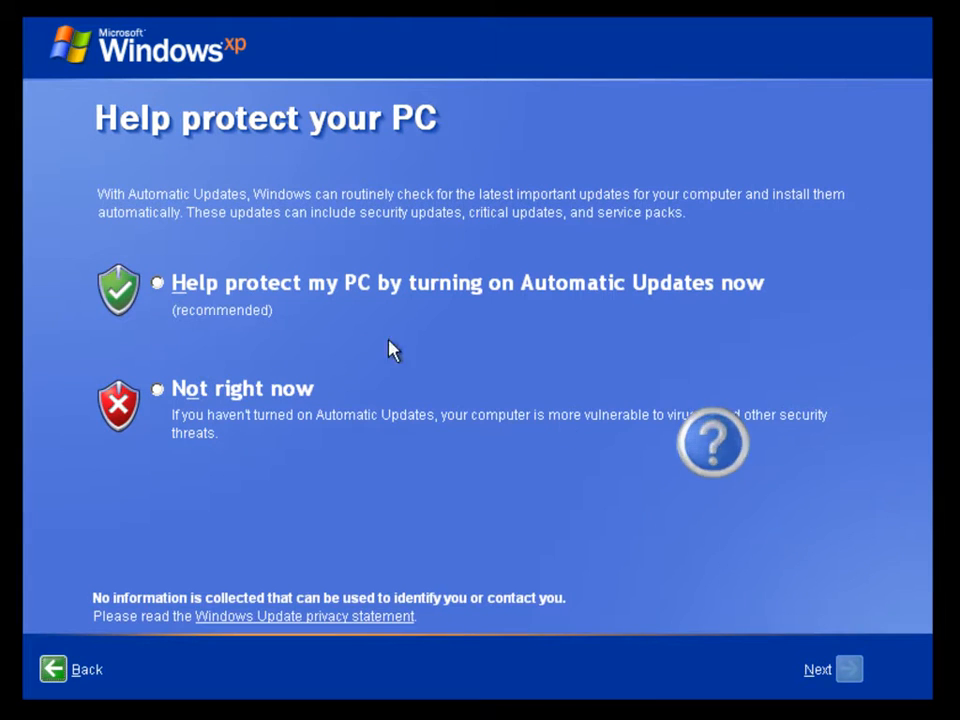
pyautogui.click(224, 397)
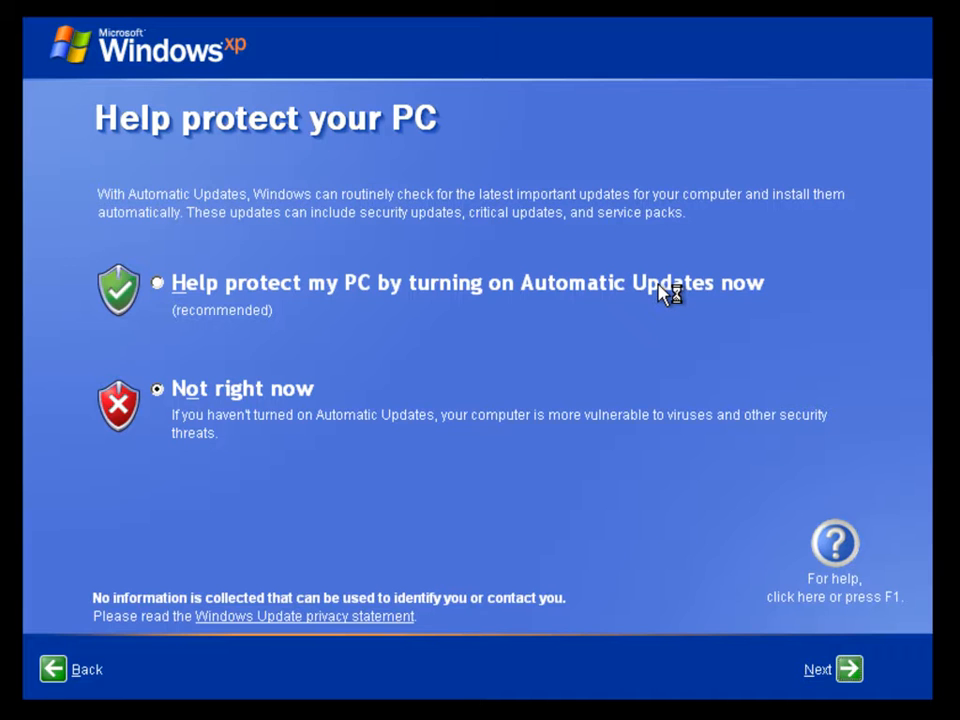
pyautogui.click(176, 386)
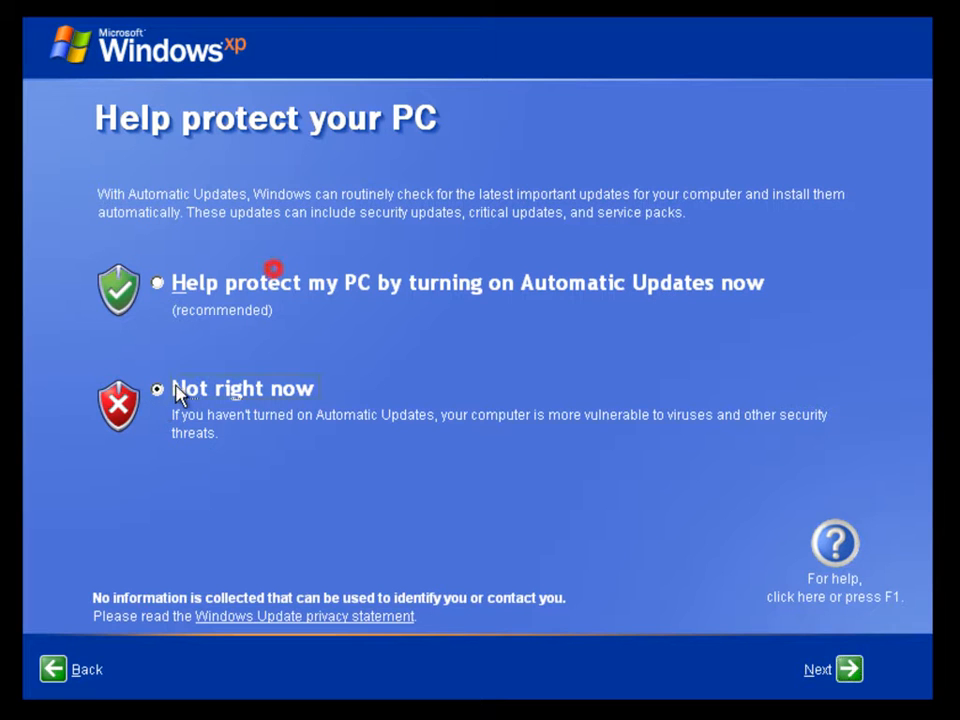
# Step: Skip the Internet connectivity check and choose 'No, not at this time' for registration
pyautogui.click(846, 670)
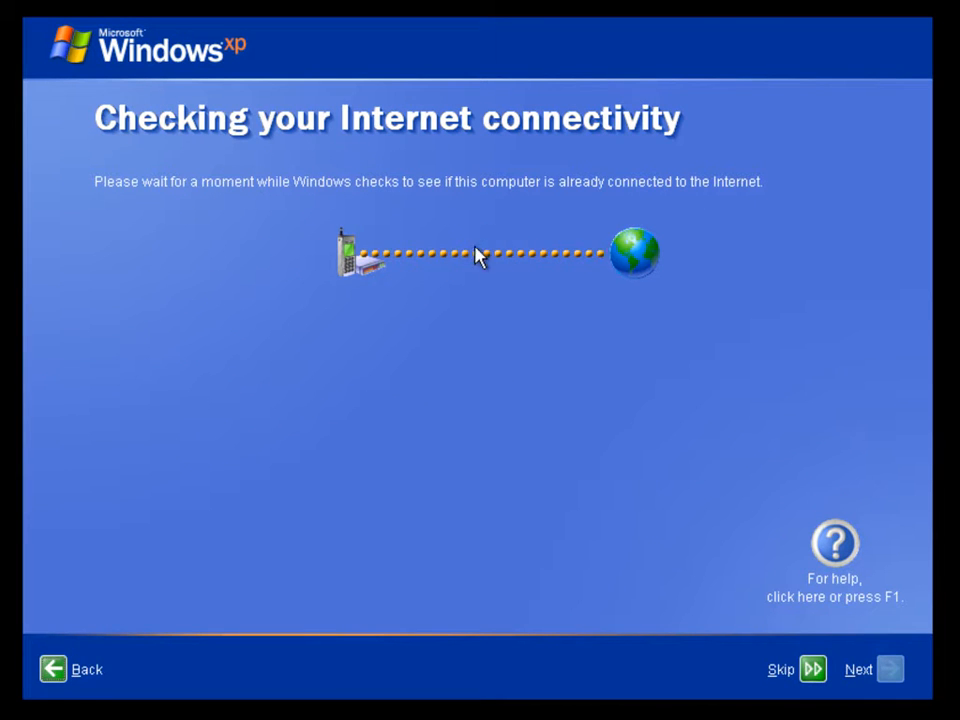
pyautogui.click(805, 670)
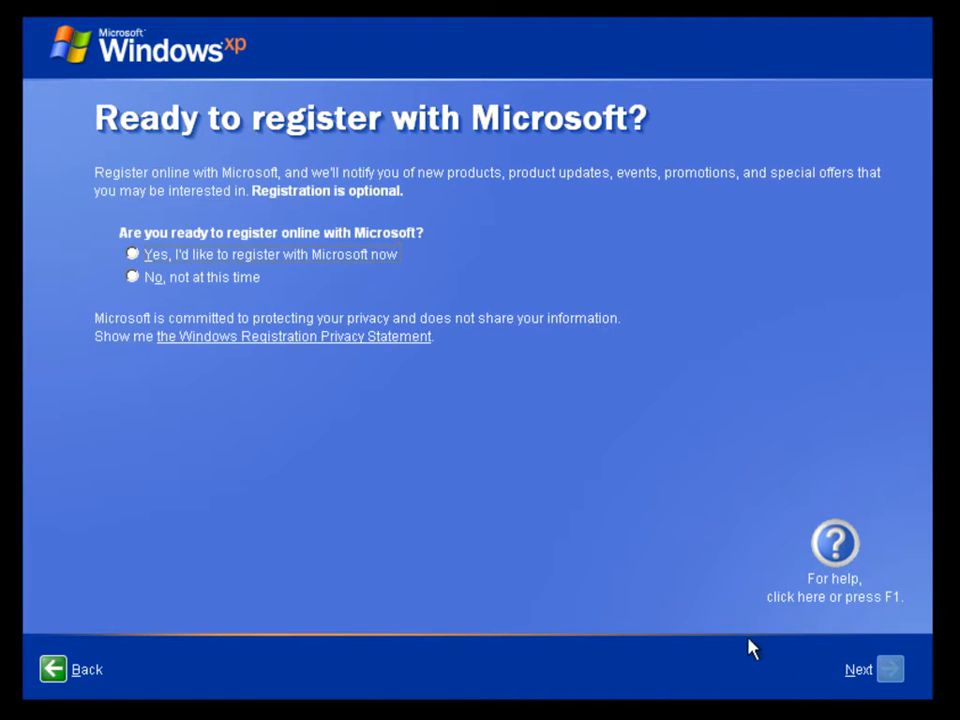
pyautogui.click(184, 283)
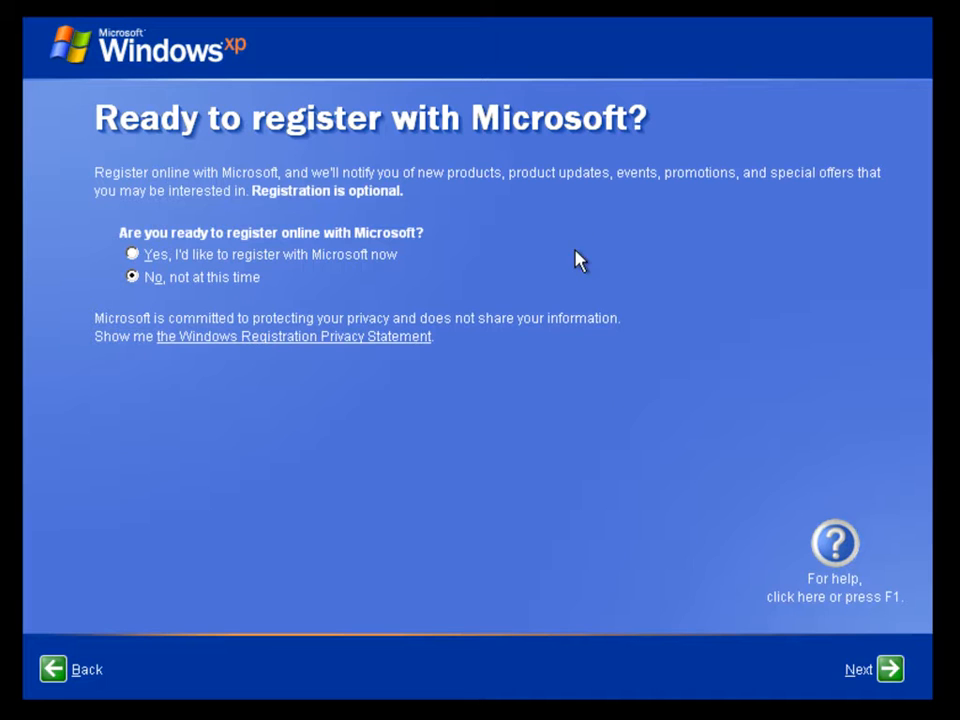
# Step: Replace the rejected user name 'tester' with 'teknik' and reach the Thank you page
pyautogui.click(885, 677)
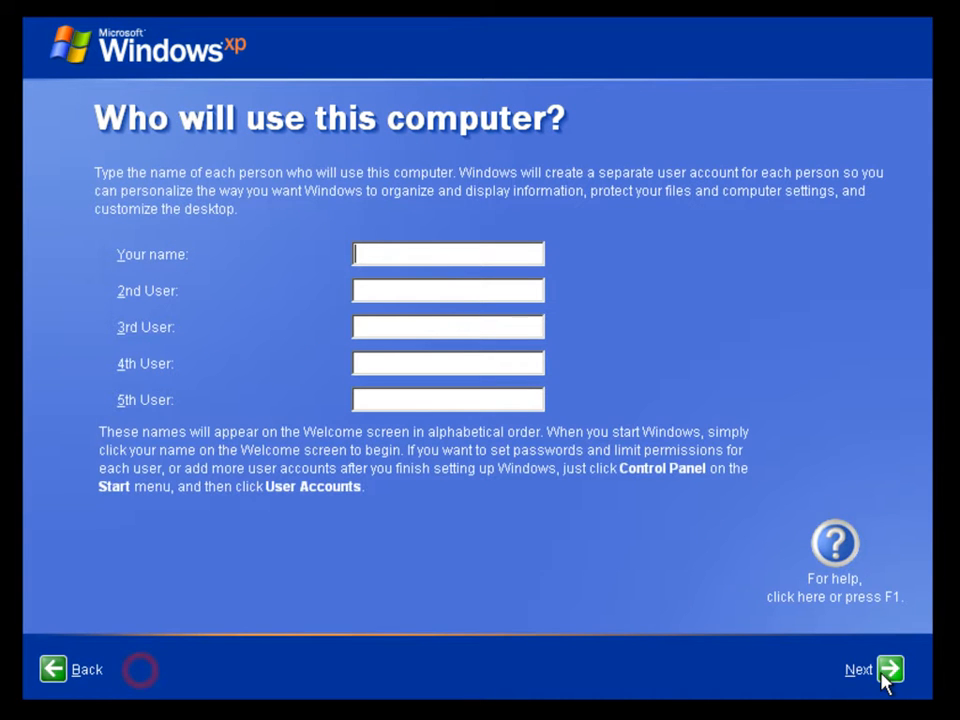
pyautogui.write('tester')
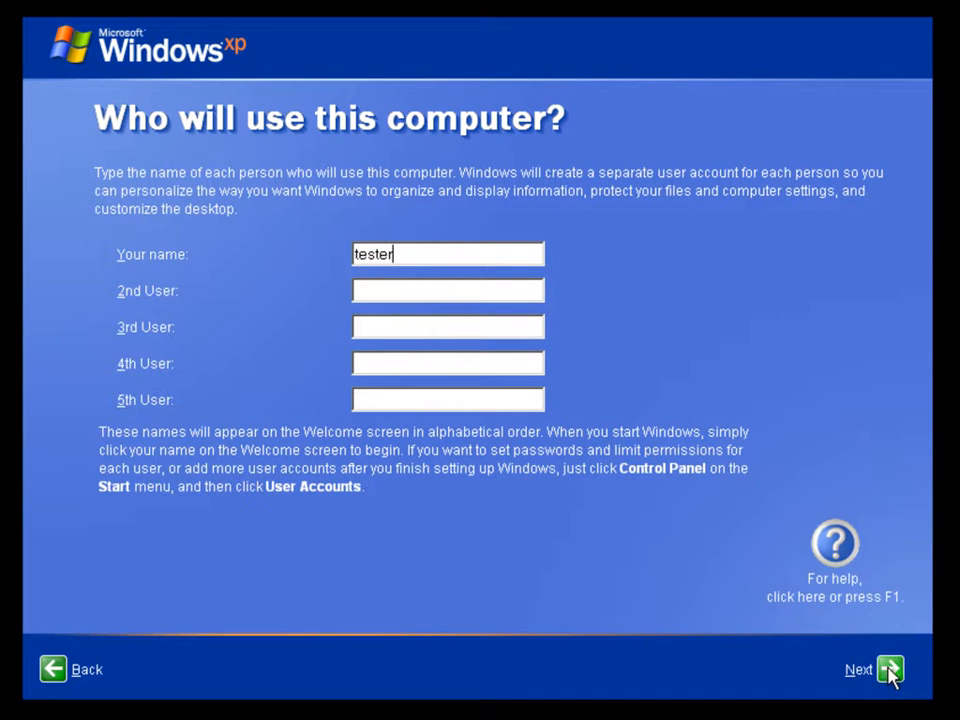
pyautogui.click(889, 672)
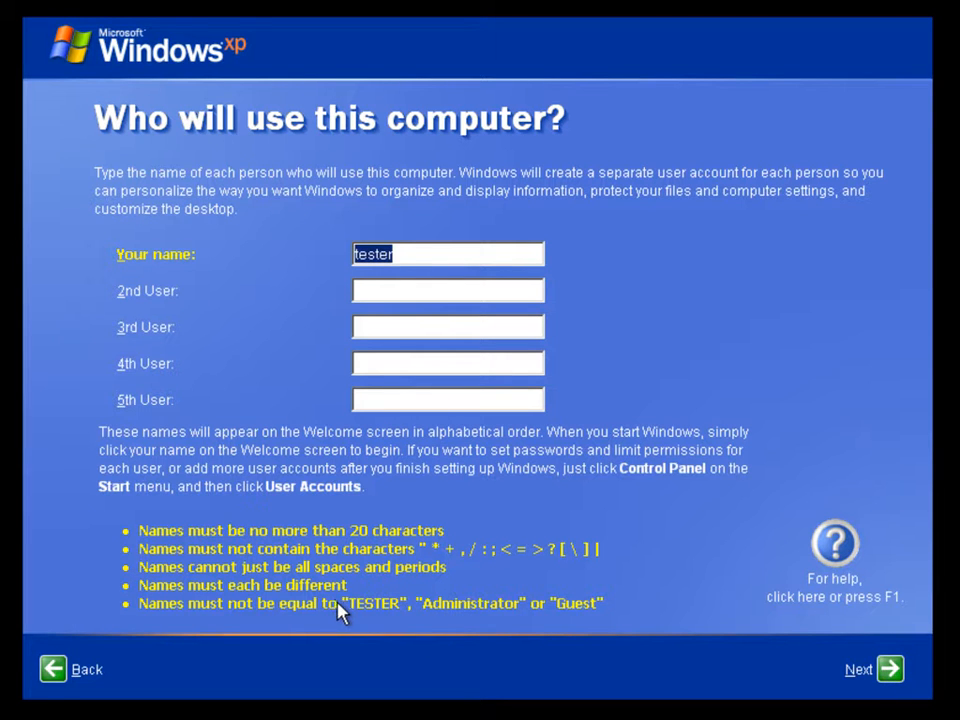
pyautogui.click(375, 610)
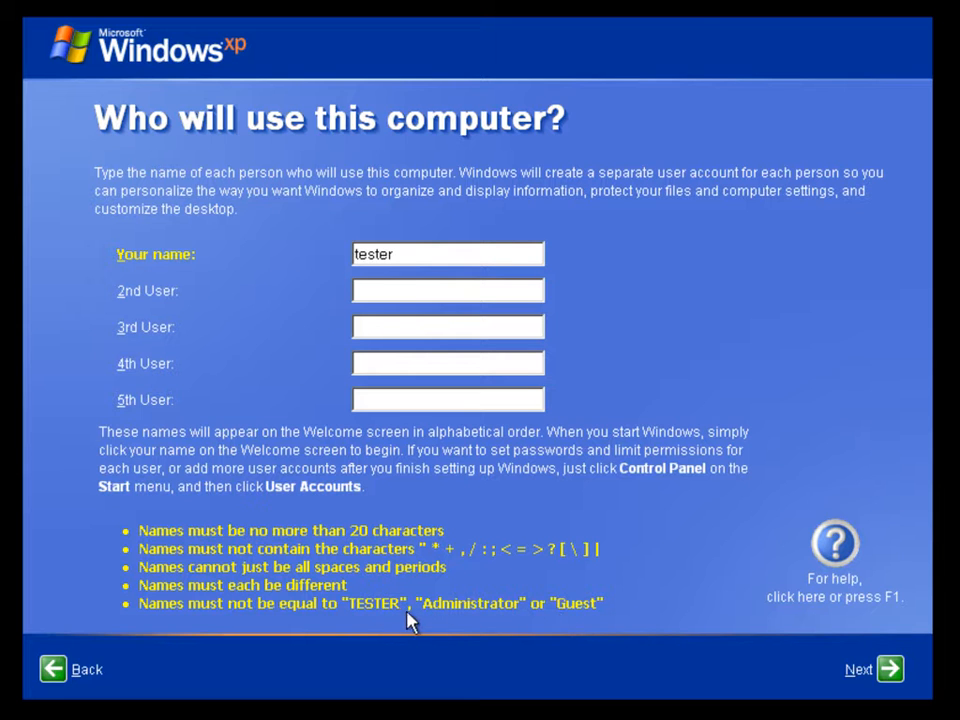
pyautogui.click(484, 306)
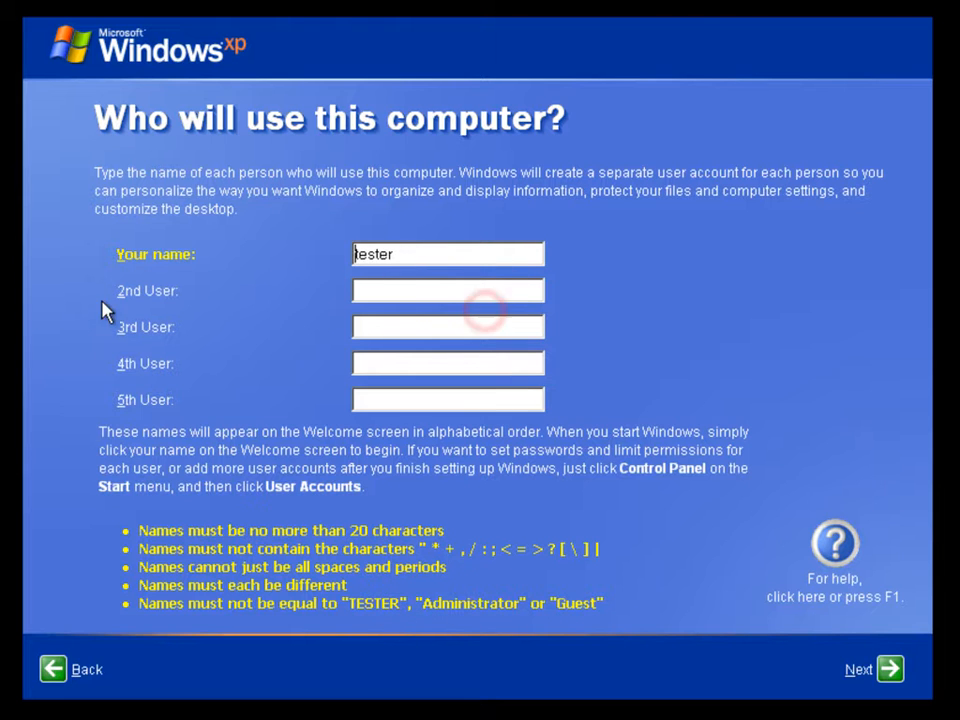
pyautogui.hotkey('ctrl', 'a')
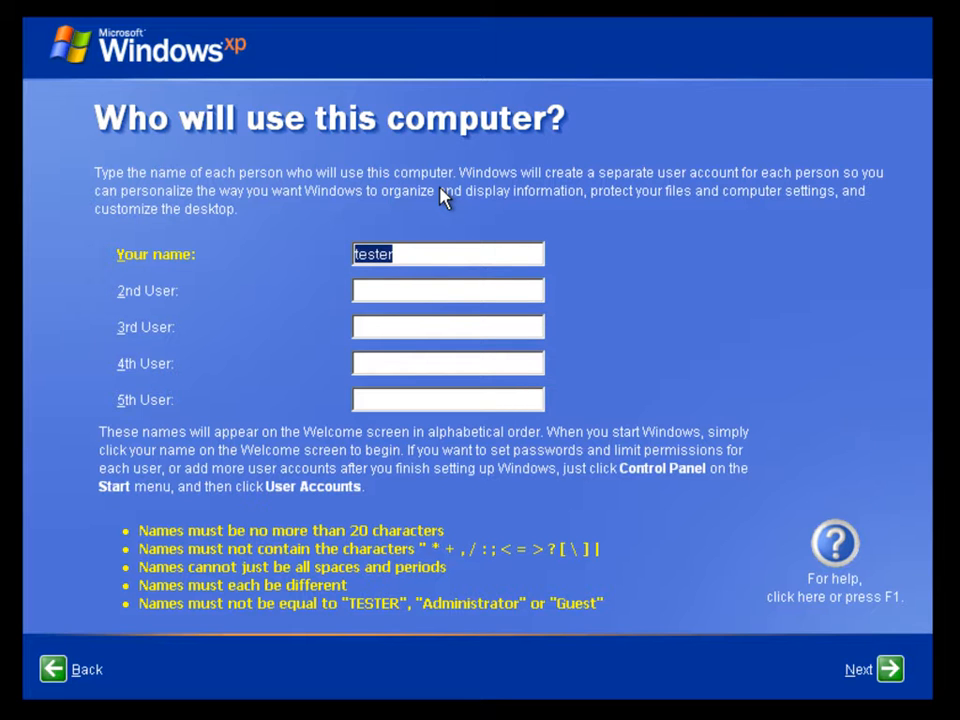
pyautogui.write('teknik')
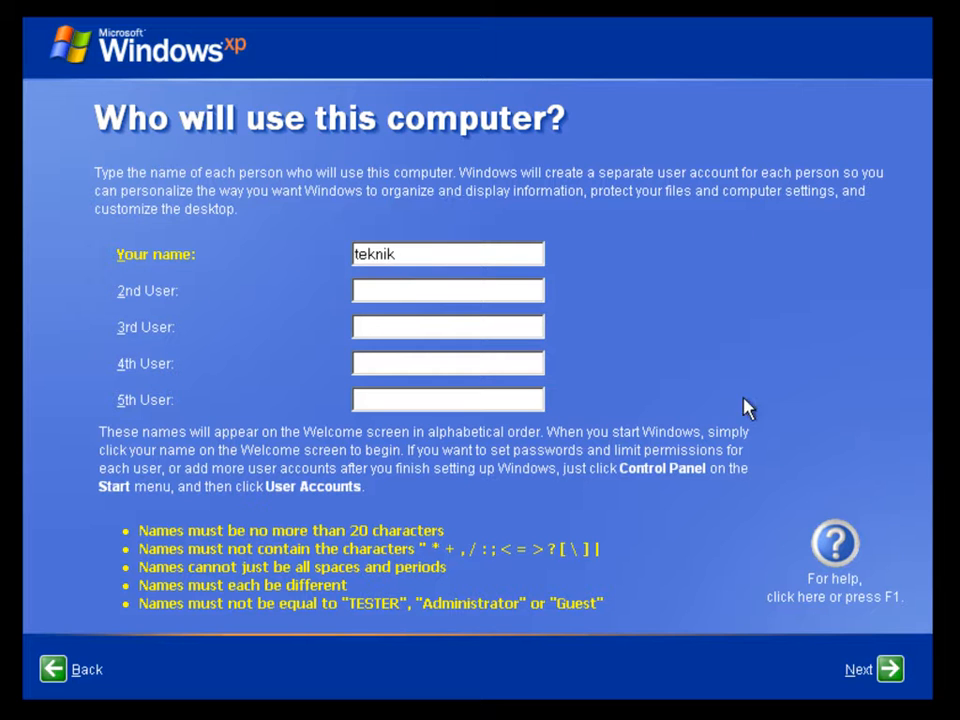
pyautogui.click(889, 667)
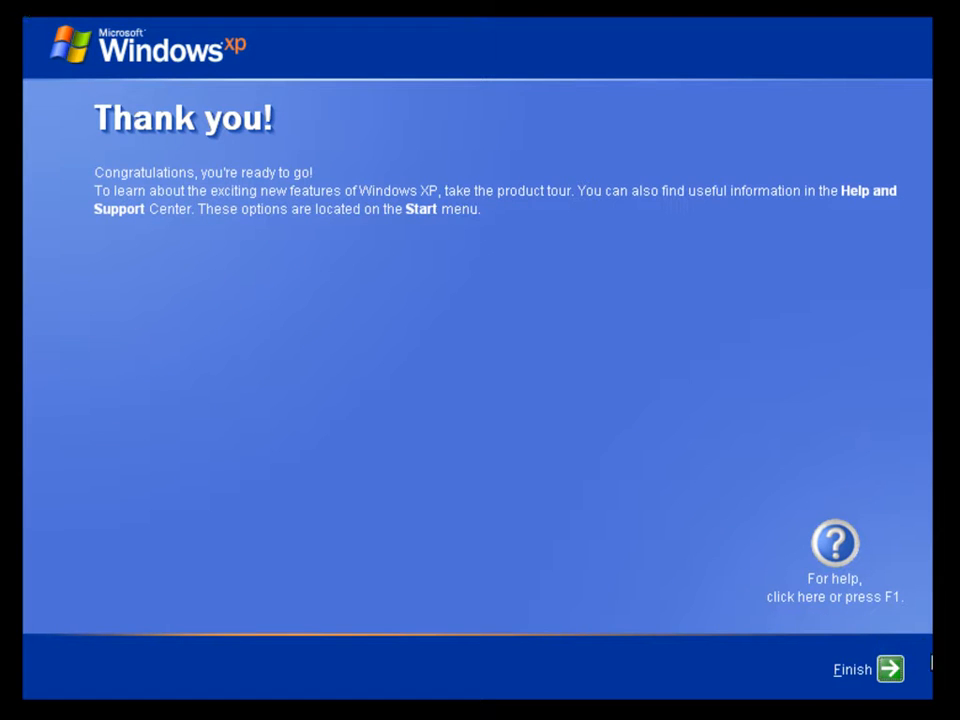
# Step: Finish setup, then refresh the Windows XP desktop from its context menu
pyautogui.click(890, 672)
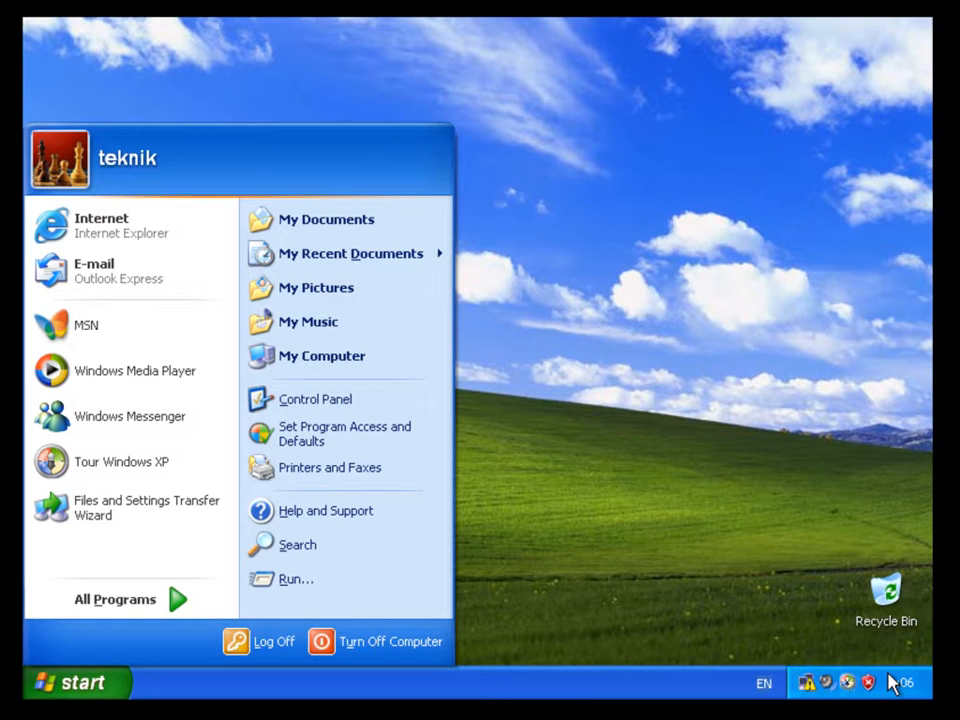
pyautogui.click(740, 548)
pyautogui.rightClick(420, 250)
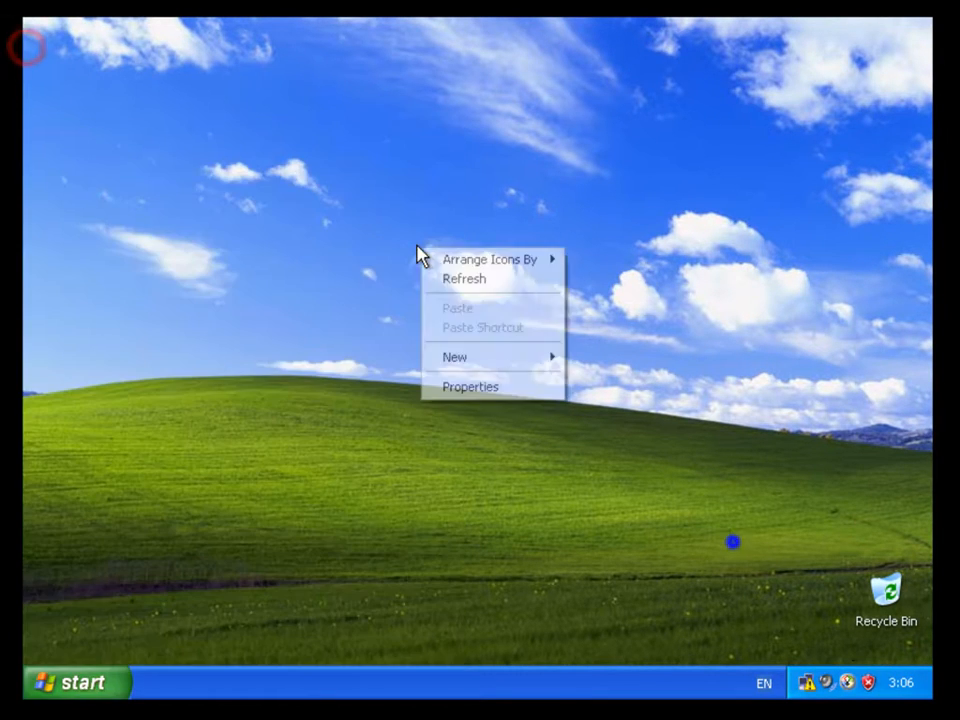
pyautogui.click(480, 282)
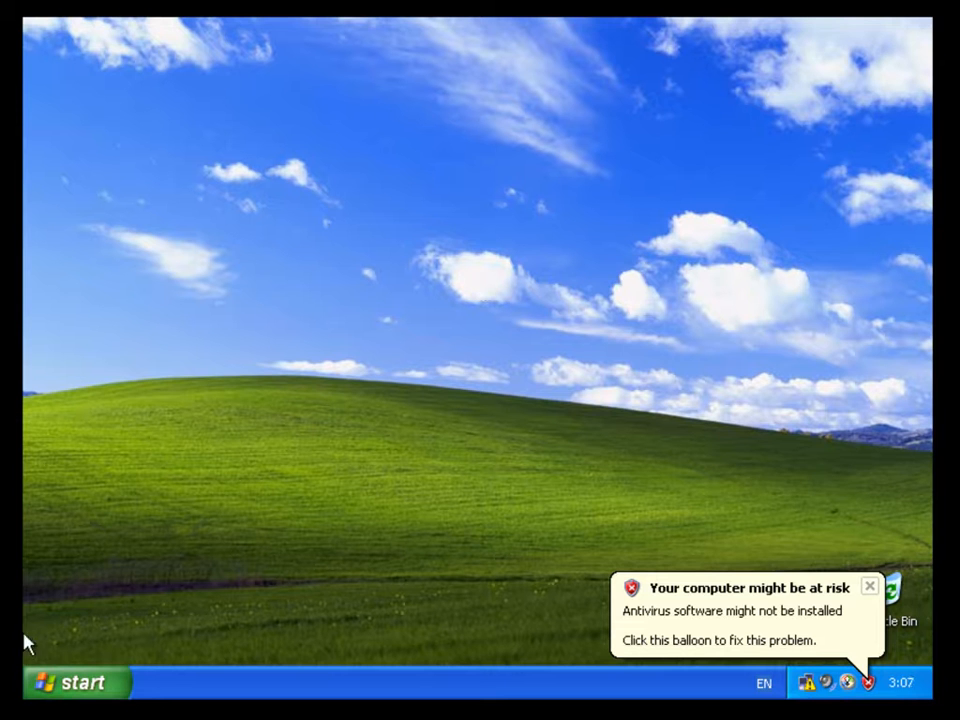
# Step: Shut down the Windows XP virtual machine via Turn Off Computer
pyautogui.click(72, 683)
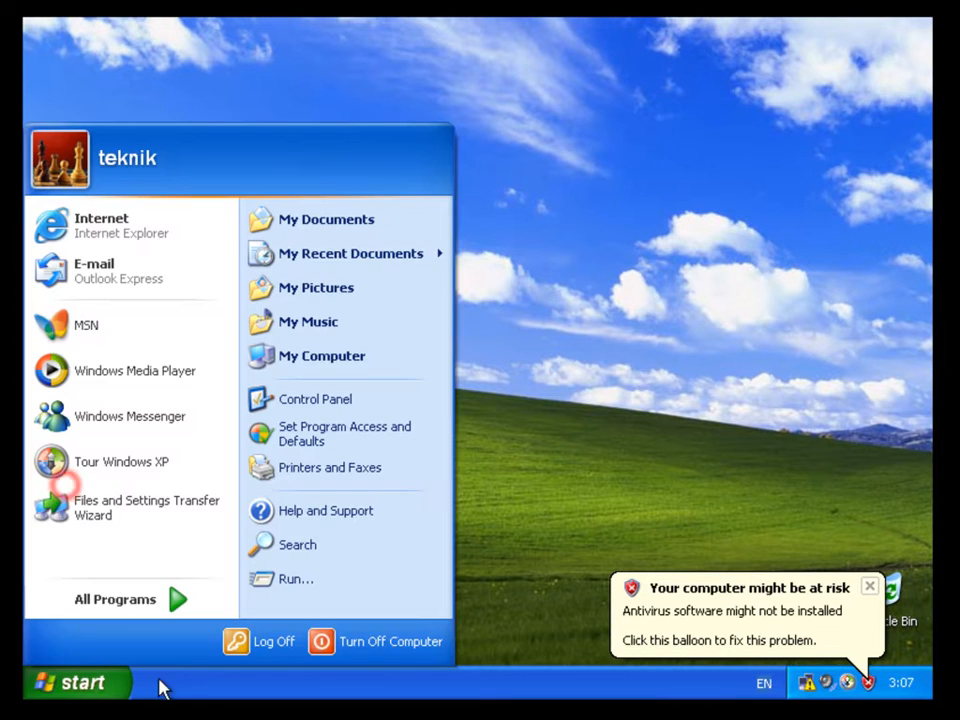
pyautogui.click(392, 643)
pyautogui.click(482, 292)
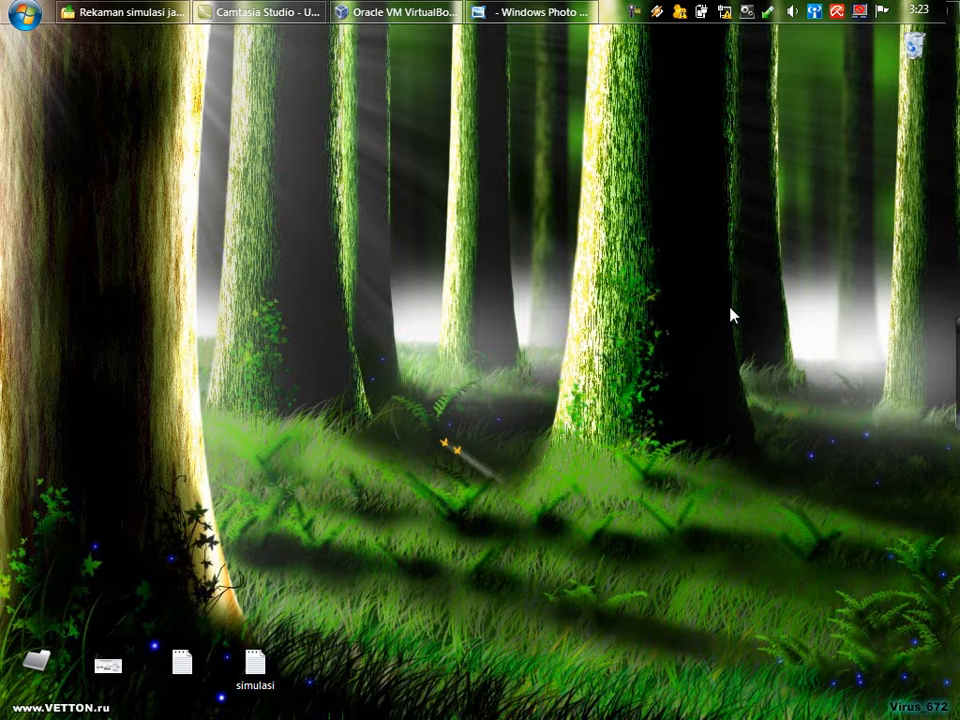
# Step: Refresh the host desktop, bring VirtualBox Manager to the front and select Clear OS 5.2
pyautogui.rightClick(439, 311)
pyautogui.rightClick(392, 268)
pyautogui.click(462, 328)
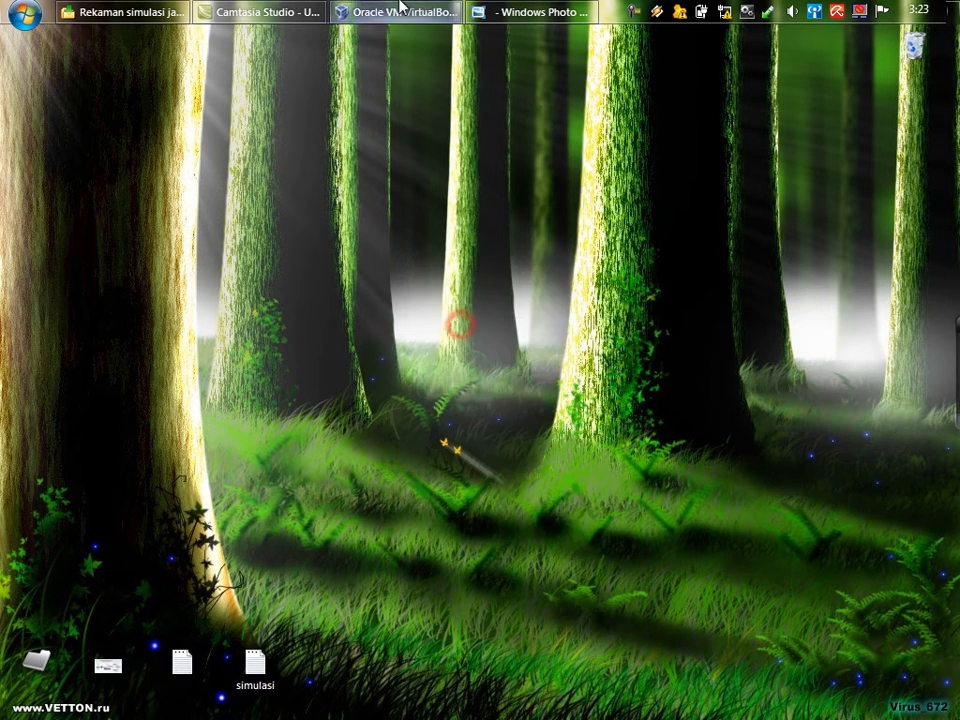
pyautogui.click(401, 12)
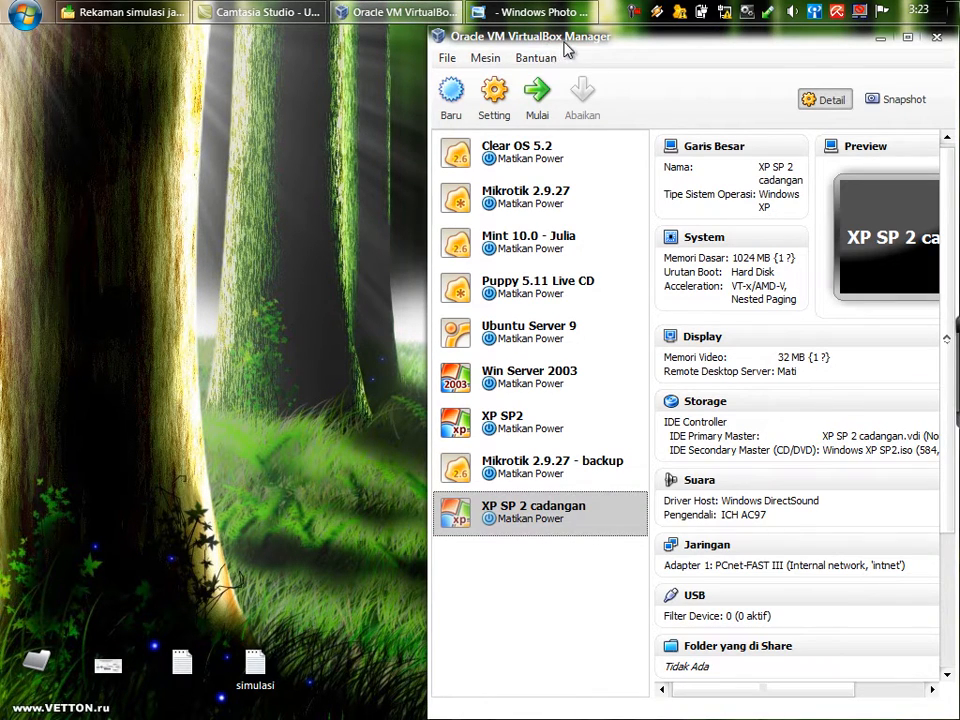
pyautogui.click(552, 166)
pyautogui.click(530, 200)
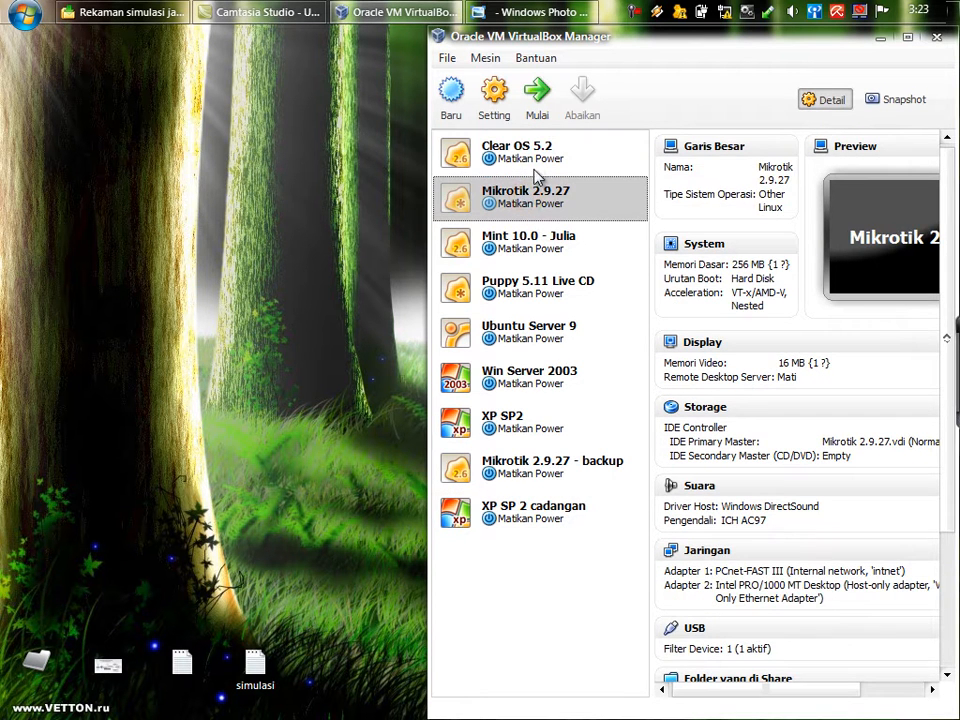
pyautogui.click(527, 156)
# Step: Start a new virtual machine named 'Clear OS 5.2 - cadangan'
pyautogui.click(449, 95)
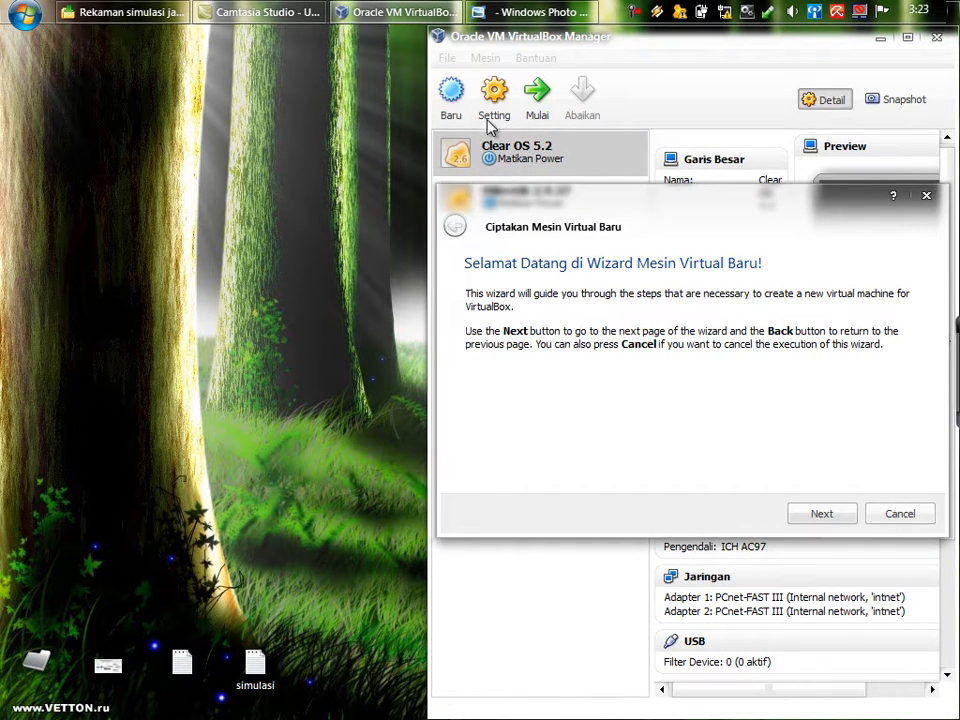
pyautogui.click(816, 514)
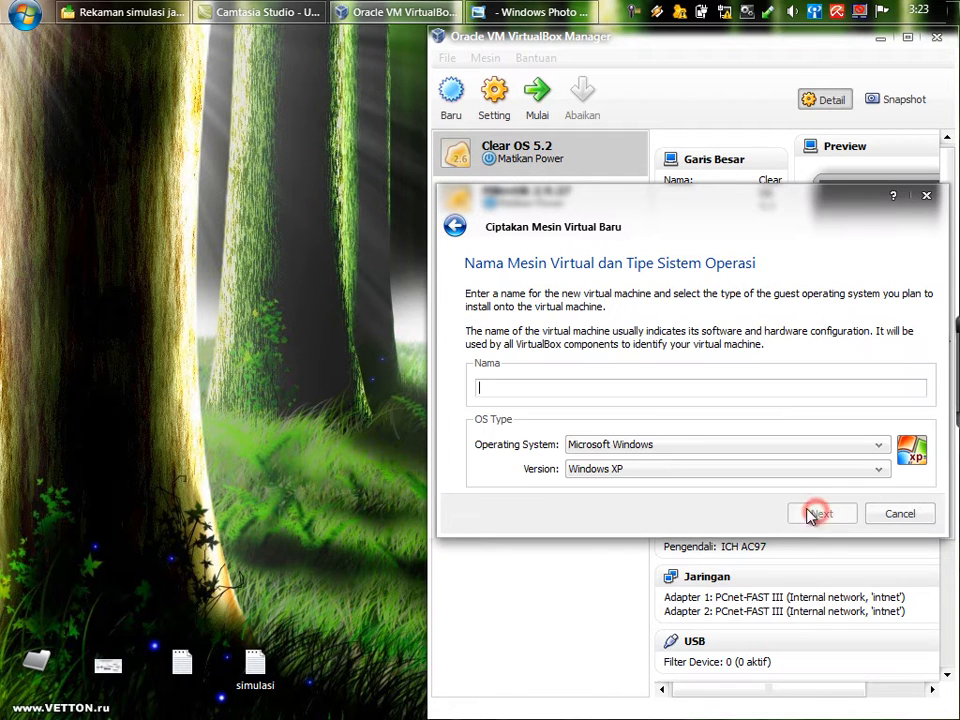
pyautogui.click(637, 393)
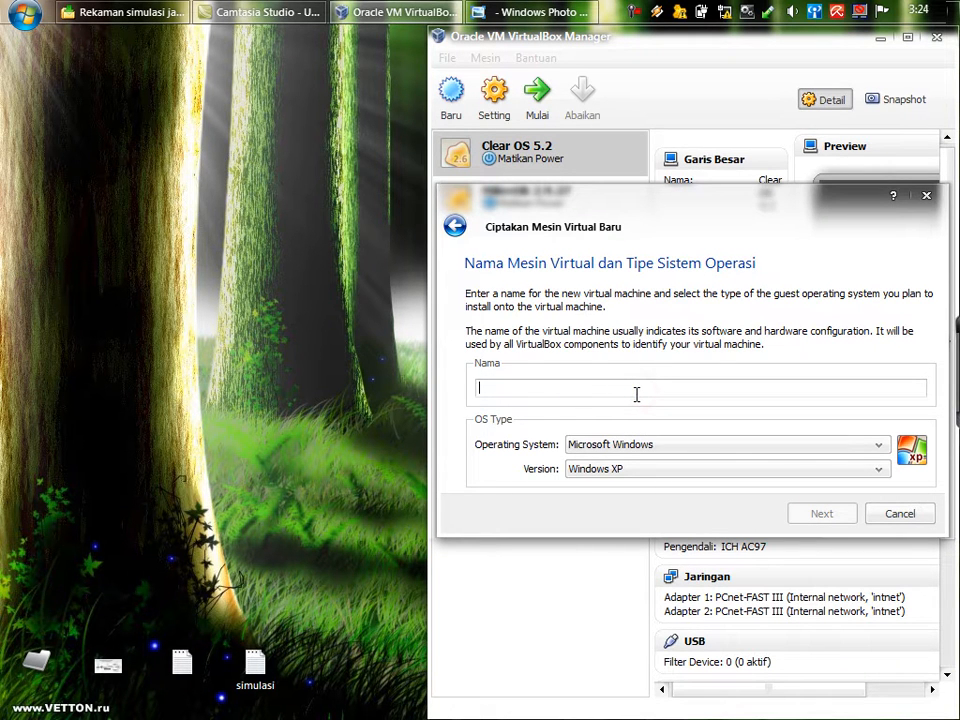
pyautogui.write('Clear O')
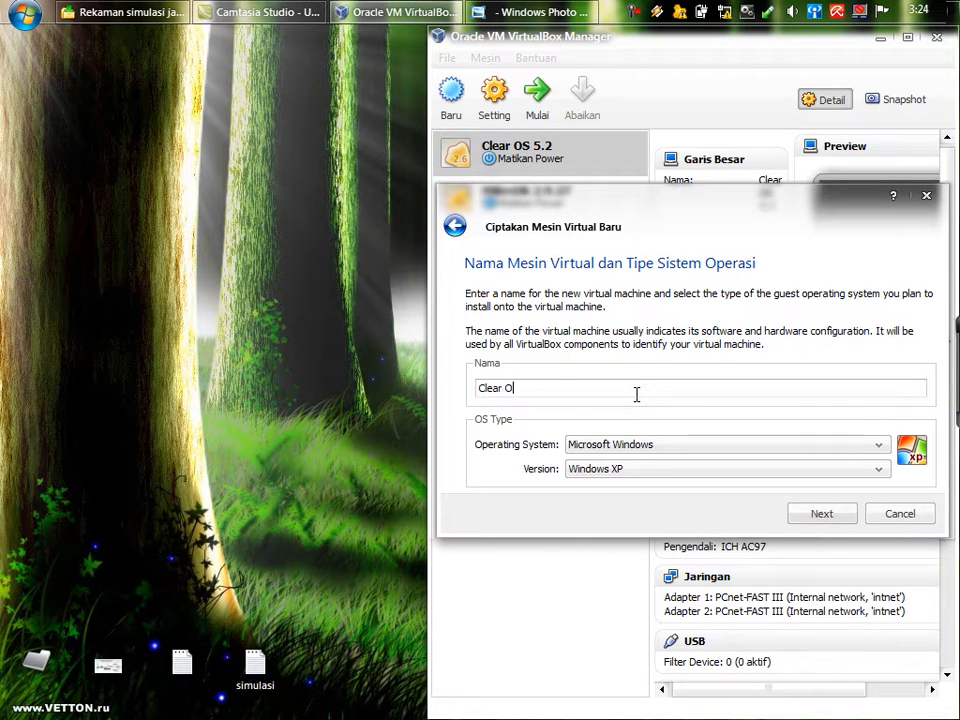
pyautogui.write('S 5.2 - cadangan')
pyautogui.press('Tab')
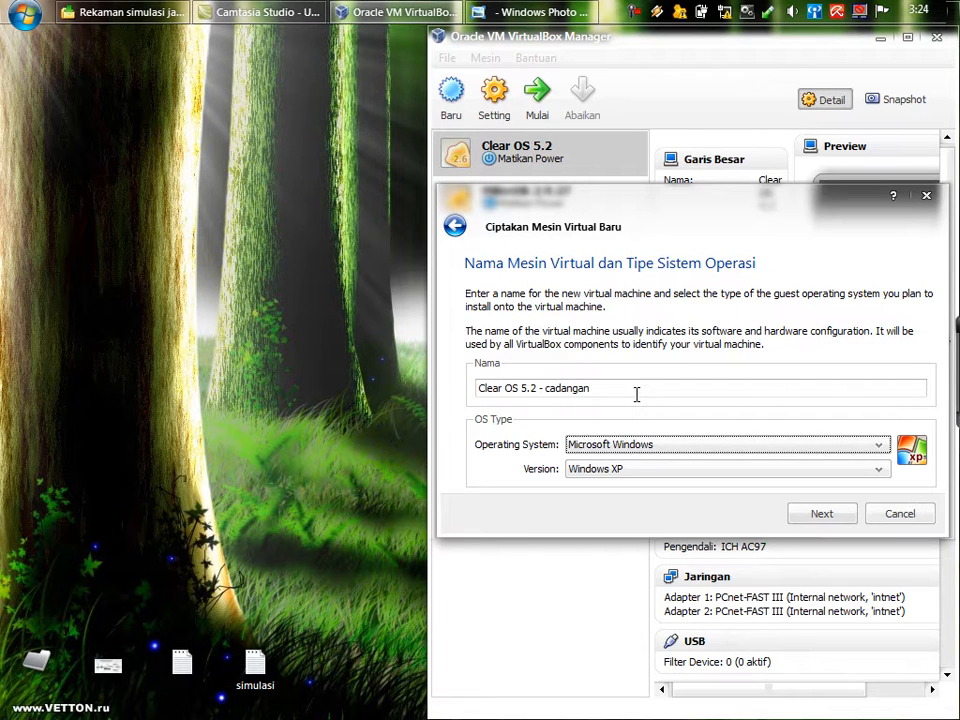
# Step: Set the operating system to Linux, version Linux 2.6, and continue to the memory step
pyautogui.click(694, 446)
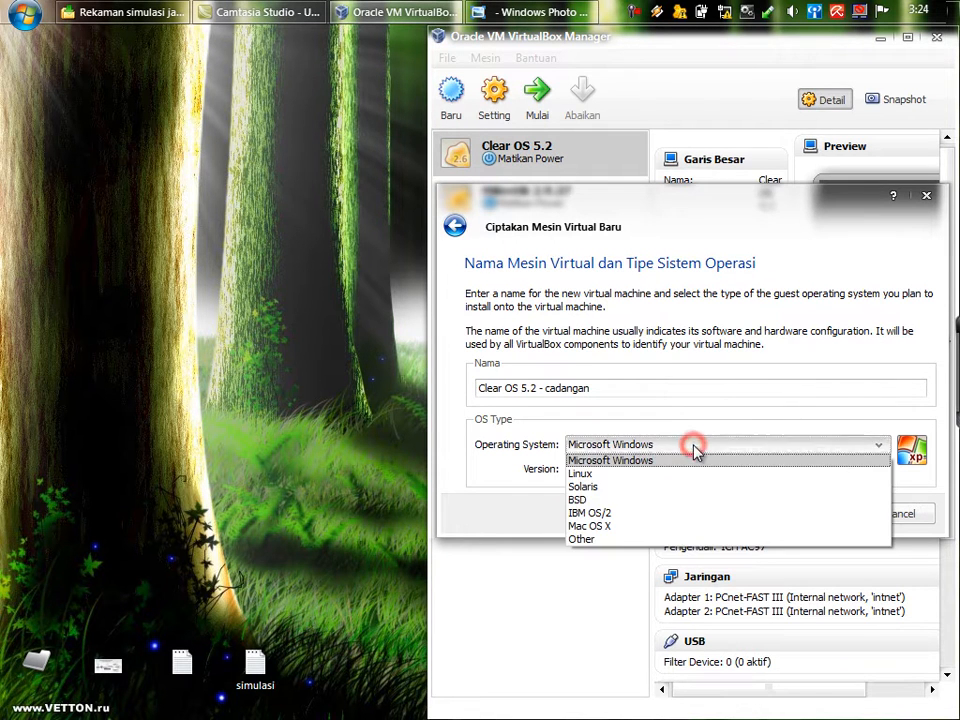
pyautogui.click(660, 471)
pyautogui.click(664, 444)
pyautogui.click(615, 475)
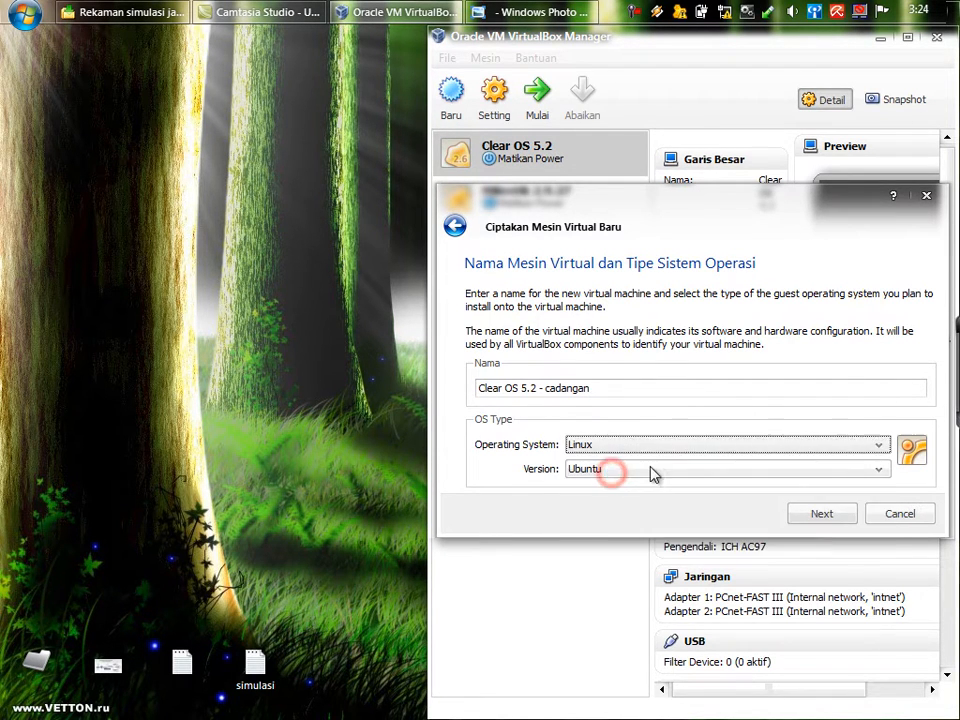
pyautogui.click(650, 468)
pyautogui.scroll(4, 677, 542)
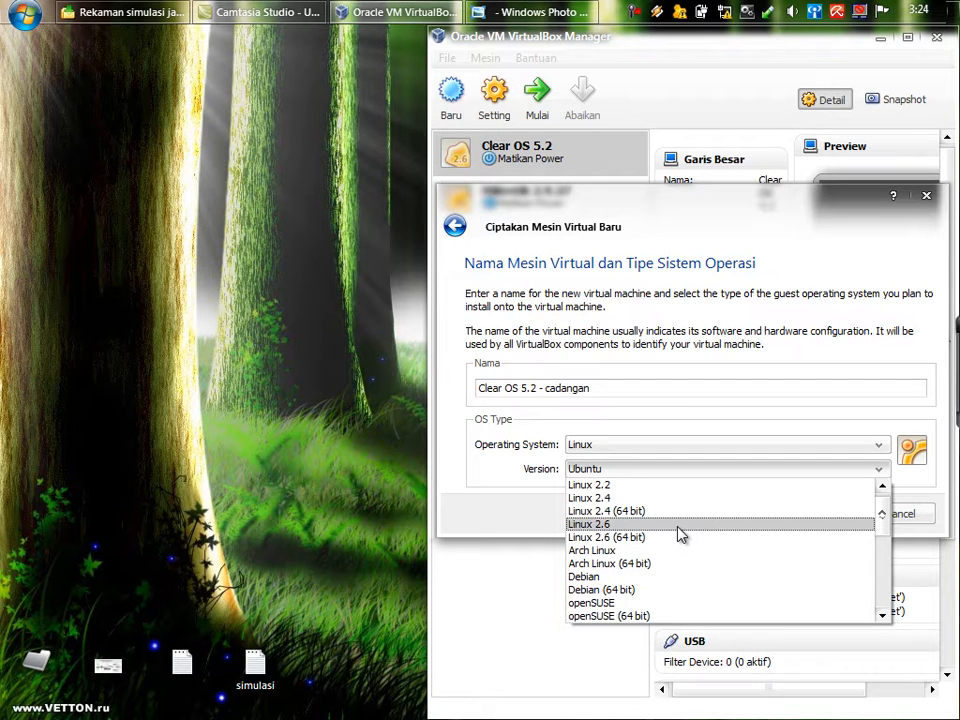
pyautogui.click(677, 527)
pyautogui.click(834, 516)
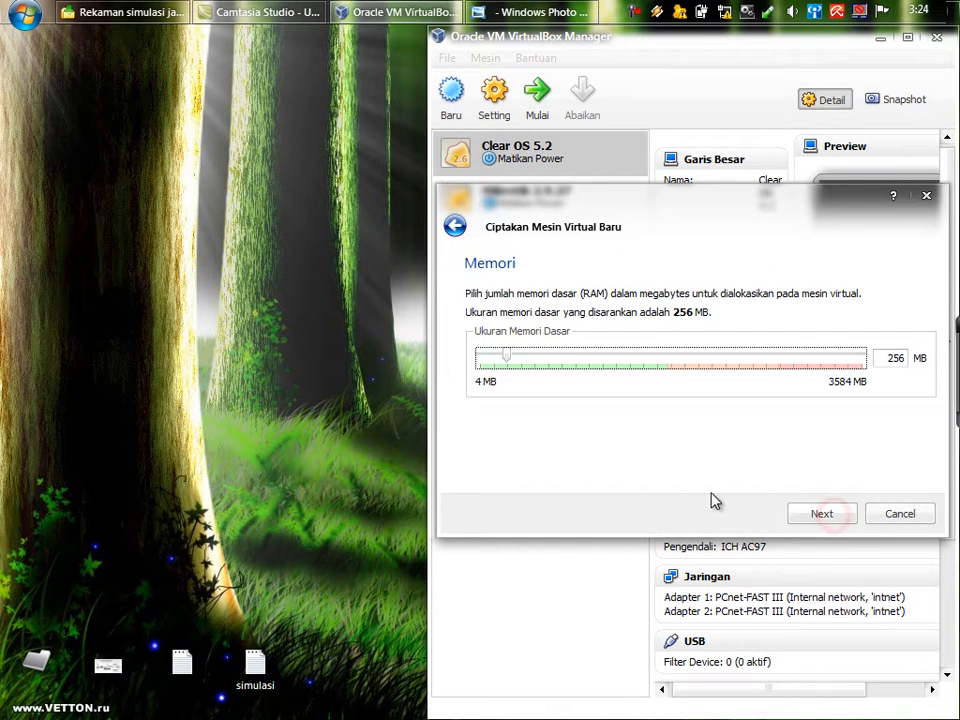
# Step: Give the machine 1024 MB of memory and choose to create a new boot hard disk
pyautogui.moveTo(884, 357); pyautogui.dragTo(907, 357)
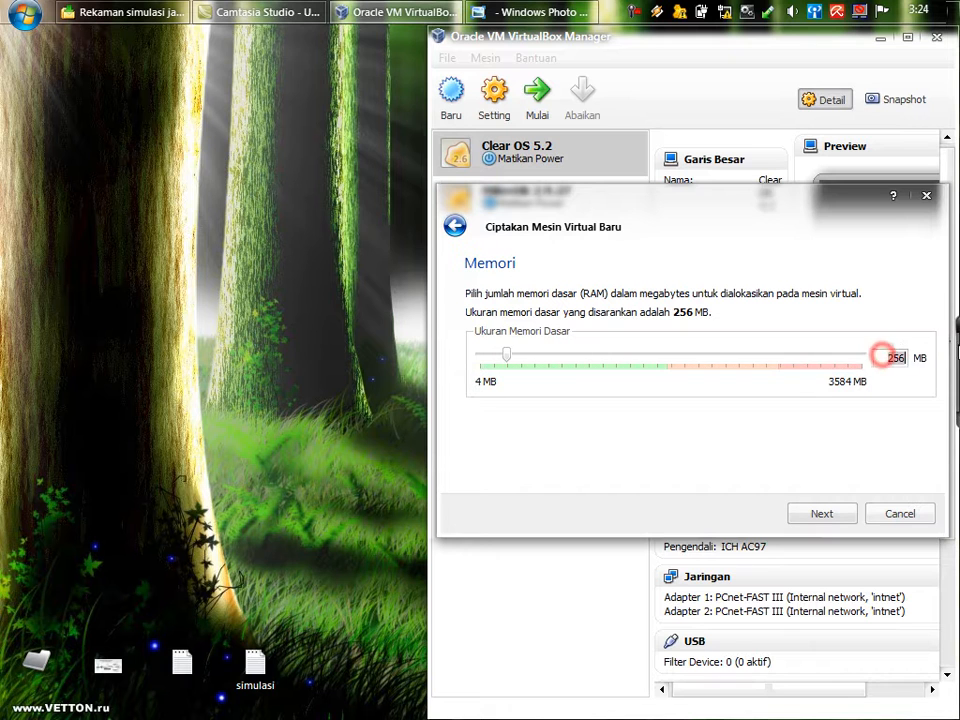
pyautogui.click(803, 250)
pyautogui.moveTo(880, 358); pyautogui.dragTo(910, 359)
pyautogui.write('1024')
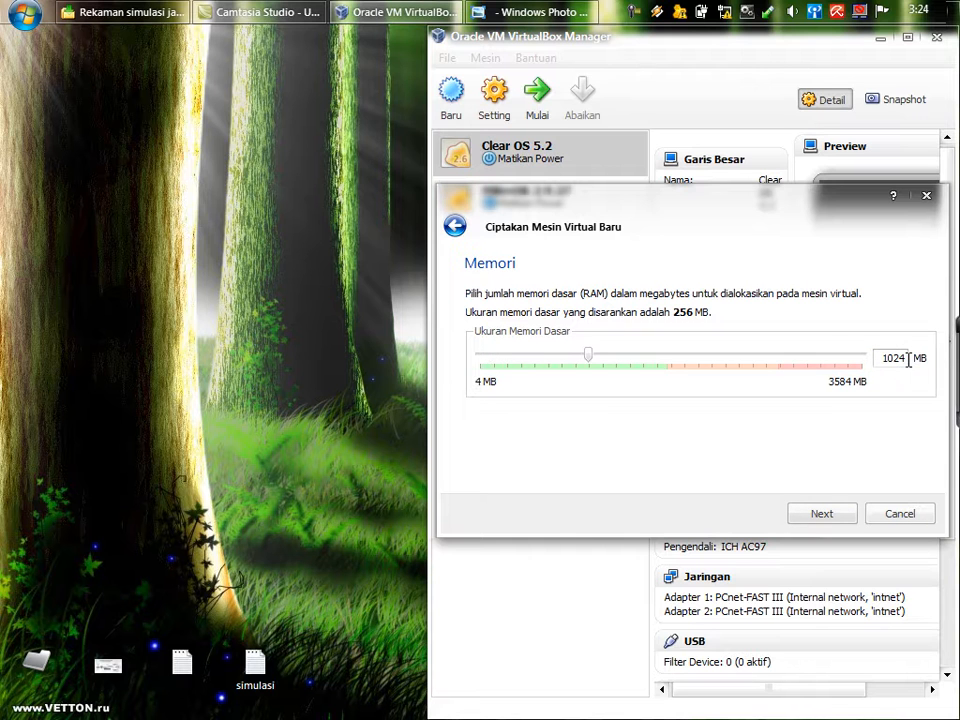
pyautogui.click(812, 519)
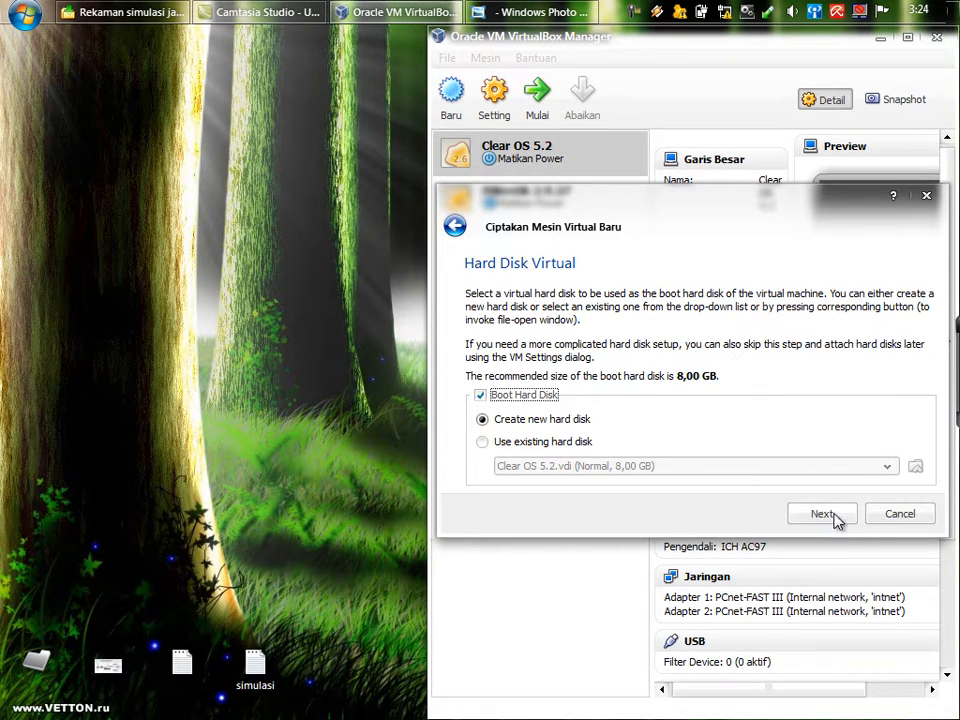
pyautogui.click(834, 516)
# Step: Create a 5,00 GB dynamically expanding virtual disk and finish both wizards
pyautogui.click(820, 488)
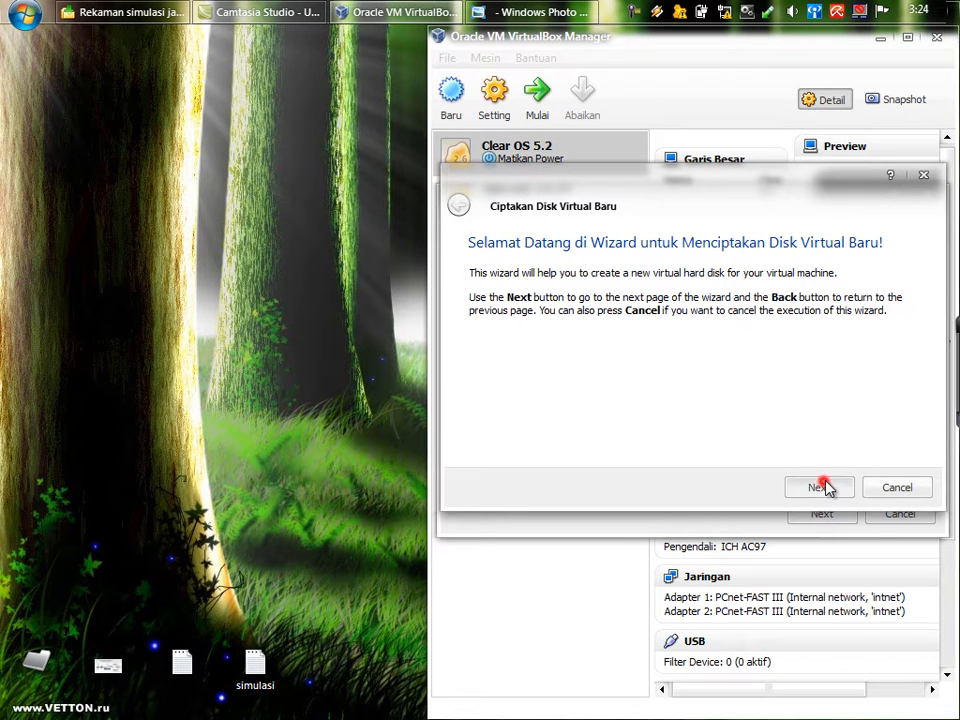
pyautogui.click(822, 488)
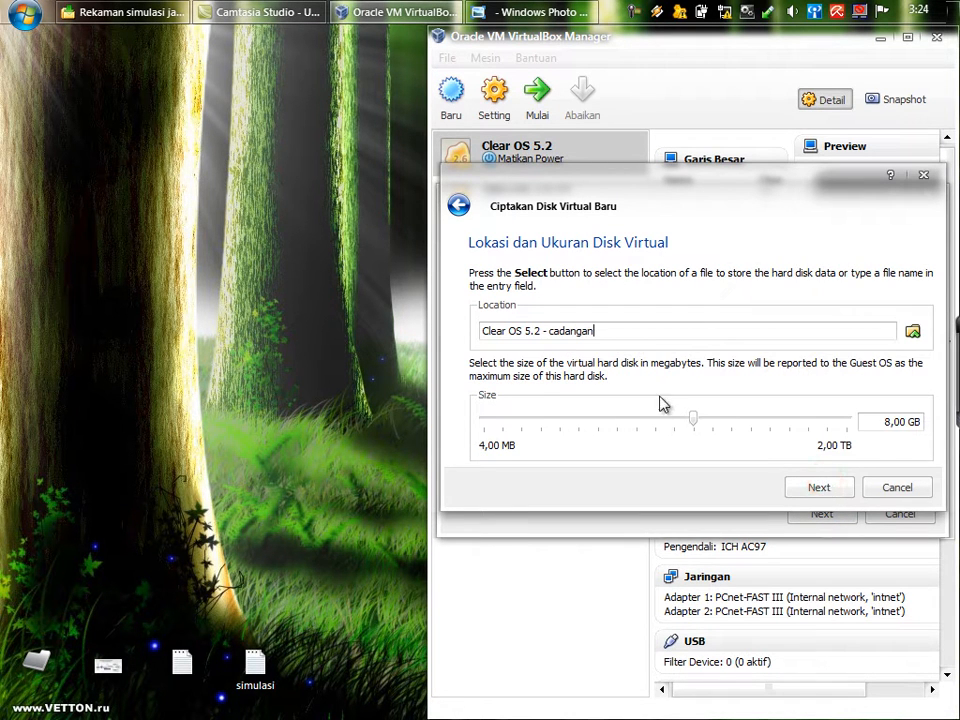
pyautogui.click(878, 421)
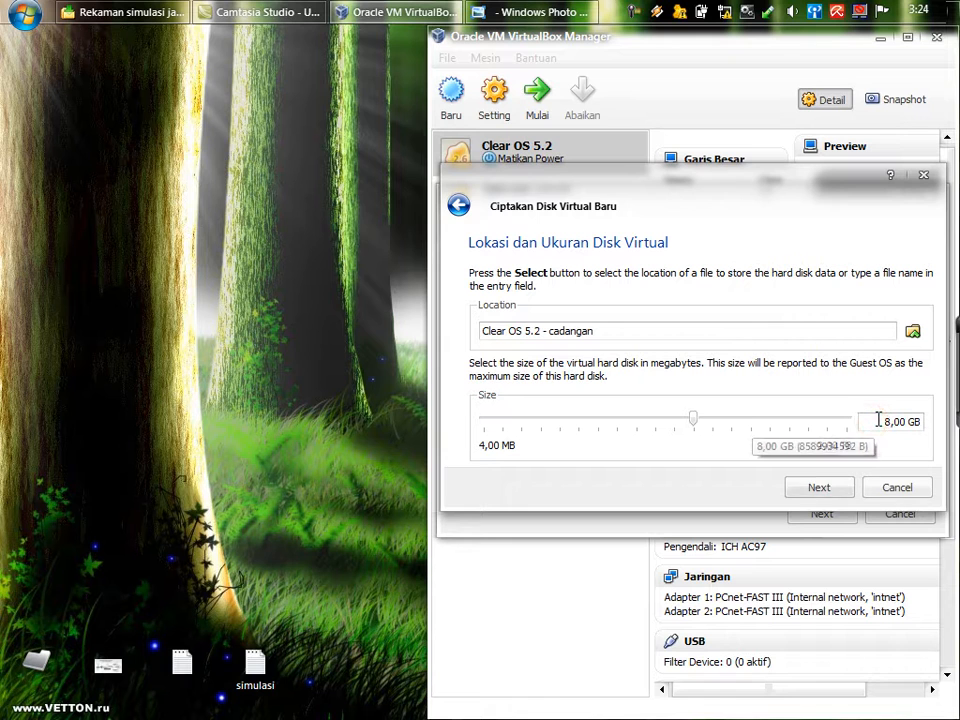
pyautogui.press('Delete')
pyautogui.press('Delete')
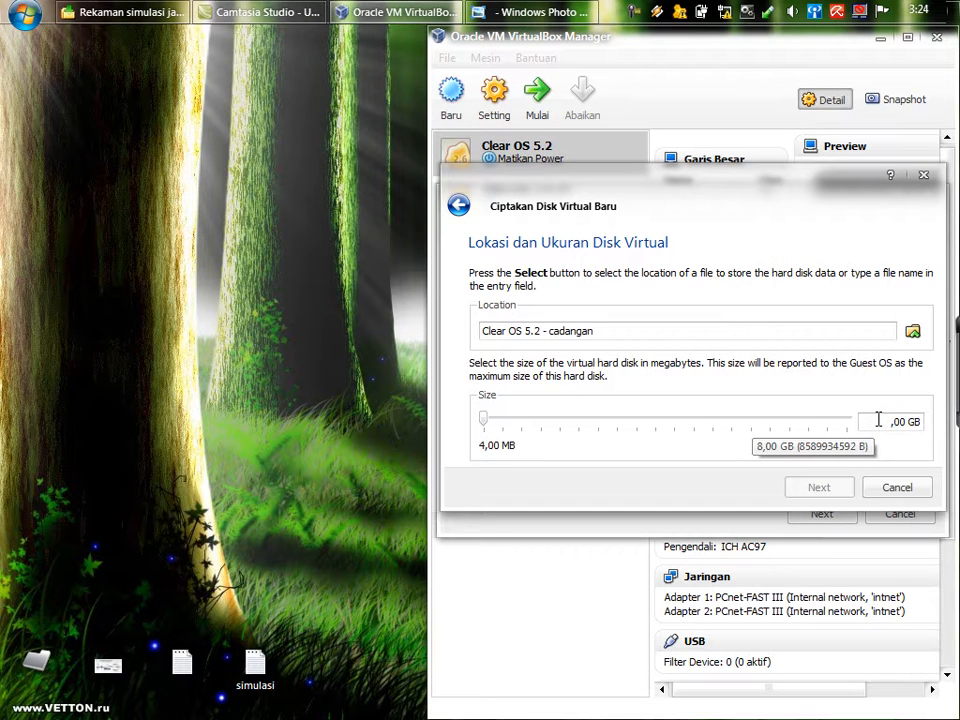
pyautogui.write('5')
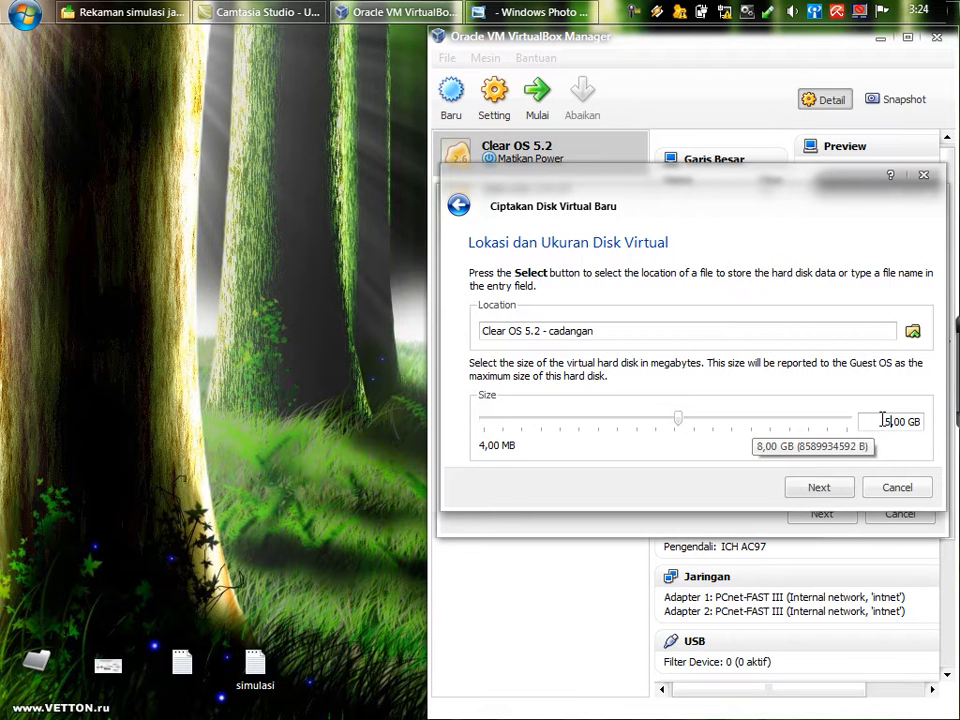
pyautogui.click(819, 488)
pyautogui.click(827, 490)
pyautogui.click(826, 511)
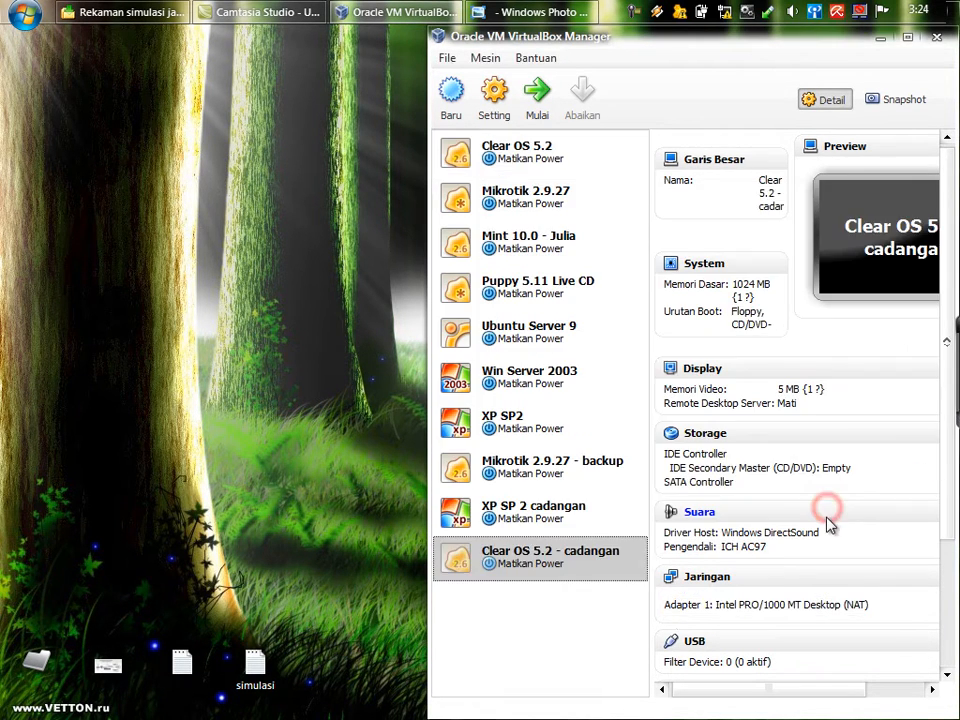
# Step: Open the Clear OS 5.2 - cadangan settings and select the network diagram image on the desktop
pyautogui.rightClick(502, 563)
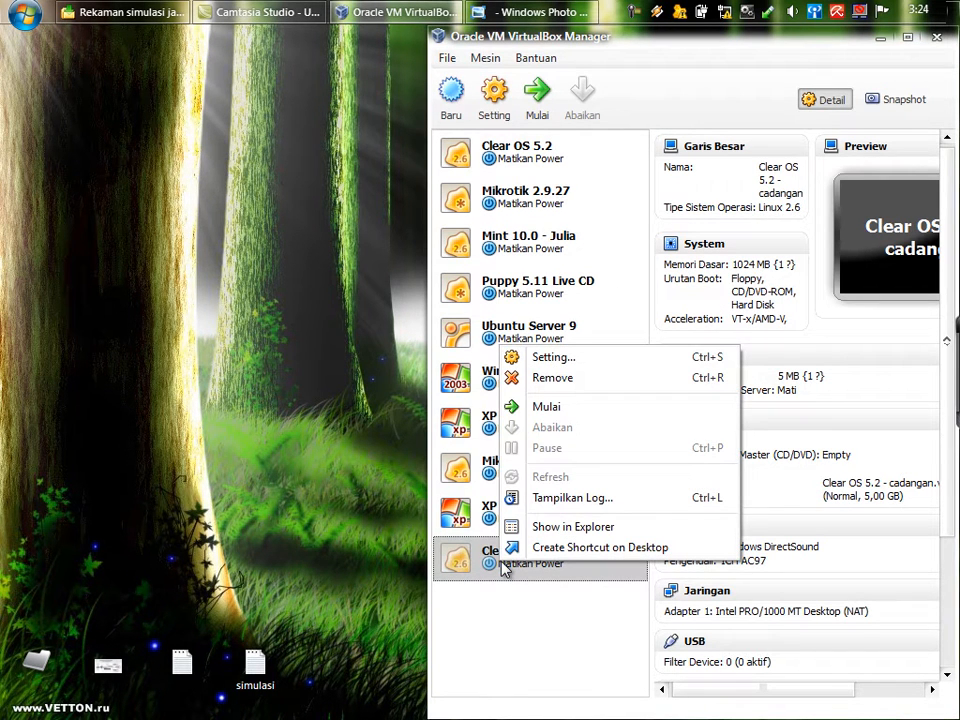
pyautogui.click(553, 358)
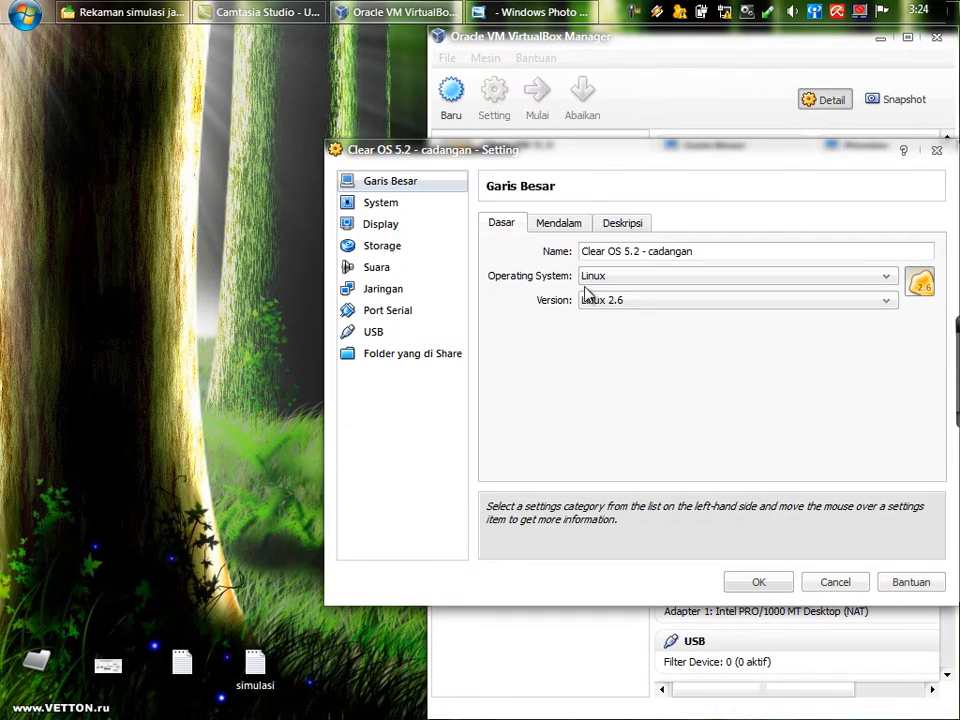
pyautogui.click(115, 663)
# Step: View the network diagram zoomed in on the Clear OS 5.2 DNS Server at 200.200.200.2/29
pyautogui.doubleClick(116, 664)
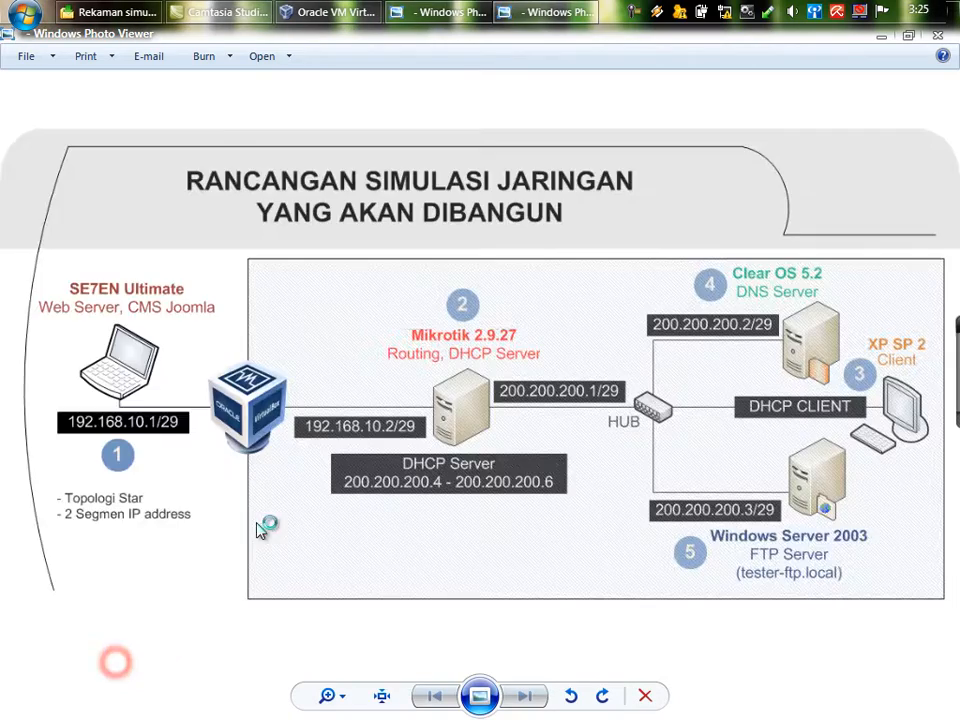
pyautogui.scroll(5, 465, 418)
pyautogui.moveTo(753, 408); pyautogui.dragTo(65, 464)
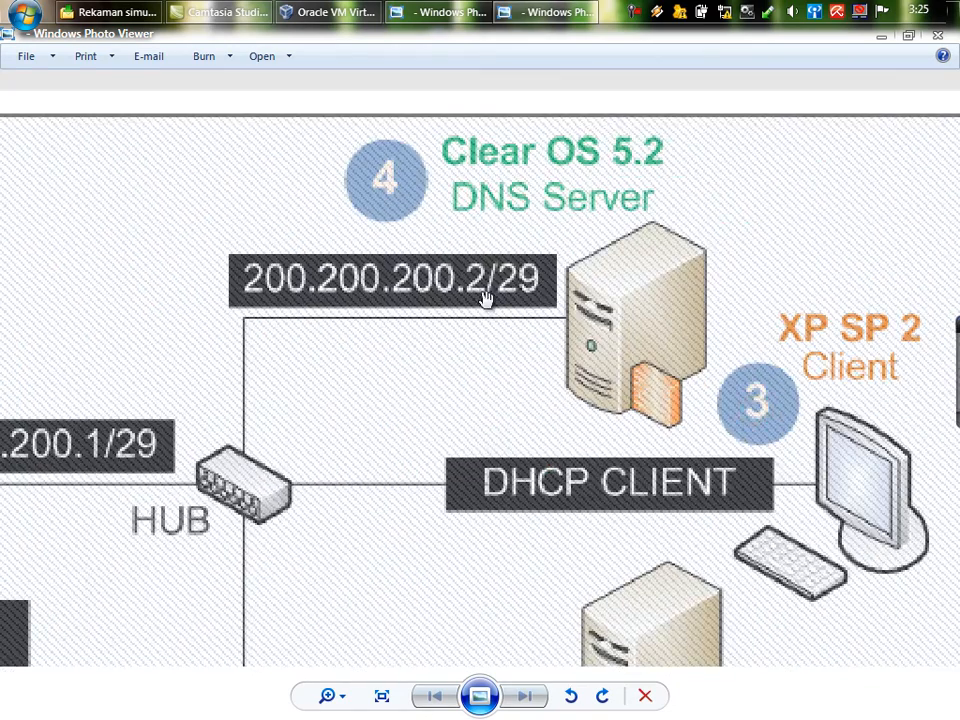
pyautogui.moveTo(486, 296); pyautogui.dragTo(332, 439)
pyautogui.moveTo(396, 480); pyautogui.dragTo(470, 525)
pyautogui.moveTo(514, 559); pyautogui.dragTo(514, 501)
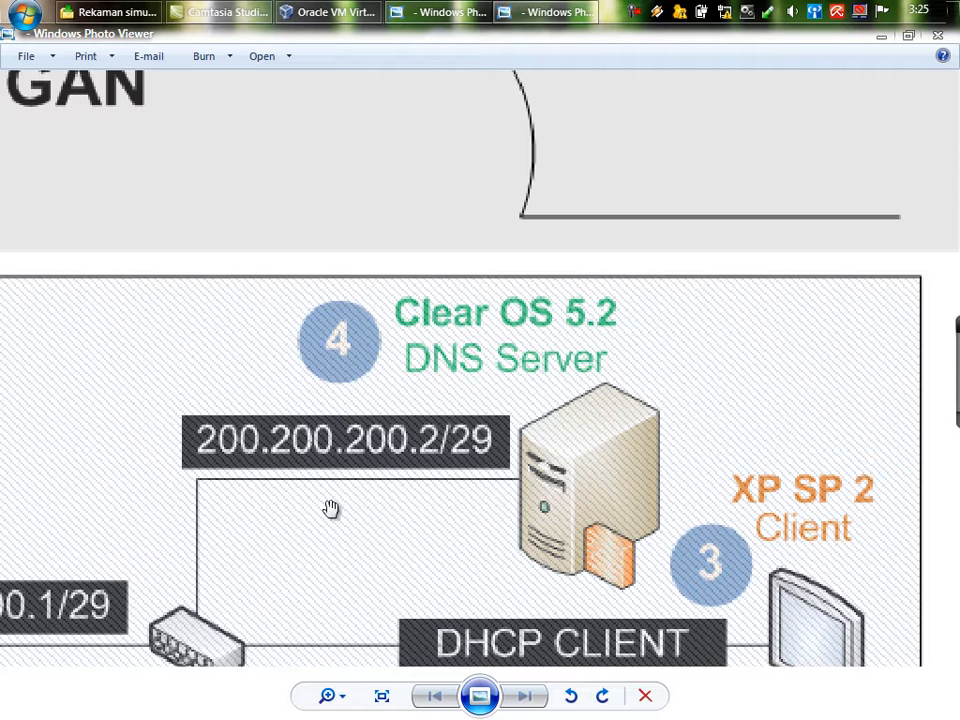
pyautogui.click(491, 406)
# Step: Attach network Adapter 1 to Jaringan Internal 'intnet'
pyautogui.click(880, 37)
pyautogui.click(388, 287)
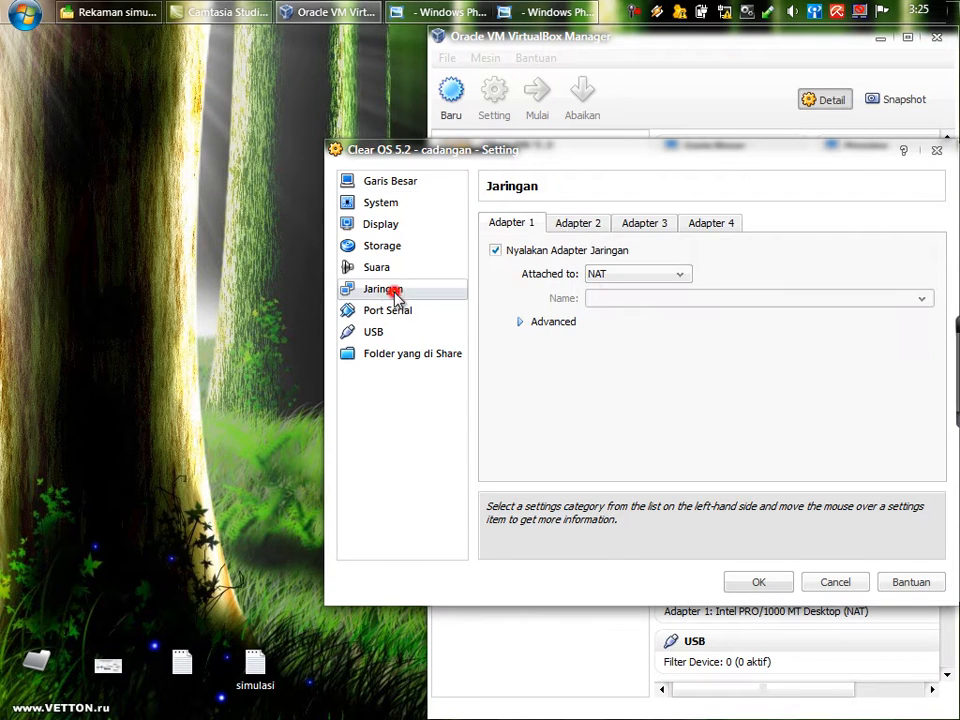
pyautogui.click(578, 223)
pyautogui.click(648, 222)
pyautogui.click(738, 222)
pyautogui.click(643, 223)
pyautogui.click(592, 223)
pyautogui.click(655, 223)
pyautogui.click(722, 222)
pyautogui.click(656, 222)
pyautogui.click(579, 222)
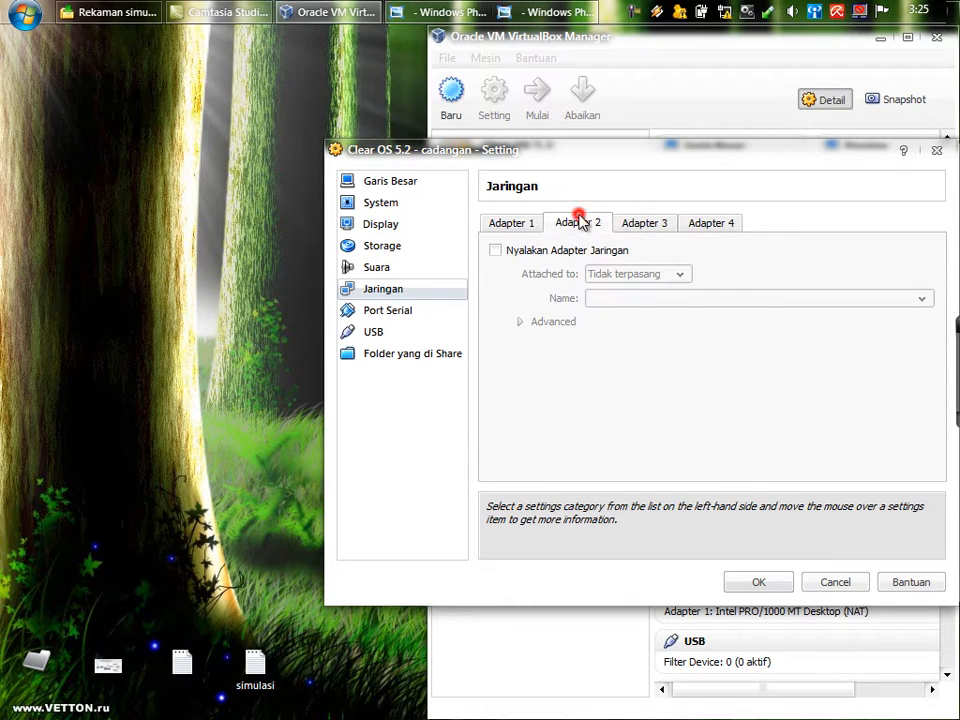
pyautogui.click(528, 223)
pyautogui.click(598, 251)
pyautogui.click(600, 251)
pyautogui.click(643, 274)
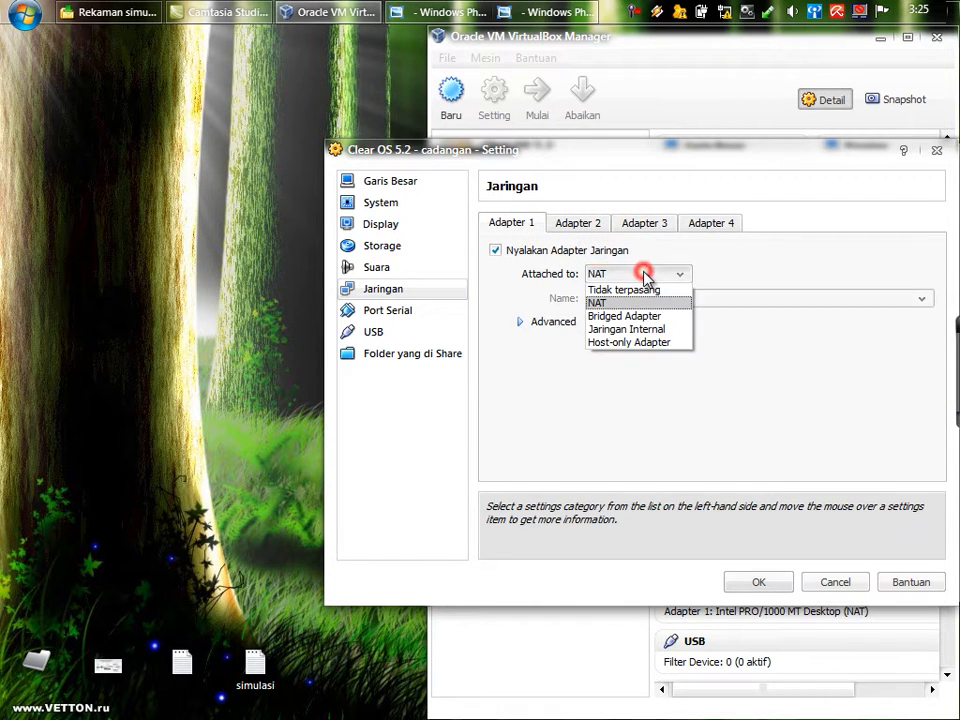
pyautogui.click(650, 329)
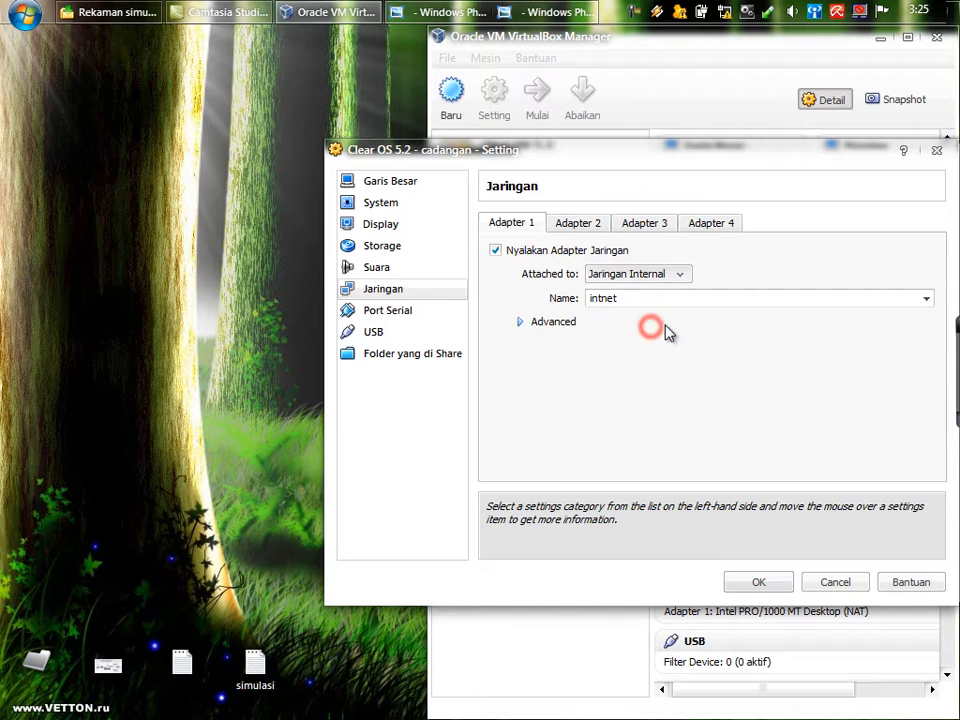
# Step: Move Floppy down the boot order and disable it, leaving CD/DVD-ROM then Hard Disk
pyautogui.click(428, 202)
pyautogui.click(624, 296)
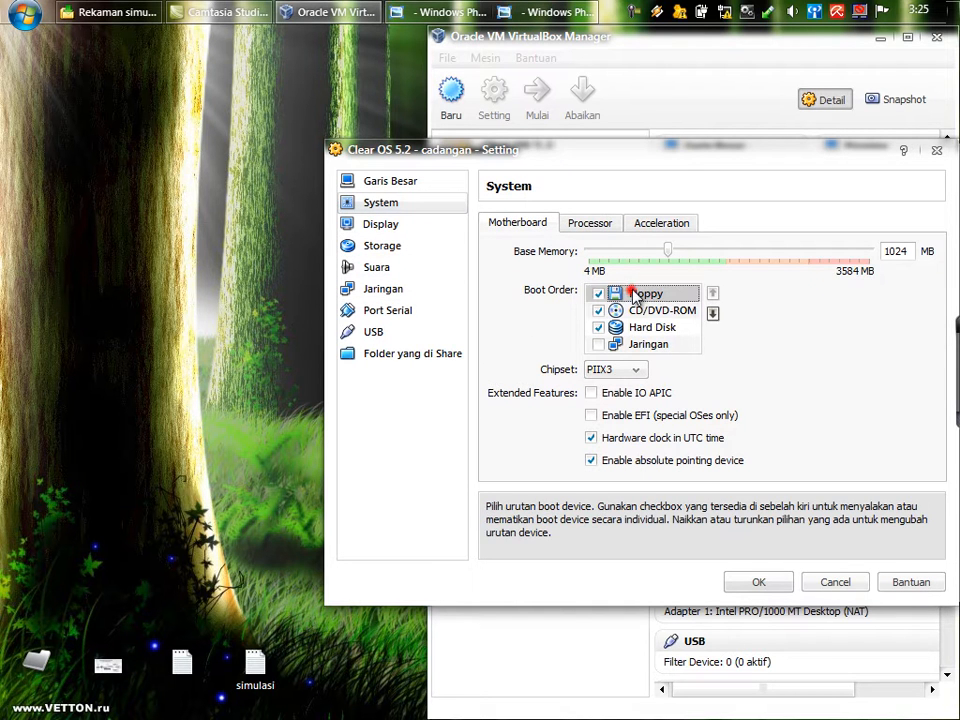
pyautogui.click(712, 313)
pyautogui.click(712, 313)
pyautogui.click(603, 330)
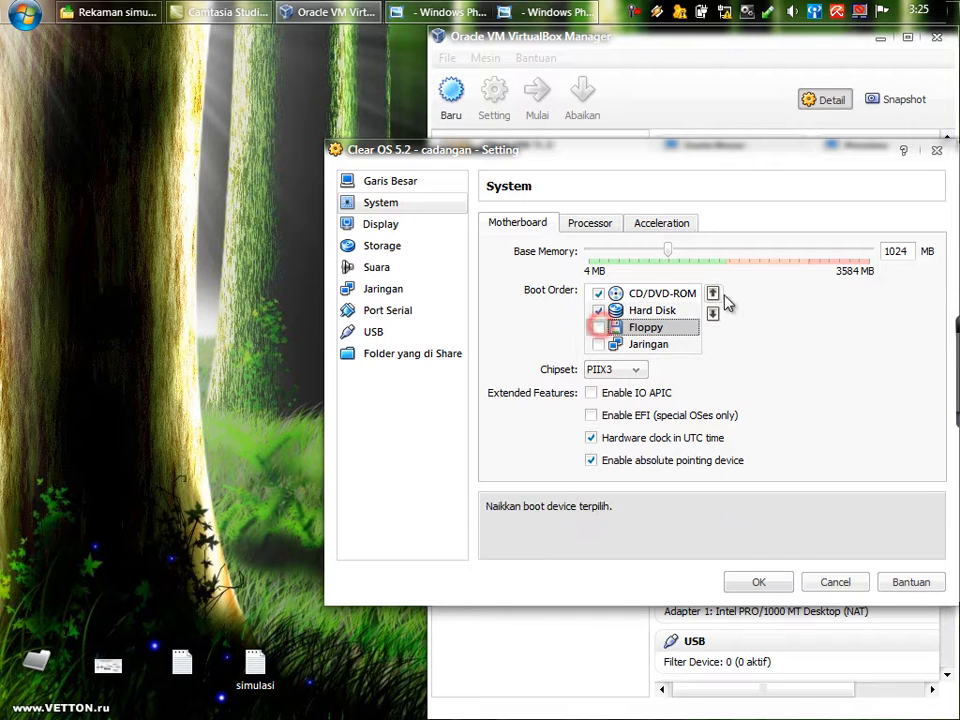
pyautogui.click(895, 251)
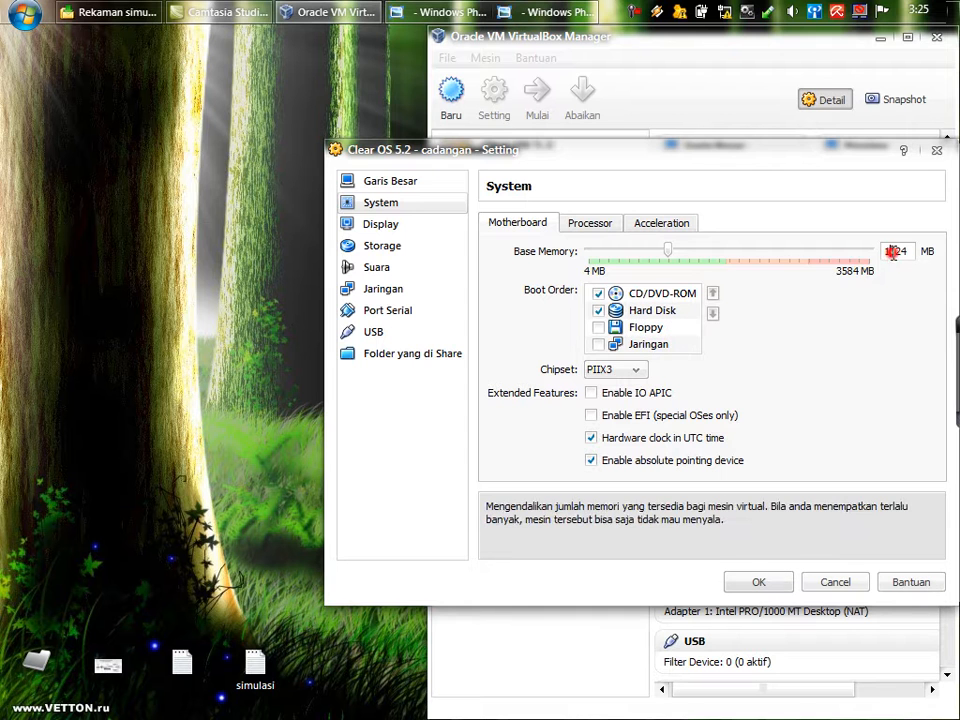
pyautogui.click(390, 247)
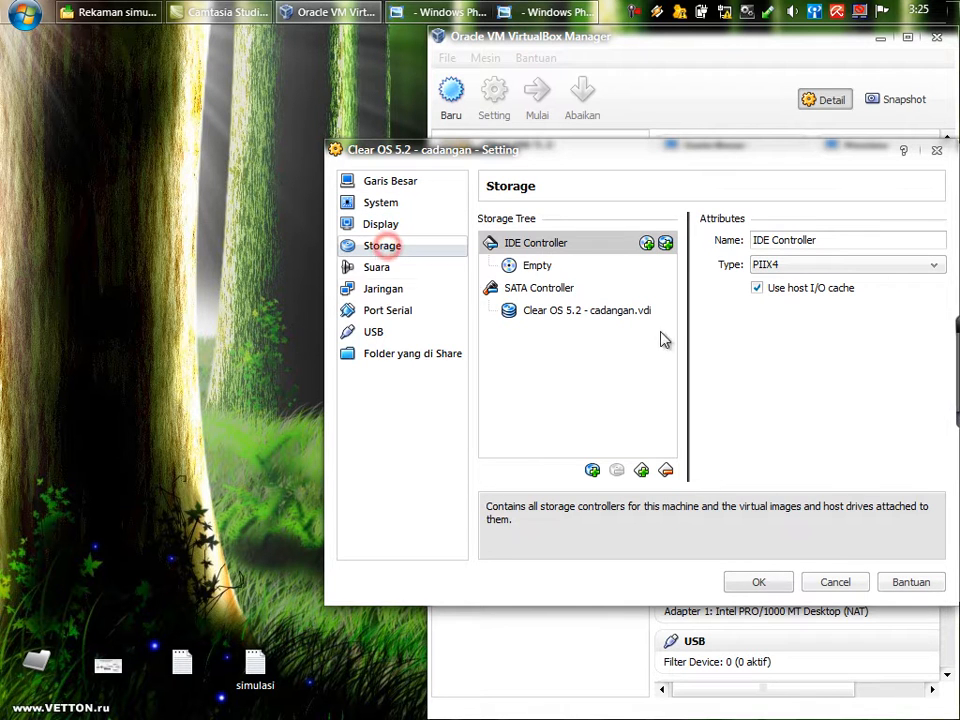
# Step: Mount clearos-enterprise-5.2.iso in the empty CD/DVD drive and save the VM settings
pyautogui.click(538, 266)
pyautogui.click(935, 242)
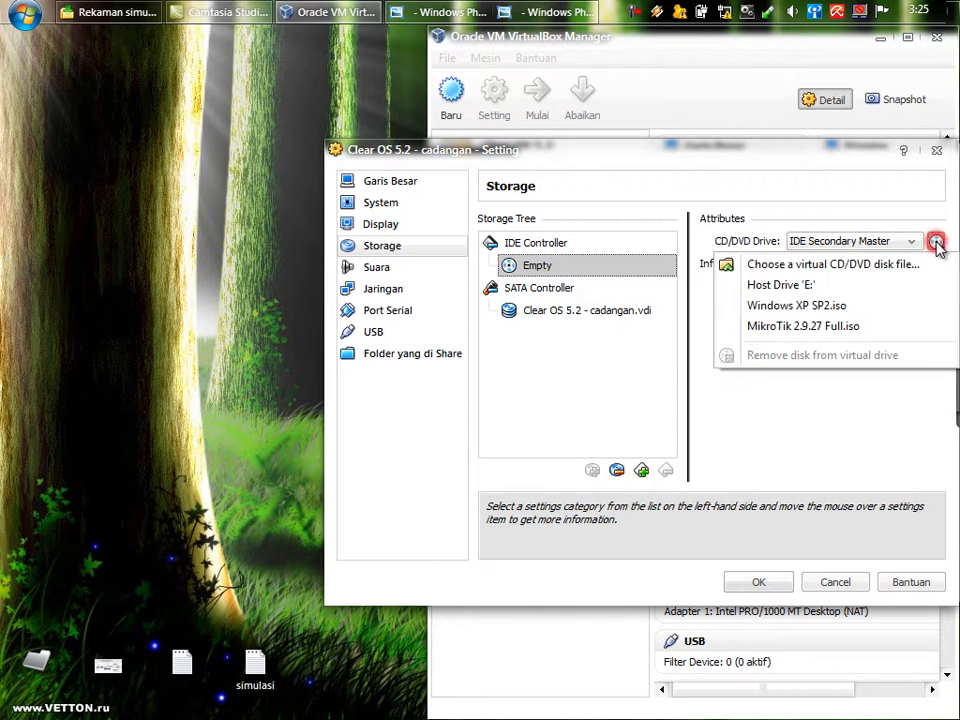
pyautogui.click(842, 268)
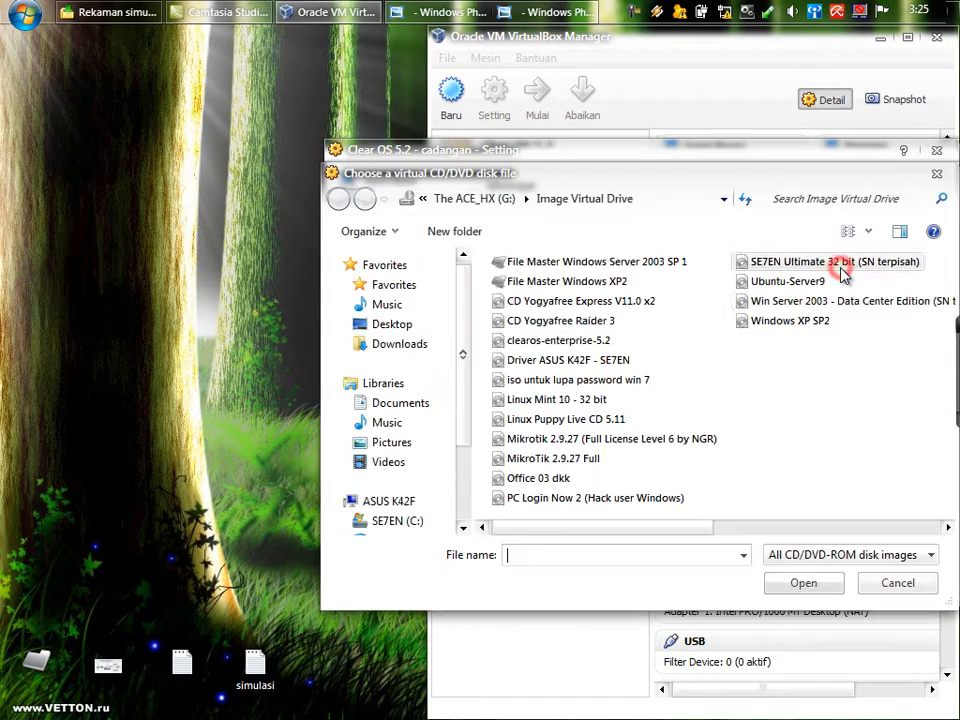
pyautogui.click(825, 396)
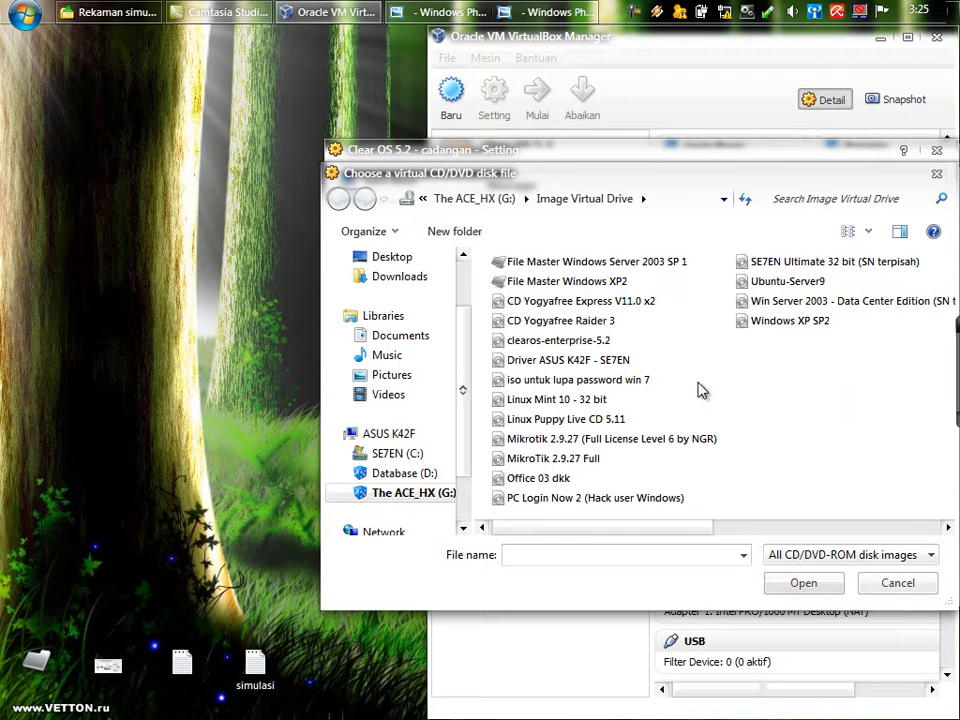
pyautogui.doubleClick(591, 340)
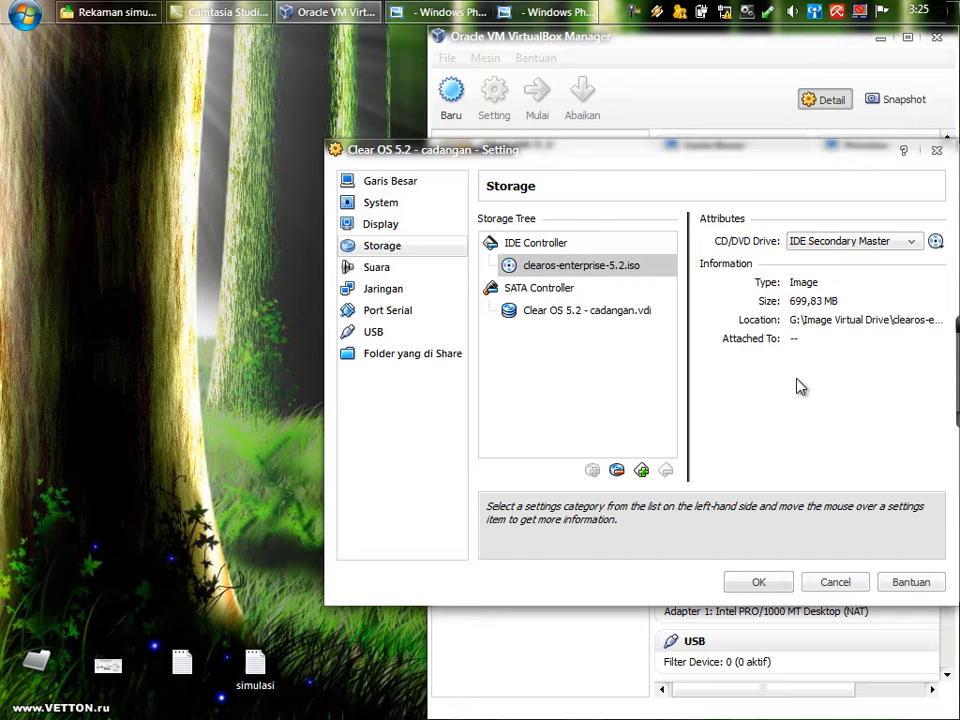
pyautogui.click(788, 301)
pyautogui.click(765, 583)
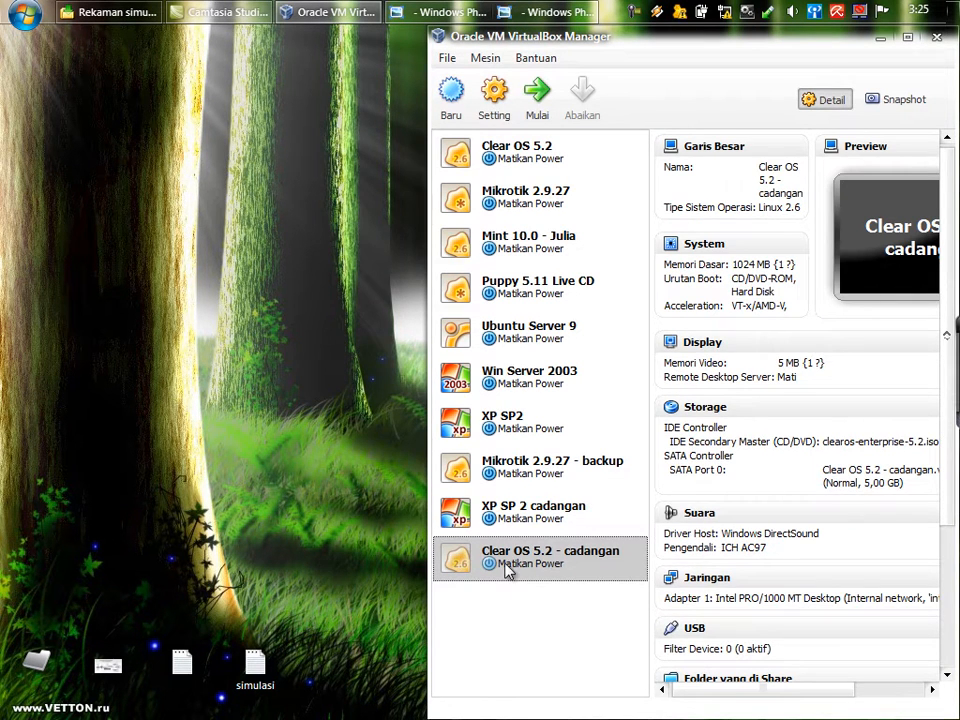
# Step: Start the Clear OS 5.2 - cadangan VM in fullscreen and boot the ClearOS installer
pyautogui.doubleClick(503, 560)
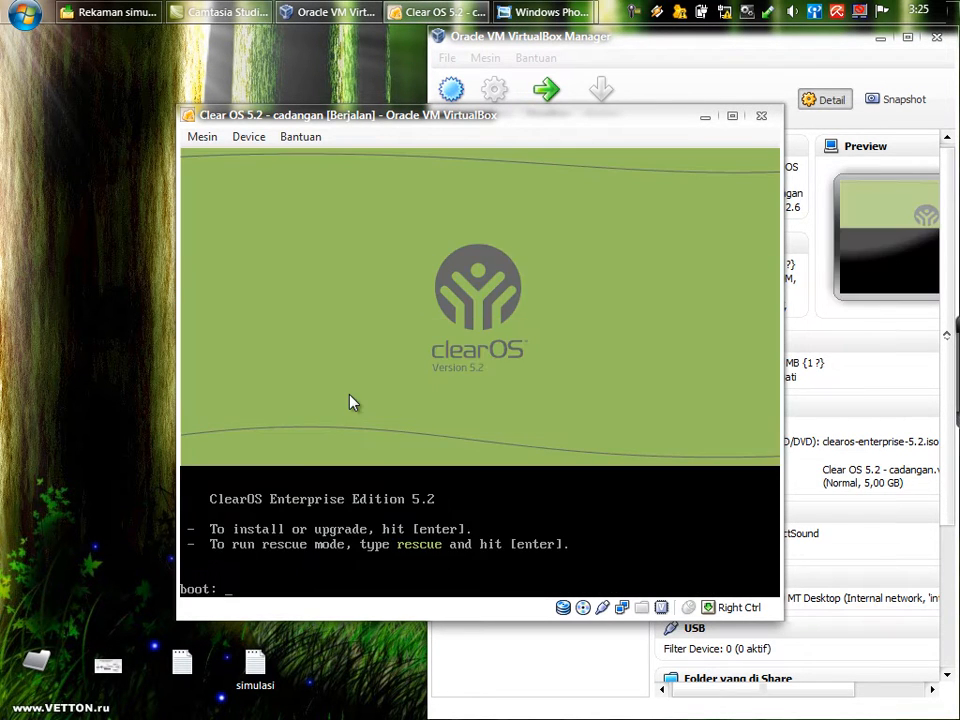
pyautogui.hotkey('ctrl', 'f')
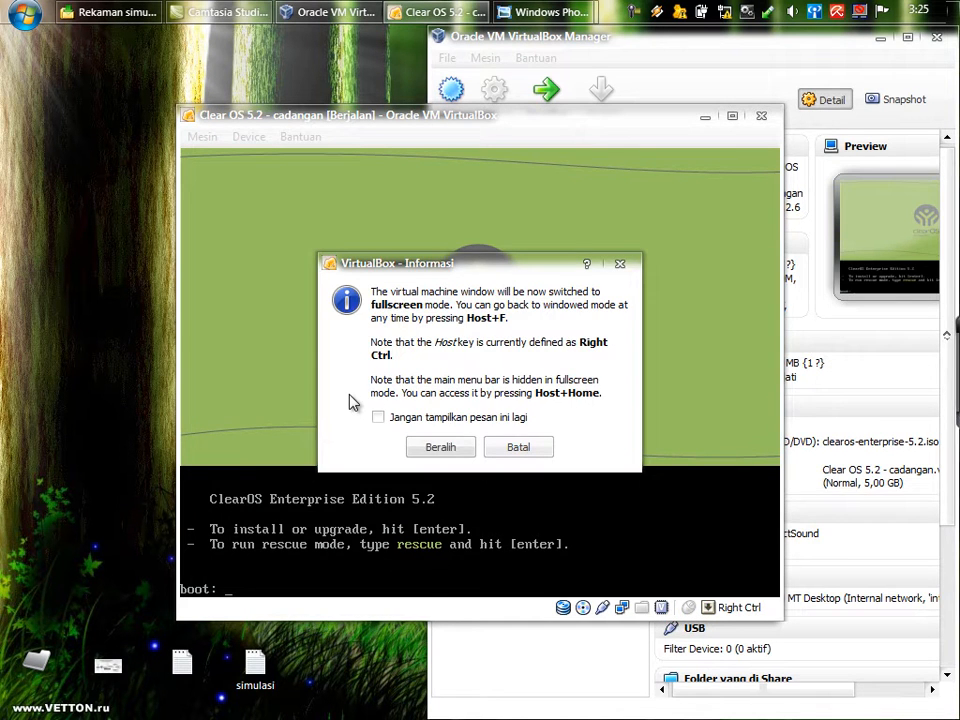
pyautogui.press('Return')
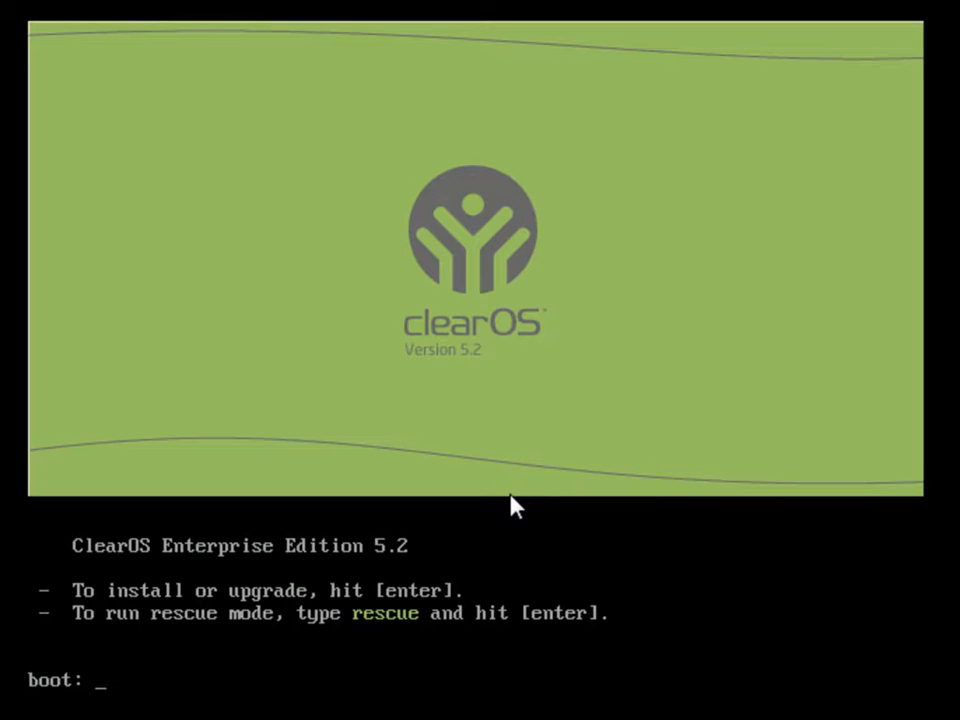
pyautogui.press('Return')
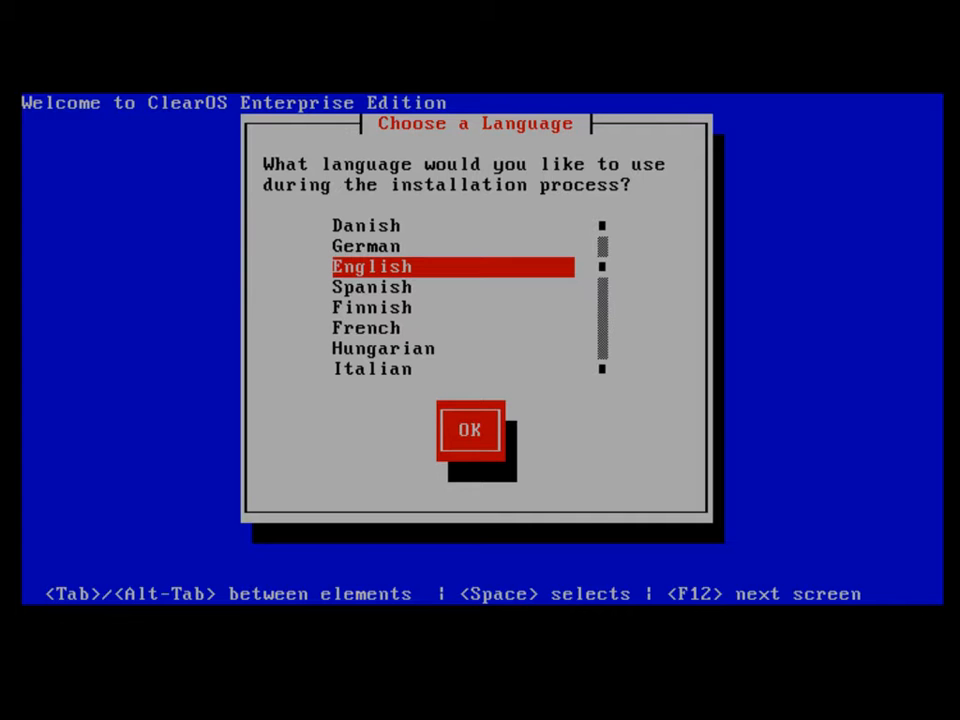
# Step: Accept English as the installation language and us as the keyboard layout
pyautogui.press('Tab')
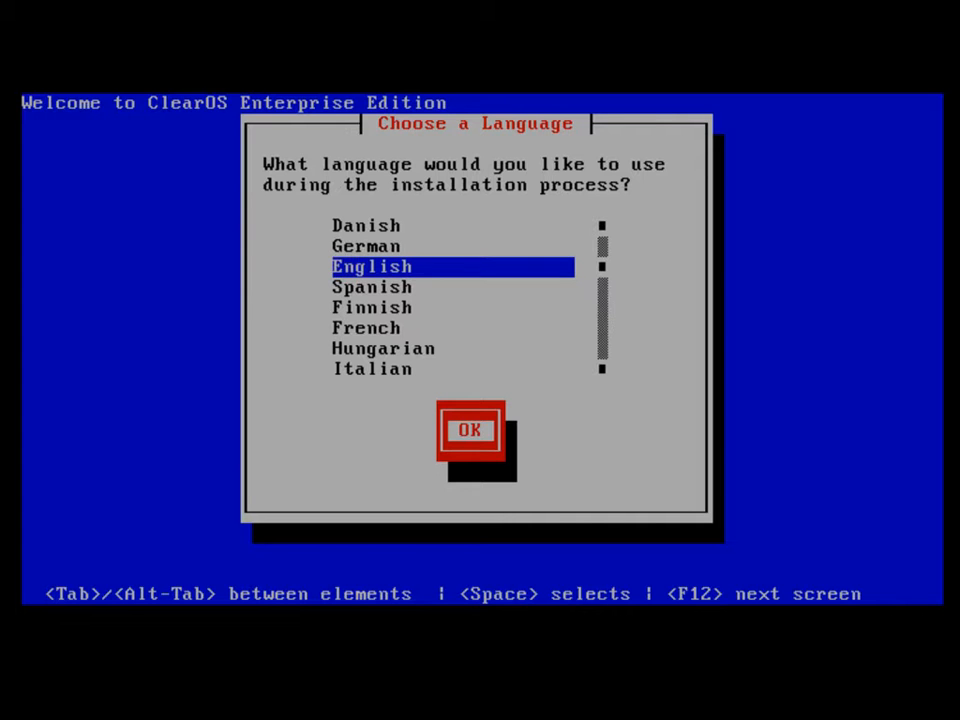
pyautogui.press('Tab')
pyautogui.press('Tab')
pyautogui.press('Return')
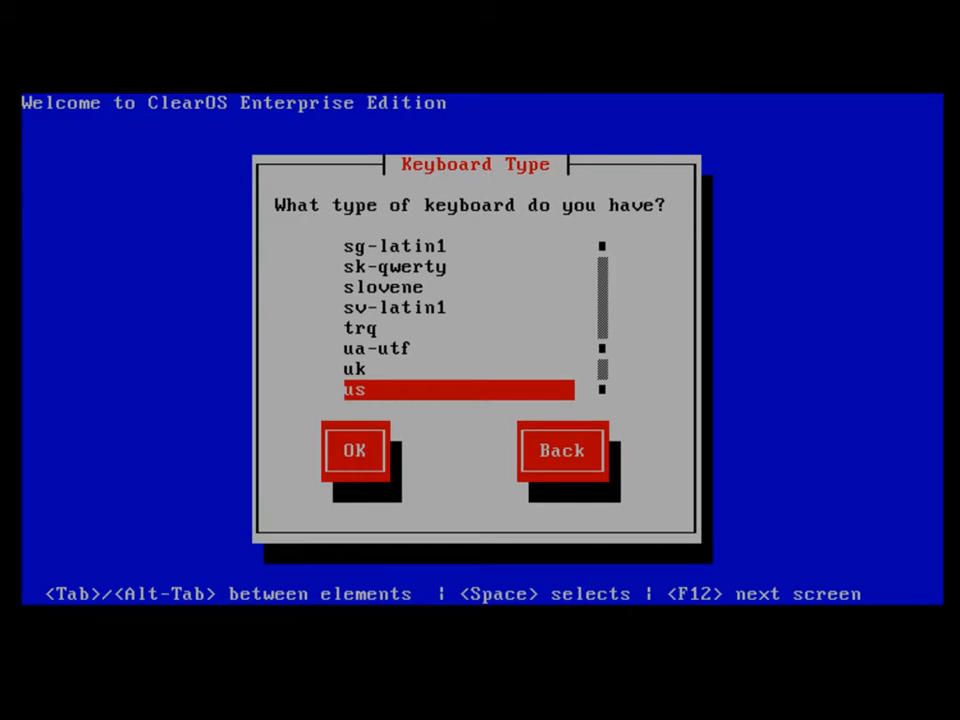
pyautogui.press('Tab')
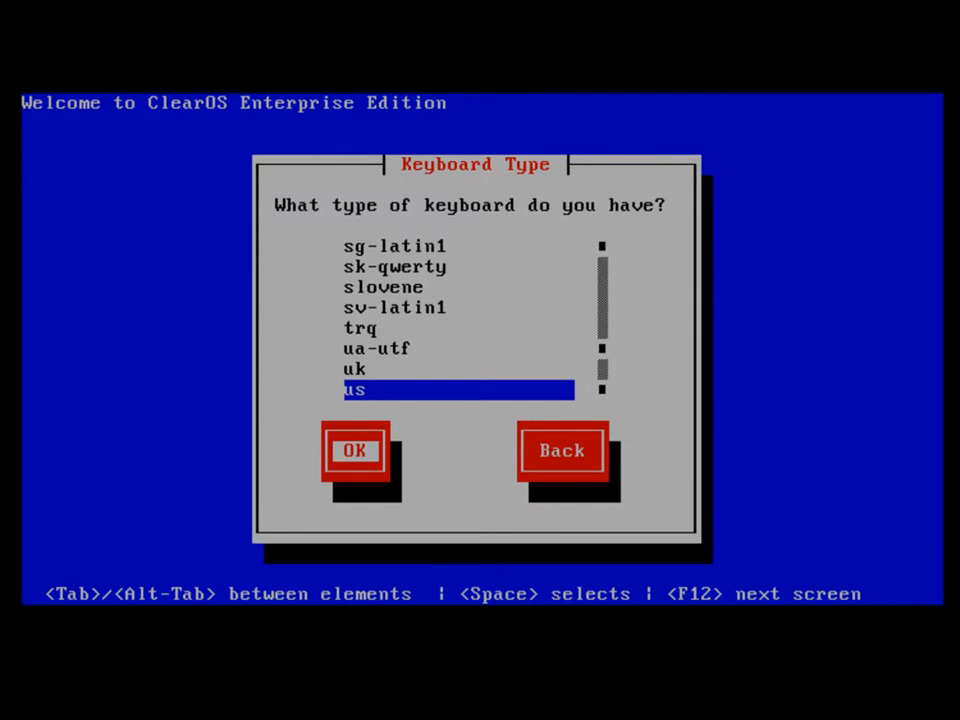
pyautogui.press('Return')
# Step: Choose Local CDROM as the installation media after checking the FTP option
pyautogui.press('Down')
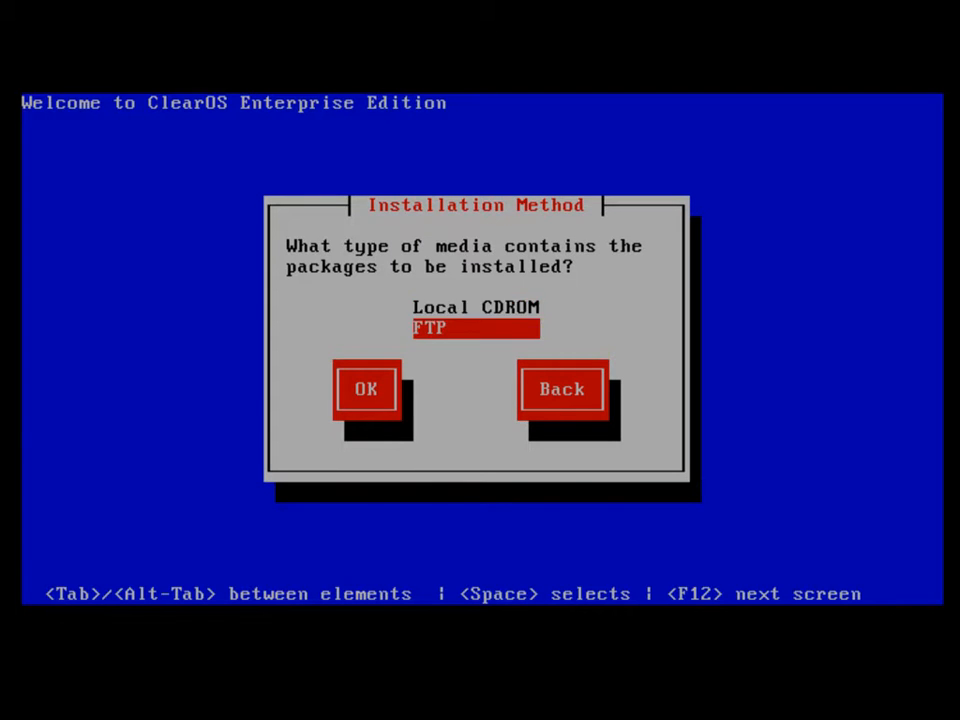
pyautogui.press('Up')
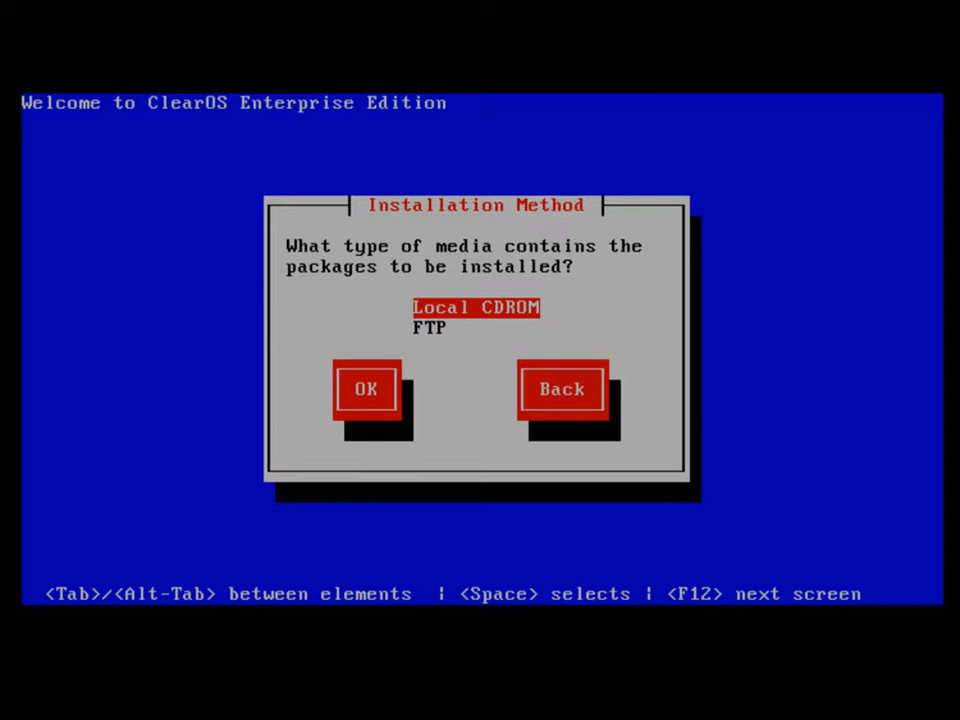
pyautogui.press('Down')
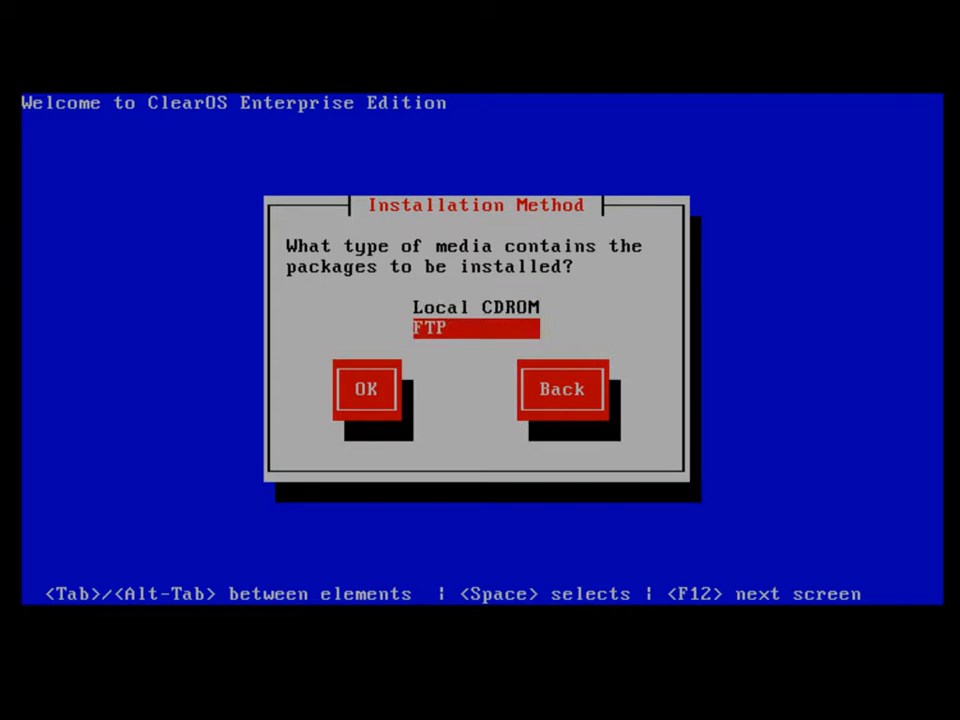
pyautogui.press('Up')
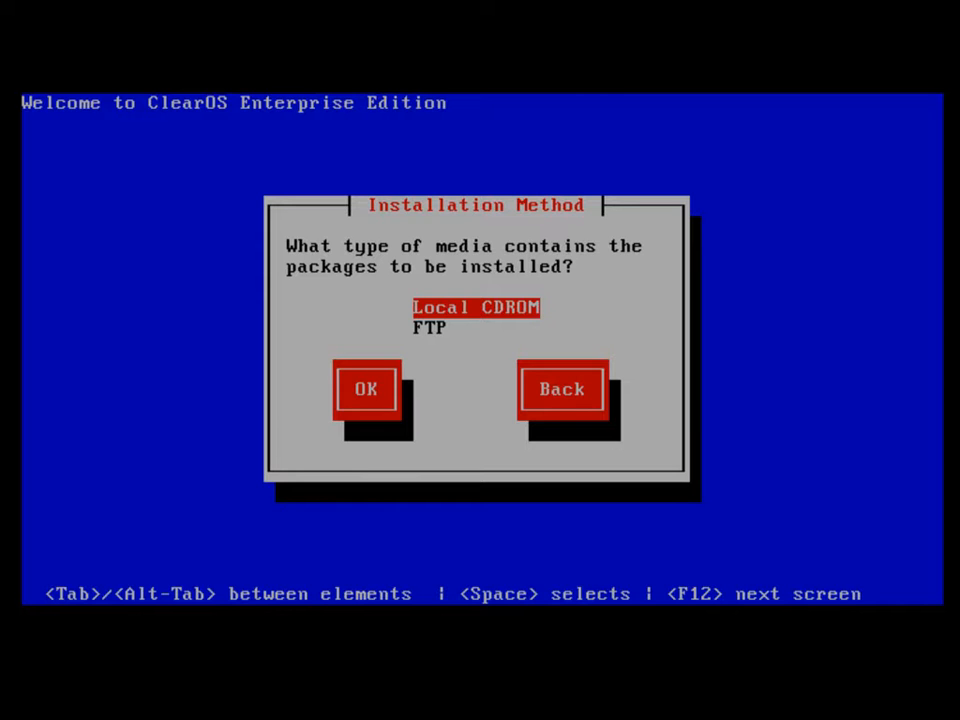
pyautogui.press('Tab')
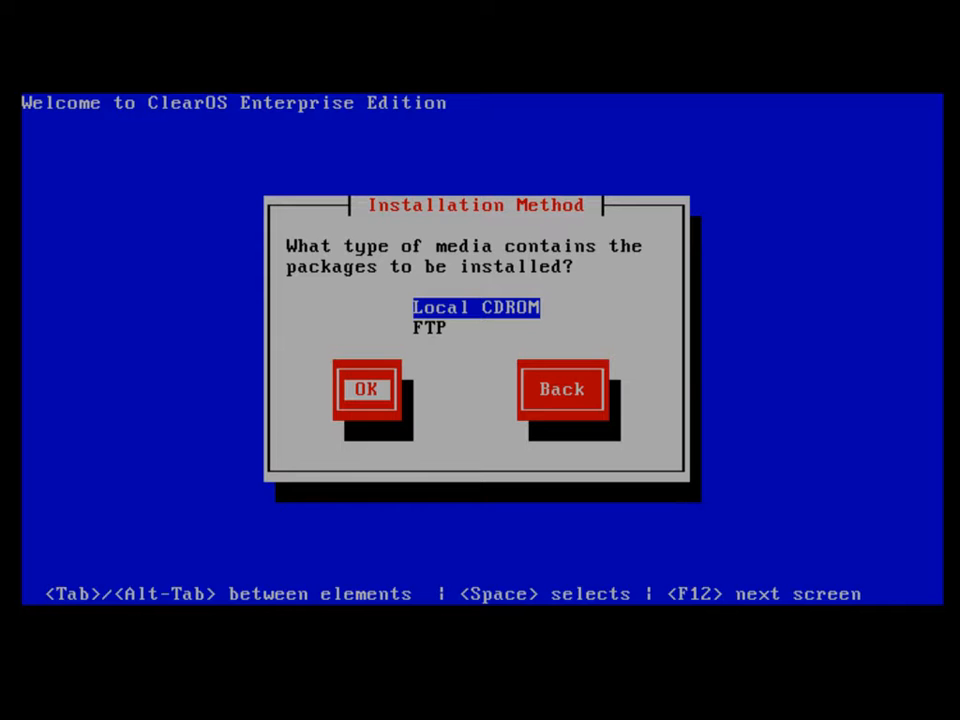
pyautogui.press('Return')
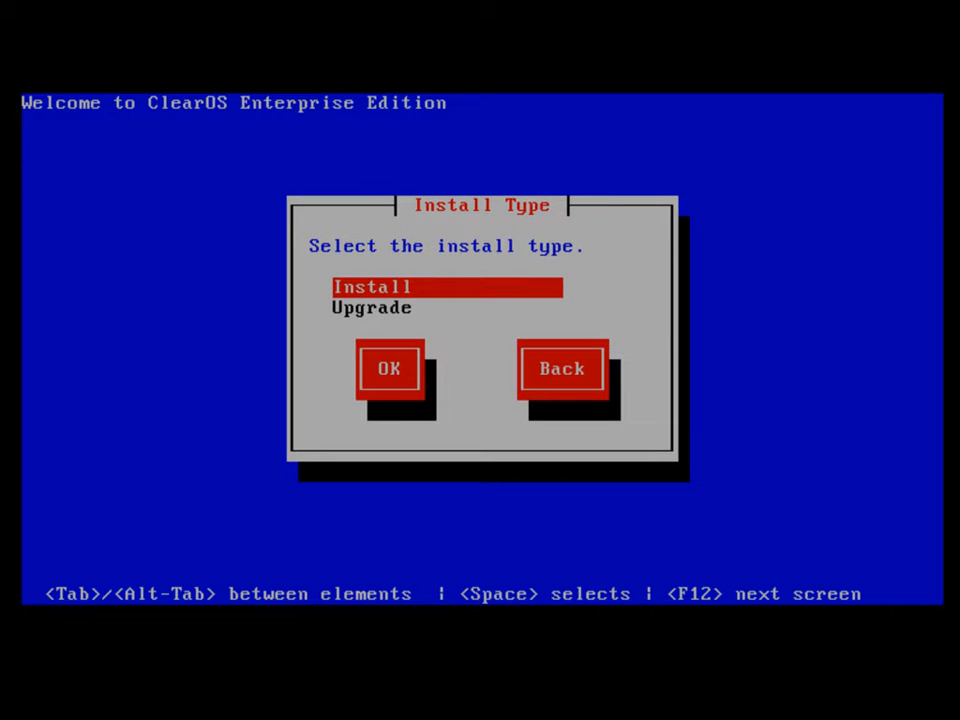
# Step: Pick a fresh Install and type 'ClearOS' to confirm deleting the disks
pyautogui.press('Tab')
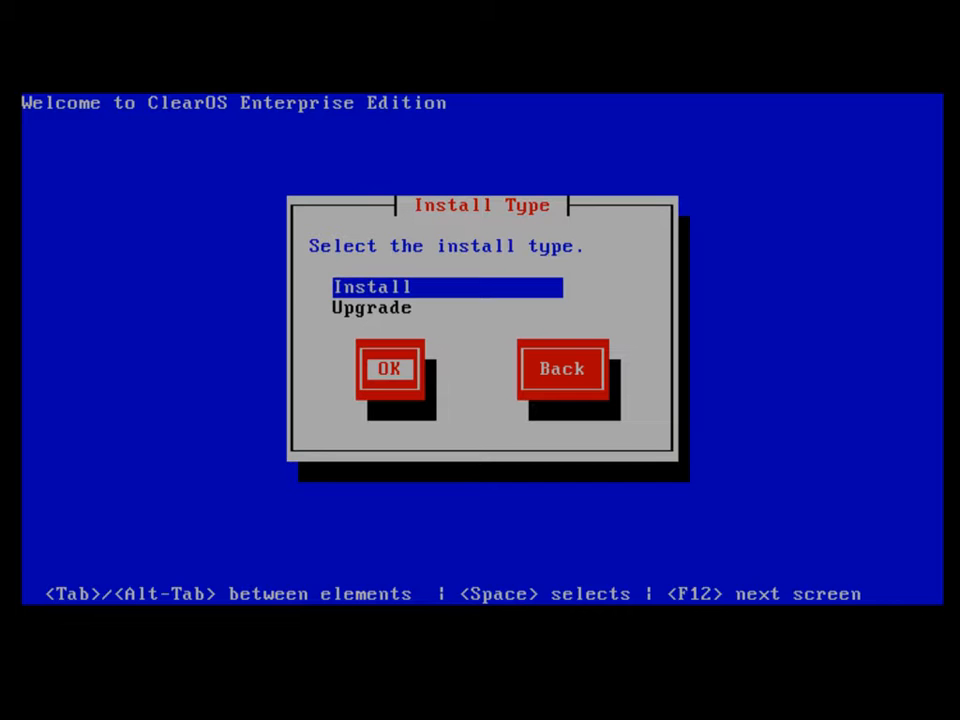
pyautogui.press('Return')
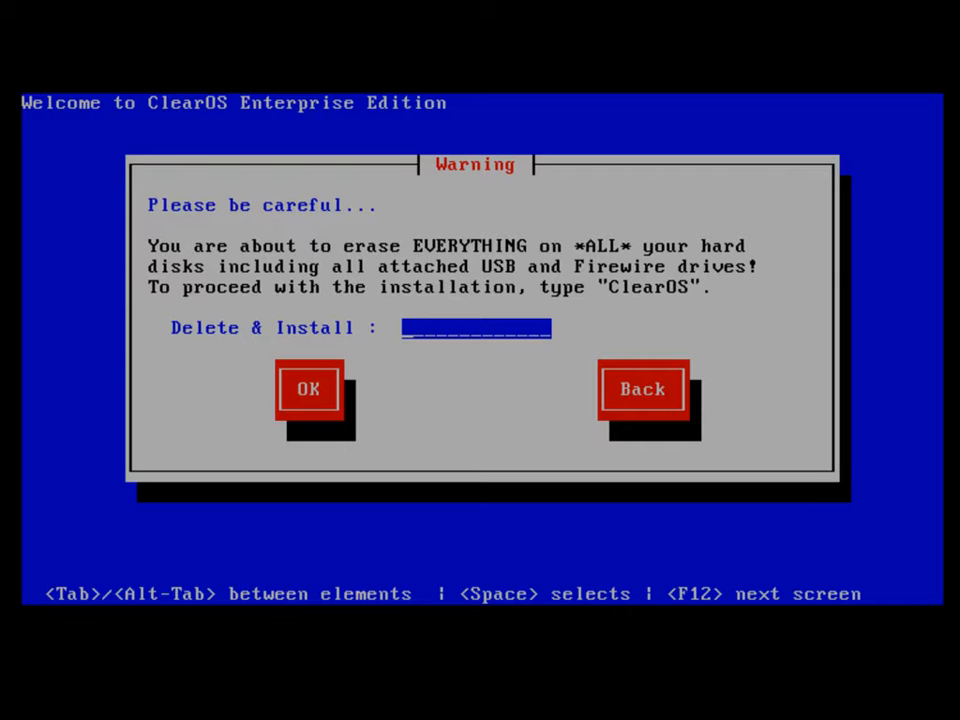
pyautogui.write('ClearOS')
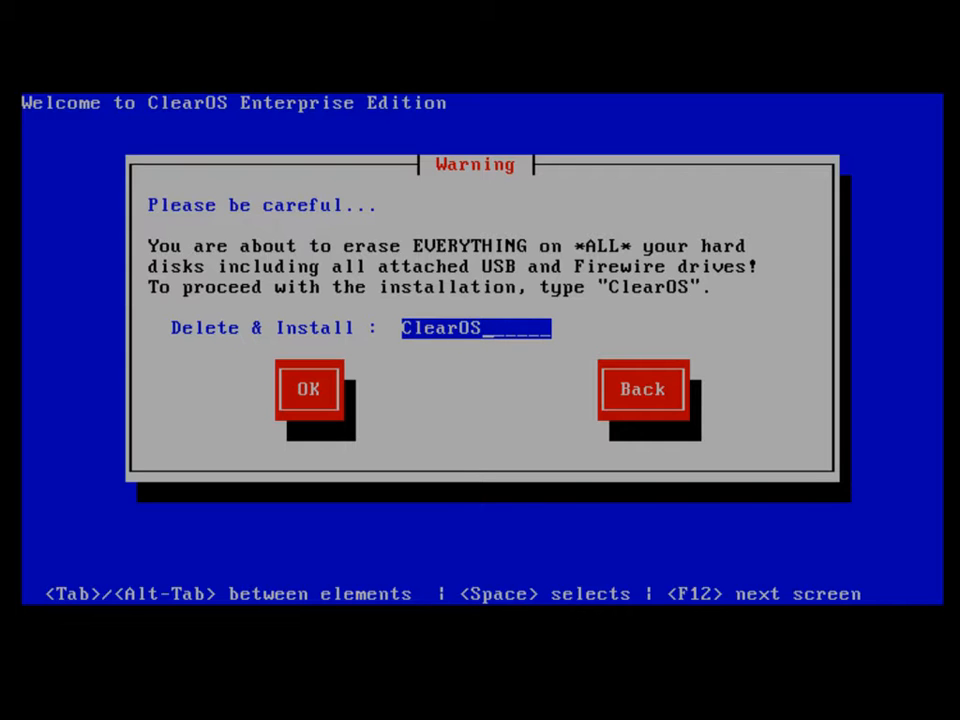
pyautogui.press('Tab')
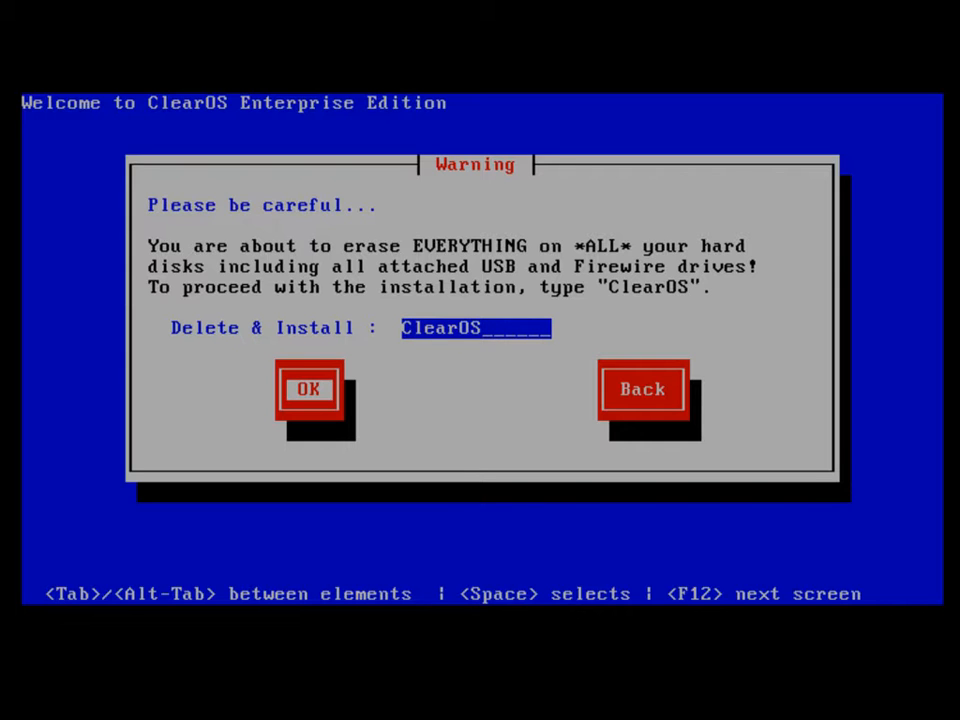
# Step: Confirm the disk erase and select Gateway mode over Standalone as the system mode
pyautogui.press('Return')
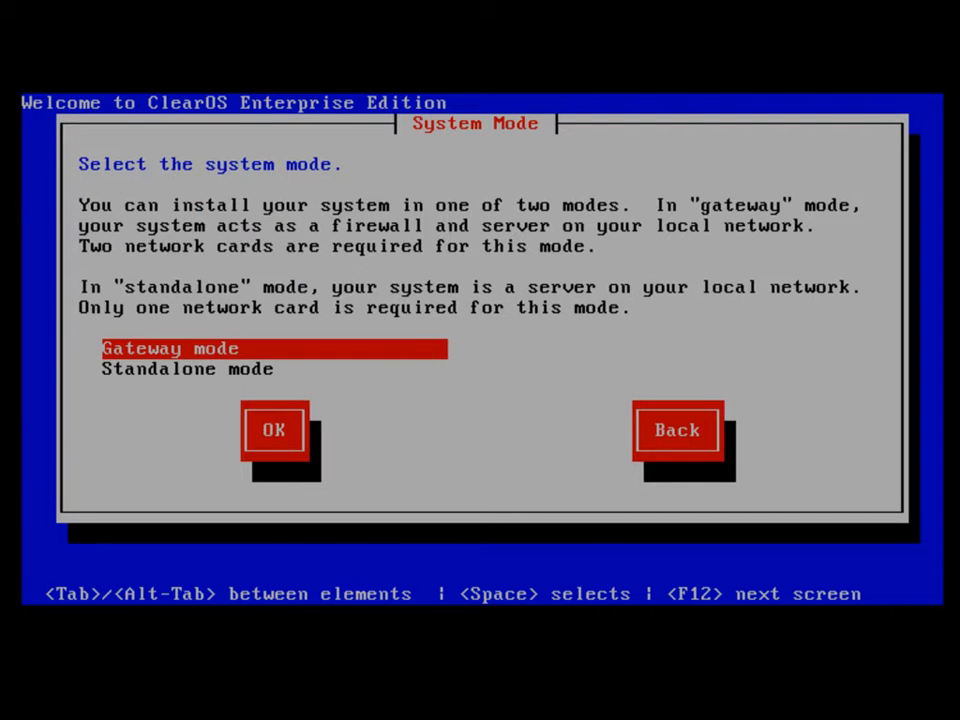
pyautogui.press('Down')
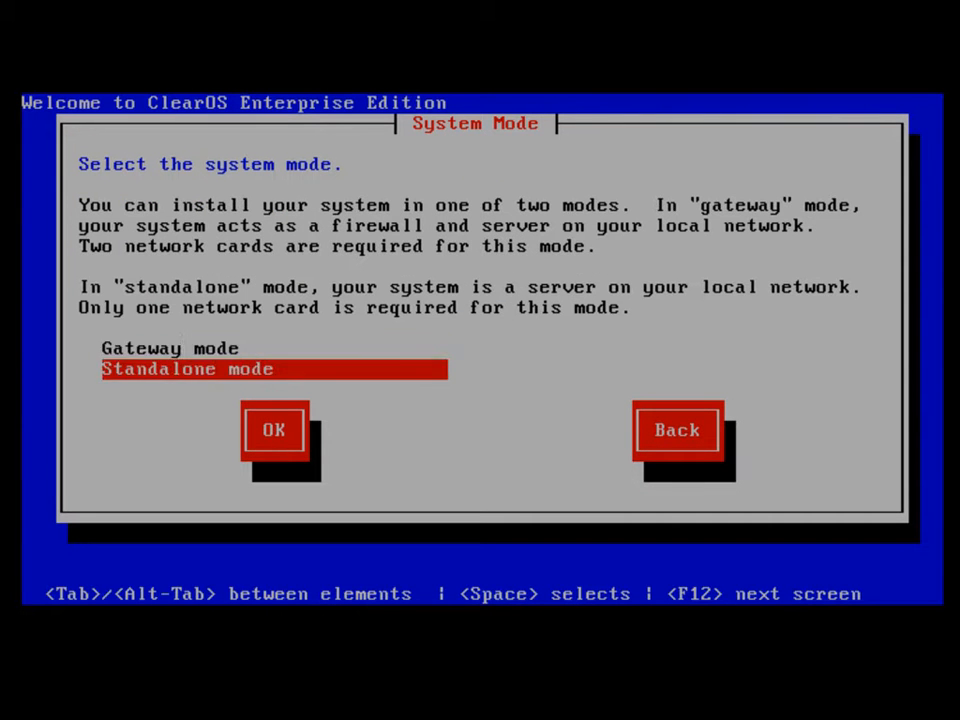
pyautogui.press('Up')
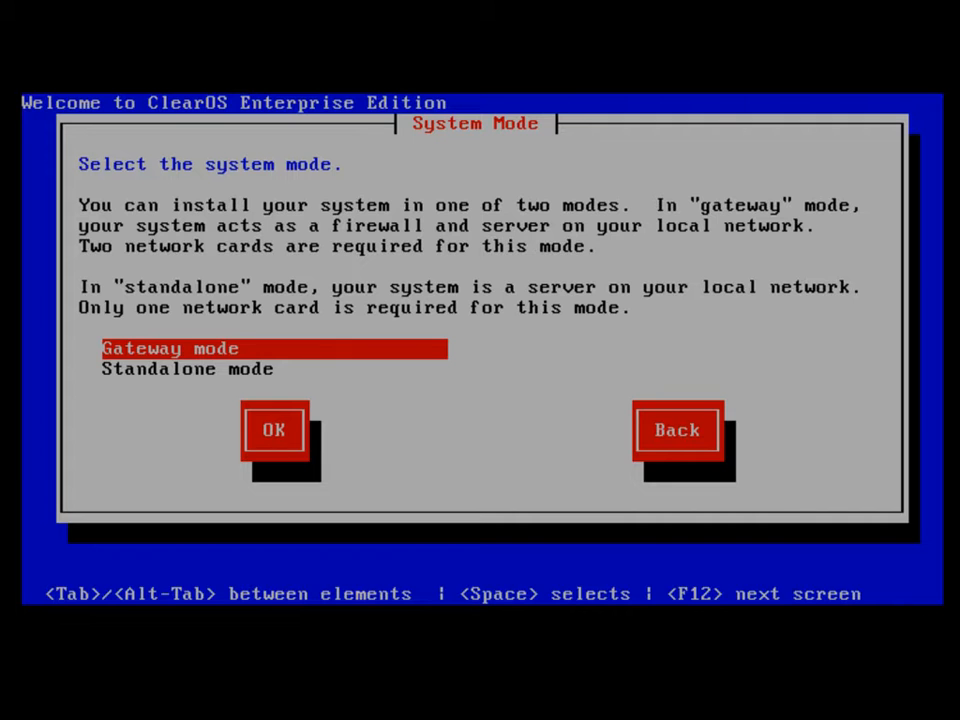
pyautogui.press('Down')
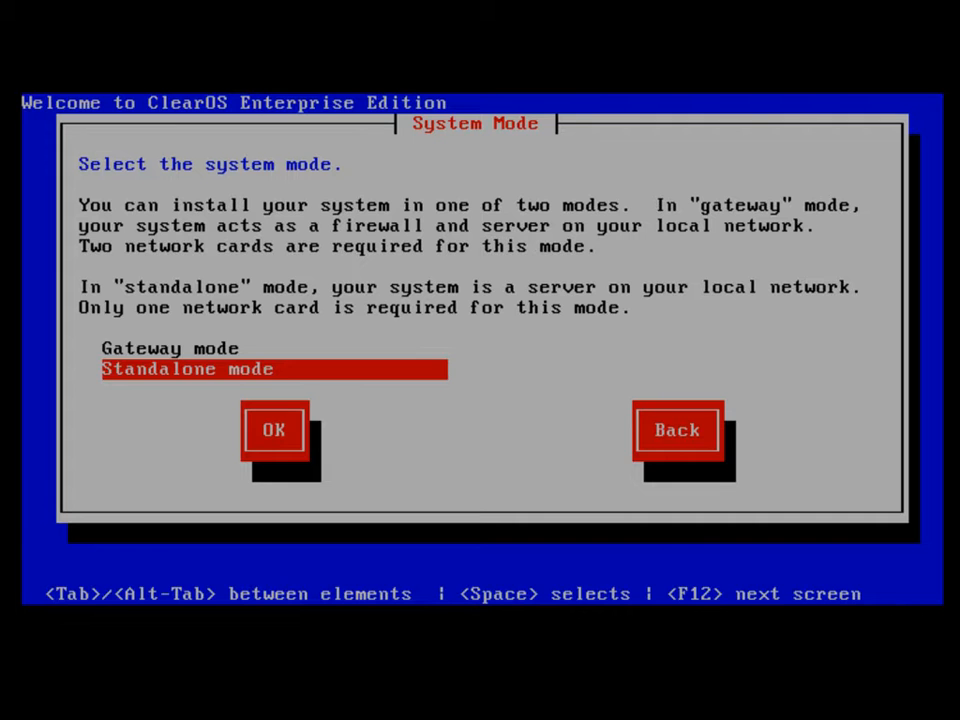
pyautogui.press('Up')
pyautogui.press('Tab')
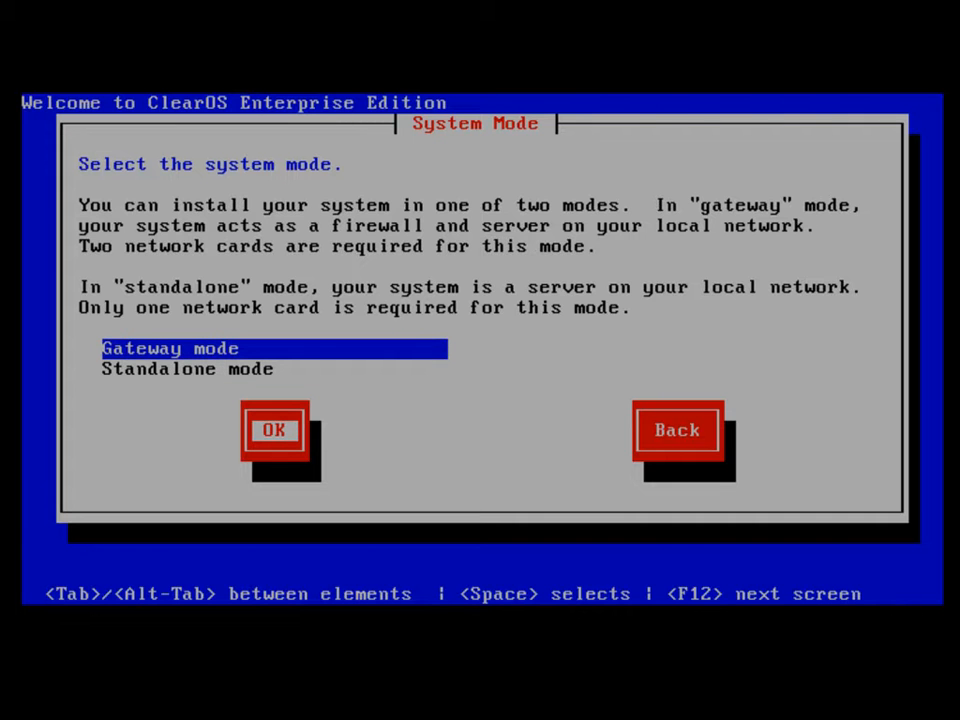
pyautogui.press('Return')
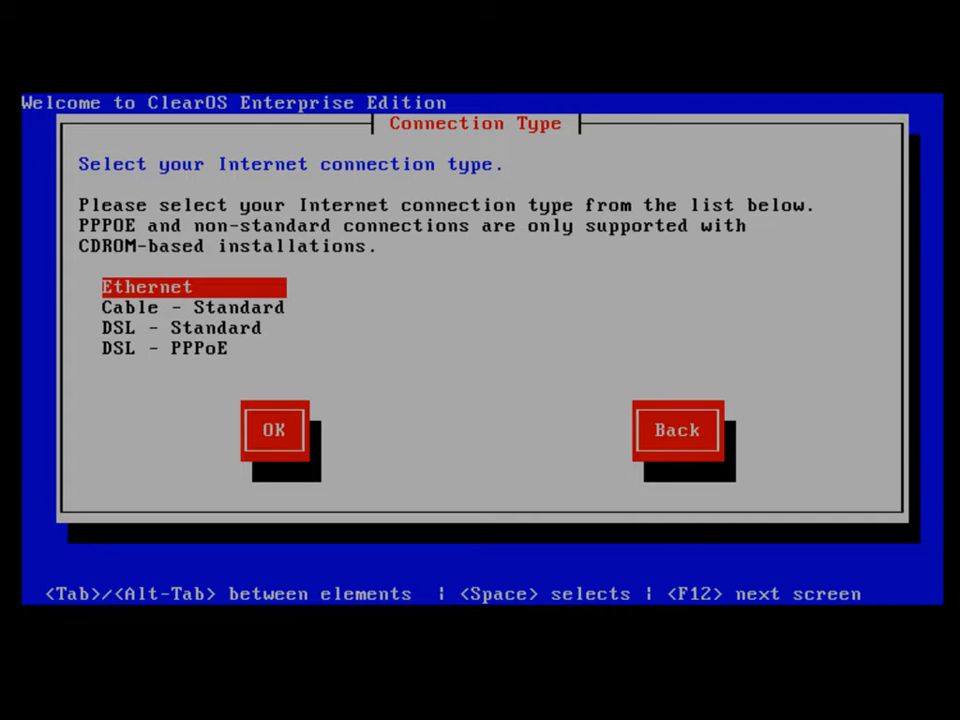
# Step: Compare Cable and DSL options, then settle on Ethernet as the Internet connection type
pyautogui.press('Down')
pyautogui.press('Down')
pyautogui.press('Up')
pyautogui.press('Up')
pyautogui.press('Down')
pyautogui.press('Up')
pyautogui.press('Down')
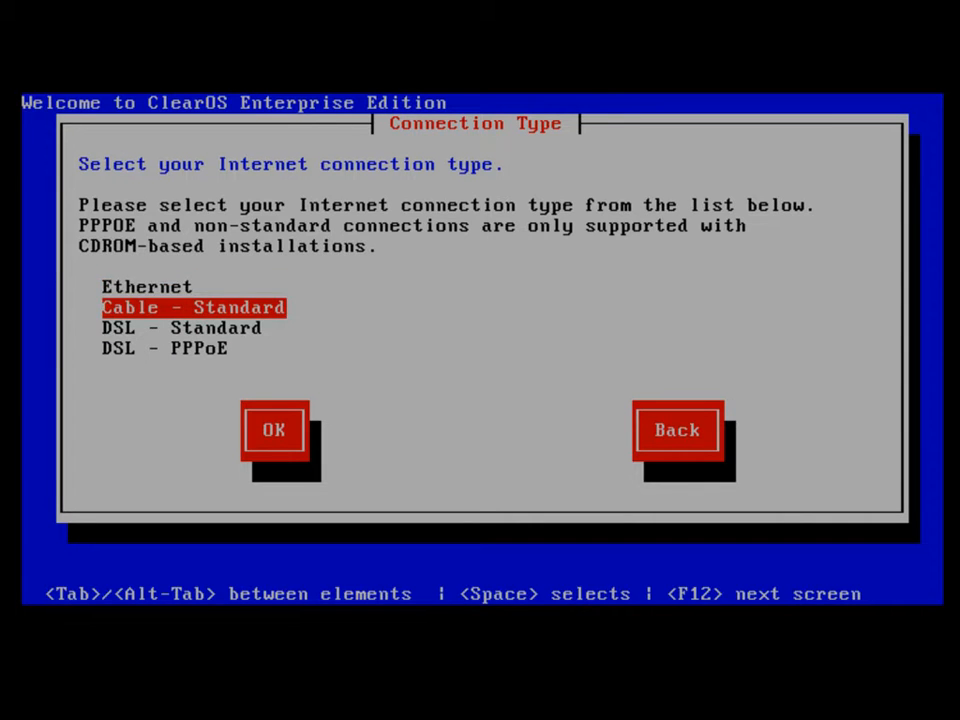
pyautogui.press('Down')
pyautogui.press('Down')
pyautogui.press('Up')
pyautogui.press('Down')
pyautogui.press('Up')
pyautogui.press('Down')
pyautogui.press('Up')
pyautogui.press('Down')
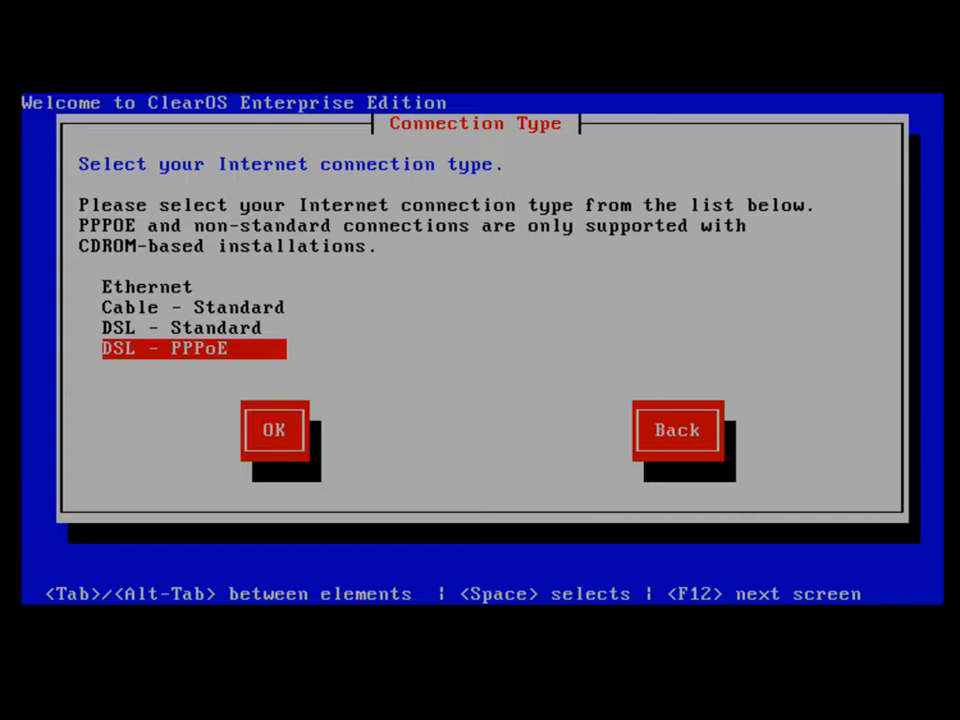
pyautogui.press('Tab')
pyautogui.hotkey('shift', 'Tab')
pyautogui.press('Up')
pyautogui.press('Up')
pyautogui.press('Up')
pyautogui.press('Tab')
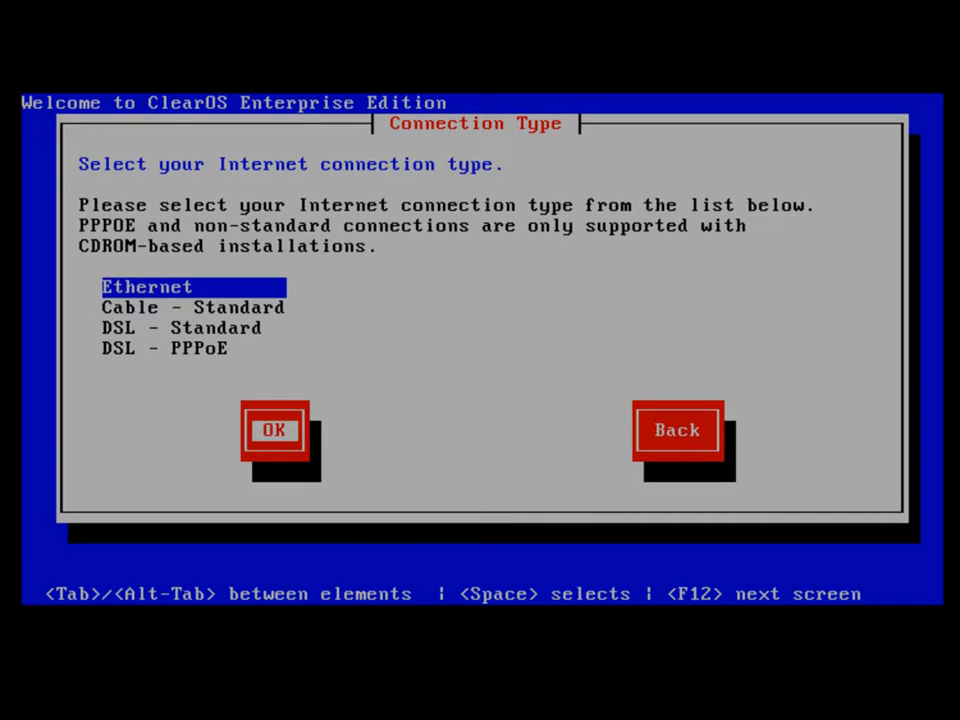
pyautogui.press('Return')
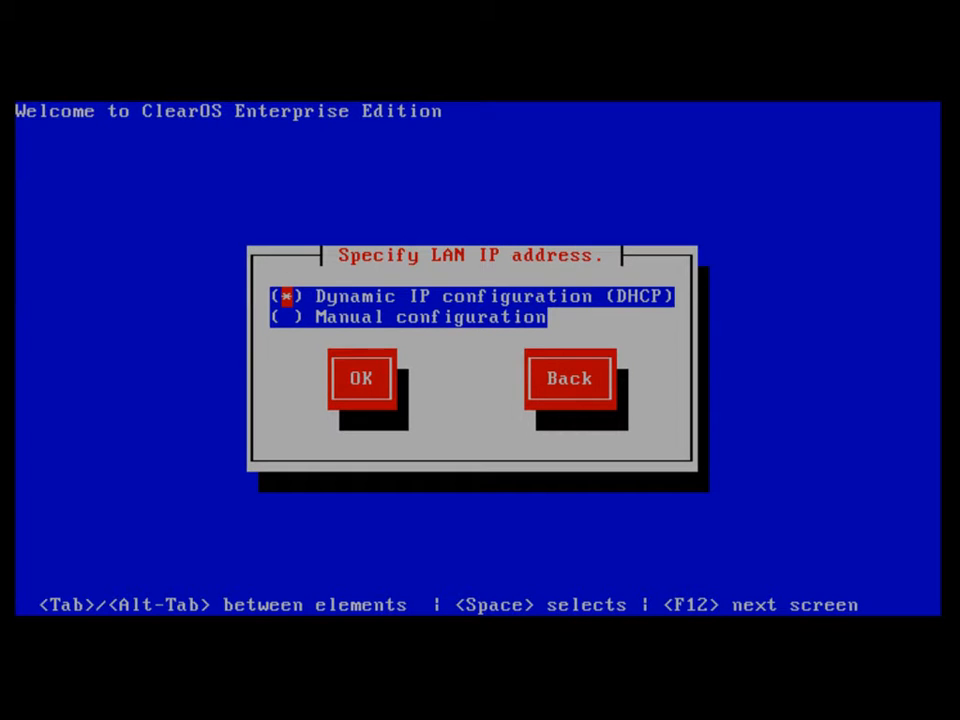
# Step: Keep DHCP for the Internet and LAN addresses and leave the nameserver blank
pyautogui.press('Down')
pyautogui.press('Up')
pyautogui.press('Down')
pyautogui.press('Tab')
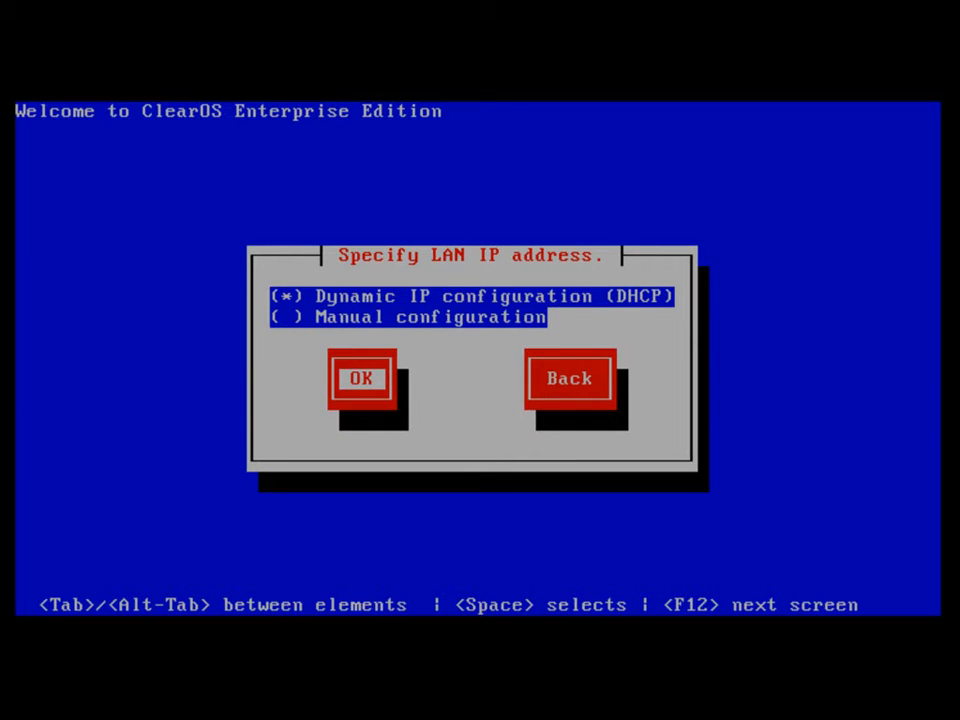
pyautogui.press('Return')
pyautogui.press('Tab')
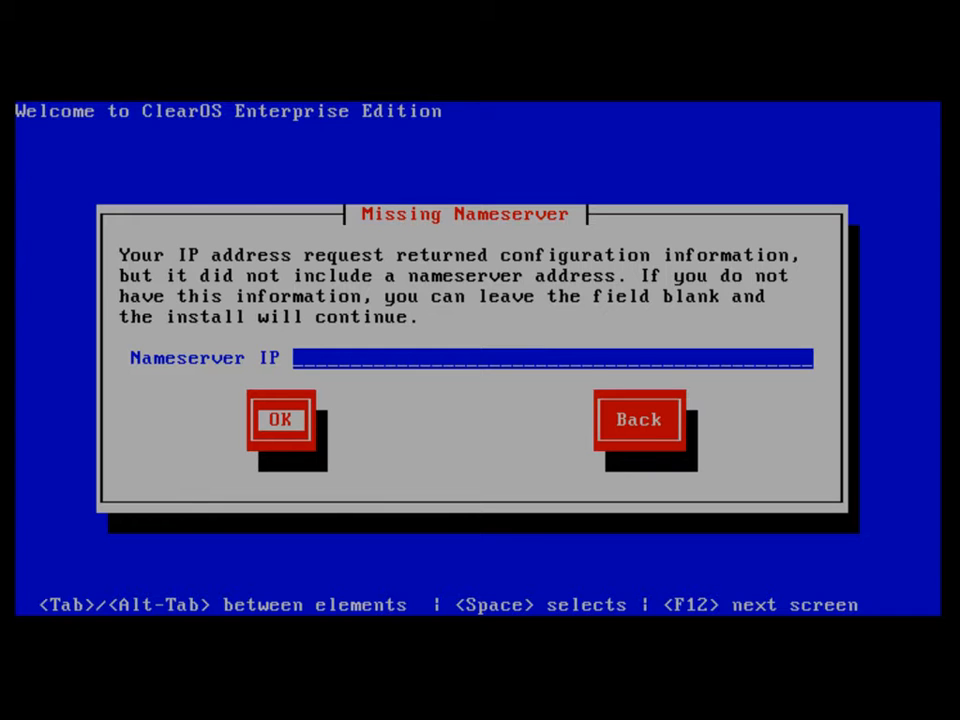
pyautogui.press('Return')
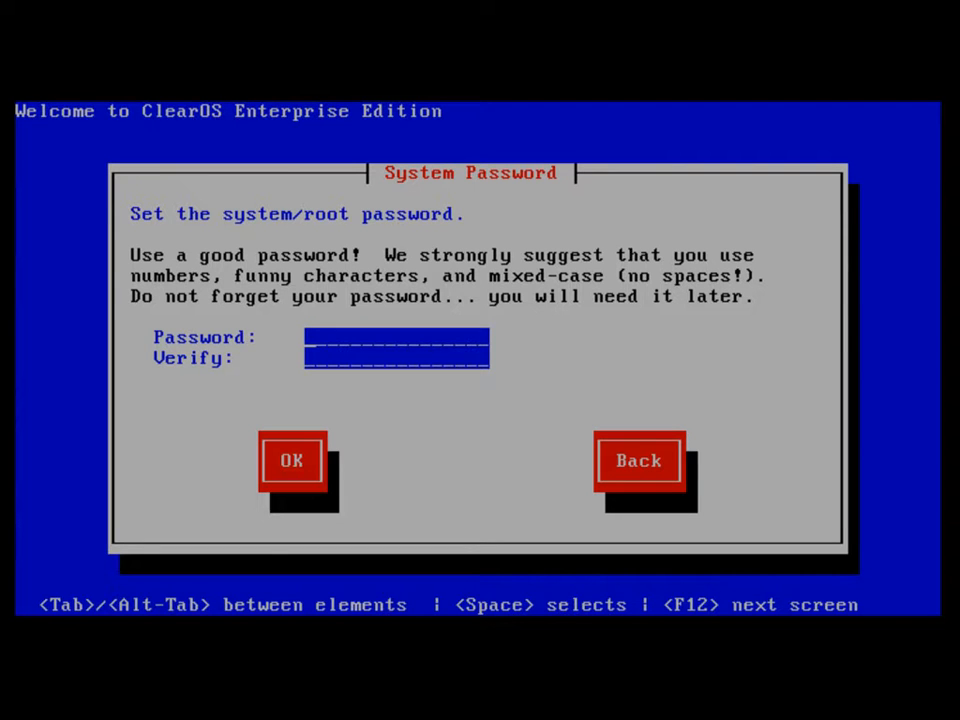
# Step: Enter a short root password in Password and Verify and submit it
pyautogui.write('****')
pyautogui.press('Tab')
pyautogui.write('****')
pyautogui.press('Tab')
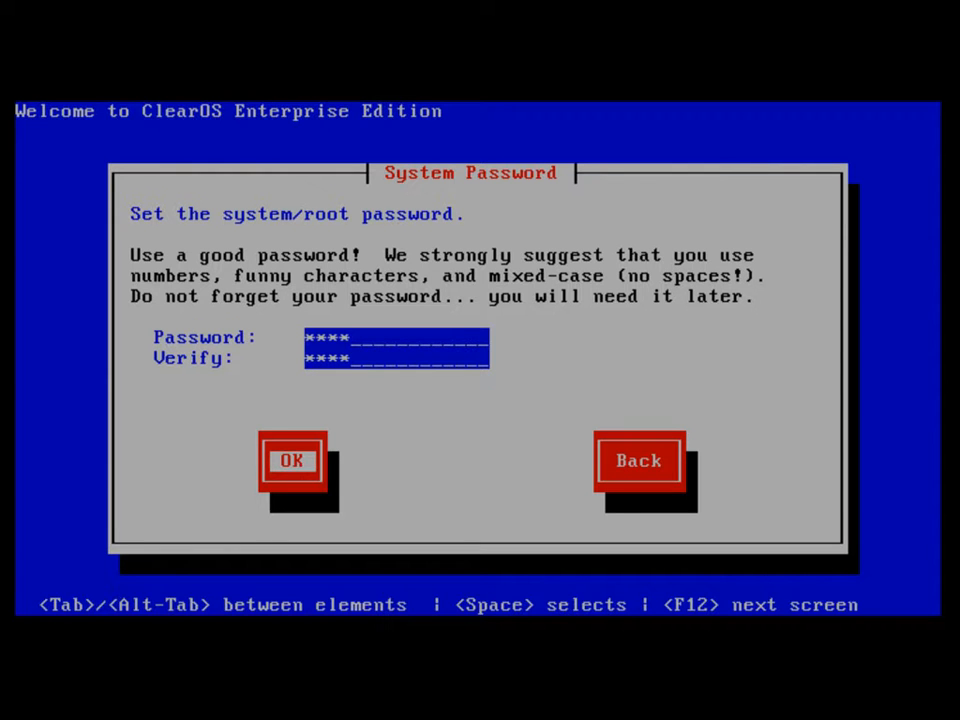
pyautogui.press('Return')
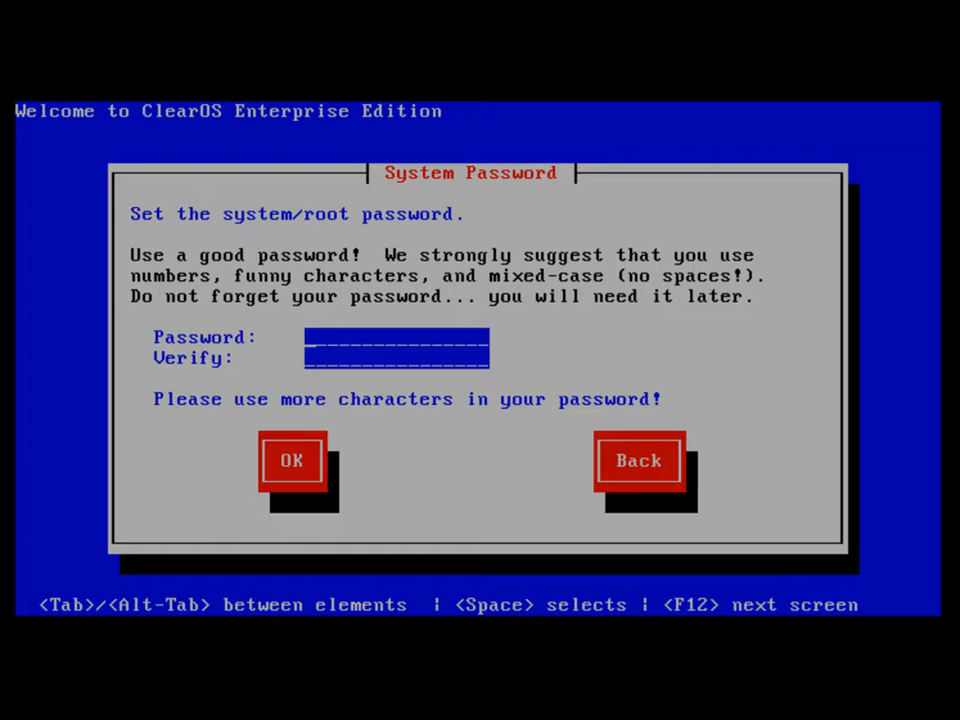
# Step: After the too-short warning, enter and confirm a longer root password
pyautogui.write('*******')
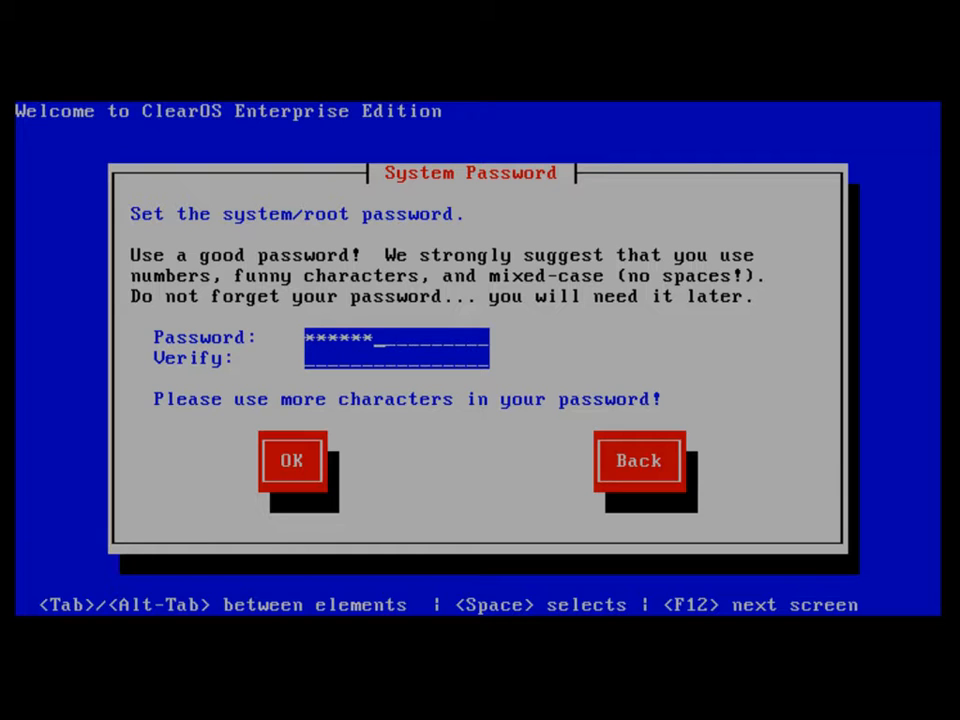
pyautogui.press('Tab')
pyautogui.write('*******')
pyautogui.press('Tab')
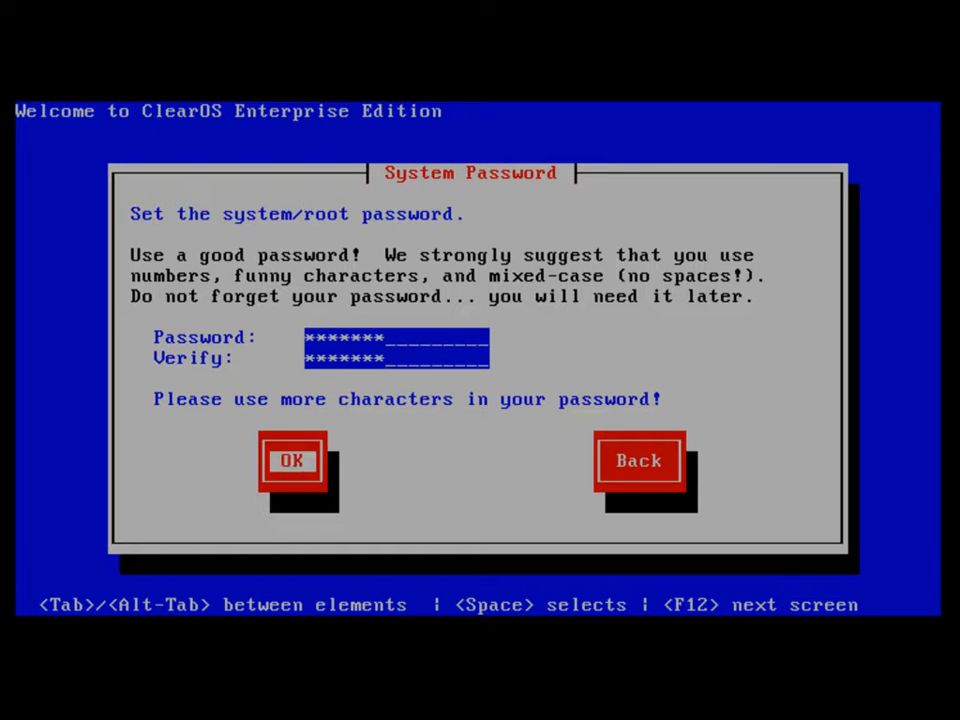
pyautogui.press('Return')
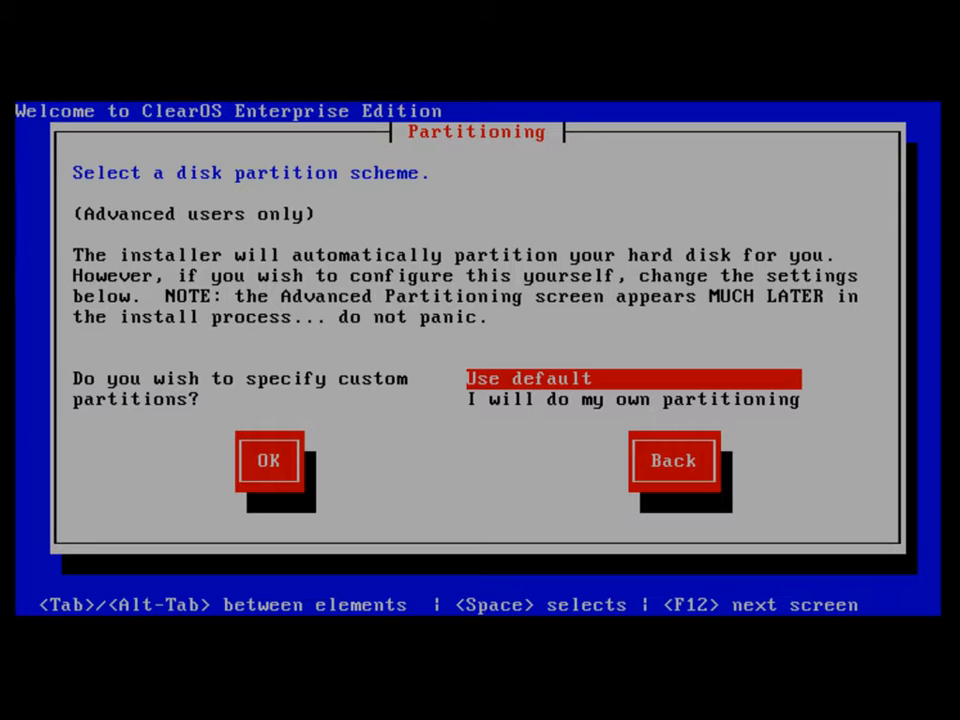
# Step: Accept default partitioning; enable DHCP/Local DNS, DMZ/1-to-1 NAT, PPTP and IPSec VPN modules
pyautogui.press('Tab')
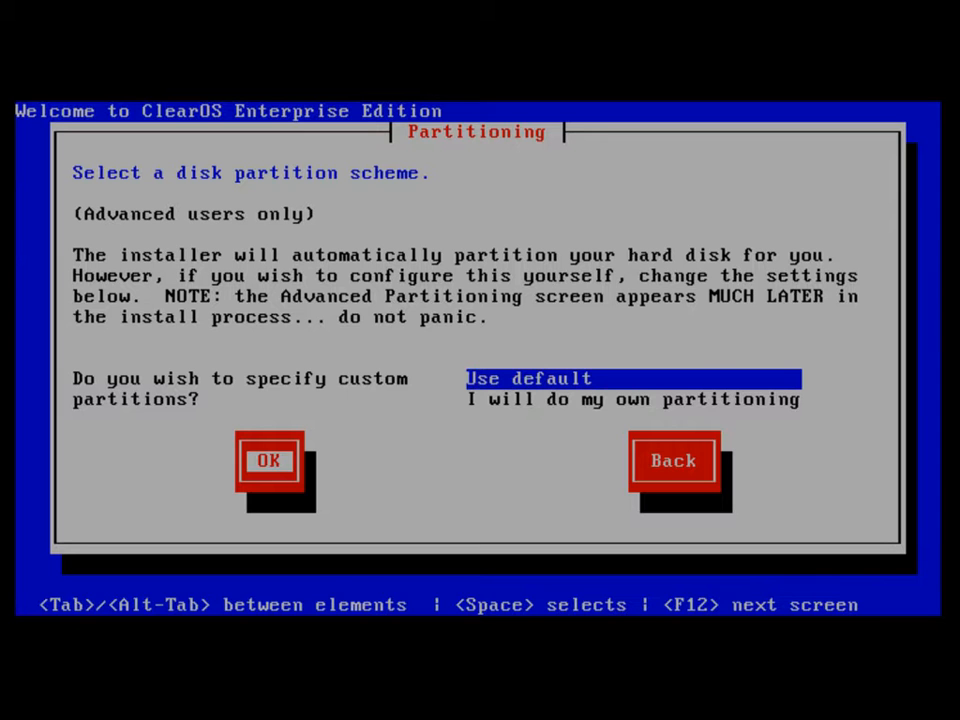
pyautogui.press('Return')
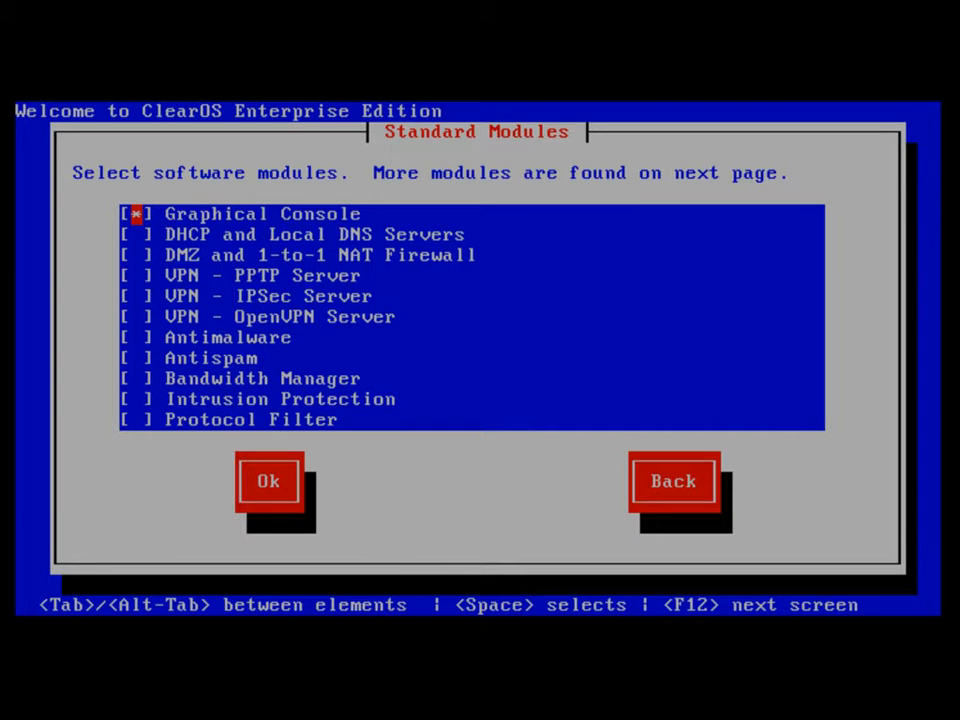
pyautogui.press('Down')
pyautogui.press('Down')
pyautogui.press('Down')
pyautogui.press('Down')
pyautogui.press('Down')
pyautogui.press('Down')
pyautogui.press('Tab')
pyautogui.press('Tab')
pyautogui.hotkey('shift', 'Tab')
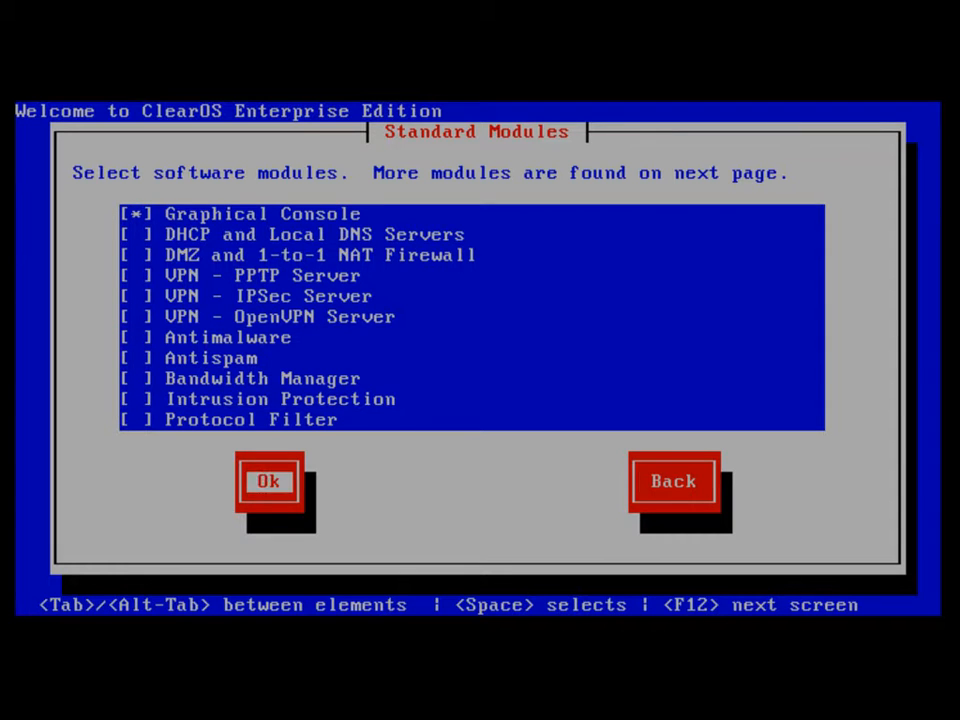
pyautogui.hotkey('shift', 'Tab')
pyautogui.press('Up')
pyautogui.press('Up')
pyautogui.press('Up')
pyautogui.press('Up')
pyautogui.press('Up')
pyautogui.press('Up')
pyautogui.press('Up')
pyautogui.press('Up')
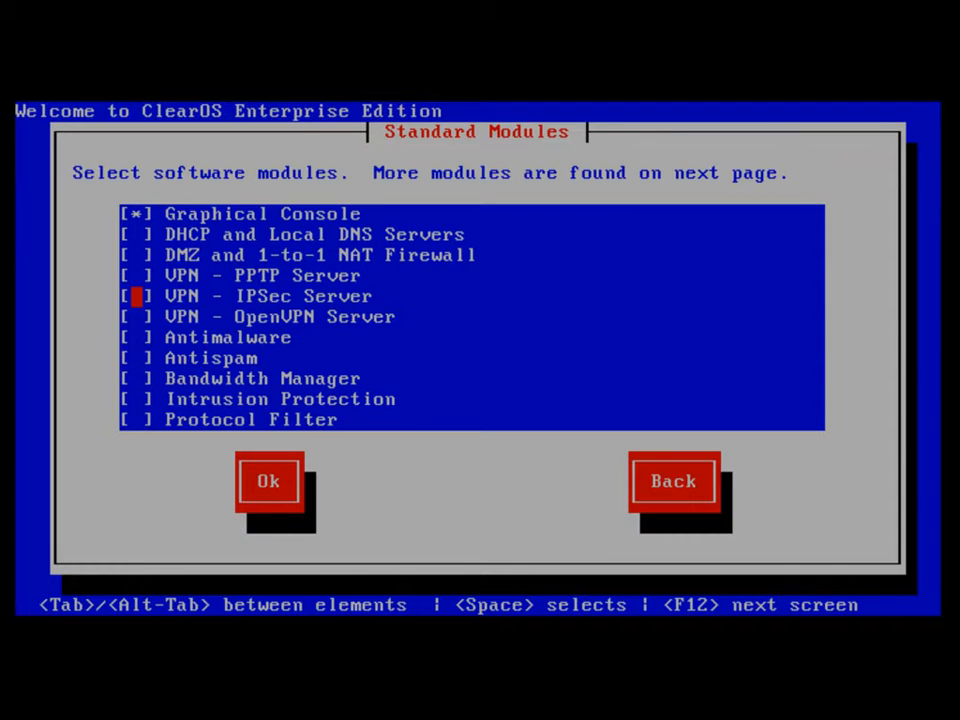
pyautogui.press('Up')
pyautogui.press('space')
pyautogui.press('Down')
pyautogui.press('space')
pyautogui.press('Down')
pyautogui.press('space')
pyautogui.press('Down')
pyautogui.press('space')
# Step: Enable OpenVPN, Antimalware, Antispam, Bandwidth Manager, Intrusion Protection and Protocol Filter, then confirm
pyautogui.press('Down')
pyautogui.press('space')
pyautogui.press('Down')
pyautogui.press('Down')
pyautogui.press('Up')
pyautogui.press('Down')
pyautogui.press('Down')
pyautogui.press('Up')
pyautogui.press('Up')
pyautogui.press('Up')
pyautogui.press('Down')
pyautogui.press('Up')
pyautogui.press('Down')
pyautogui.press('Up')
pyautogui.press('Down')
pyautogui.press('Up')
pyautogui.press('Down')
pyautogui.press('Up')
pyautogui.press('Down')
pyautogui.press('Down')
pyautogui.press('Up')
pyautogui.press('space')
pyautogui.press('Down')
pyautogui.press('space')
pyautogui.press('Down')
pyautogui.press('space')
pyautogui.press('Down')
pyautogui.press('space')
pyautogui.press('Down')
pyautogui.press('space')
pyautogui.press('Tab')
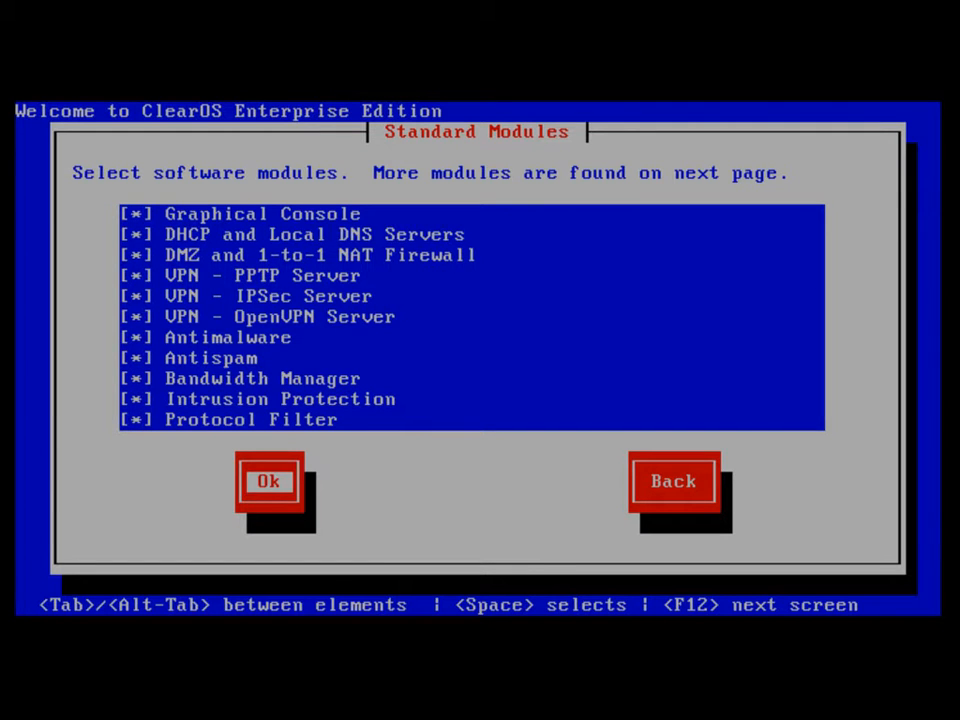
pyautogui.press('Return')
# Step: Tick Web Proxy and Content Filter in the More Modules list
pyautogui.press('Down')
pyautogui.press('Up')
pyautogui.press('space')
pyautogui.press('Down')
pyautogui.press('space')
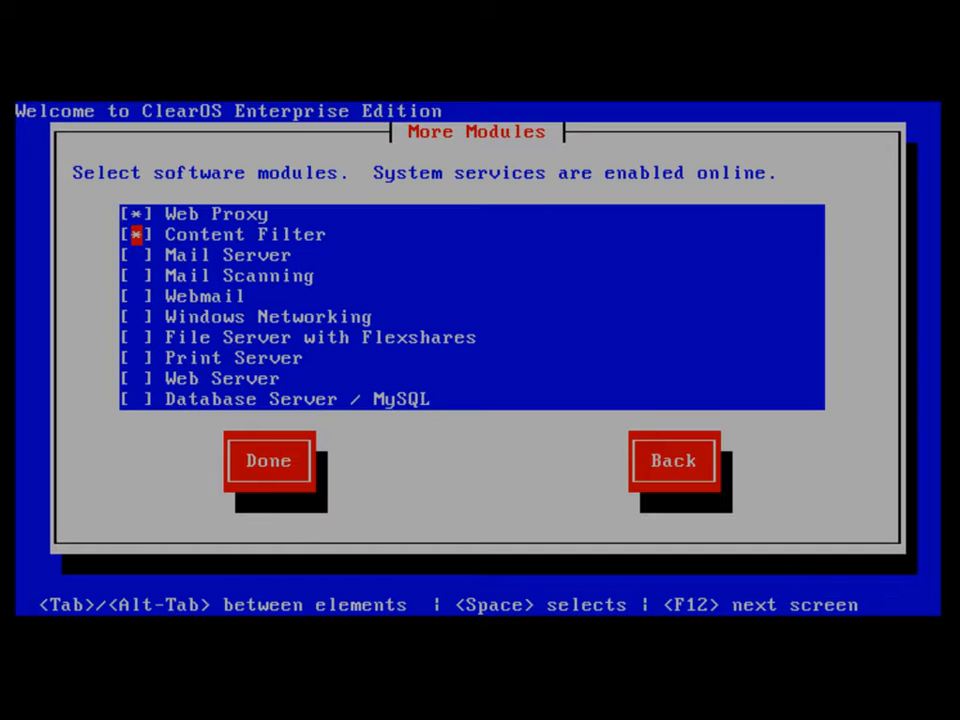
# Step: Enable Mail Server, Mail Scanning, Webmail, Windows Networking and File Server with Flexshares
pyautogui.press('Down')
pyautogui.press('space')
pyautogui.press('Down')
pyautogui.press('space')
pyautogui.press('Down')
pyautogui.press('space')
pyautogui.press('Down')
pyautogui.press('space')
pyautogui.press('Down')
# Step: Enable Print Server, Web Server and Database Server / MySQL, then confirm the configuration warning
pyautogui.press('Down')
pyautogui.press('Up')
pyautogui.press('space')
pyautogui.press('Down')
pyautogui.press('space')
pyautogui.press('Down')
pyautogui.press('space')
pyautogui.press('Down')
pyautogui.press('space')
pyautogui.press('Tab')
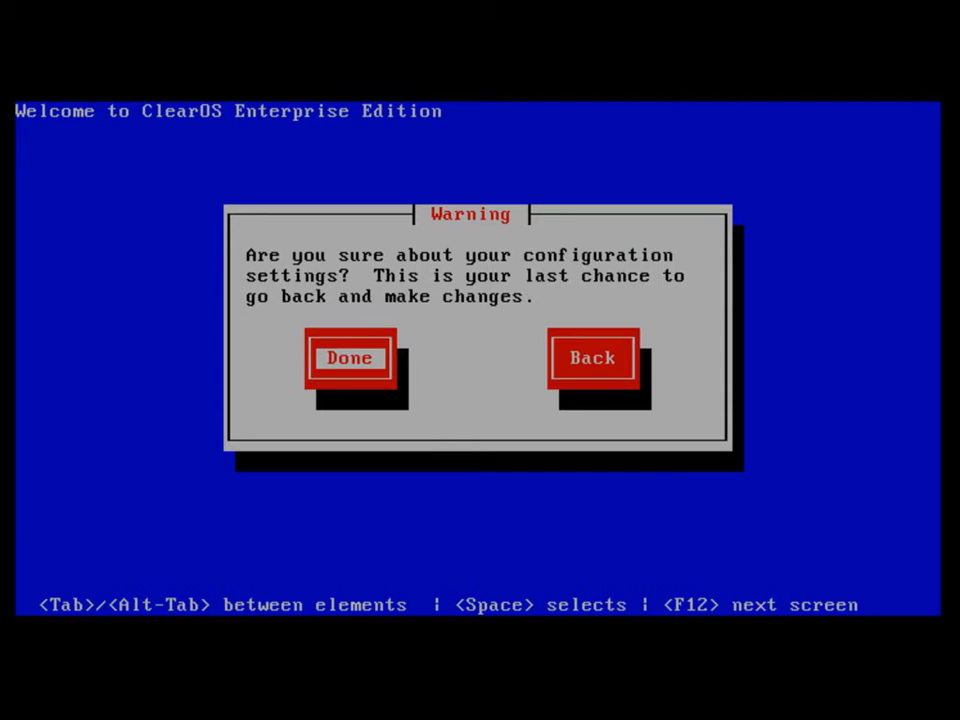
pyautogui.press('Tab')
pyautogui.press('Tab')
pyautogui.press('Return')
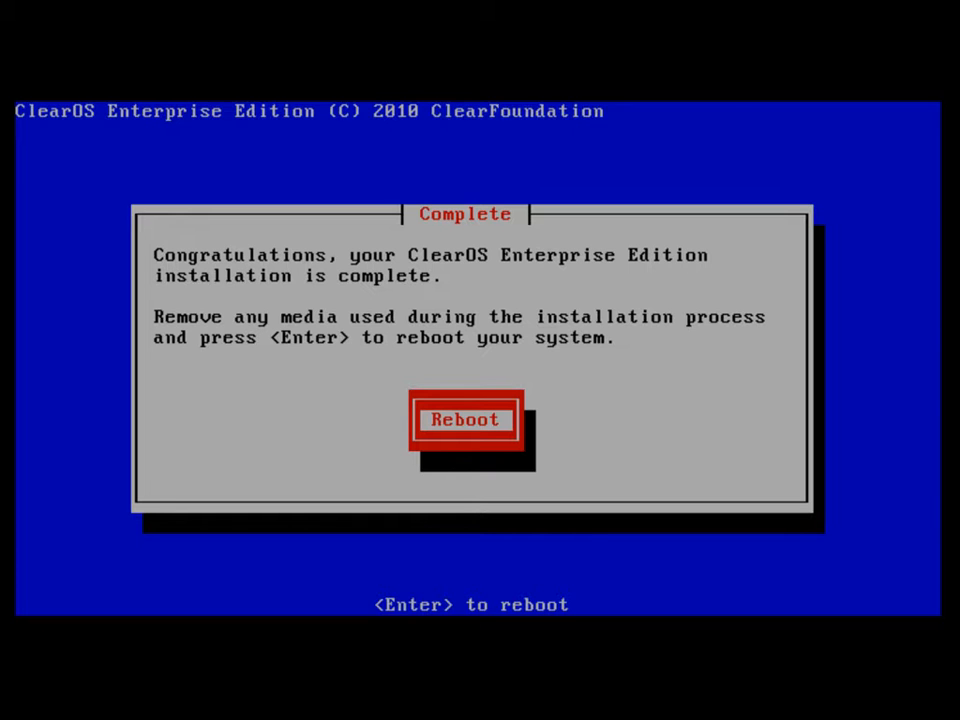
# Step: Reboot the freshly installed ClearOS VM from the Complete screen
pyautogui.press('Return')
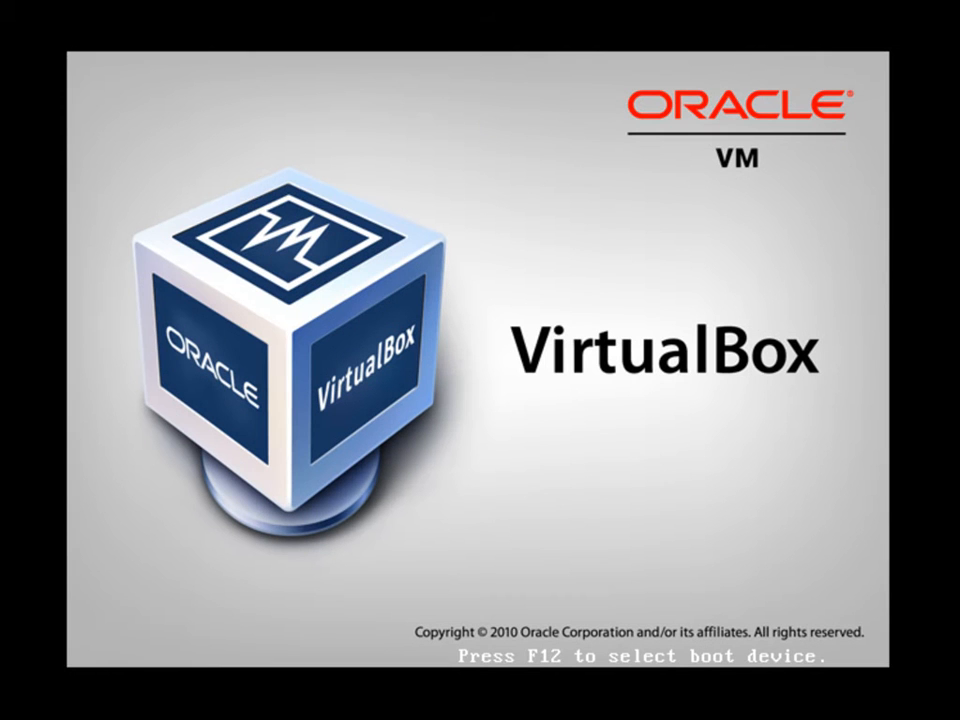
# Step: Use the F12 boot menu to boot ClearOS from the hard disk
pyautogui.press('F12')
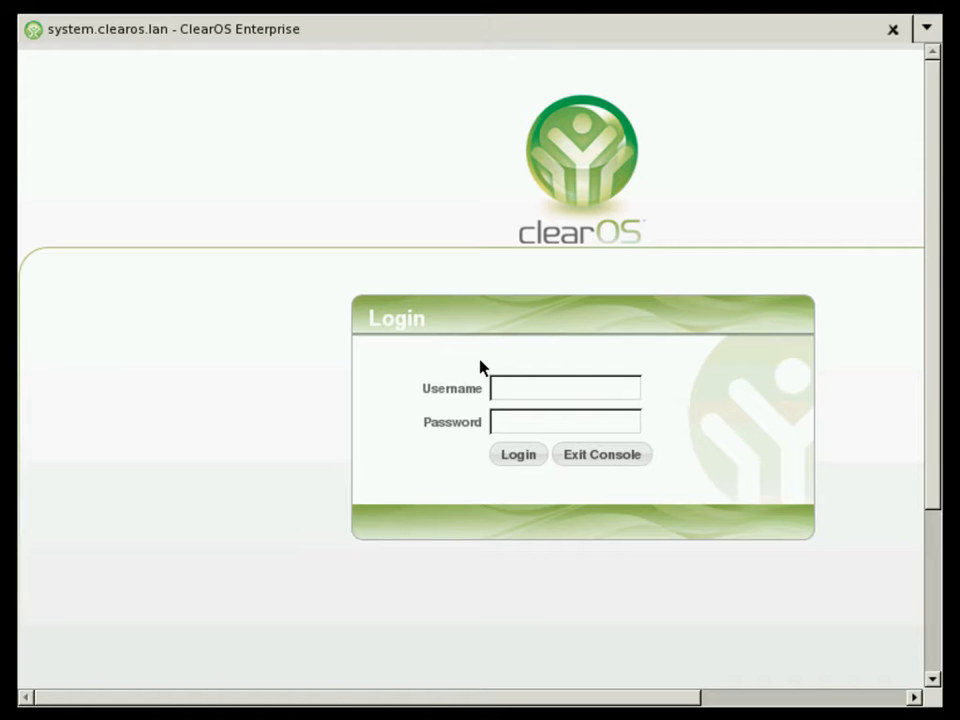
# Step: Attempt to log in as root with a first password
pyautogui.click(551, 393)
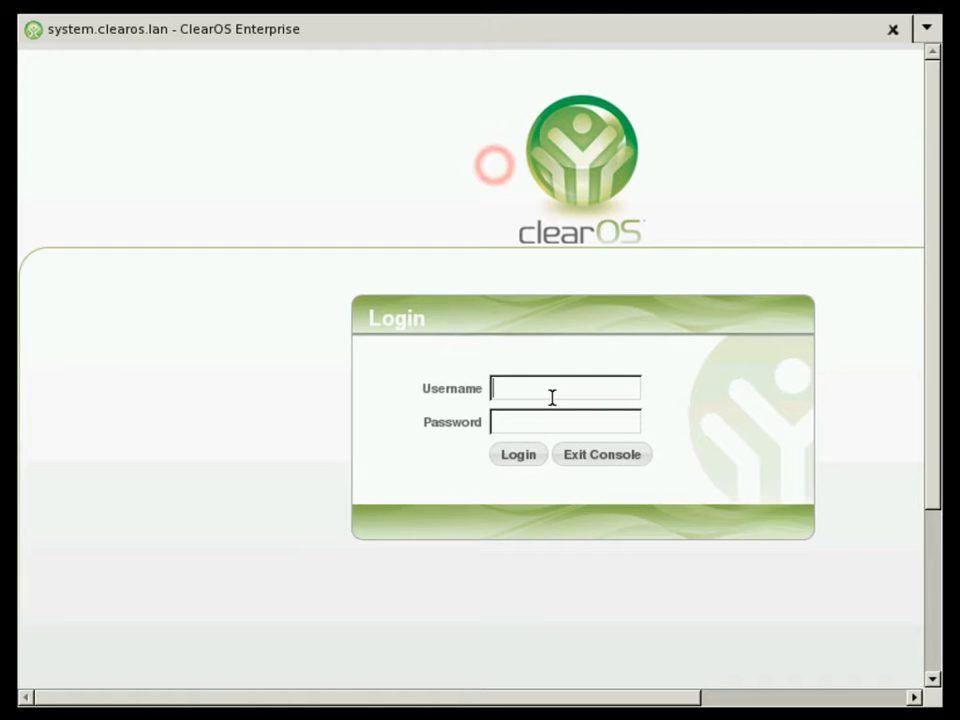
pyautogui.write('root')
pyautogui.press('Tab')
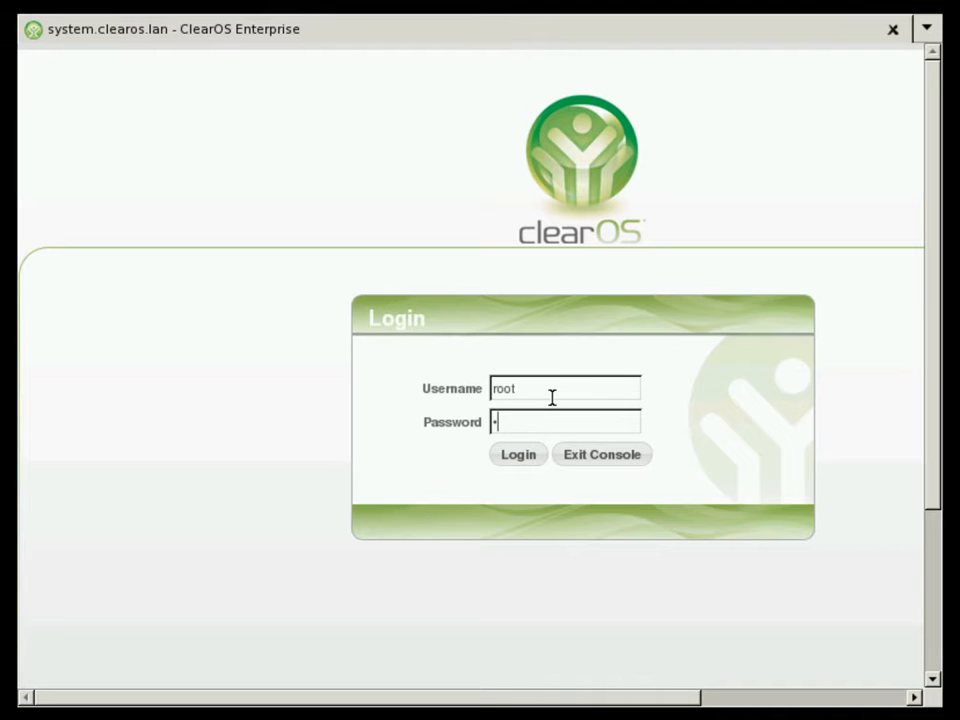
pyautogui.press('Tab')
pyautogui.click(519, 455)
# Step: After 'Login failed', replace the password with the correct one and log in again
pyautogui.doubleClick(540, 424)
pyautogui.write('••••')
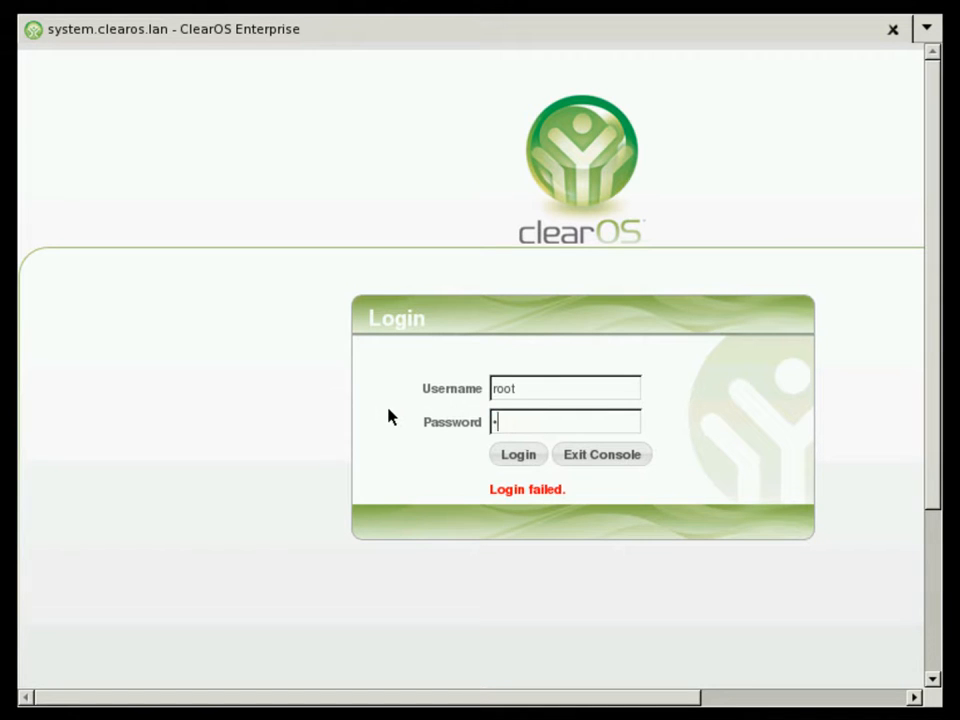
pyautogui.write('•••')
pyautogui.press('Tab')
pyautogui.press('Return')
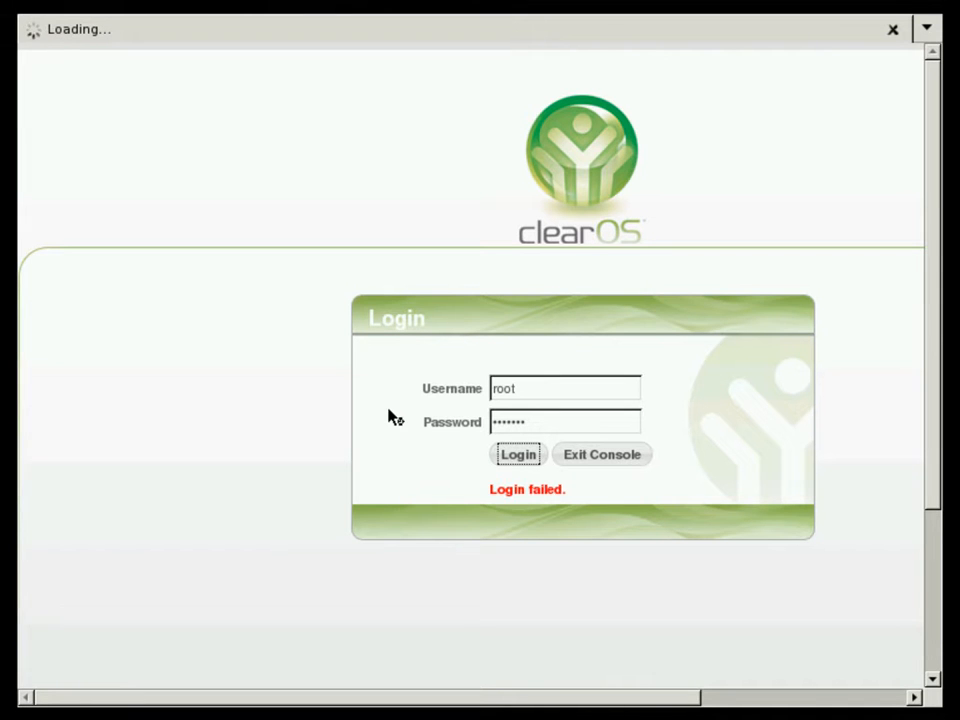
pyautogui.click(528, 456)
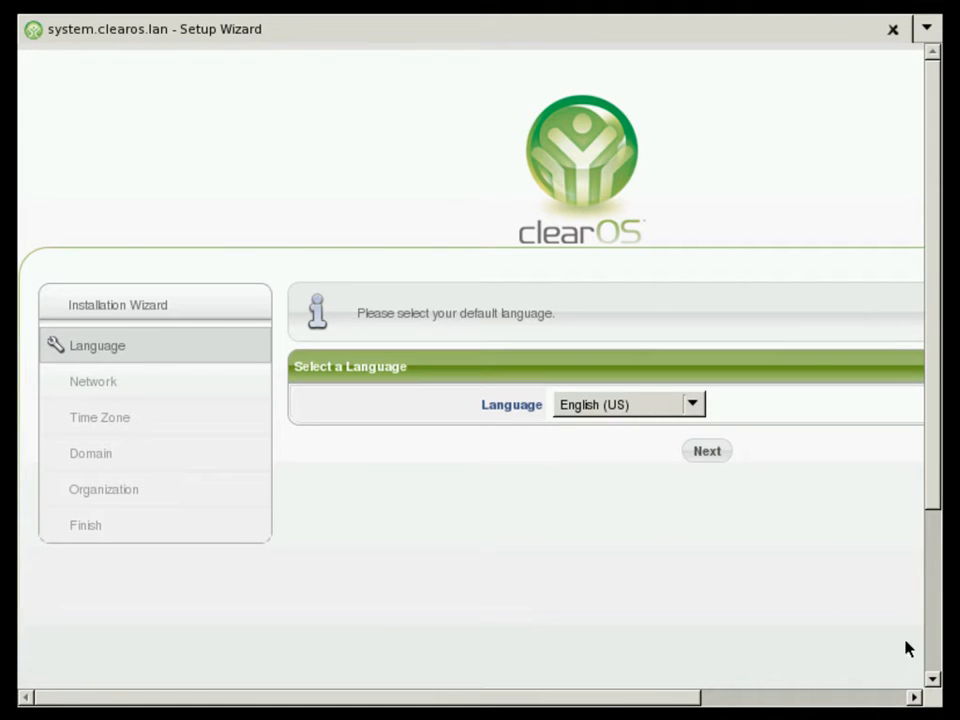
# Step: Leave English (US) selected in the Language list and advance to the Network step
pyautogui.moveTo(687, 703); pyautogui.dragTo(831, 690)
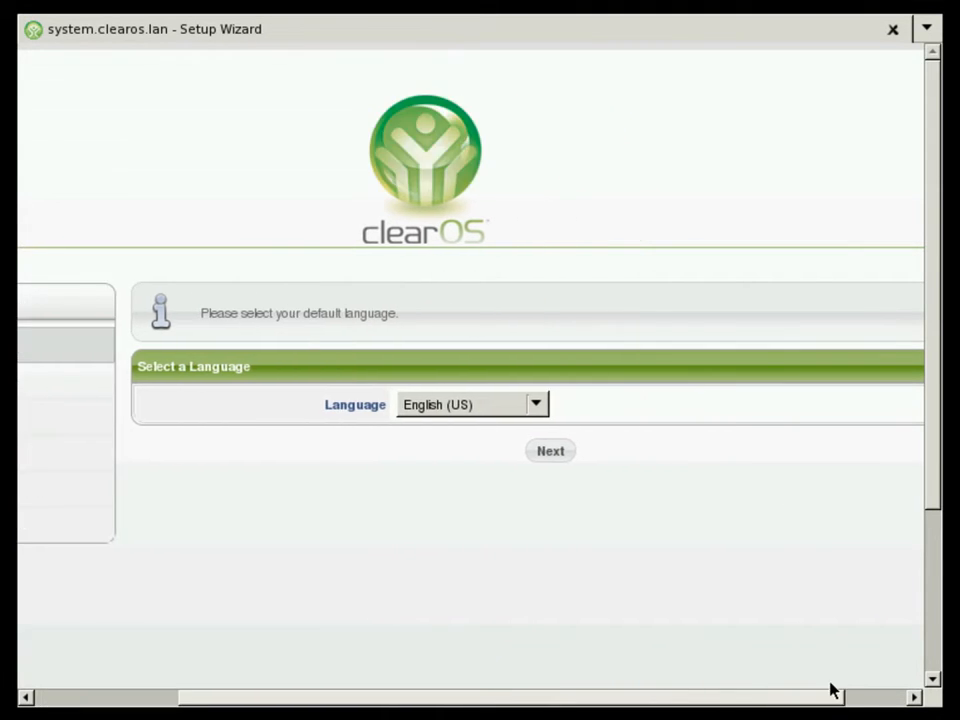
pyautogui.scroll(-3, 643, 171)
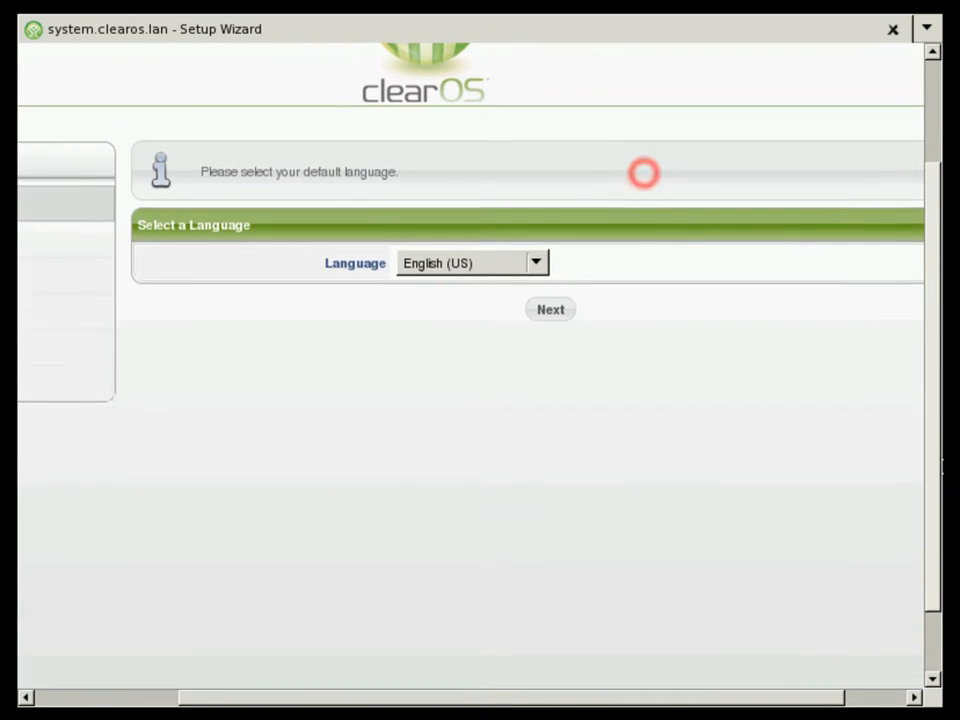
pyautogui.click(519, 262)
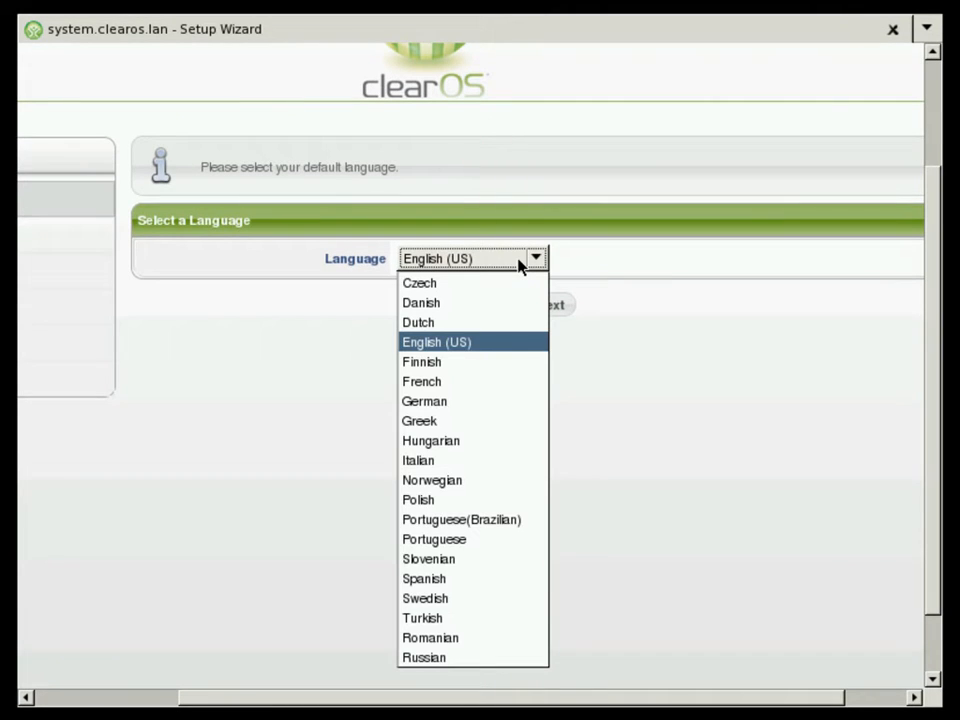
pyautogui.click(478, 344)
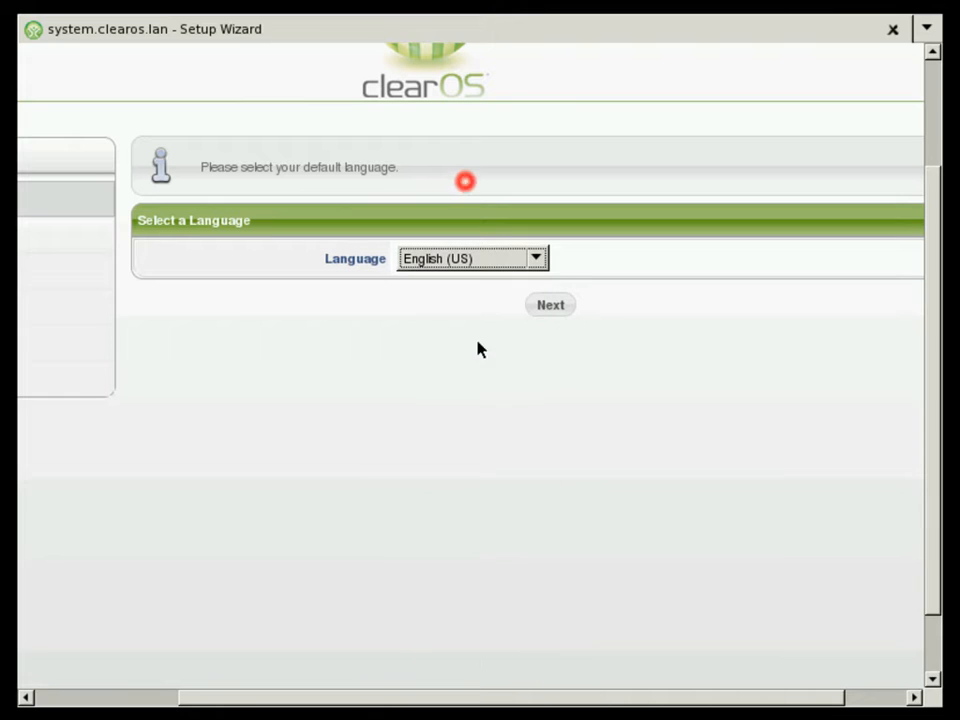
pyautogui.click(552, 306)
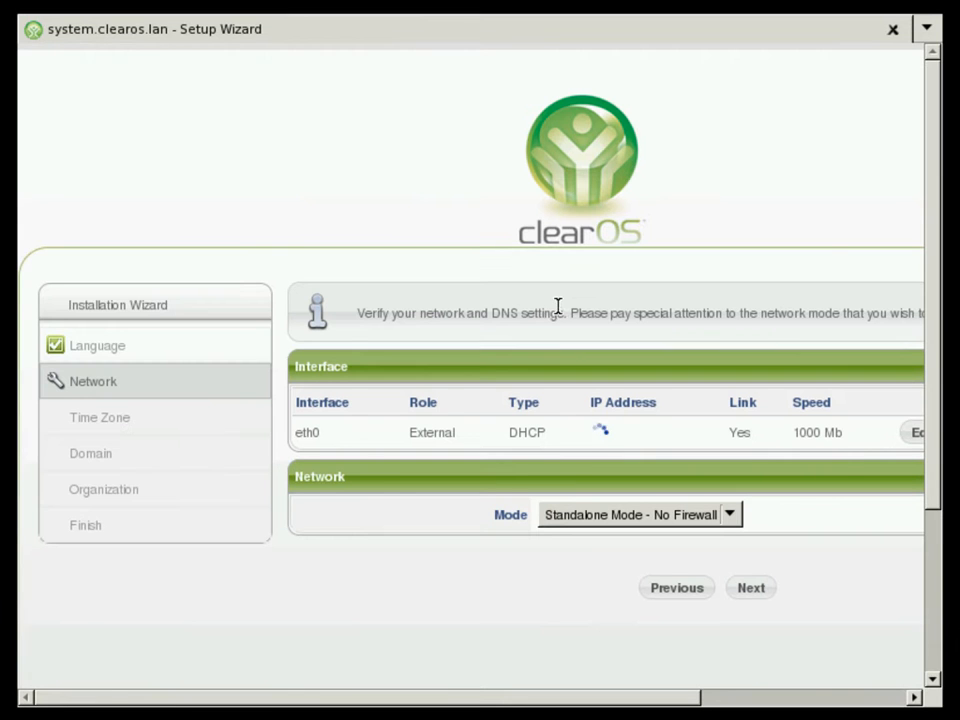
# Step: Review eth0's current settings: External role, DHCP type and link up
pyautogui.moveTo(662, 701); pyautogui.dragTo(845, 705)
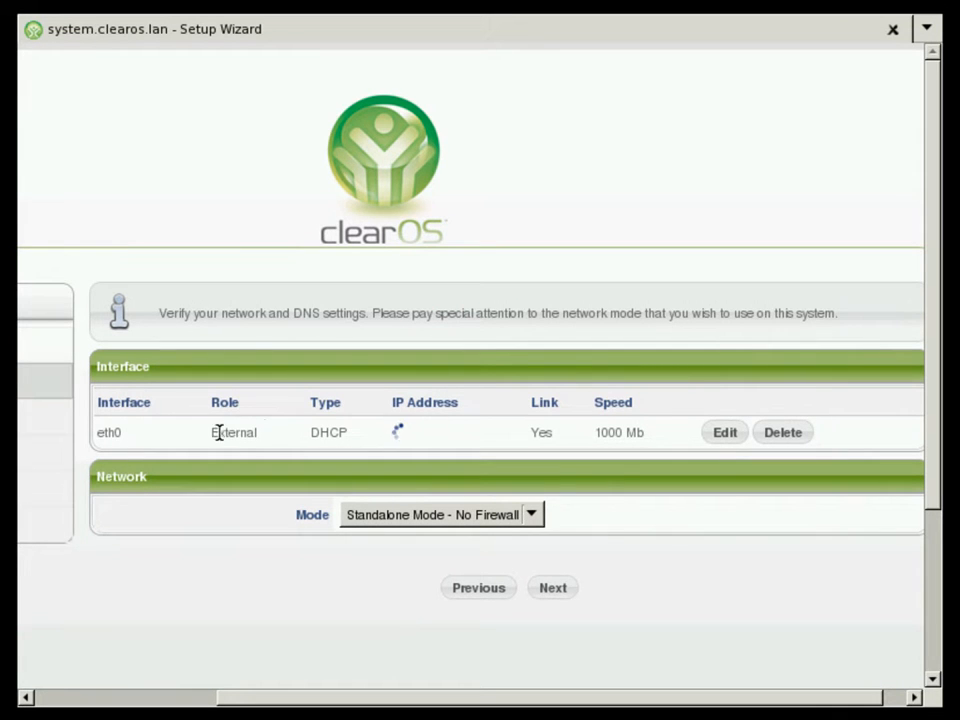
pyautogui.moveTo(216, 432); pyautogui.dragTo(349, 435)
pyautogui.click(322, 433)
pyautogui.click(330, 430)
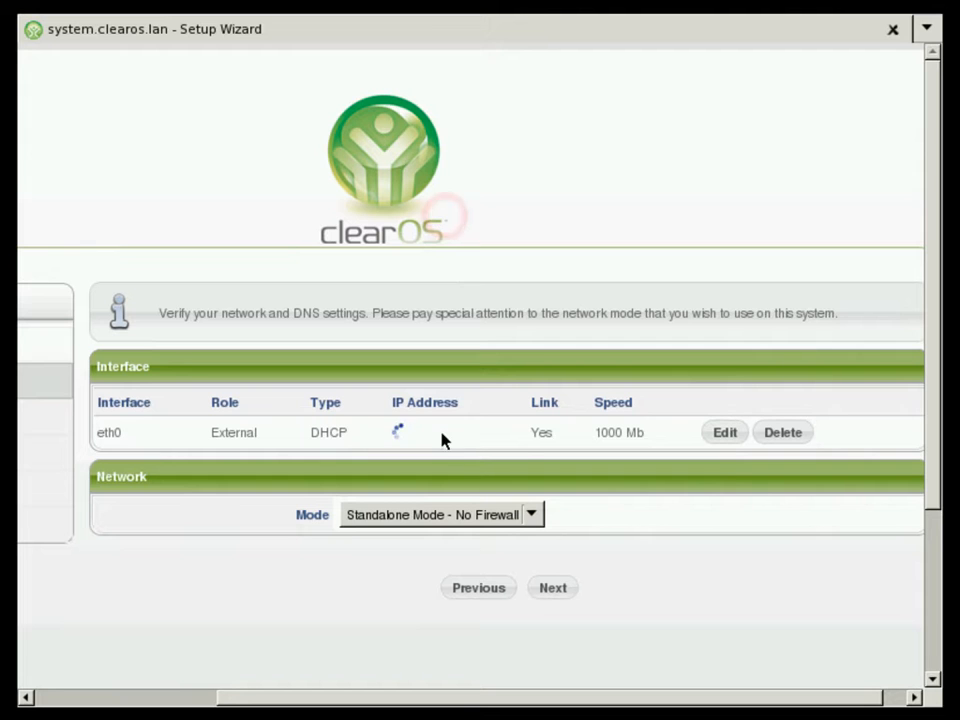
pyautogui.moveTo(537, 432); pyautogui.dragTo(583, 443)
pyautogui.click(669, 444)
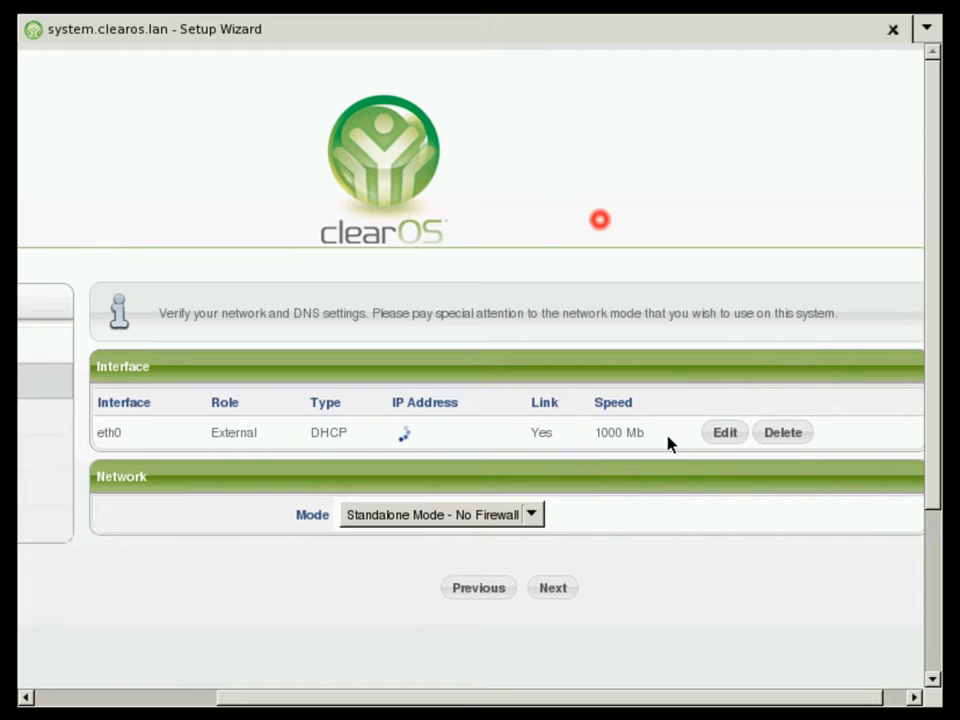
# Step: Switch eth0 to Static, enter IP 200.200.200.3 and change the netmask to 255.255.255.248
pyautogui.click(718, 447)
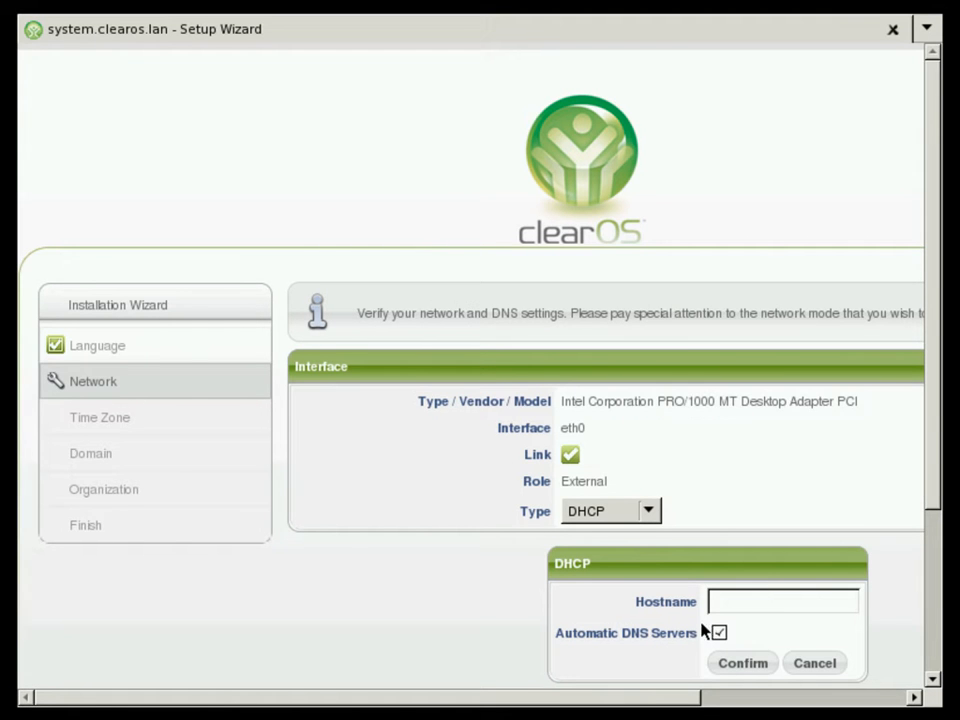
pyautogui.moveTo(930, 461); pyautogui.dragTo(931, 523)
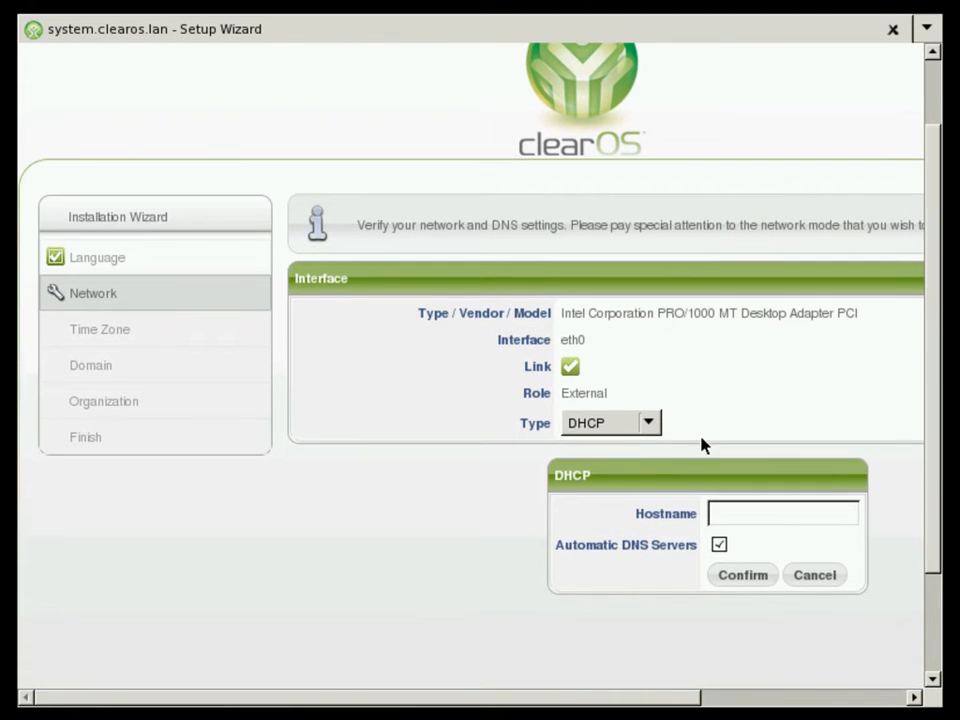
pyautogui.click(649, 423)
pyautogui.click(617, 447)
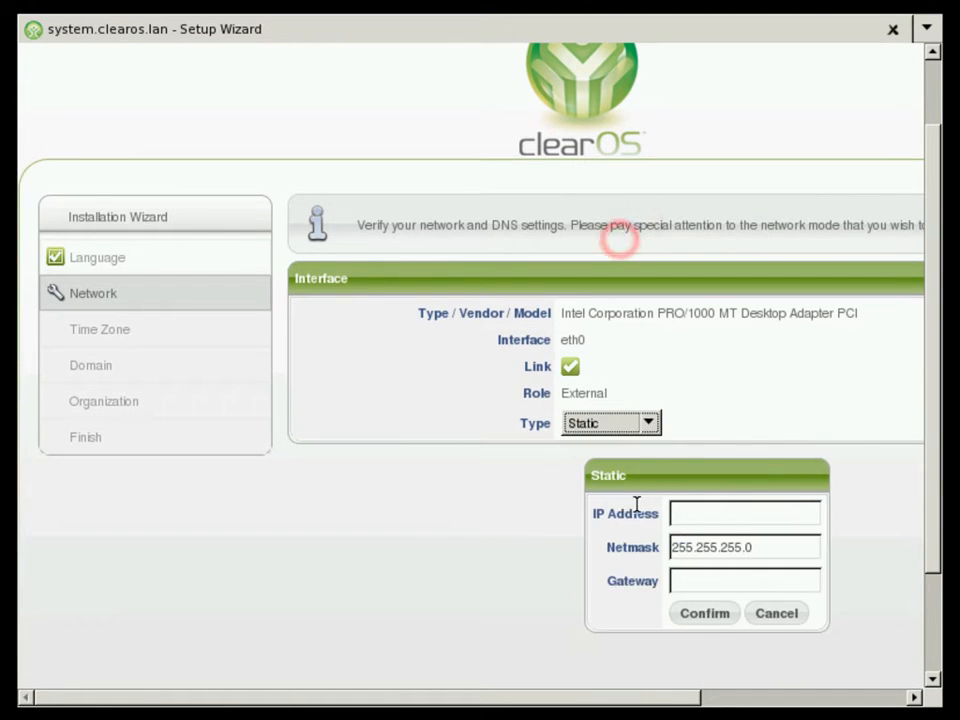
pyautogui.click(697, 516)
pyautogui.write('2')
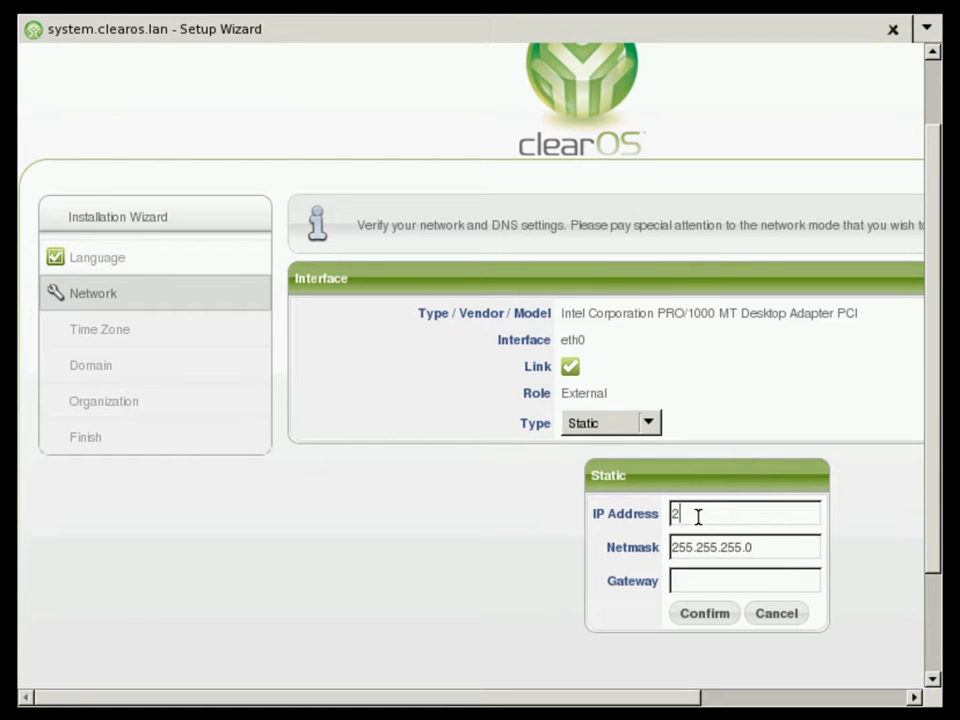
pyautogui.write('00.200.200.3')
pyautogui.press('Tab')
pyautogui.press('End')
pyautogui.press('BackSpace')
pyautogui.write('2')
pyautogui.write('48')
# Step: Enter gateway 200.200.200.1 and delete the IP address's wrong final digit 3
pyautogui.press('Tab')
pyautogui.write('200.200.200.1')
pyautogui.press('Tab')
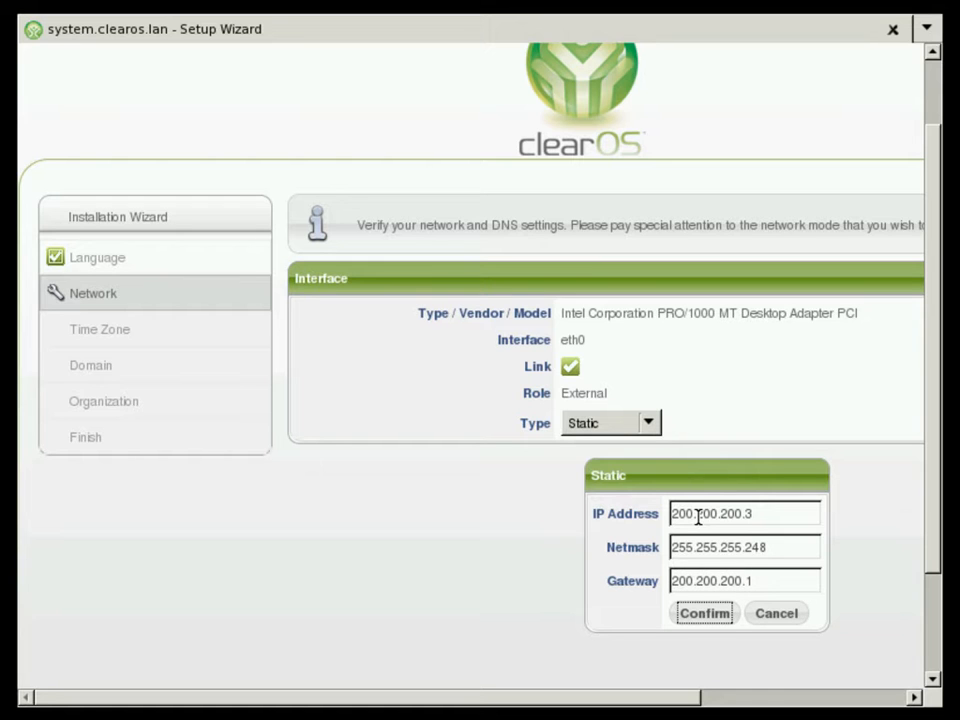
pyautogui.click(778, 513)
pyautogui.press('BackSpace')
# Step: Correct the IP to 200.200.200.2, confirm eth0, and leave both DNS servers blank
pyautogui.write('2')
pyautogui.click(705, 617)
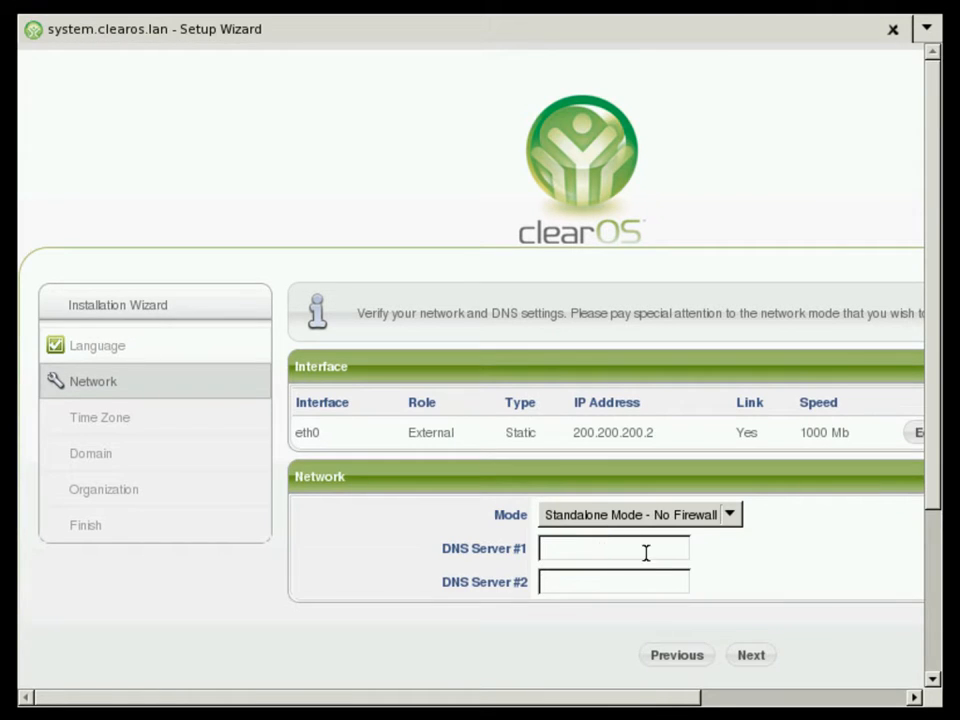
pyautogui.moveTo(654, 699); pyautogui.dragTo(800, 705)
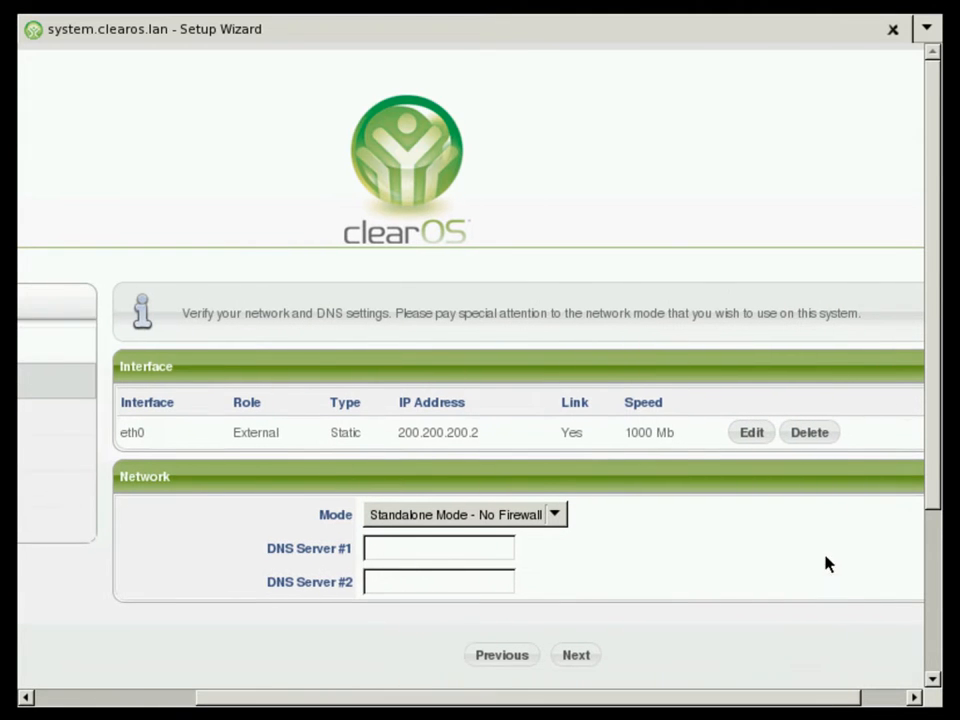
pyautogui.scroll(-3, 760, 564)
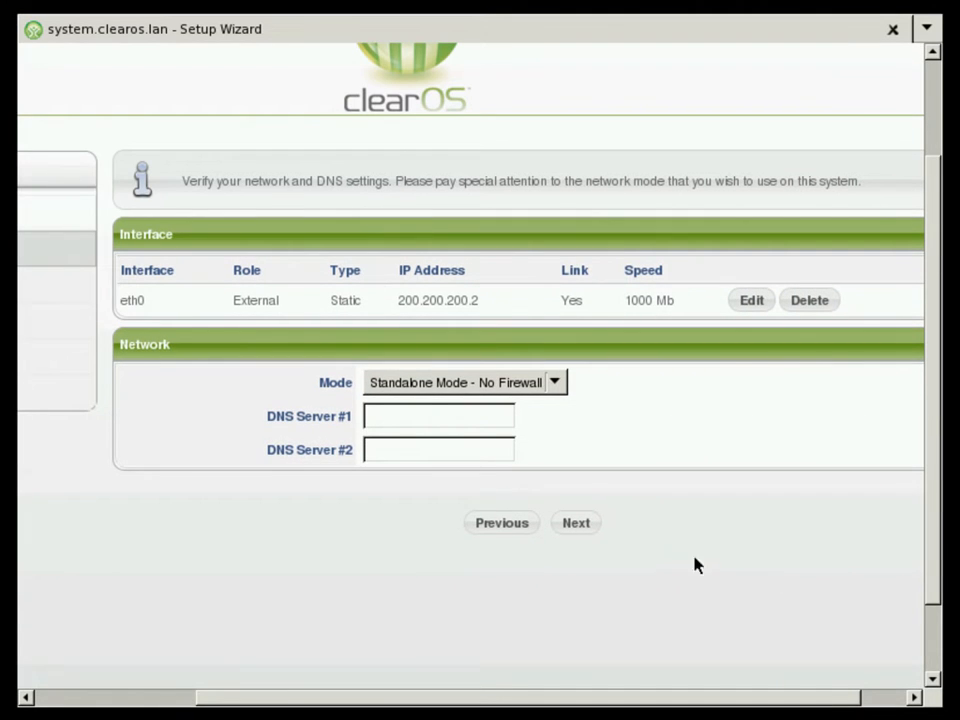
pyautogui.click(424, 420)
pyautogui.scroll(3, 435, 450)
pyautogui.scroll(-3, 489, 579)
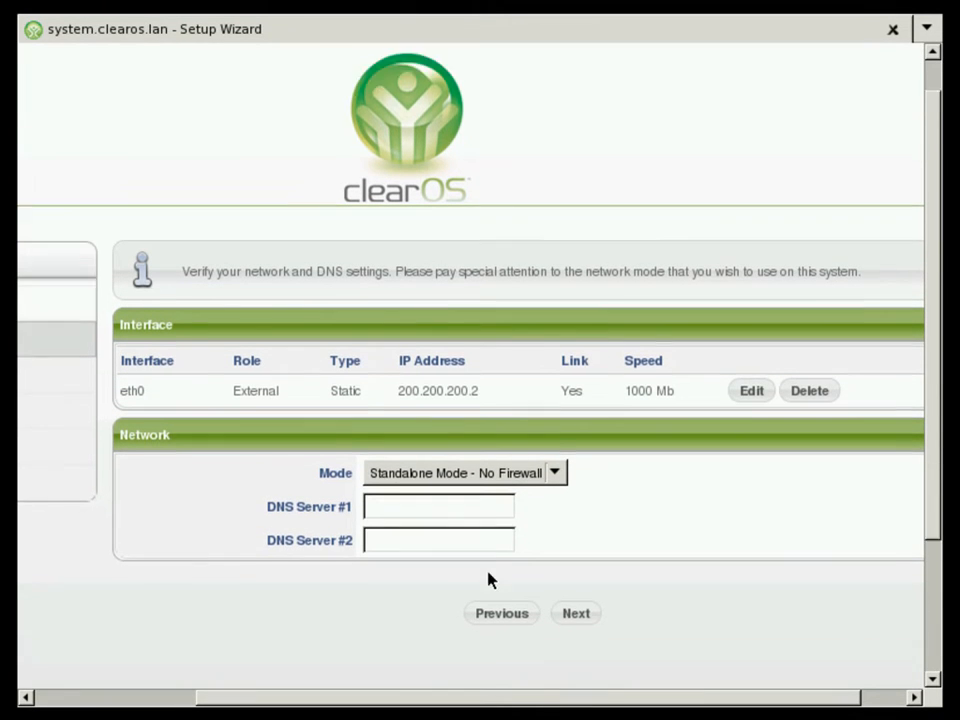
pyautogui.click(590, 521)
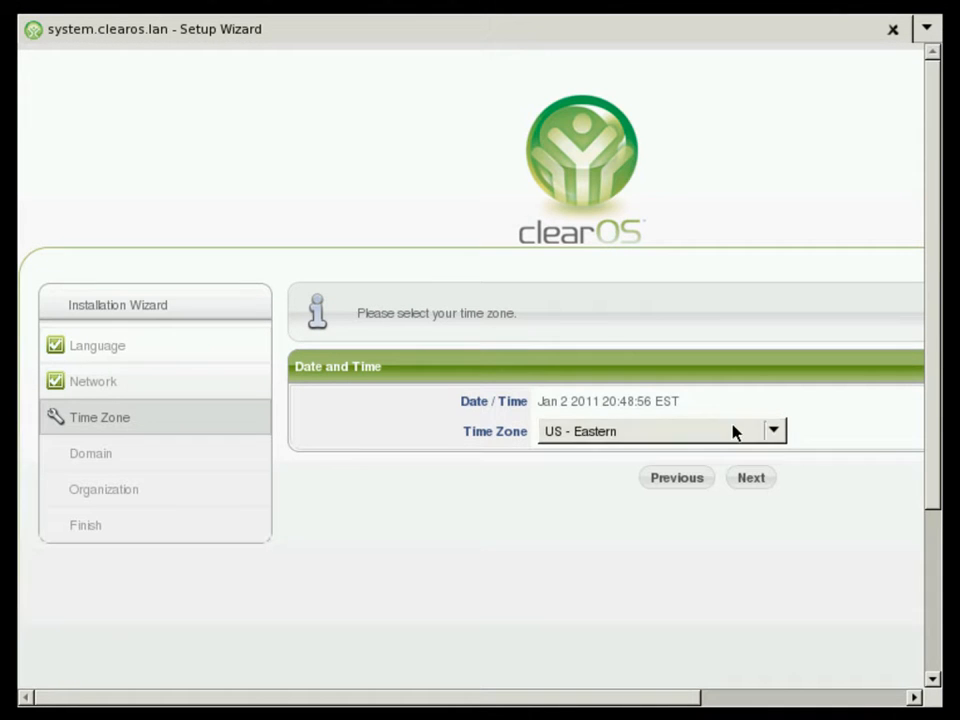
# Step: Choose Asia - Jakarta as the time zone and go on to the Domain step
pyautogui.click(708, 438)
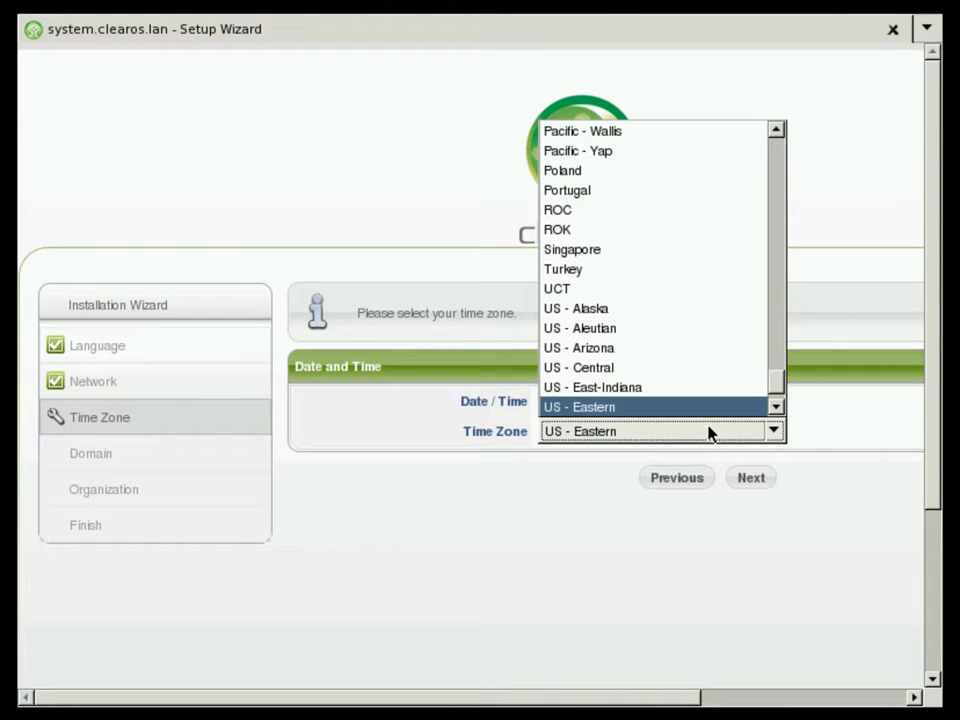
pyautogui.scroll(-1, 709, 341)
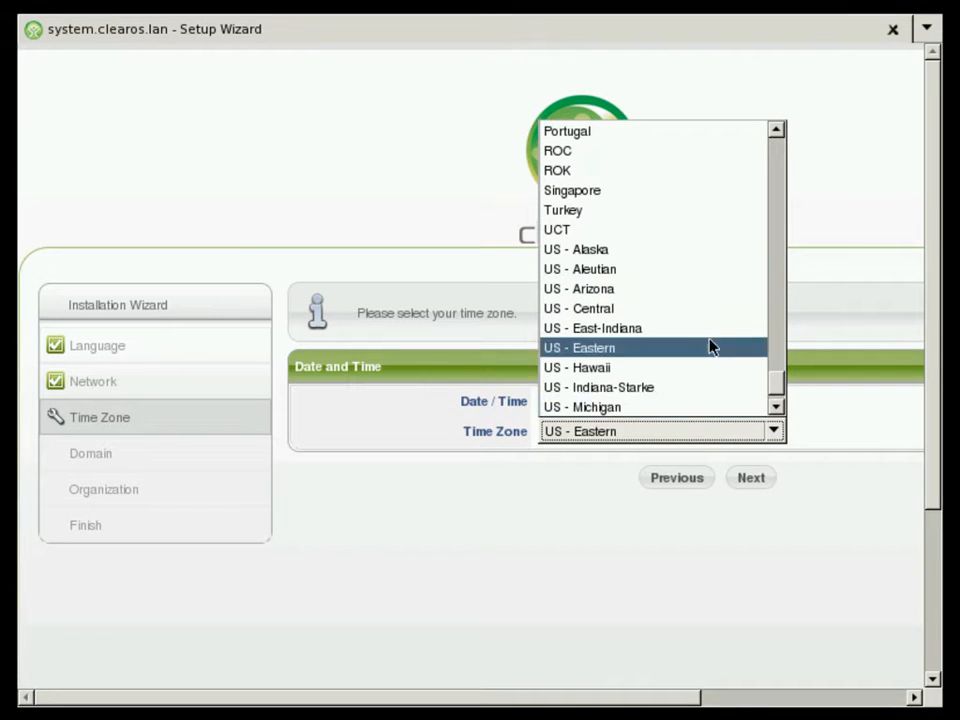
pyautogui.moveTo(780, 385); pyautogui.dragTo(784, 257)
pyautogui.scroll(-3, 582, 345)
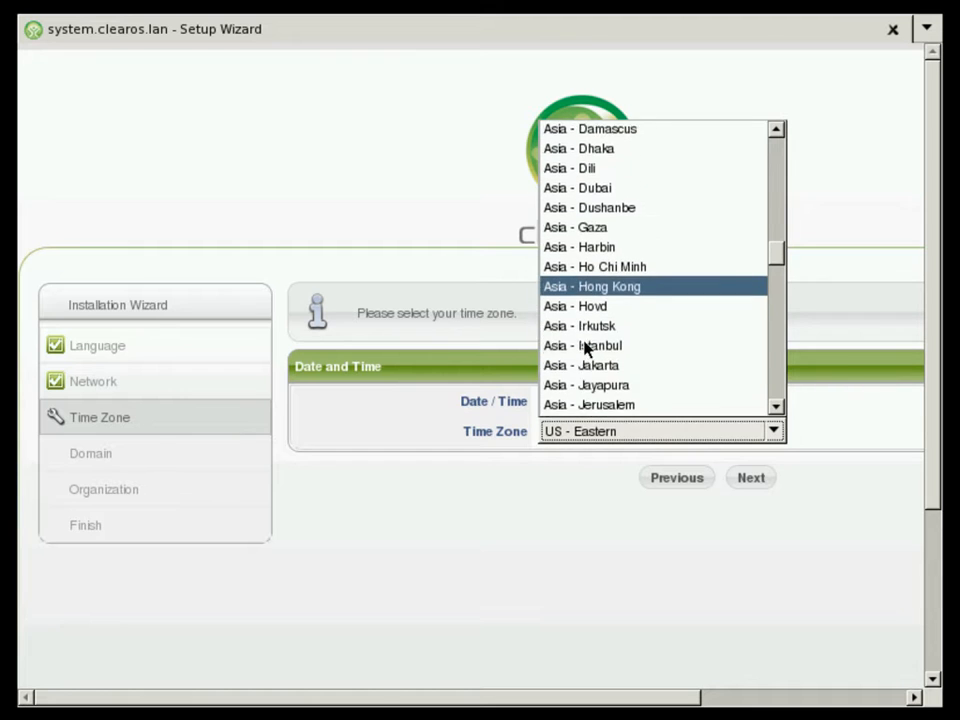
pyautogui.click(612, 309)
pyautogui.click(764, 478)
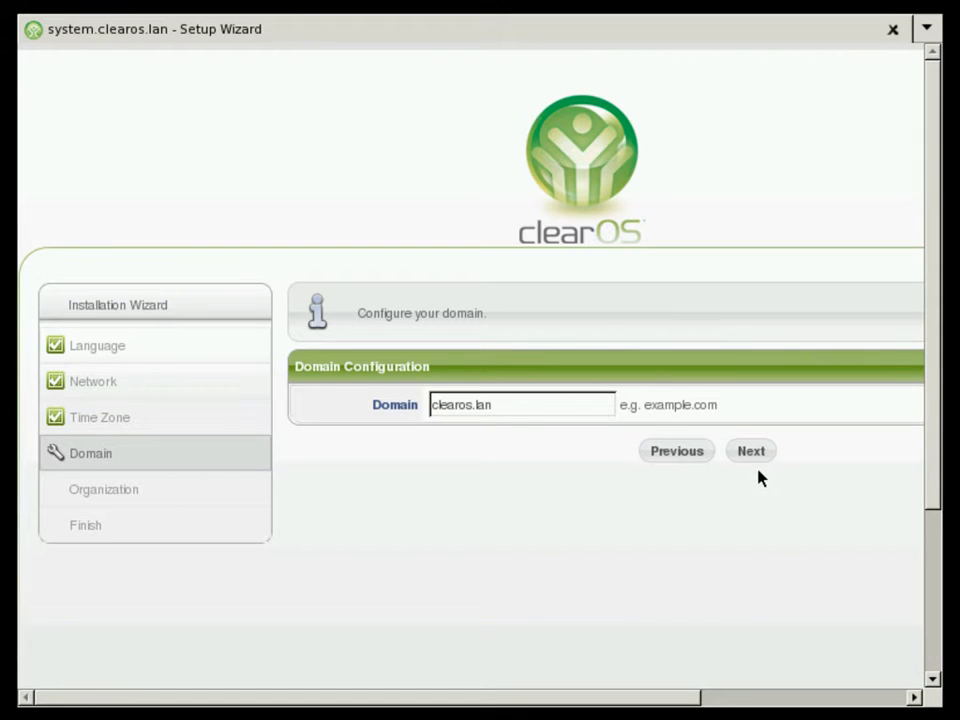
# Step: Keep the domain as clearos.lan and move on to the organization step
pyautogui.click(501, 398)
pyautogui.click(758, 452)
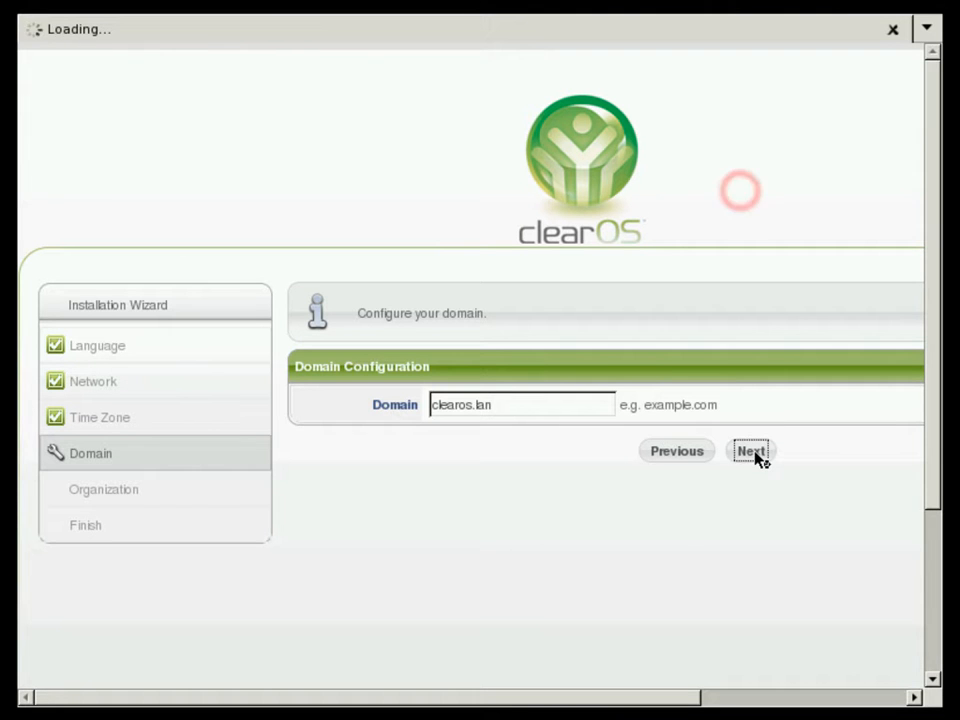
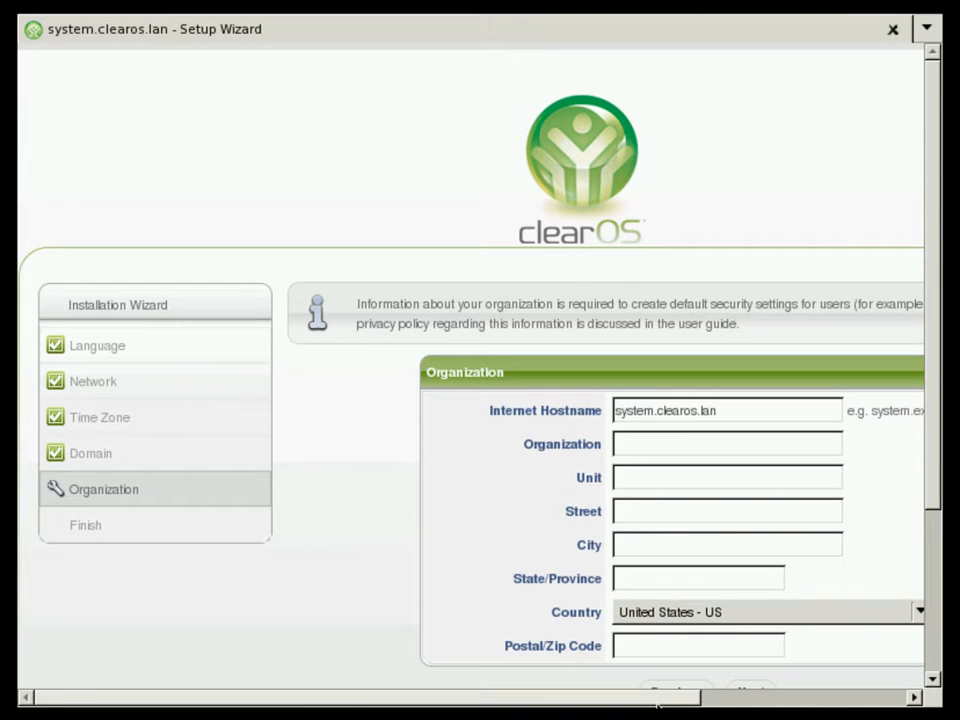
# Step: Pick Indonesia - ID from the Country list, leave the other organization fields blank, and continue
pyautogui.moveTo(656, 696); pyautogui.dragTo(900, 703)
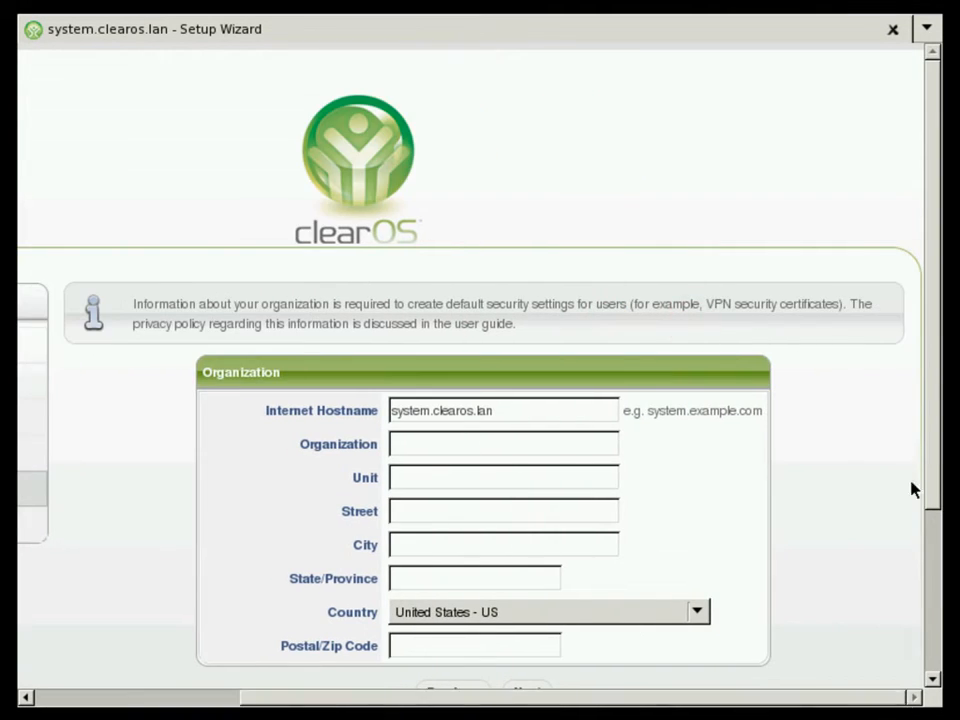
pyautogui.moveTo(936, 448); pyautogui.dragTo(932, 588)
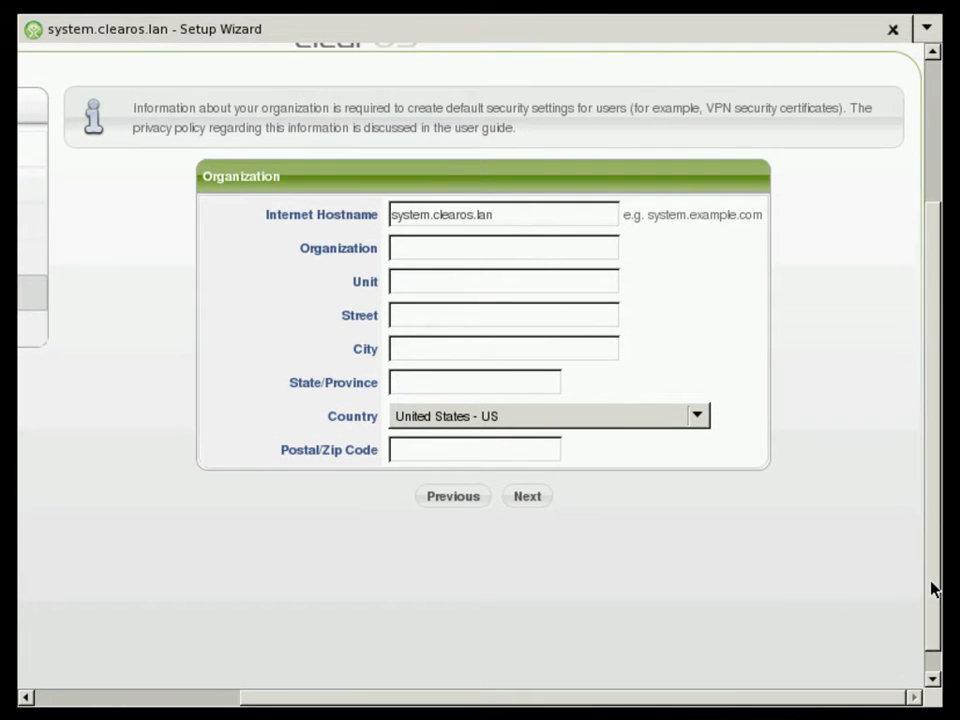
pyautogui.click(501, 247)
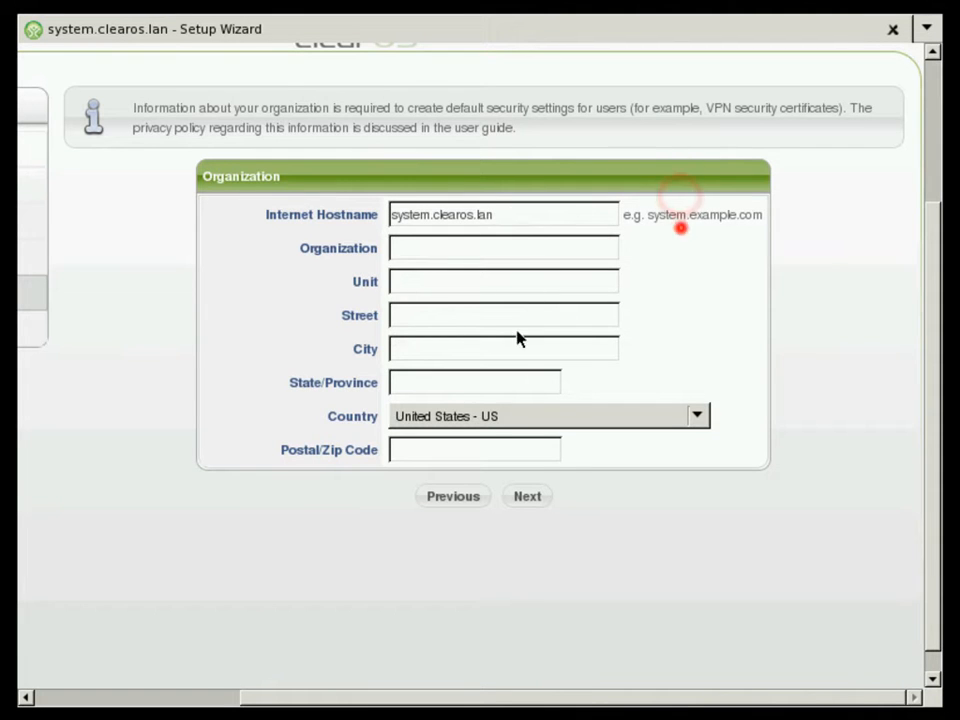
pyautogui.click(606, 421)
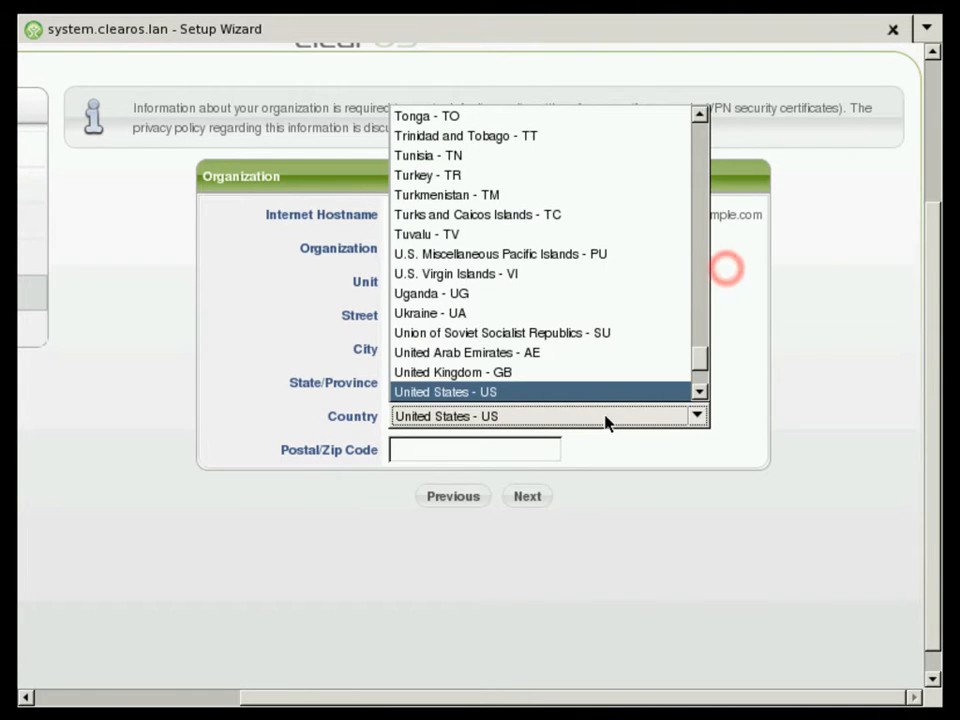
pyautogui.scroll(1, 679, 390)
pyautogui.moveTo(699, 366); pyautogui.dragTo(676, 220)
pyautogui.scroll(10, 677, 170)
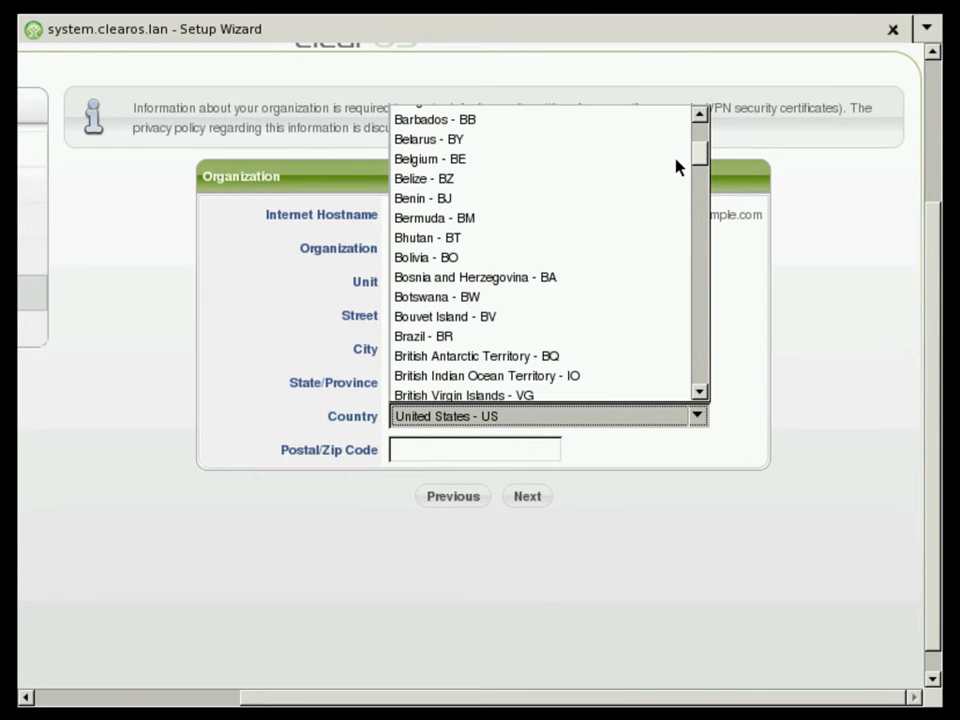
pyautogui.scroll(-4, 605, 190)
pyautogui.scroll(-4, 591, 206)
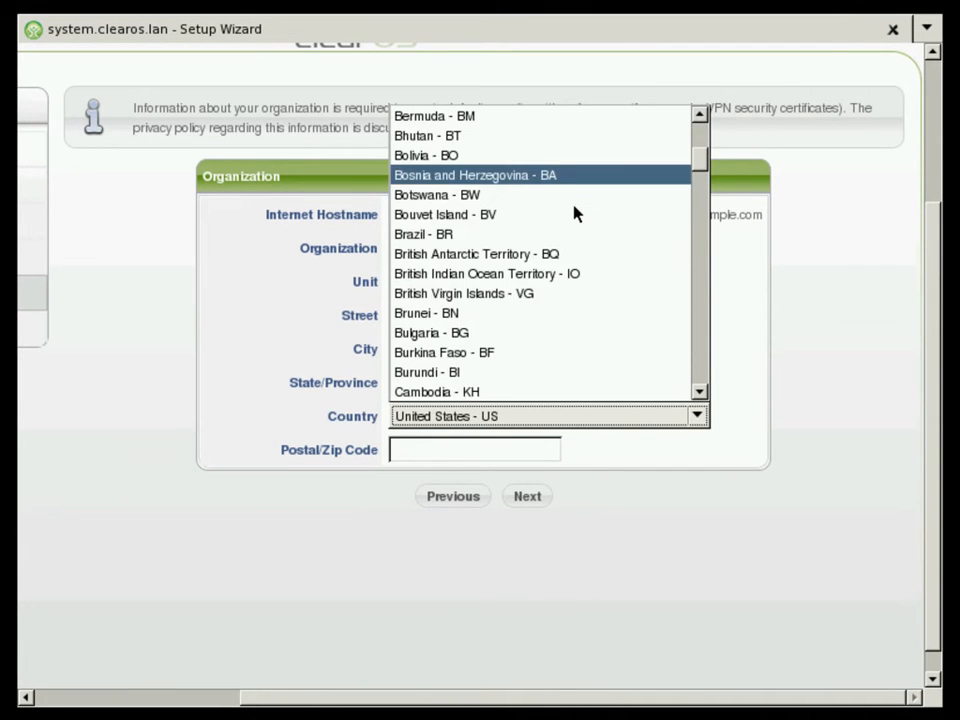
pyautogui.press('i')
pyautogui.press('i')
pyautogui.press('i')
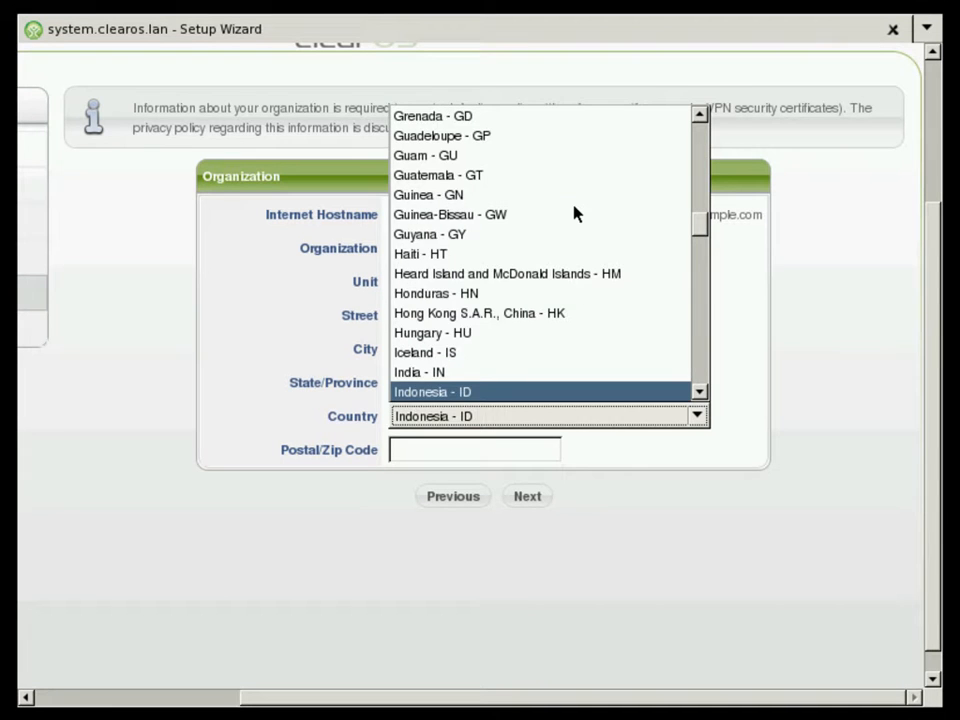
pyautogui.press('Return')
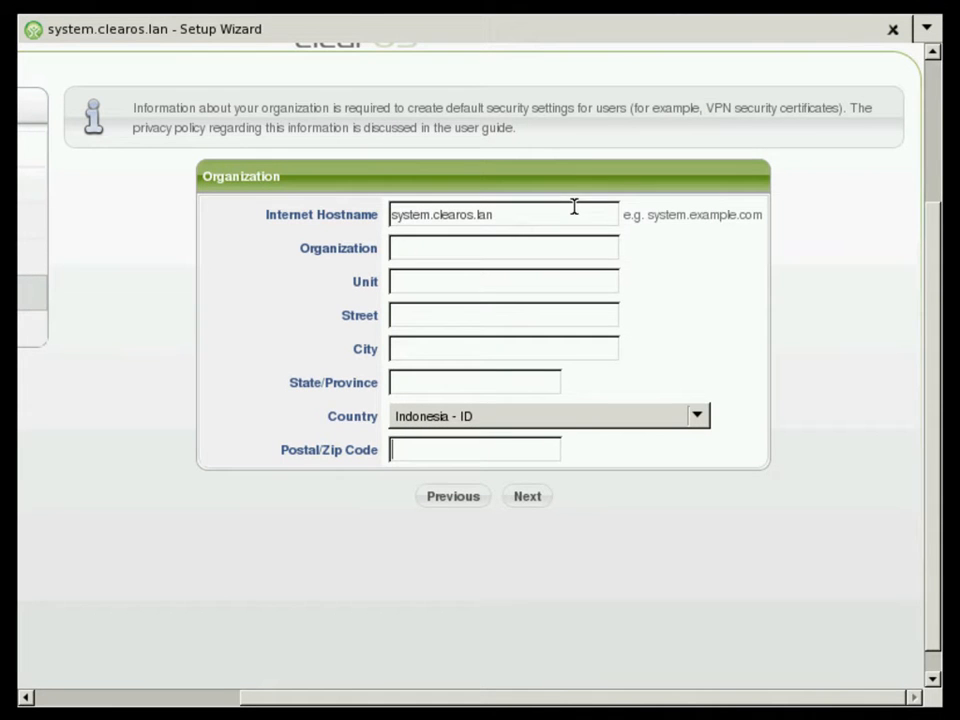
pyautogui.click(534, 498)
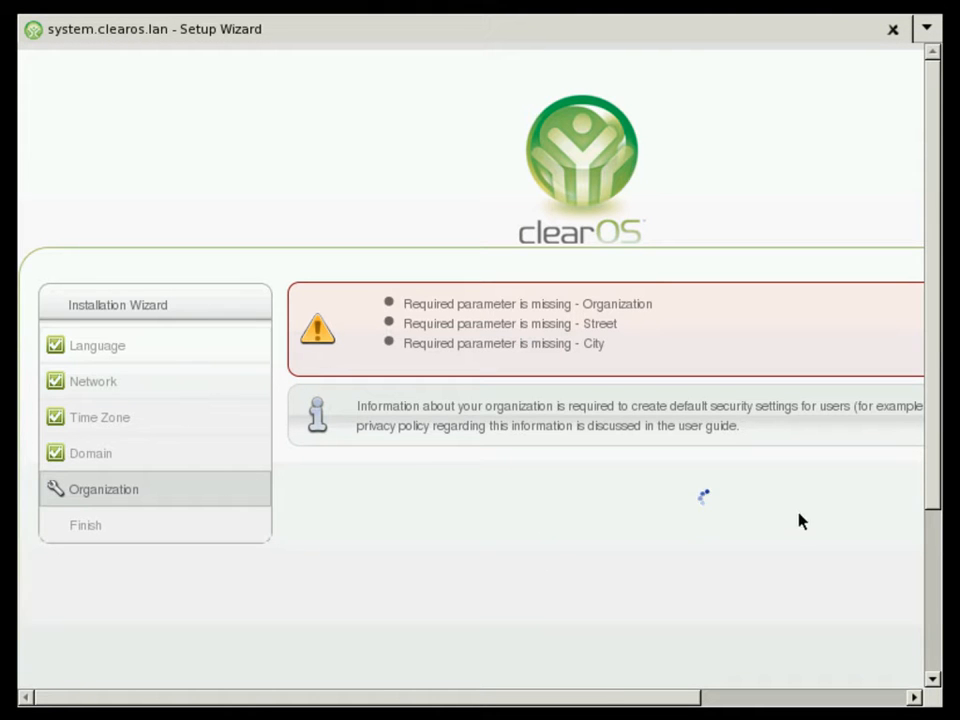
# Step: Enter IT Support as the organization name and Networking as the unit
pyautogui.moveTo(932, 466); pyautogui.dragTo(936, 540)
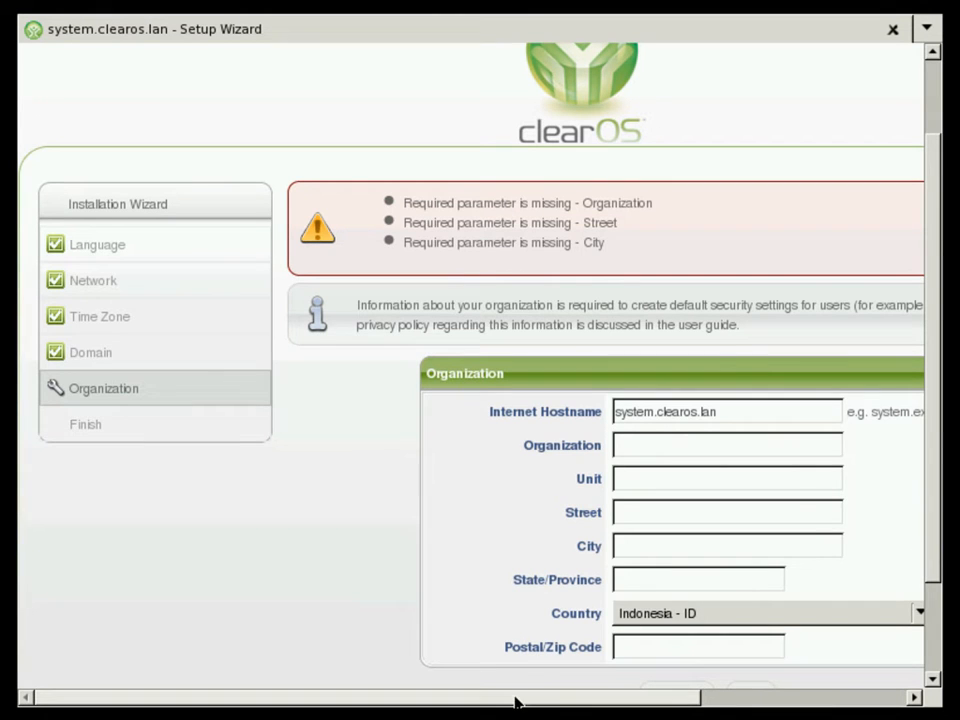
pyautogui.moveTo(512, 698); pyautogui.dragTo(767, 696)
pyautogui.click(489, 437)
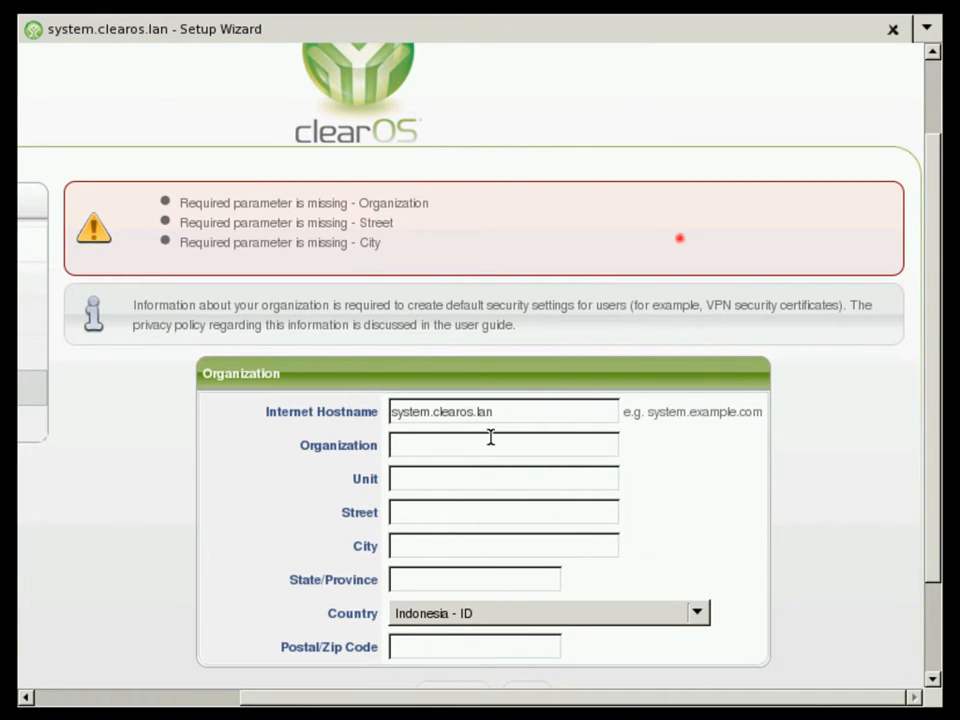
pyautogui.write('IT Suppoer')
pyautogui.press('Tab')
pyautogui.hotkey('shift', 'Tab')
pyautogui.press('End')
pyautogui.press('BackSpace')
pyautogui.press('BackSpace')
pyautogui.press('BackSpace')
pyautogui.write('ort')
pyautogui.press('Tab')
pyautogui.write('Netwo')
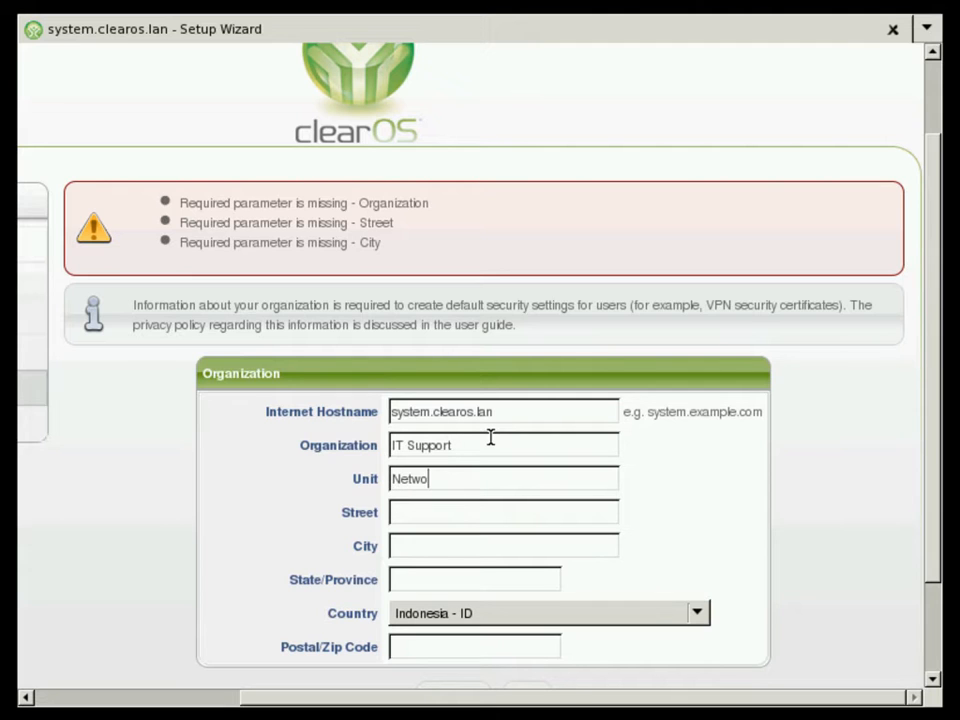
pyautogui.write('rking')
# Step: Fill in street jakarta, city jakarta, state Jawa, postal code 12345, and submit the form
pyautogui.press('Tab')
pyautogui.write('jakarta')
pyautogui.press('Tab')
pyautogui.write('jakarta')
pyautogui.press('Tab')
pyautogui.write('Jawa')
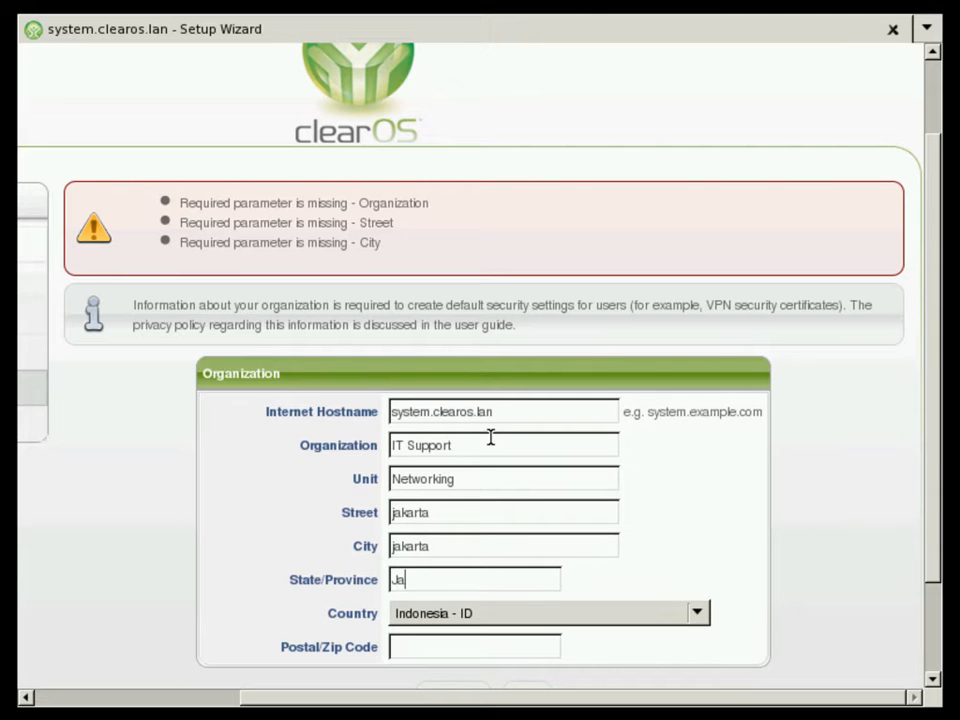
pyautogui.press('Tab')
pyautogui.press('Tab')
pyautogui.scroll(-3, 491, 437)
pyautogui.write('12345')
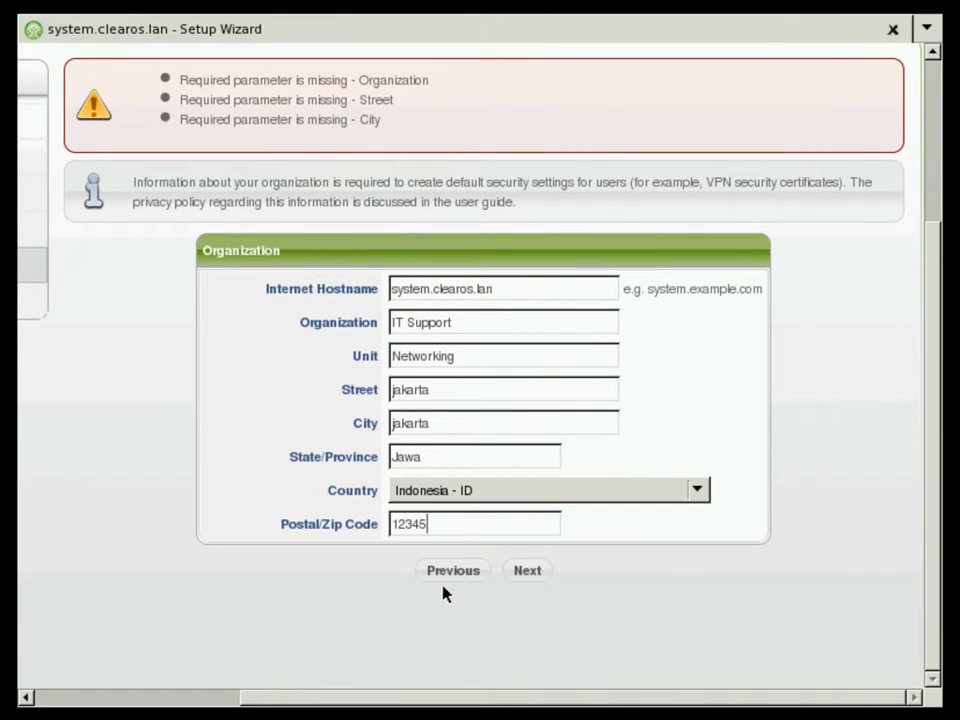
pyautogui.click(522, 576)
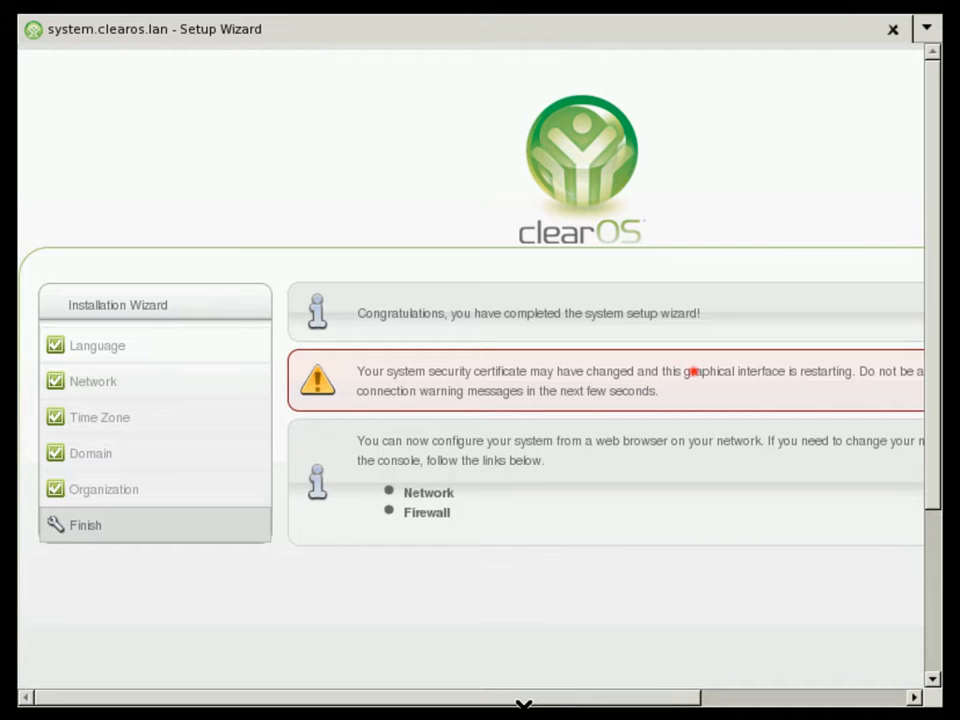
# Step: Read the certificate warning on the completion page, then follow the Network link
pyautogui.moveTo(613, 699); pyautogui.dragTo(868, 704)
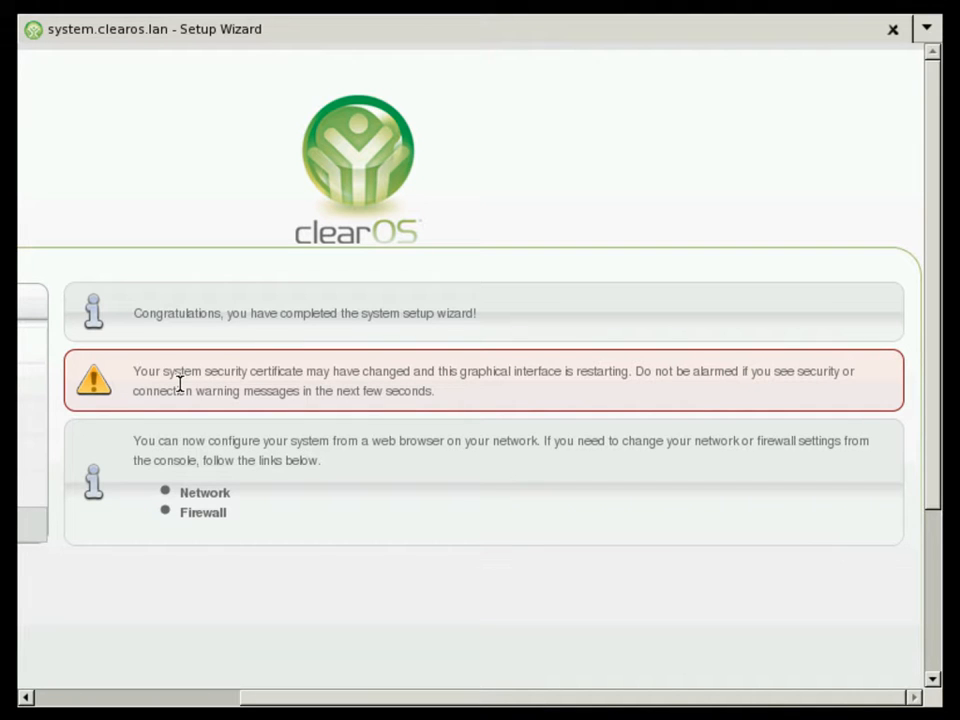
pyautogui.moveTo(157, 363); pyautogui.dragTo(352, 368)
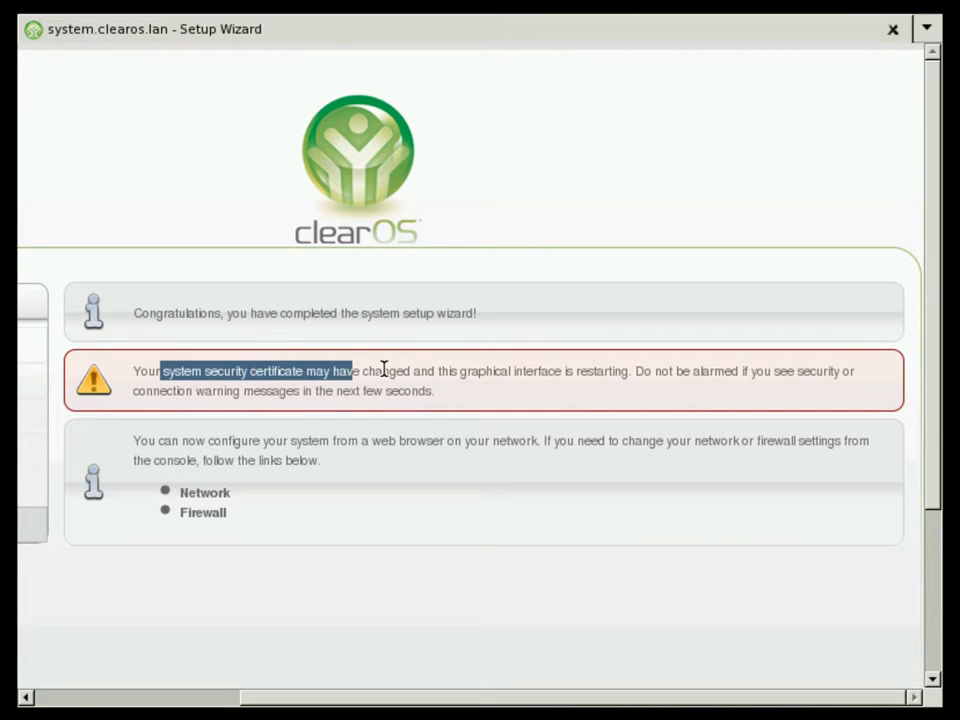
pyautogui.click(384, 368)
pyautogui.moveTo(200, 380); pyautogui.dragTo(332, 399)
pyautogui.click(410, 430)
pyautogui.scroll(-5, 500, 320)
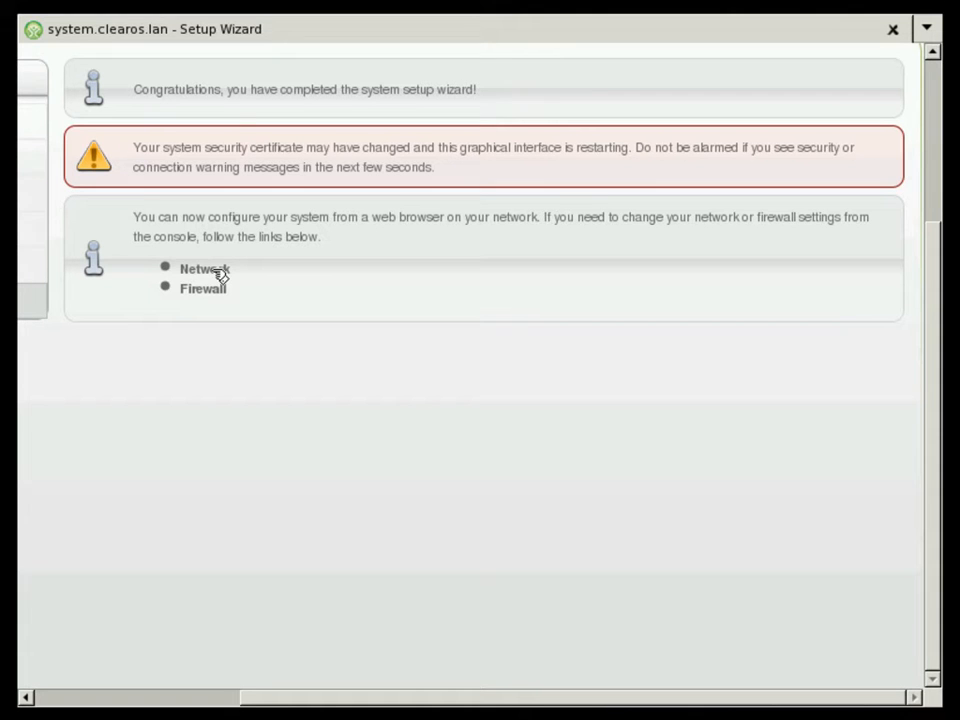
pyautogui.click(205, 270)
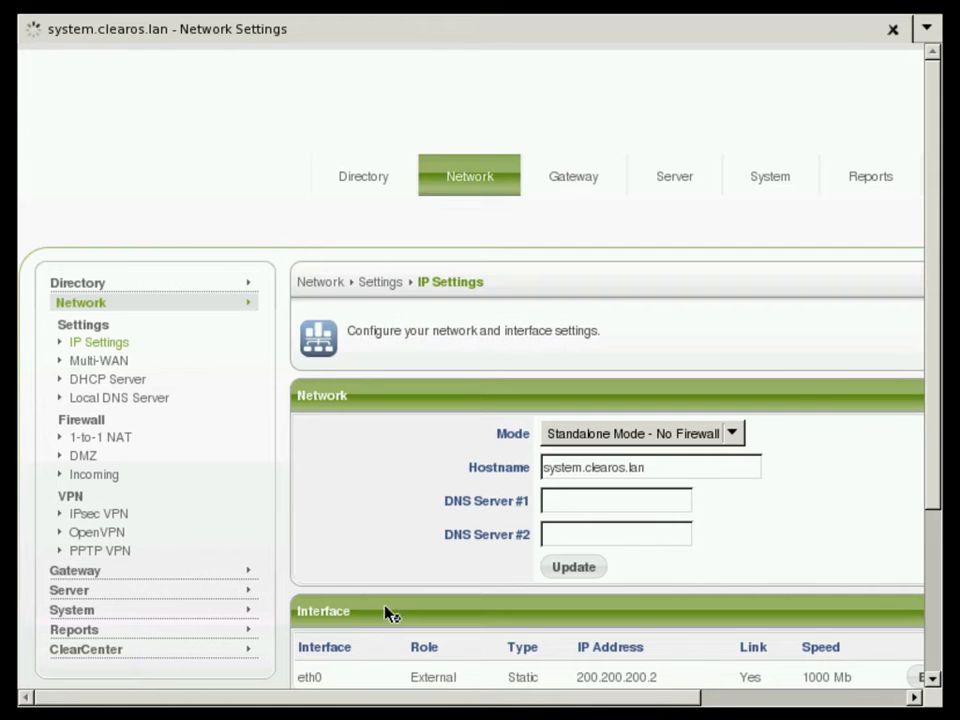
# Step: Under System > Shutdown - Restart, set the action to Shutdown, update, and confirm
pyautogui.moveTo(553, 698); pyautogui.dragTo(508, 704)
pyautogui.scroll(-3, 735, 508)
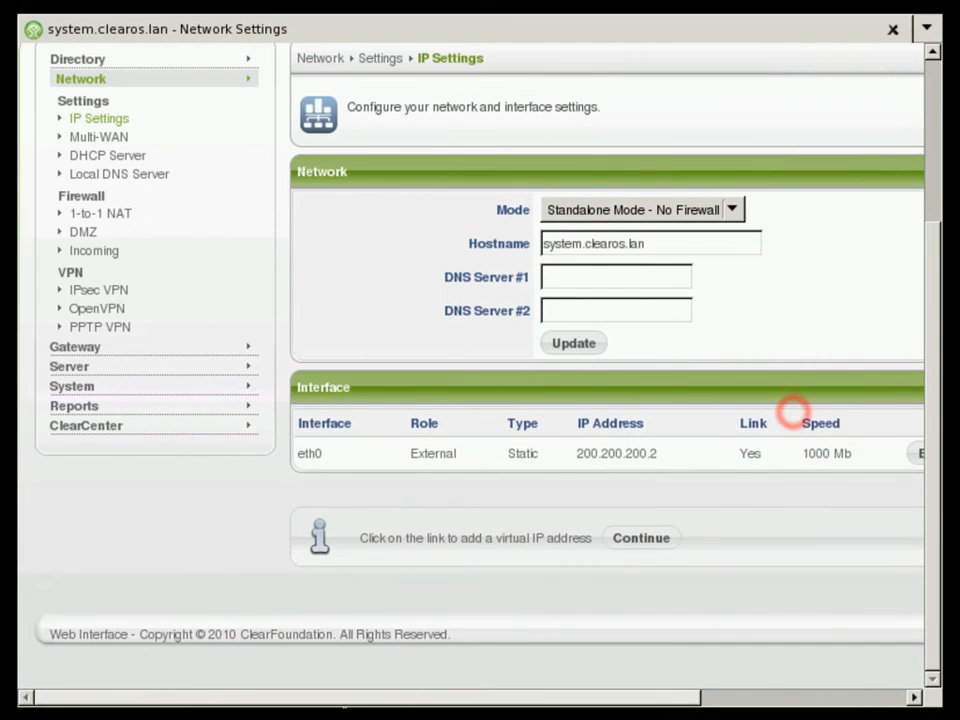
pyautogui.scroll(3, 285, 414)
pyautogui.moveTo(590, 704); pyautogui.dragTo(782, 677)
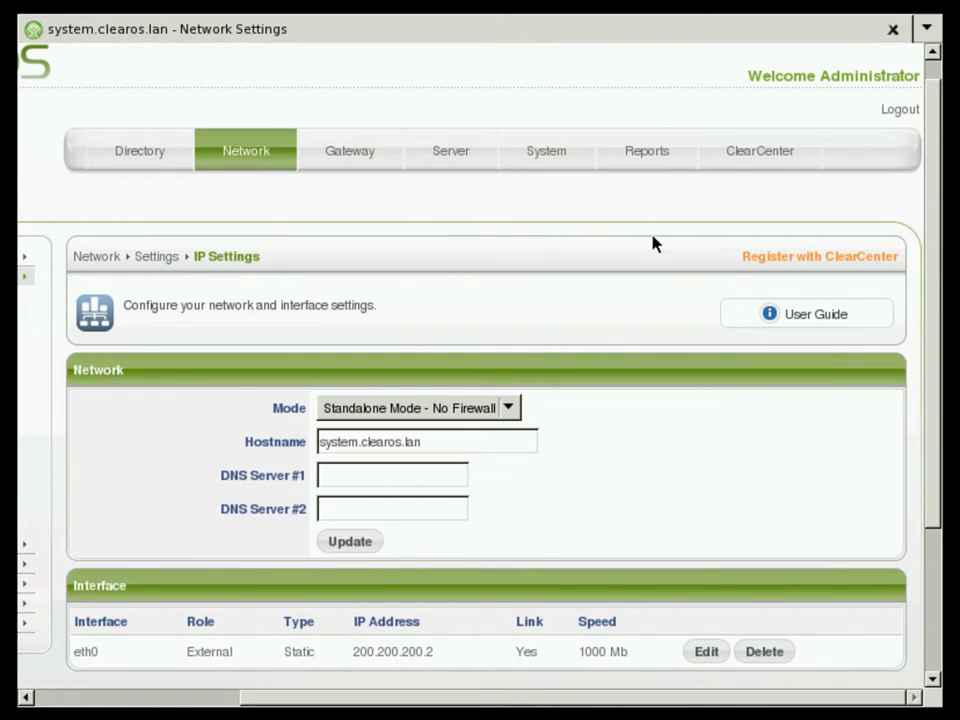
pyautogui.moveTo(572, 163)
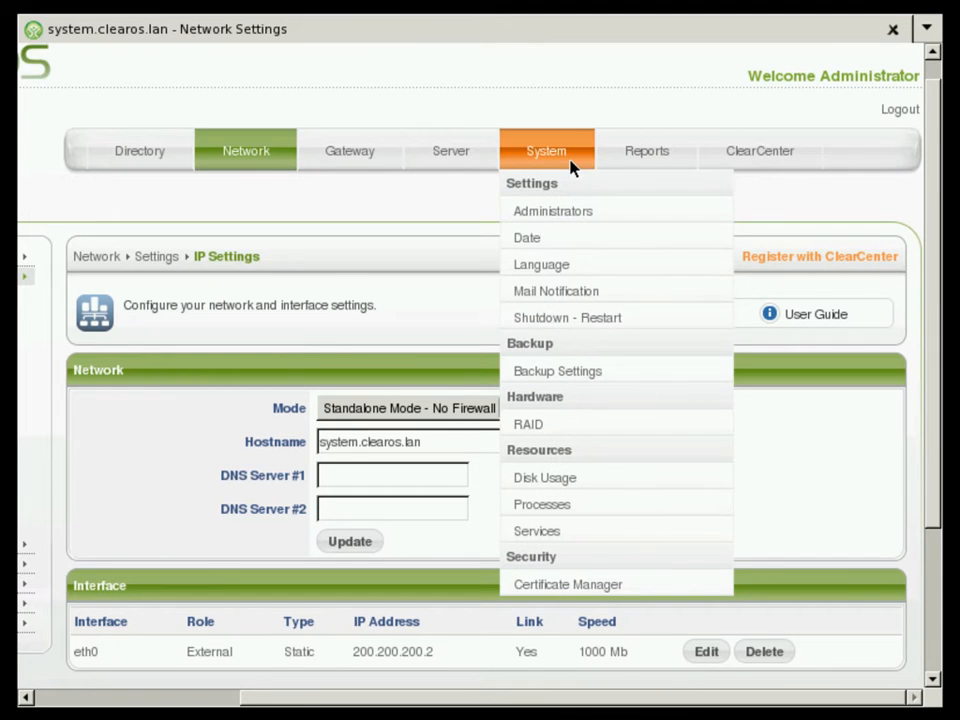
pyautogui.click(610, 320)
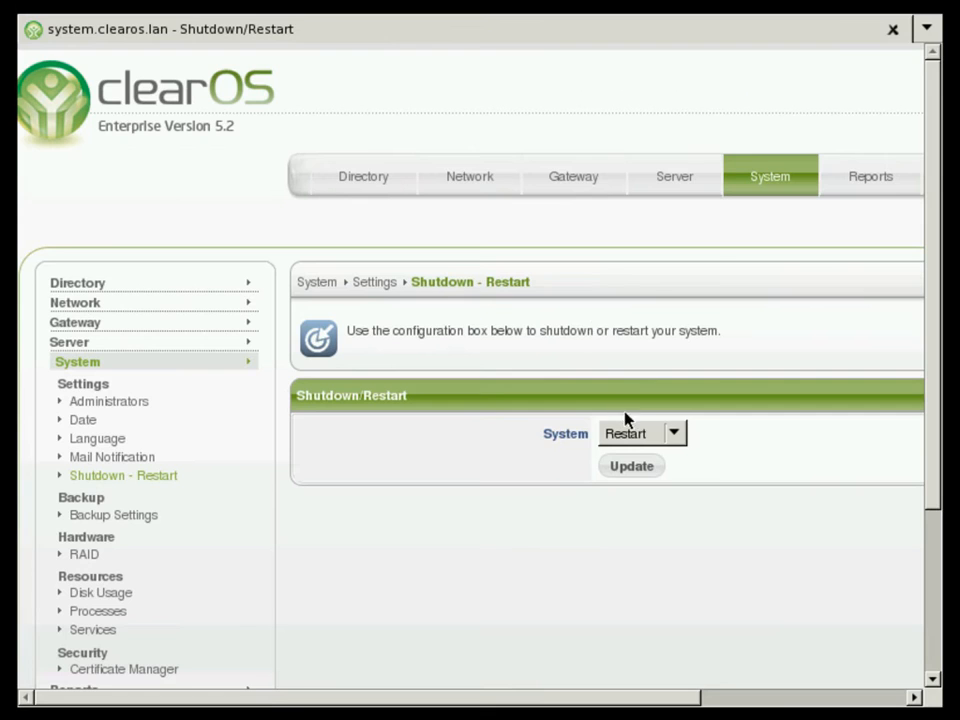
pyautogui.click(660, 436)
pyautogui.click(649, 481)
pyautogui.click(633, 466)
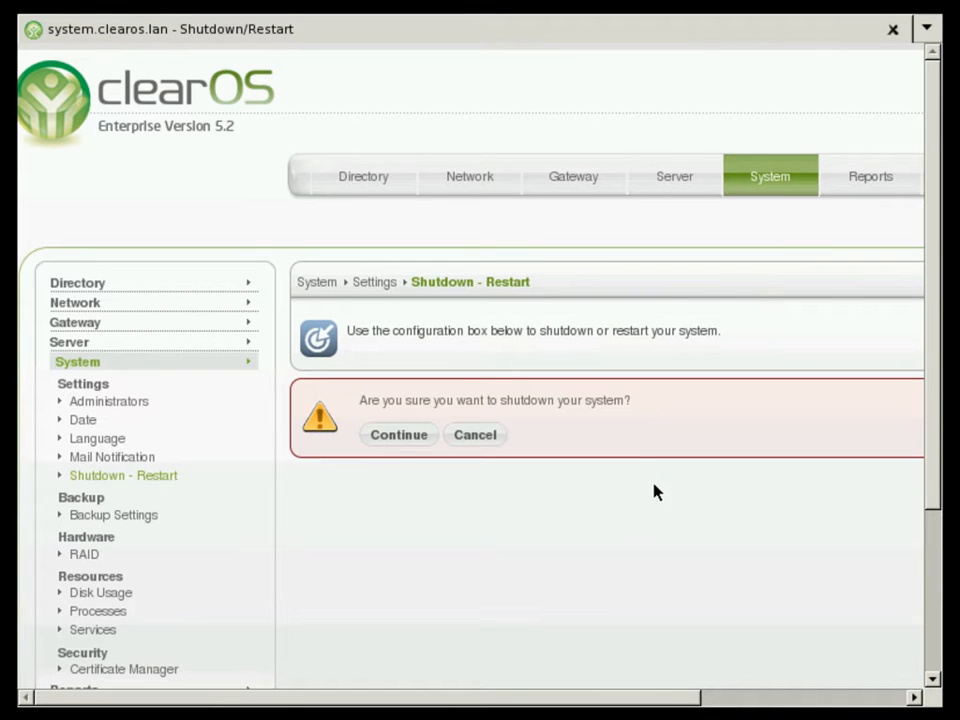
pyautogui.click(401, 437)
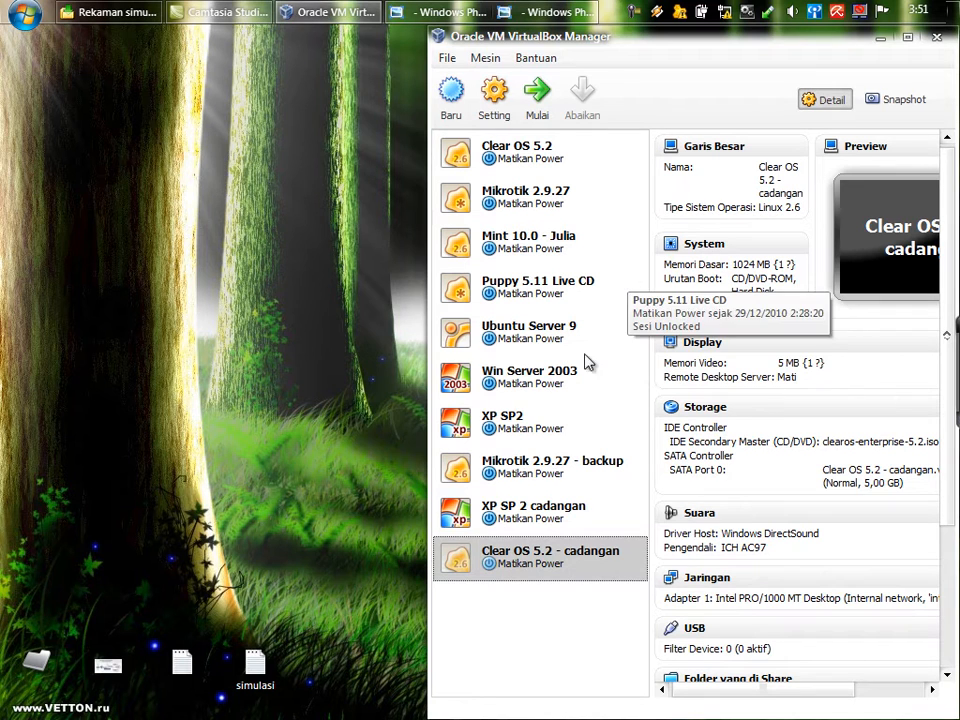
# Step: Refresh the desktop, maximize VirtualBox Manager, and launch the New virtual machine wizard
pyautogui.rightClick(333, 252)
pyautogui.click(302, 232)
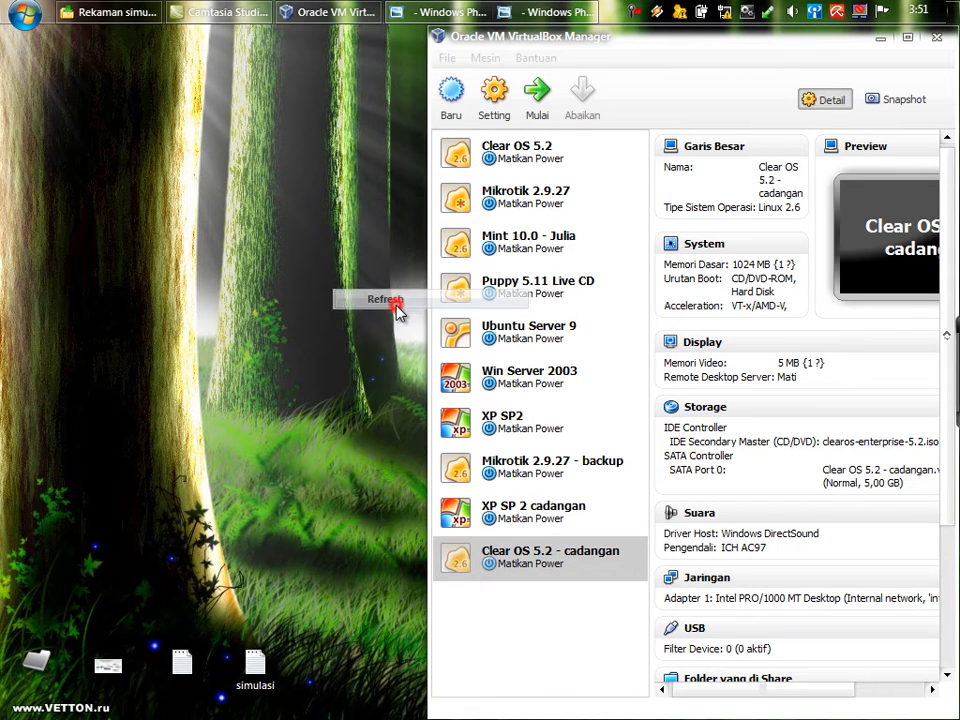
pyautogui.click(524, 40)
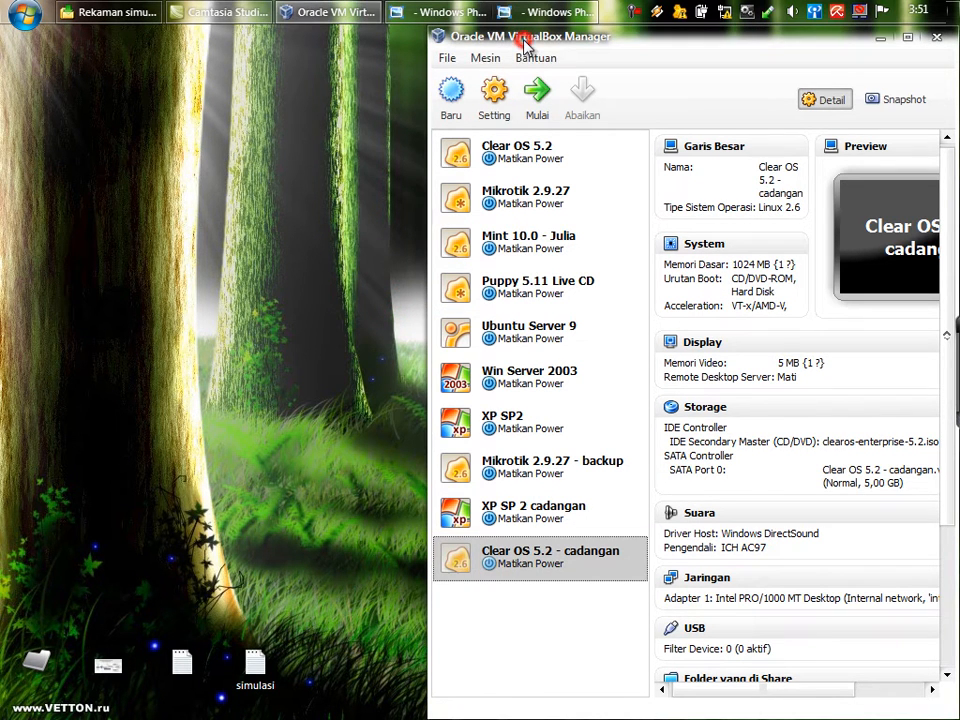
pyautogui.doubleClick(535, 38)
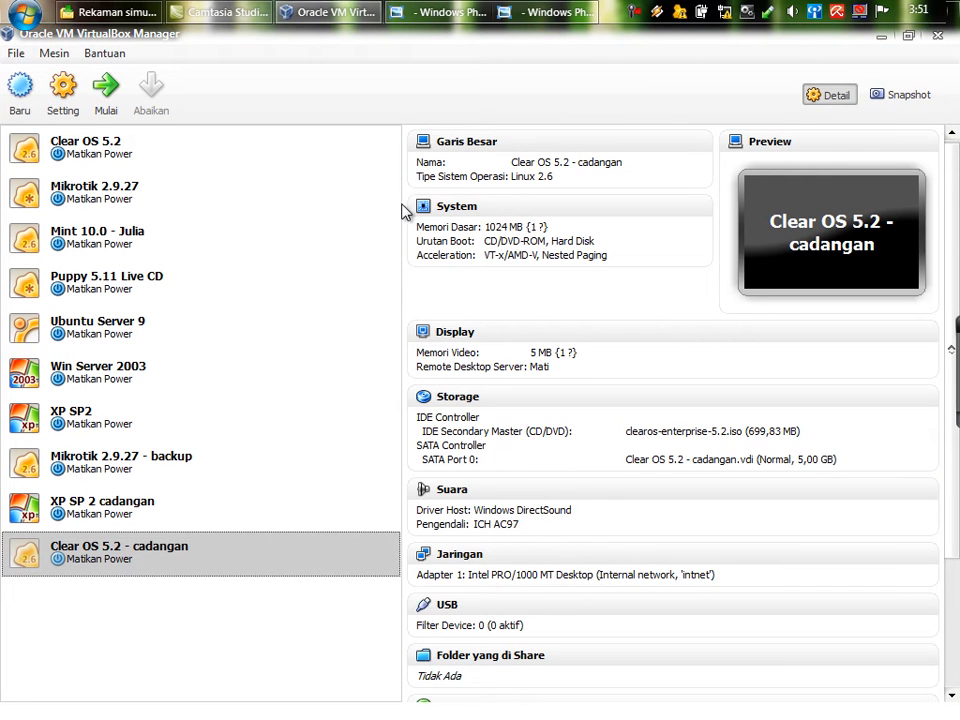
pyautogui.moveTo(347, 213); pyautogui.dragTo(311, 236)
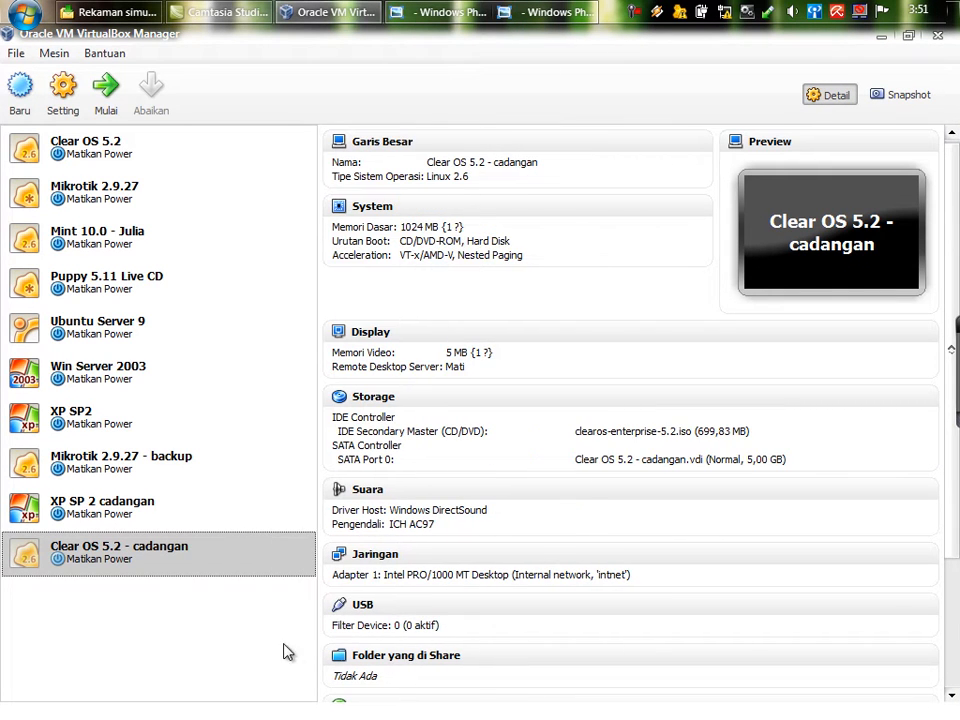
pyautogui.click(163, 256)
pyautogui.click(115, 186)
pyautogui.click(20, 86)
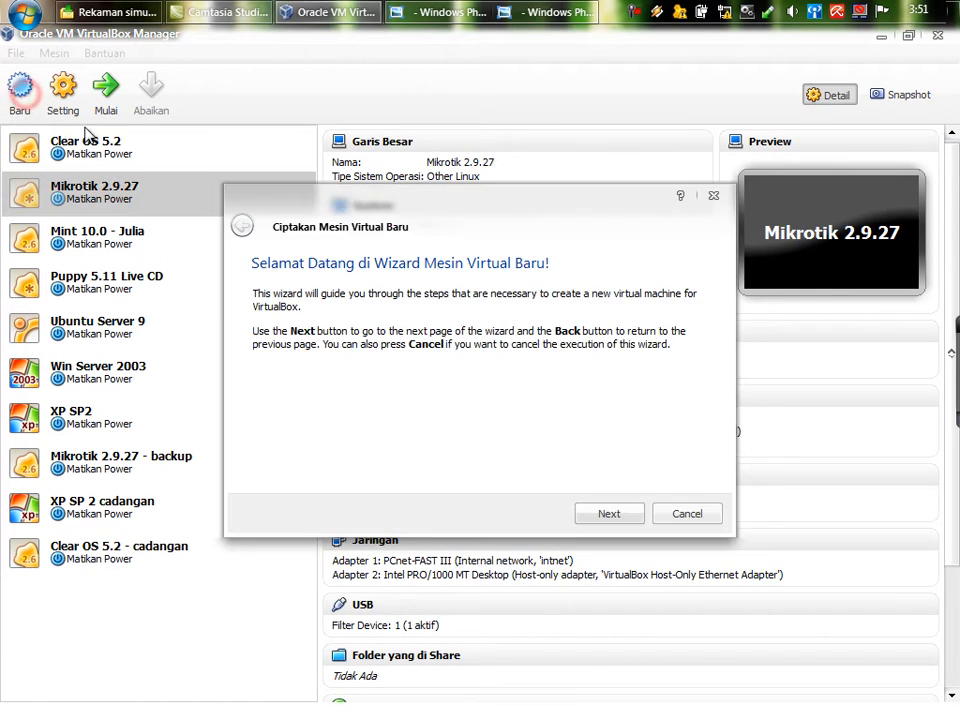
# Step: Name the new machine 'Win Server 2003 - cadangan'
pyautogui.click(609, 514)
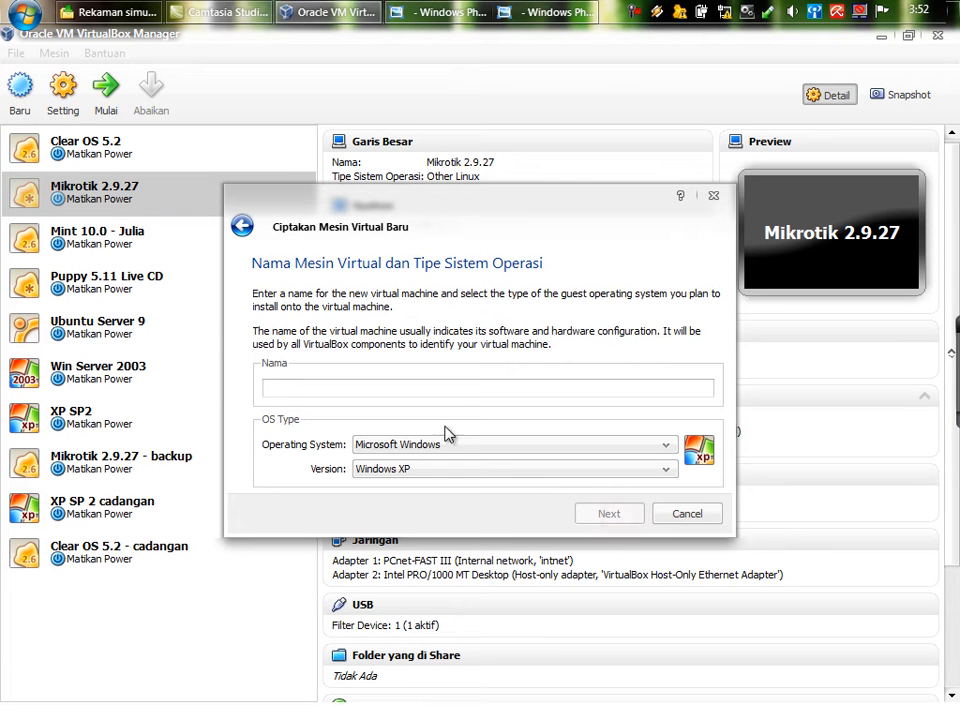
pyautogui.write('Ser')
pyautogui.press('BackSpace')
pyautogui.press('BackSpace')
pyautogui.press('BackSpace')
pyautogui.write('Win Server 2003 D')
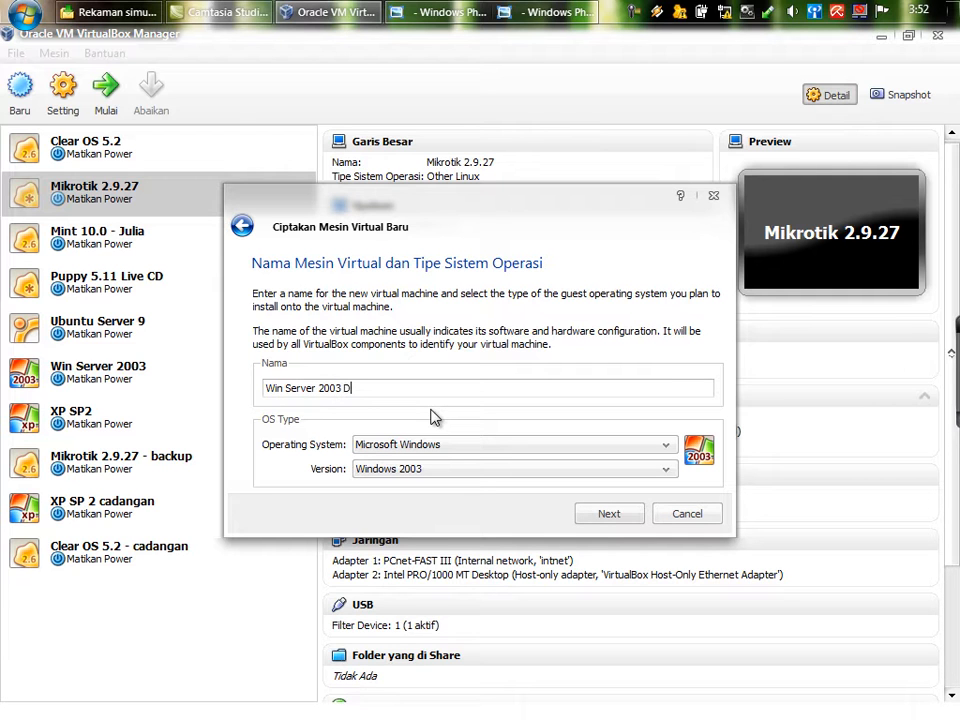
pyautogui.press('BackSpace')
pyautogui.write('- cadangan')
pyautogui.press('Tab')
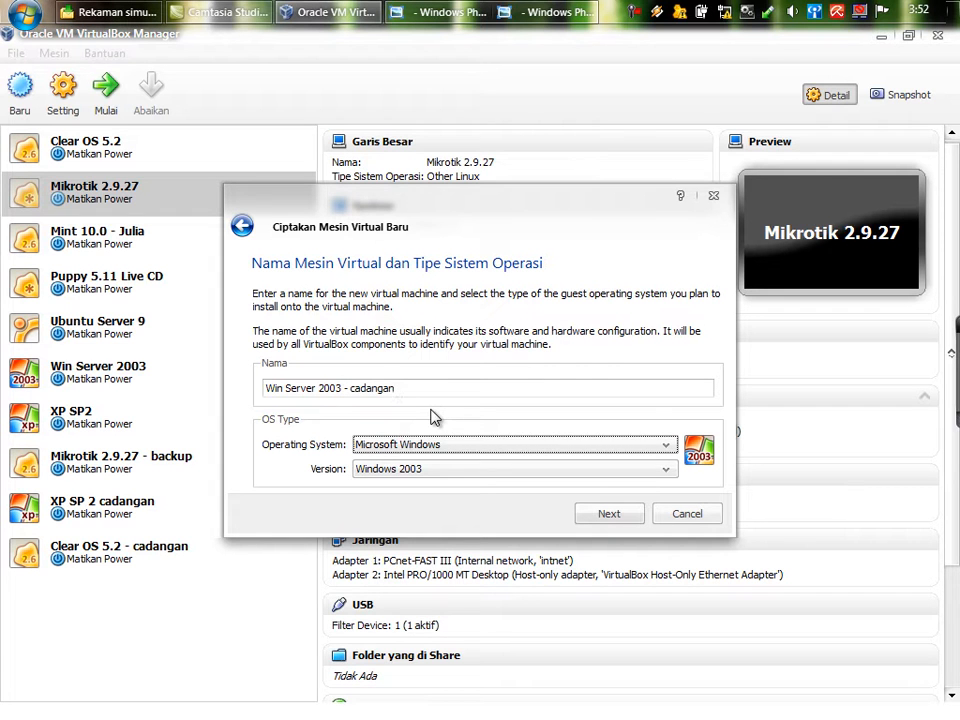
# Step: Set the operating system to Microsoft Windows, version Windows 2003
pyautogui.click(437, 469)
pyautogui.scroll(-2, 500, 517)
pyautogui.scroll(2, 505, 525)
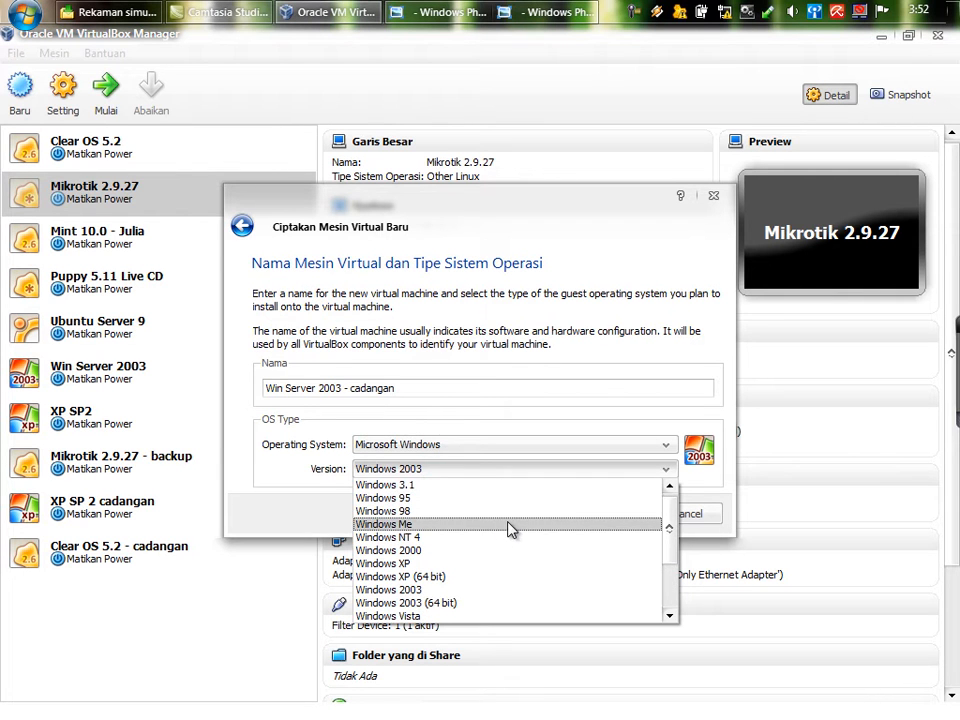
pyautogui.click(505, 470)
pyautogui.click(522, 446)
pyautogui.click(510, 459)
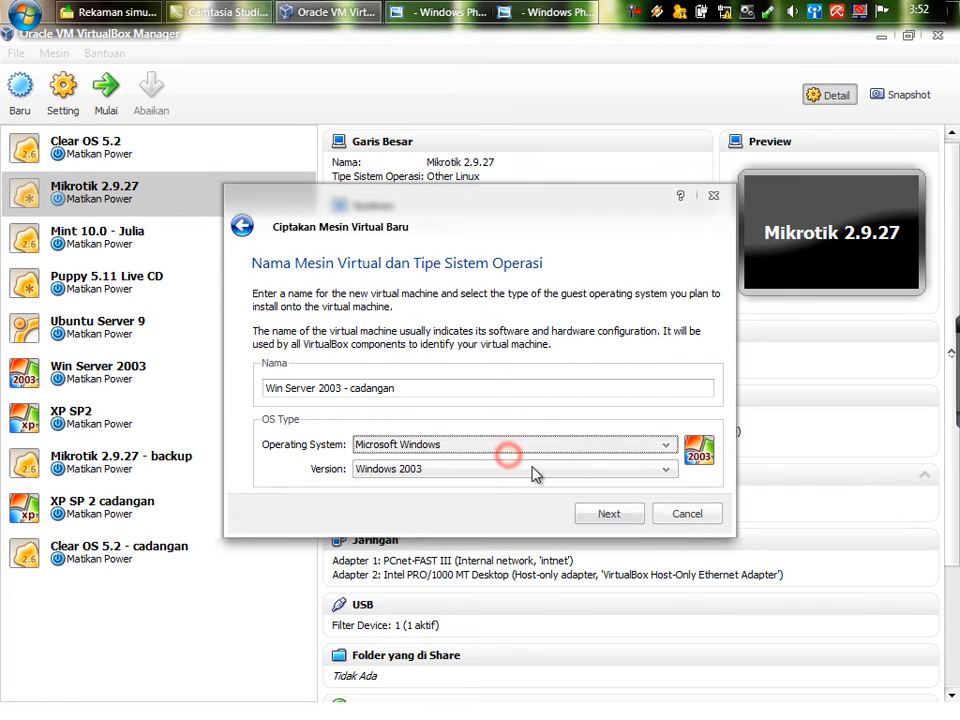
pyautogui.click(533, 471)
pyautogui.click(520, 550)
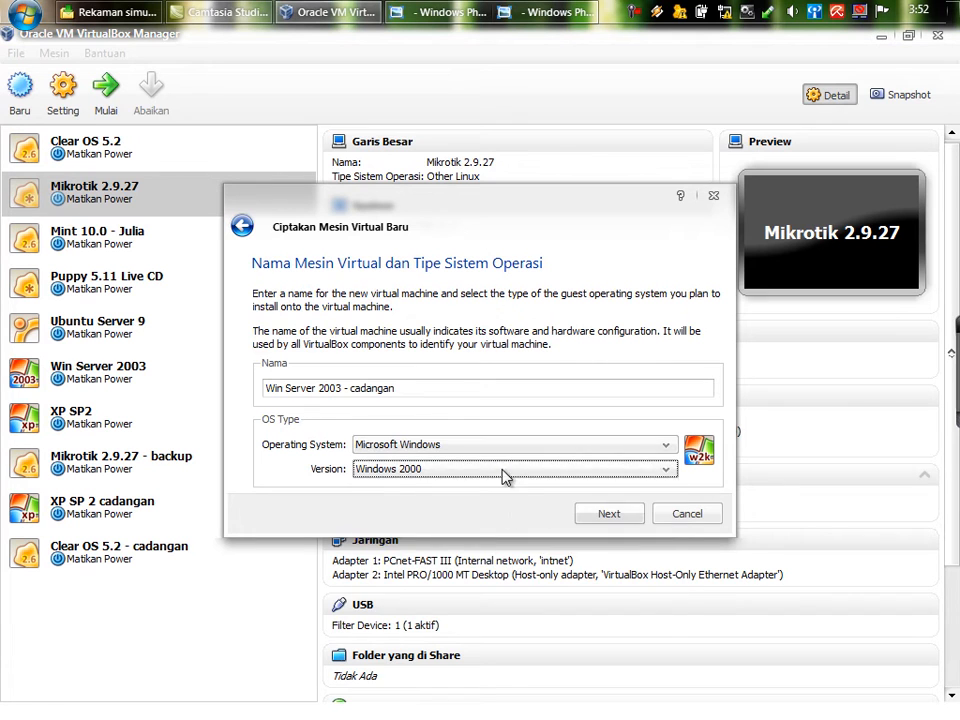
pyautogui.click(501, 469)
pyautogui.scroll(-1, 501, 519)
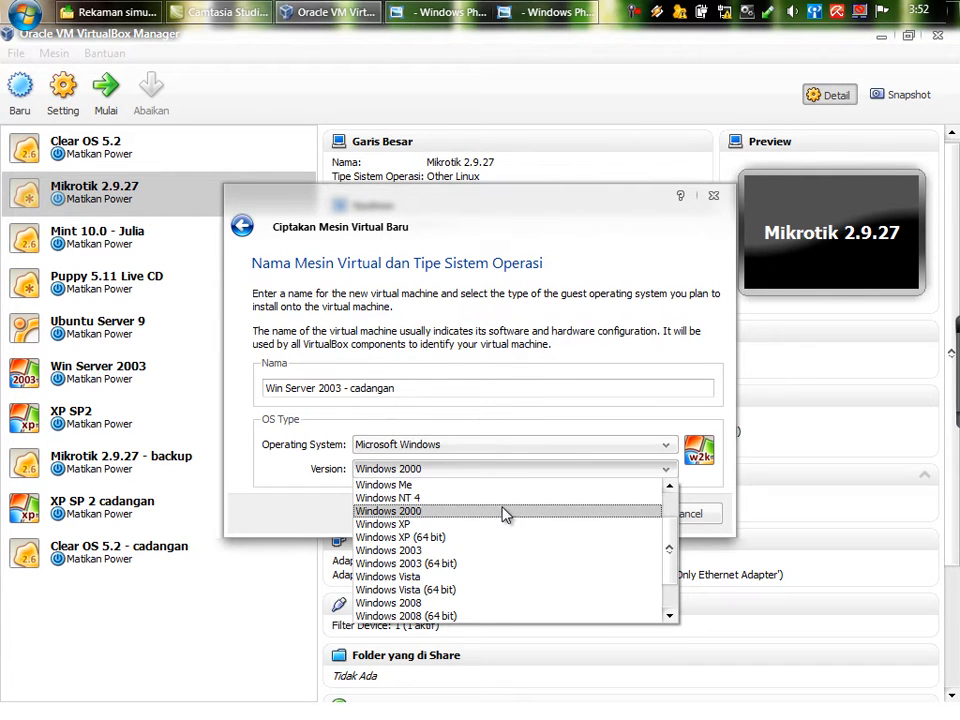
pyautogui.click(447, 562)
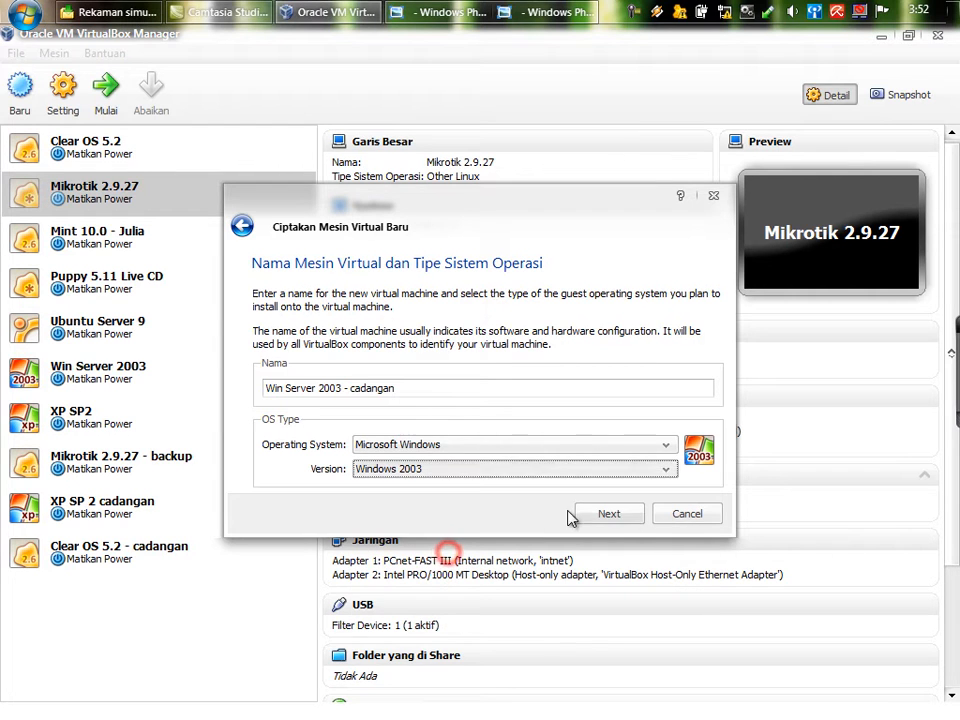
# Step: Set the base memory to 1024 MB
pyautogui.click(625, 516)
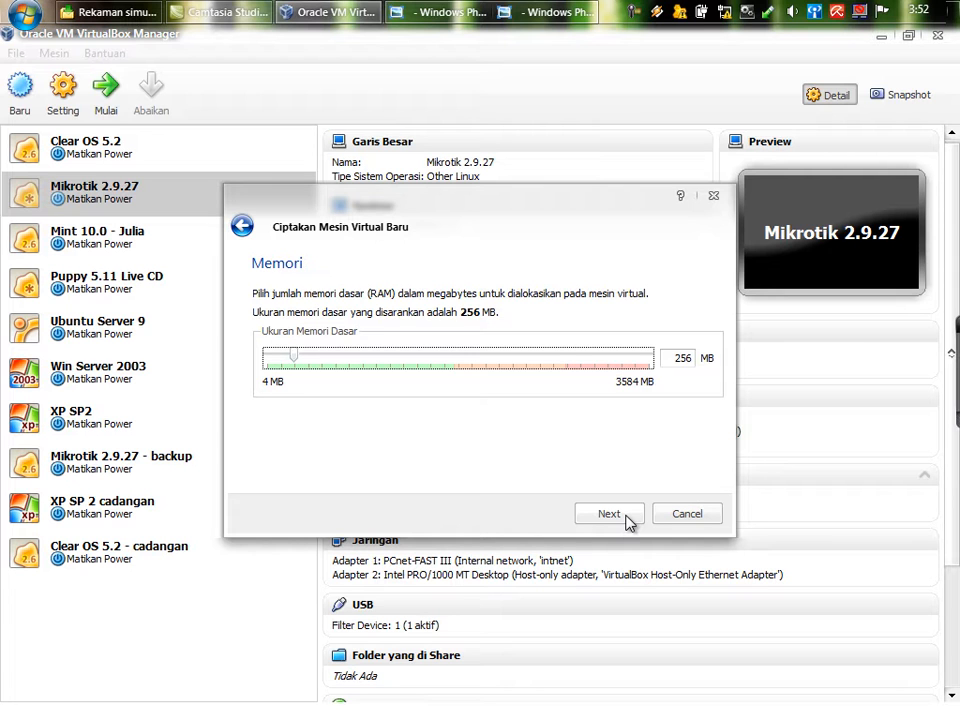
pyautogui.click(665, 358)
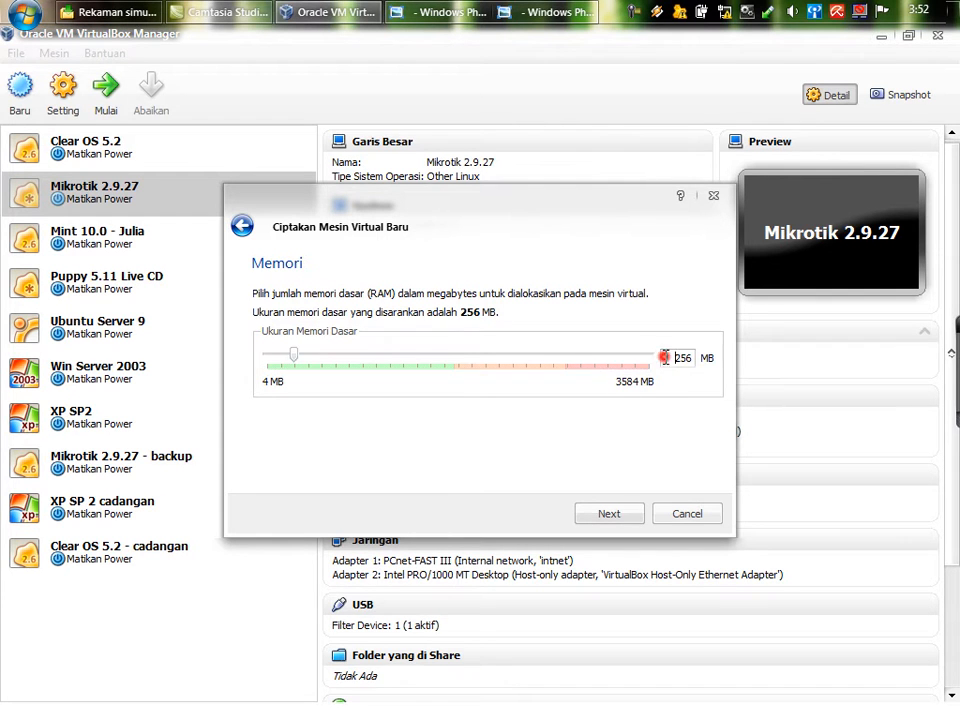
pyautogui.moveTo(665, 358); pyautogui.dragTo(703, 370)
pyautogui.write('1')
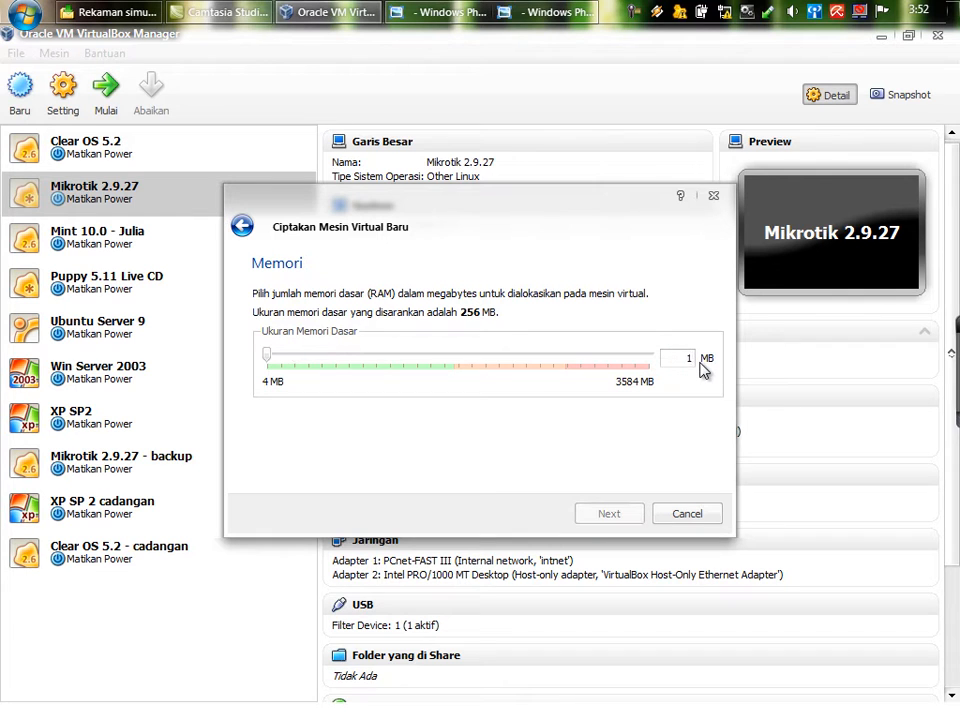
pyautogui.write('024')
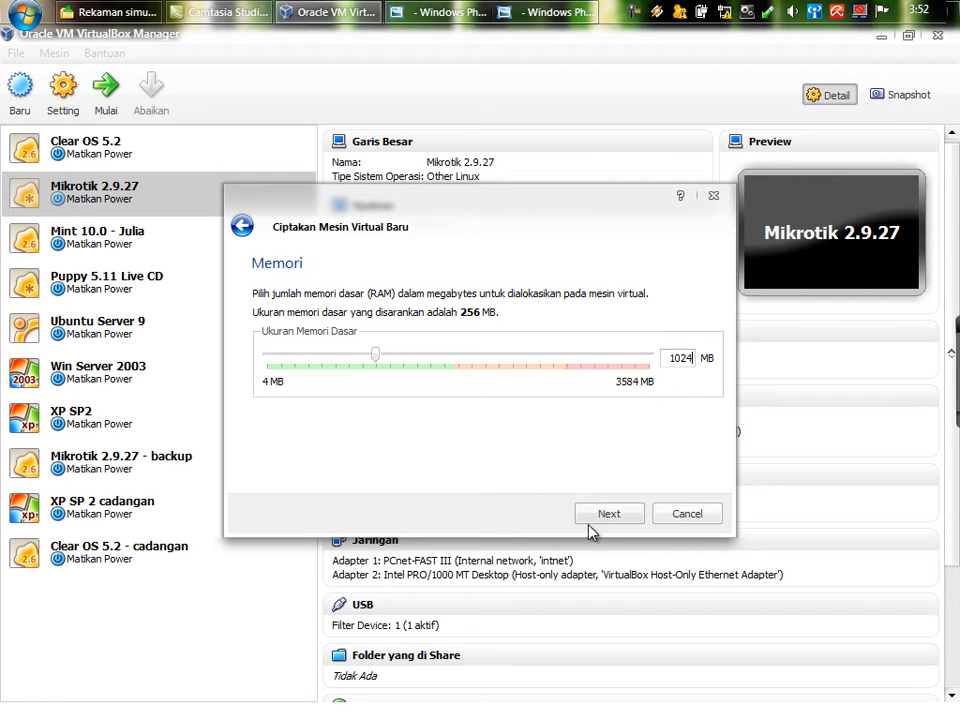
# Step: Review the recommended 20,00 GB boot disk size on the virtual hard disk page
pyautogui.click(606, 513)
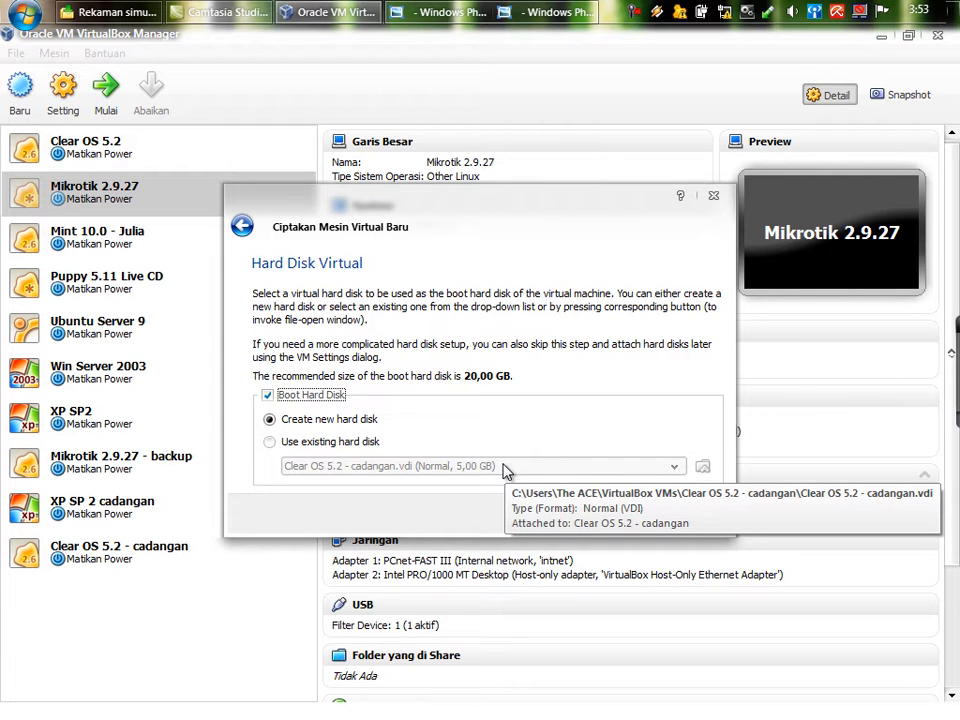
pyautogui.click(590, 376)
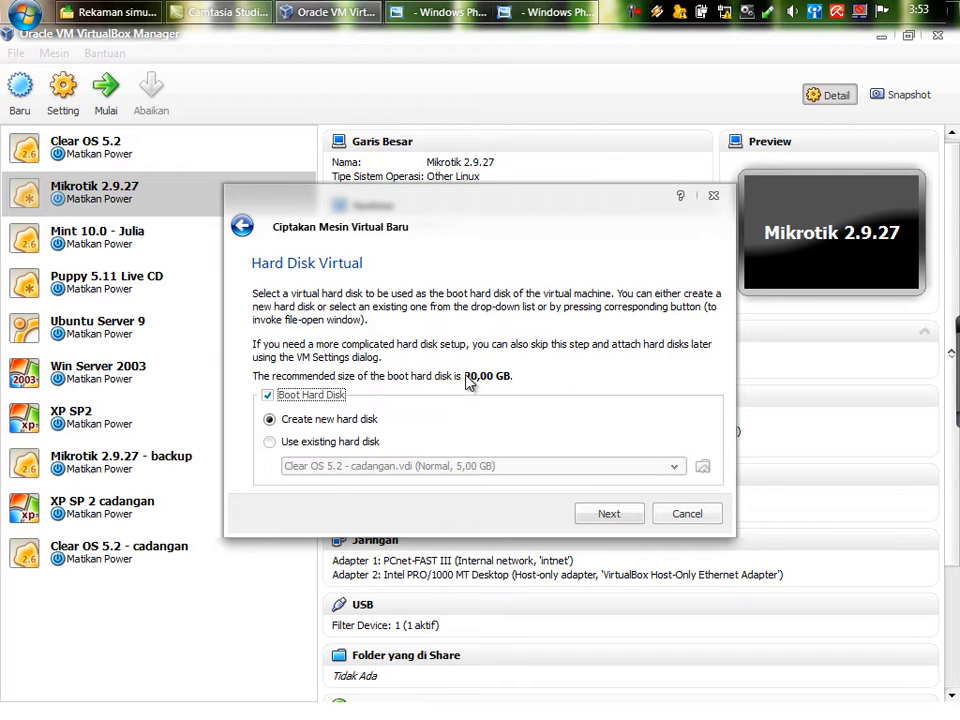
pyautogui.moveTo(465, 376); pyautogui.dragTo(511, 378)
pyautogui.click(414, 376)
pyautogui.moveTo(371, 377); pyautogui.dragTo(510, 380)
pyautogui.click(360, 377)
pyautogui.moveTo(332, 386); pyautogui.dragTo(481, 384)
pyautogui.click(498, 376)
pyautogui.click(431, 377)
pyautogui.click(390, 374)
pyautogui.moveTo(397, 380); pyautogui.dragTo(512, 385)
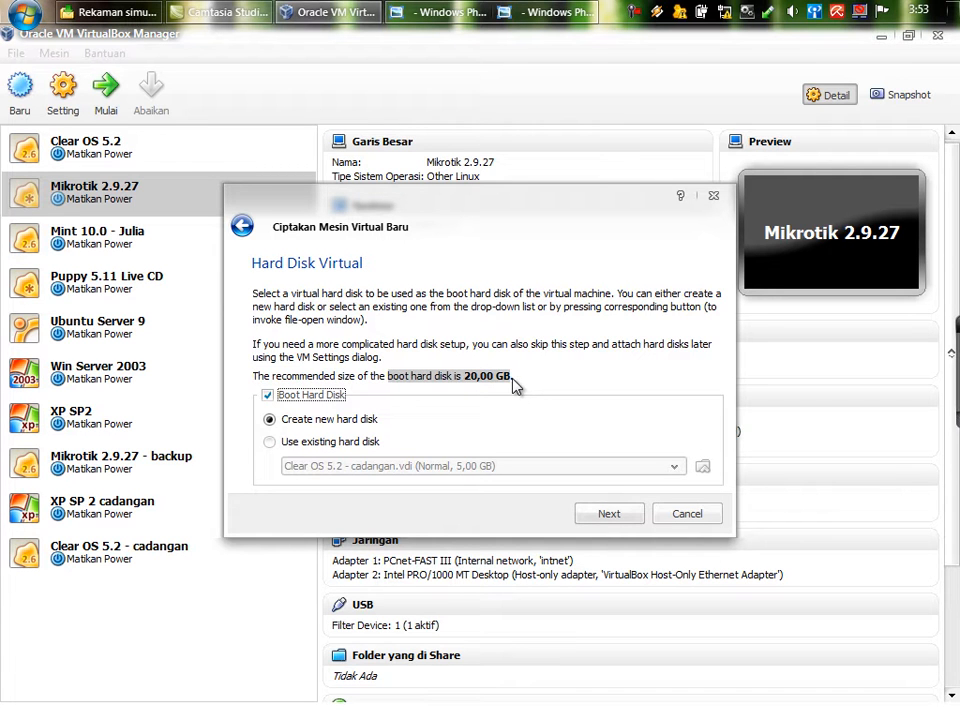
pyautogui.click(544, 371)
# Step: Create a new dynamically expanding 10 GB virtual disk and finish the wizard
pyautogui.click(607, 515)
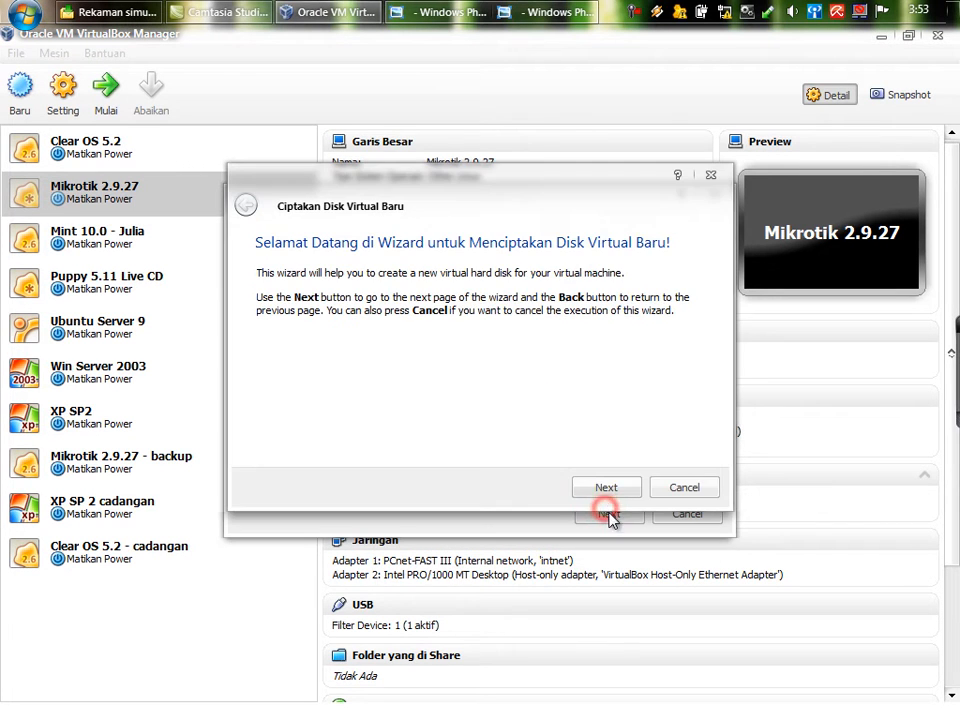
pyautogui.click(617, 489)
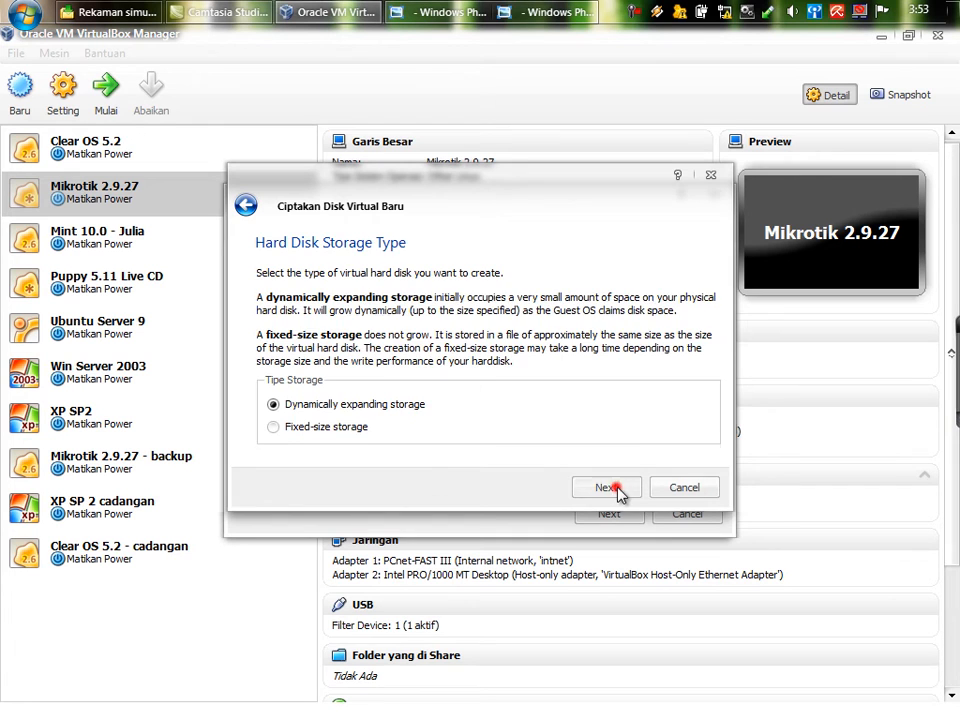
pyautogui.click(617, 489)
pyautogui.click(662, 421)
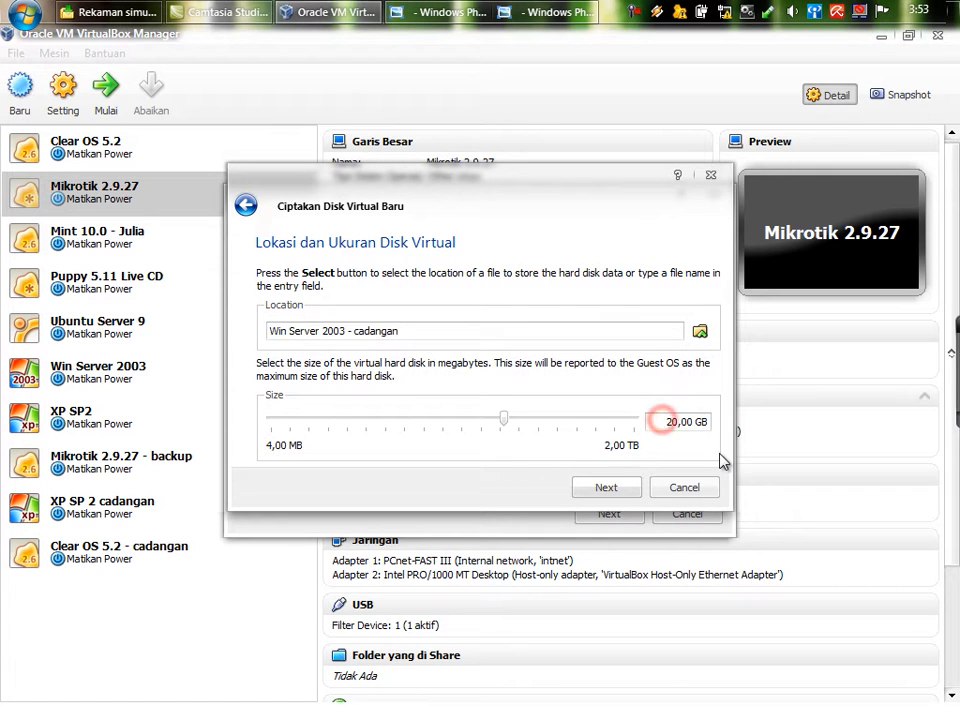
pyautogui.press('Delete')
pyautogui.write('1')
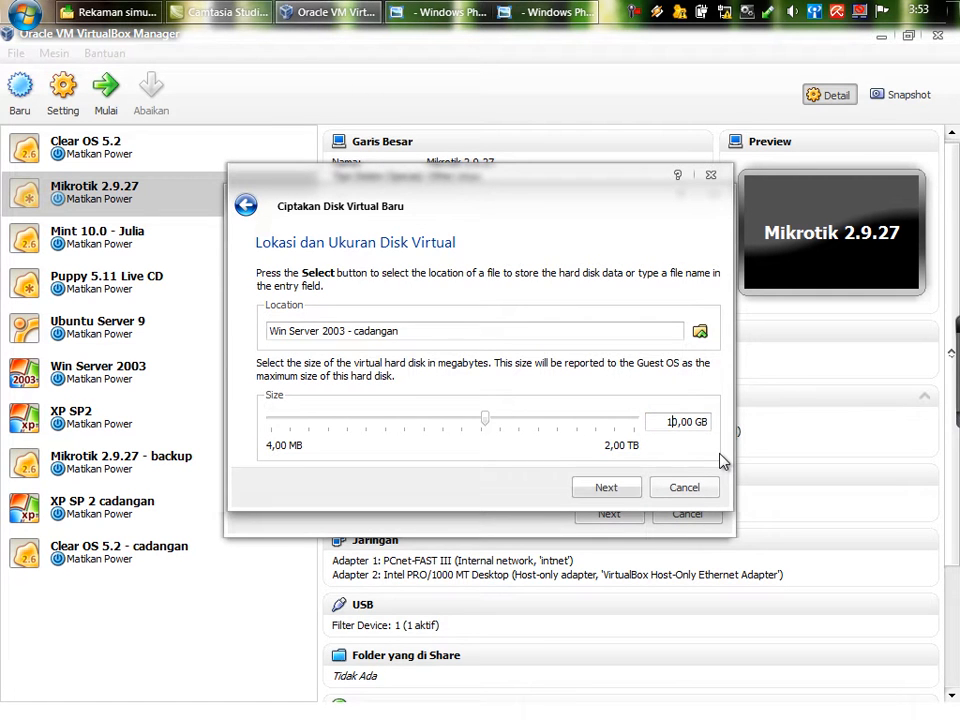
pyautogui.click(676, 424)
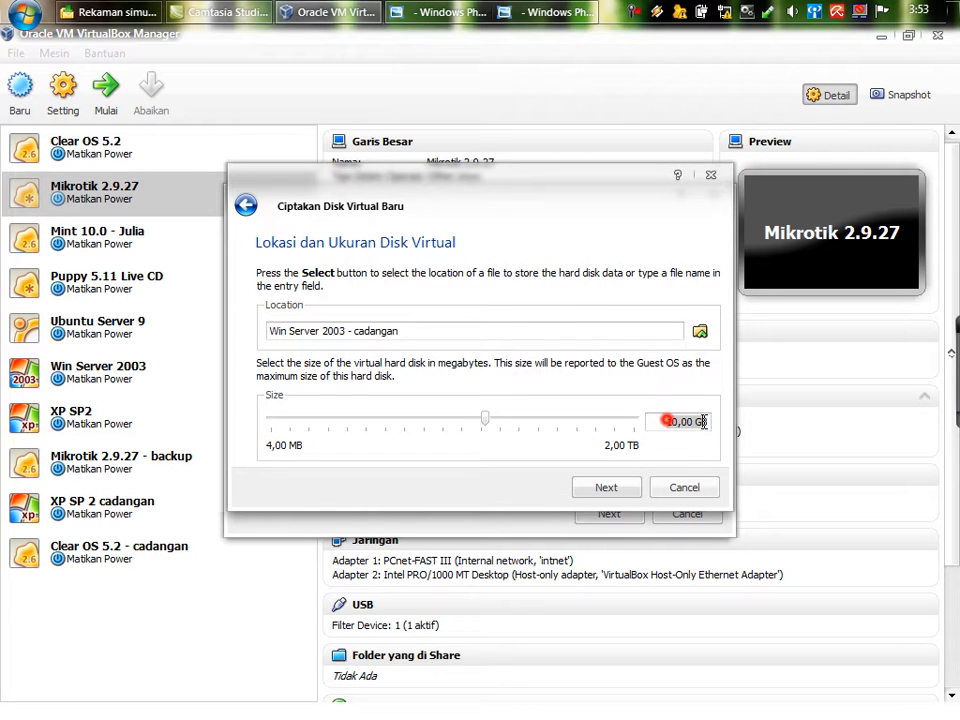
pyautogui.click(622, 494)
pyautogui.click(612, 489)
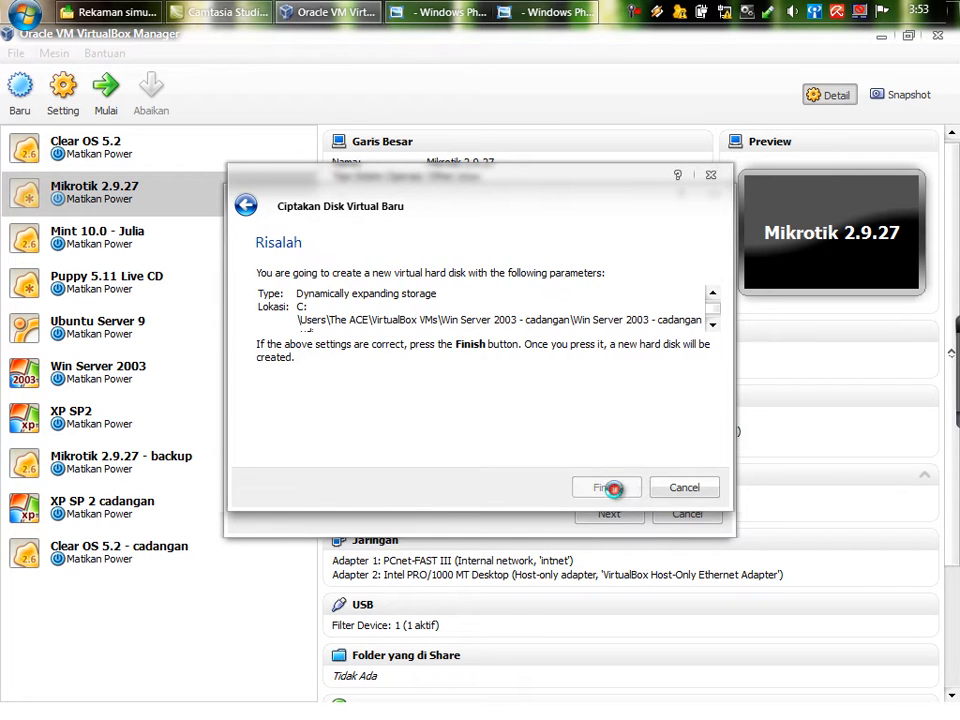
pyautogui.click(610, 514)
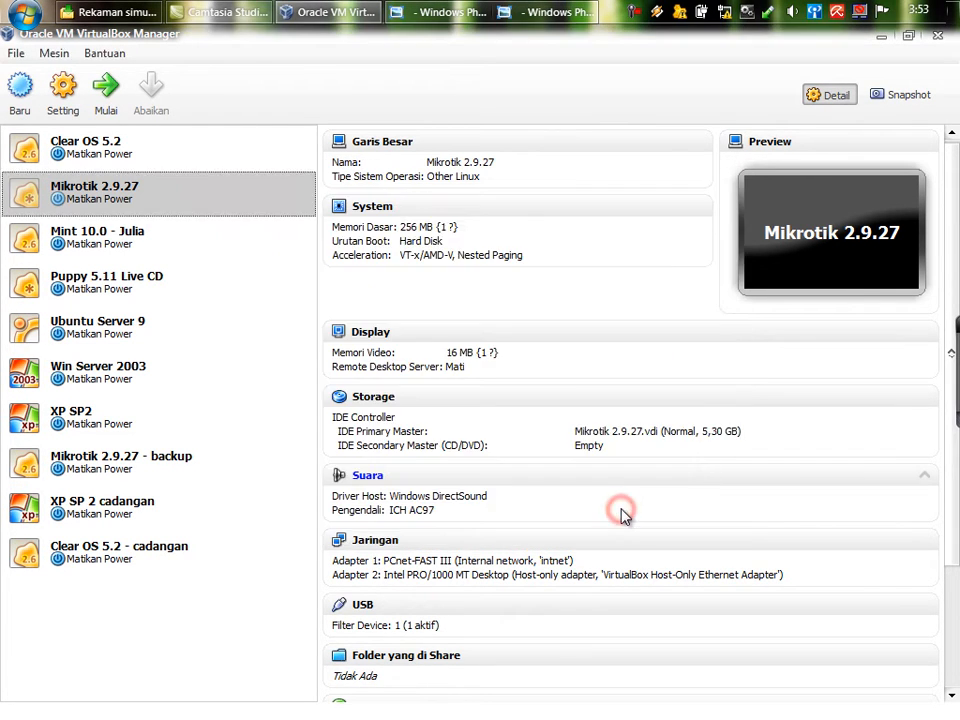
# Step: In the machine's settings, attach network adapter 1 to Internal Network
pyautogui.click(72, 97)
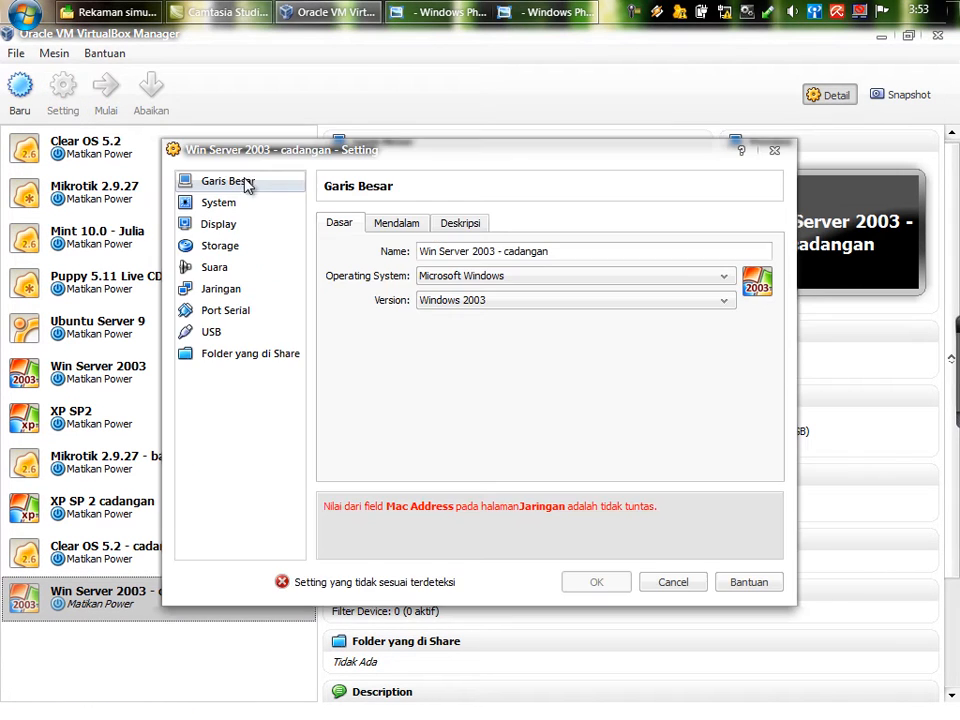
pyautogui.moveTo(285, 149); pyautogui.dragTo(272, 128)
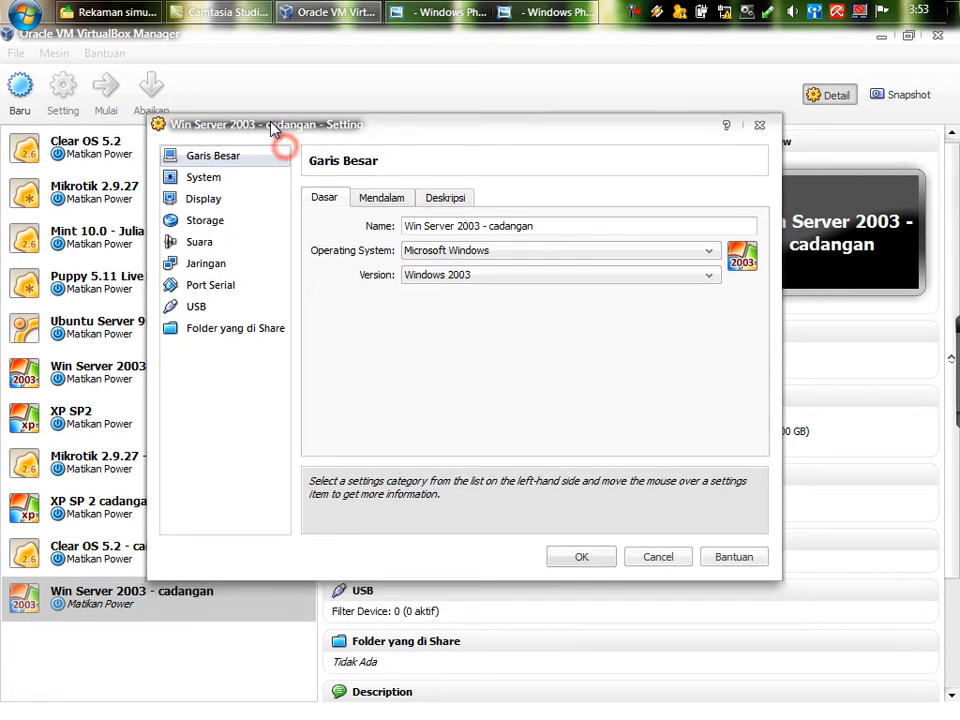
pyautogui.click(246, 265)
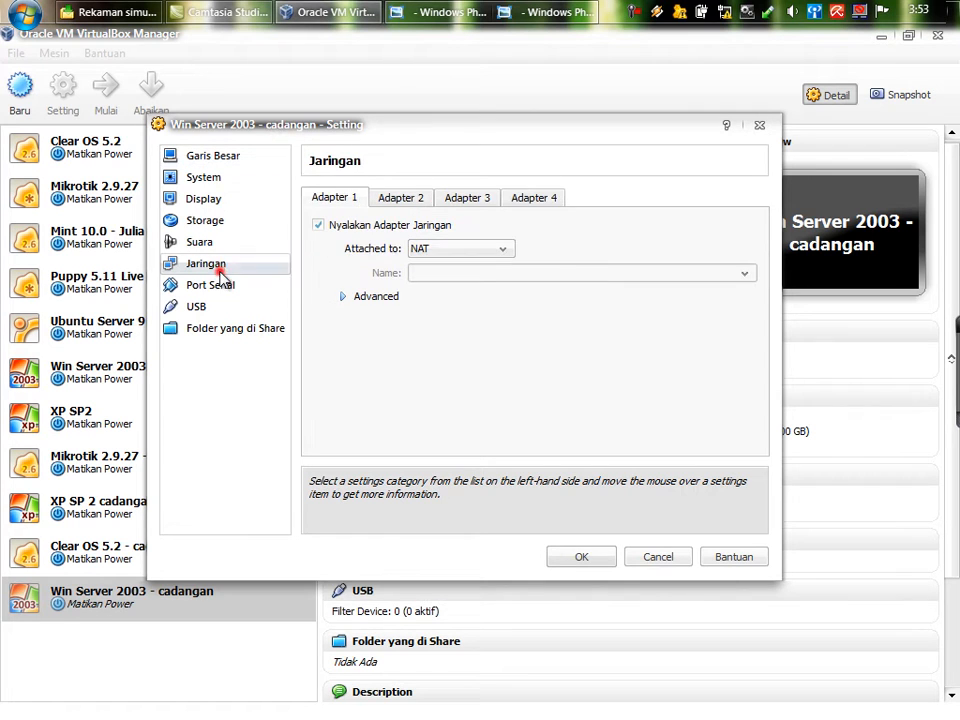
pyautogui.click(403, 197)
pyautogui.click(333, 197)
pyautogui.click(435, 248)
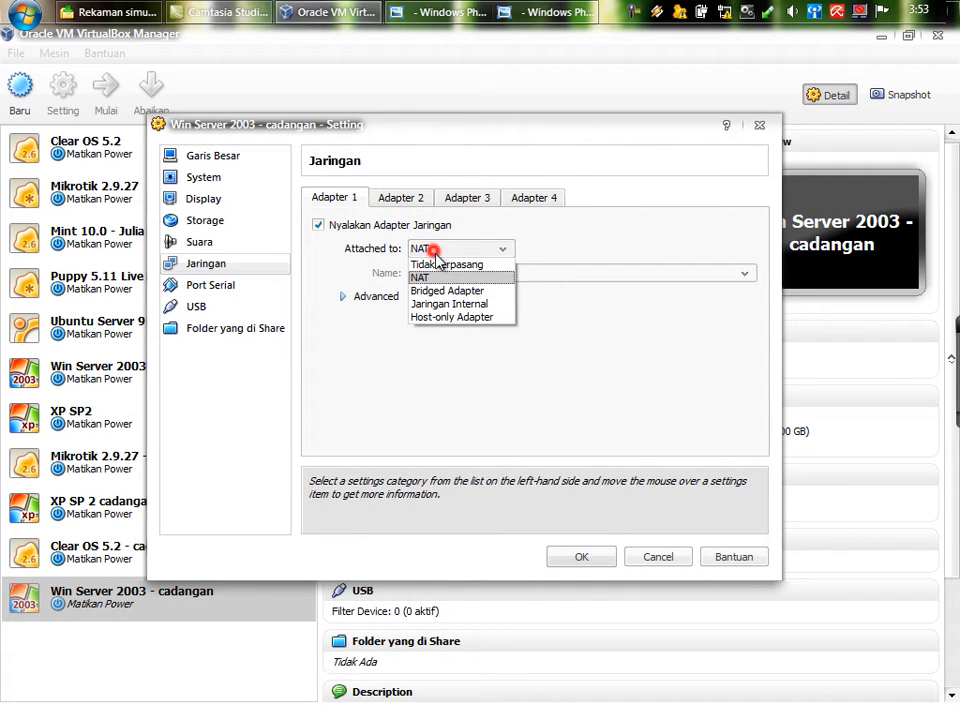
pyautogui.click(458, 306)
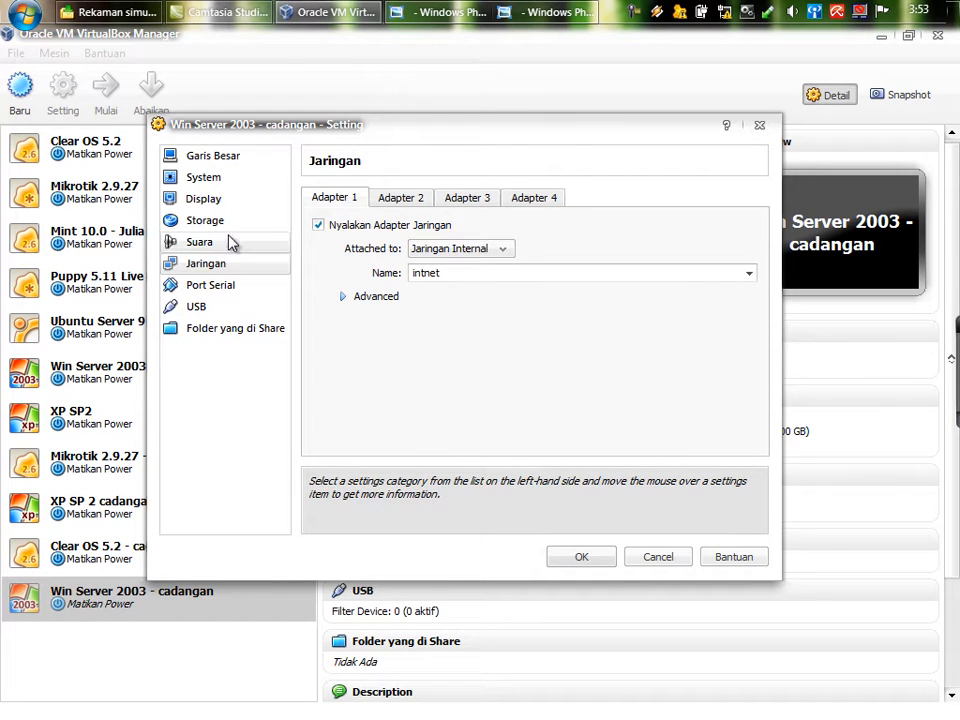
# Step: Move Floppy below Hard Disk in the boot order and disable booting from it
pyautogui.click(218, 177)
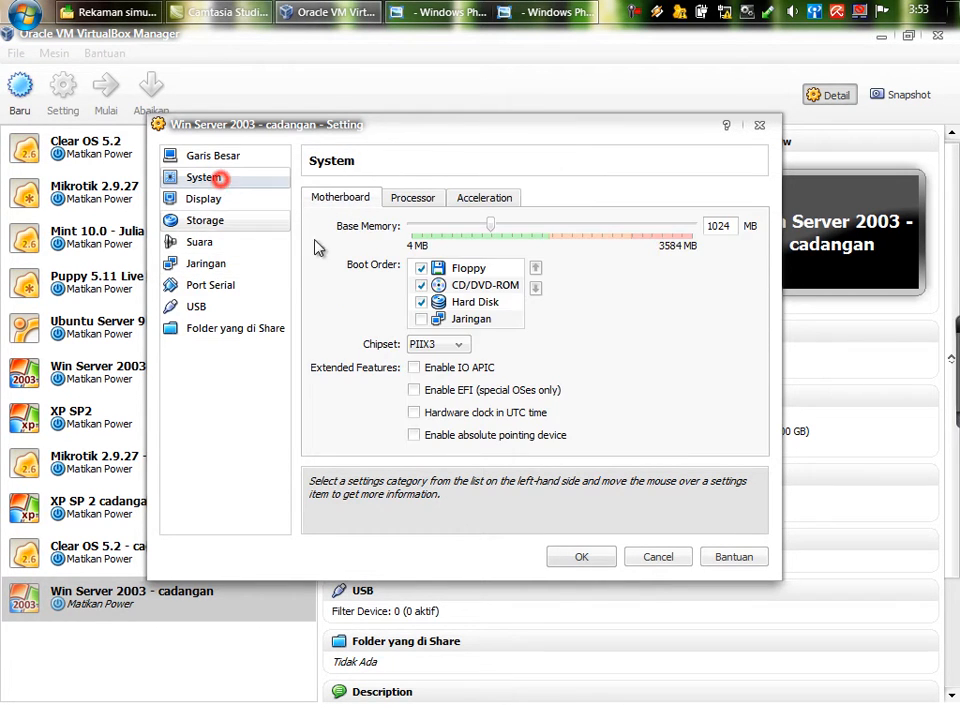
pyautogui.click(466, 268)
pyautogui.click(534, 287)
pyautogui.click(534, 288)
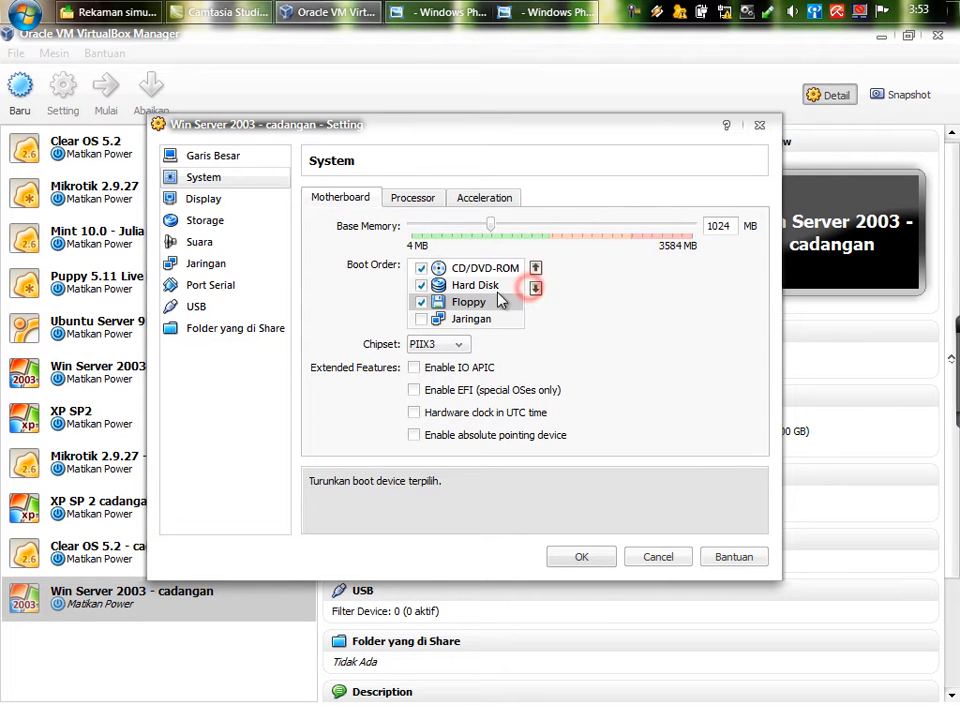
pyautogui.click(421, 302)
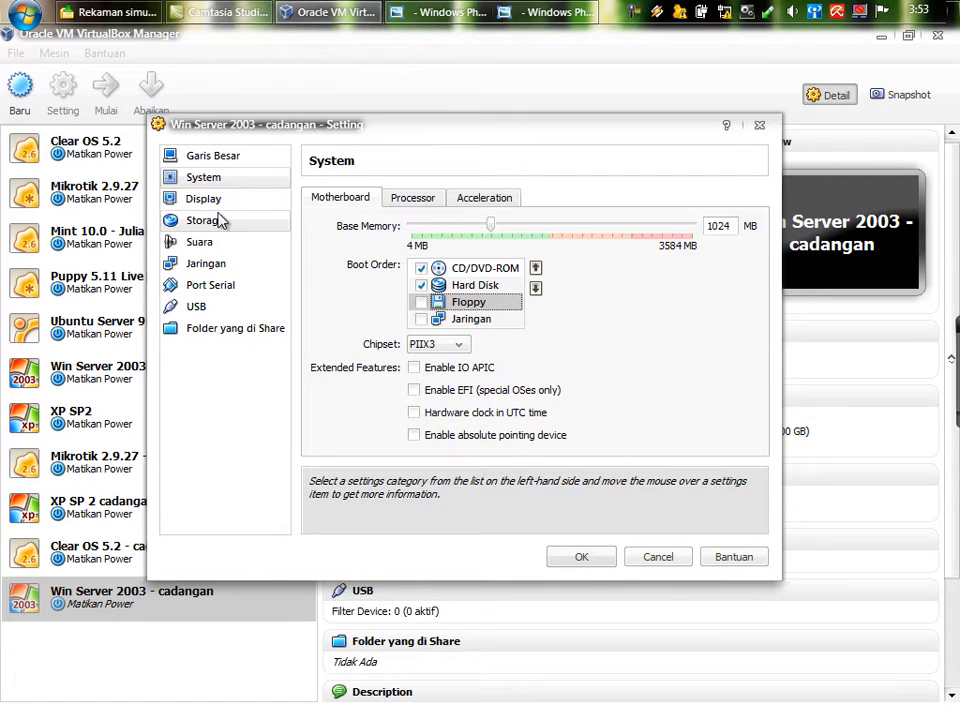
# Step: Raise the video memory from 16 MB to 32 MB
pyautogui.click(214, 198)
pyautogui.doubleClick(722, 226)
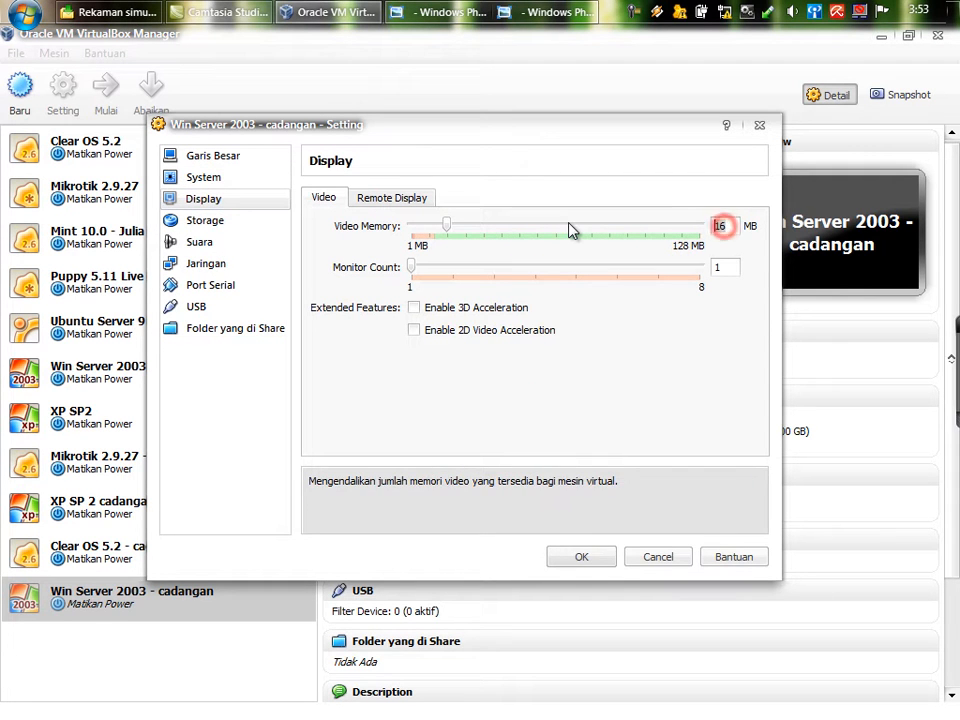
pyautogui.write('32')
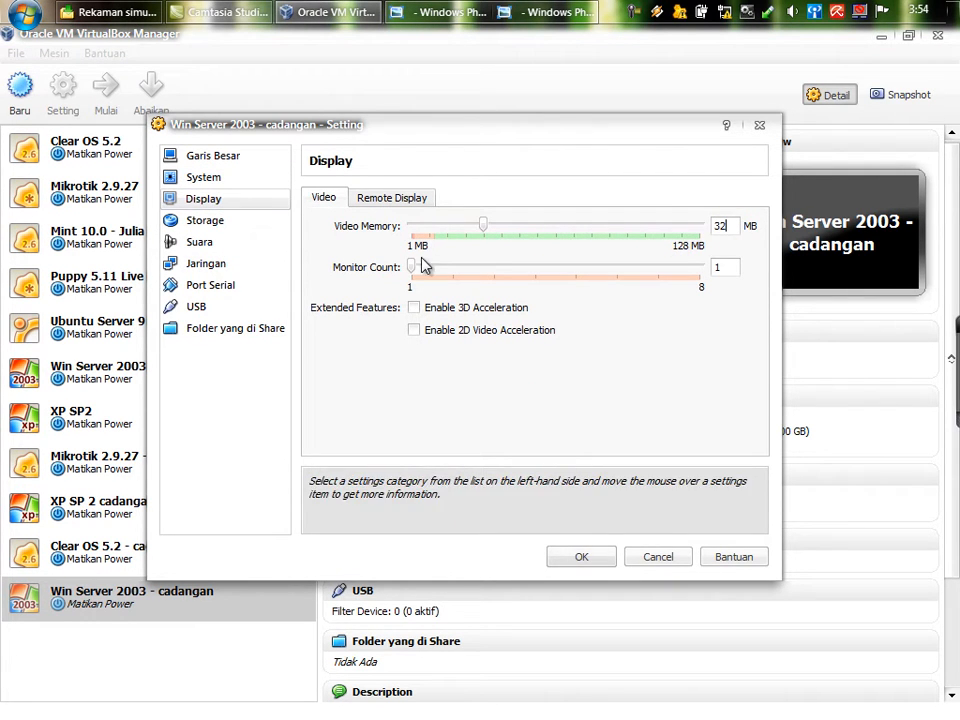
# Step: Load the Windows Server 2003 Data Center Edition ISO into the empty CD/DVD drive and save
pyautogui.click(238, 226)
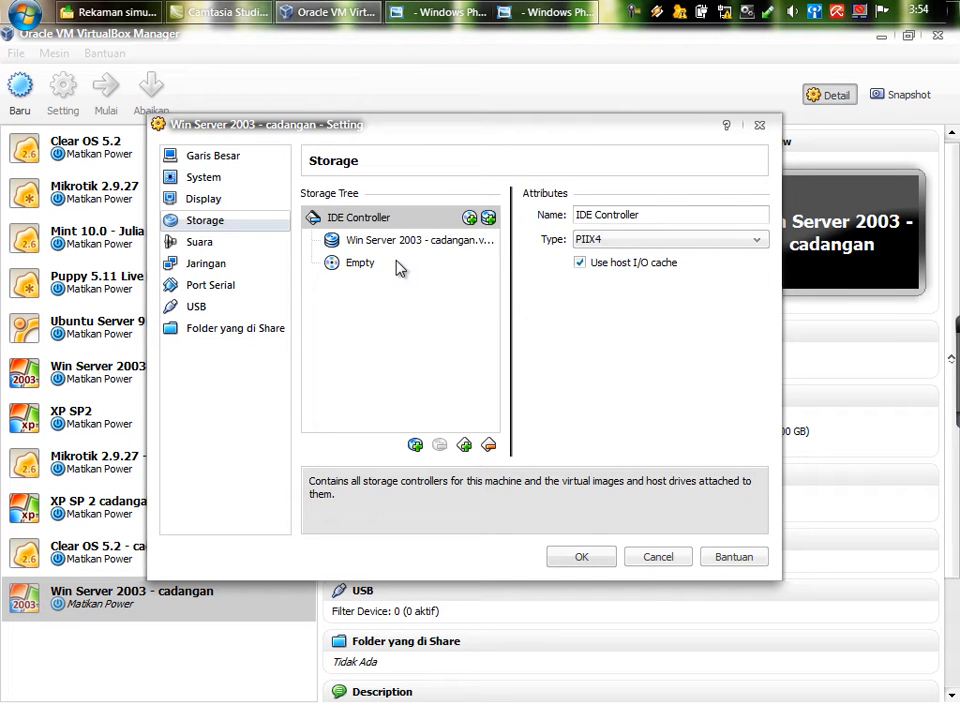
pyautogui.click(365, 262)
pyautogui.click(759, 220)
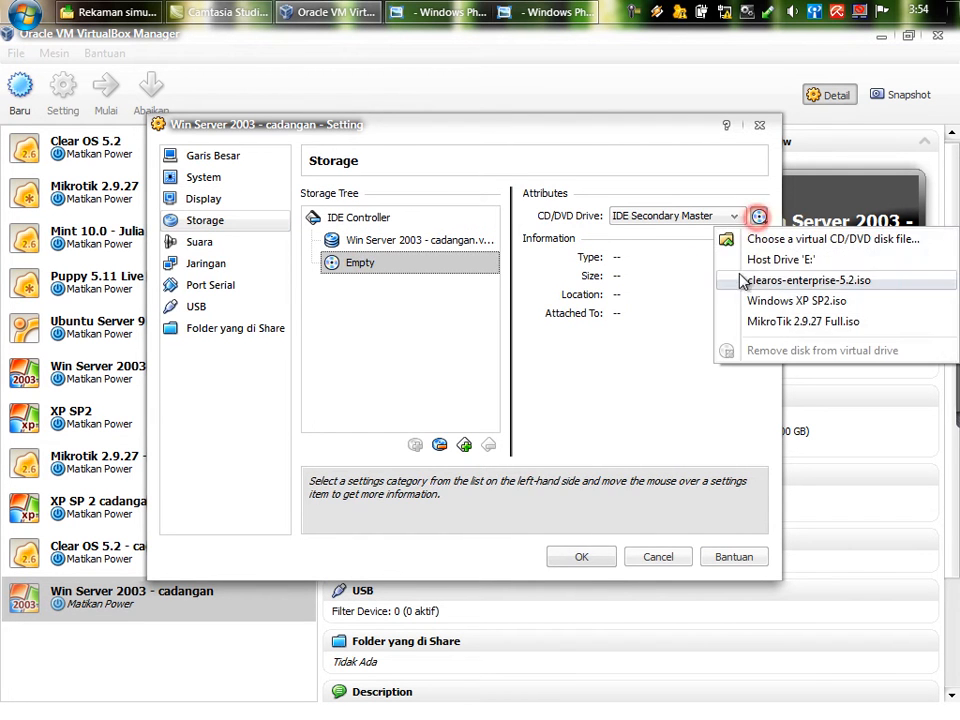
pyautogui.click(775, 238)
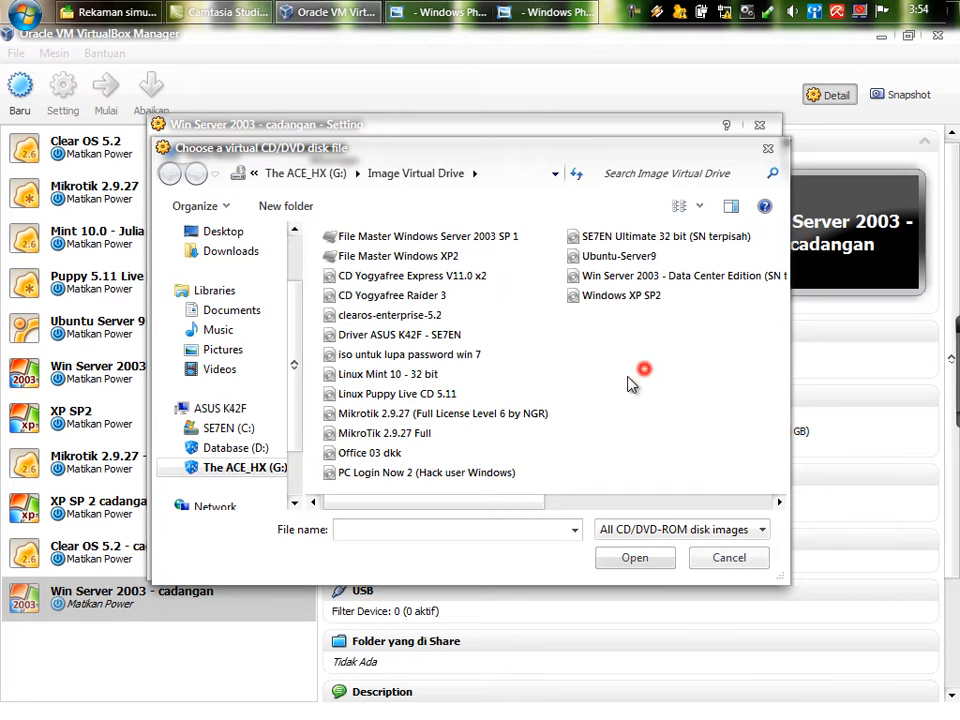
pyautogui.click(634, 275)
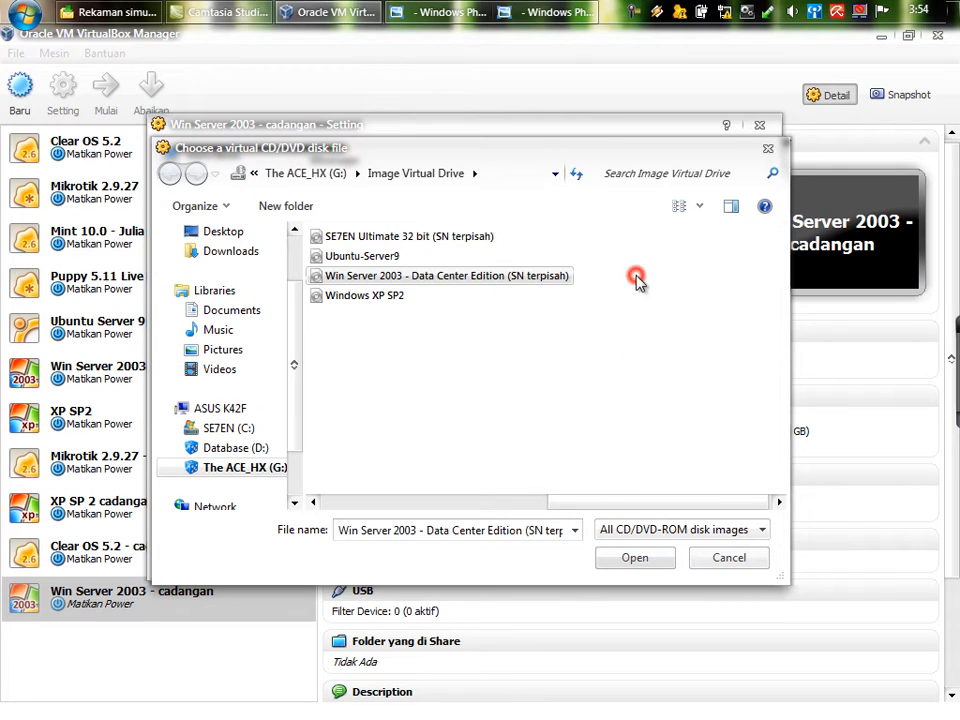
pyautogui.click(651, 561)
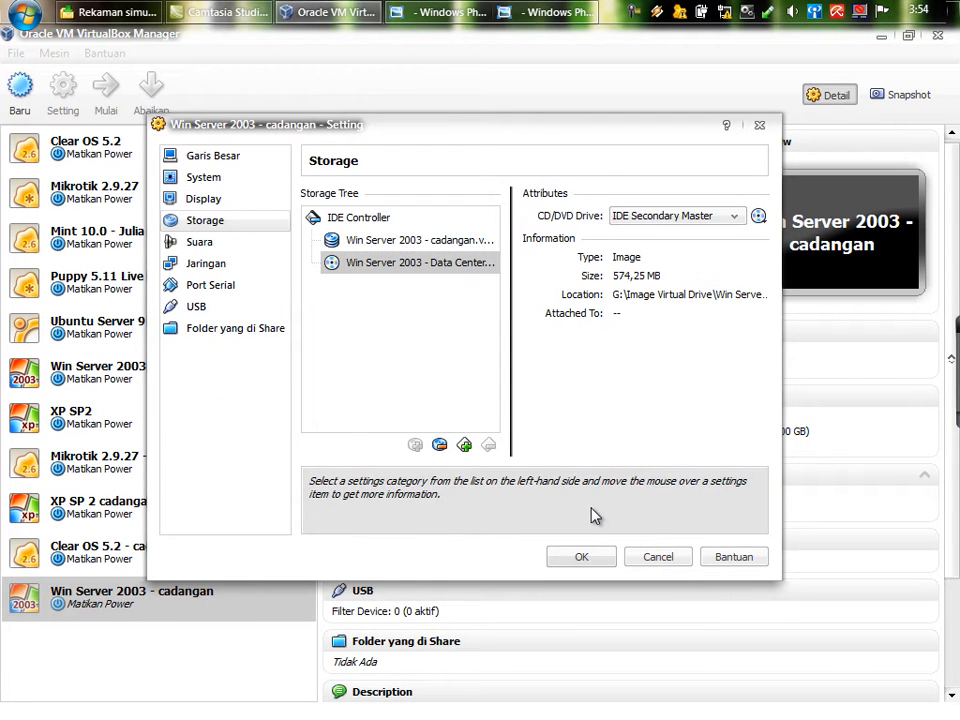
pyautogui.click(614, 276)
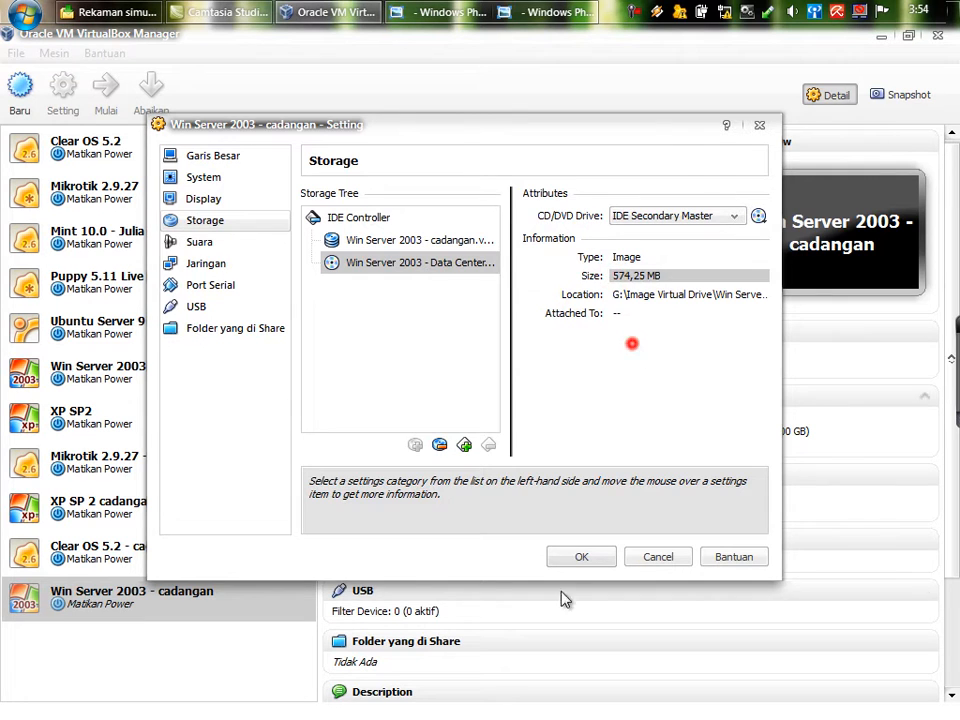
pyautogui.click(579, 558)
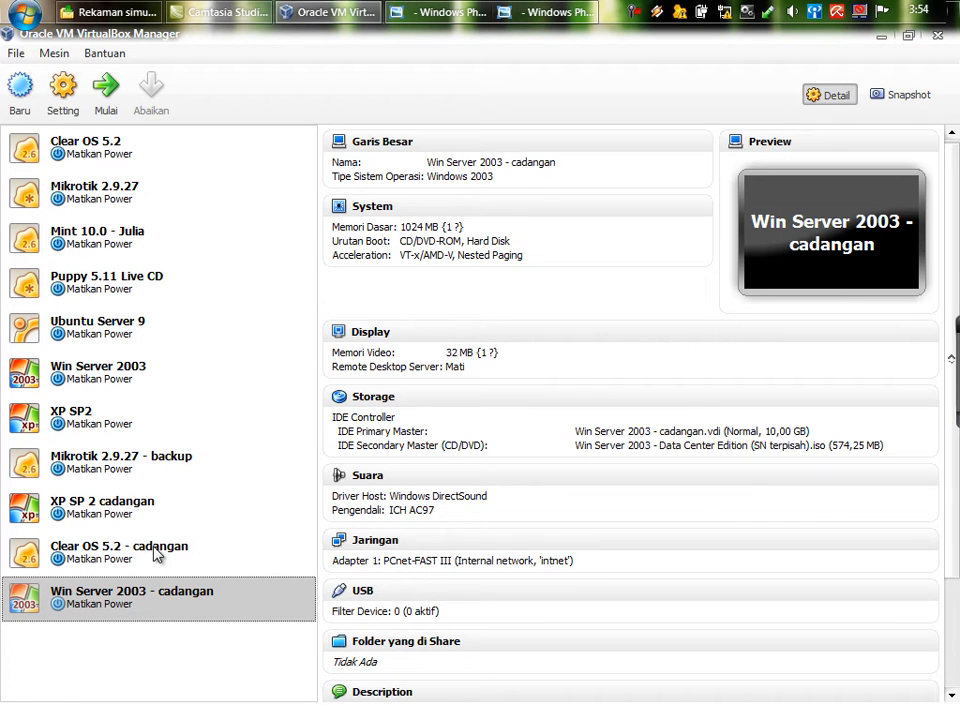
pyautogui.click(140, 603)
# Step: Start Win Server 2003 - cadangan and switch it to fullscreen with Host+F
pyautogui.doubleClick(140, 603)
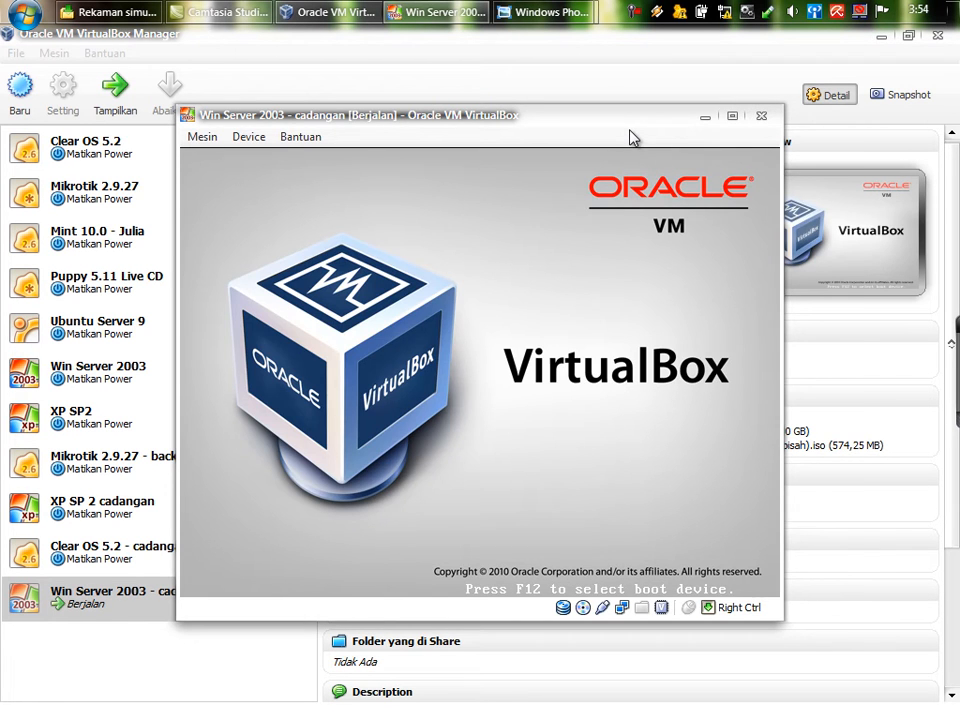
pyautogui.press('Control_R+f')
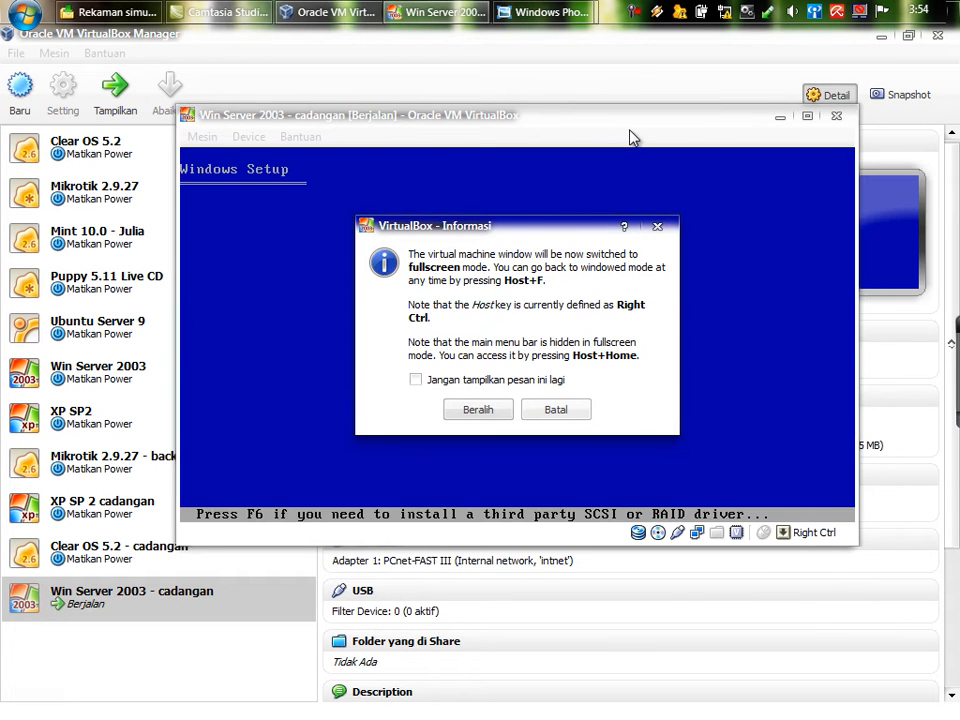
pyautogui.press('Return')
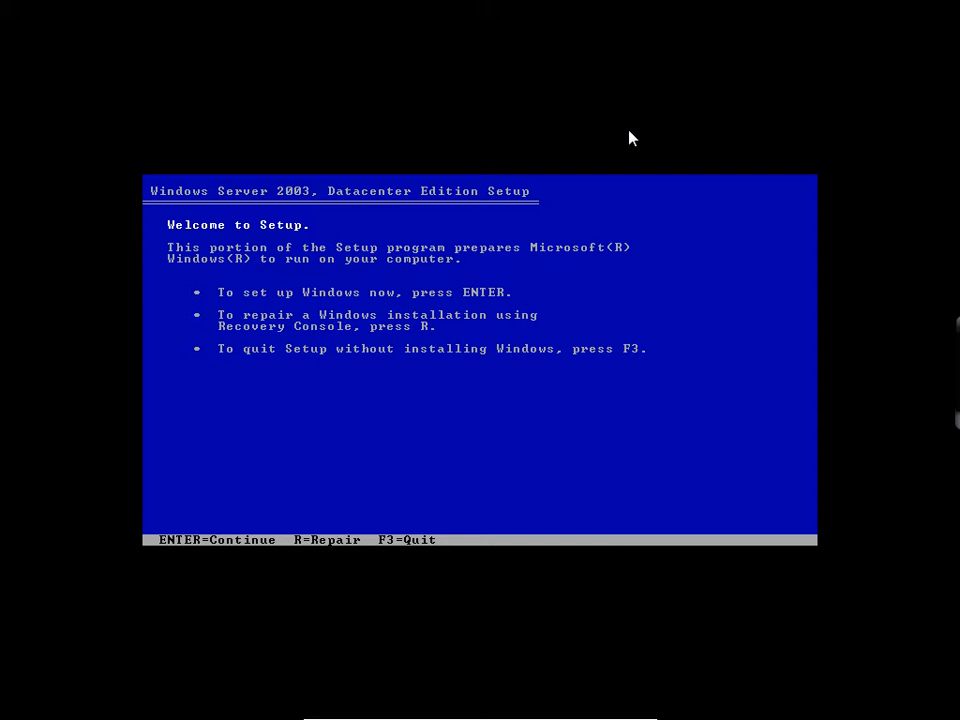
# Step: Begin Windows Setup from the welcome screen and accept the license agreement with F8
pyautogui.click(631, 138)
pyautogui.press('Return')
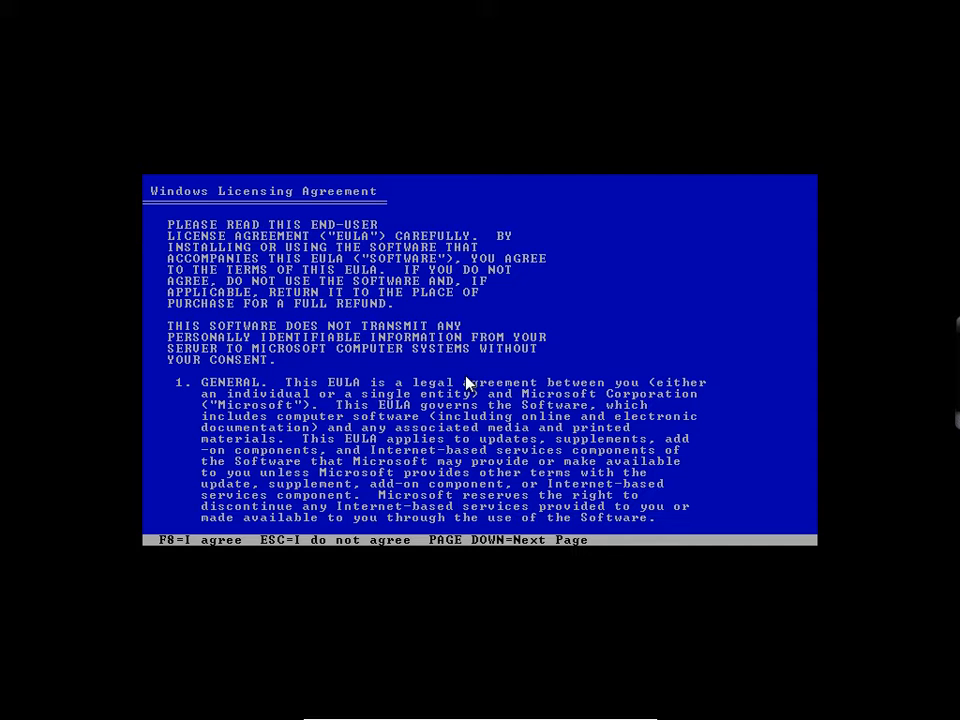
pyautogui.press('F8')
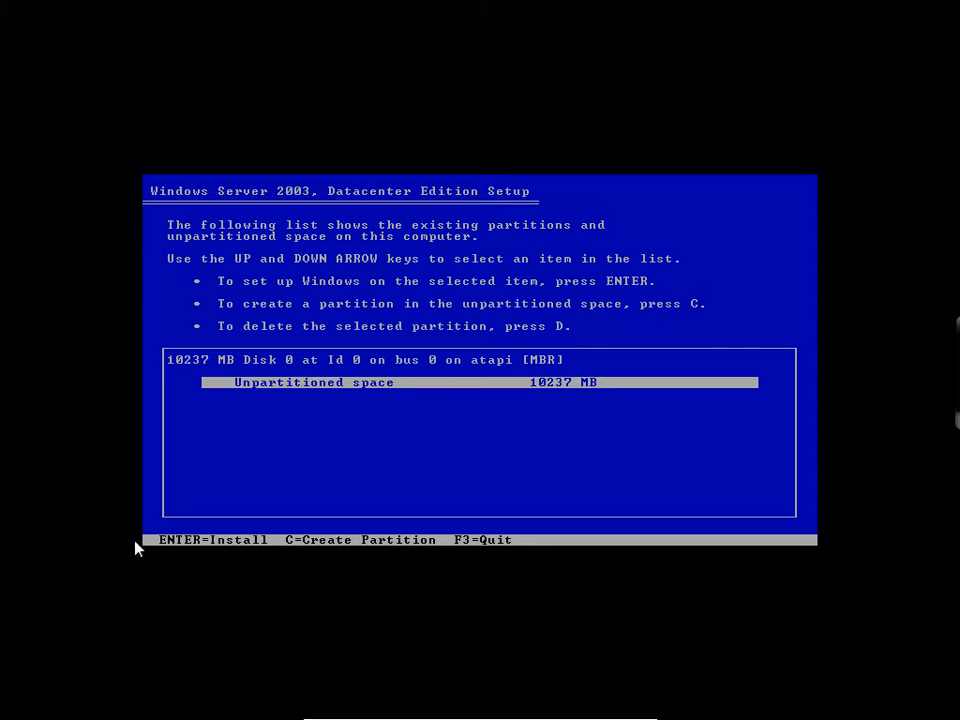
# Step: Install onto the unpartitioned space, formatting the new partition as NTFS (Quick)
pyautogui.press('Return')
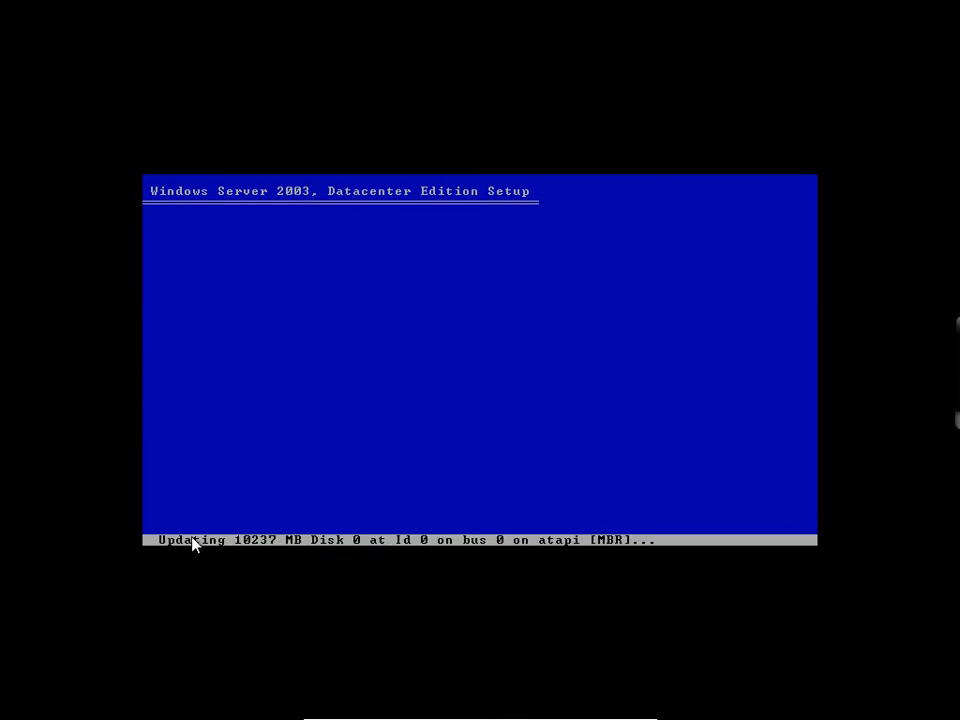
pyautogui.press('Up')
pyautogui.press('Up')
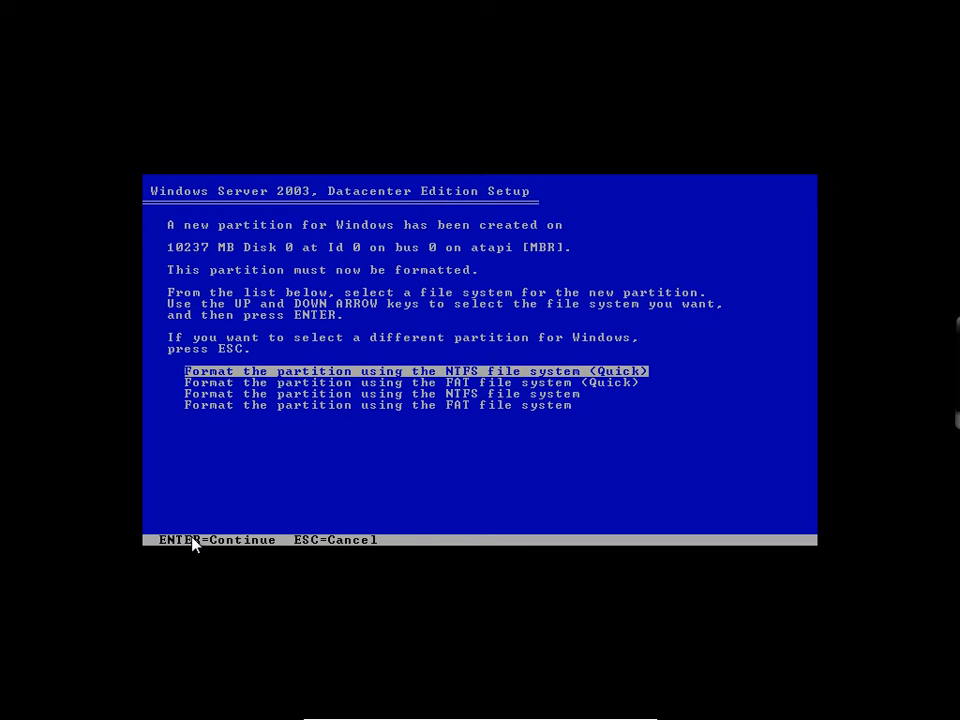
pyautogui.press('Down')
pyautogui.press('Up')
pyautogui.press('Return')
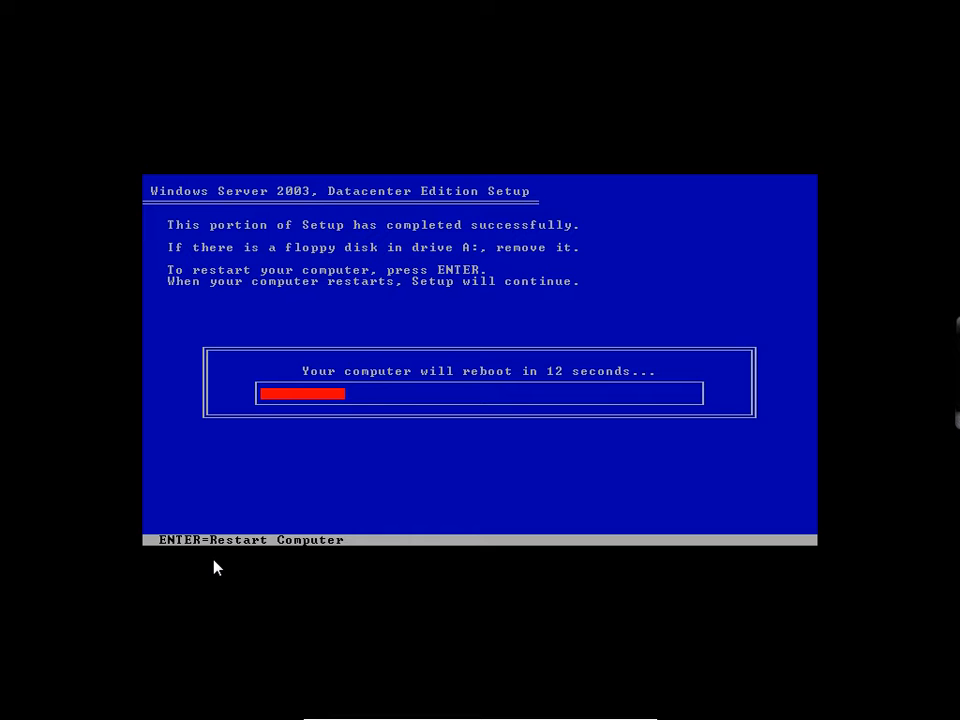
# Step: Reboot the VM and boot from the Primary Master hard disk using the F12 boot menu
pyautogui.press('Return')
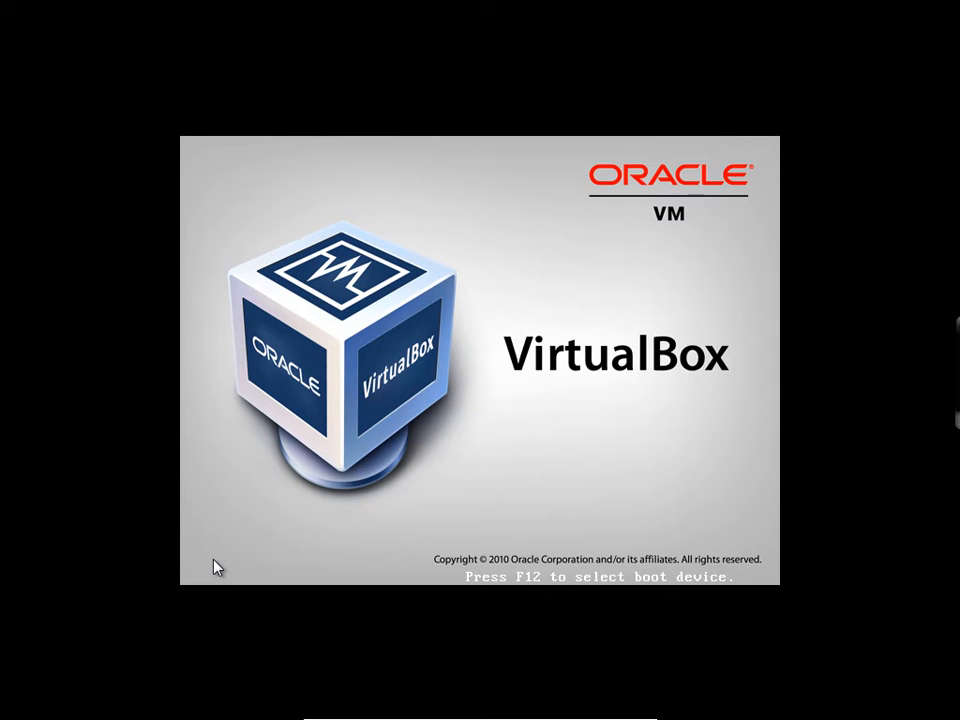
pyautogui.press('F12')
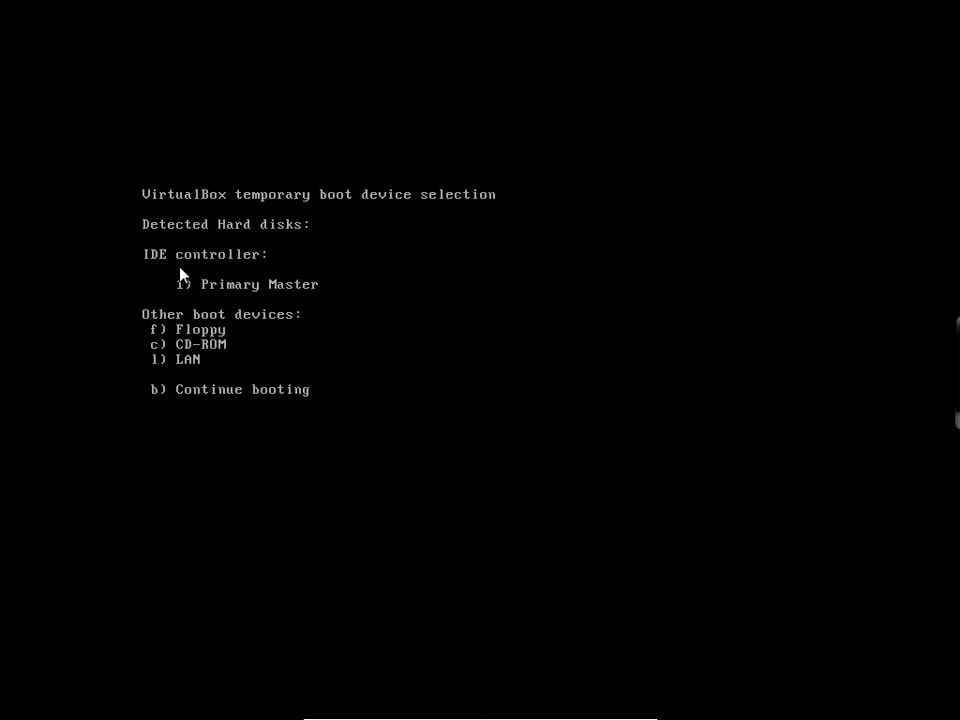
pyautogui.press('1')
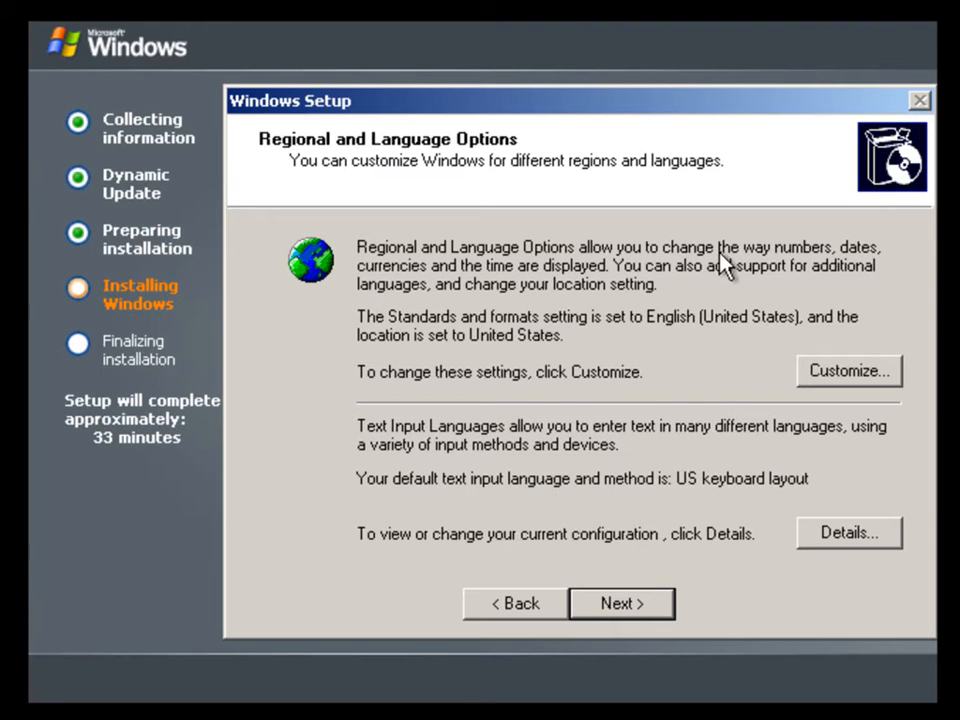
# Step: Set standards and formats to Indonesian and location to Indonesia, then proceed
pyautogui.click(845, 380)
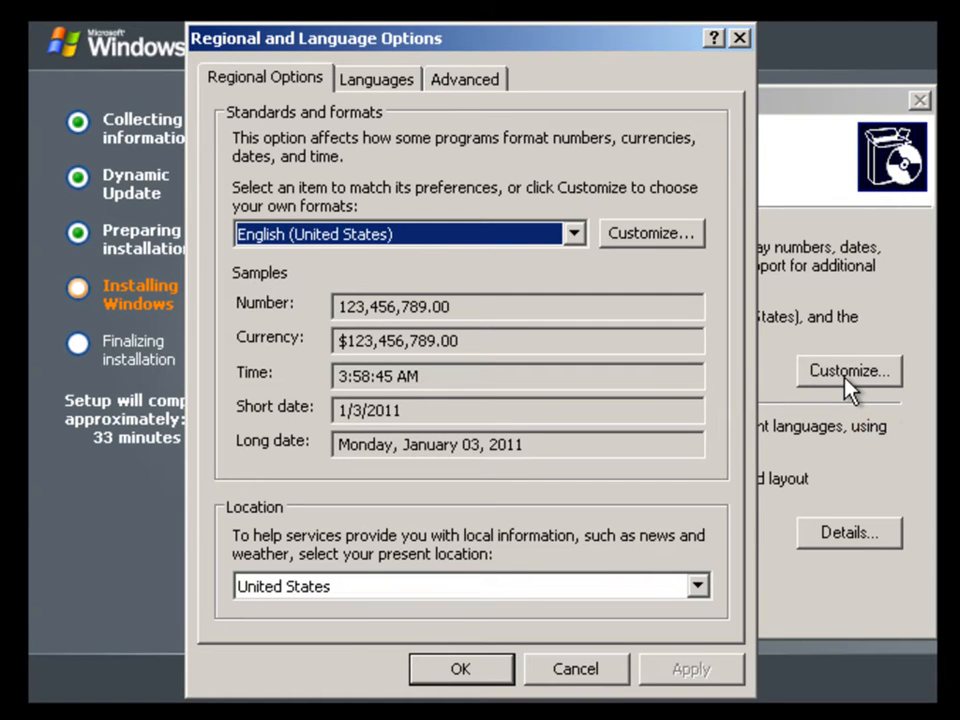
pyautogui.press('i')
pyautogui.press('i')
pyautogui.press('Tab')
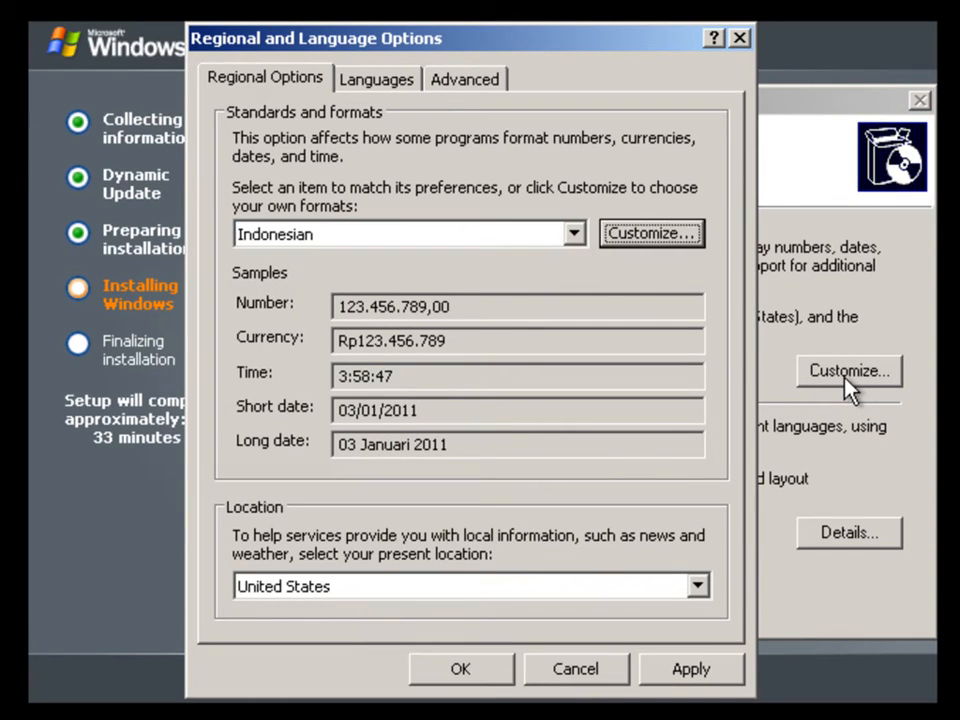
pyautogui.press('Tab')
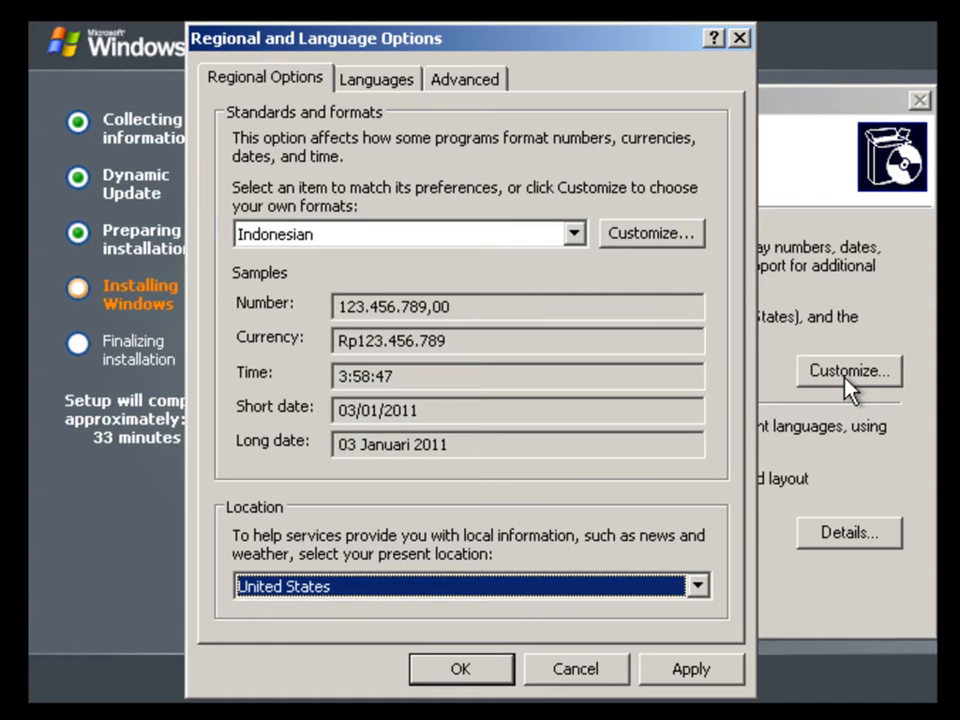
pyautogui.press('i')
pyautogui.press('i')
pyautogui.press('i')
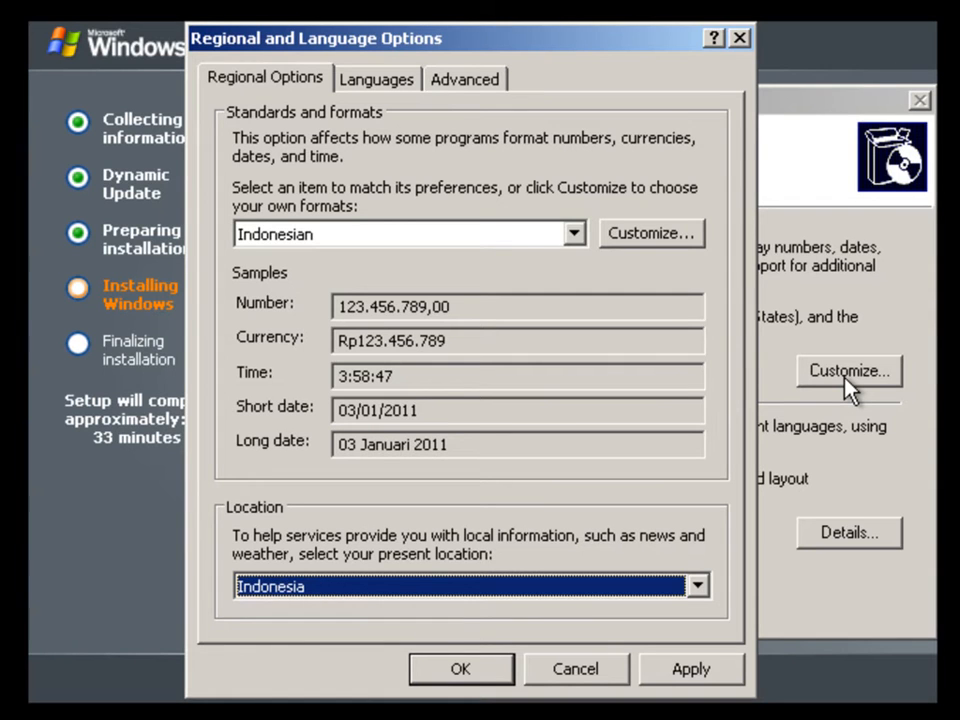
pyautogui.press('Tab')
pyautogui.press('Return')
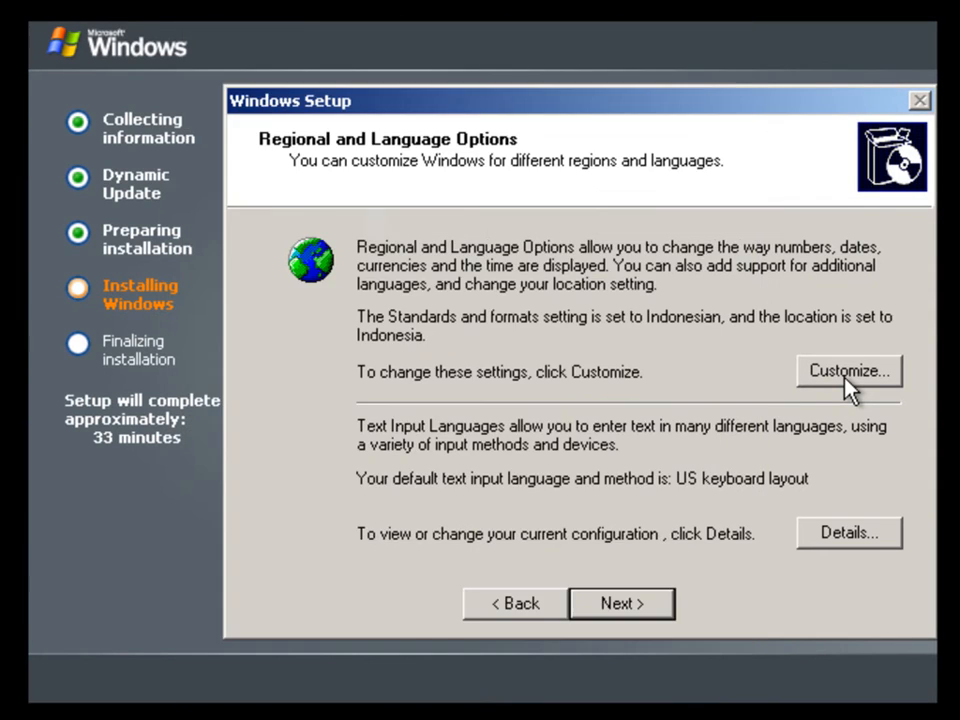
pyautogui.click(605, 604)
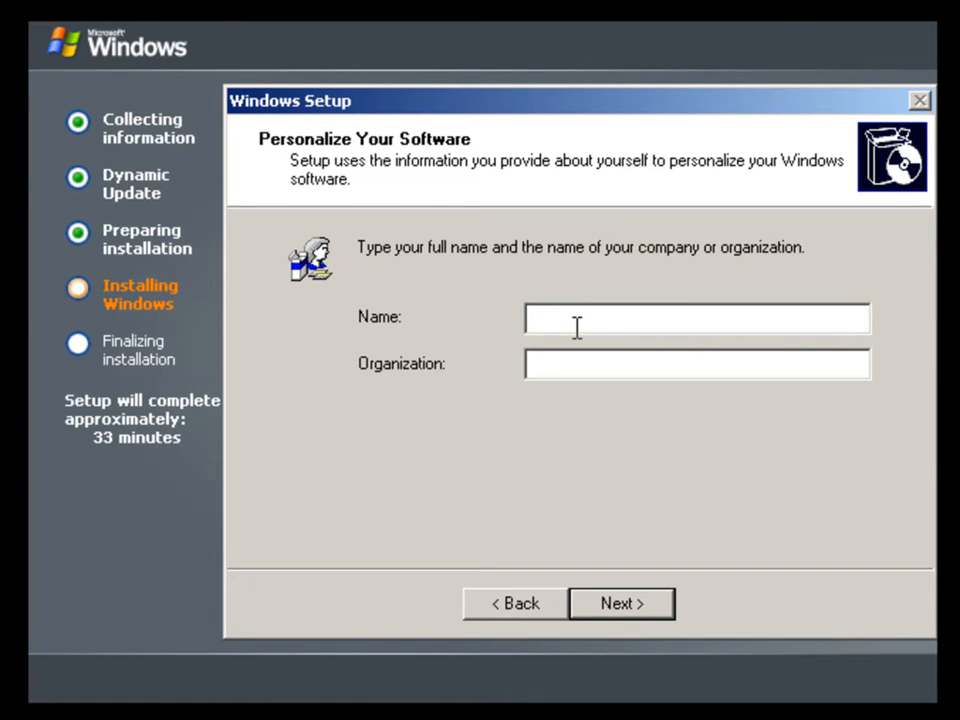
# Step: Enter name 'server' and organization 'server 2003' on the personalization page
pyautogui.write('server')
pyautogui.press('Tab')
pyautogui.write('server 2003')
pyautogui.press('Return')
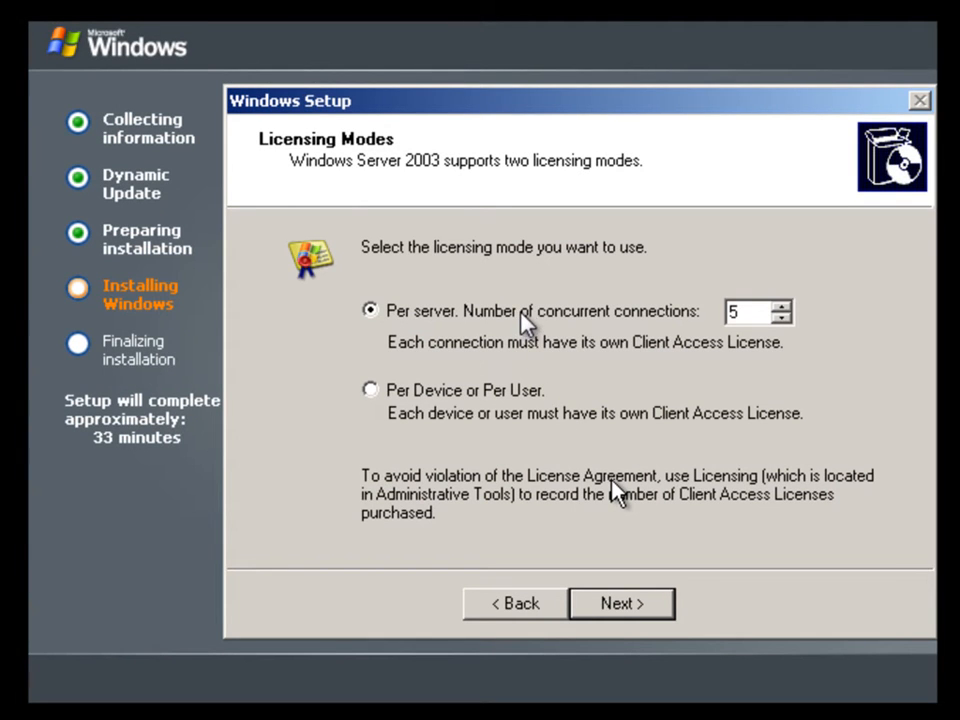
# Step: Select Per Device or Per User licensing and continue to the computer name page
pyautogui.click(523, 306)
pyautogui.press('Tab')
pyautogui.moveTo(741, 318); pyautogui.dragTo(658, 307)
pyautogui.click(748, 308)
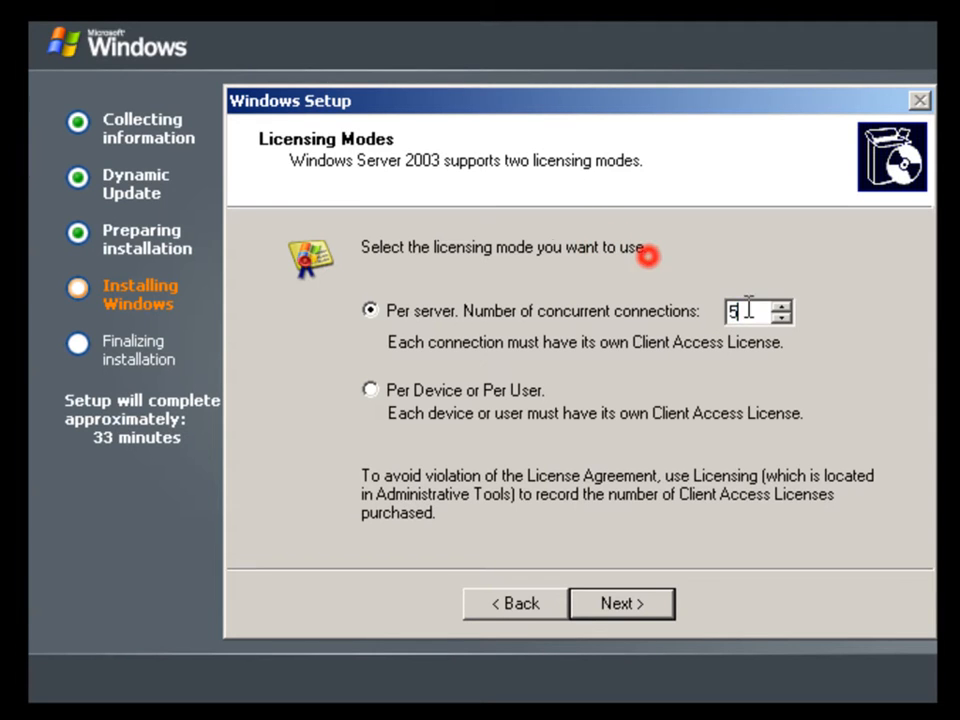
pyautogui.click(426, 401)
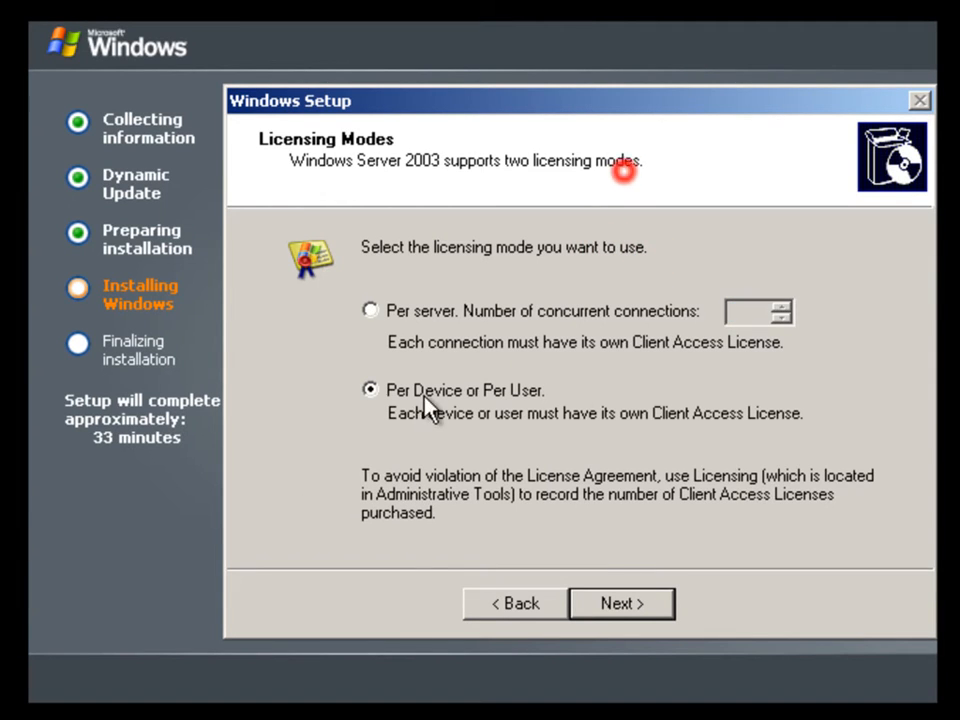
pyautogui.click(610, 605)
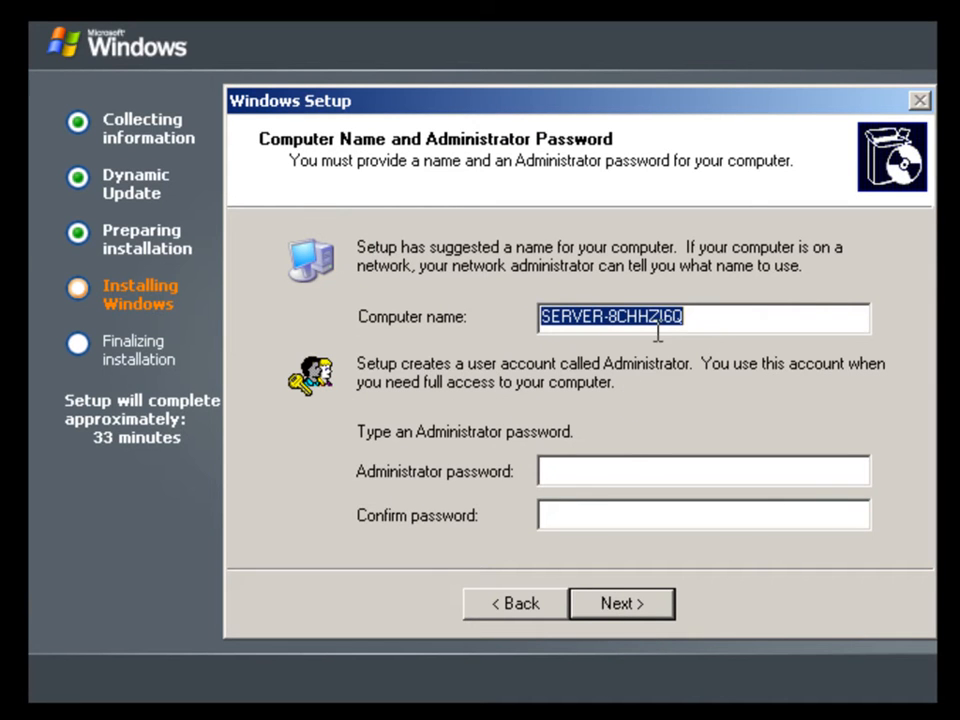
# Step: Name the computer SERVER-03 and continue without an Administrator password
pyautogui.moveTo(707, 324); pyautogui.dragTo(459, 300)
pyautogui.write('SER')
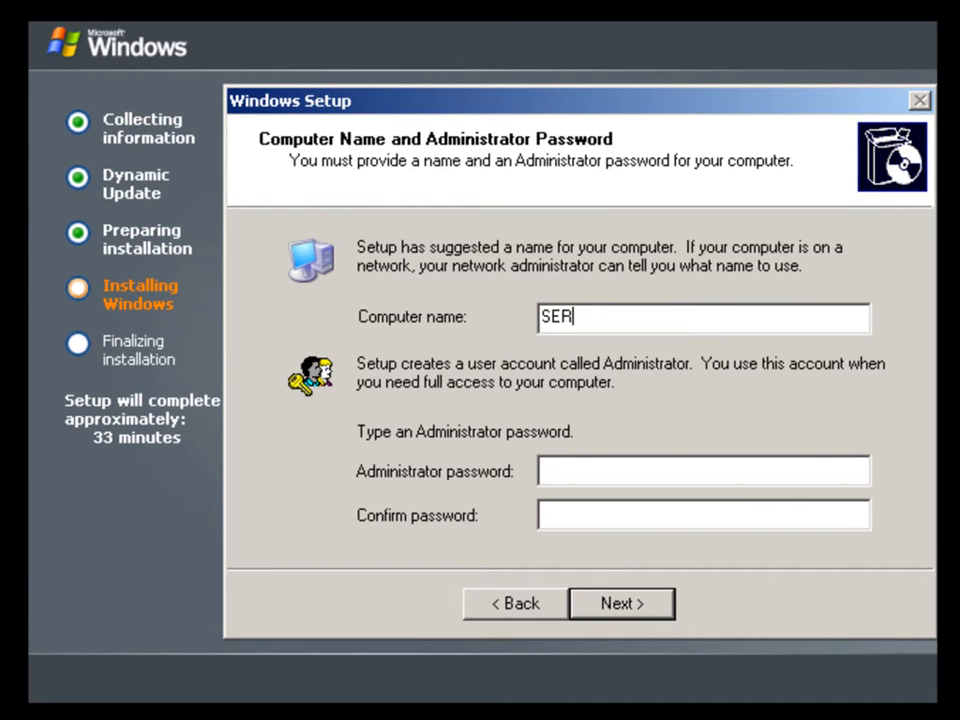
pyautogui.write('VER-03')
pyautogui.click(617, 612)
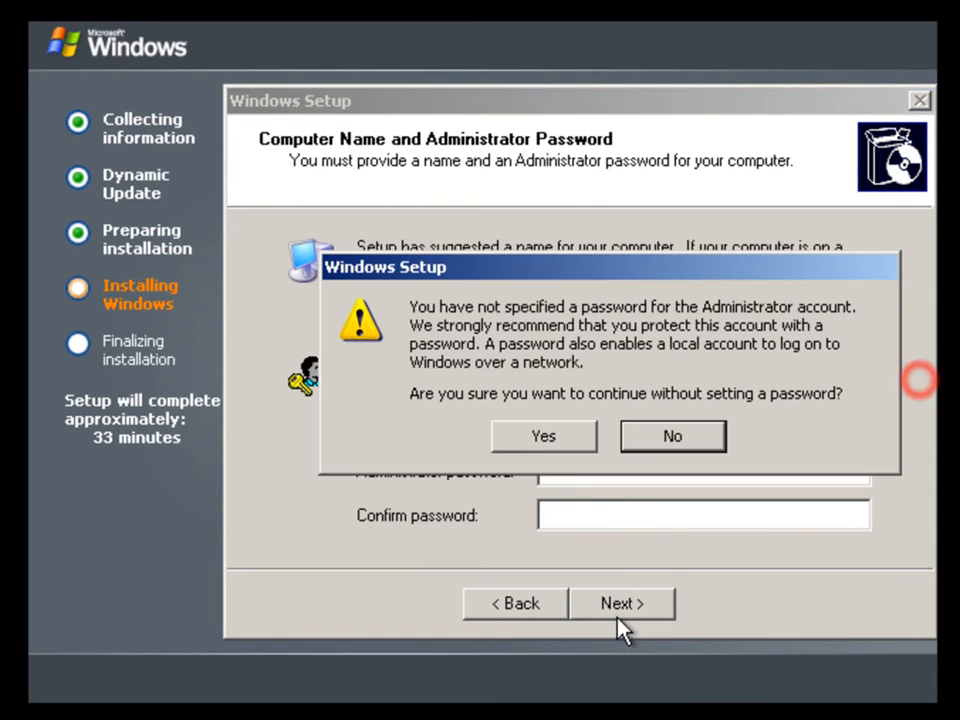
pyautogui.click(554, 446)
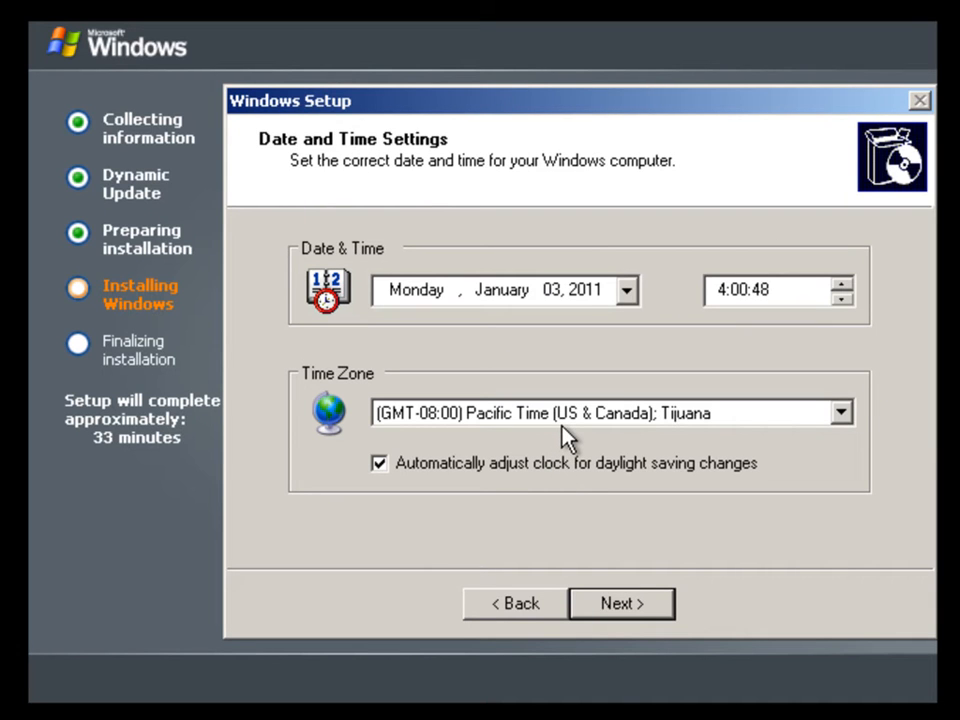
# Step: Set the time zone to (GMT+07:00) Bangkok, Hanoi, Jakarta and continue
pyautogui.press('Tab')
pyautogui.press('Down')
pyautogui.press('Down')
pyautogui.press('Down')
pyautogui.press('Down')
pyautogui.press('Down')
pyautogui.press('Down')
pyautogui.press('Down')
pyautogui.press('Down')
pyautogui.press('Down')
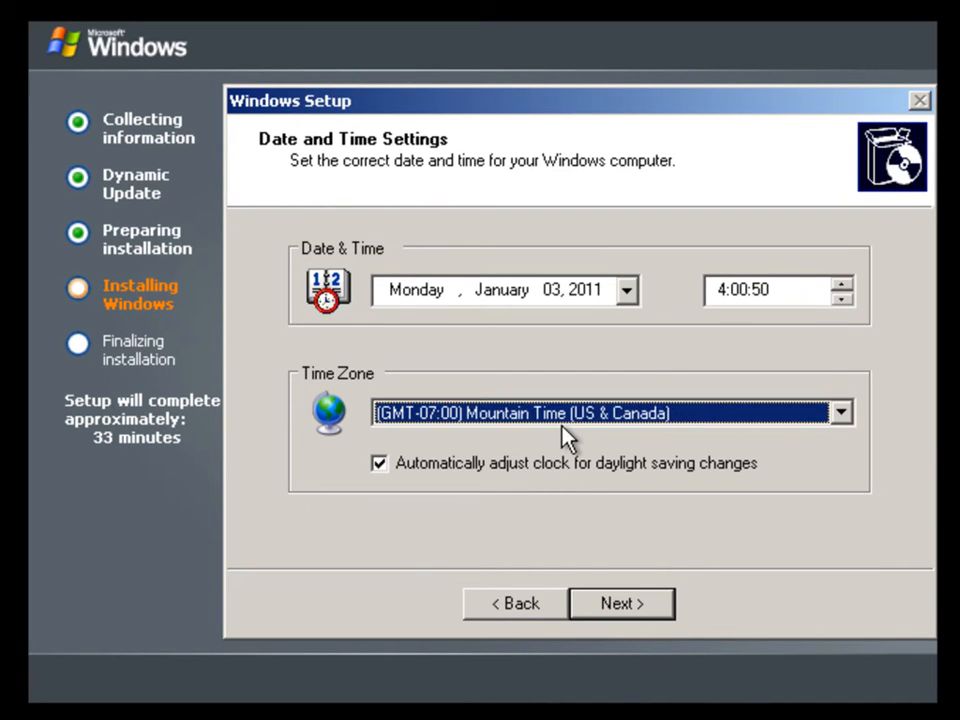
pyautogui.press('Down')
pyautogui.press('Down')
pyautogui.press('Down')
pyautogui.press('Down')
pyautogui.press('Down')
pyautogui.press('Down')
pyautogui.press('Down')
pyautogui.press('Down')
pyautogui.press('Down')
pyautogui.press('Down')
pyautogui.press('Down')
pyautogui.press('Down')
pyautogui.press('Down')
pyautogui.press('Down')
pyautogui.press('Down')
pyautogui.press('Down')
pyautogui.press('Down')
pyautogui.press('Down')
pyautogui.press('Down')
pyautogui.press('Down')
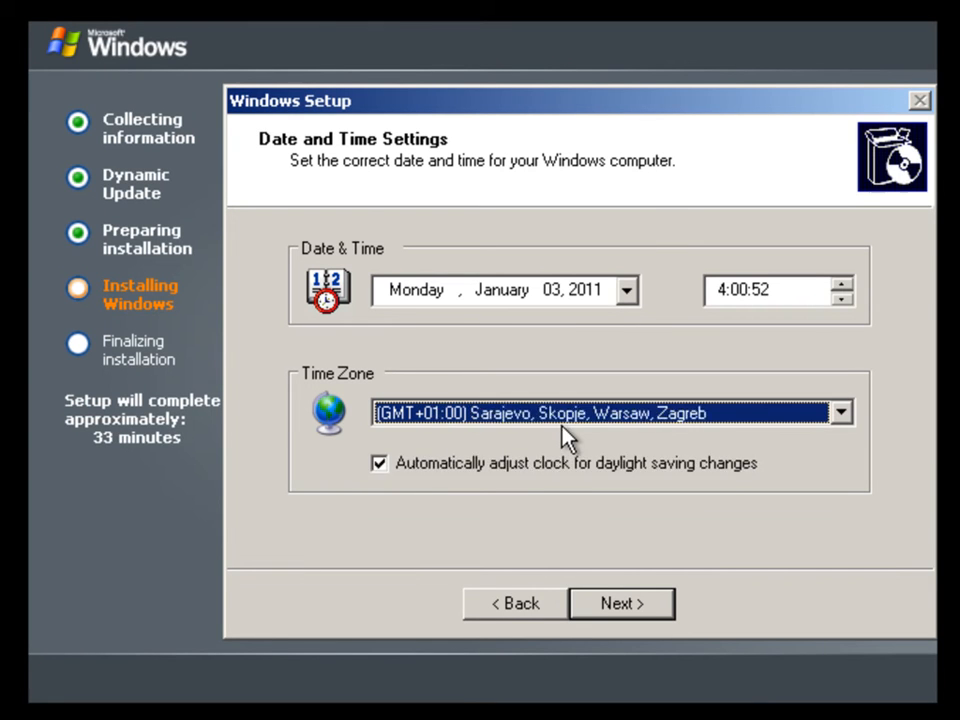
pyautogui.press('Down')
pyautogui.press('Down')
pyautogui.press('Down')
pyautogui.press('Down')
pyautogui.press('Up')
pyautogui.press('Up')
pyautogui.press('Up')
pyautogui.press('Up')
pyautogui.press('Up')
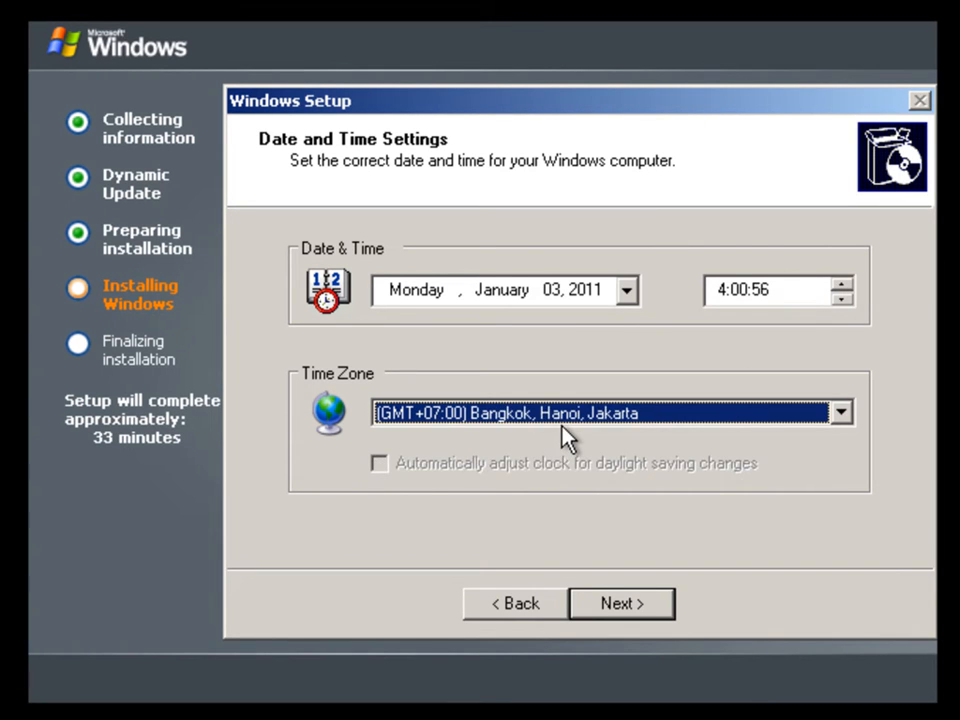
pyautogui.press('Tab')
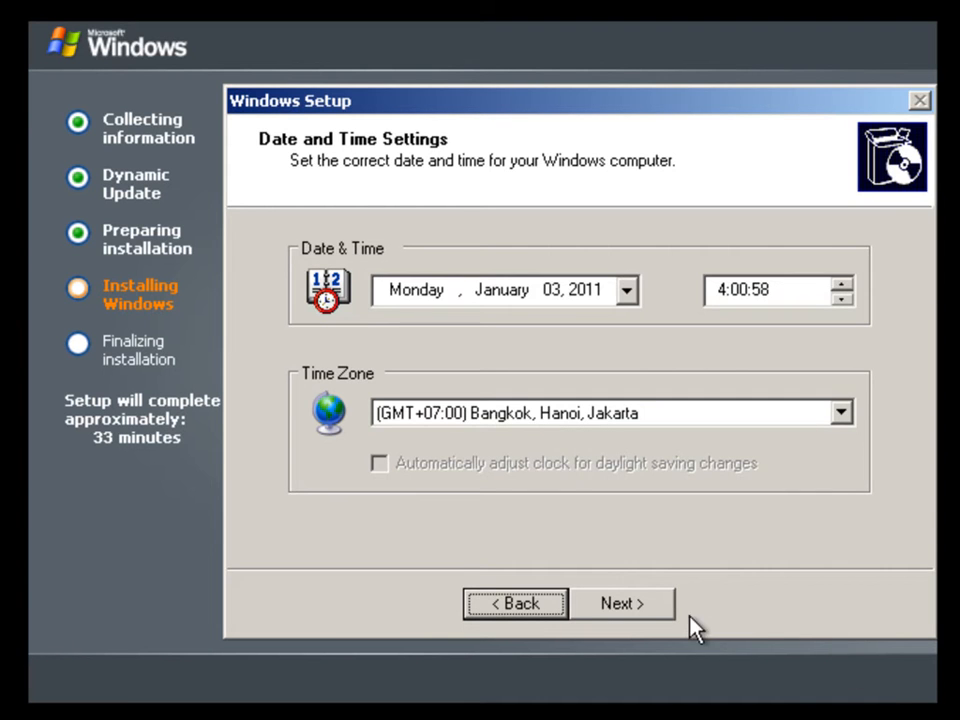
pyautogui.click(660, 612)
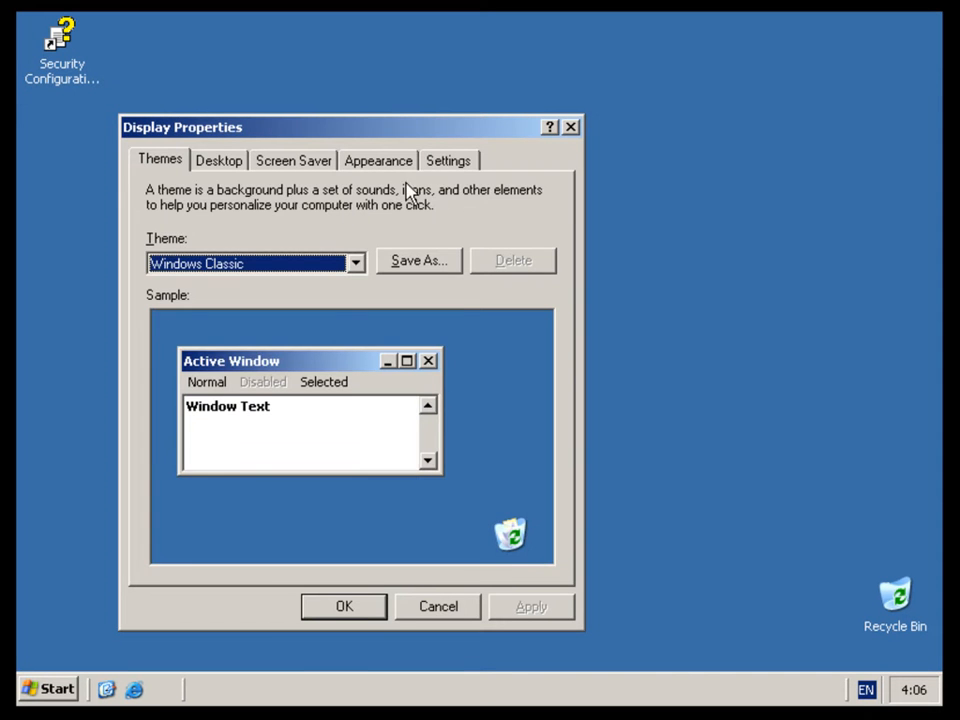
# Step: Raise the guest's screen resolution to 1024 by 768 and keep the new settings
pyautogui.click(448, 162)
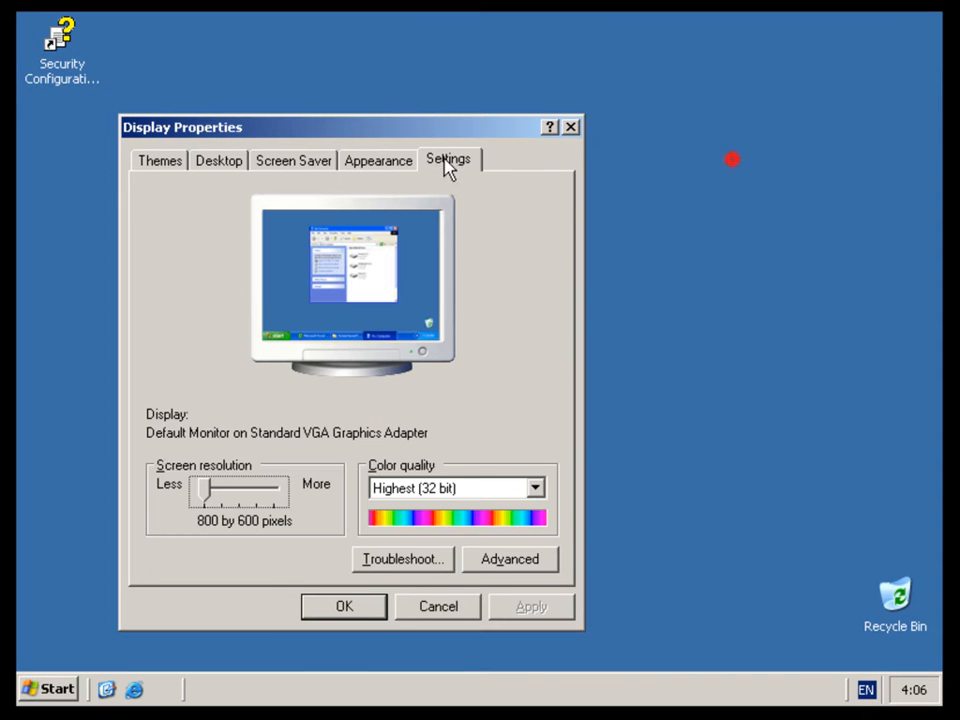
pyautogui.moveTo(208, 500); pyautogui.dragTo(230, 502)
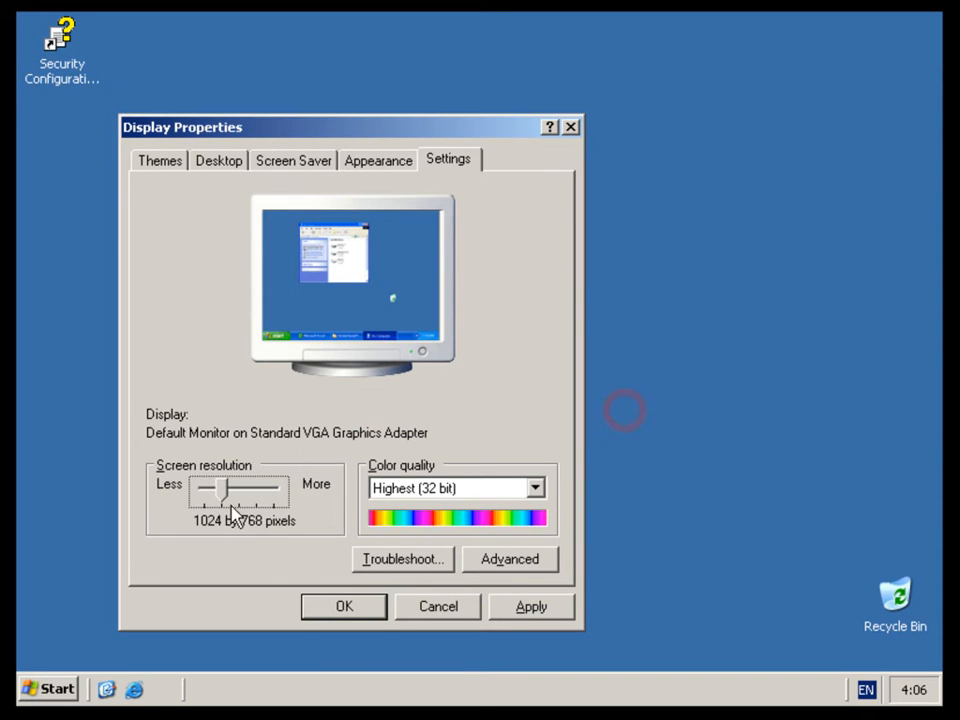
pyautogui.click(326, 603)
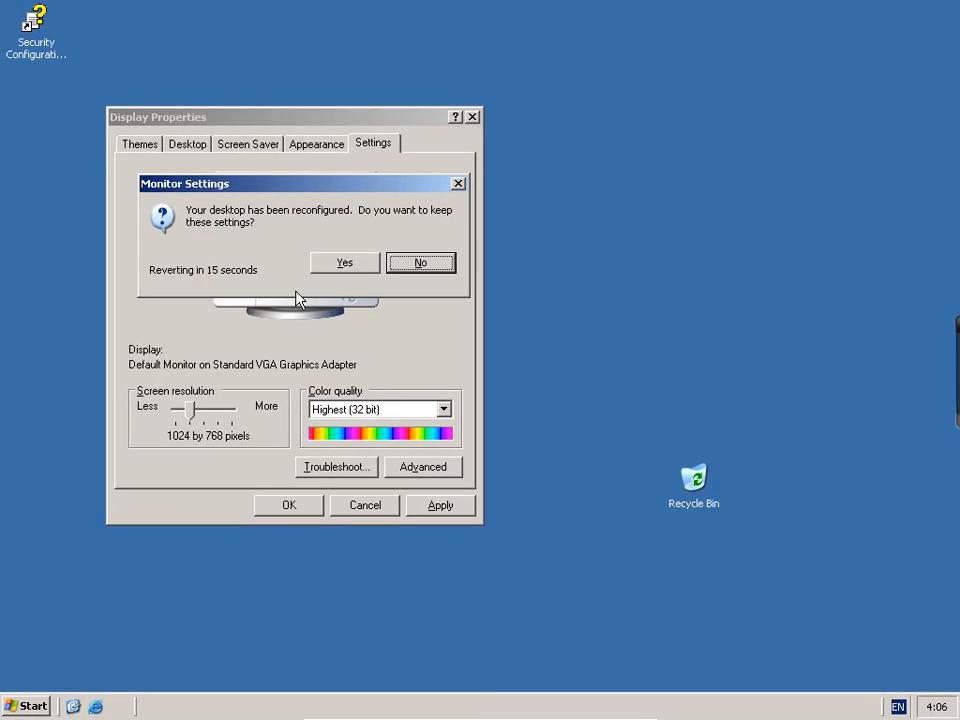
pyautogui.click(344, 263)
# Step: Refresh the guest desktop several times from its right-click menu
pyautogui.rightClick(392, 254)
pyautogui.click(420, 277)
pyautogui.rightClick(592, 270)
pyautogui.click(628, 294)
pyautogui.rightClick(565, 359)
pyautogui.click(618, 384)
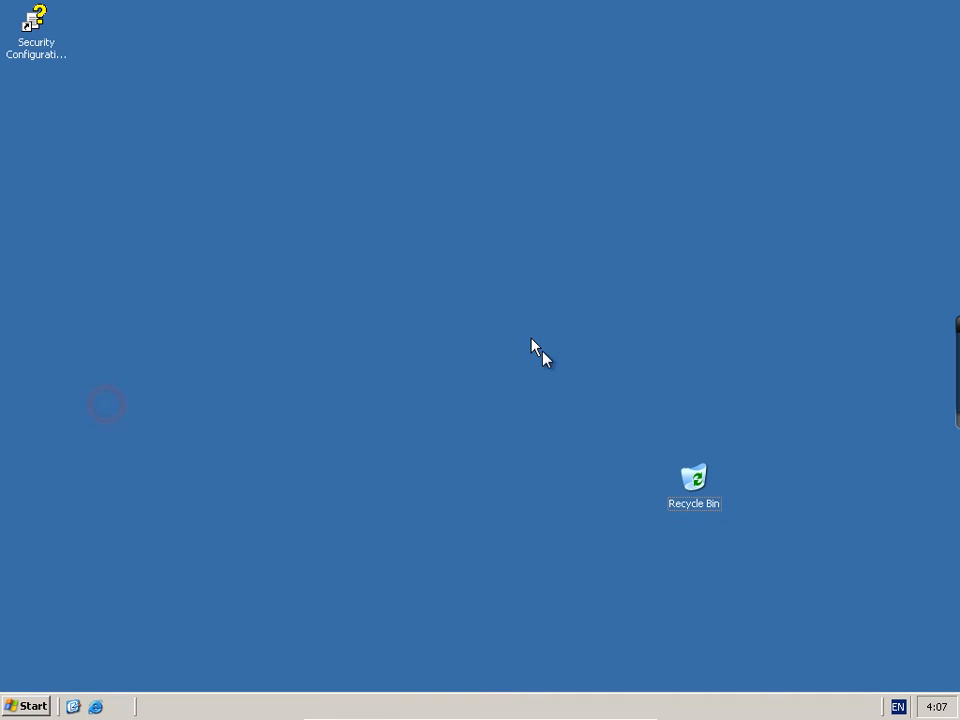
pyautogui.rightClick(362, 338)
pyautogui.click(400, 364)
# Step: Shut down the guest with the reason Hardware: Maintenance (Planned)
pyautogui.click(36, 704)
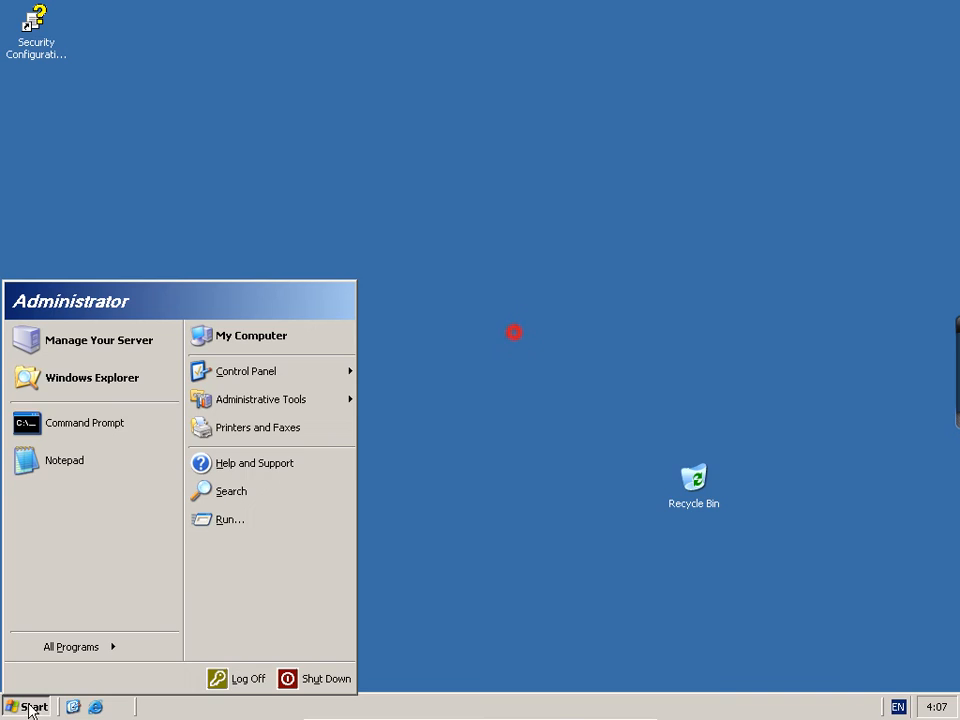
pyautogui.click(312, 678)
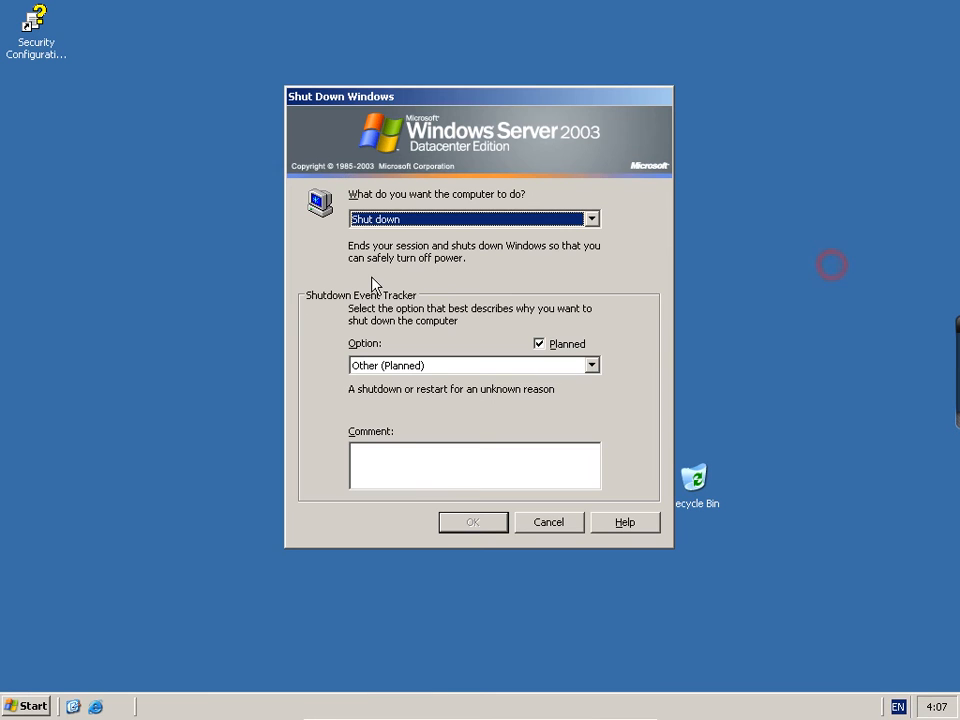
pyautogui.click(445, 366)
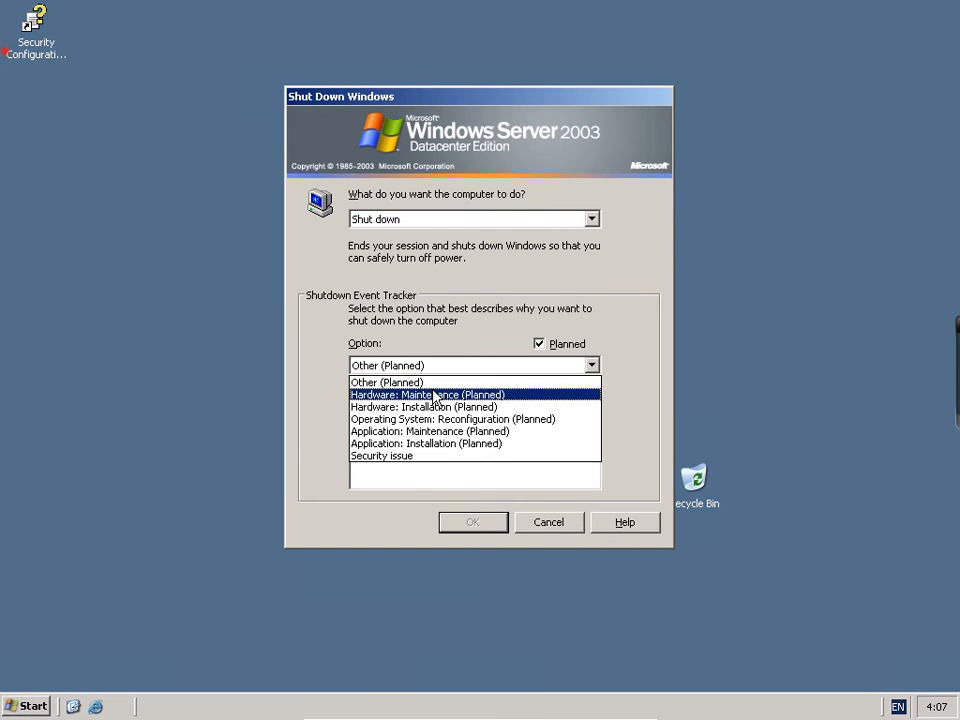
pyautogui.click(435, 392)
pyautogui.press('Return')
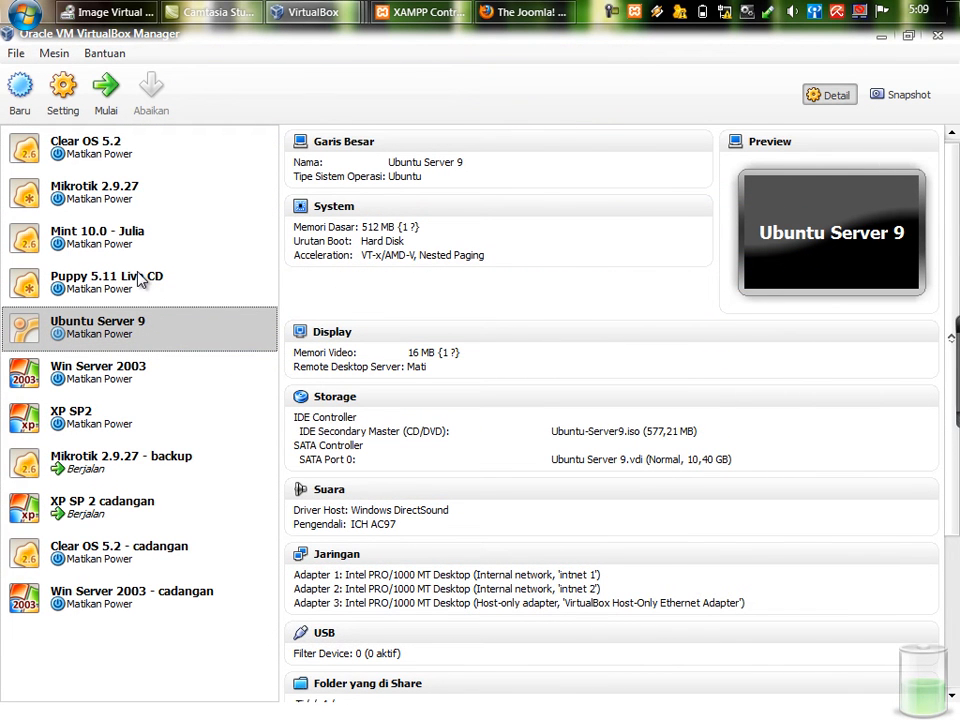
# Step: Start the Clear OS 5.2 machine and skip the GRUB boot countdown
pyautogui.click(120, 212)
pyautogui.click(120, 285)
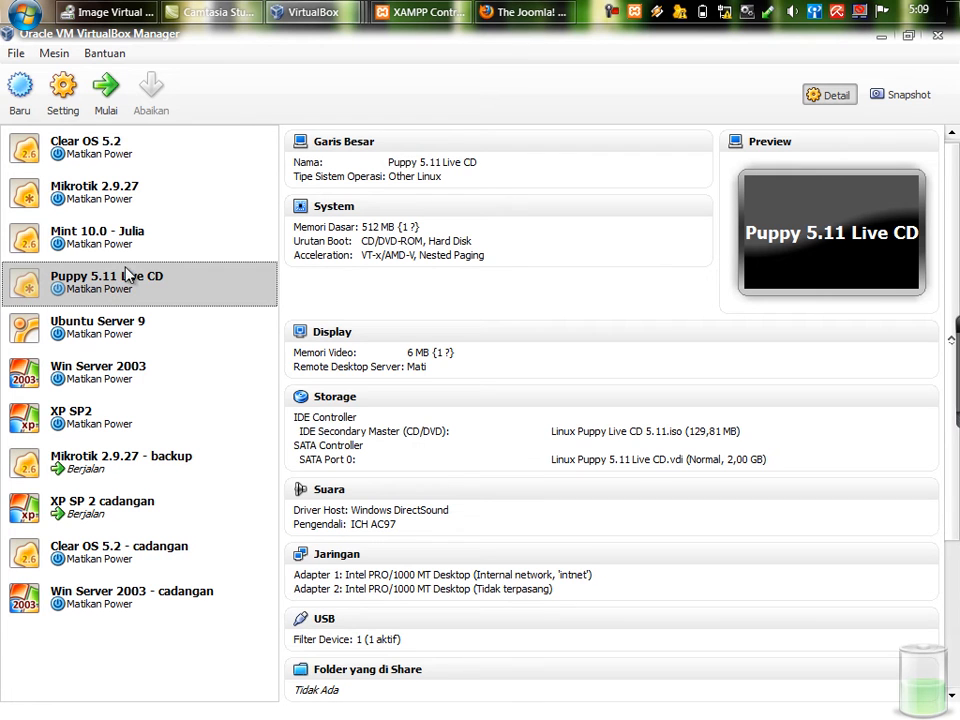
pyautogui.click(100, 138)
pyautogui.doubleClick(88, 148)
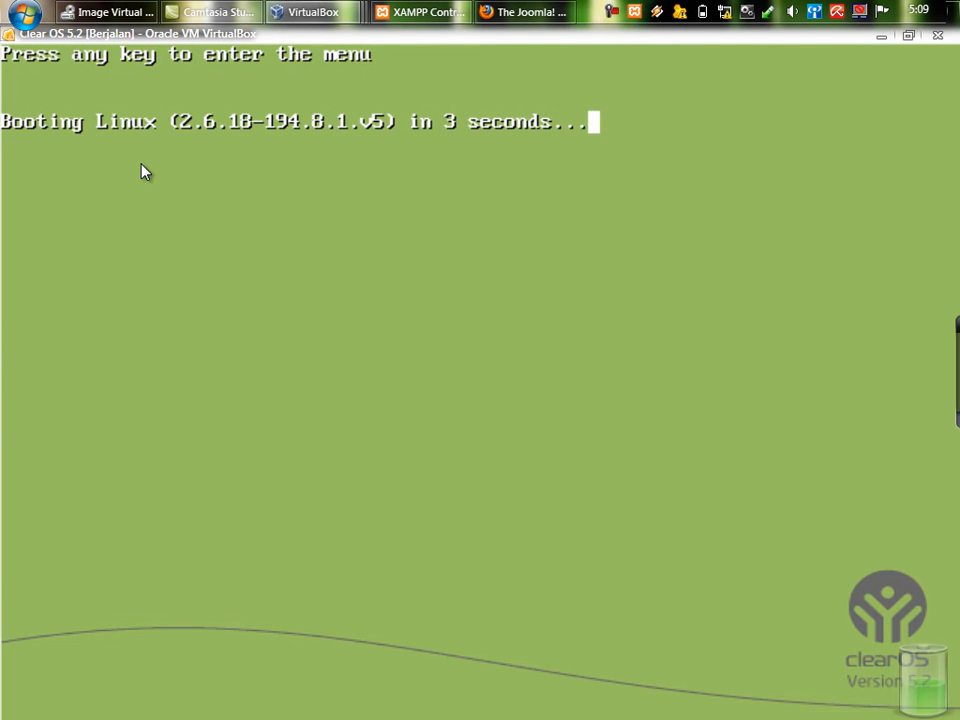
pyautogui.press('Return')
pyautogui.press('Return')
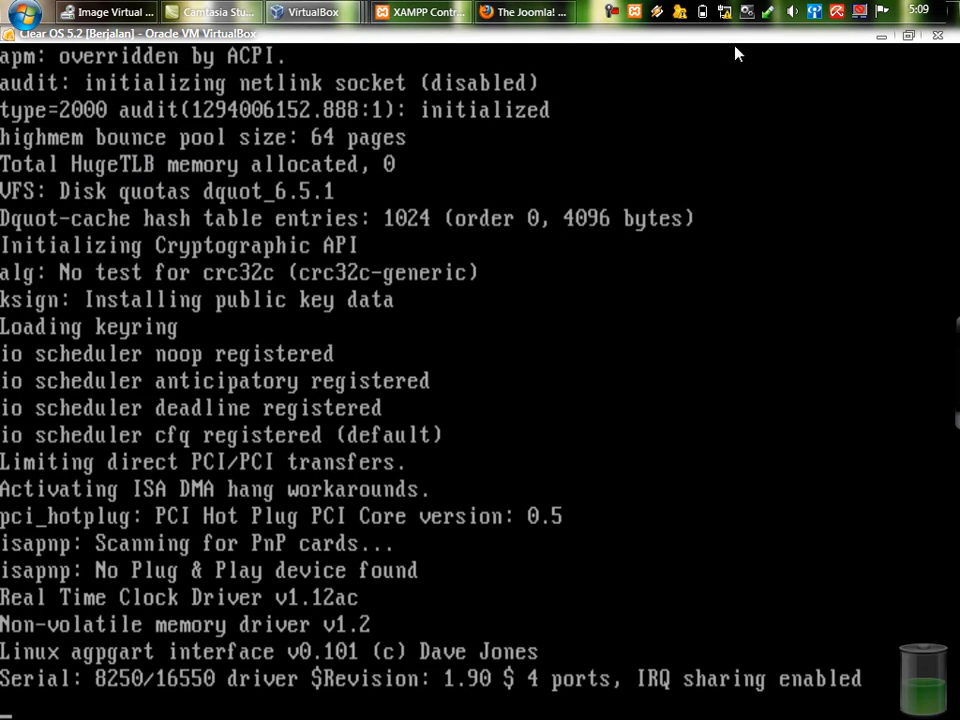
# Step: Resize and maximize the Clear OS window, then minimize it back to the machine list
pyautogui.doubleClick(642, 34)
pyautogui.moveTo(441, 247); pyautogui.dragTo(371, 111)
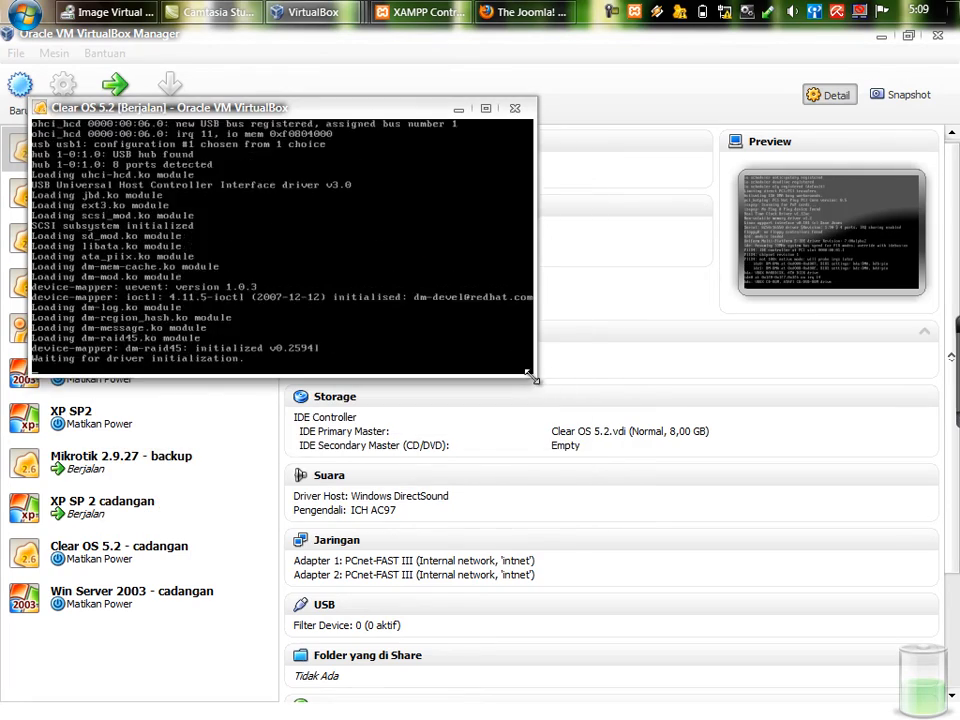
pyautogui.moveTo(532, 374); pyautogui.dragTo(860, 555)
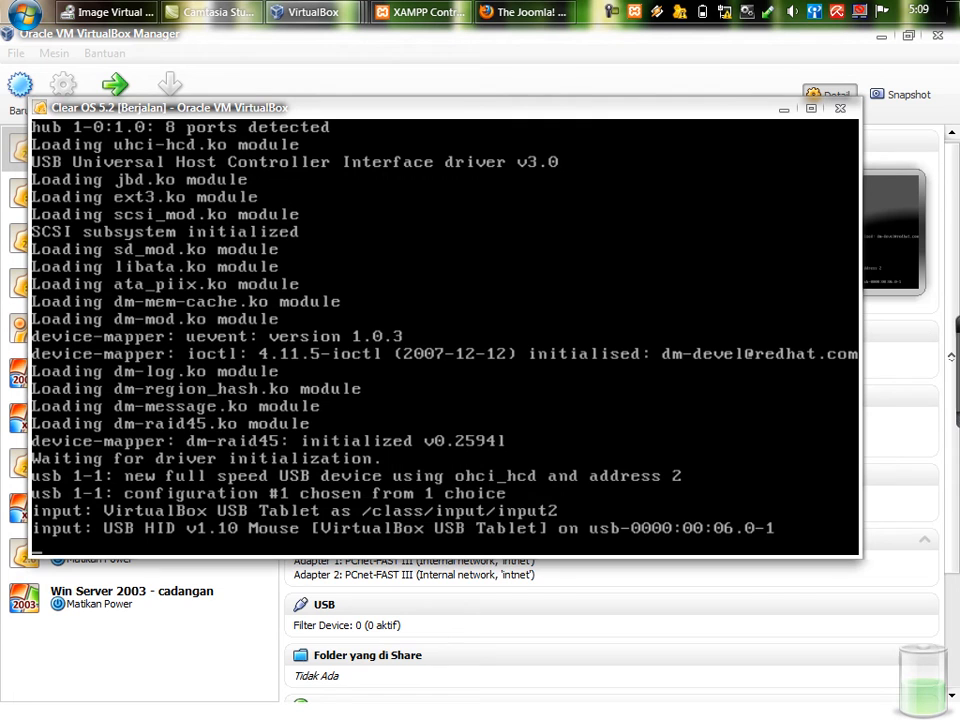
pyautogui.doubleClick(607, 107)
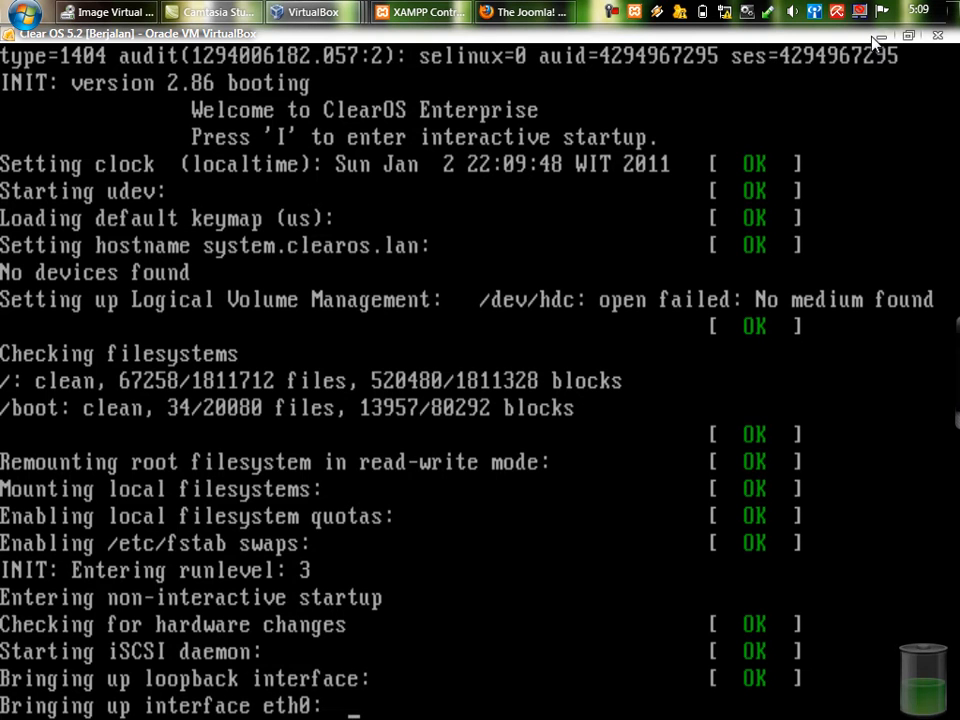
pyautogui.click(881, 36)
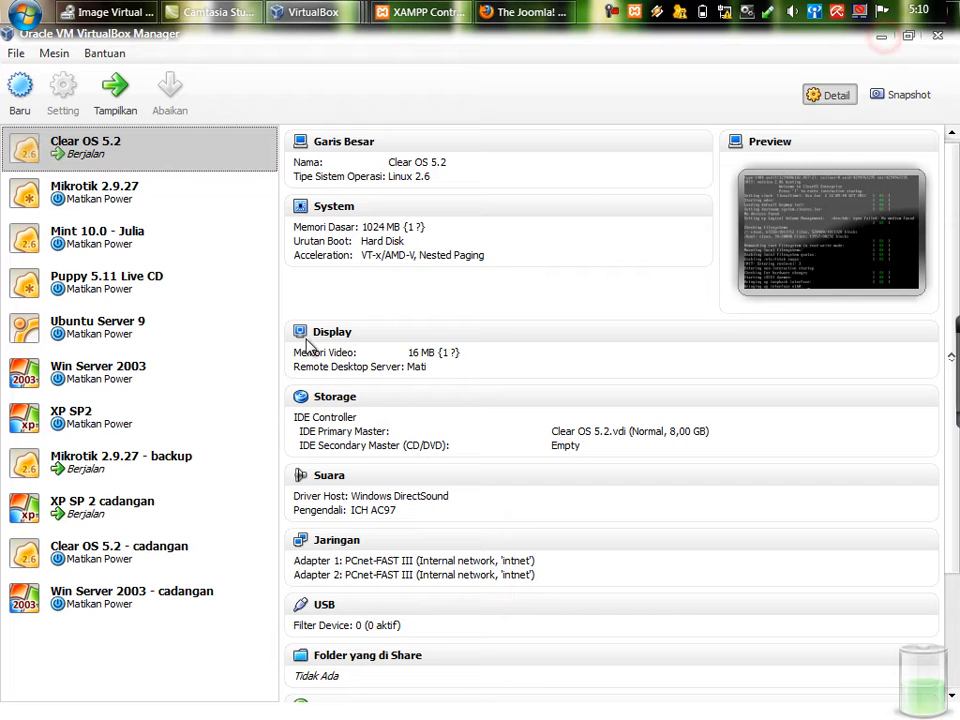
# Step: Start Win Server 2003, declining fullscreen and dismissing the closed-session error
pyautogui.click(144, 390)
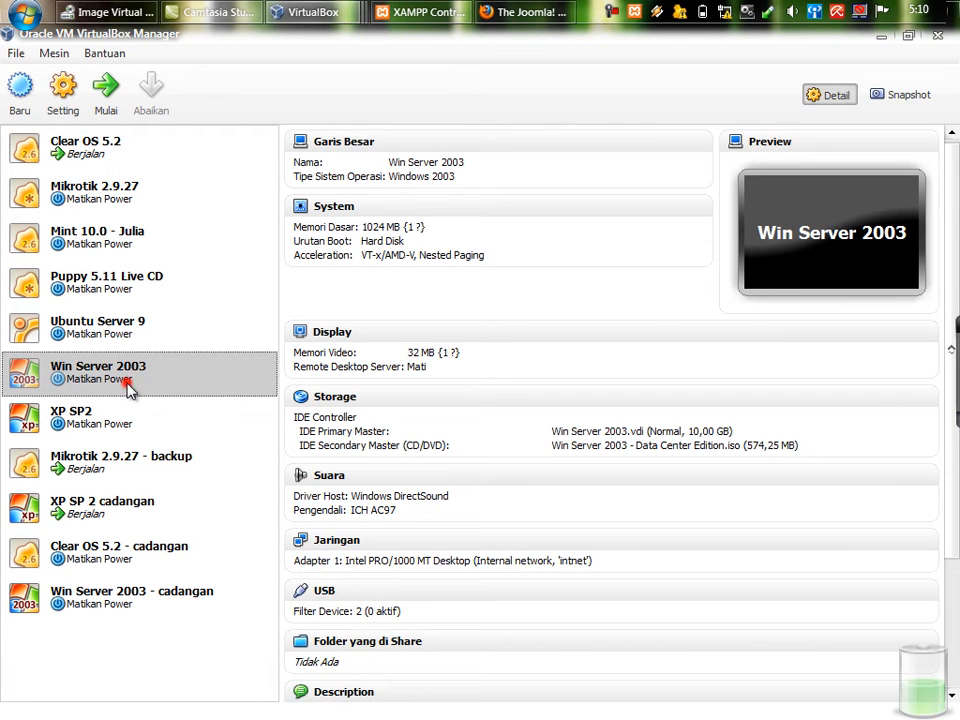
pyautogui.doubleClick(128, 384)
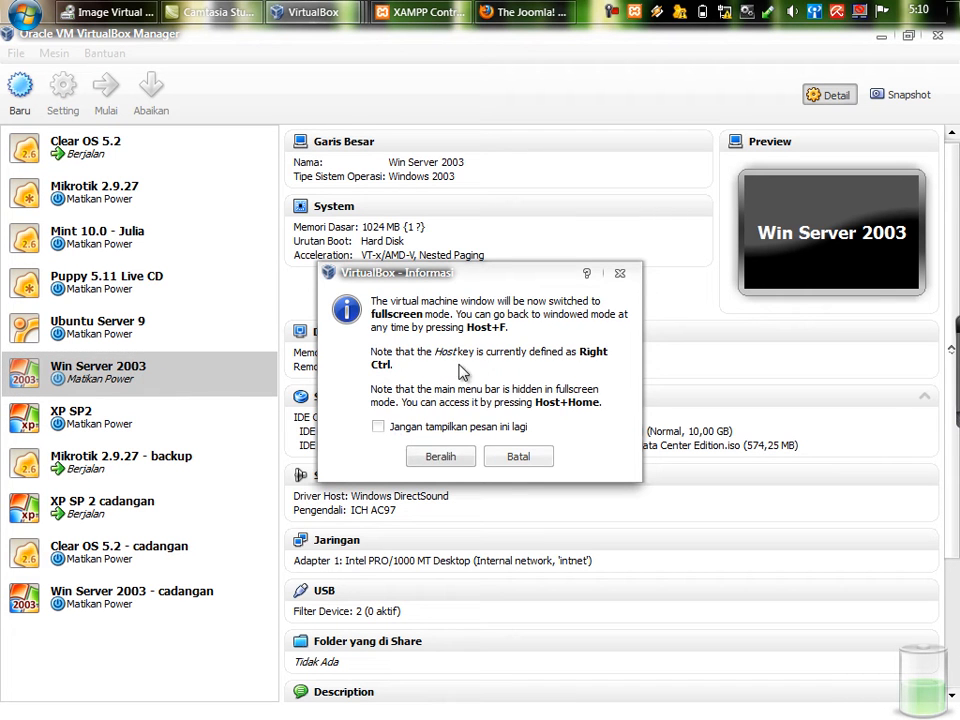
pyautogui.moveTo(401, 280); pyautogui.dragTo(370, 247)
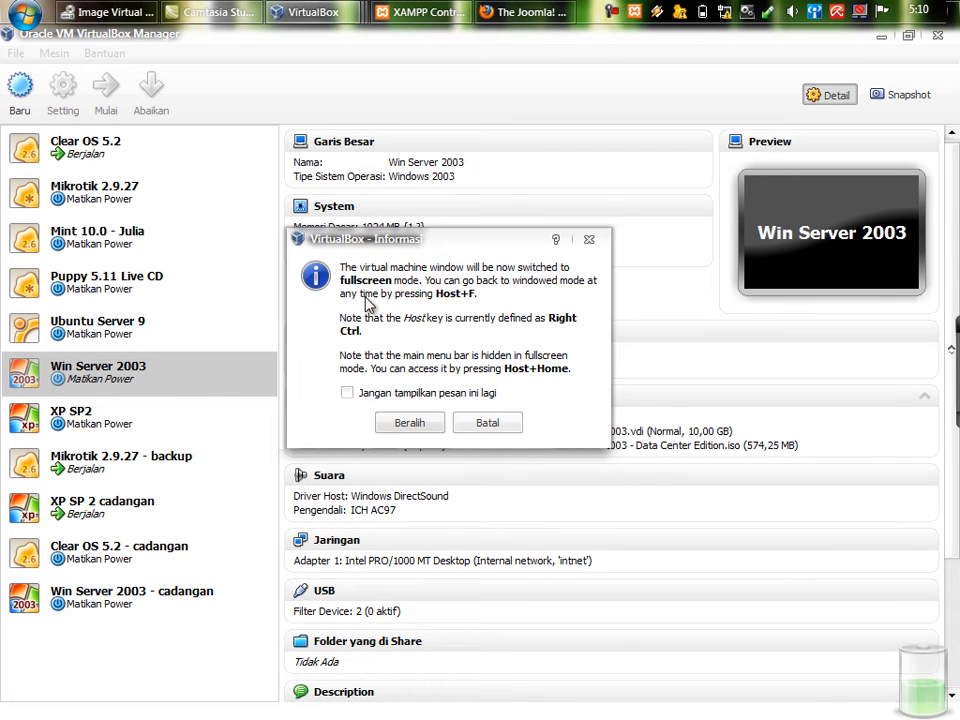
pyautogui.click(488, 422)
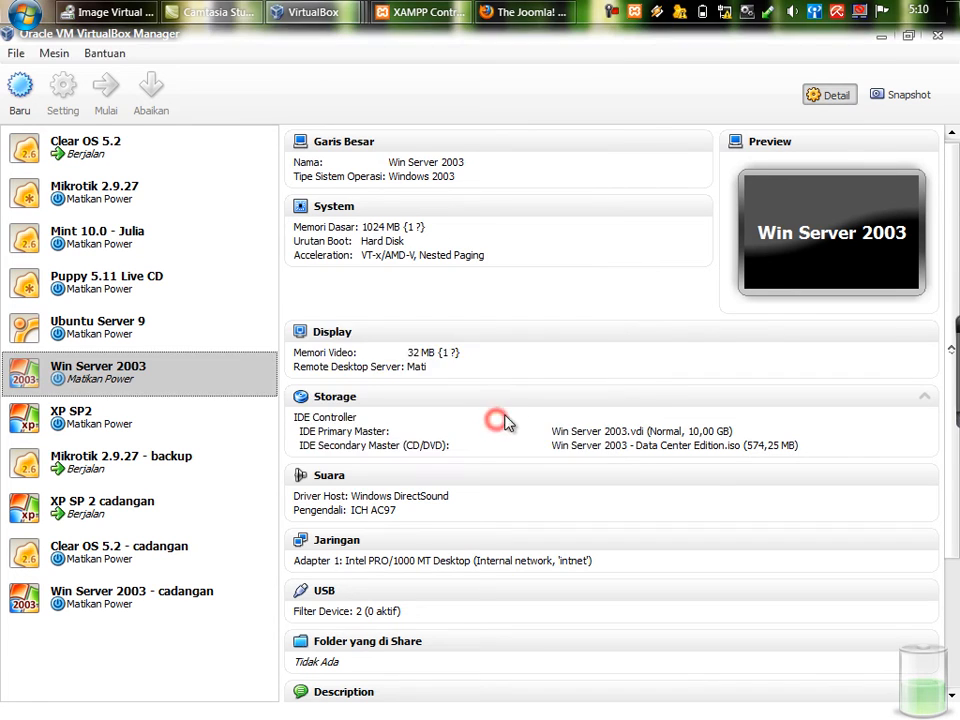
pyautogui.moveTo(456, 300); pyautogui.dragTo(443, 258)
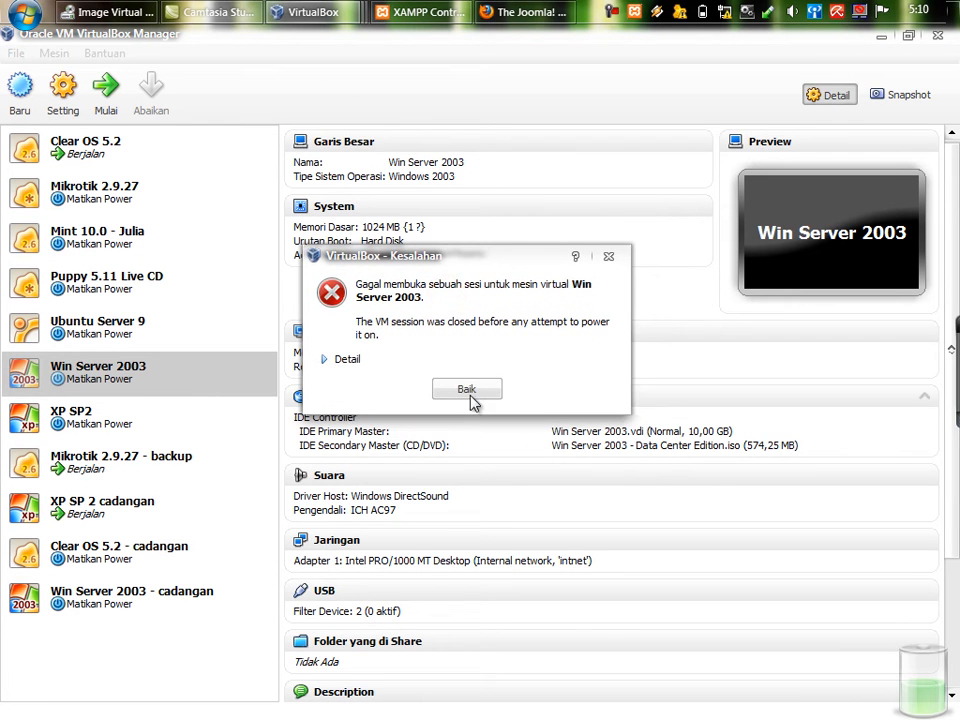
pyautogui.click(474, 390)
# Step: Start Win Server 2003 again and move its restored window to the upper left
pyautogui.doubleClick(191, 367)
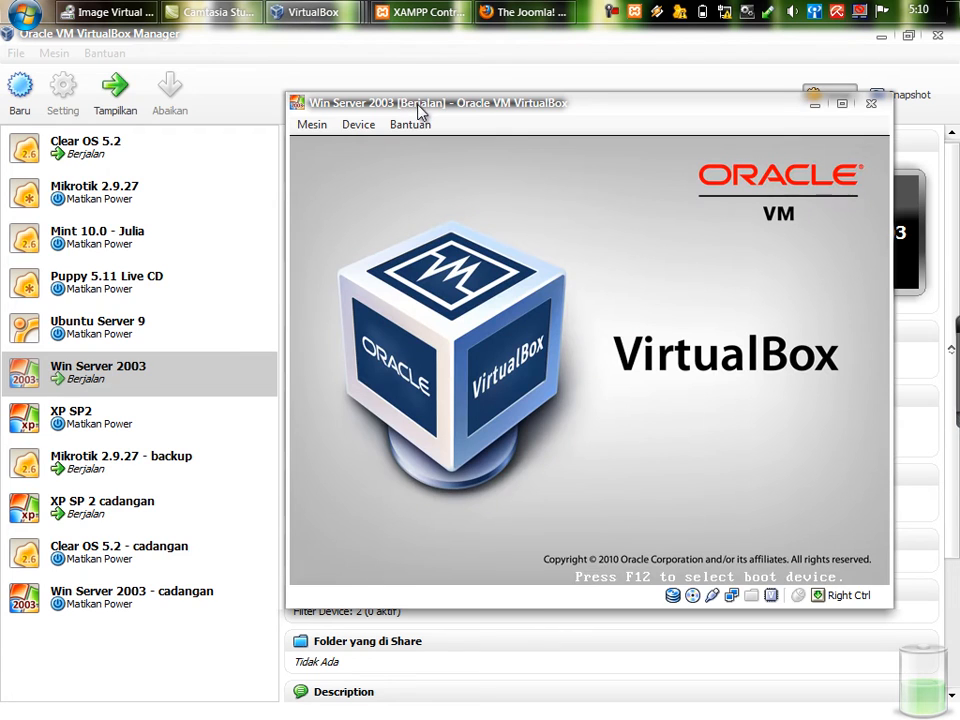
pyautogui.moveTo(416, 104); pyautogui.dragTo(171, 101)
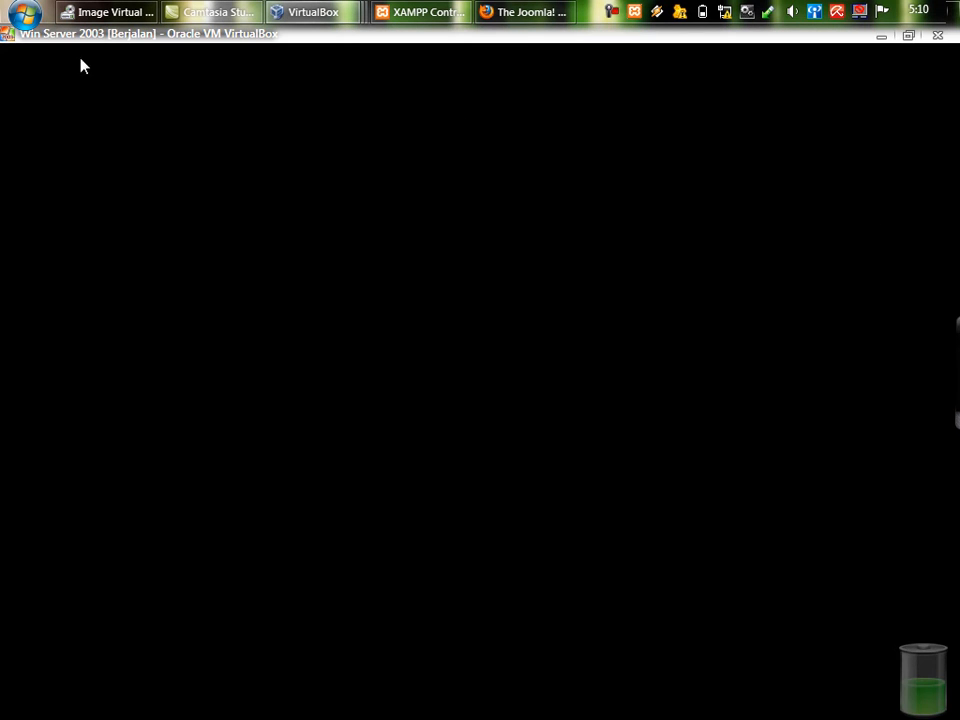
pyautogui.doubleClick(82, 35)
pyautogui.moveTo(255, 132); pyautogui.dragTo(115, 60)
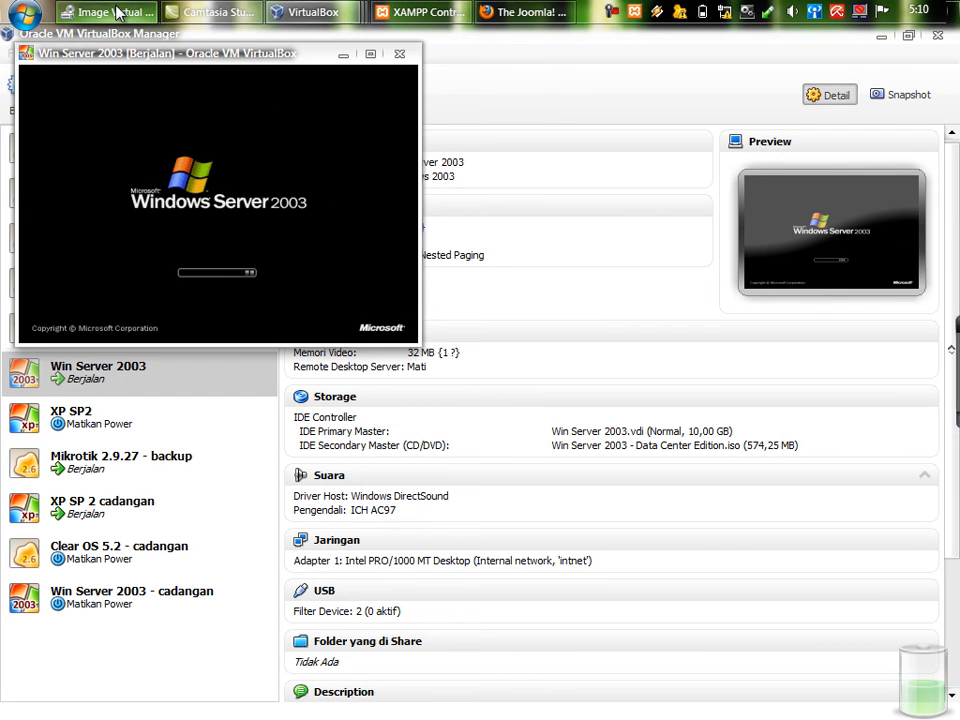
pyautogui.moveTo(315, 10)
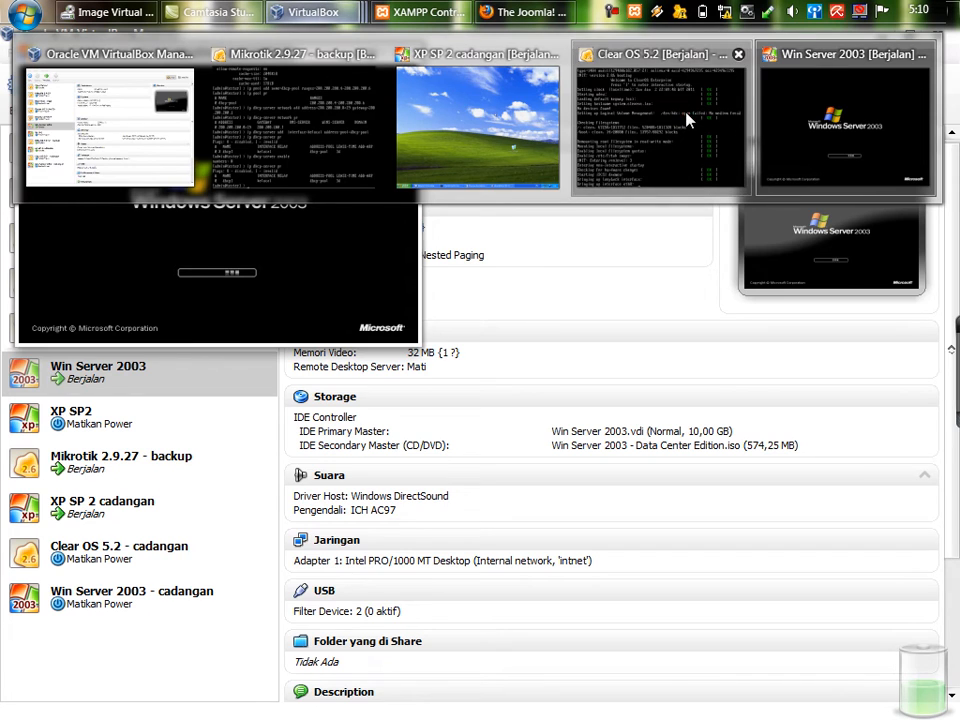
# Step: Bring the Clear OS window forward, reposition it, and switch it to fullscreen
pyautogui.click(687, 118)
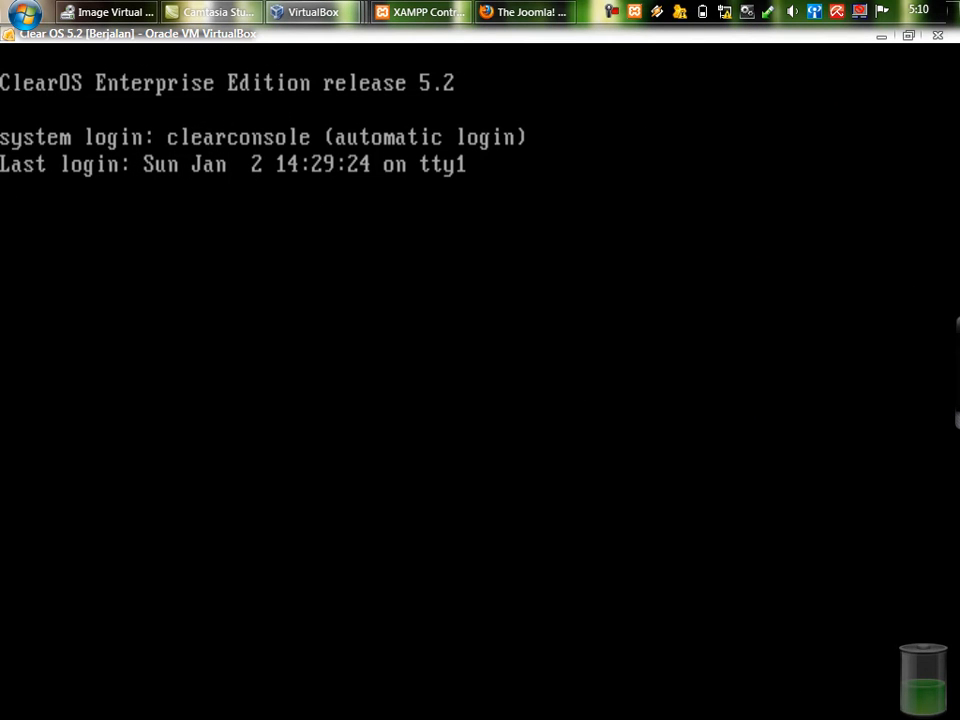
pyautogui.moveTo(56, 33); pyautogui.dragTo(178, 242)
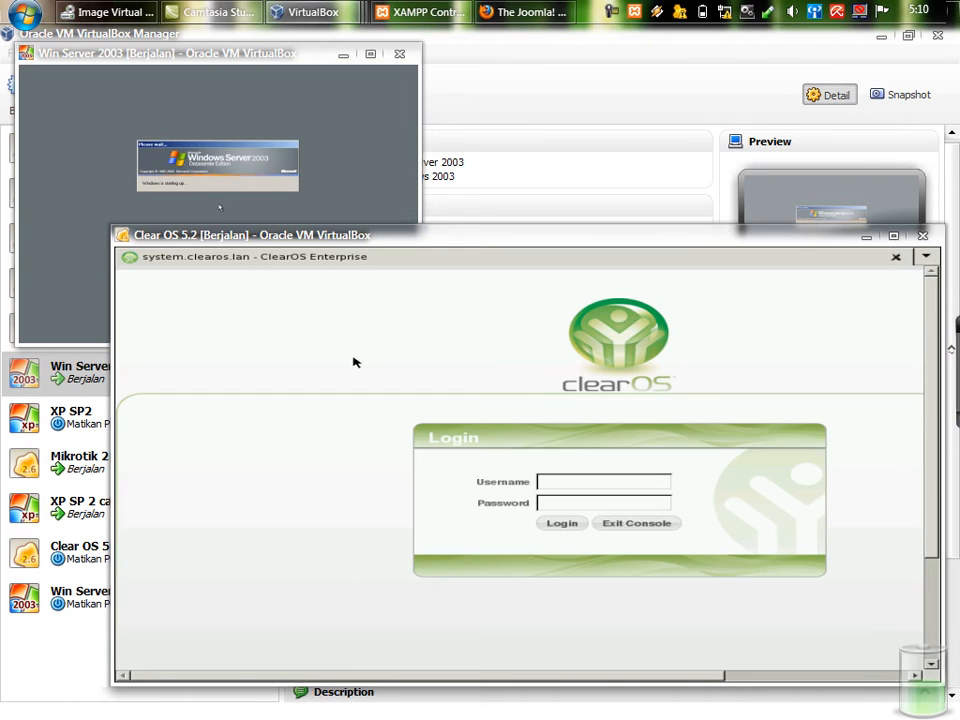
pyautogui.hotkey('ctrl', 'f')
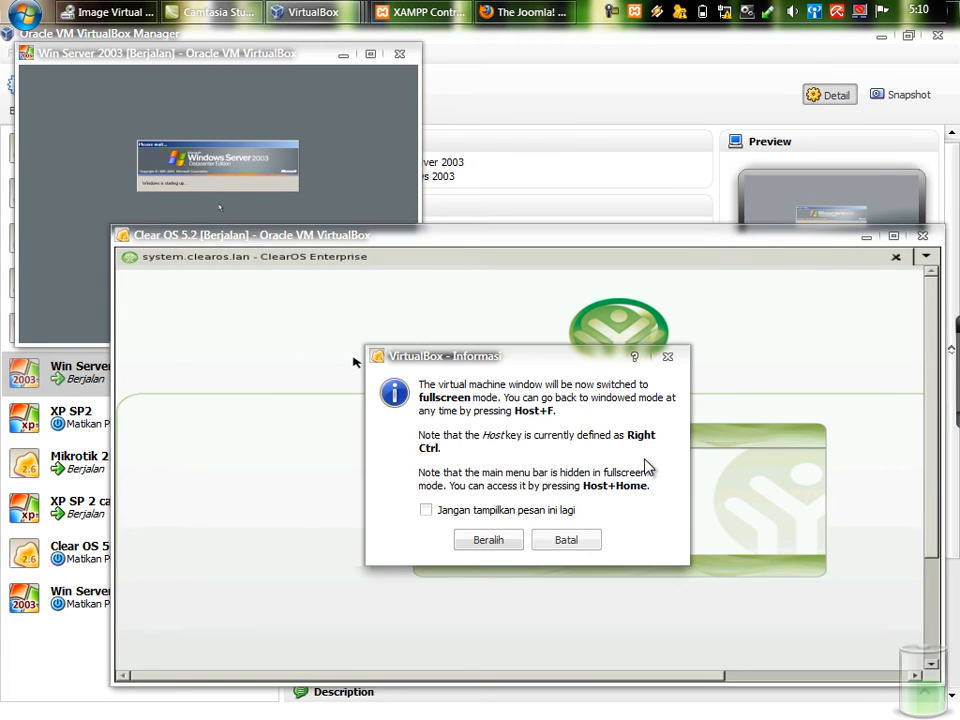
pyautogui.press('Return')
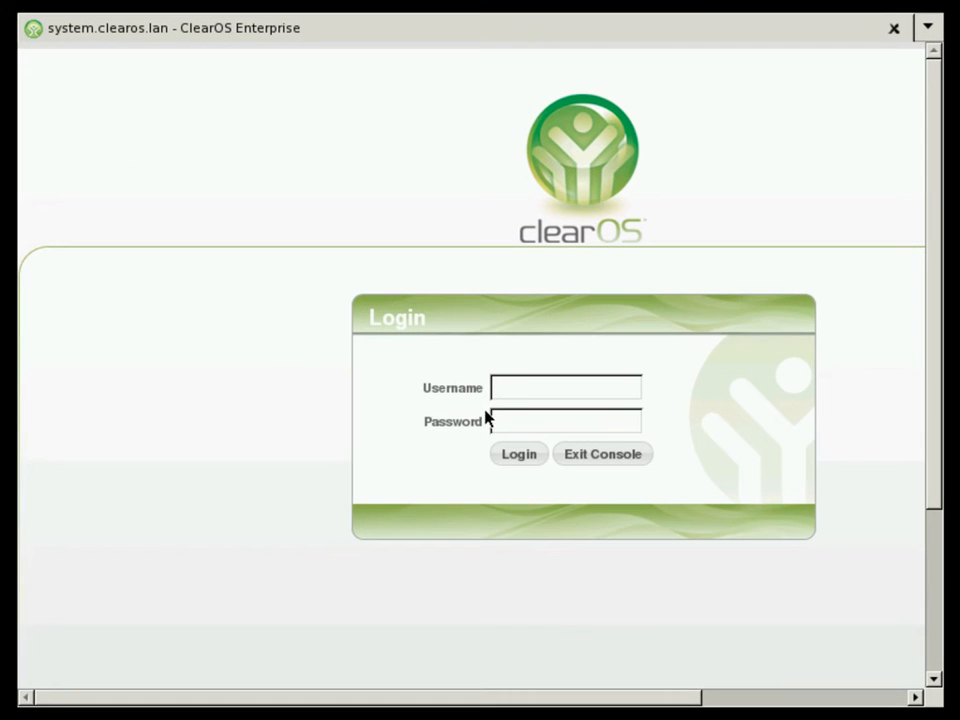
# Step: Log in to the ClearOS web console as root
pyautogui.click(523, 388)
pyautogui.write('root')
pyautogui.click(522, 455)
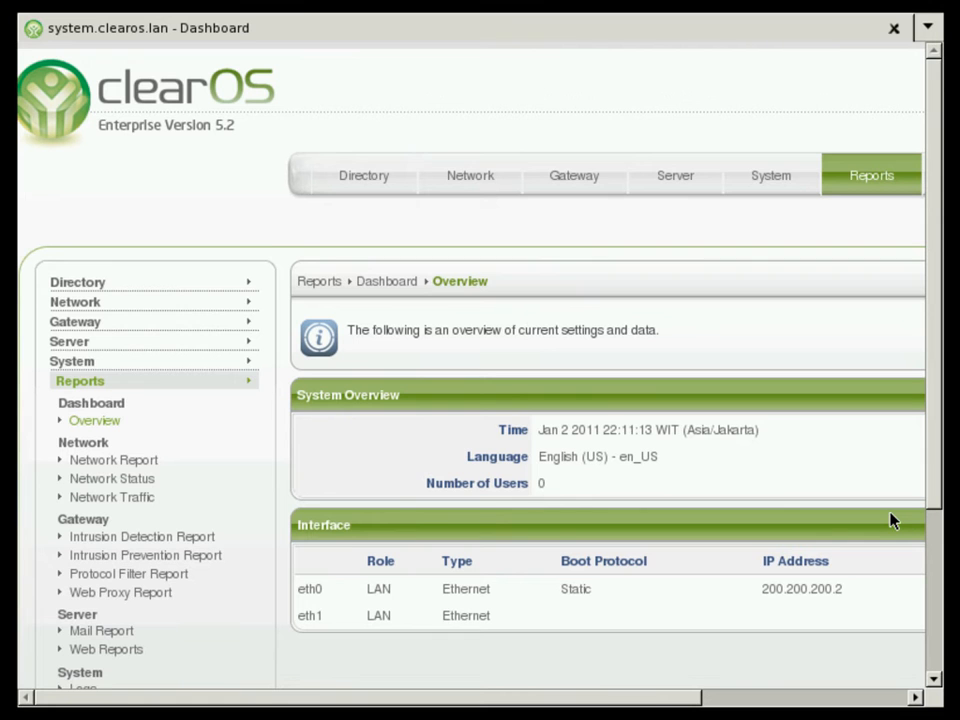
pyautogui.moveTo(647, 216)
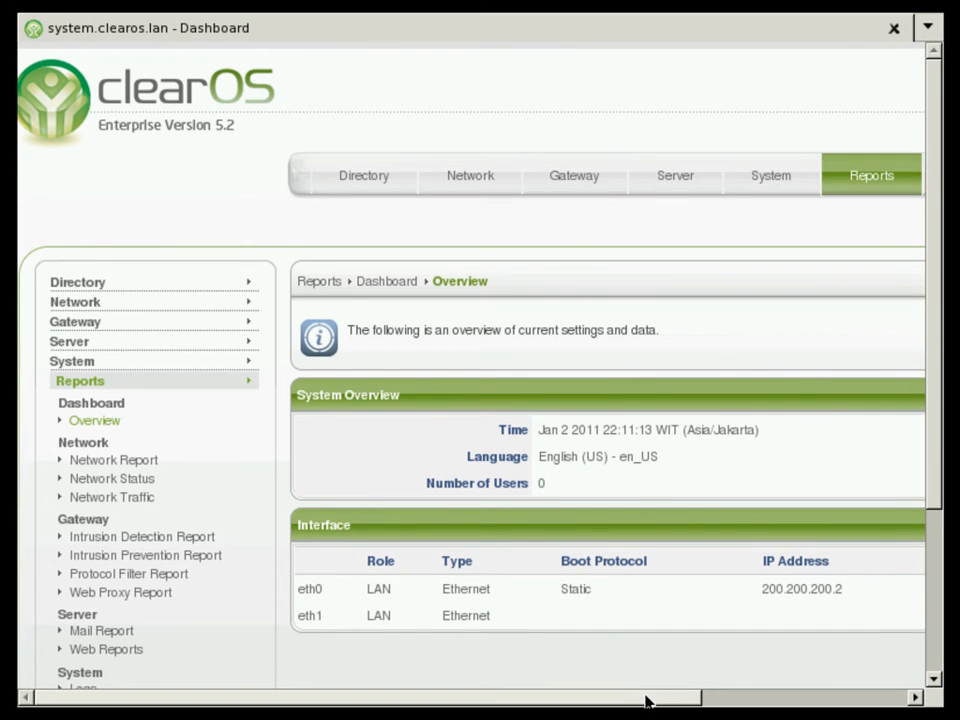
pyautogui.moveTo(647, 697); pyautogui.dragTo(851, 686)
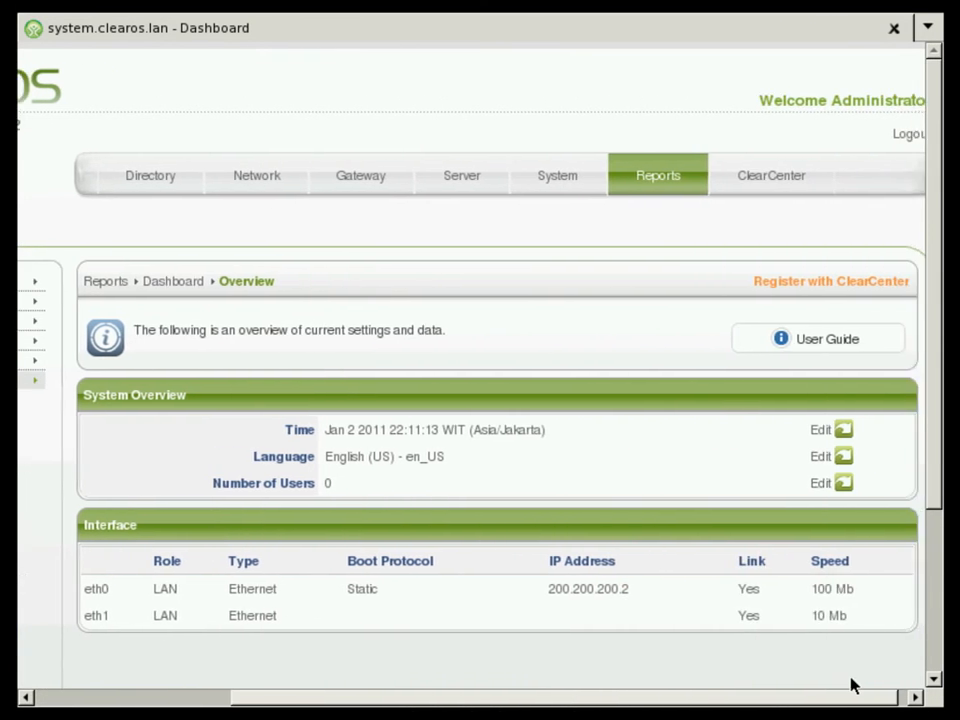
# Step: Highlight the Dashboard interface table, pointing out eth0's IP 200.200.200.2
pyautogui.moveTo(90, 593); pyautogui.dragTo(425, 615)
pyautogui.click(563, 586)
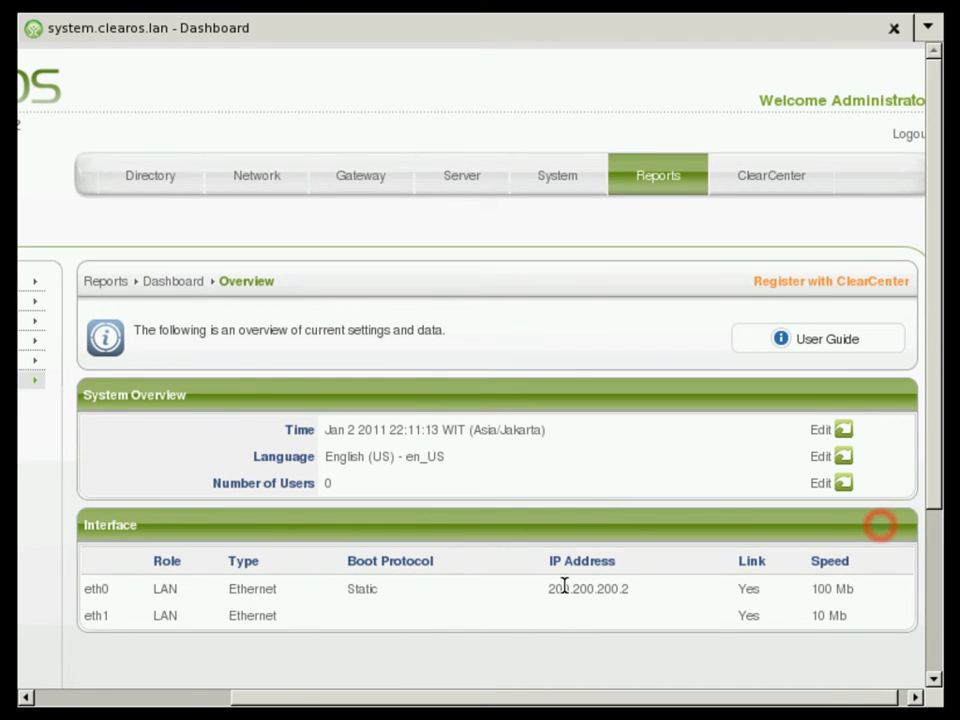
pyautogui.doubleClick(563, 588)
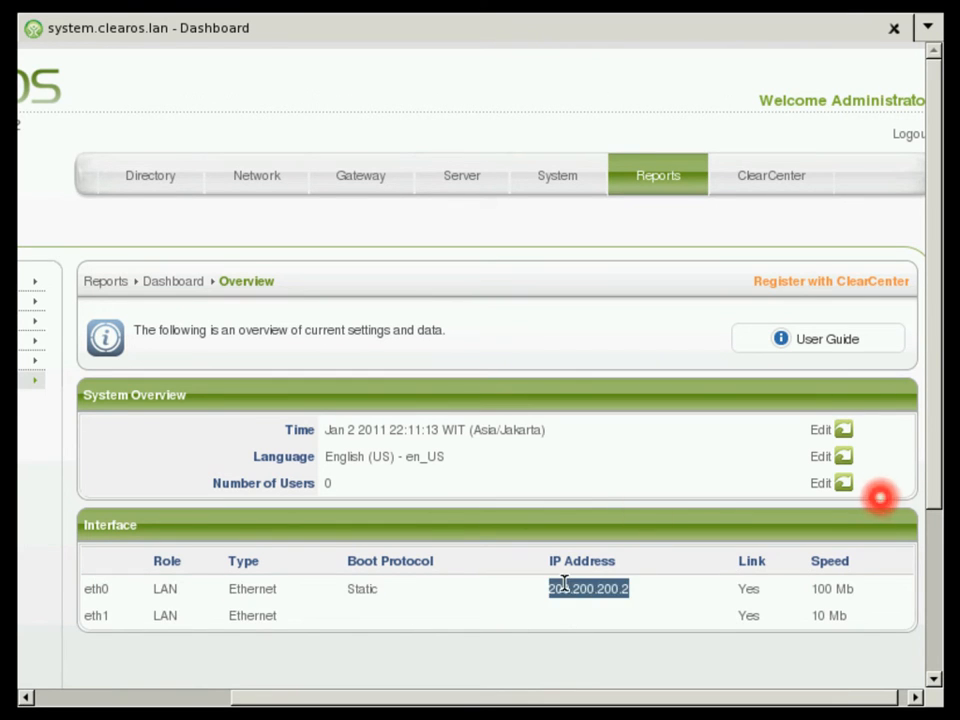
pyautogui.click(626, 591)
pyautogui.moveTo(545, 594); pyautogui.dragTo(692, 626)
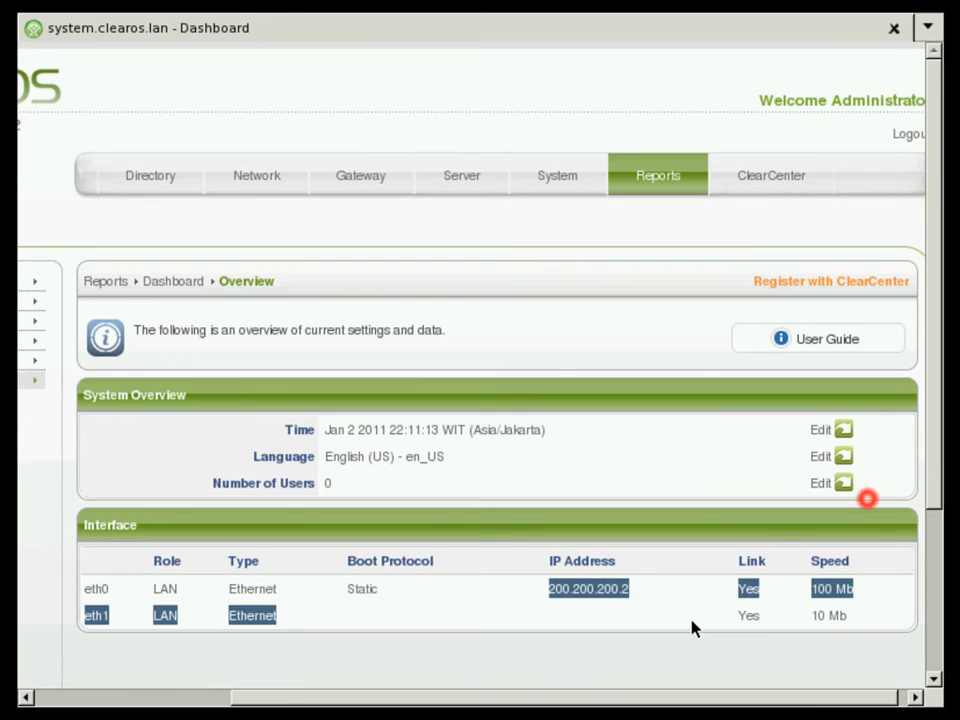
pyautogui.click(662, 606)
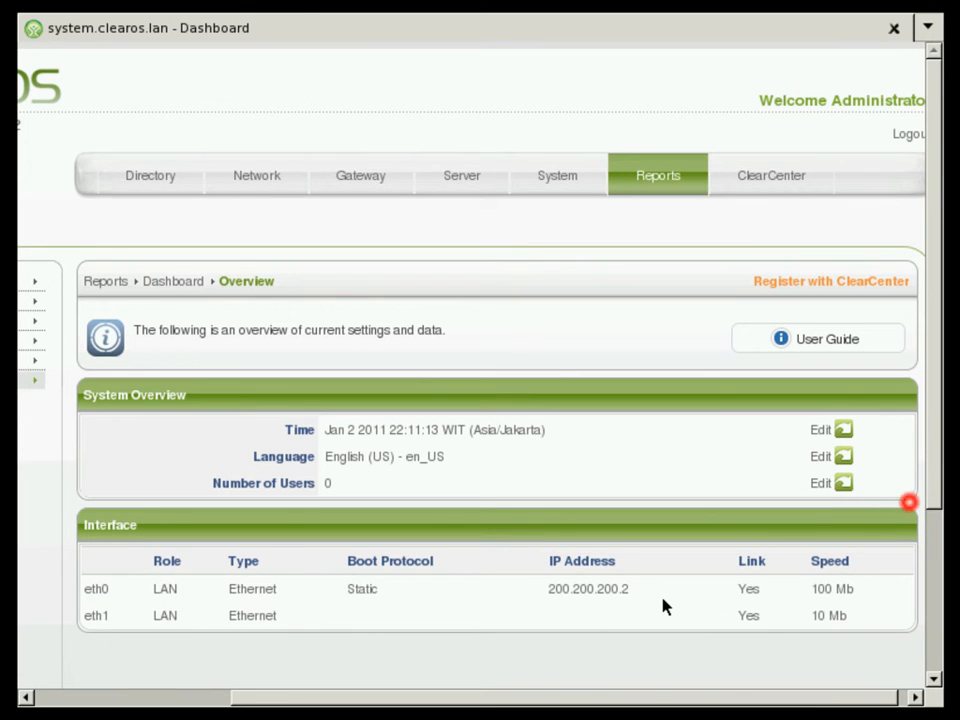
pyautogui.doubleClick(583, 588)
pyautogui.click(556, 590)
pyautogui.moveTo(253, 180)
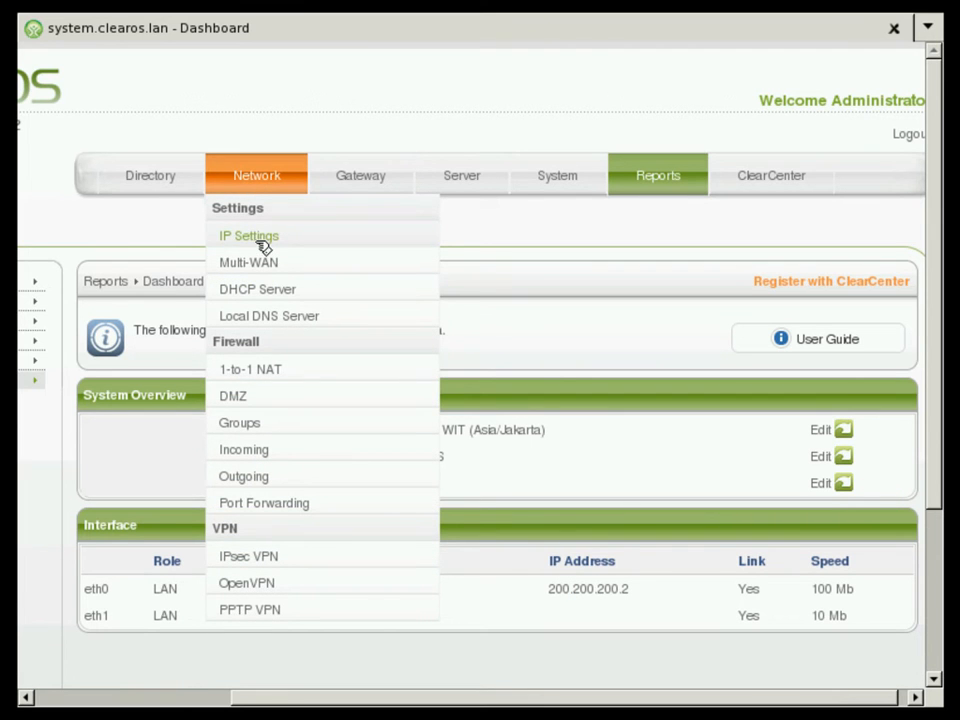
# Step: Inspect eth0's Role (LAN) and Type (Static) options in IP Settings, then cancel unchanged
pyautogui.click(259, 238)
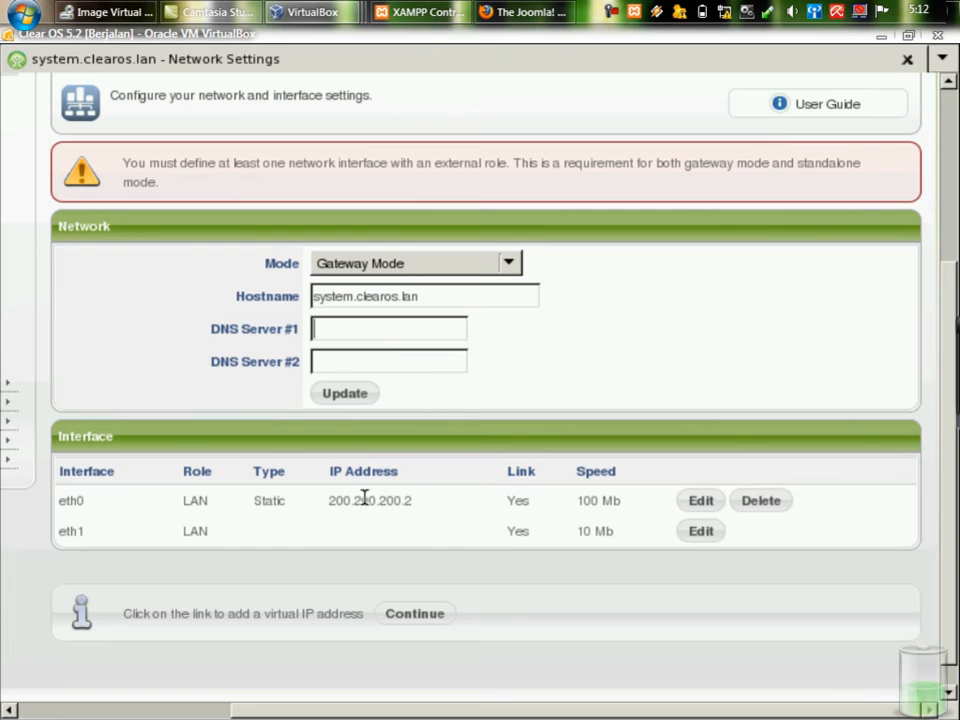
pyautogui.click(699, 505)
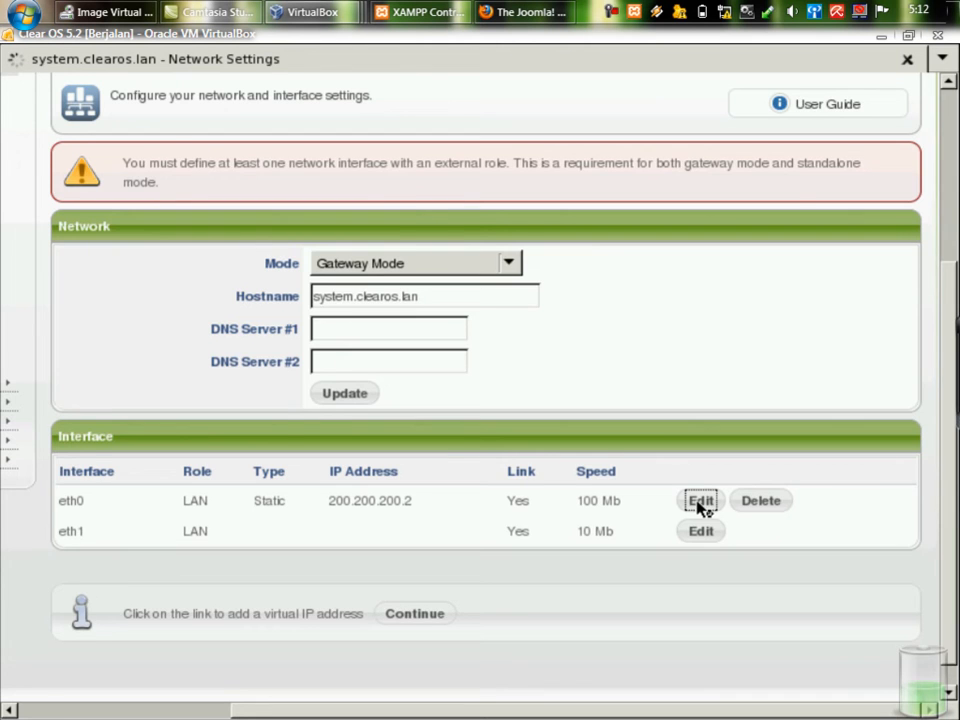
pyautogui.scroll(-3, 681, 439)
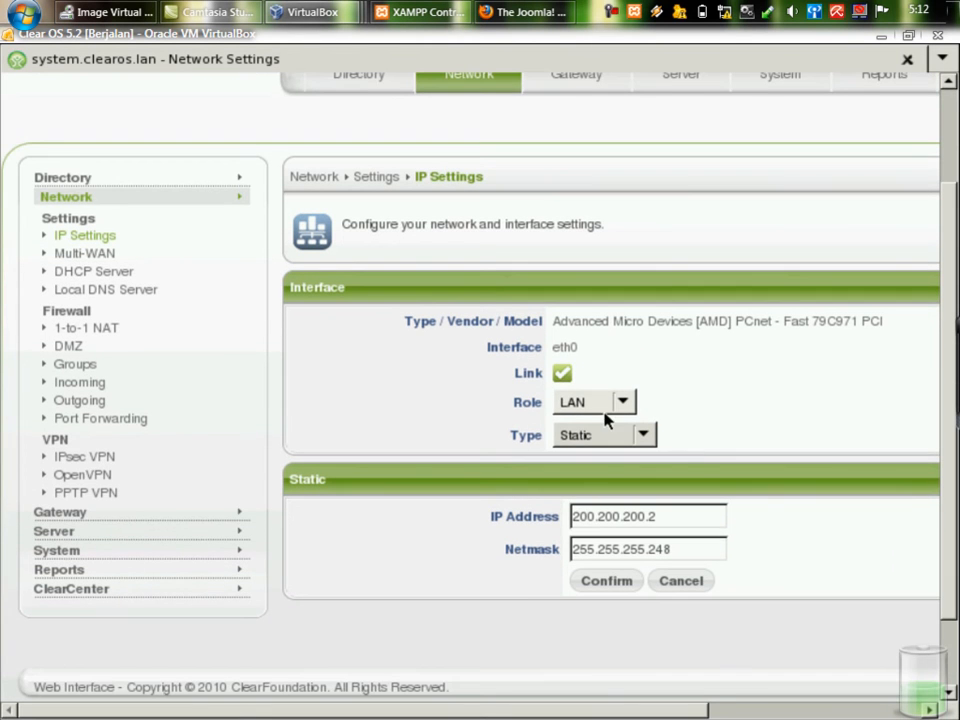
pyautogui.click(606, 418)
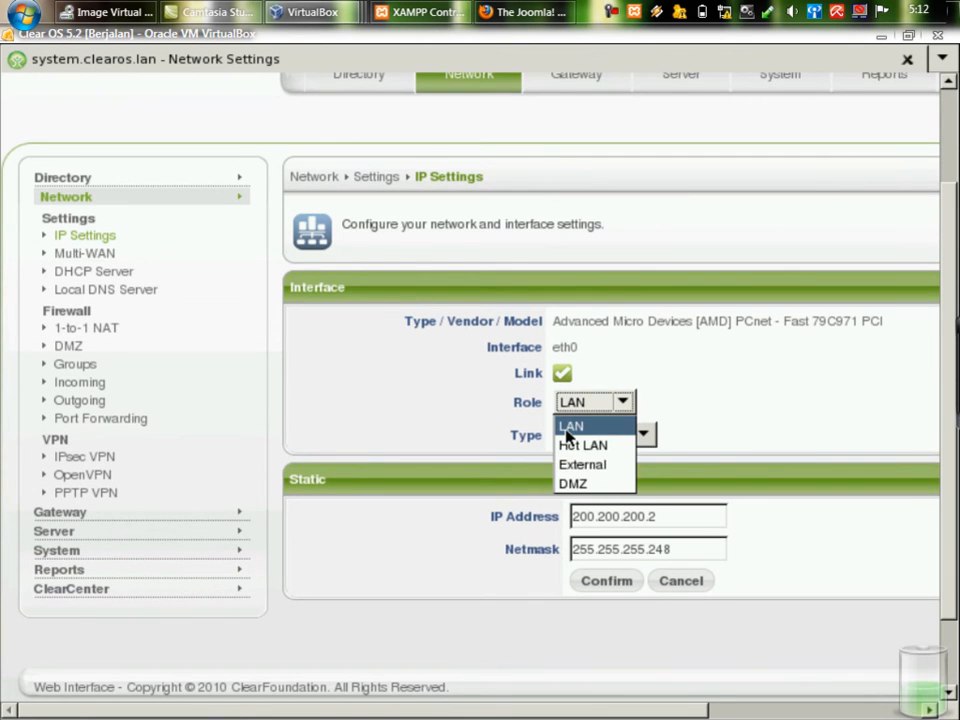
pyautogui.click(724, 424)
pyautogui.click(648, 436)
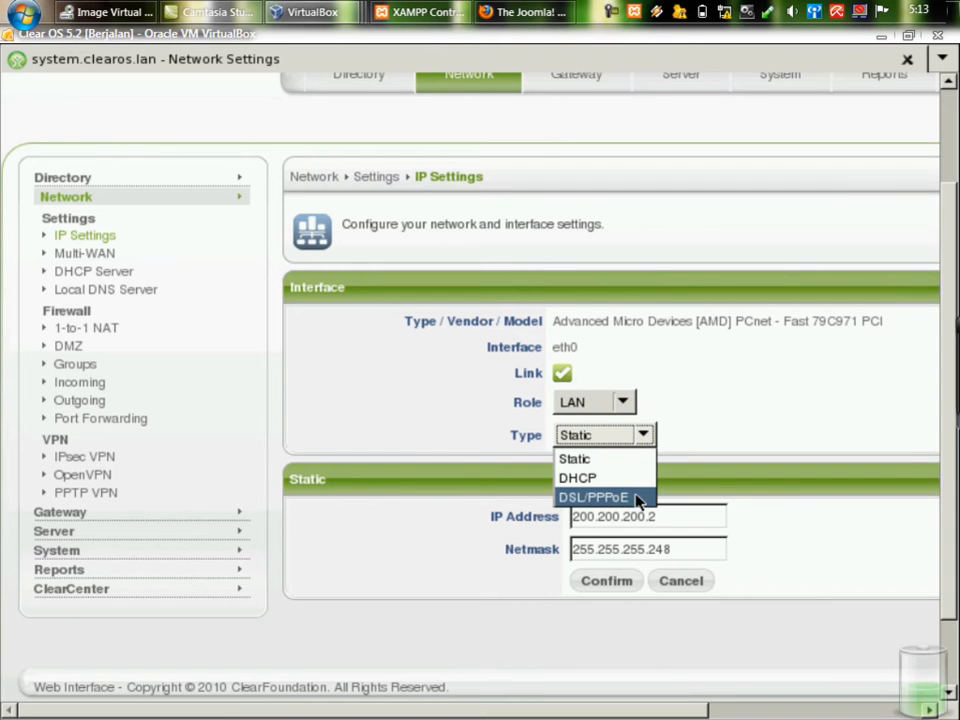
pyautogui.click(692, 479)
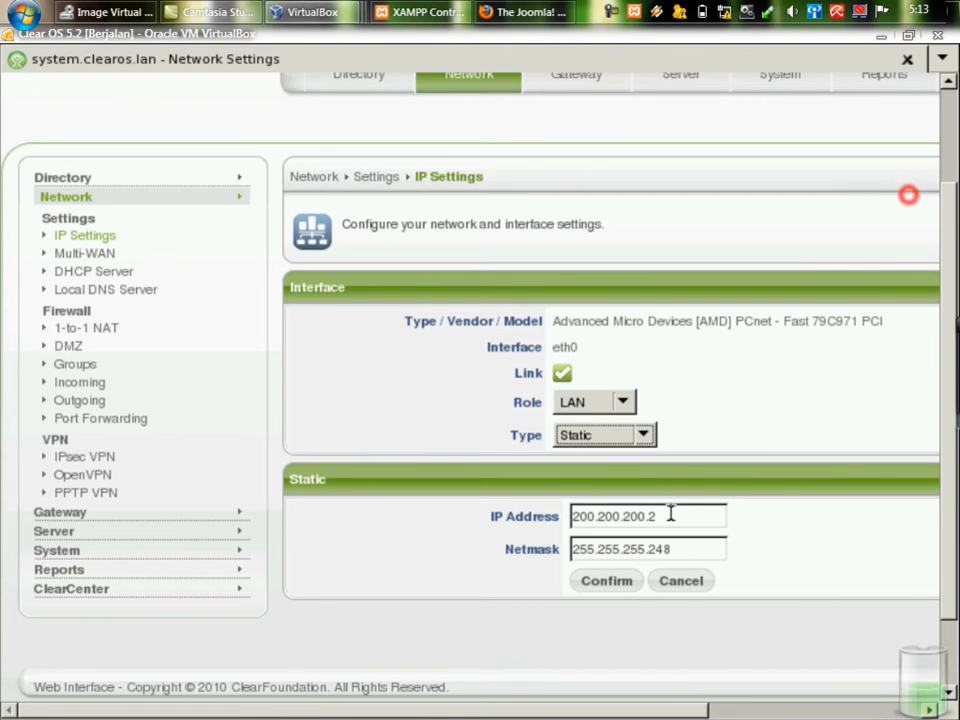
pyautogui.click(697, 576)
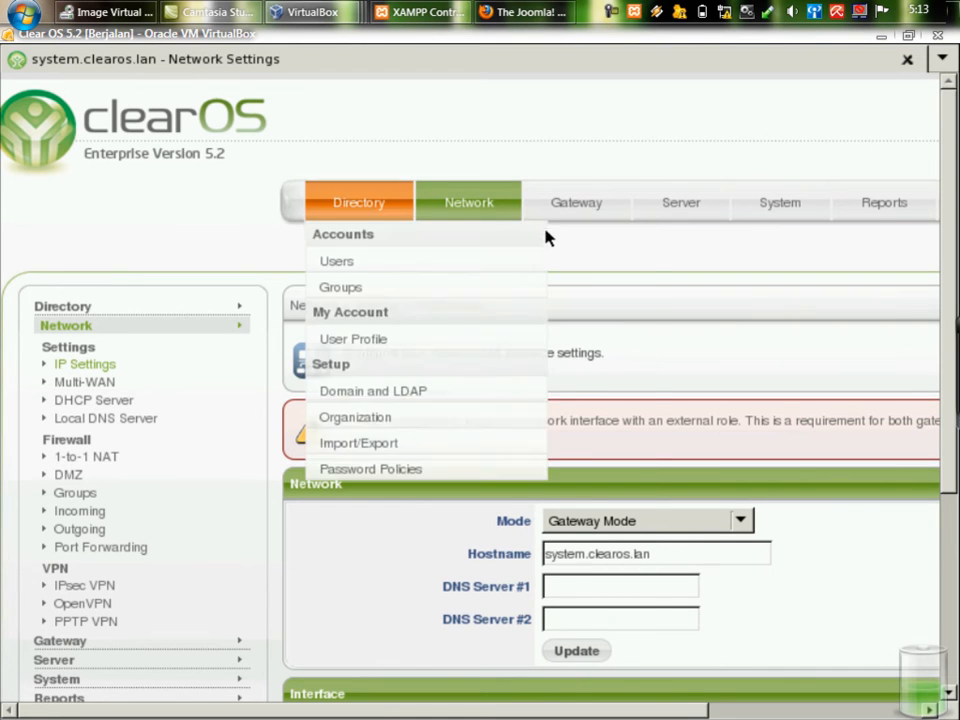
# Step: Open Network > Local DNS Server and scroll right to reveal the host table
pyautogui.moveTo(490, 205)
pyautogui.click(479, 344)
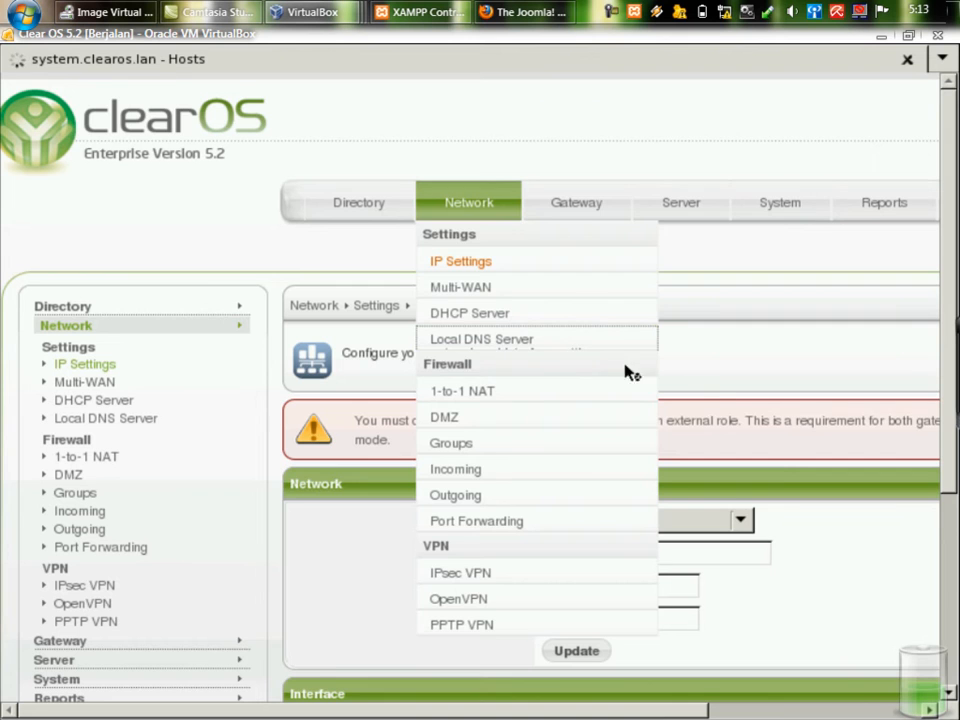
pyautogui.scroll(-1, 767, 400)
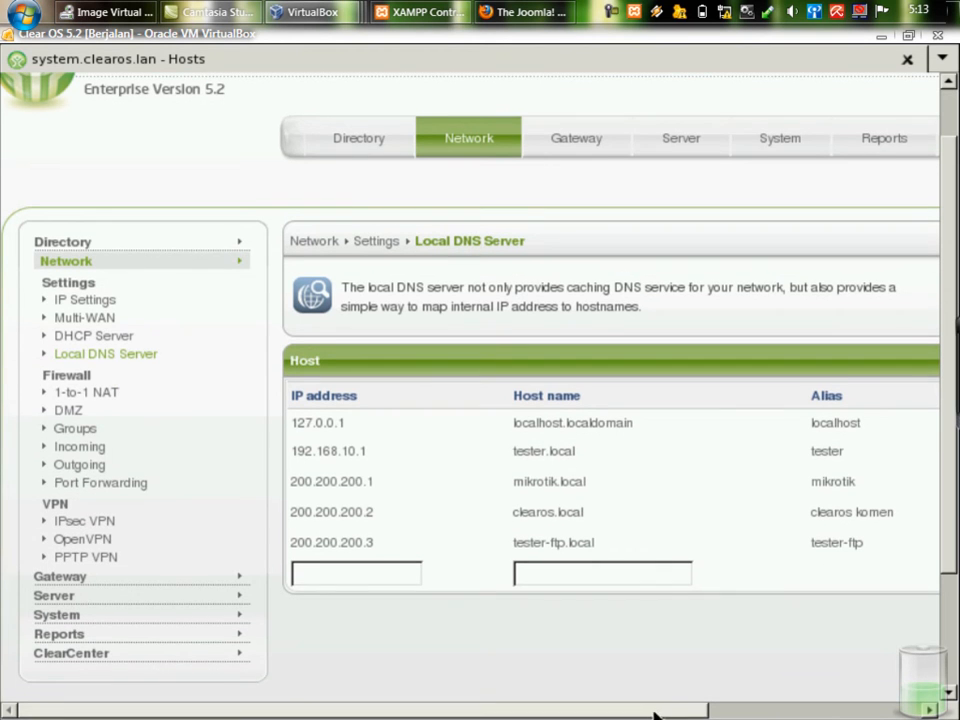
pyautogui.moveTo(655, 713); pyautogui.dragTo(840, 705)
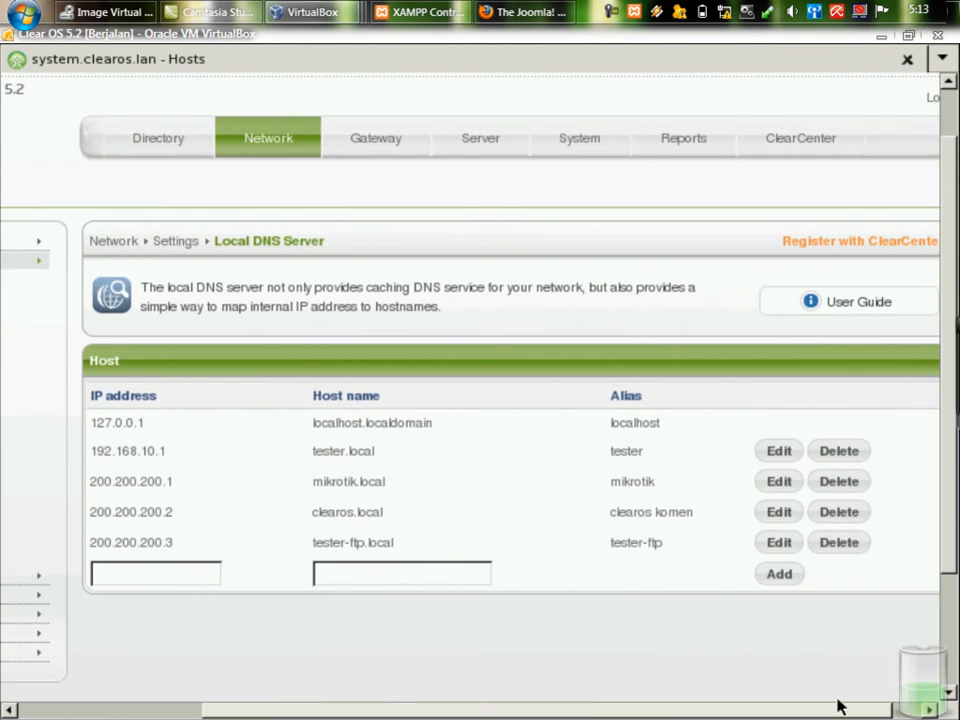
# Step: Review the mikrotik, tester.local (192.168.10.1) and clearos.local (200.200.200.2) entries, then focus the new-host IP field
pyautogui.moveTo(90, 481); pyautogui.dragTo(197, 481)
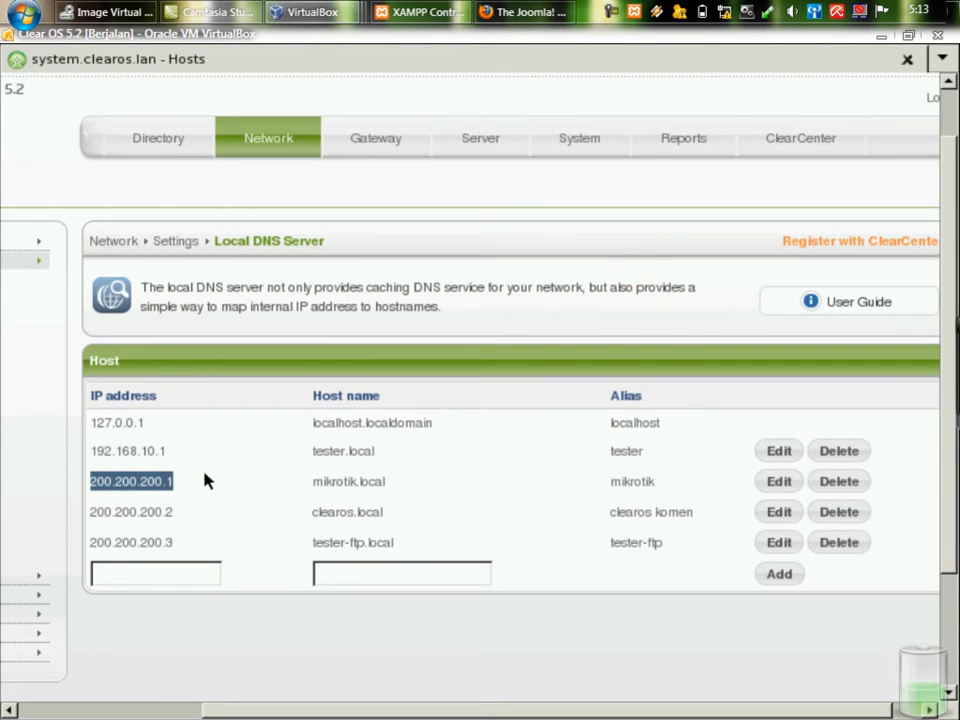
pyautogui.moveTo(323, 487); pyautogui.dragTo(418, 493)
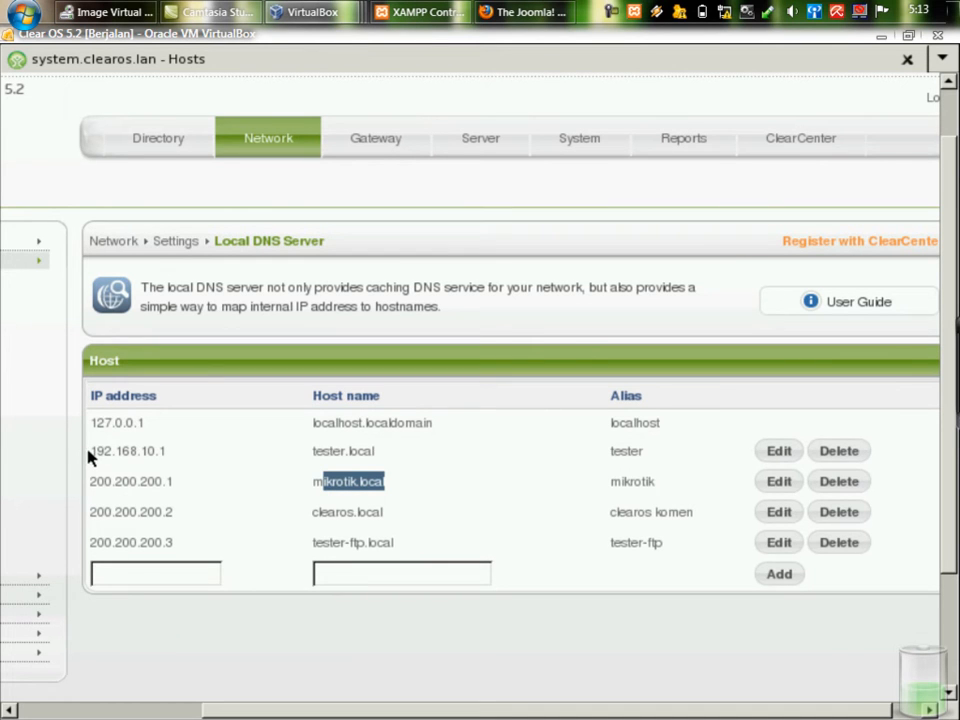
pyautogui.moveTo(92, 451); pyautogui.dragTo(171, 459)
pyautogui.moveTo(313, 451); pyautogui.dragTo(390, 454)
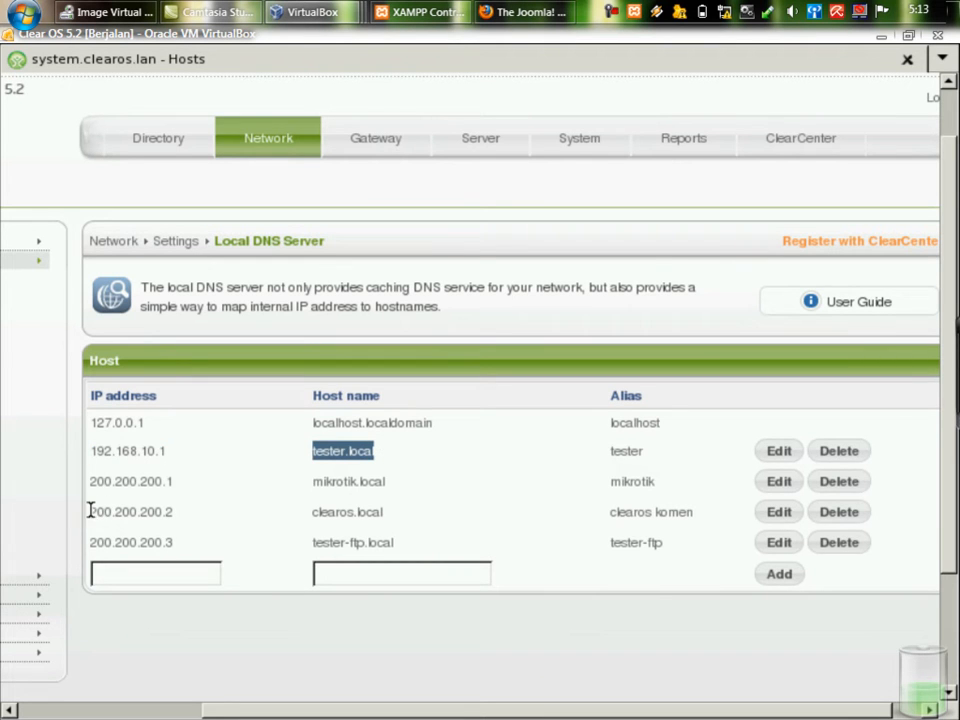
pyautogui.moveTo(90, 511); pyautogui.dragTo(172, 514)
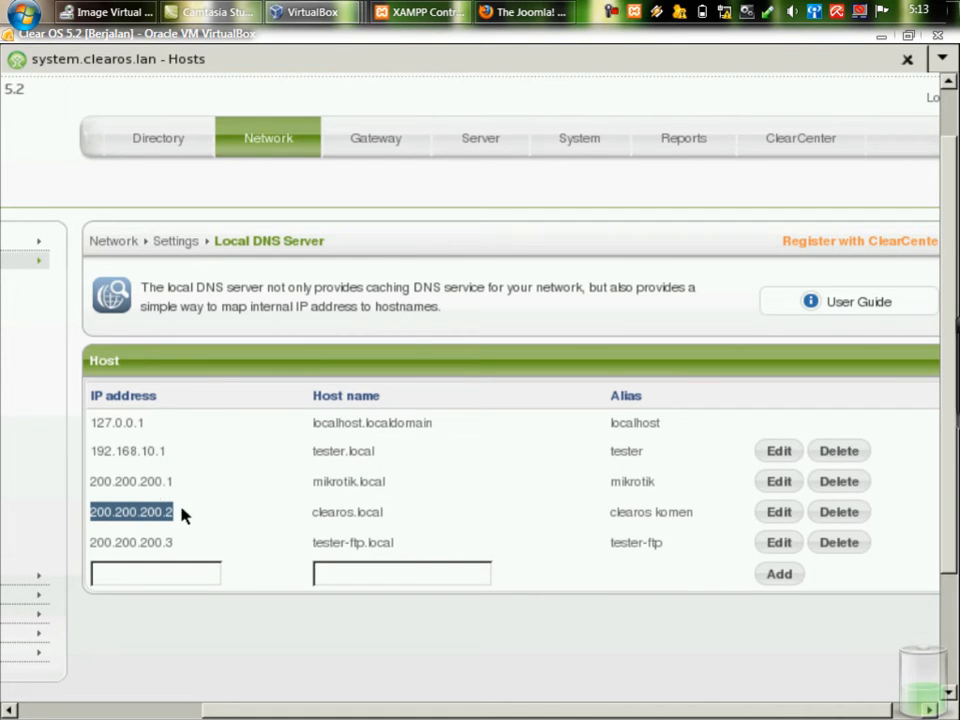
pyautogui.click(137, 508)
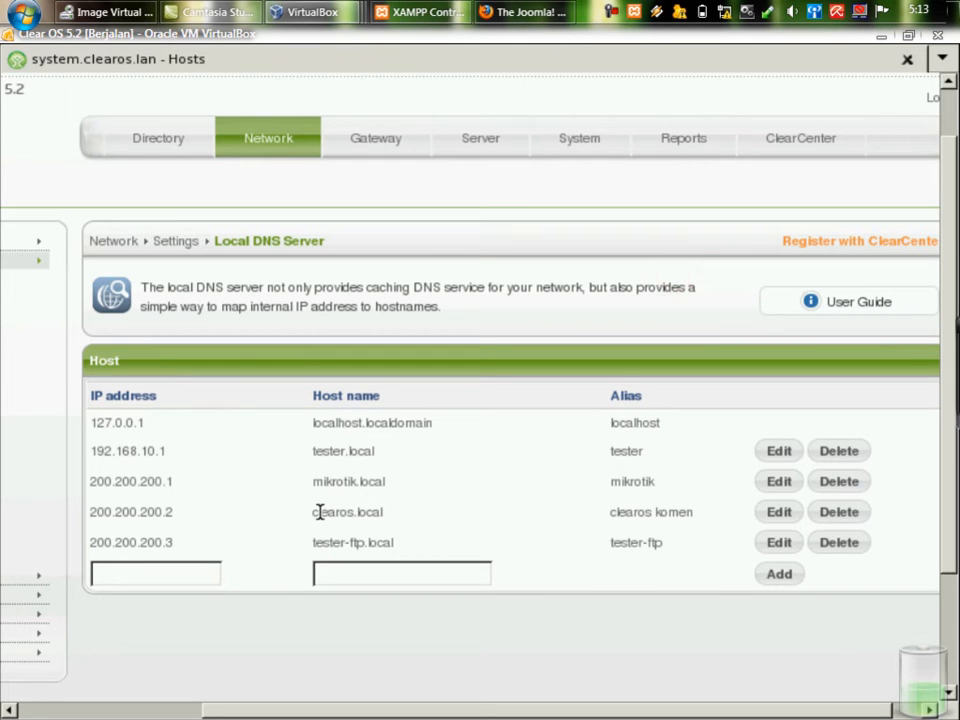
pyautogui.moveTo(315, 512); pyautogui.dragTo(448, 516)
pyautogui.click(165, 516)
pyautogui.click(188, 572)
# Step: Add a host entry with IP 190.160.1.100 and host name yahoo.com
pyautogui.click(151, 572)
pyautogui.write('190.160.1.100')
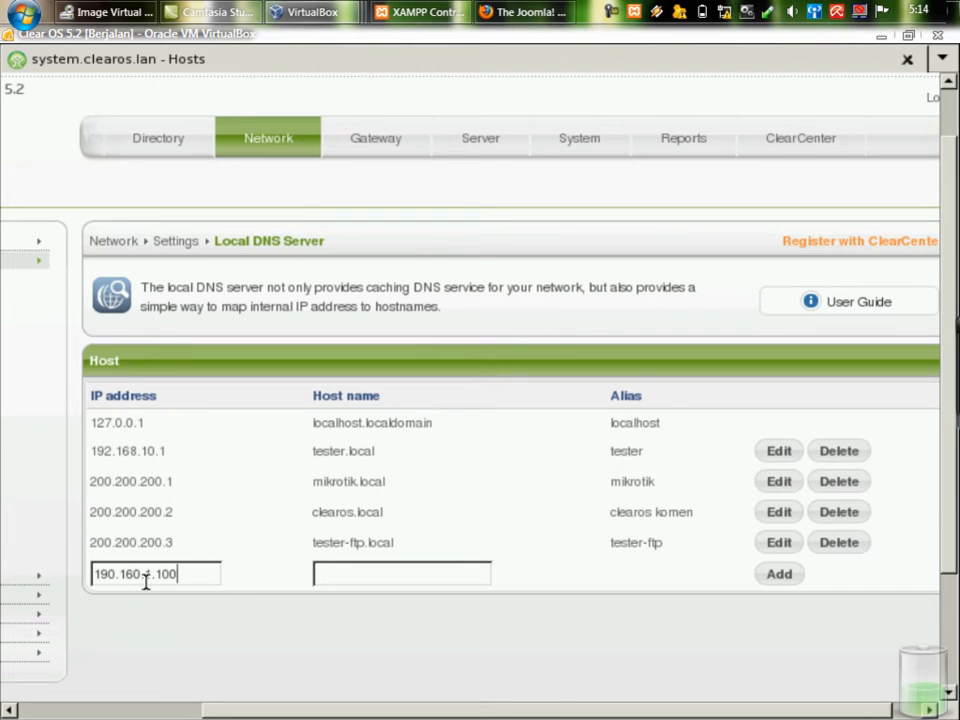
pyautogui.click(394, 573)
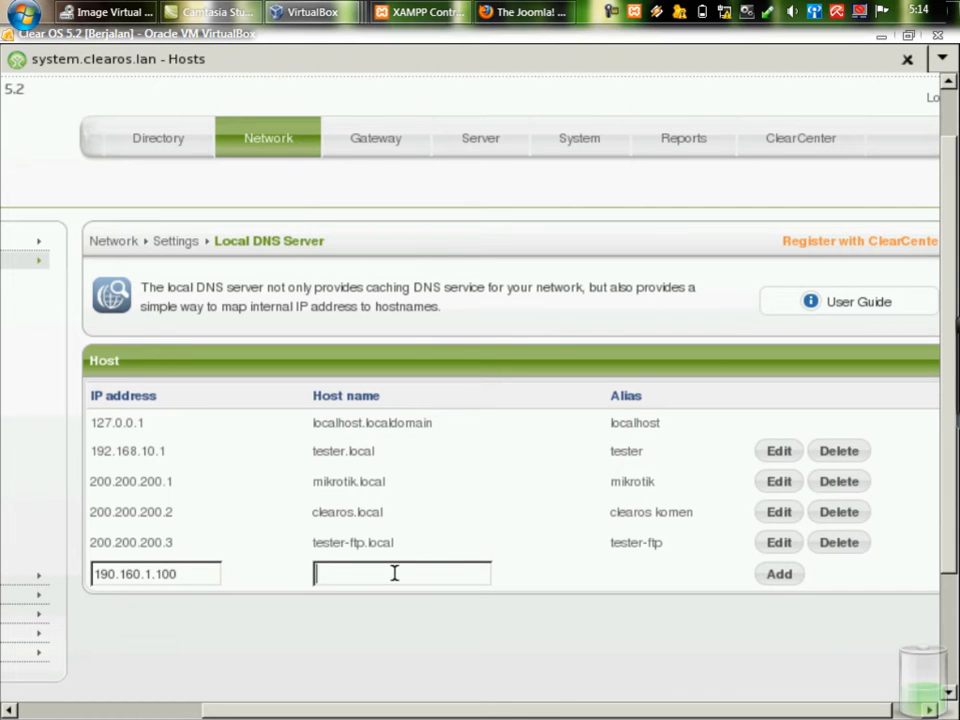
pyautogui.write('yahoo.com')
pyautogui.click(791, 574)
# Step: Check the yahoo.com host name fields on the edit form and go back to the host list
pyautogui.scroll(-3, 675, 593)
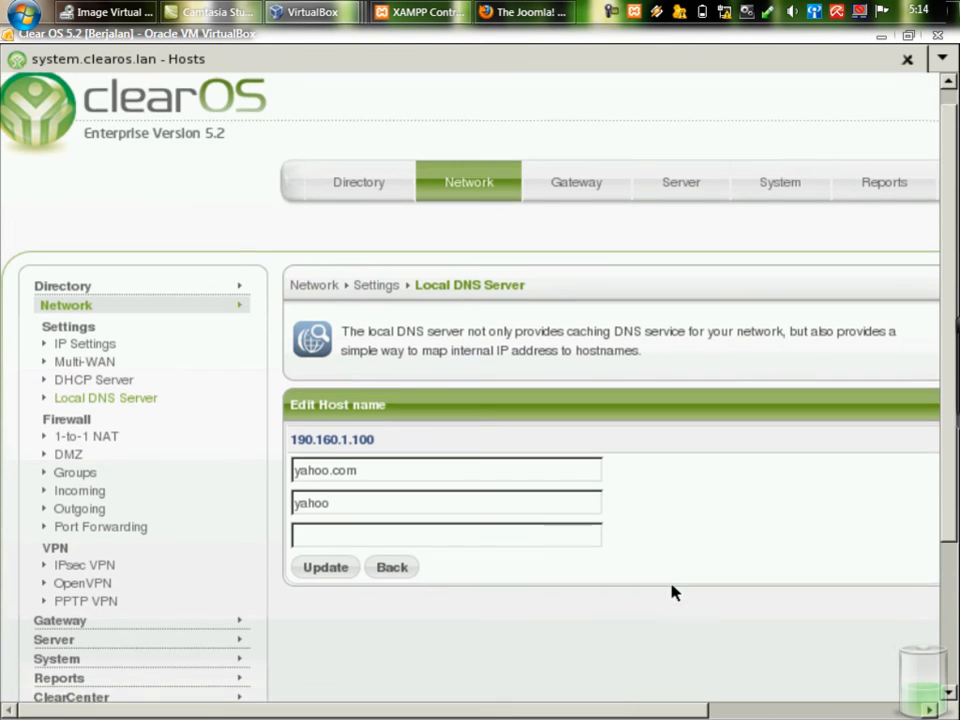
pyautogui.click(381, 493)
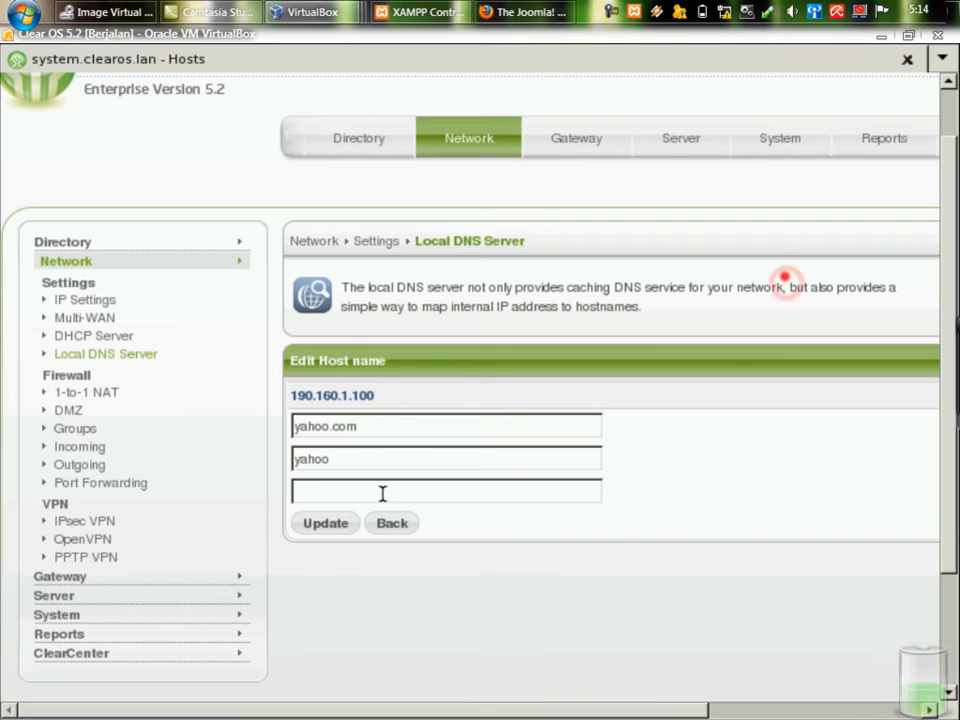
pyautogui.click(345, 495)
pyautogui.click(390, 432)
pyautogui.click(365, 492)
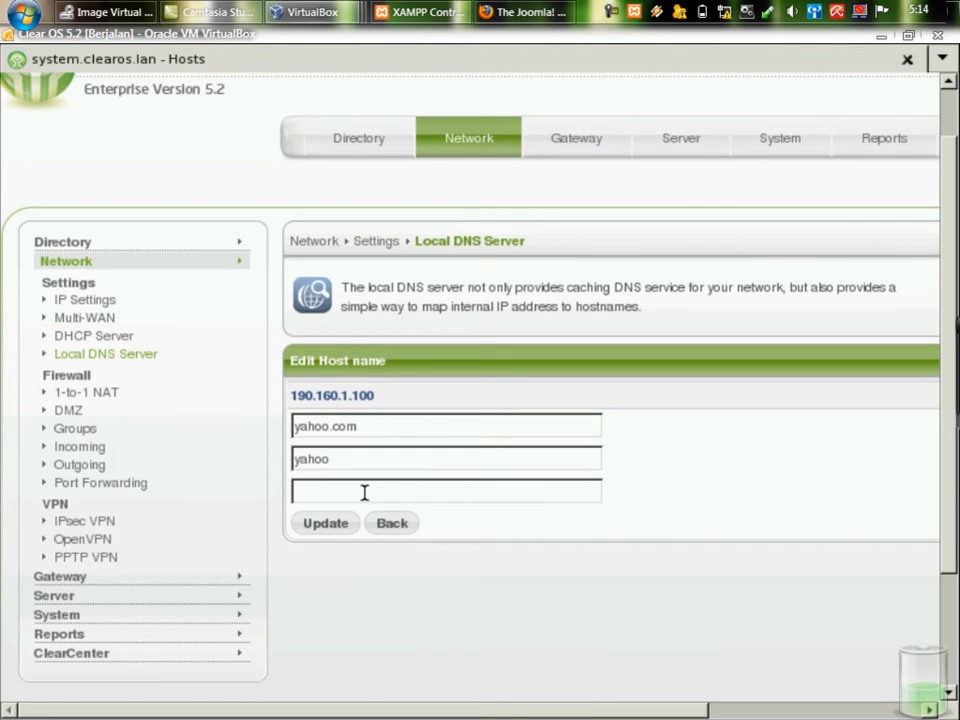
pyautogui.click(404, 525)
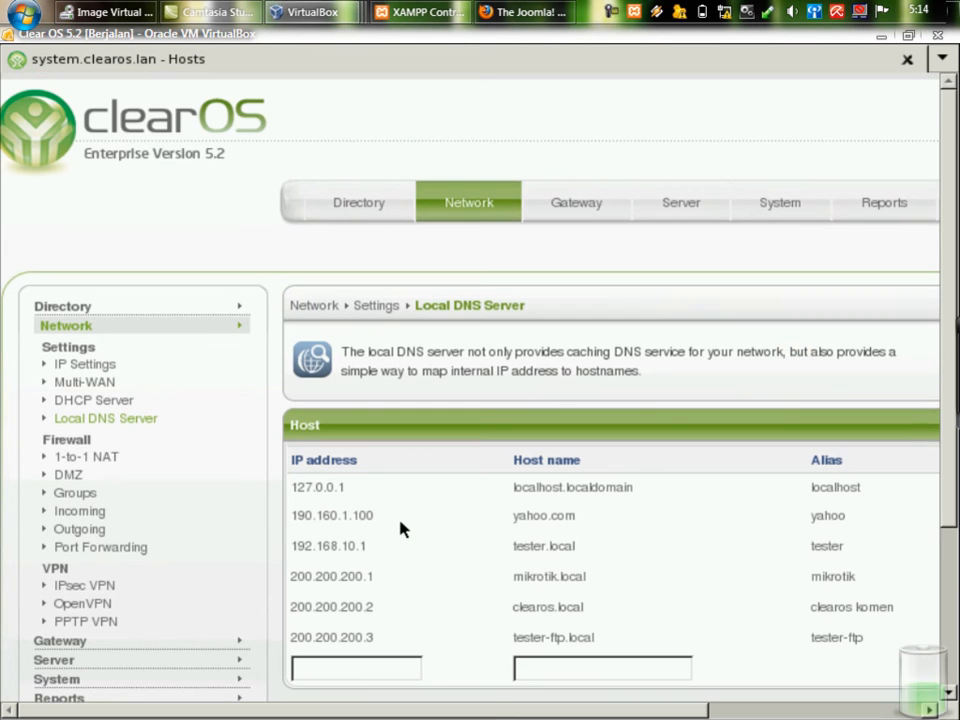
# Step: Confirm the list now shows 190.160.1.100 as yahoo.com
pyautogui.scroll(-3, 466, 535)
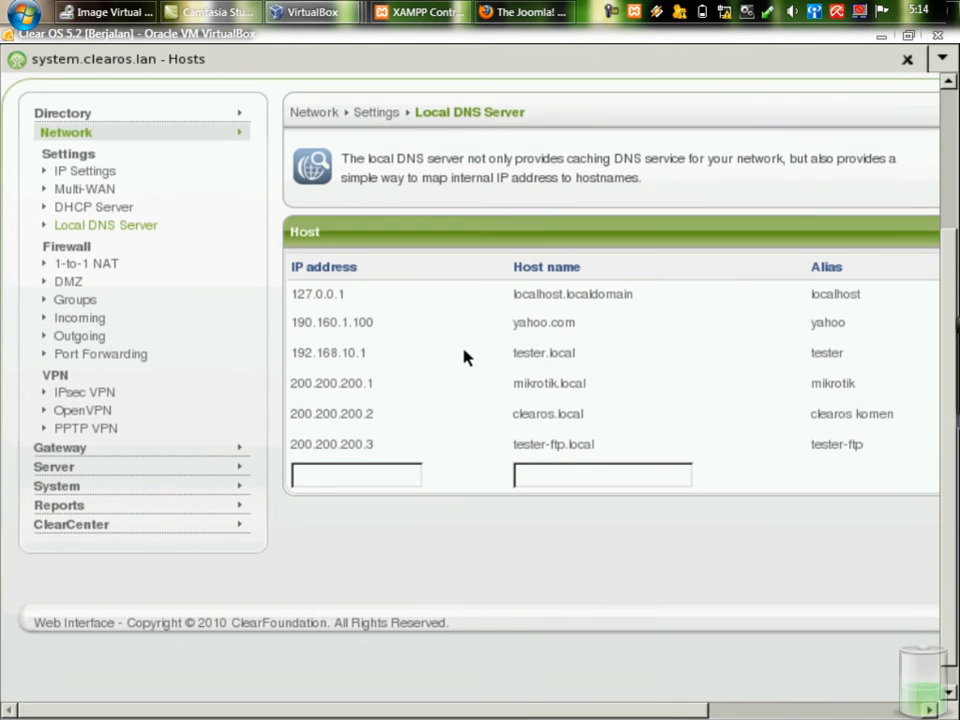
pyautogui.moveTo(306, 322); pyautogui.dragTo(378, 326)
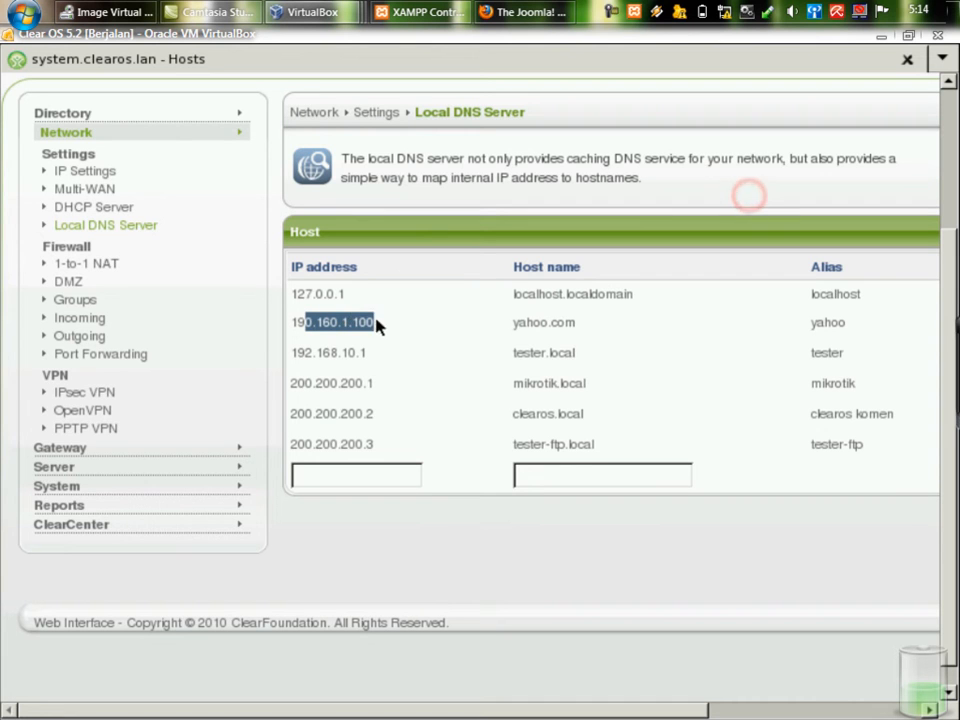
pyautogui.click(522, 325)
pyautogui.doubleClick(521, 325)
pyautogui.click(640, 326)
pyautogui.scroll(2, 659, 369)
pyautogui.scroll(1, 659, 369)
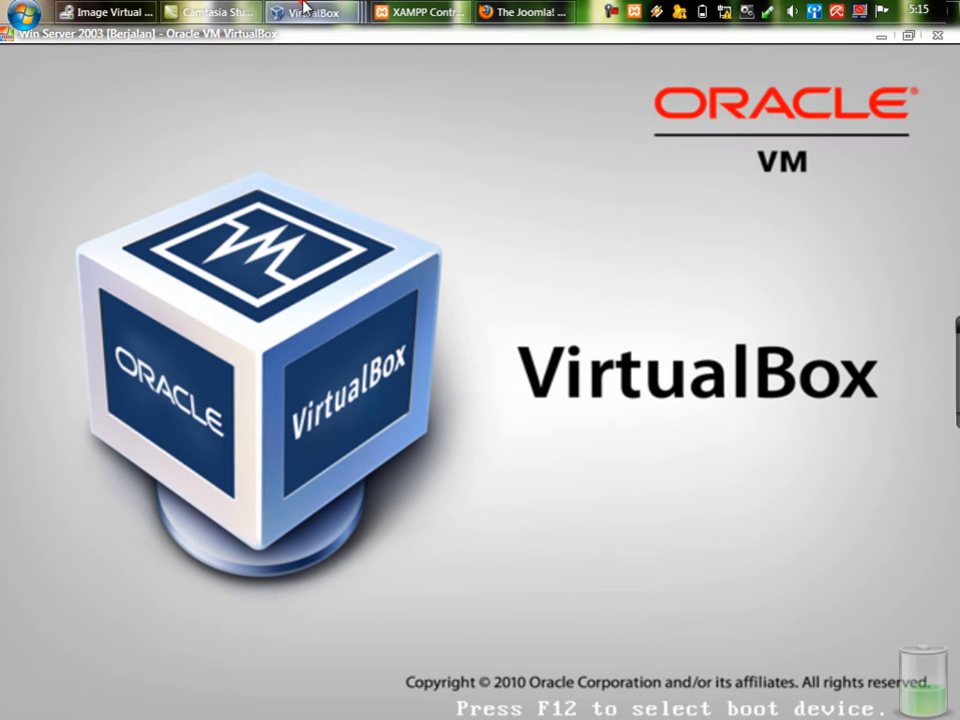
# Step: Bring the XP SP 2 cadangan VM forward, make it fullscreen, and refresh its desktop
pyautogui.moveTo(305, 12)
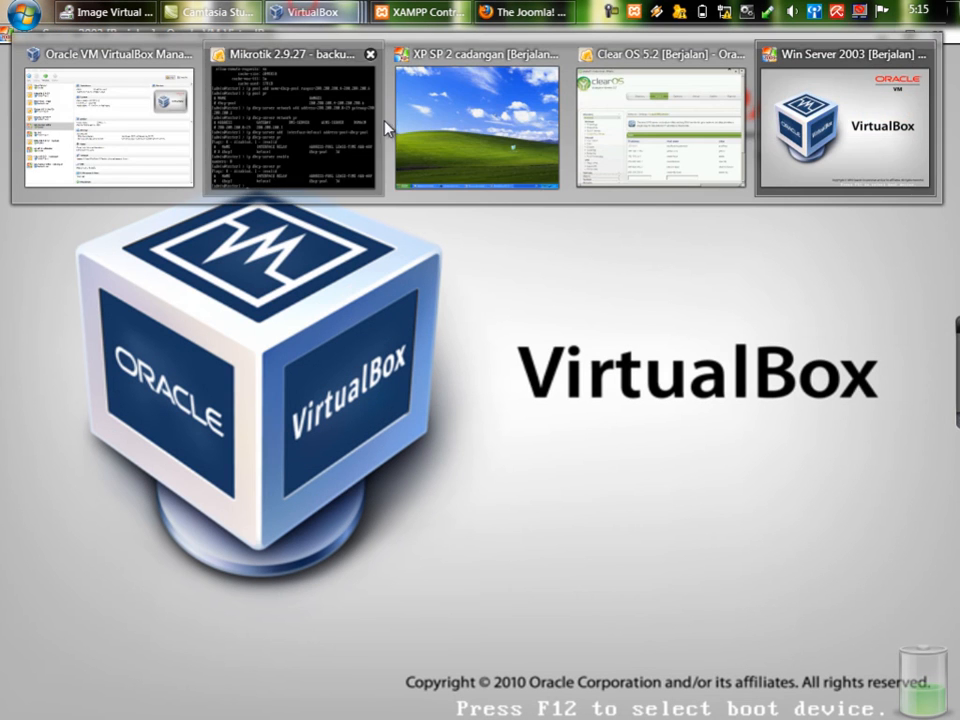
pyautogui.click(471, 115)
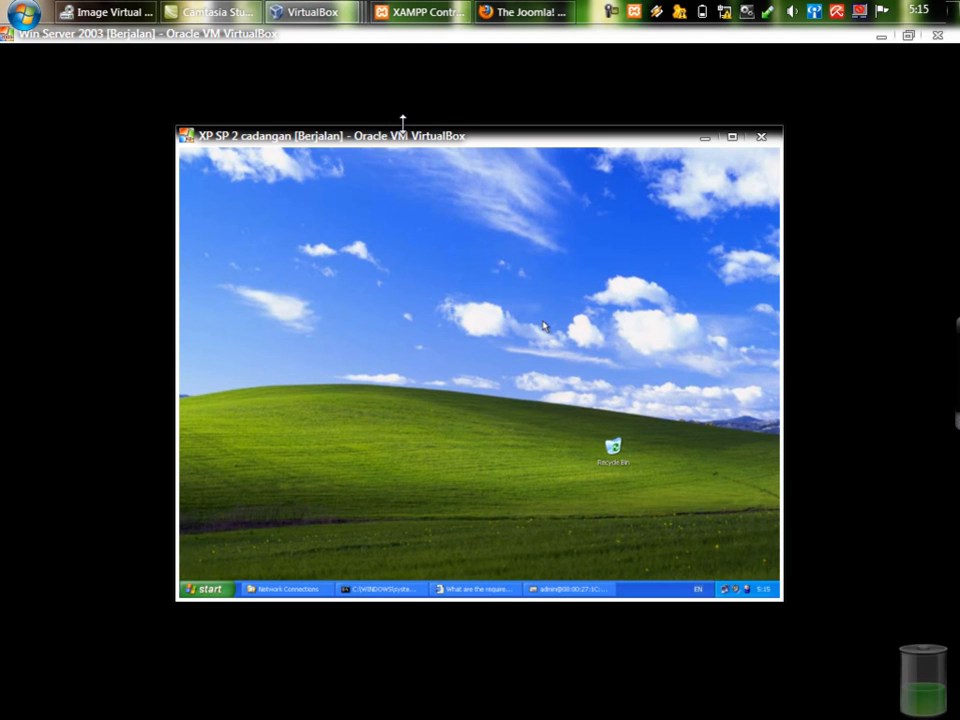
pyautogui.hotkey('ctrl', 'f')
pyautogui.press('Return')
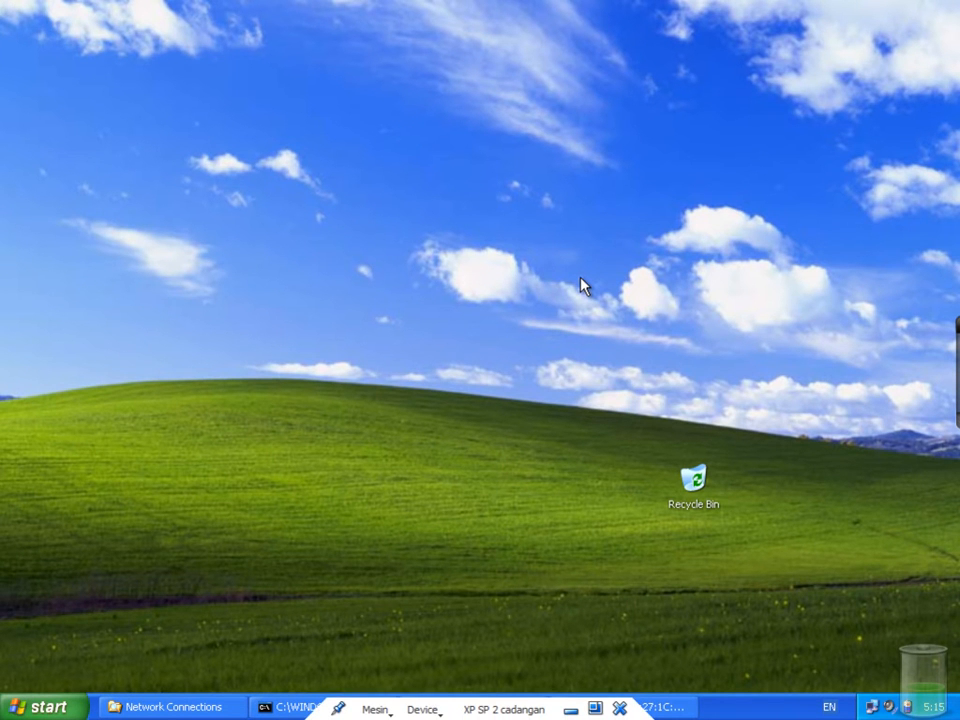
pyautogui.rightClick(580, 279)
pyautogui.click(602, 301)
pyautogui.rightClick(546, 287)
pyautogui.click(583, 318)
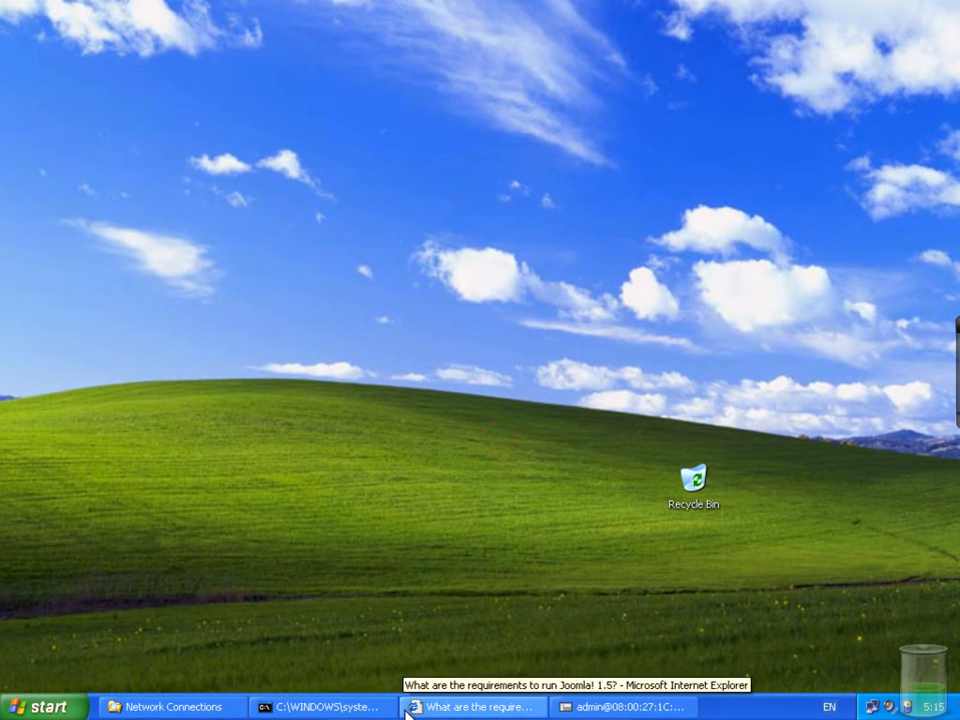
# Step: Load tester.local in Internet Explorer and check its Joomla frontpage appears
pyautogui.click(514, 708)
pyautogui.click(300, 95)
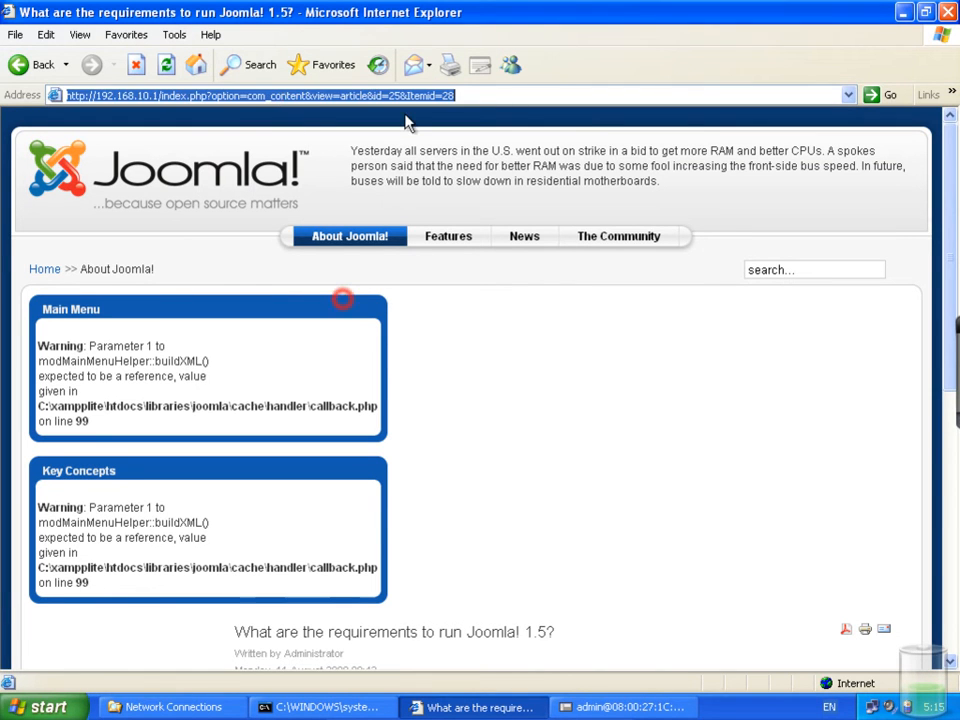
pyautogui.write('tester.local')
pyautogui.press('Return')
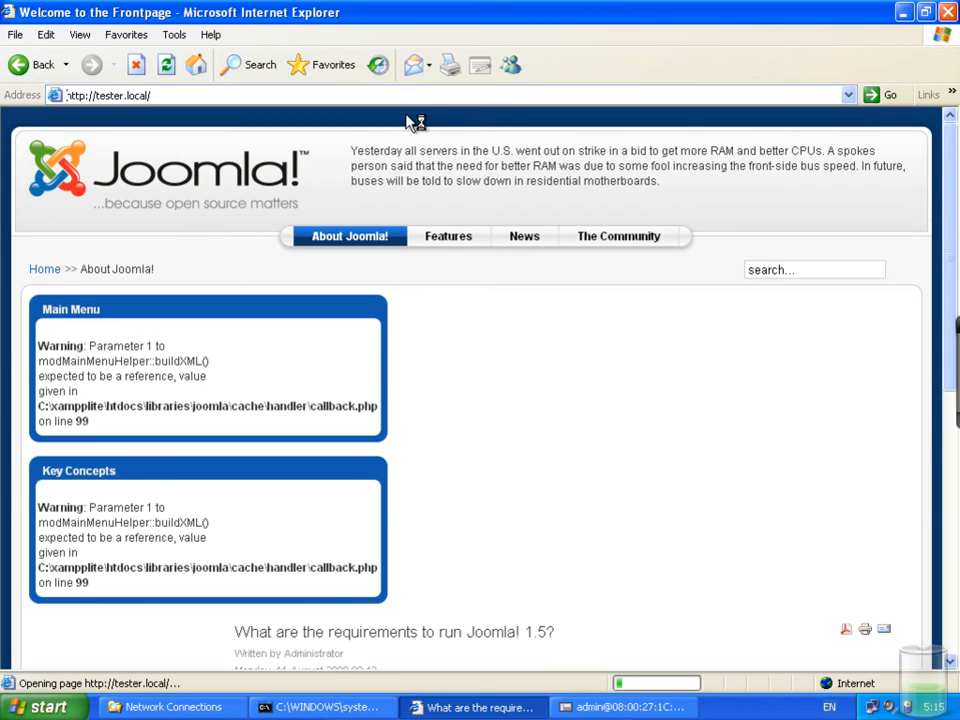
pyautogui.scroll(-3, 497, 507)
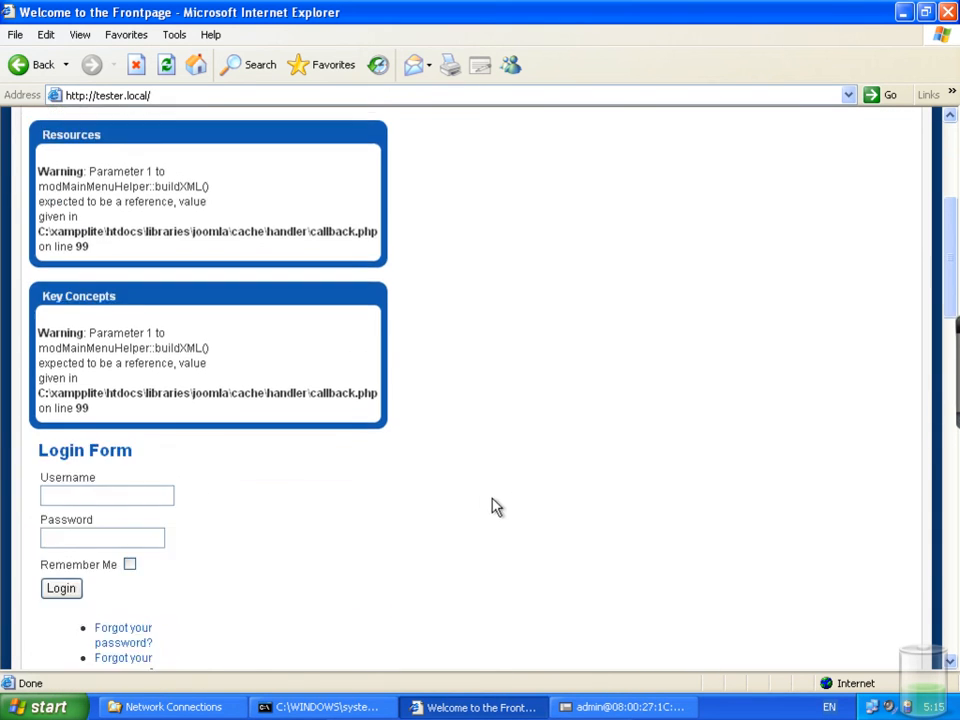
pyautogui.scroll(3, 497, 507)
# Step: Run ping tester.local in the command prompt and maximize the console to read the replies
pyautogui.click(365, 707)
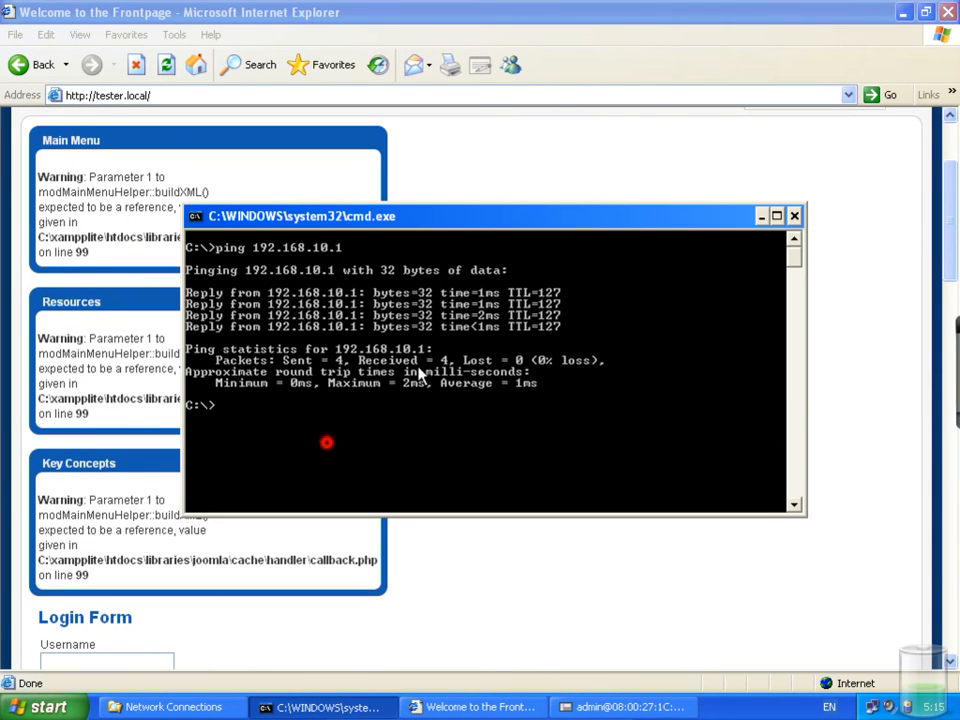
pyautogui.write('ping tester.local')
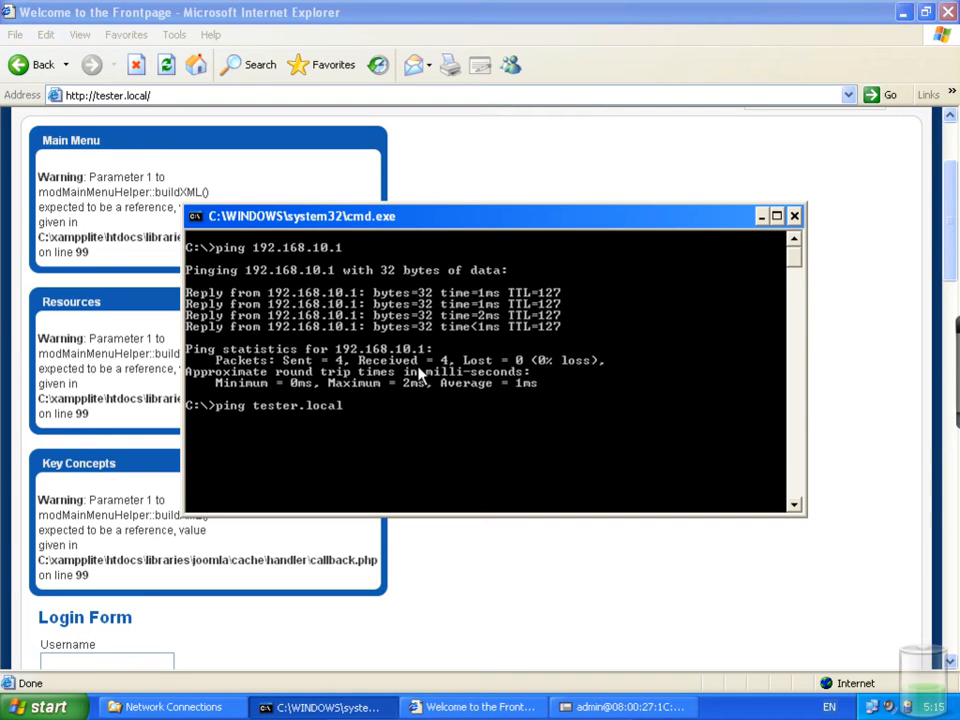
pyautogui.press('Return')
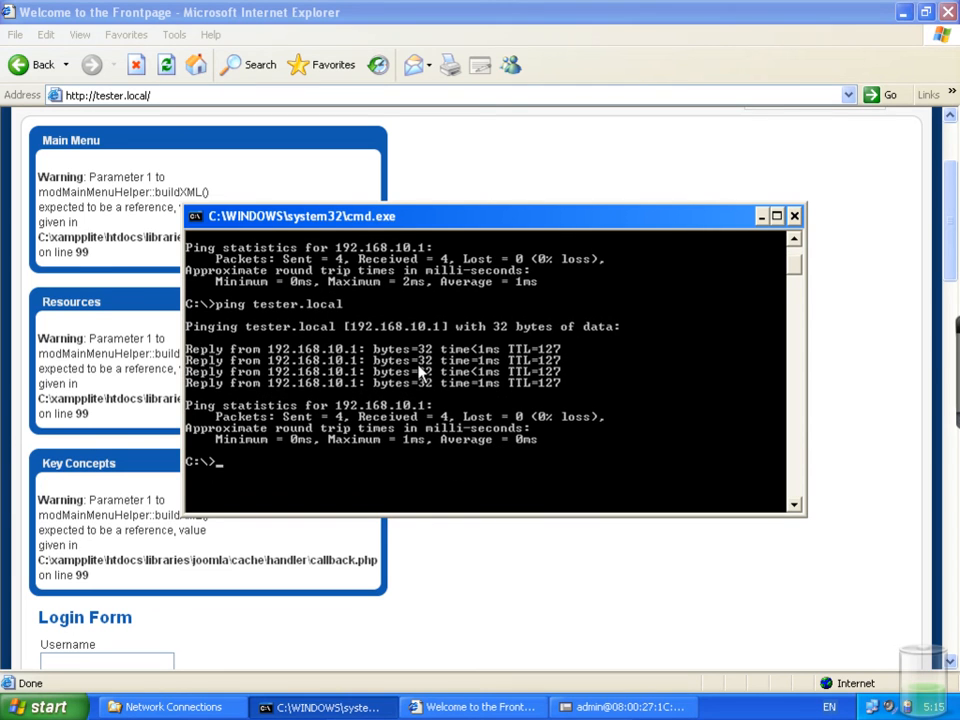
pyautogui.doubleClick(294, 216)
pyautogui.click(382, 270)
pyautogui.scroll(2, 382, 271)
pyautogui.scroll(-2, 382, 271)
# Step: Clear the console and run nslookup tester.local, confirming 192.168.10.1 via clearos.local
pyautogui.write('cls')
pyautogui.press('Return')
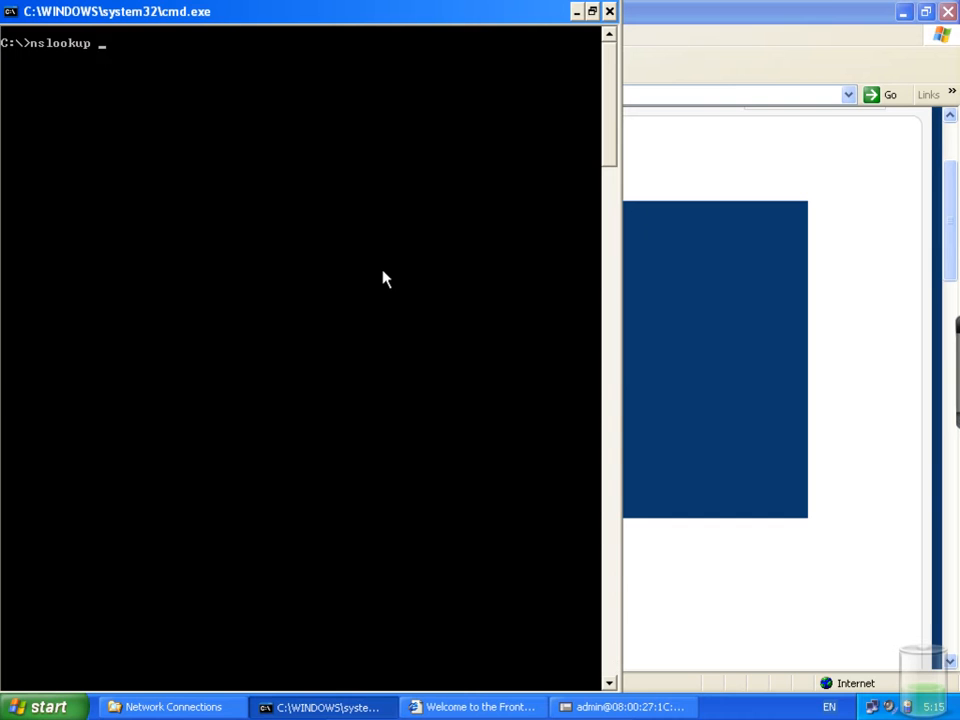
pyautogui.write('loca')
pyautogui.press('Return')
pyautogui.click(291, 312)
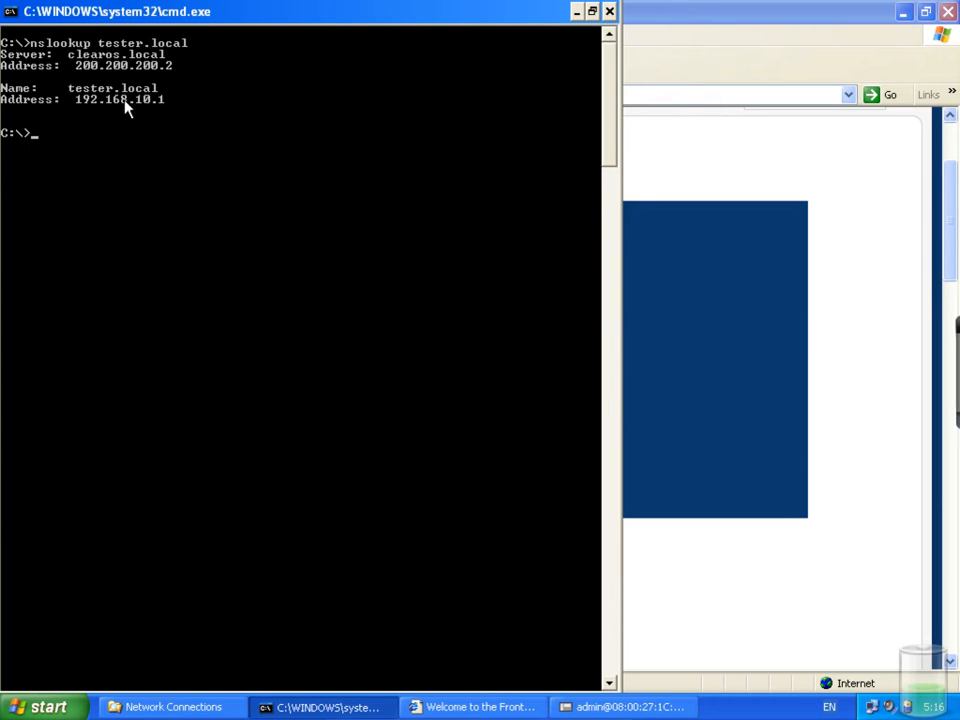
pyautogui.doubleClick(385, 12)
pyautogui.moveTo(444, 216); pyautogui.dragTo(358, 215)
pyautogui.click(525, 706)
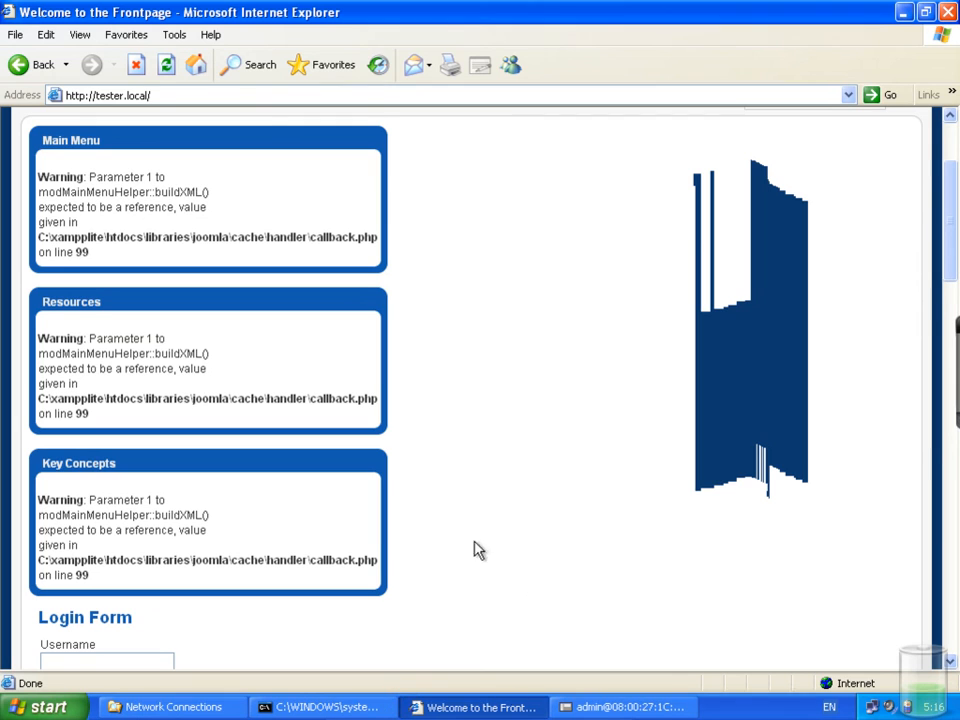
pyautogui.click(237, 95)
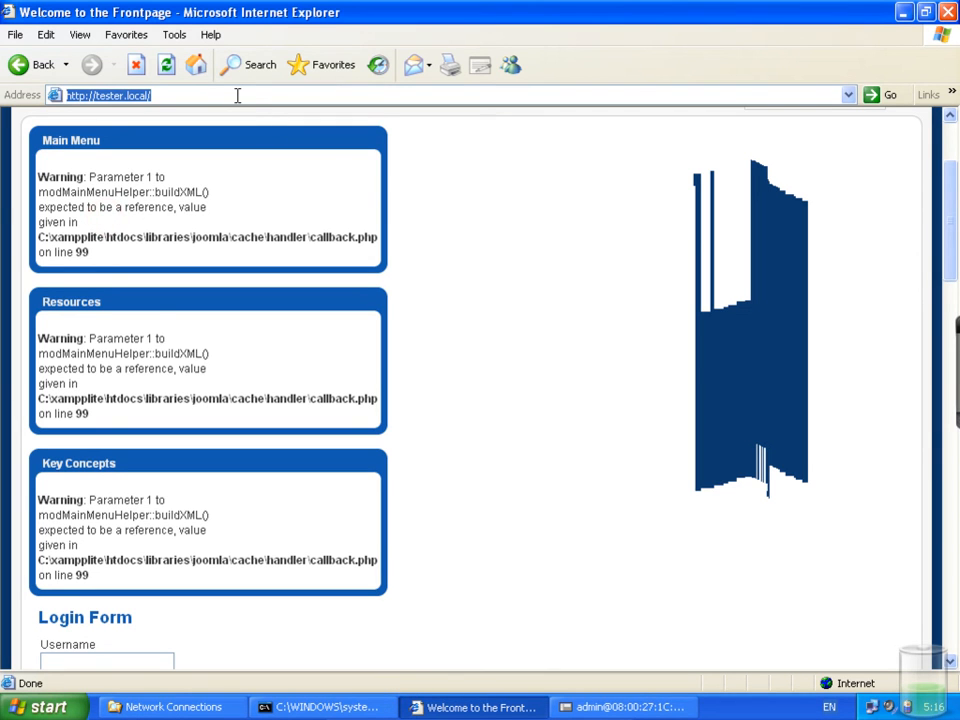
pyautogui.write('h')
pyautogui.press('BackSpace')
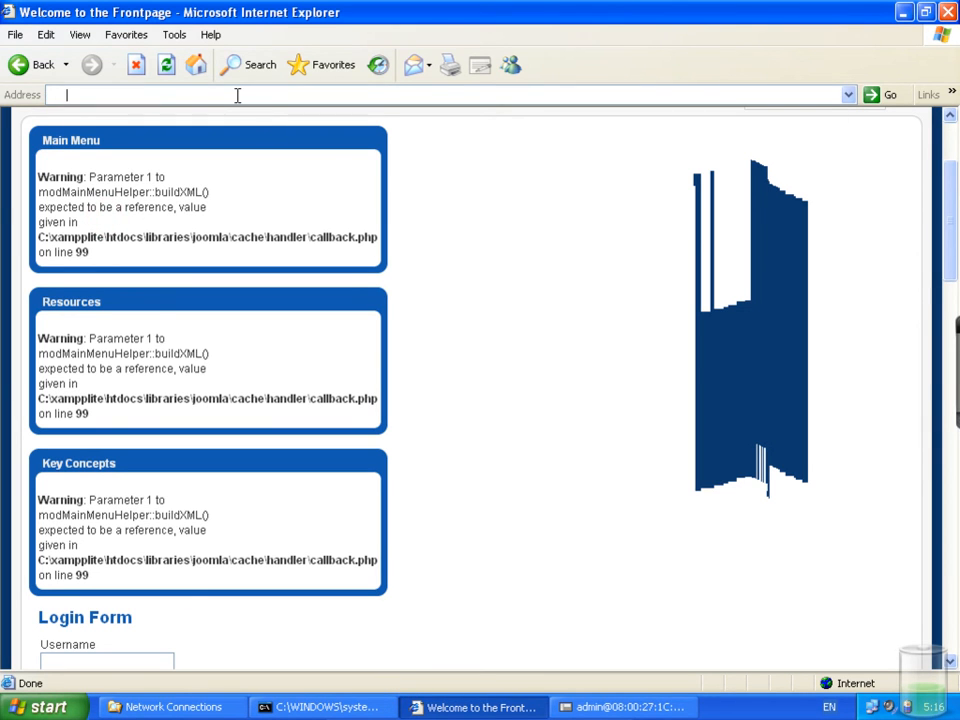
pyautogui.write('h')
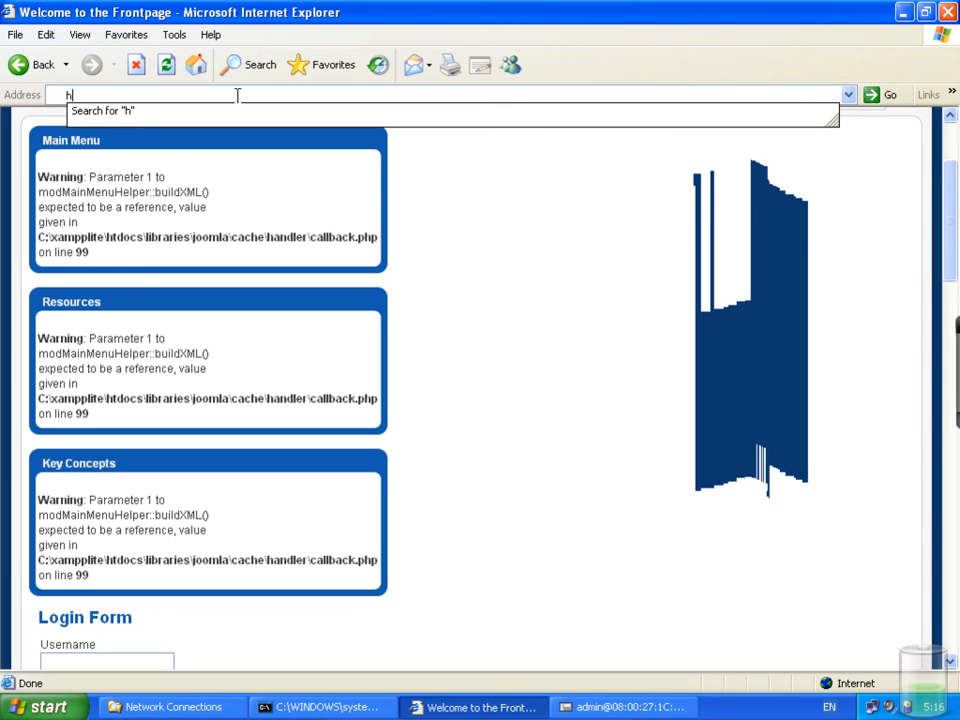
pyautogui.write('ttps://200.200.200.2:81')
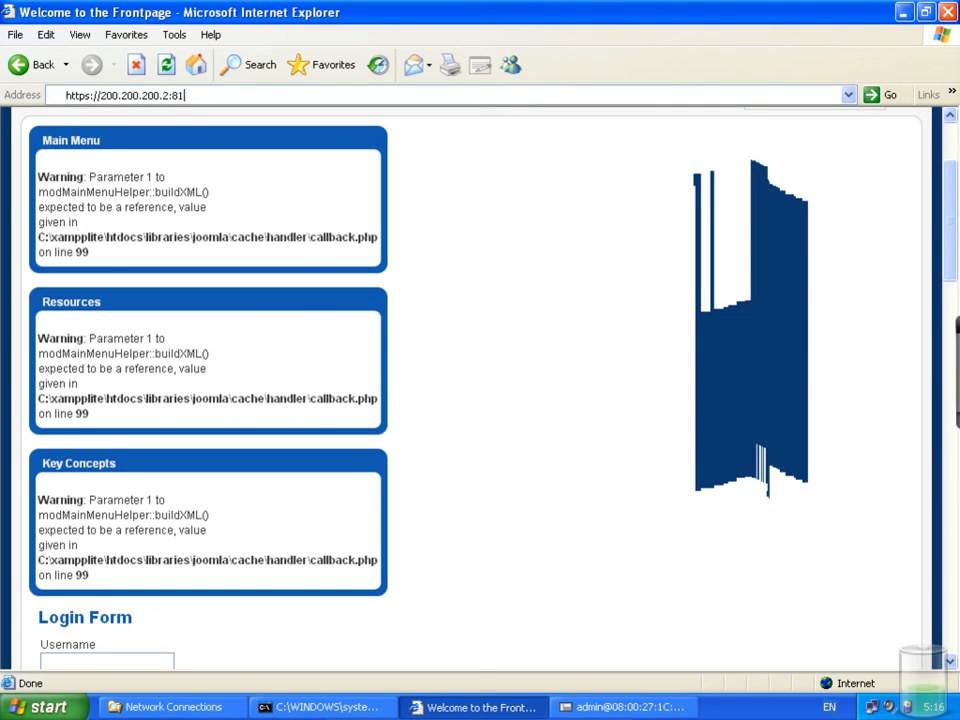
pyautogui.press('Return')
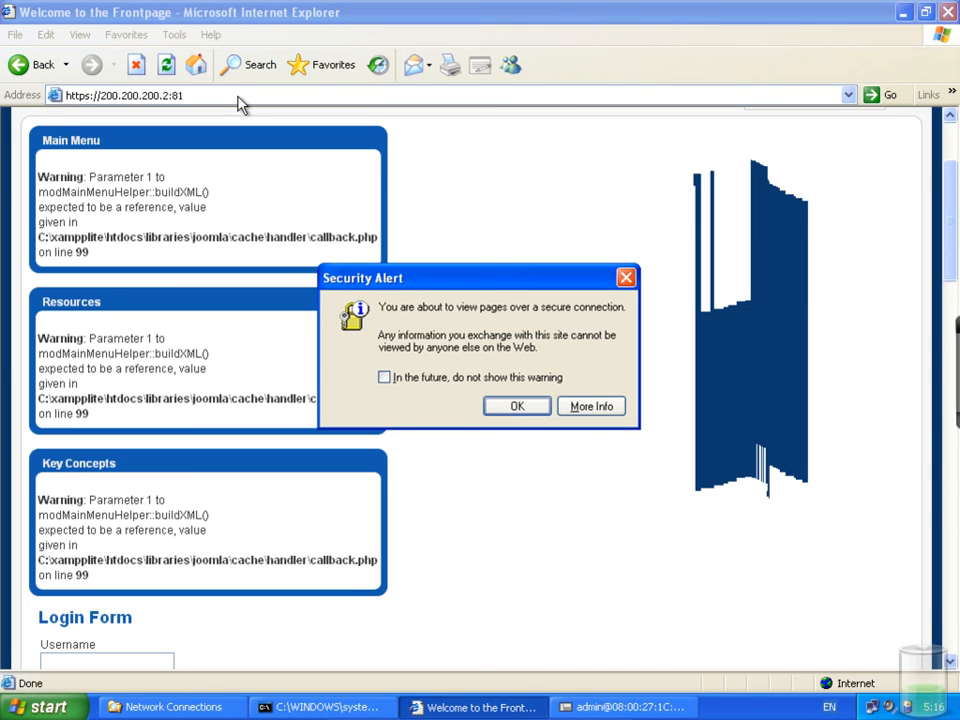
# Step: Suppress the secure-connection warning and accept the certificate alert to reach the ClearOS login
pyautogui.click(414, 378)
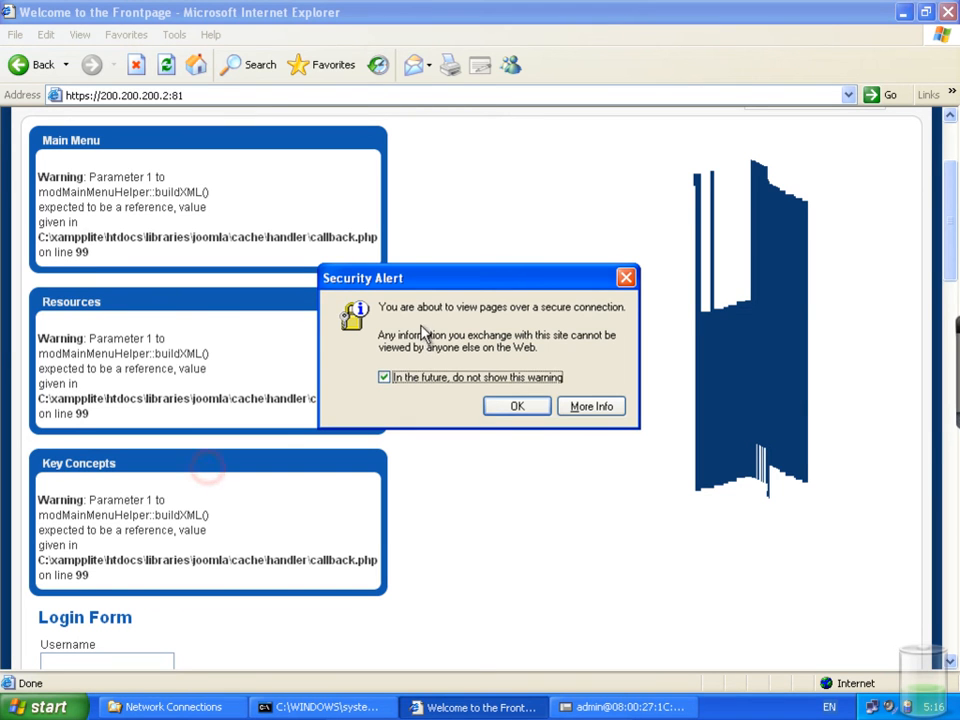
pyautogui.moveTo(418, 286); pyautogui.dragTo(402, 258)
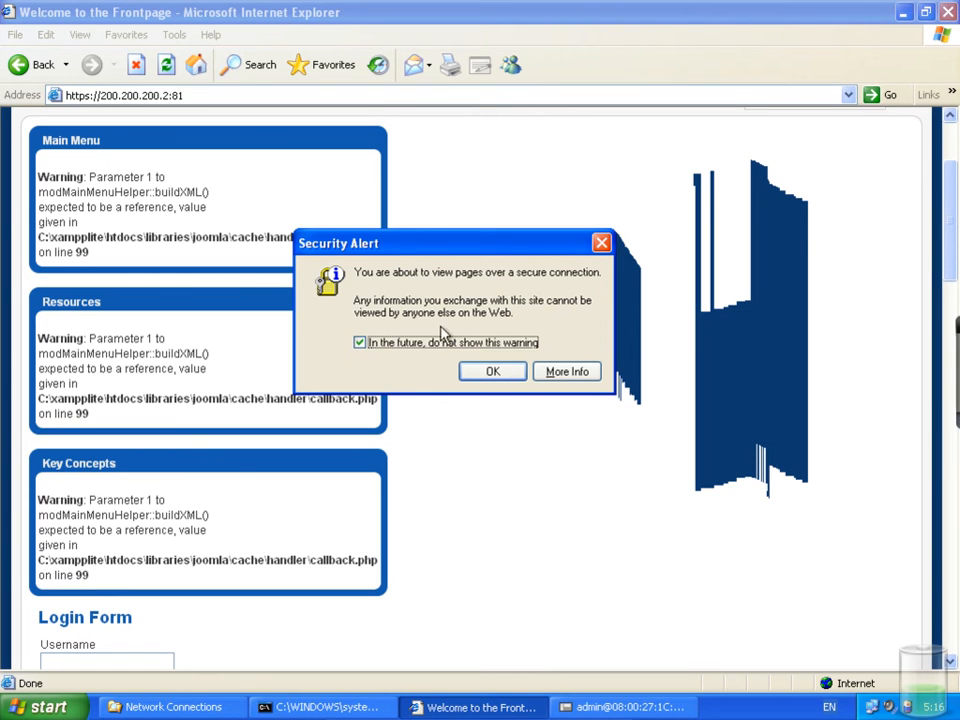
pyautogui.click(489, 371)
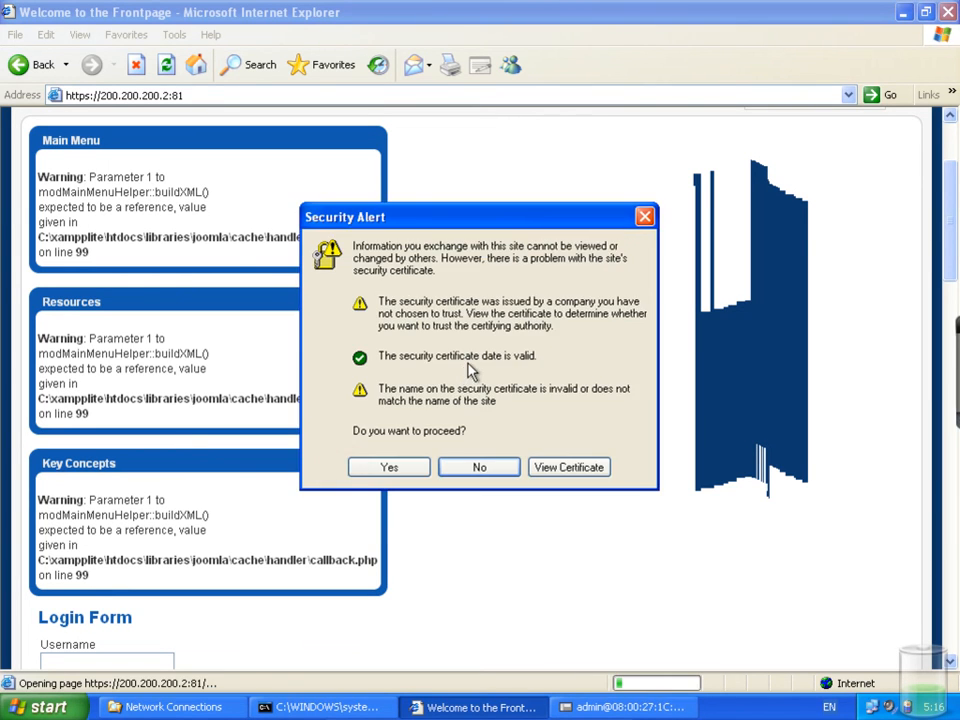
pyautogui.click(403, 472)
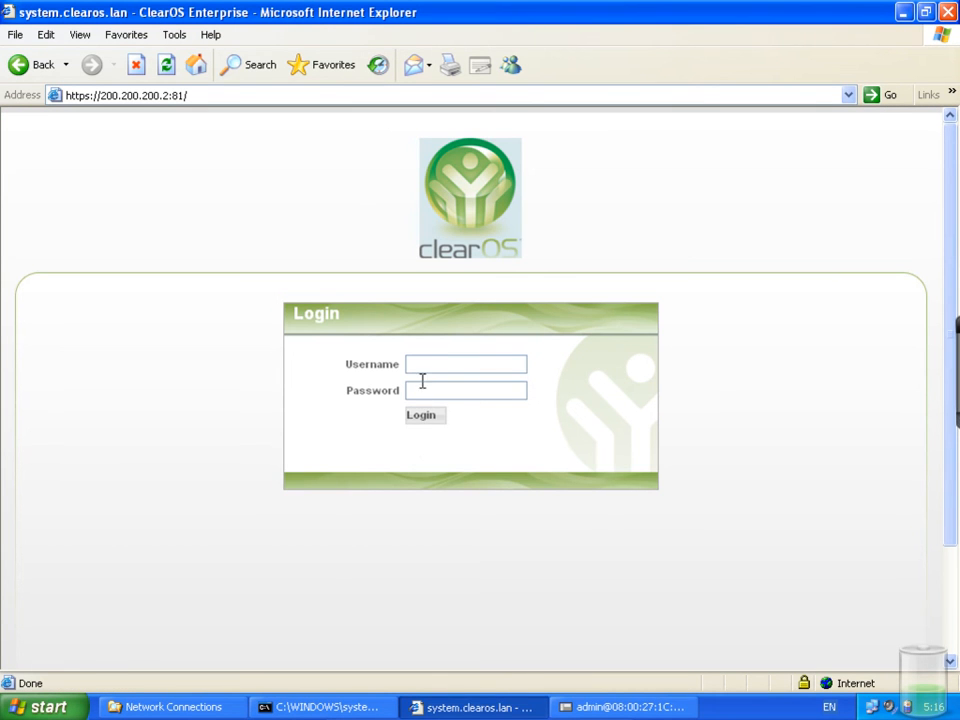
# Step: Log in to ClearOS with the admin username and password, declining to remember the password
pyautogui.click(426, 370)
pyautogui.write('root')
pyautogui.press('Tab')
pyautogui.write('**')
pyautogui.write('**')
pyautogui.press('Tab')
pyautogui.press('Return')
pyautogui.click(427, 366)
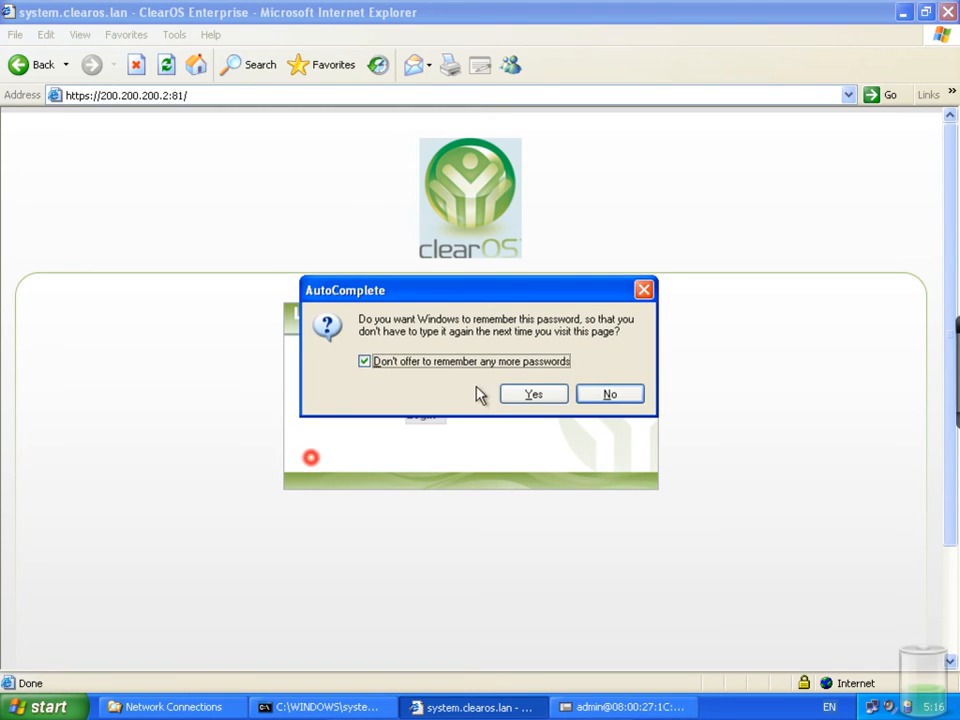
pyautogui.click(534, 398)
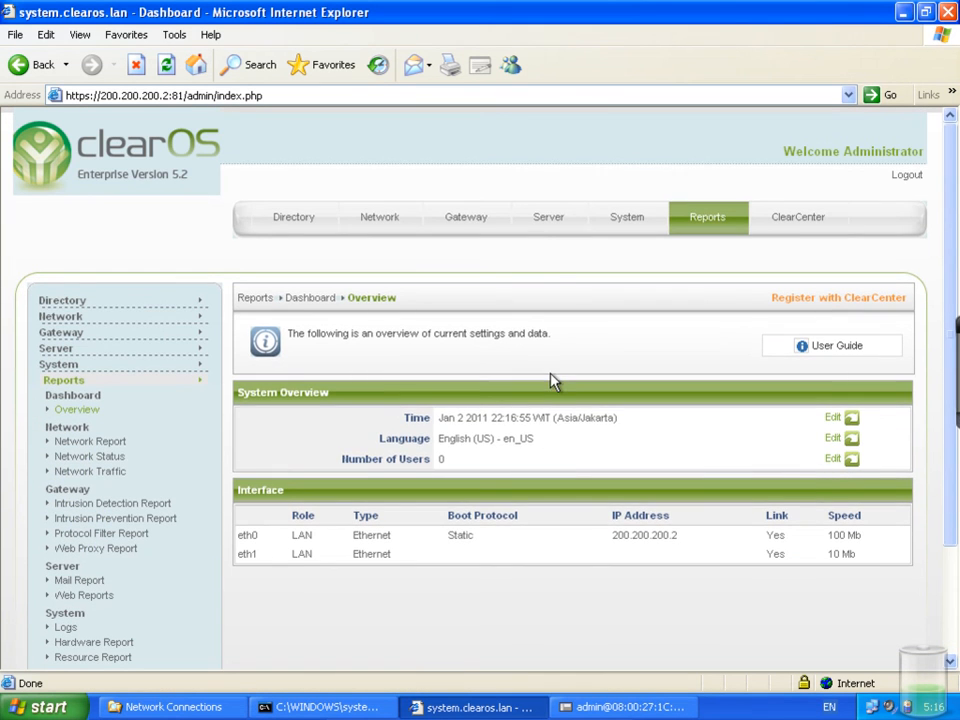
# Step: Open Network > Local DNS Server and check tester-ftp.local is listed at 200.200.200.3
pyautogui.moveTo(429, 216)
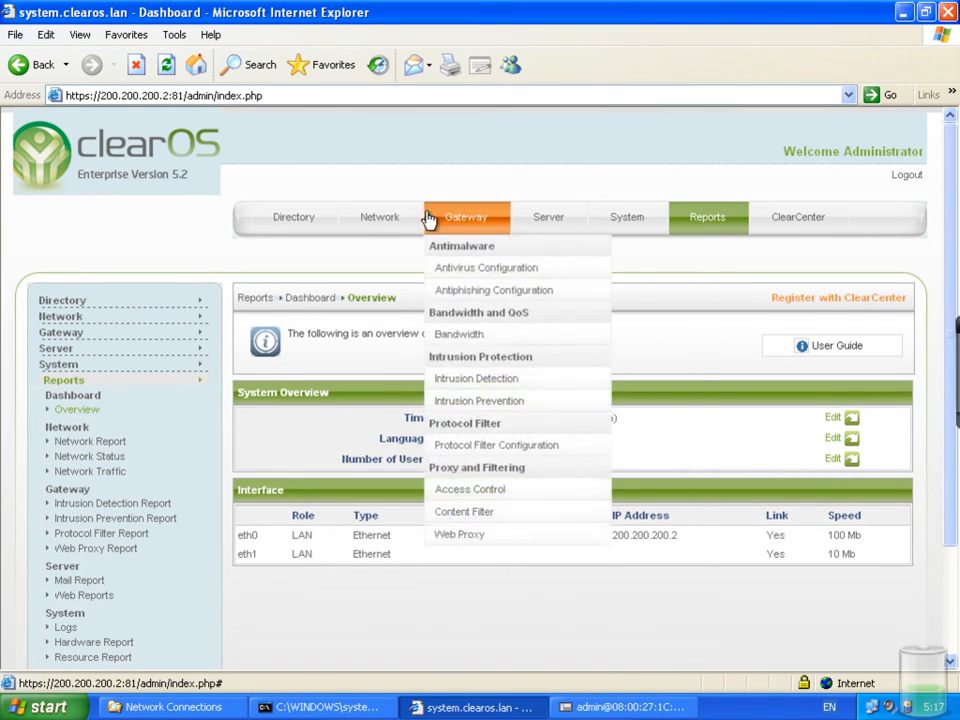
pyautogui.moveTo(378, 216)
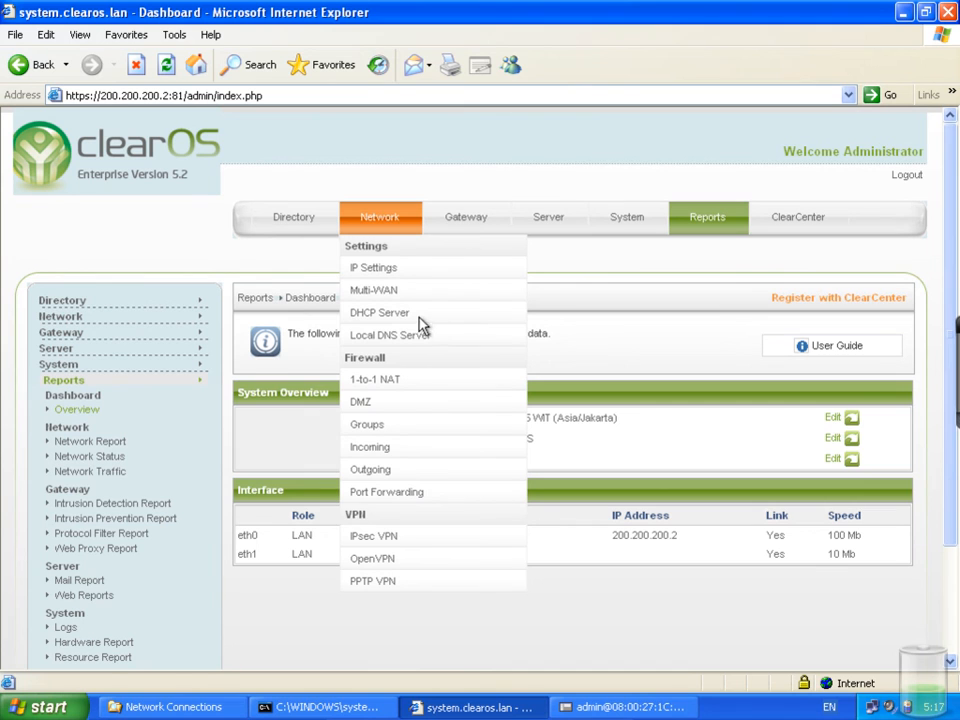
pyautogui.click(383, 336)
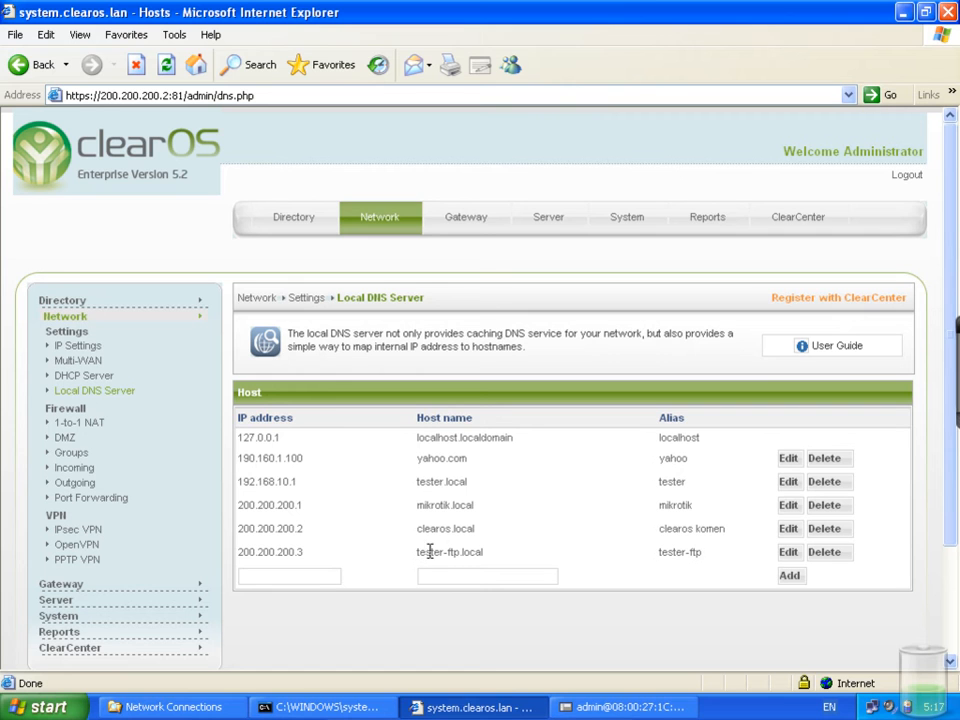
pyautogui.moveTo(422, 557); pyautogui.dragTo(485, 555)
pyautogui.click(493, 552)
# Step: Exit fullscreen, minimize the XP VM, and bring up the Windows Server 2003 VM
pyautogui.hotkey('ctrl', 'c')
pyautogui.click(700, 135)
pyautogui.click(619, 33)
pyautogui.click(431, 309)
pyautogui.click(506, 347)
# Step: Send Ctrl+Alt+Del and log on to Server 2003 as Administrator with its password
pyautogui.click(482, 183)
pyautogui.click(428, 193)
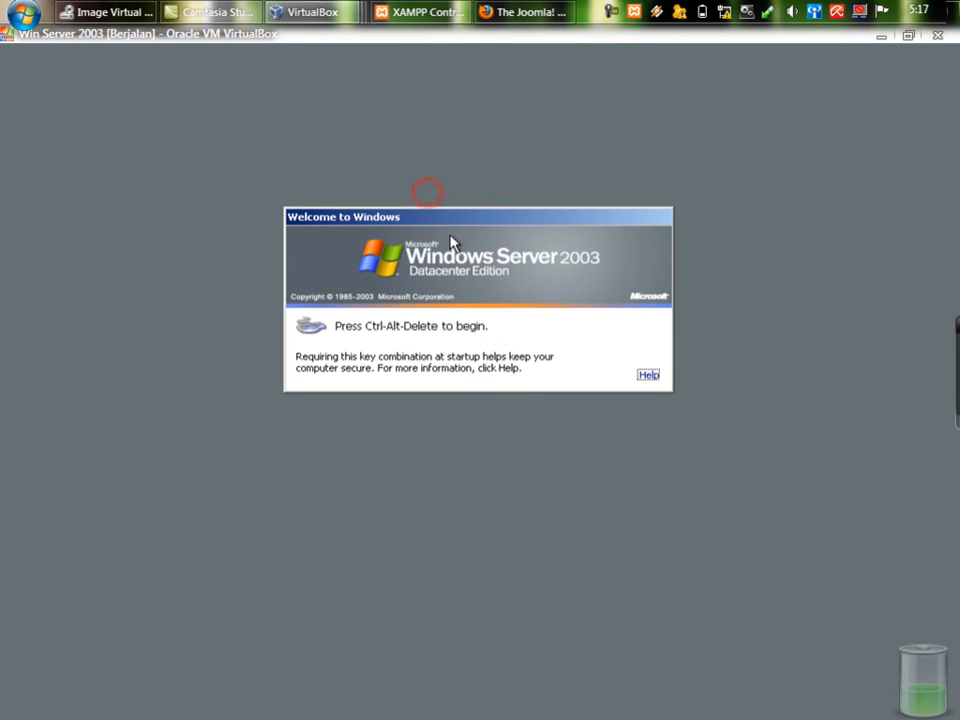
pyautogui.hotkey('ctrl', 'alt', 'Delete')
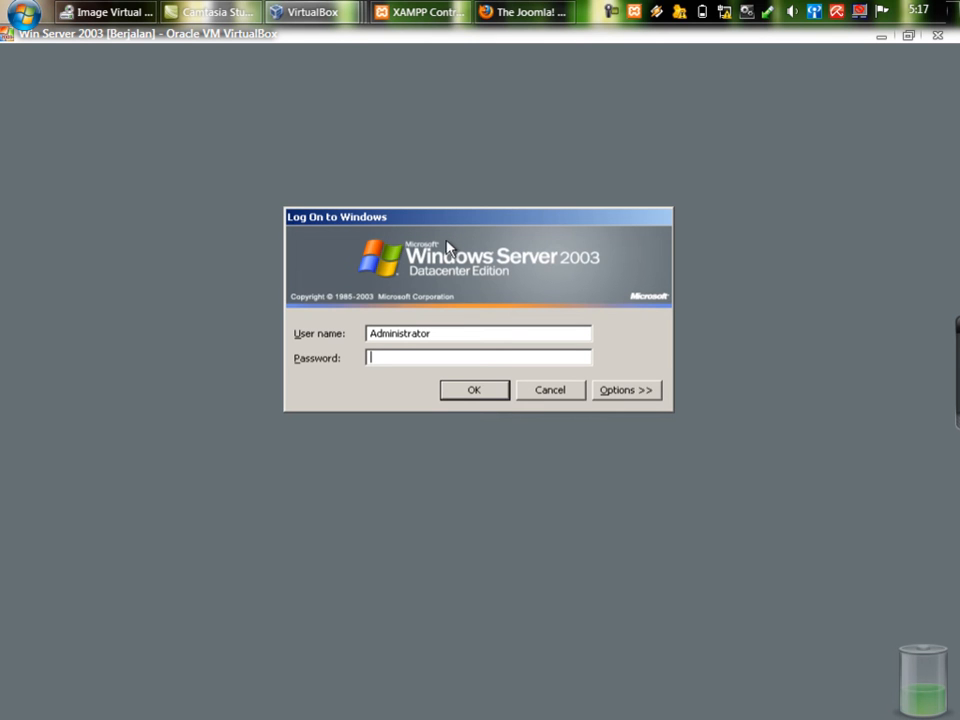
pyautogui.click(480, 364)
pyautogui.click(494, 391)
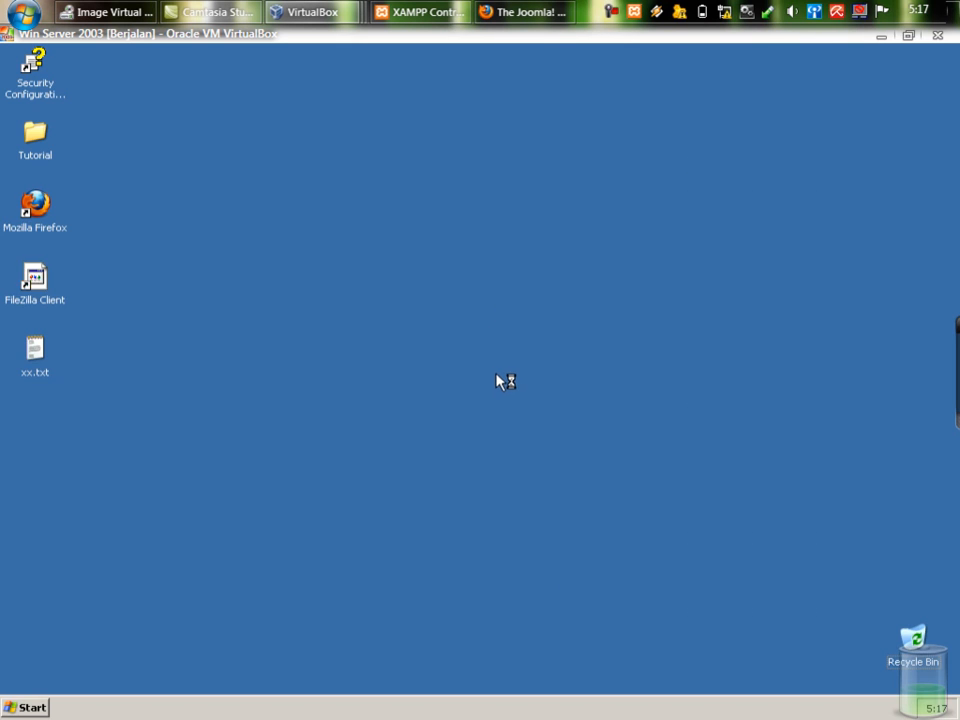
# Step: Refresh the Server 2003 desktop from its context menu
pyautogui.rightClick(428, 387)
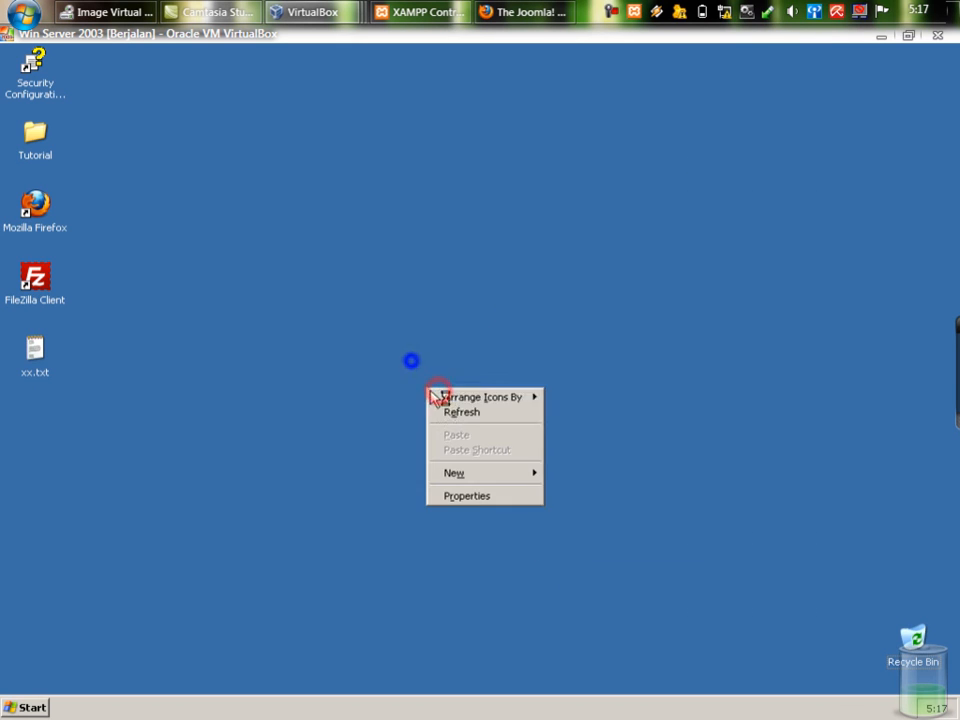
pyautogui.rightClick(449, 413)
pyautogui.rightClick(461, 428)
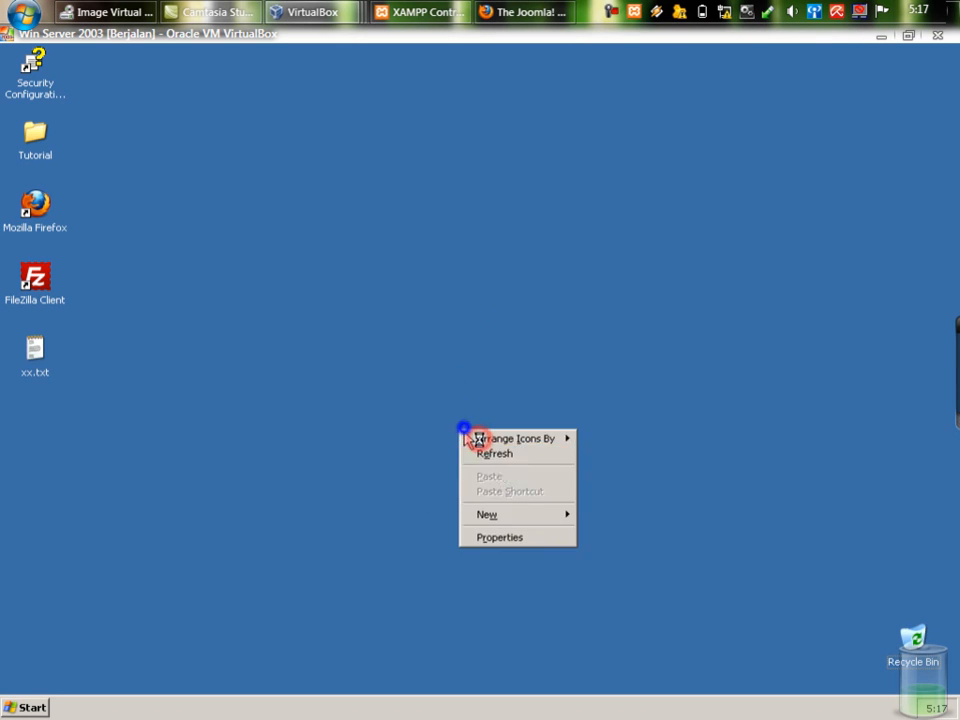
pyautogui.click(501, 455)
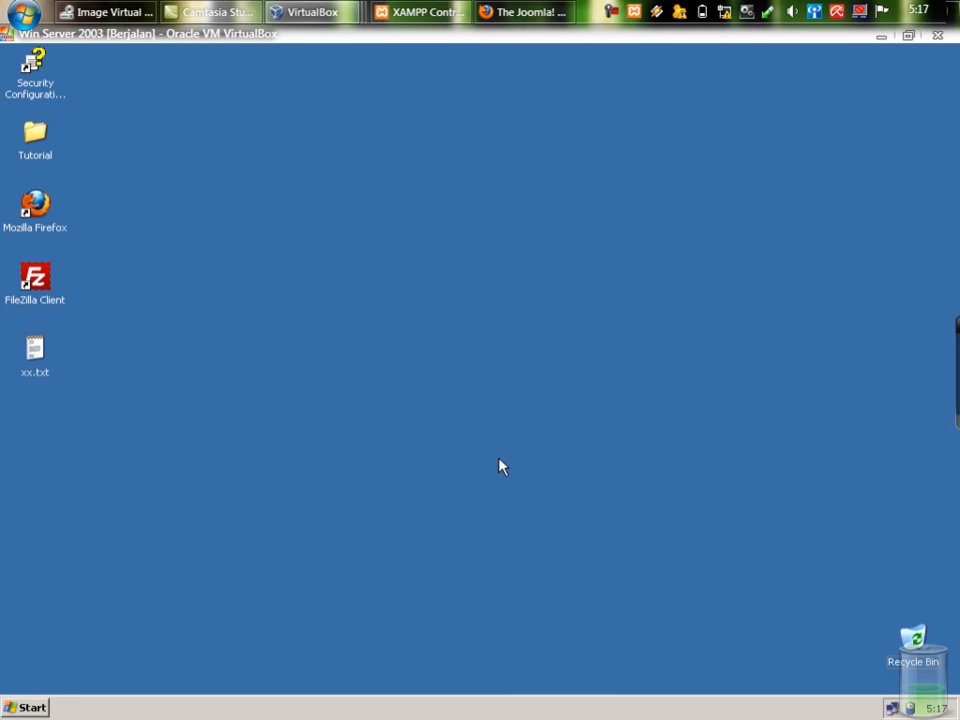
# Step: Open the Local Area Connection status and show its Support tab address details
pyautogui.click(500, 456)
pyautogui.doubleClick(893, 711)
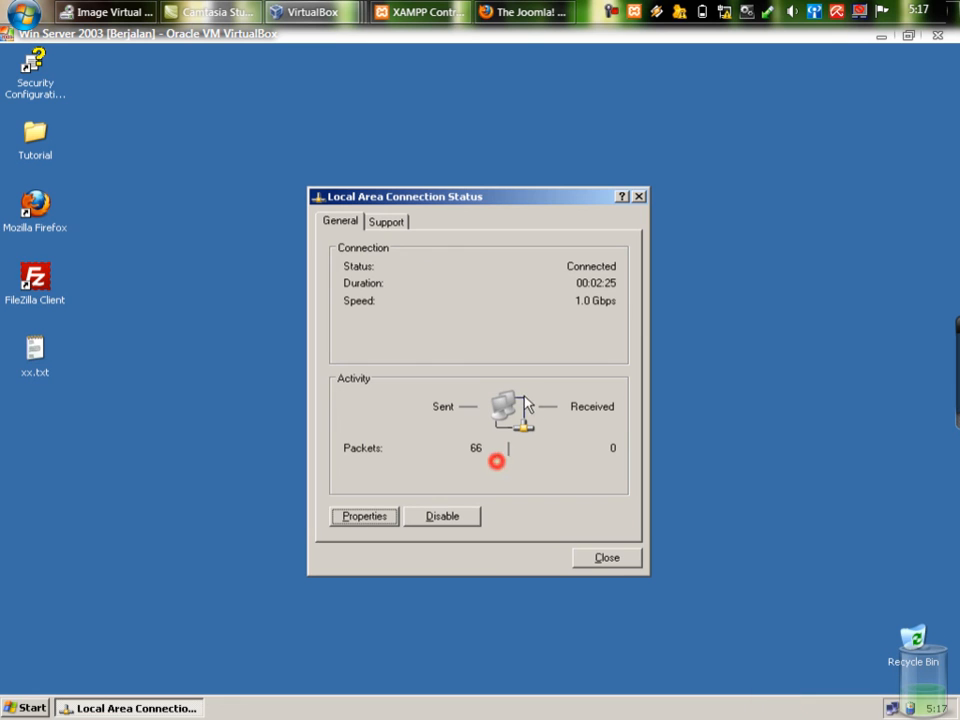
pyautogui.click(386, 221)
pyautogui.click(343, 224)
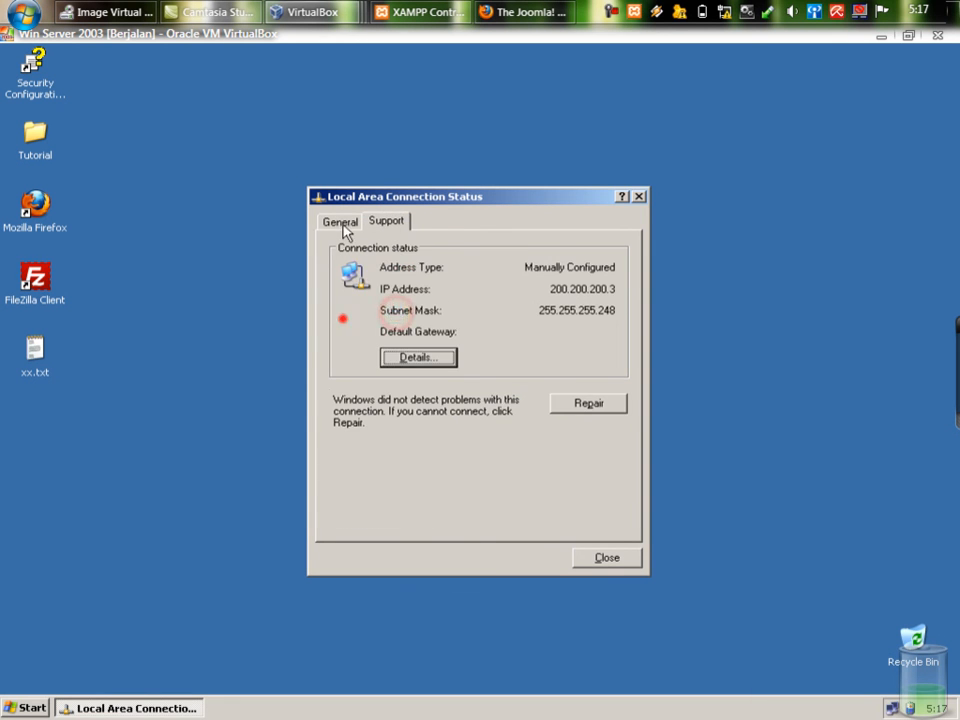
pyautogui.moveTo(433, 200); pyautogui.dragTo(432, 170)
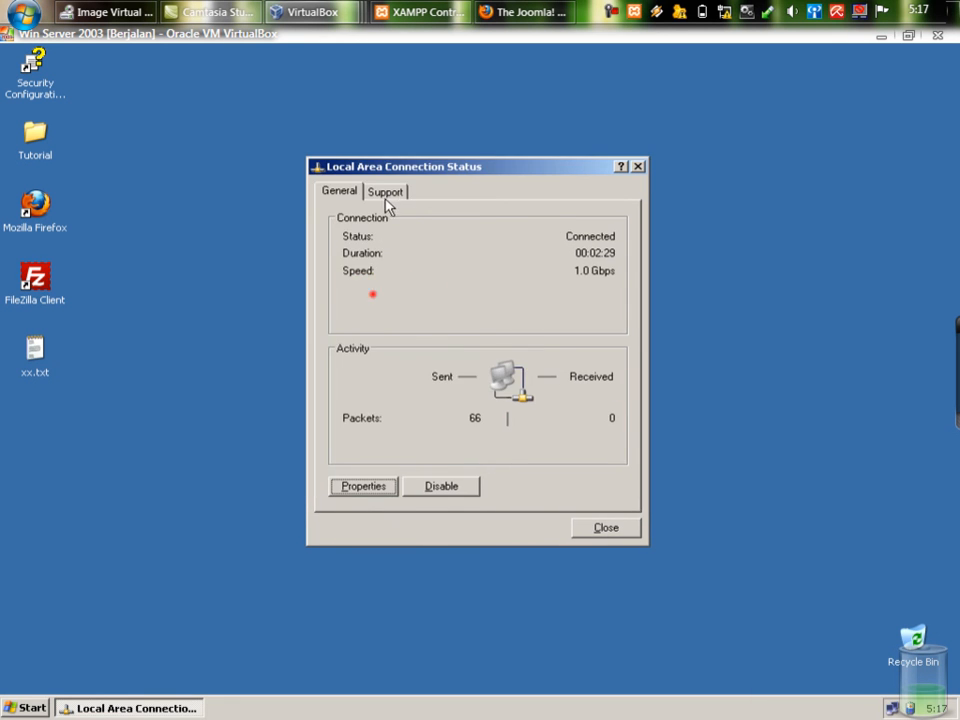
pyautogui.click(385, 196)
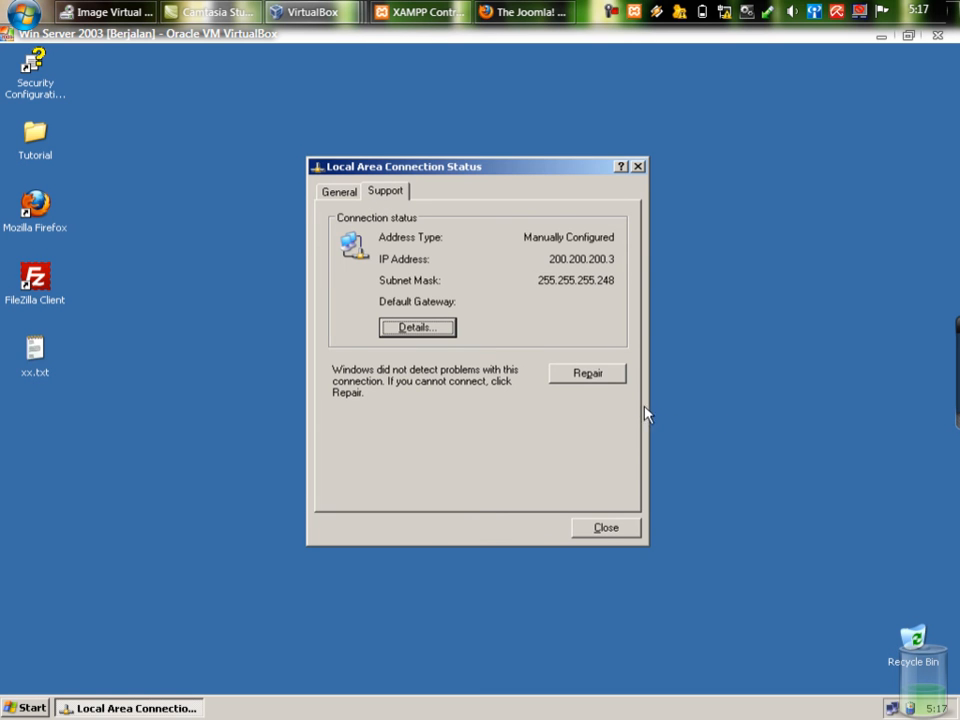
pyautogui.click(328, 197)
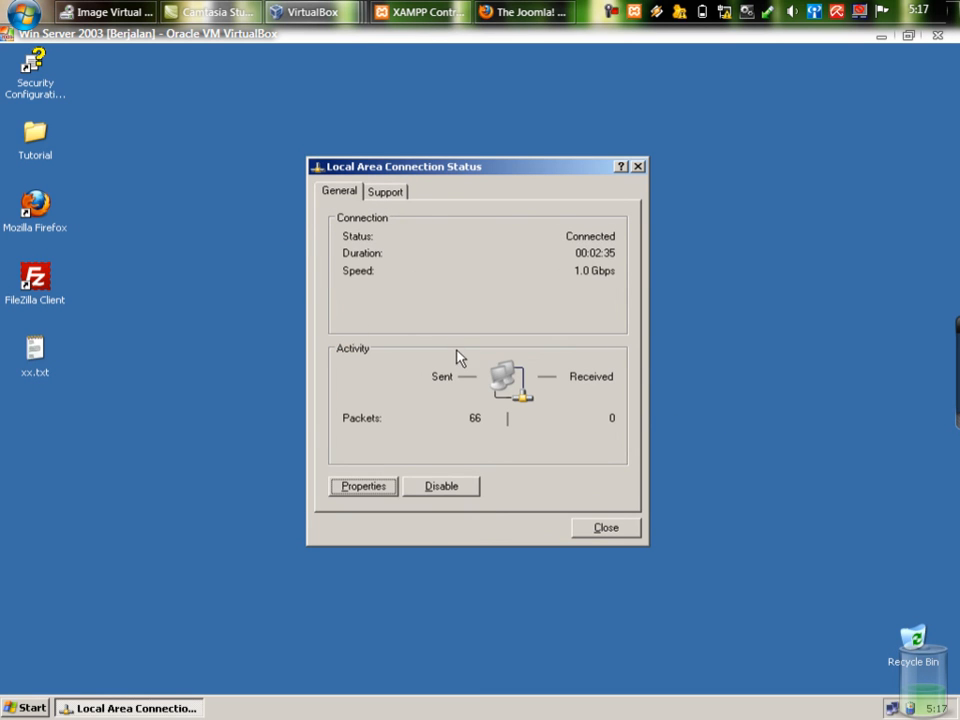
pyautogui.click(386, 195)
pyautogui.click(349, 192)
pyautogui.click(392, 191)
pyautogui.click(359, 192)
pyautogui.click(386, 193)
# Step: Repair the connection, dismiss the completion message, and close the status window
pyautogui.click(577, 375)
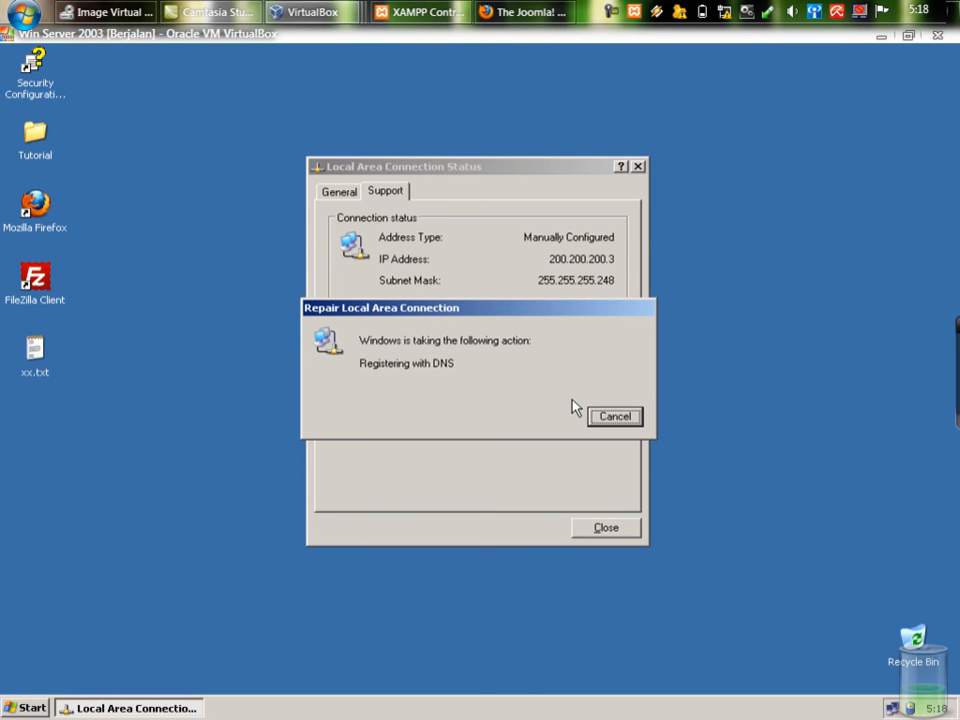
pyautogui.click(605, 420)
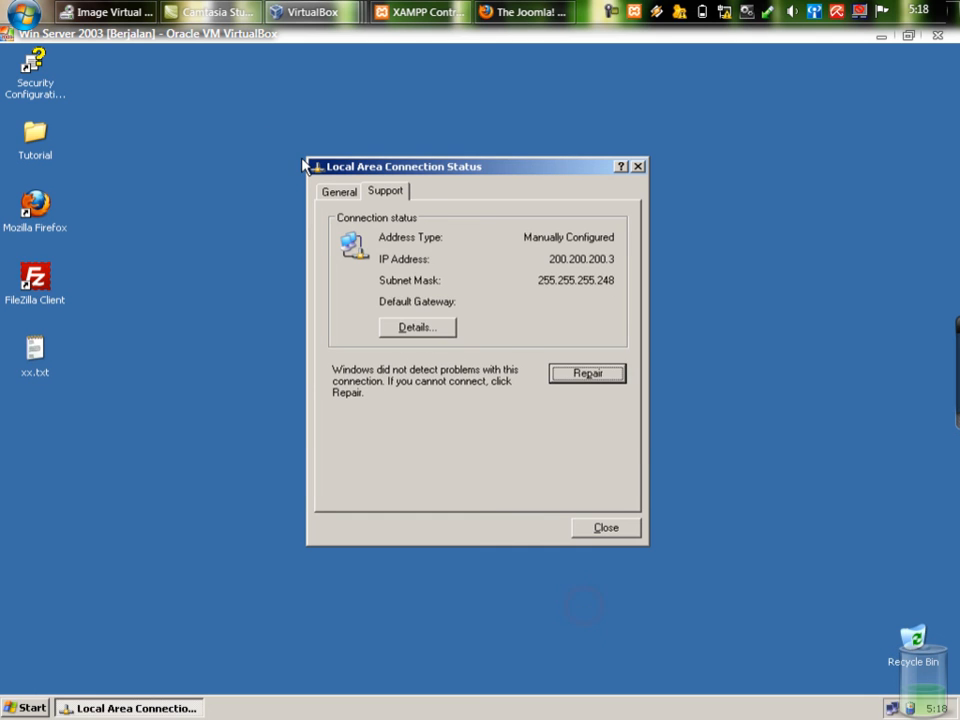
pyautogui.click(335, 192)
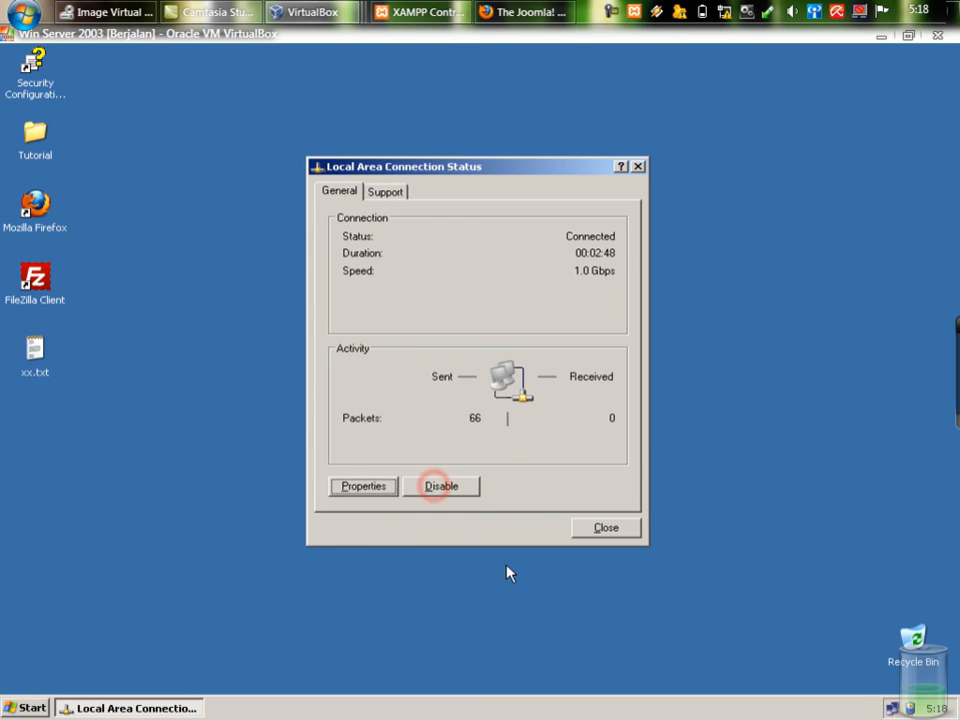
pyautogui.click(598, 531)
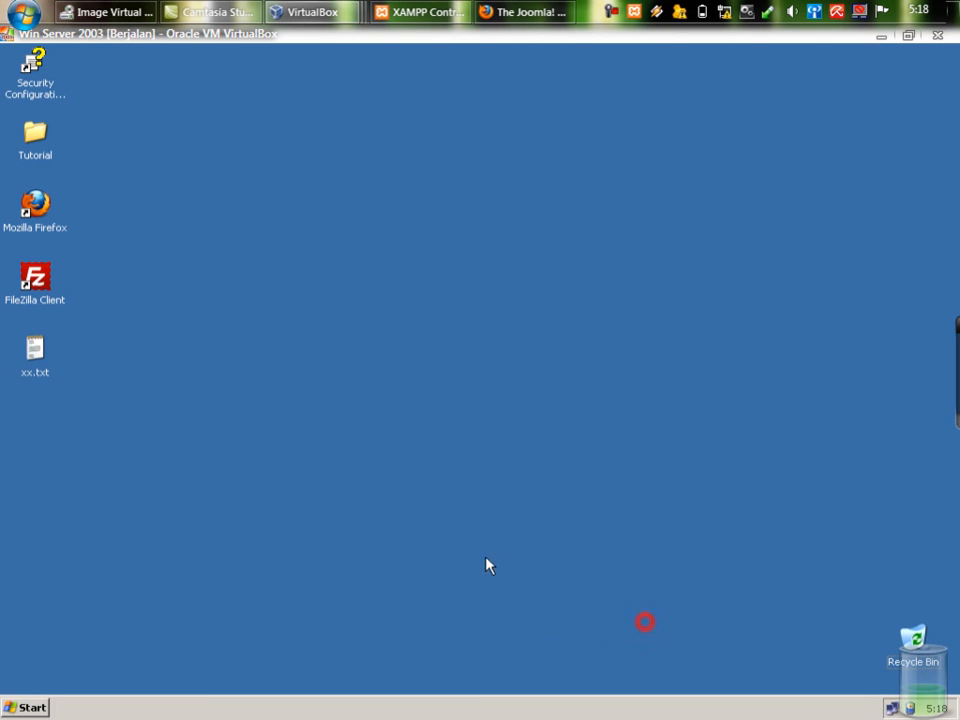
pyautogui.click(16, 708)
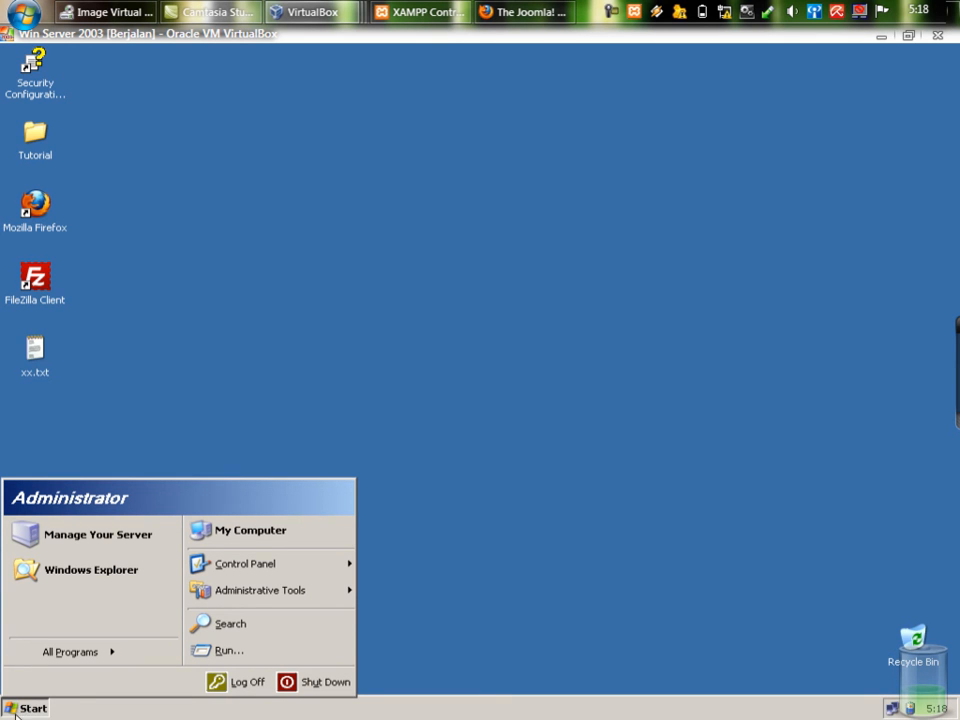
# Step: Launch IIS Manager from Administrative Tools and expand SERVER_03 > FTP Sites
pyautogui.moveTo(230, 594)
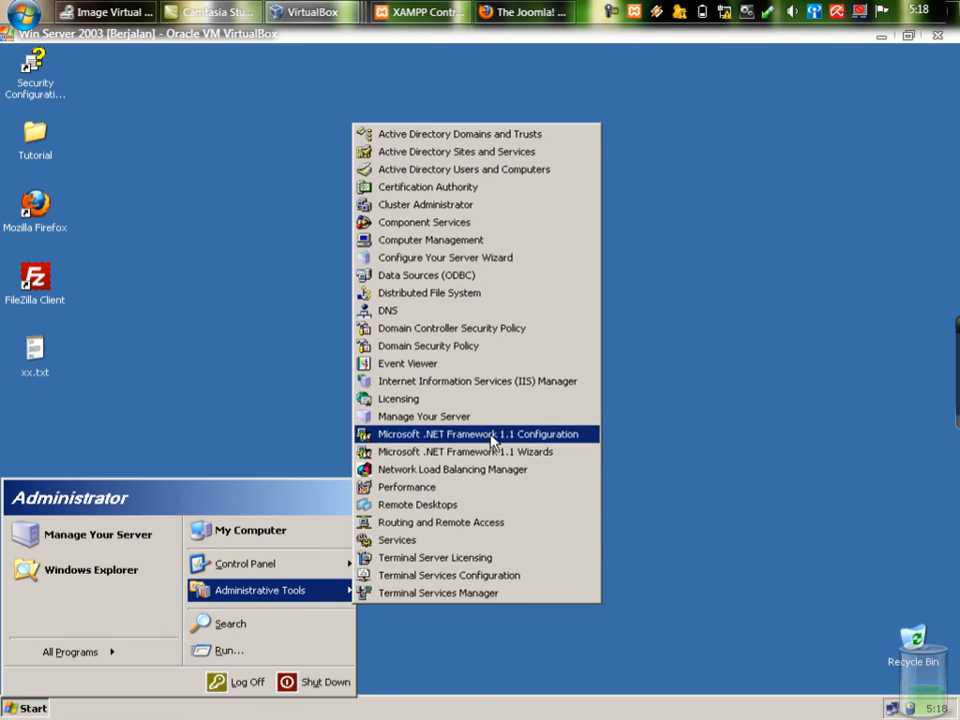
pyautogui.click(470, 386)
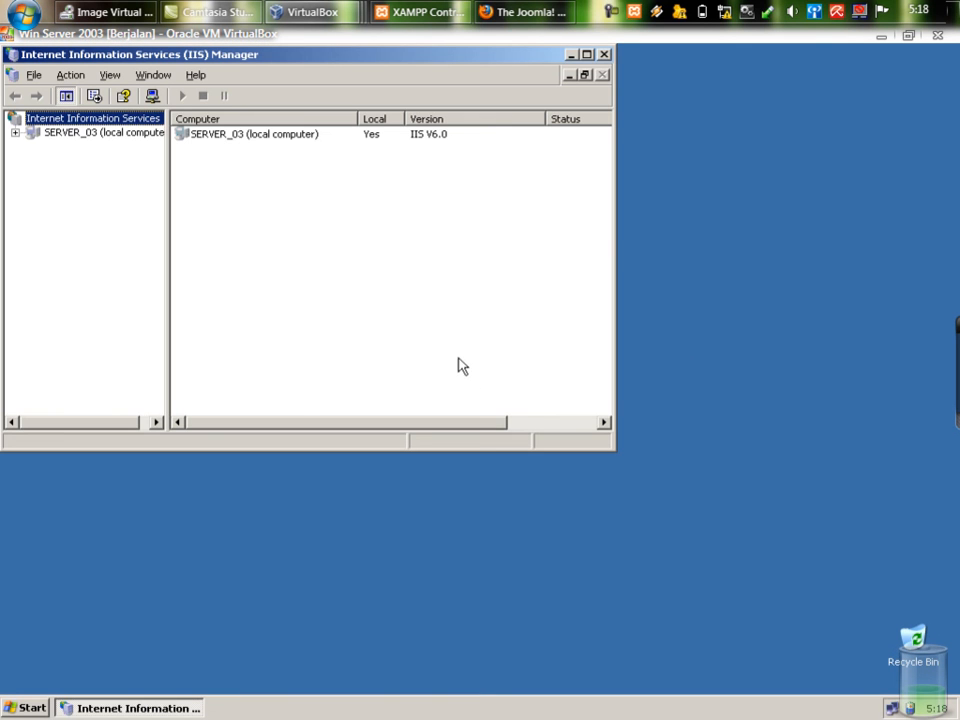
pyautogui.click(72, 135)
pyautogui.click(15, 134)
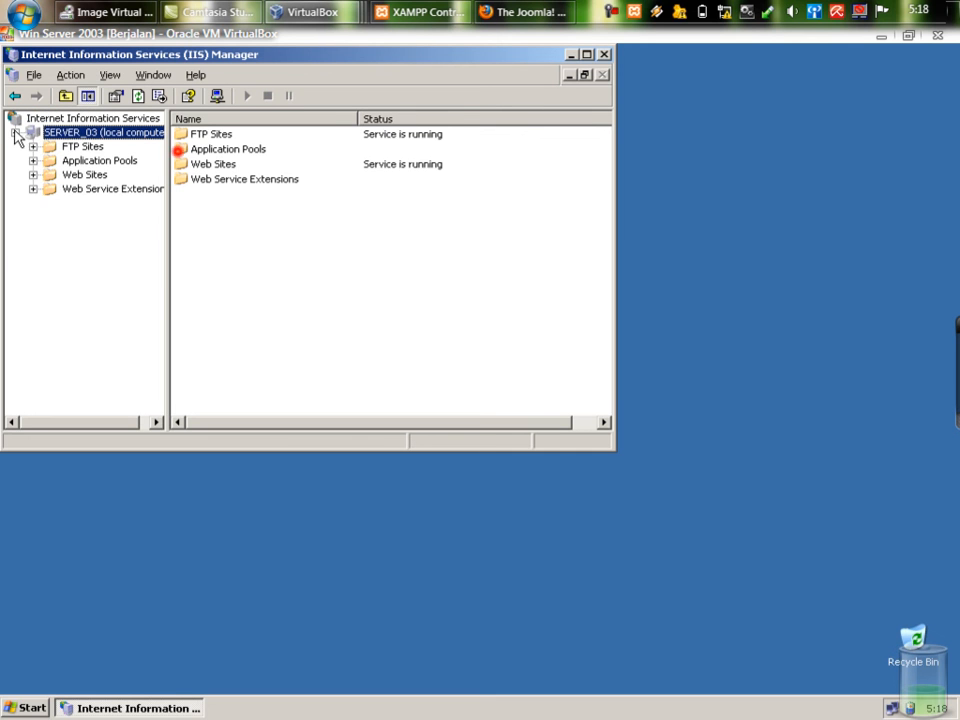
pyautogui.doubleClick(83, 150)
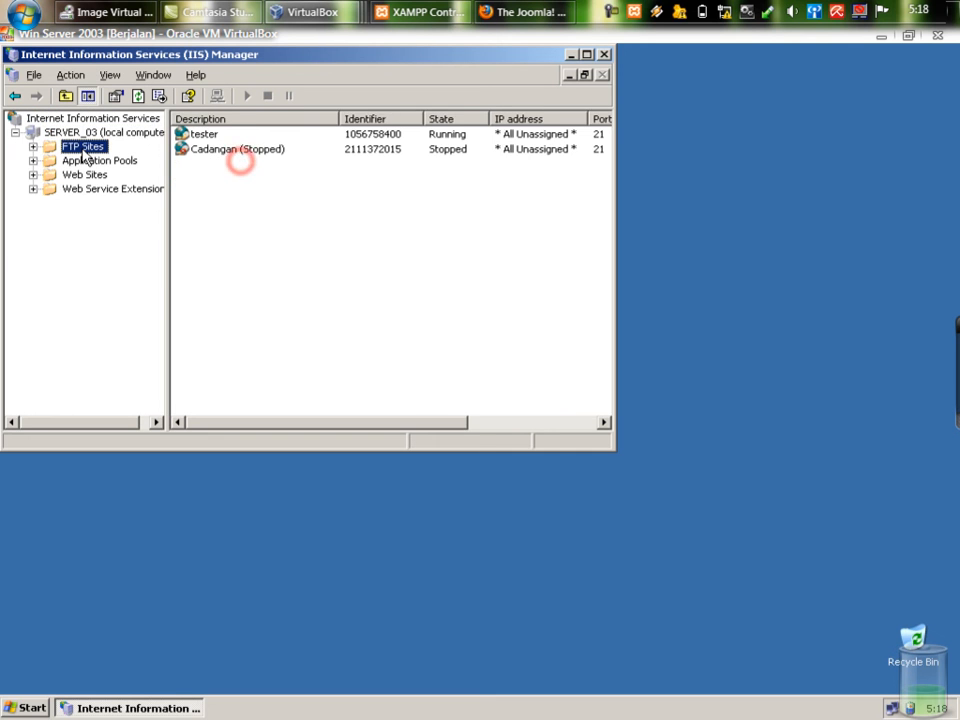
# Step: Select the tester FTP site and maximize IIS Manager to show the Status column
pyautogui.rightClick(304, 211)
pyautogui.click(276, 212)
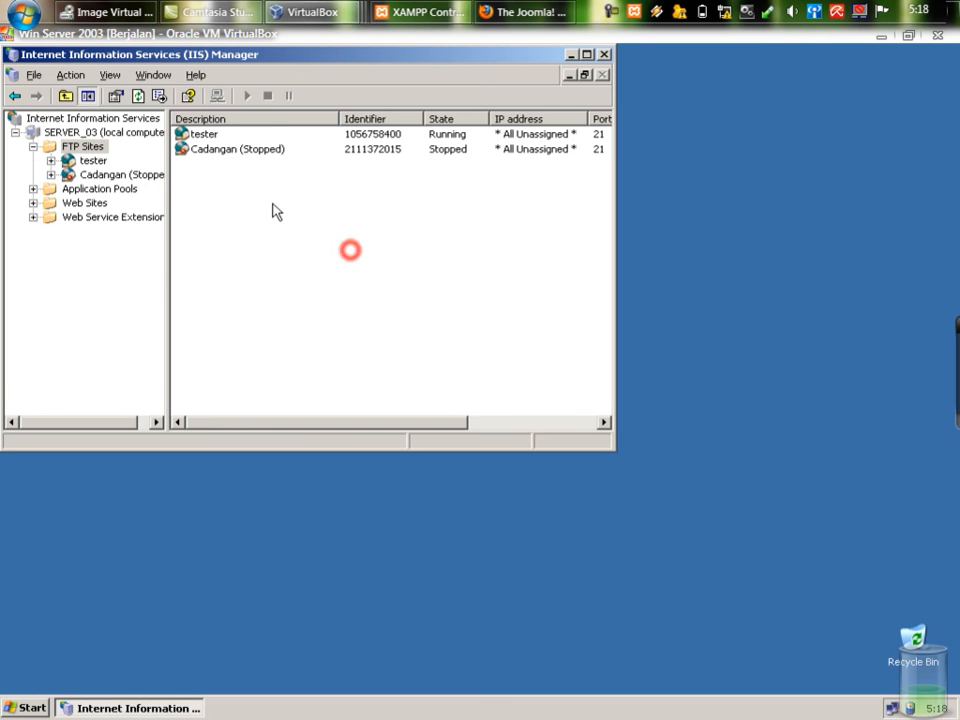
pyautogui.click(198, 134)
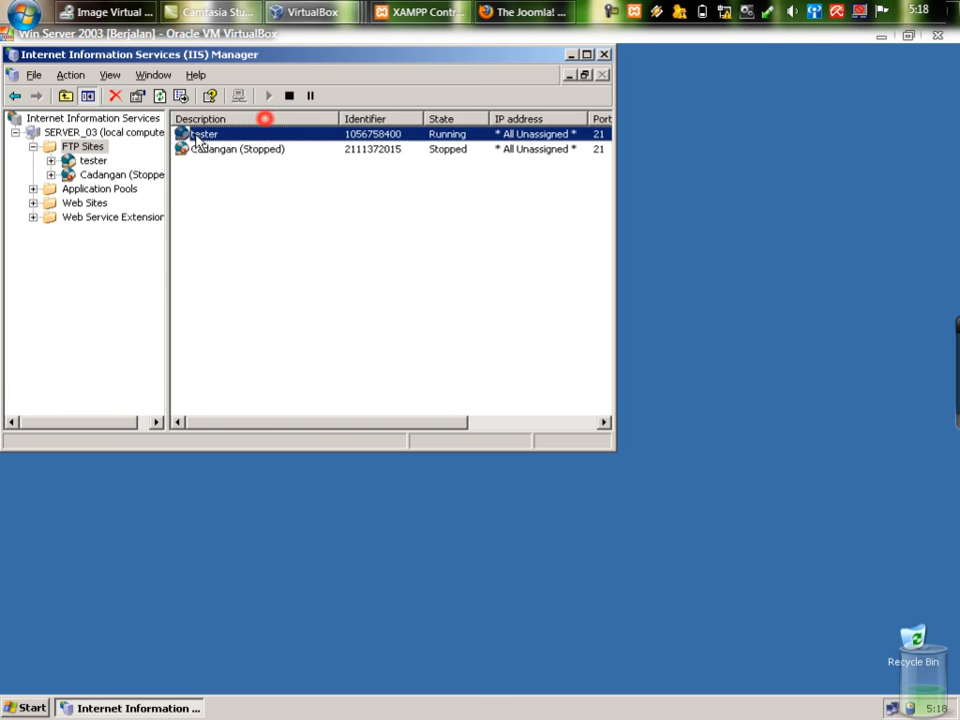
pyautogui.doubleClick(403, 58)
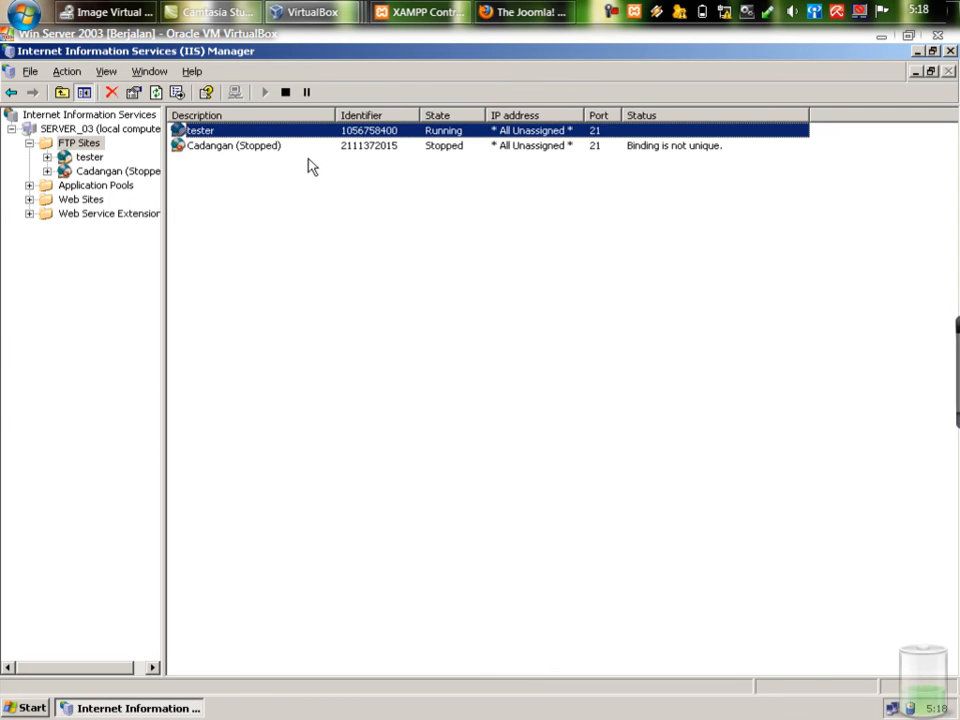
# Step: Compare the stopped Cadangan site with running tester, then restore and minimize IIS Manager
pyautogui.click(284, 148)
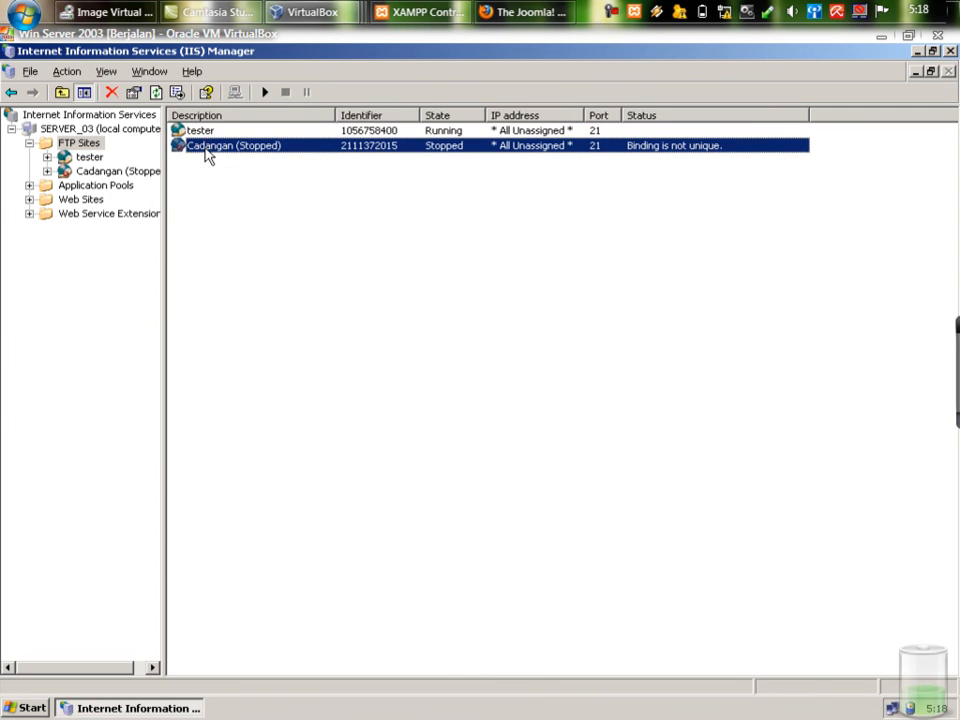
pyautogui.click(204, 135)
pyautogui.click(210, 148)
pyautogui.click(248, 150)
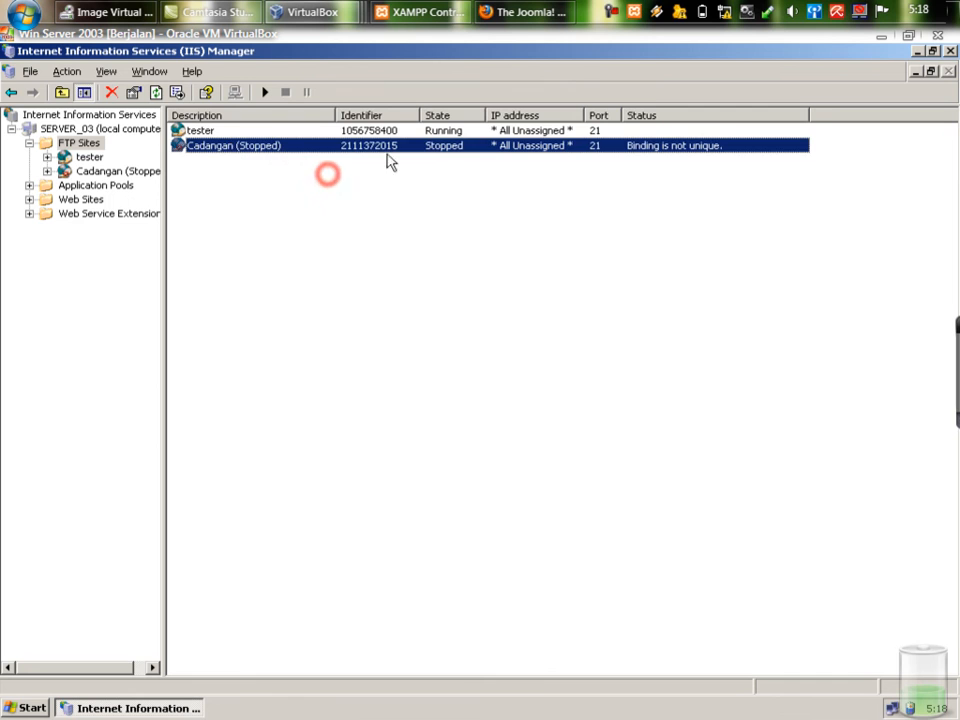
pyautogui.click(483, 150)
pyautogui.doubleClick(613, 51)
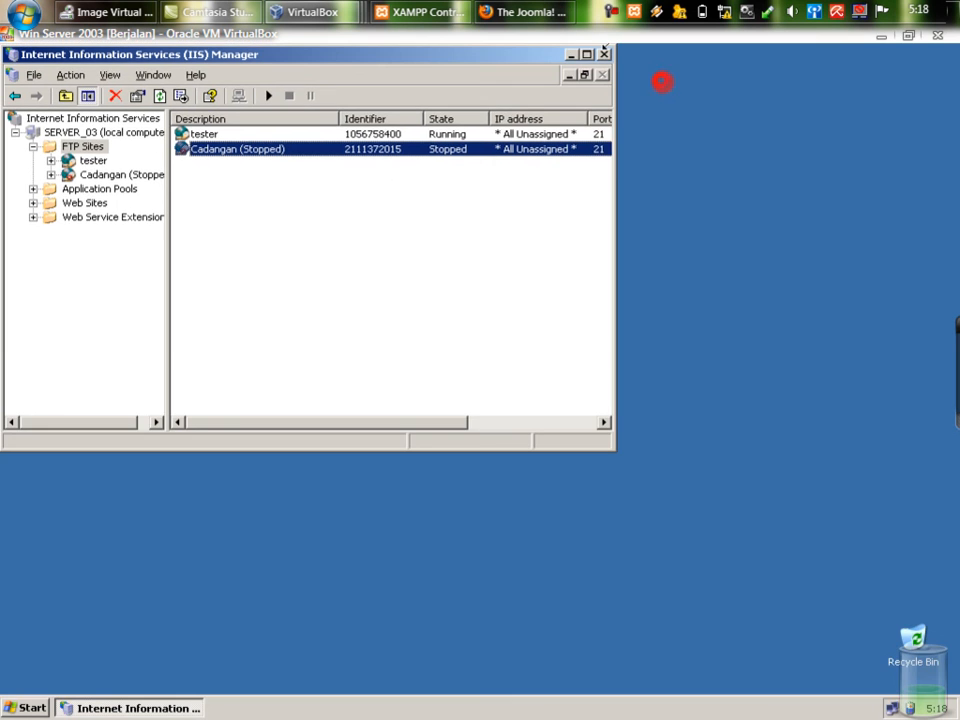
pyautogui.click(569, 56)
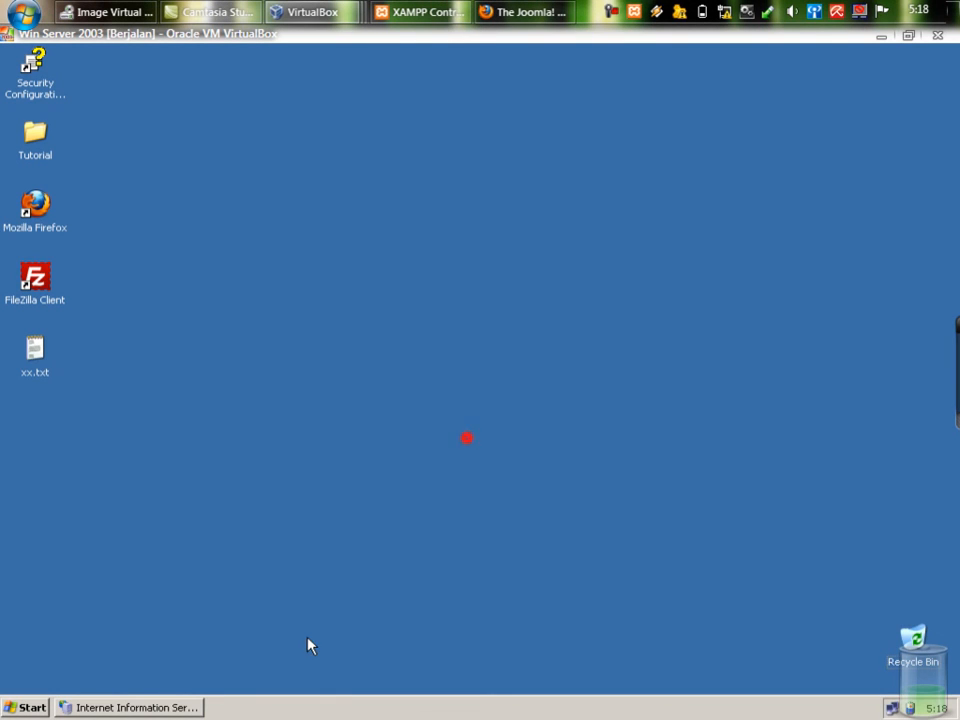
# Step: Refresh the Server 2003 desktop and browse the Start menu programs
pyautogui.rightClick(311, 632)
pyautogui.click(348, 543)
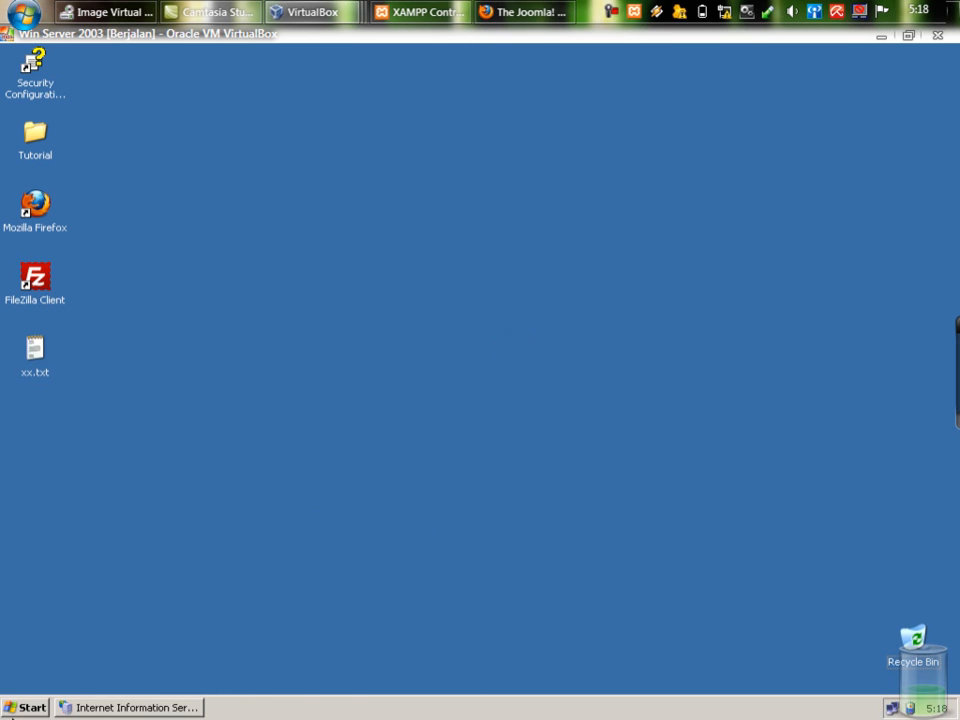
pyautogui.click(20, 707)
pyautogui.moveTo(105, 639)
pyautogui.moveTo(170, 603)
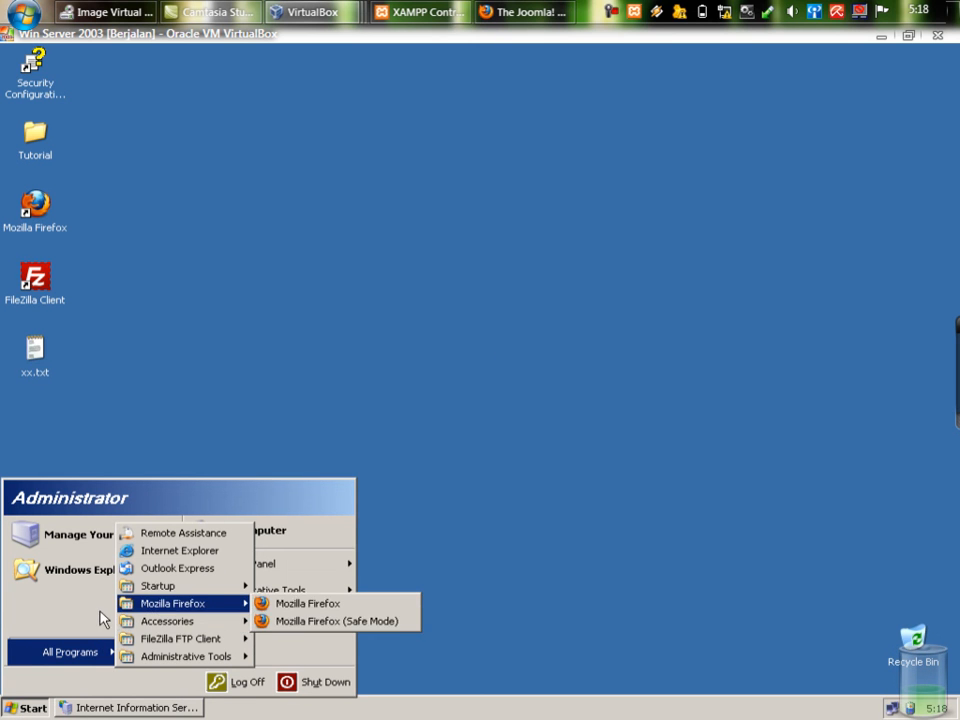
pyautogui.click(82, 612)
pyautogui.click(217, 432)
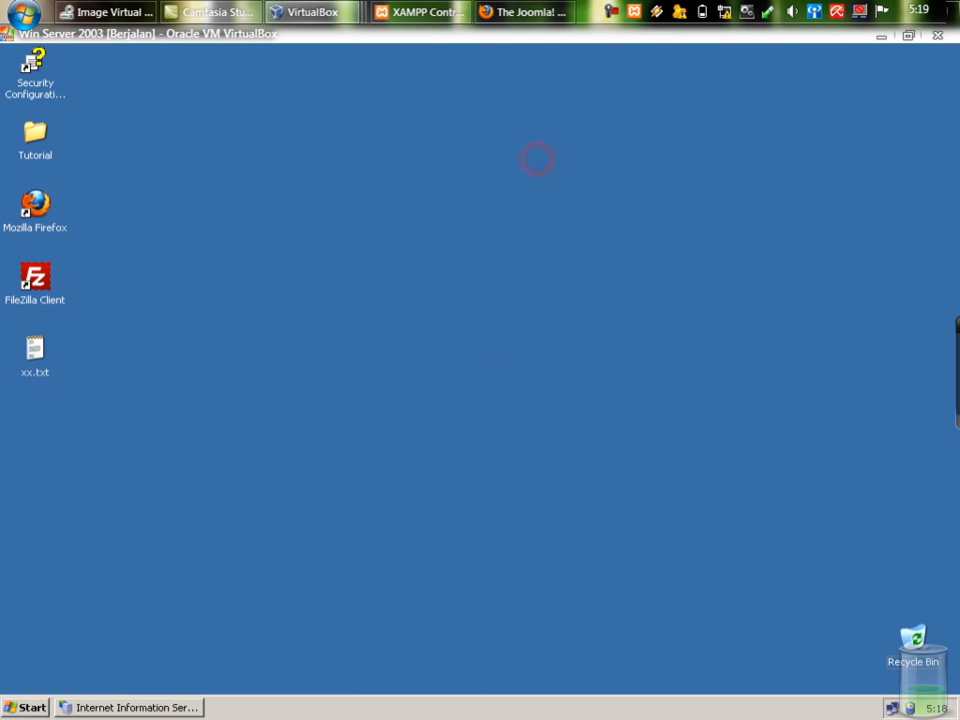
# Step: Open My Computer maximized and log in to ftp://200.200.200.3 as administrator
pyautogui.click(28, 707)
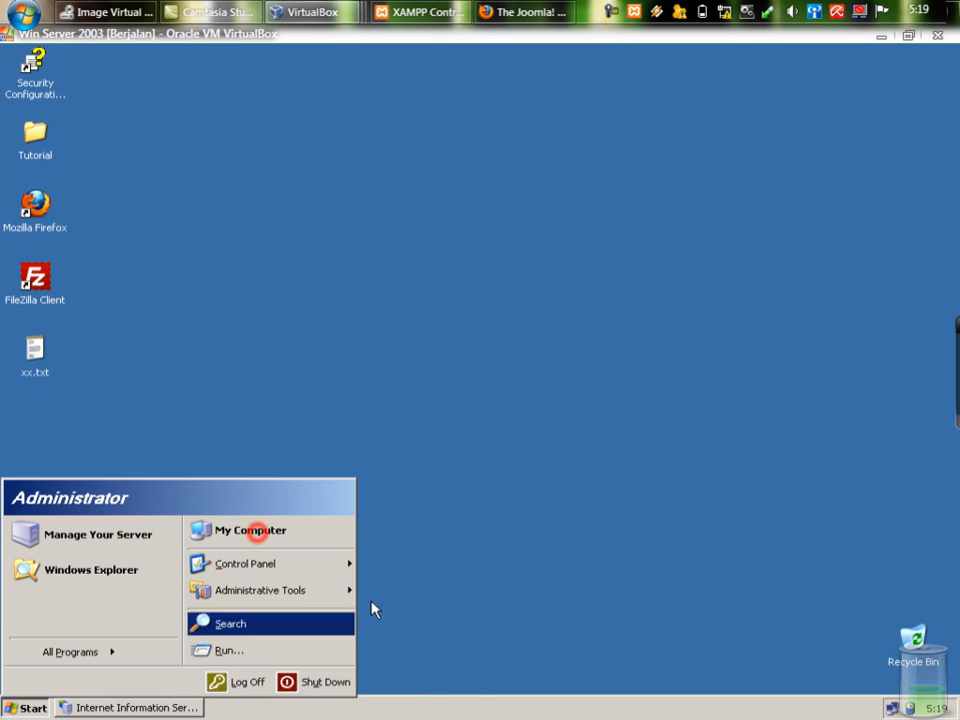
pyautogui.click(306, 527)
pyautogui.doubleClick(315, 178)
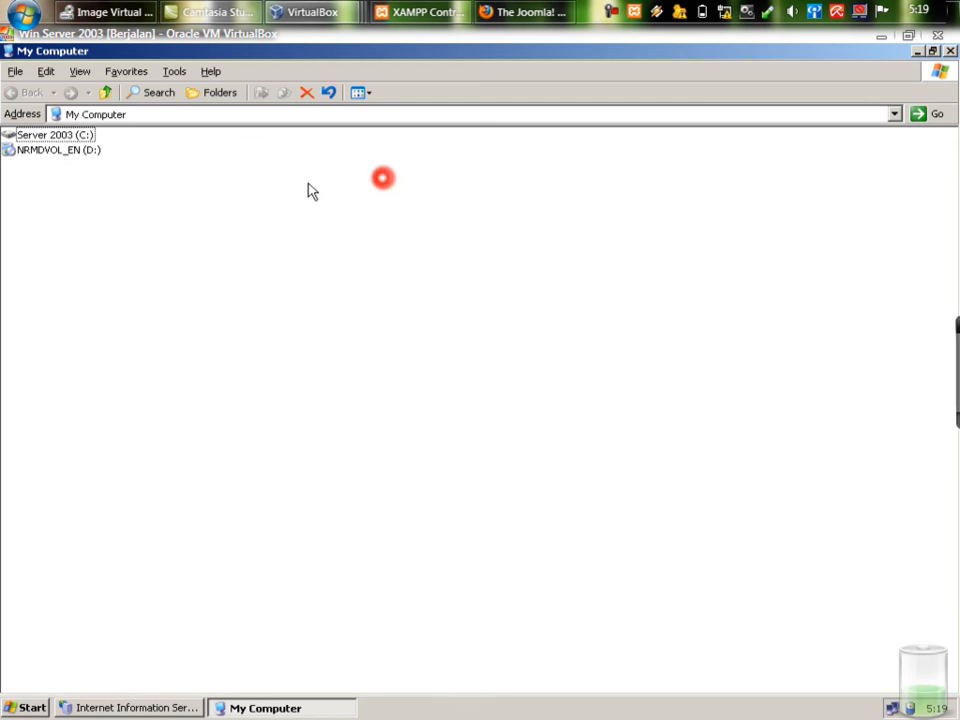
pyautogui.click(185, 114)
pyautogui.write('ftp:')
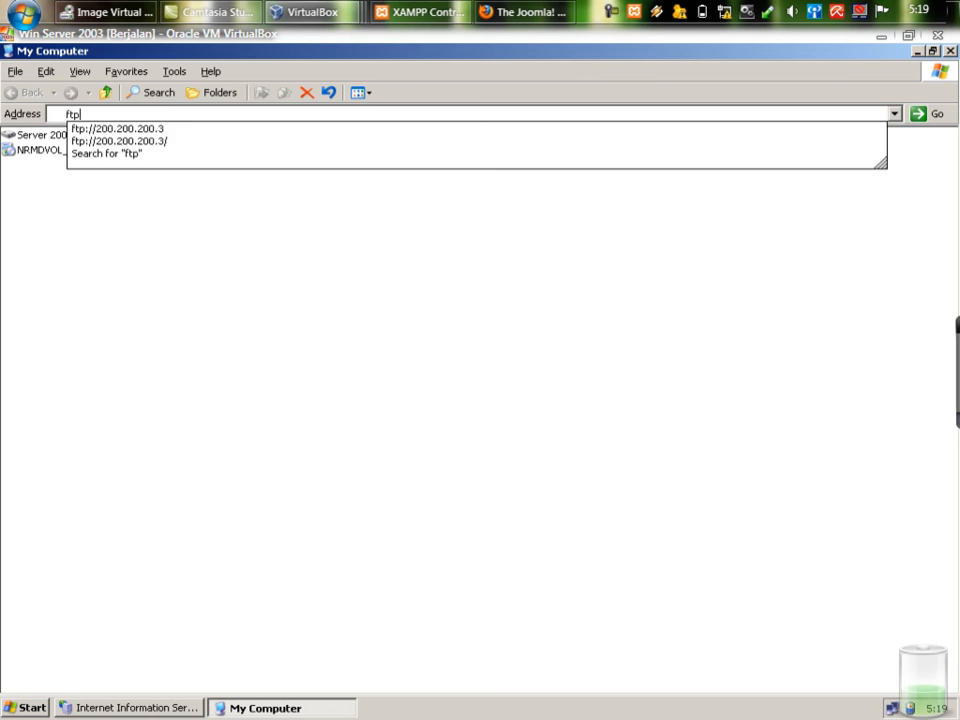
pyautogui.press('Down')
pyautogui.press('Down')
pyautogui.press('Up')
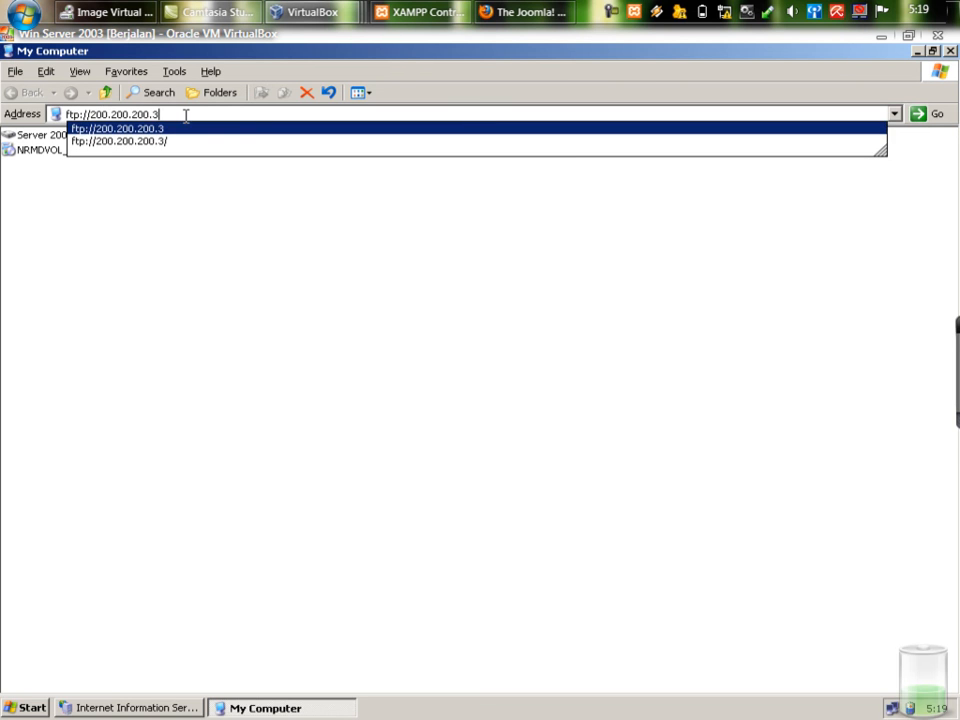
pyautogui.press('Return')
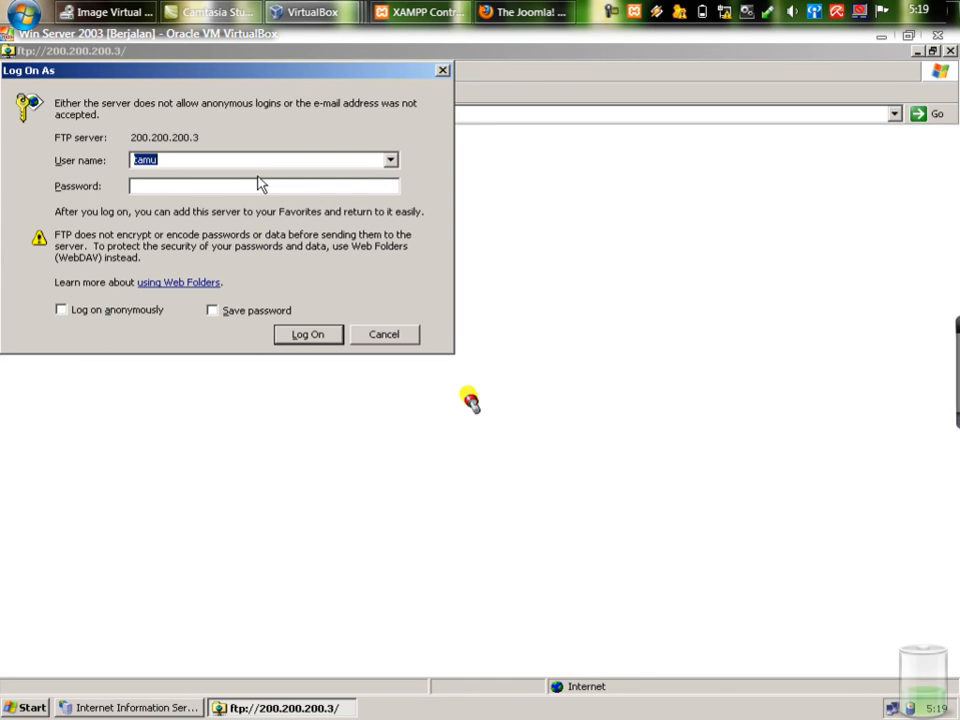
pyautogui.write('administrator')
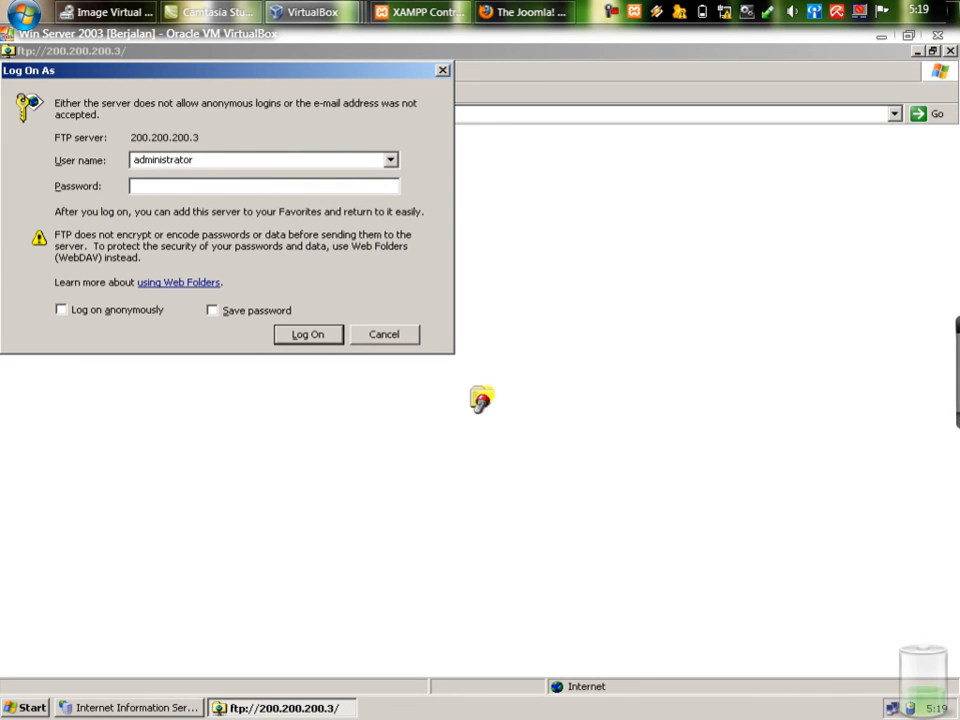
pyautogui.press('Return')
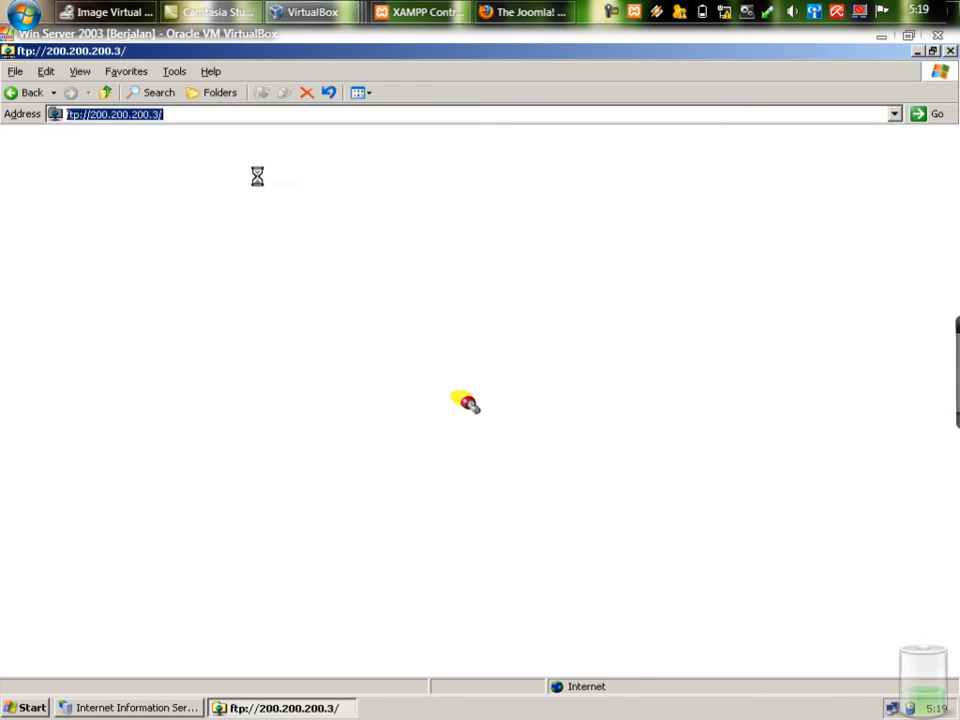
# Step: Show the Folders pane, inspect the FTP files and folders, refresh, then minimize the window
pyautogui.click(225, 93)
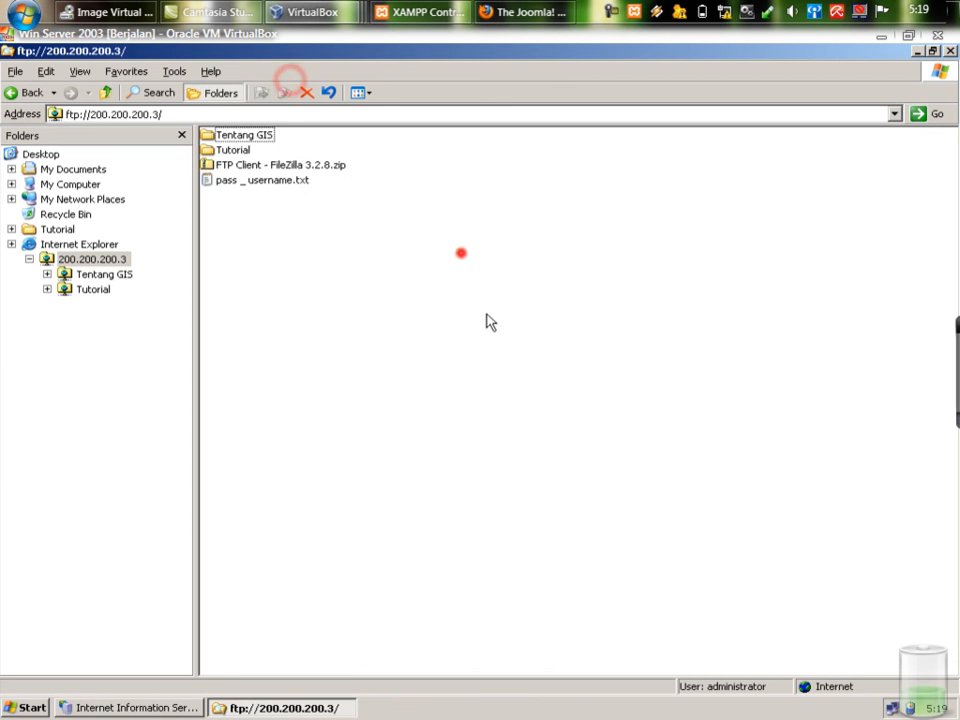
pyautogui.click(263, 165)
pyautogui.click(255, 145)
pyautogui.click(252, 137)
pyautogui.click(249, 150)
pyautogui.click(275, 165)
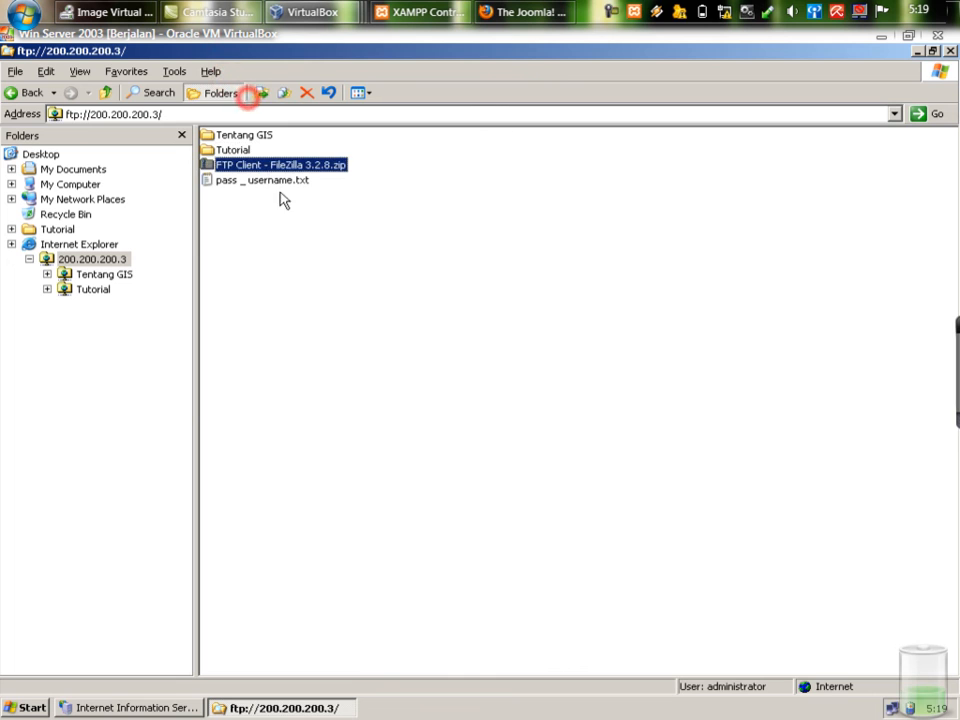
pyautogui.click(310, 225)
pyautogui.rightClick(556, 278)
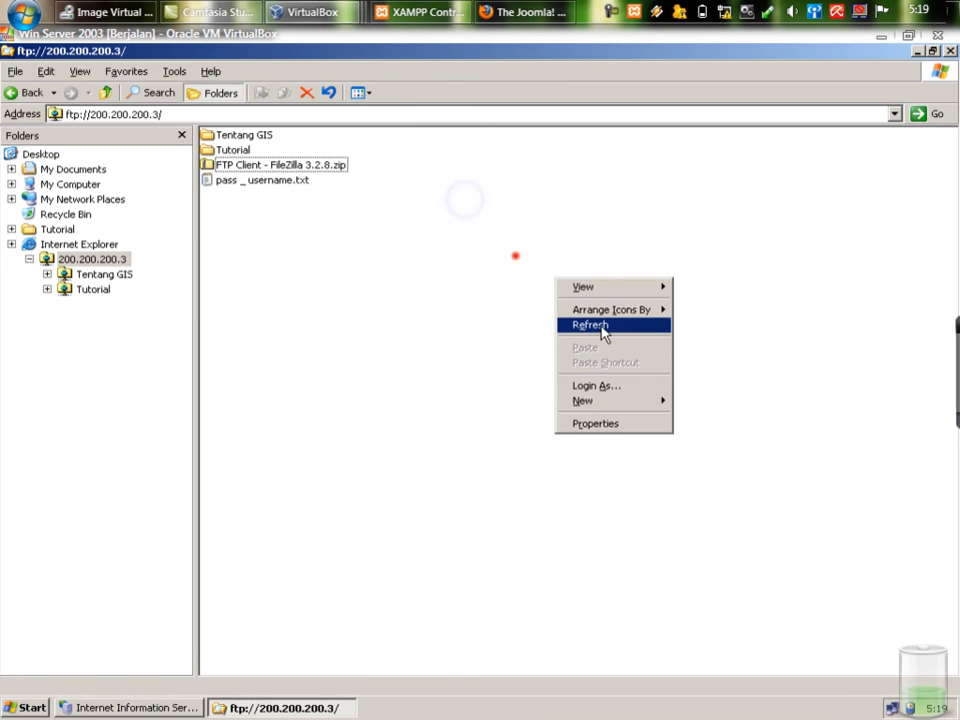
pyautogui.click(600, 330)
pyautogui.click(915, 52)
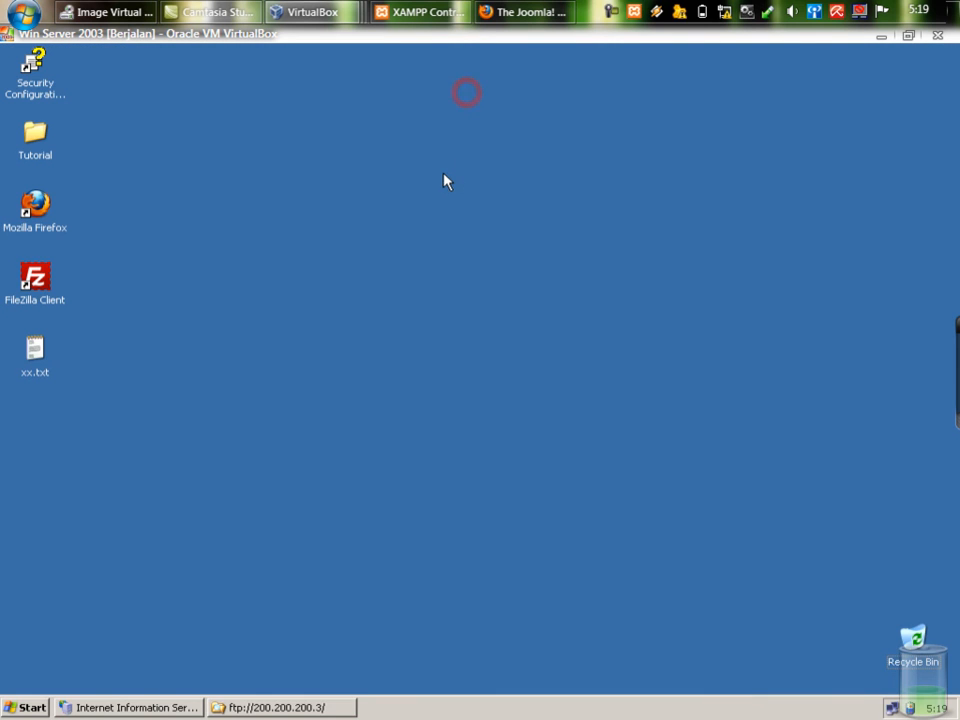
# Step: Switch to the XP SP 2 cadangan virtual machine and make it full screen
pyautogui.click(476, 385)
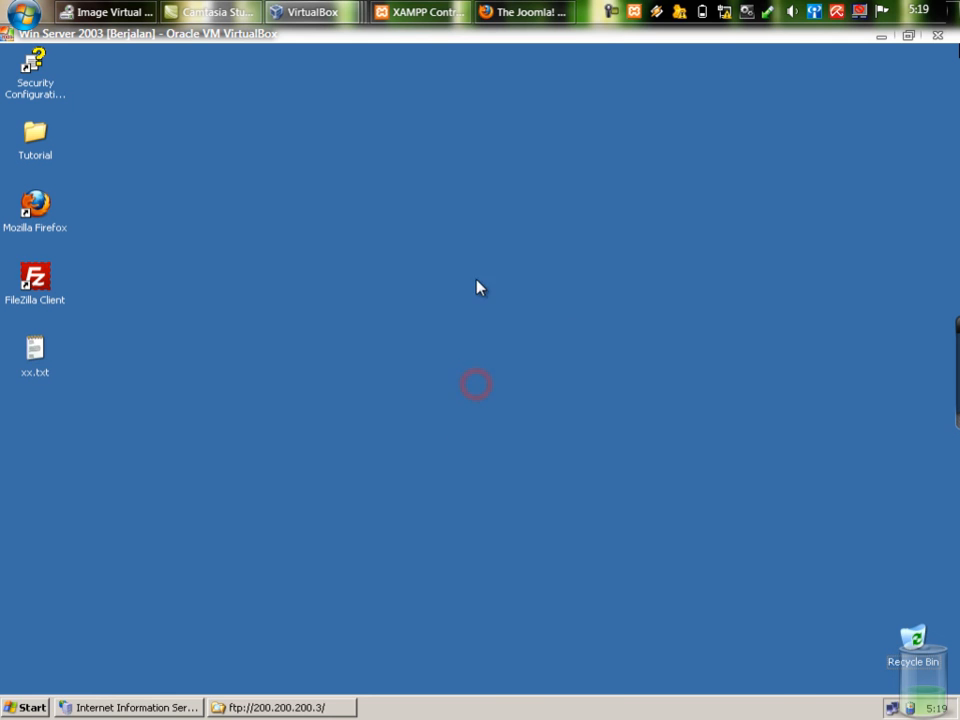
pyautogui.click(884, 38)
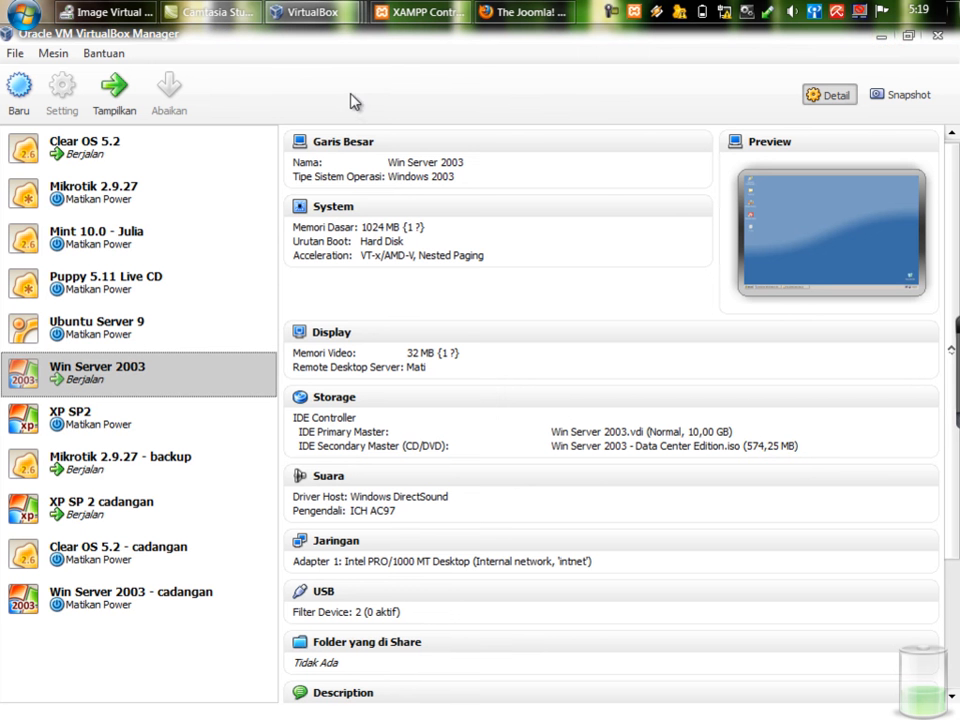
pyautogui.moveTo(310, 12)
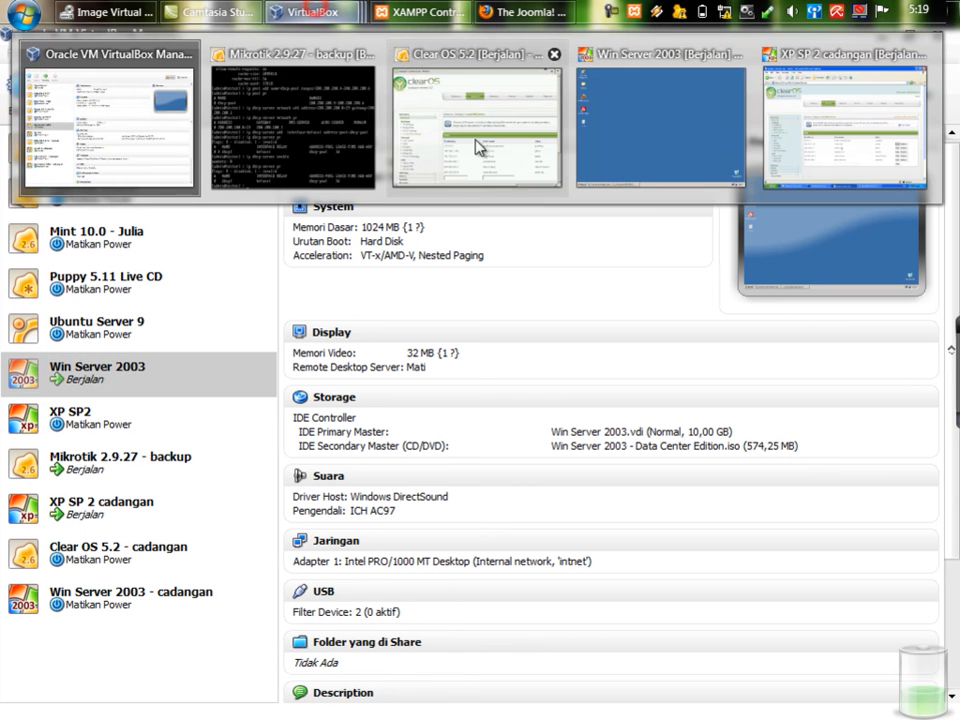
pyautogui.click(820, 120)
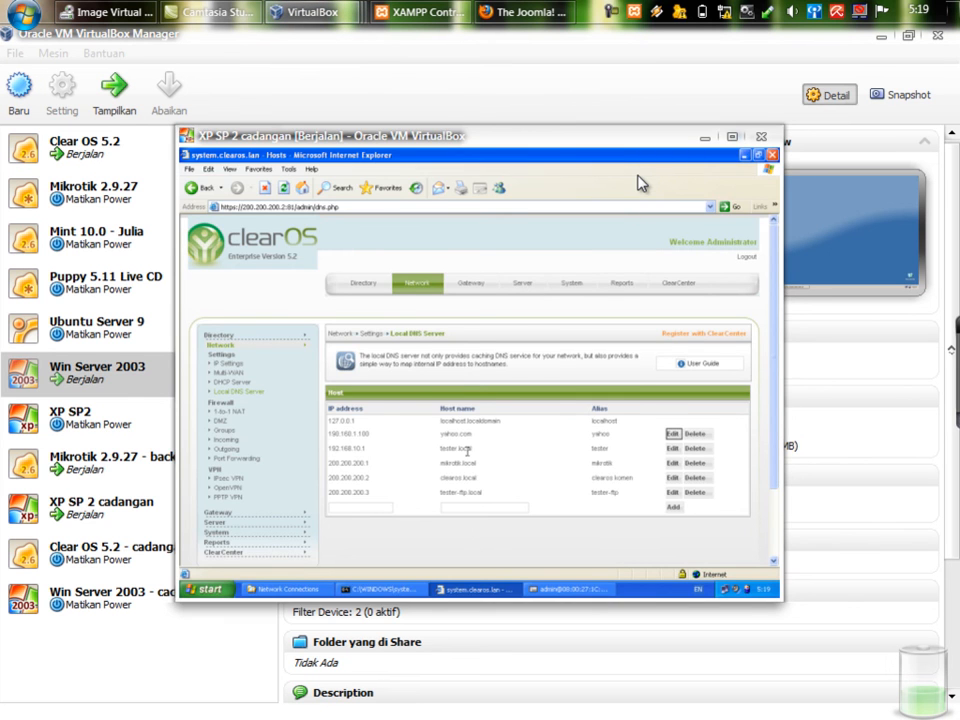
pyautogui.hotkey('ctrl', 'f')
pyautogui.press('Return')
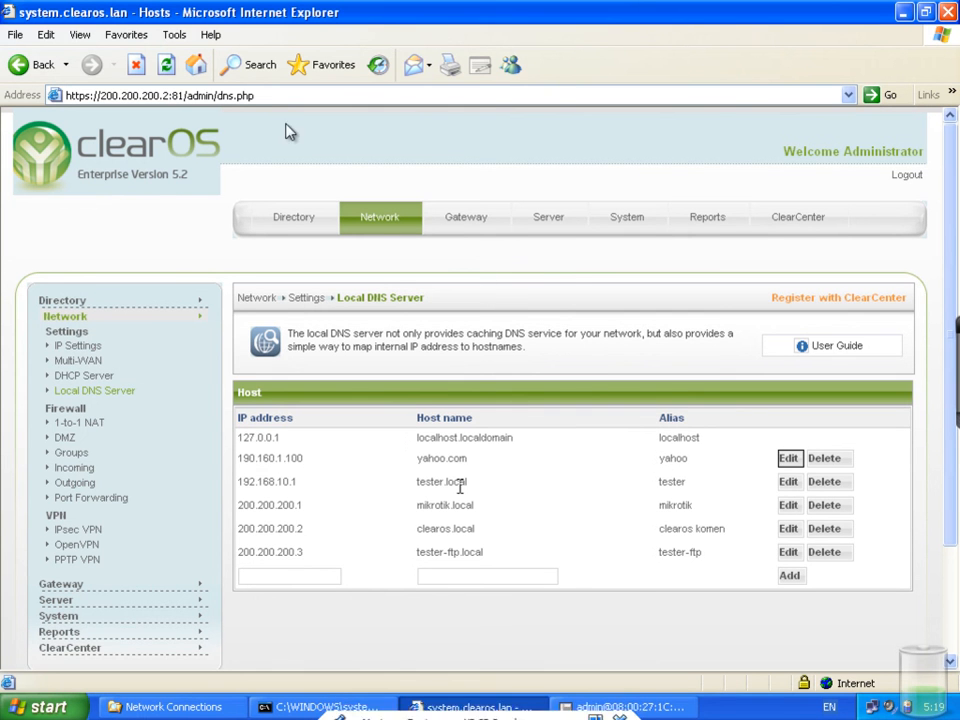
# Step: Go to ftp://200.200.200.3 in the XP guest's browser
pyautogui.click(273, 92)
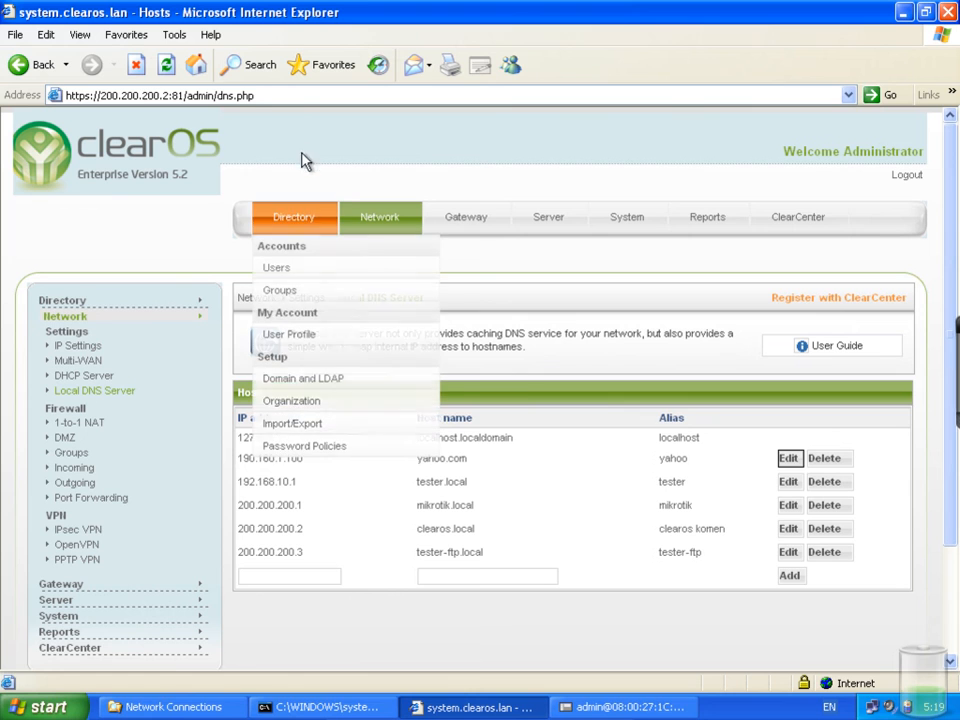
pyautogui.hotkey('alt', 'd')
pyautogui.write('ftp://200.200.200.3')
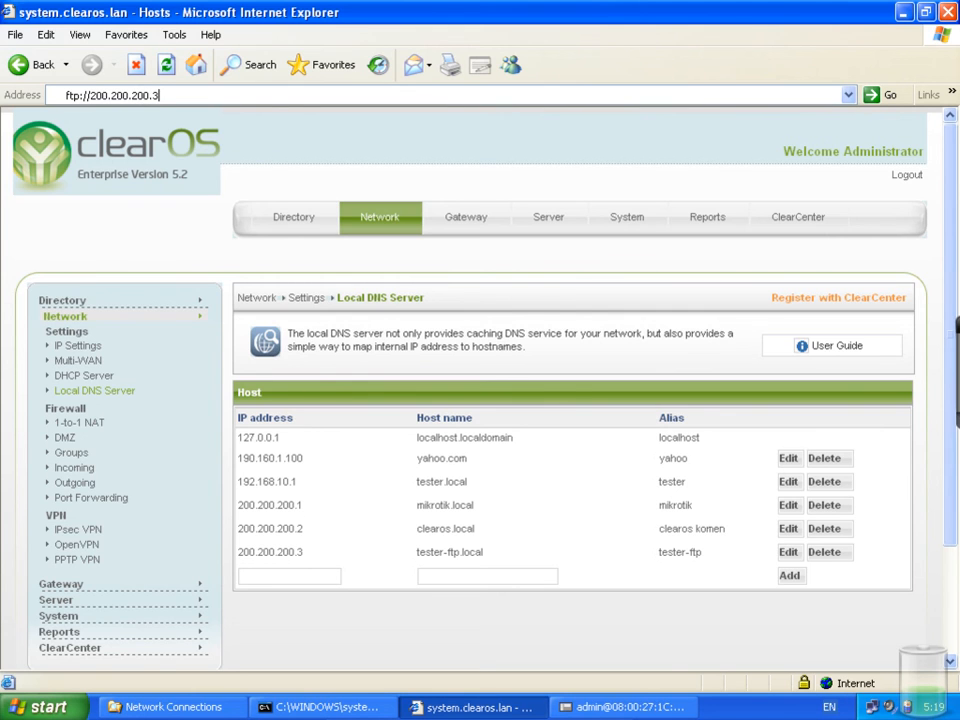
pyautogui.press('Return')
# Step: Log on to the FTP server as user tamu with its password
pyautogui.write('a')
pyautogui.press('BackSpace')
pyautogui.write('t')
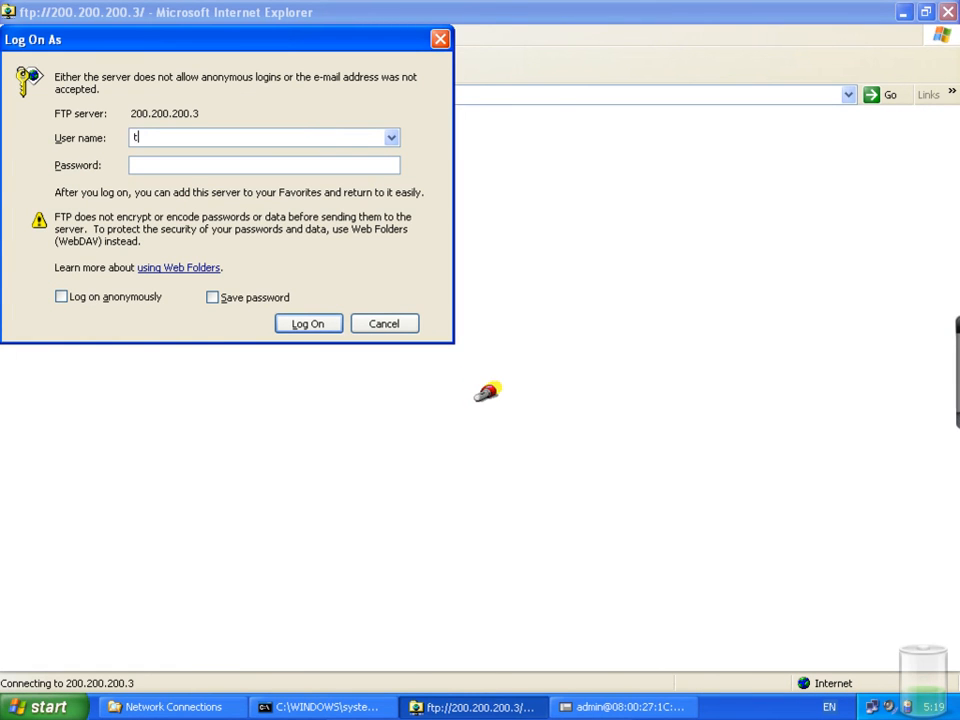
pyautogui.press('BackSpace')
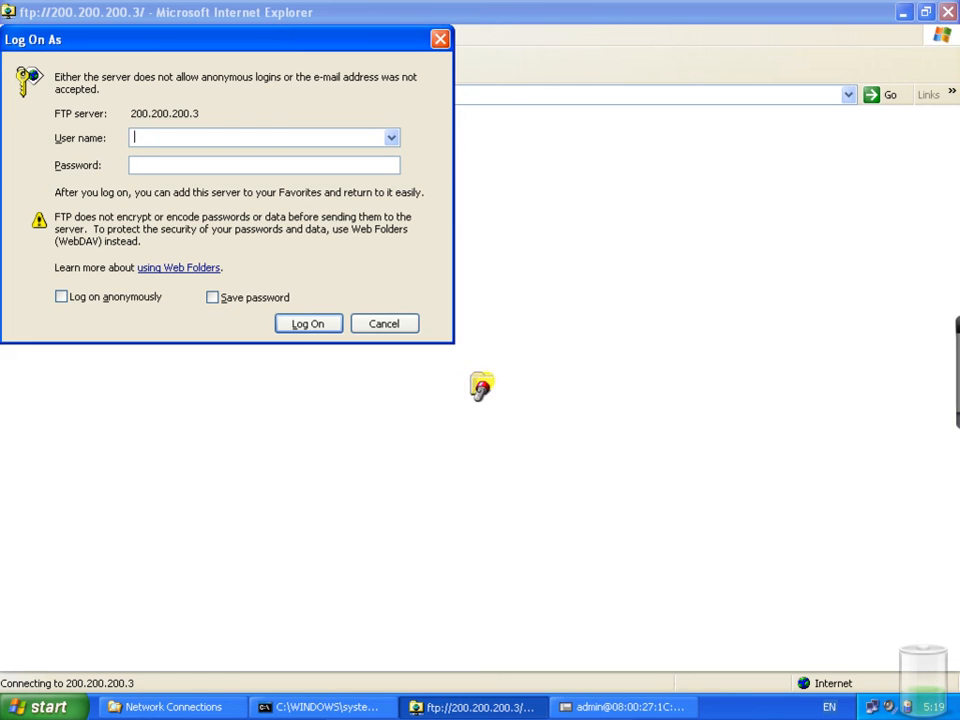
pyautogui.write('tamu')
pyautogui.press('Tab')
pyautogui.write('******')
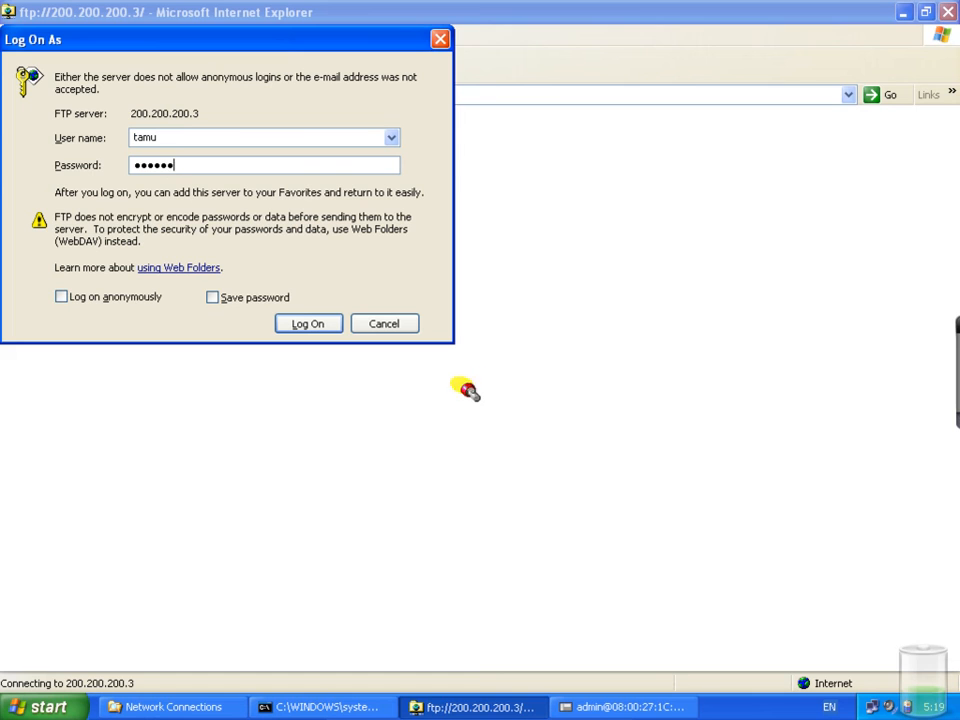
pyautogui.write('****')
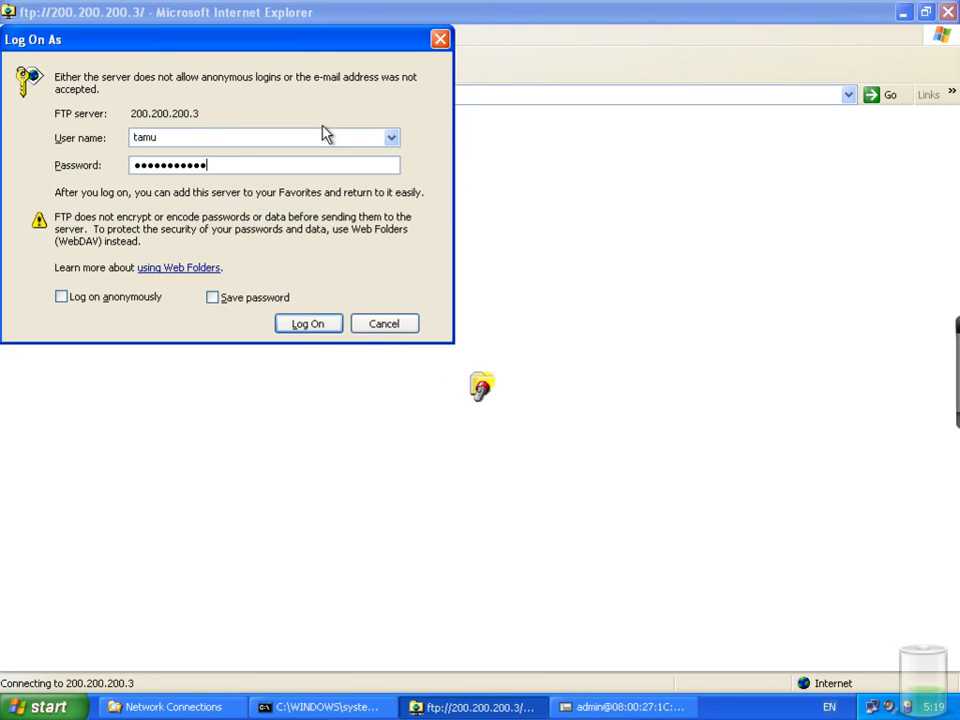
pyautogui.press('Return')
pyautogui.click(422, 183)
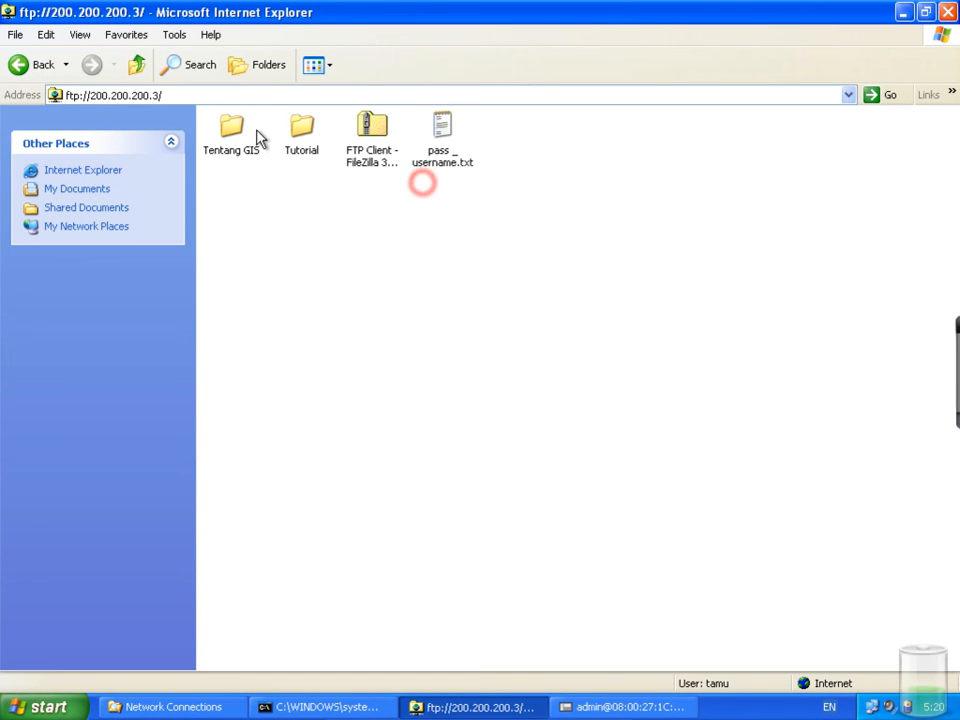
# Step: Show the Folders pane, refresh the FTP listing, and restore and reposition the FTP window
pyautogui.click(262, 66)
pyautogui.rightClick(369, 284)
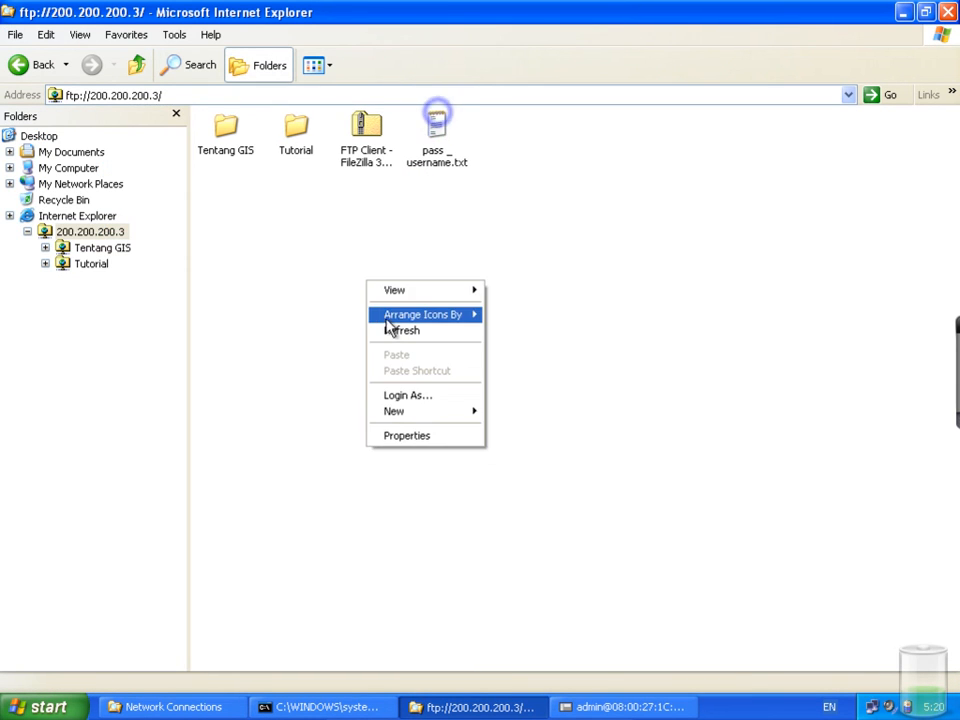
pyautogui.click(399, 331)
pyautogui.doubleClick(546, 7)
pyautogui.moveTo(524, 130); pyautogui.dragTo(796, 3)
# Step: Hide the command prompt and show the D: drive contents in a restored Explorer window
pyautogui.click(291, 285)
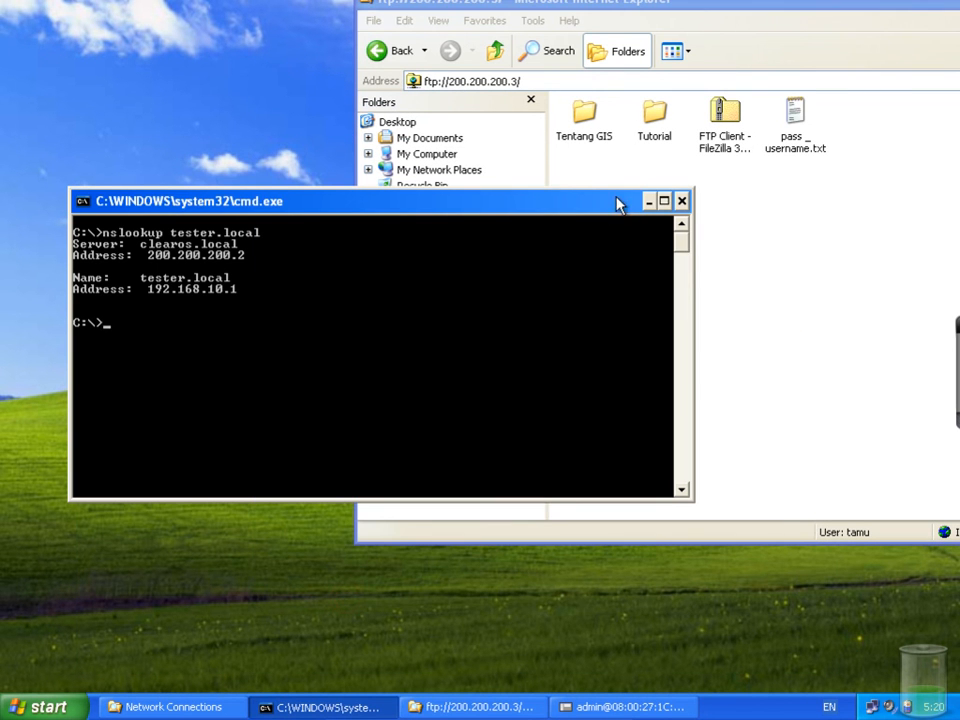
pyautogui.click(648, 202)
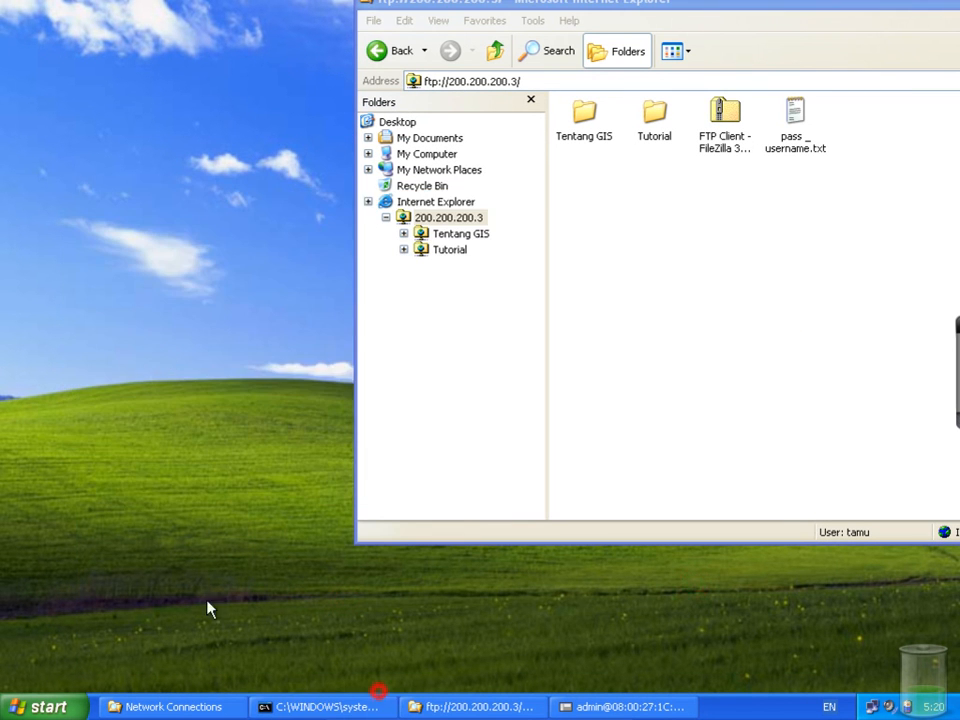
pyautogui.click(199, 712)
pyautogui.doubleClick(542, 9)
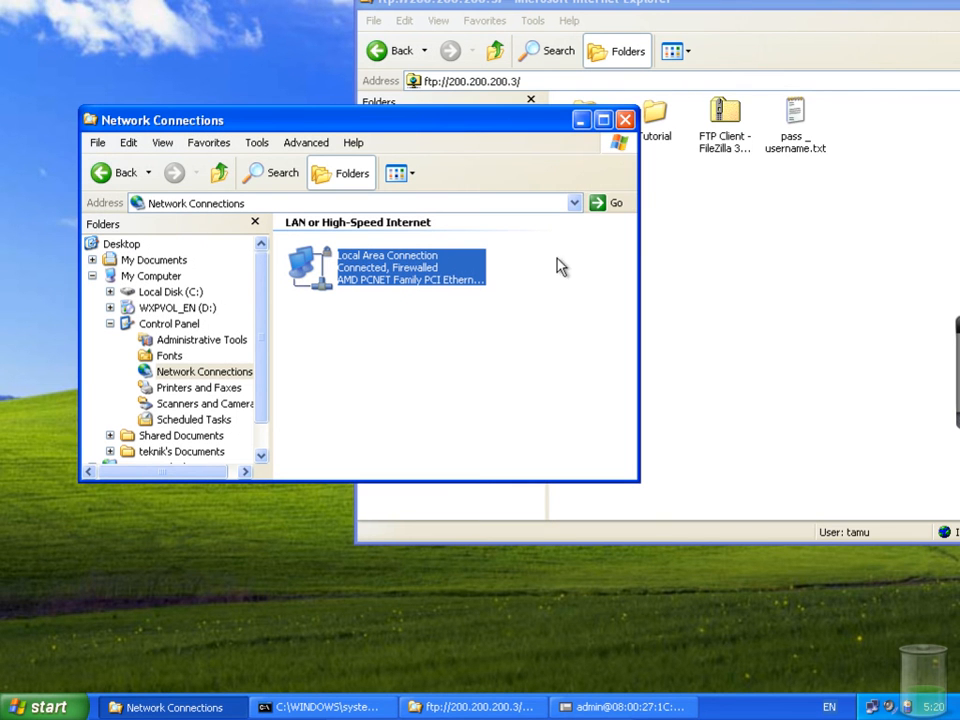
pyautogui.moveTo(516, 116); pyautogui.dragTo(495, 109)
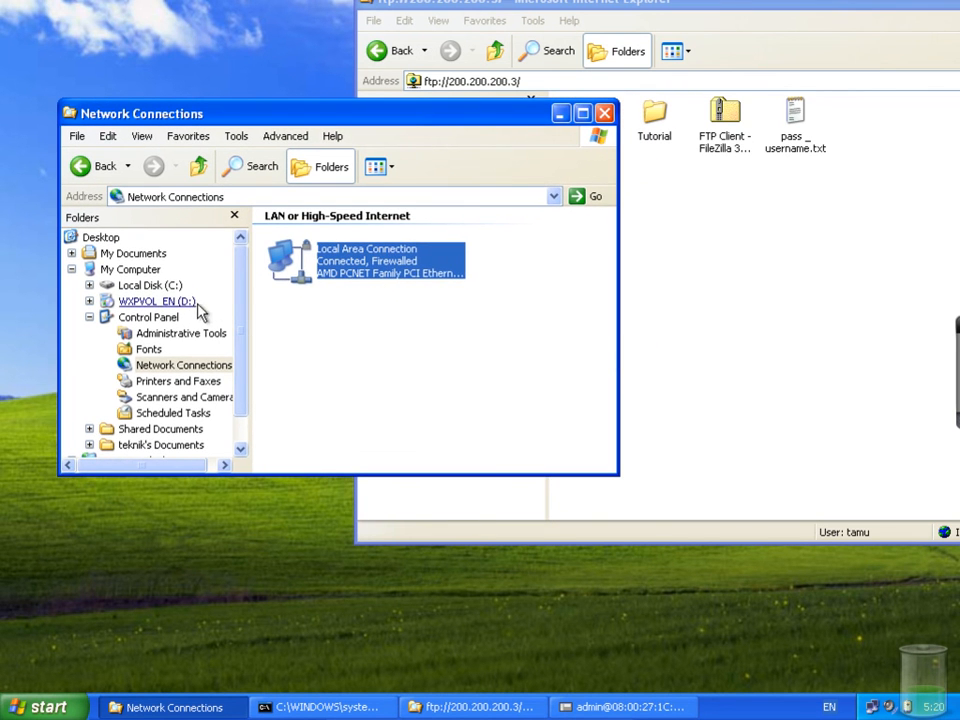
pyautogui.click(180, 301)
pyautogui.click(416, 372)
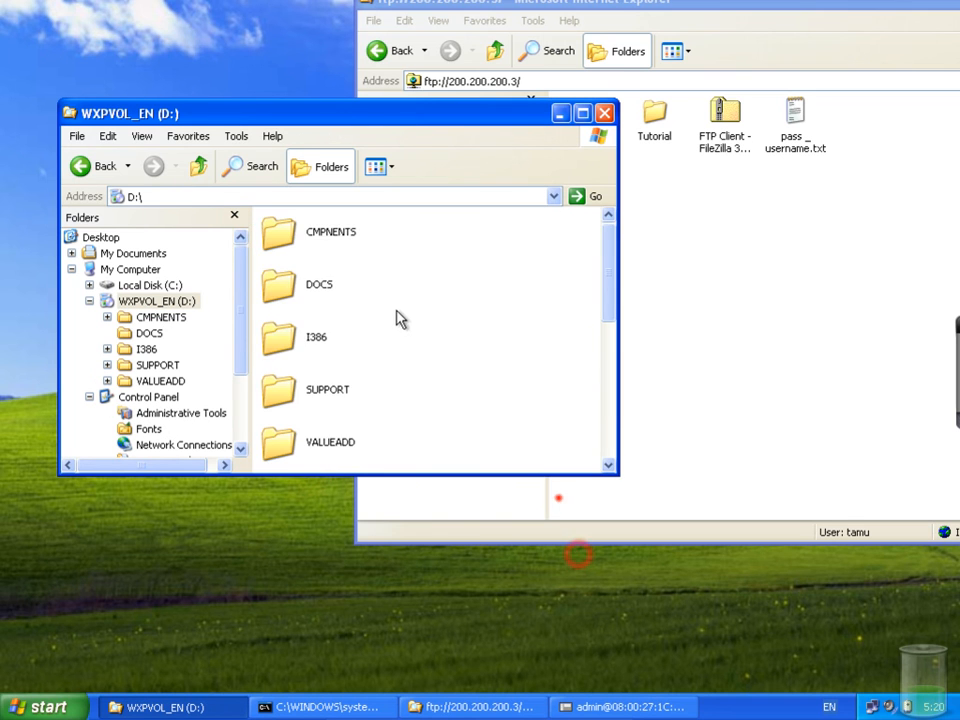
pyautogui.scroll(-3, 409, 315)
pyautogui.scroll(2, 409, 315)
pyautogui.scroll(-2, 398, 374)
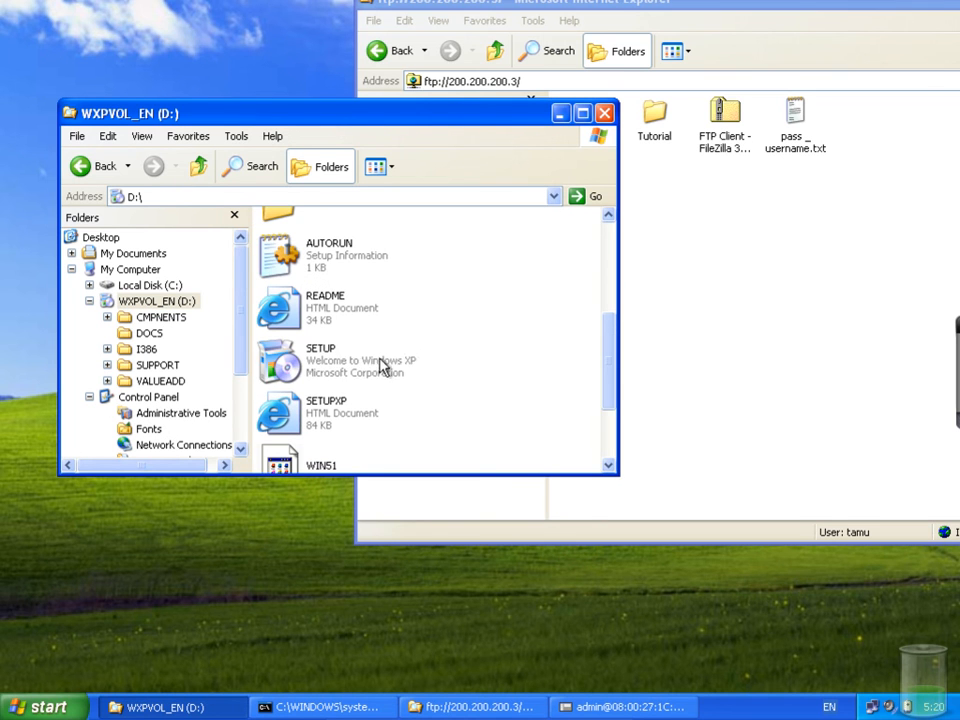
# Step: Drag SETUP from the D: drive into the FTP window to upload it
pyautogui.moveTo(392, 371); pyautogui.dragTo(740, 369)
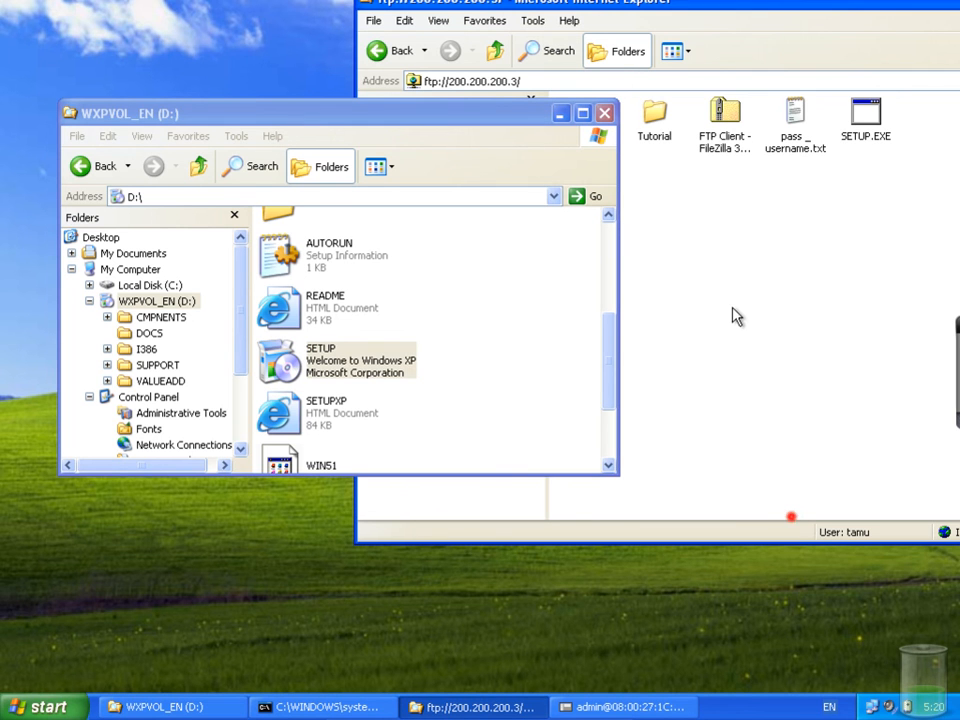
pyautogui.moveTo(503, 113); pyautogui.dragTo(480, 194)
pyautogui.click(441, 454)
pyautogui.scroll(5, 443, 437)
pyautogui.click(797, 478)
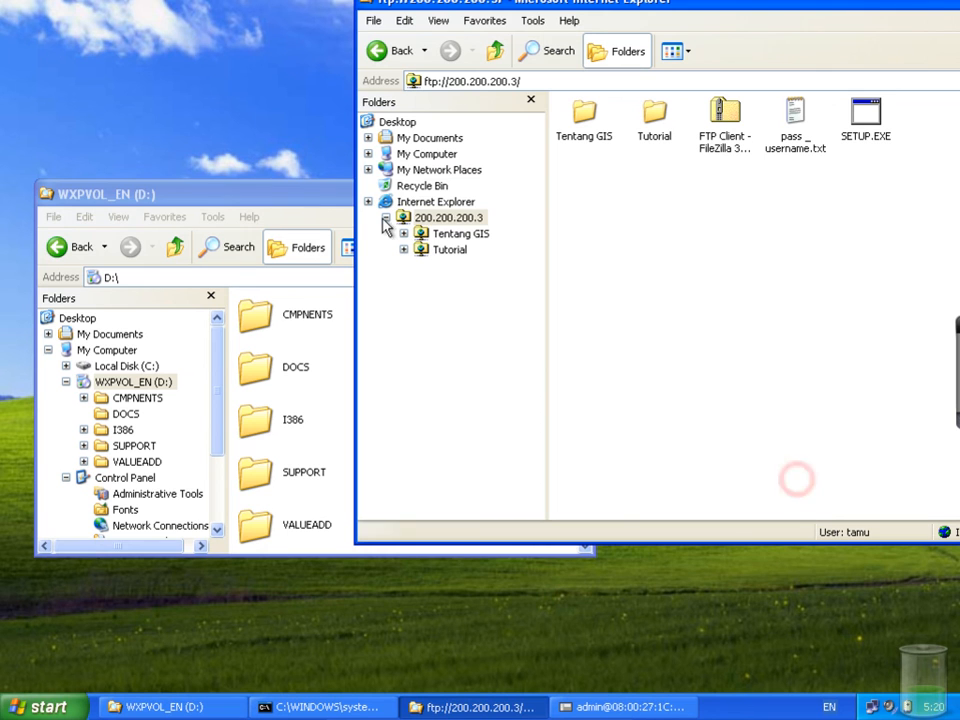
pyautogui.moveTo(330, 210); pyautogui.dragTo(321, 347)
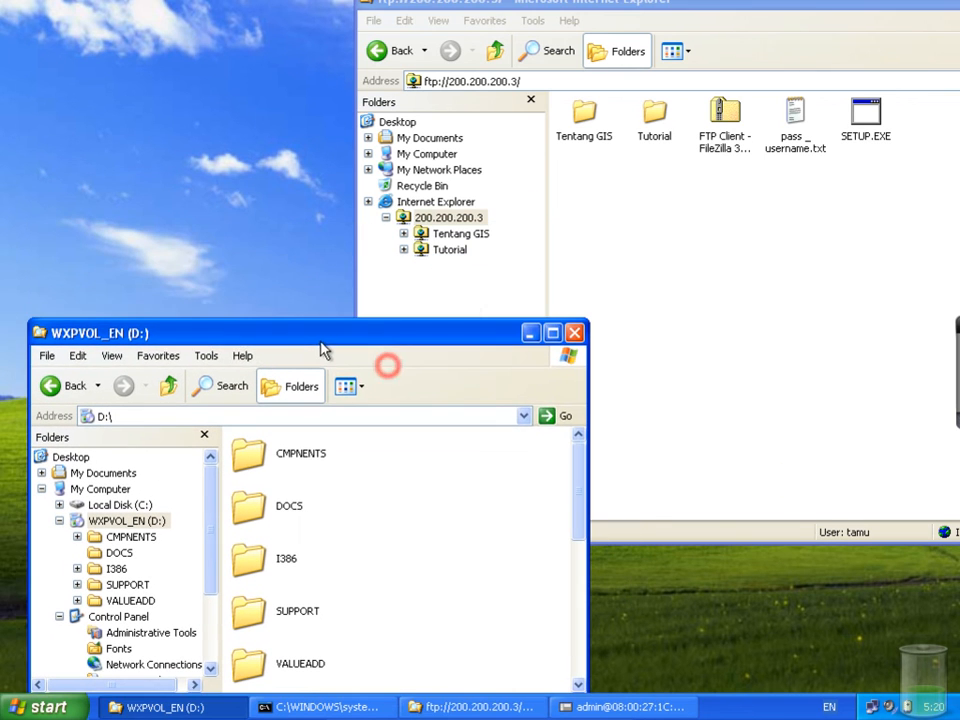
pyautogui.click(648, 198)
# Step: Copy the Tentang GIS folder from the FTP server onto the desktop
pyautogui.moveTo(585, 128); pyautogui.dragTo(152, 192)
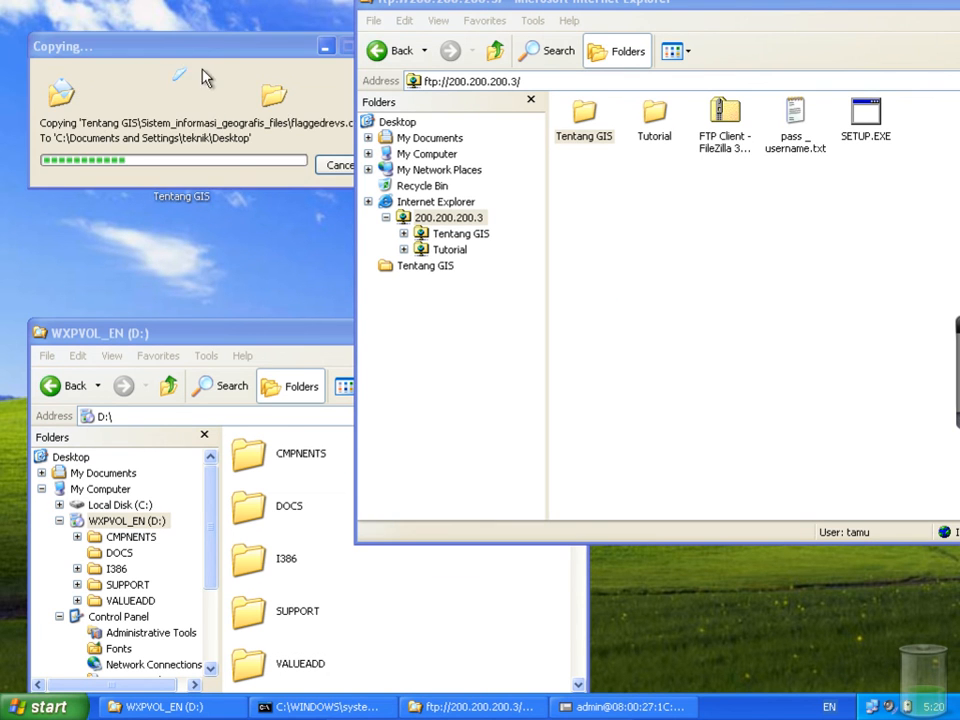
pyautogui.moveTo(152, 51); pyautogui.dragTo(114, 84)
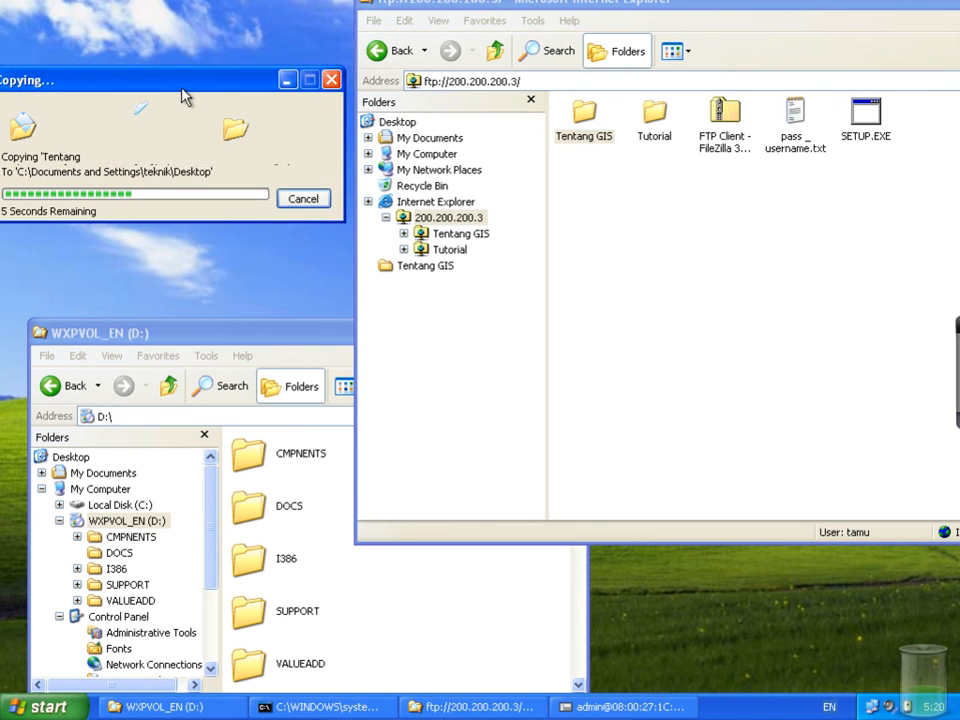
pyautogui.moveTo(181, 89); pyautogui.dragTo(230, 89)
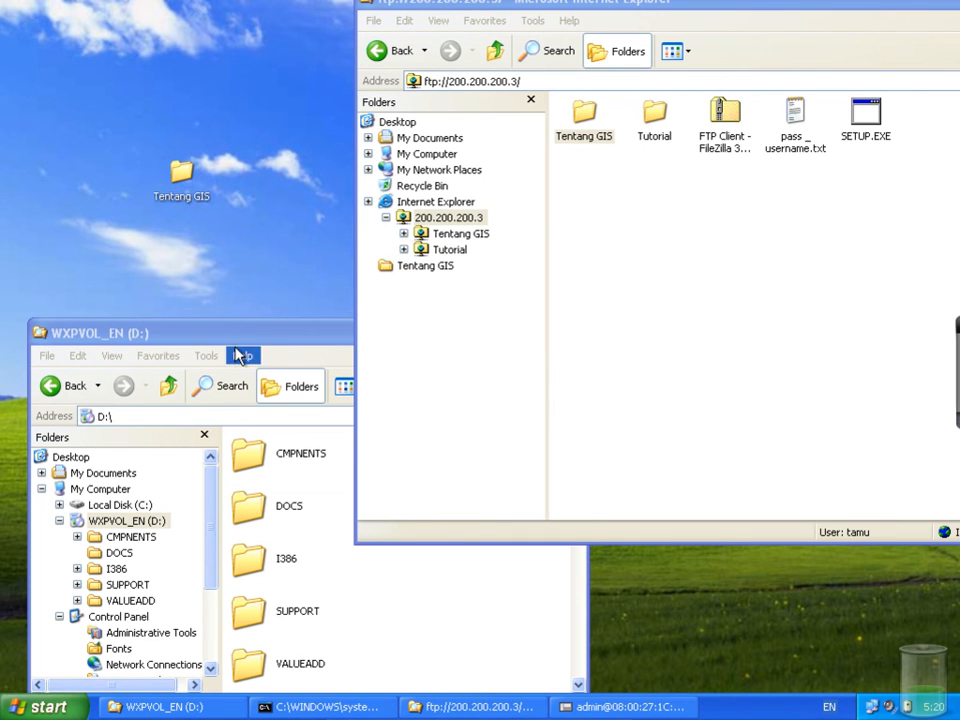
# Step: Minimize the D: drive window and refresh the XP desktop
pyautogui.moveTo(235, 340); pyautogui.dragTo(229, 290)
pyautogui.rightClick(232, 283)
pyautogui.click(266, 345)
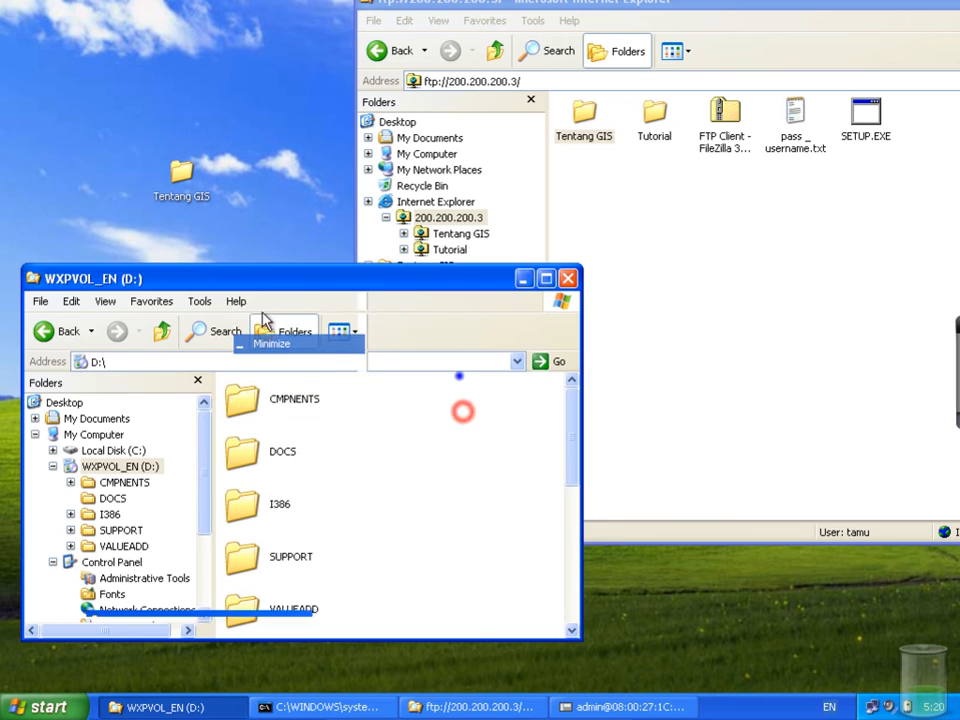
pyautogui.rightClick(266, 327)
pyautogui.click(277, 356)
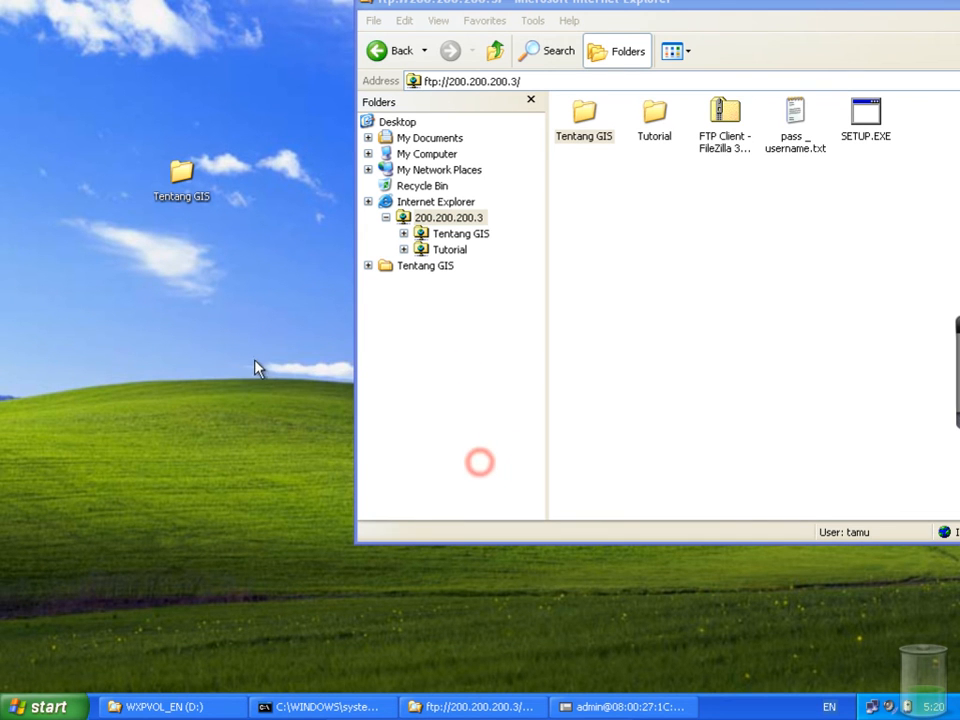
pyautogui.rightClick(243, 352)
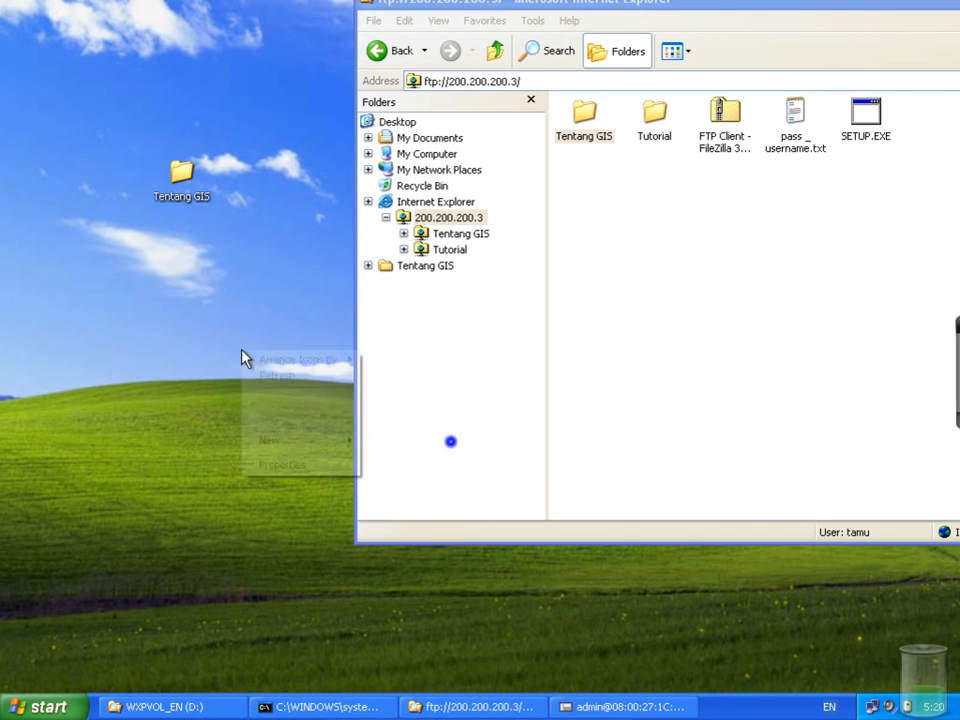
pyautogui.click(303, 380)
# Step: Launch Remote Desktop Connection from the Start menu and move its dialog aside
pyautogui.click(22, 712)
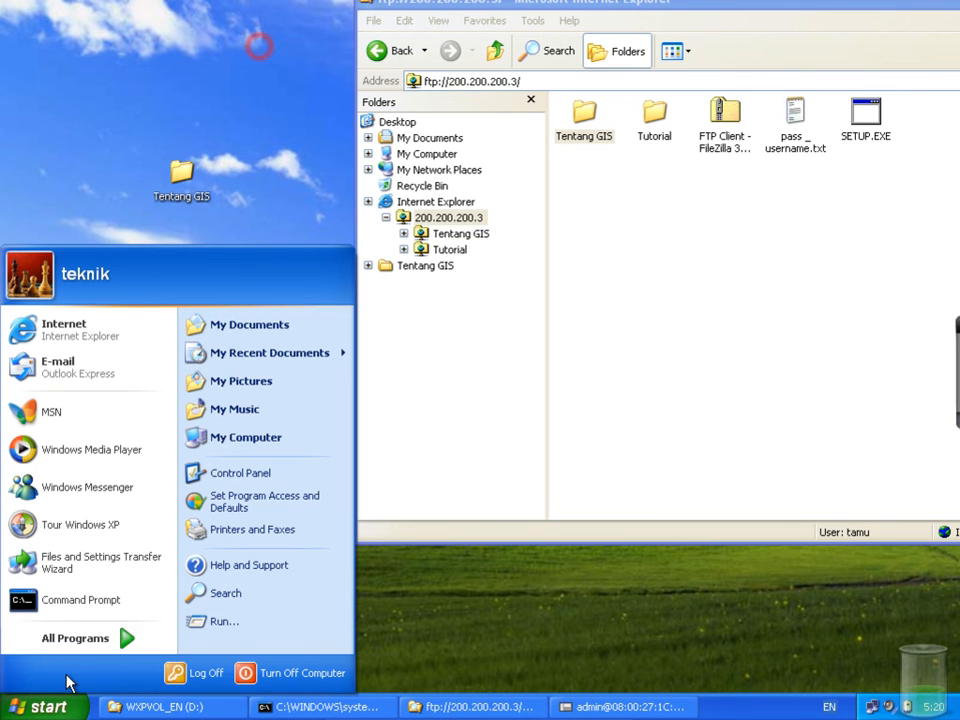
pyautogui.moveTo(88, 640)
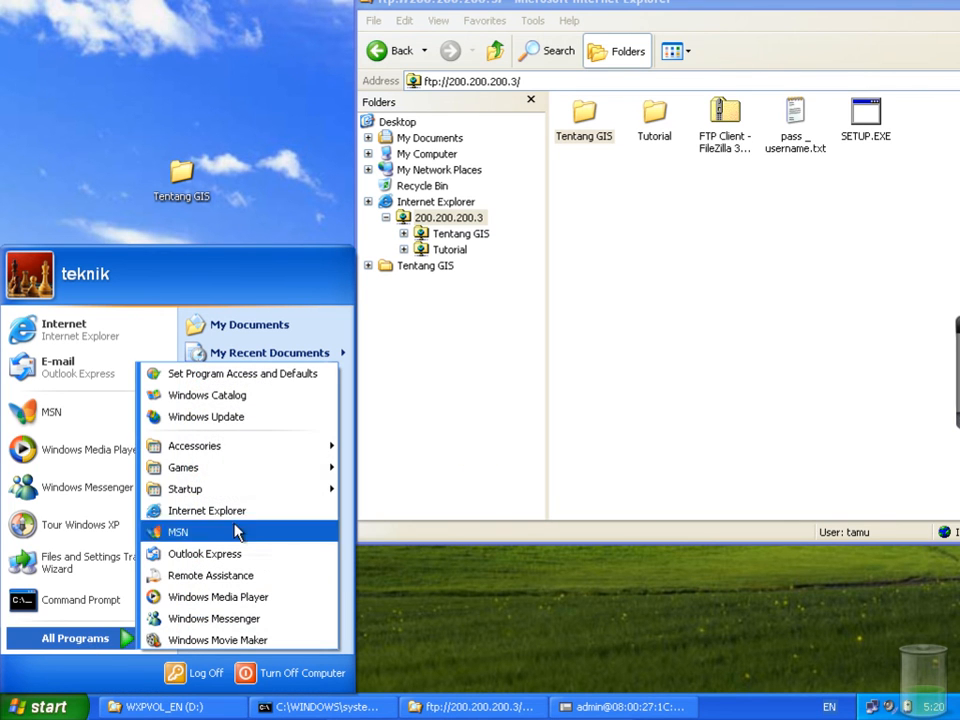
pyautogui.moveTo(300, 450)
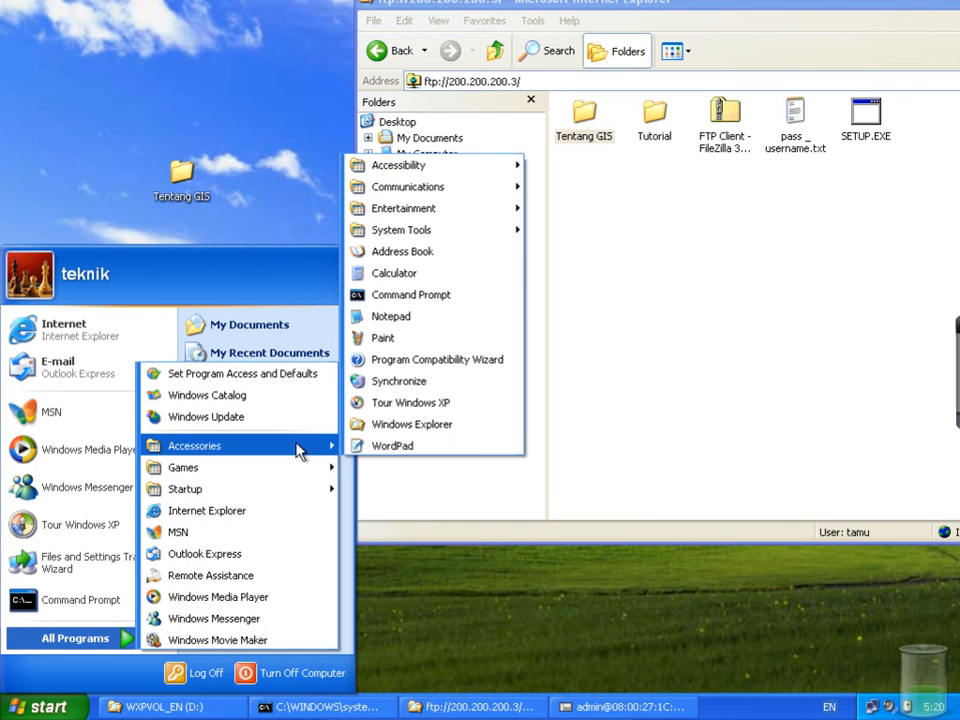
pyautogui.moveTo(426, 172)
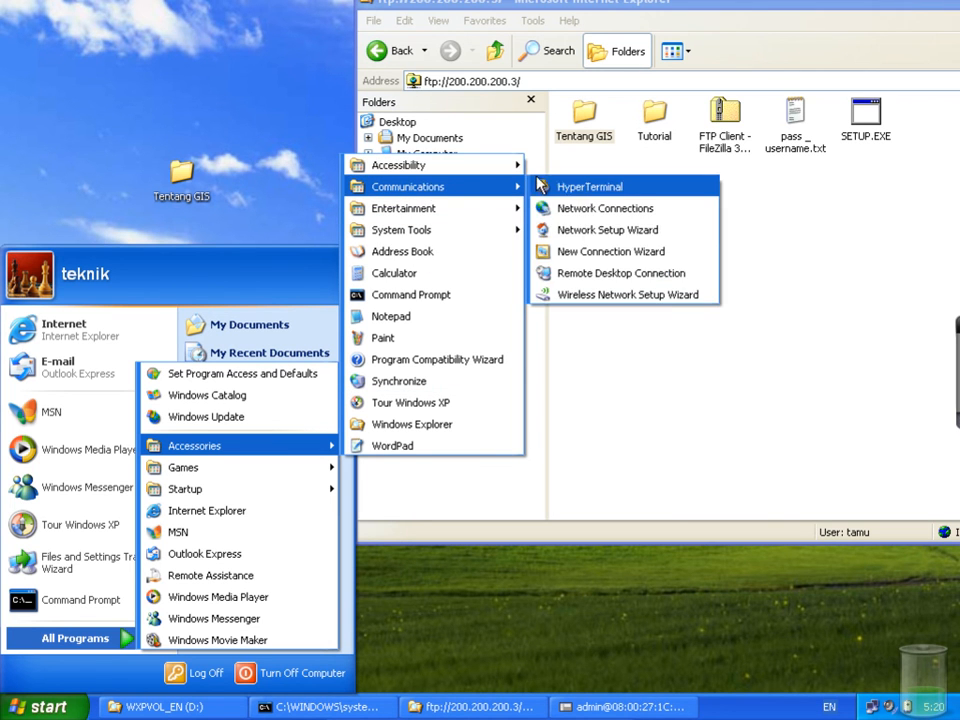
pyautogui.click(594, 274)
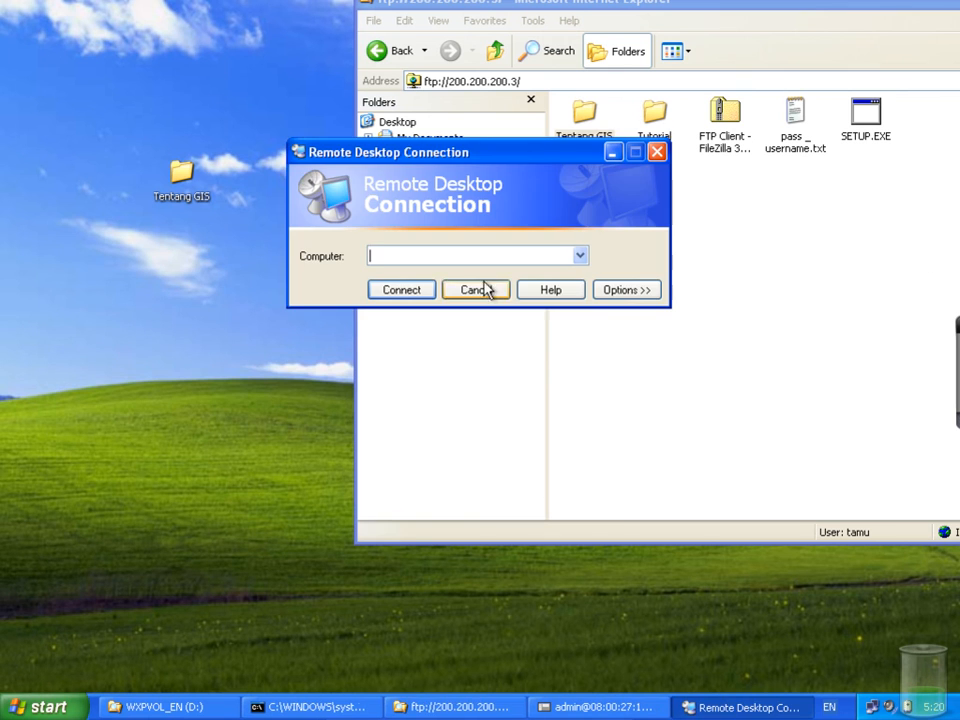
pyautogui.moveTo(460, 161); pyautogui.dragTo(259, 265)
# Step: Restore and maximize the command prompt, then run nslookup tester-ftp.local
pyautogui.click(362, 712)
pyautogui.click(360, 712)
pyautogui.click(360, 711)
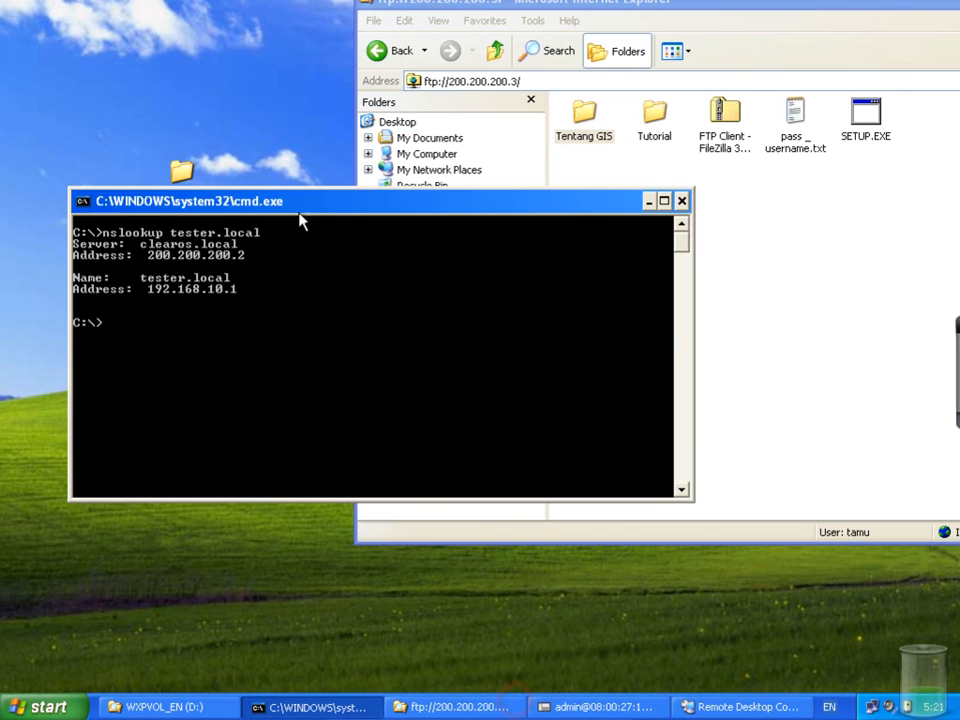
pyautogui.doubleClick(293, 199)
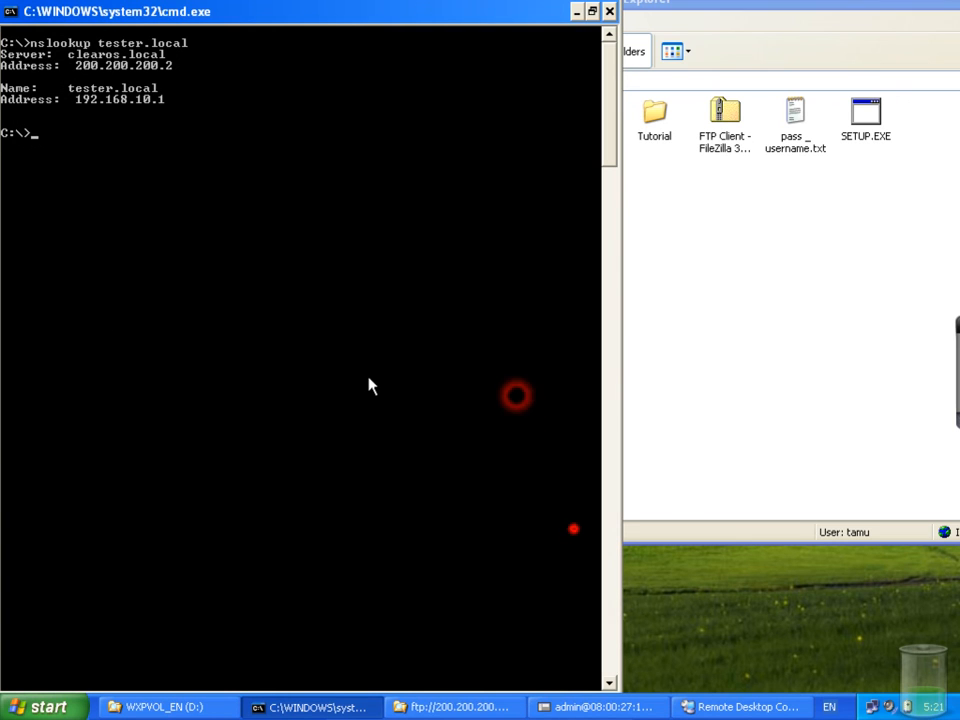
pyautogui.write('nslookup tester-f')
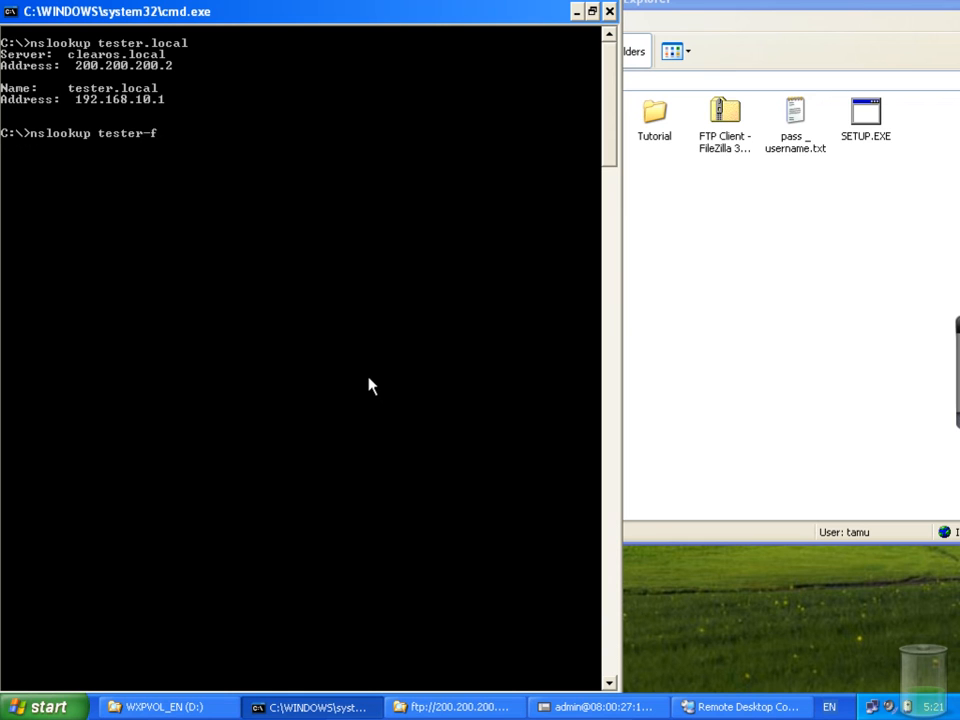
pyautogui.write('tp.local')
pyautogui.press('Return')
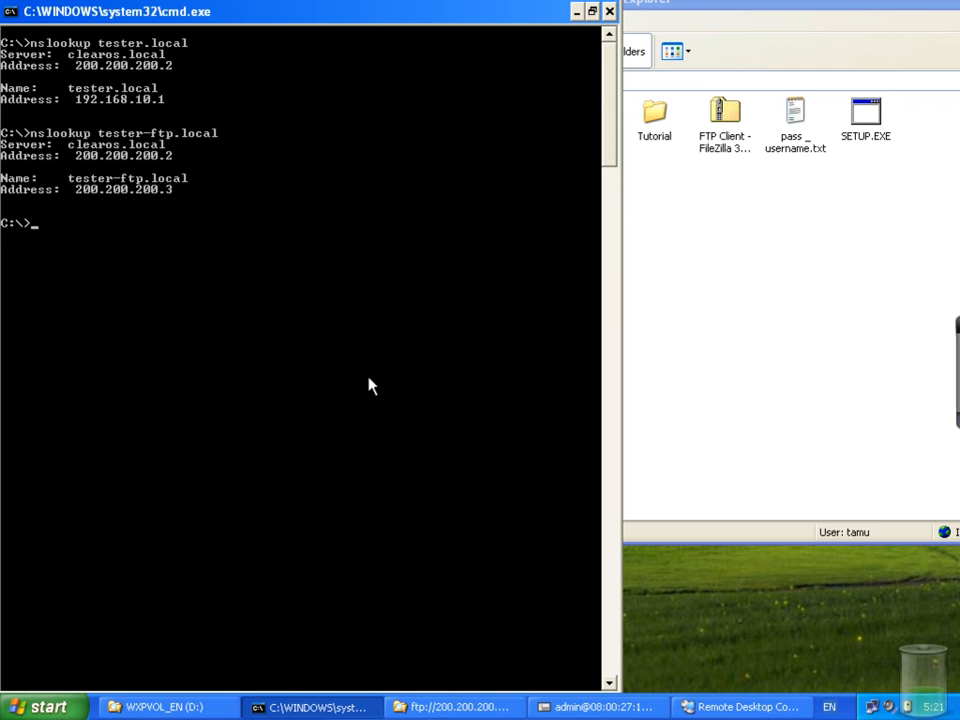
# Step: Move the command prompt aside and enter tester-ftp as the Remote Desktop computer
pyautogui.doubleClick(320, 18)
pyautogui.moveTo(364, 214); pyautogui.dragTo(617, 228)
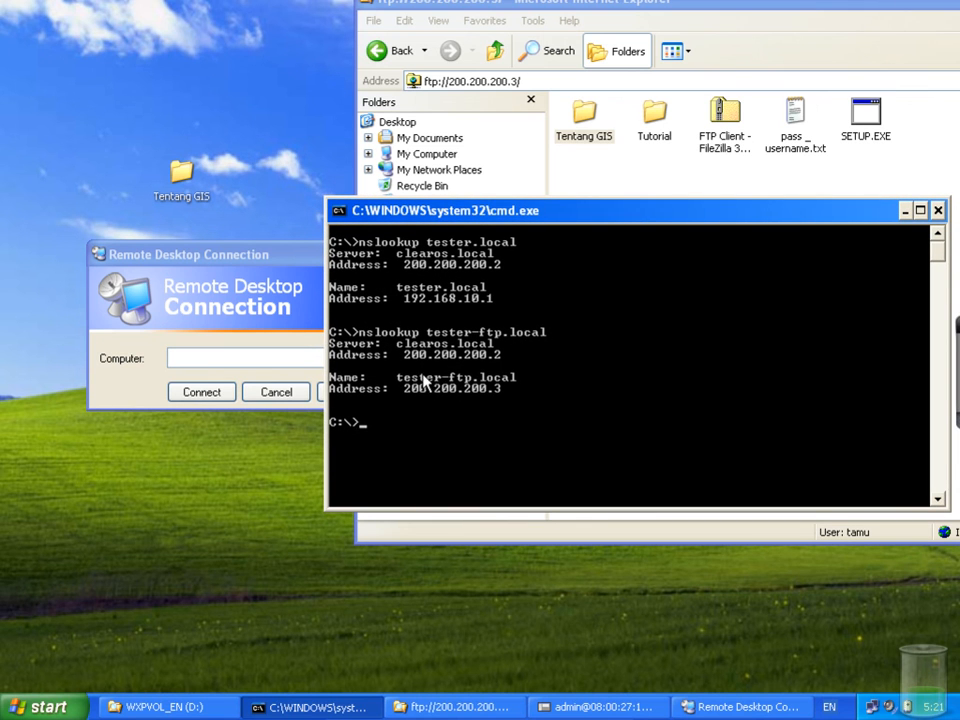
pyautogui.moveTo(276, 256); pyautogui.dragTo(370, 114)
pyautogui.write('tester-ftp.local')
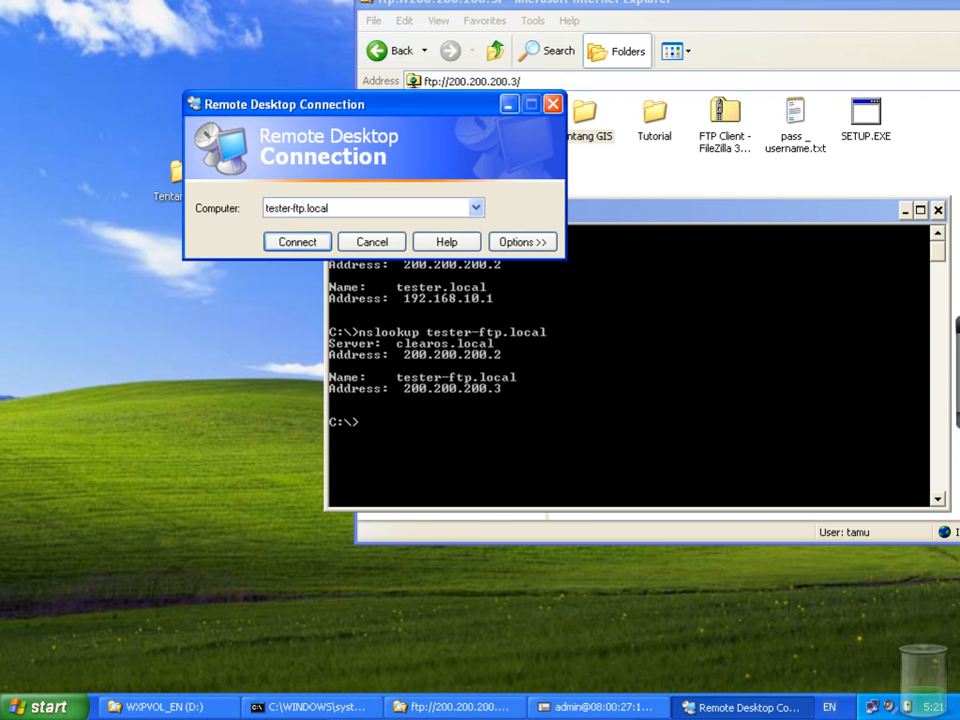
# Step: Connect to tester-ftp and log on as administrator
pyautogui.press('Return')
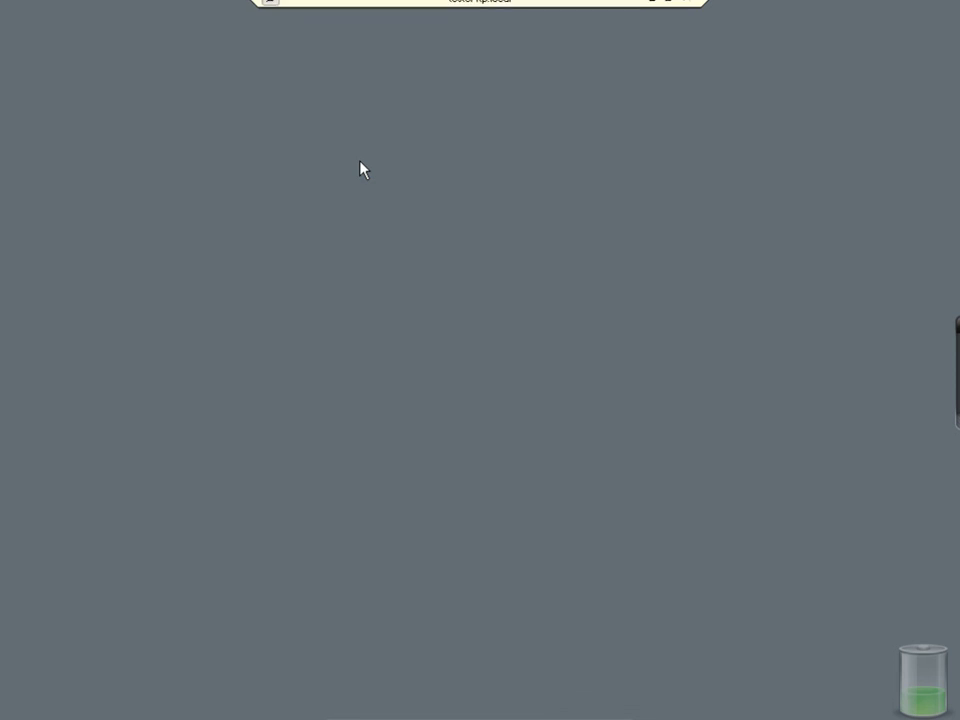
pyautogui.doubleClick(405, 261)
pyautogui.write('administrator')
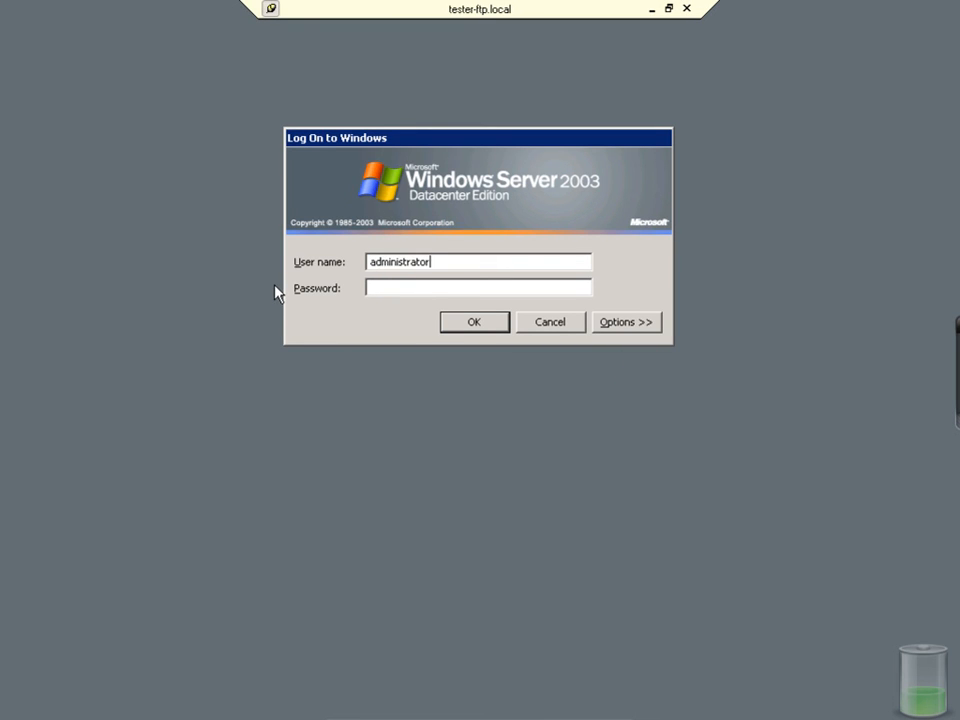
pyautogui.press('Return')
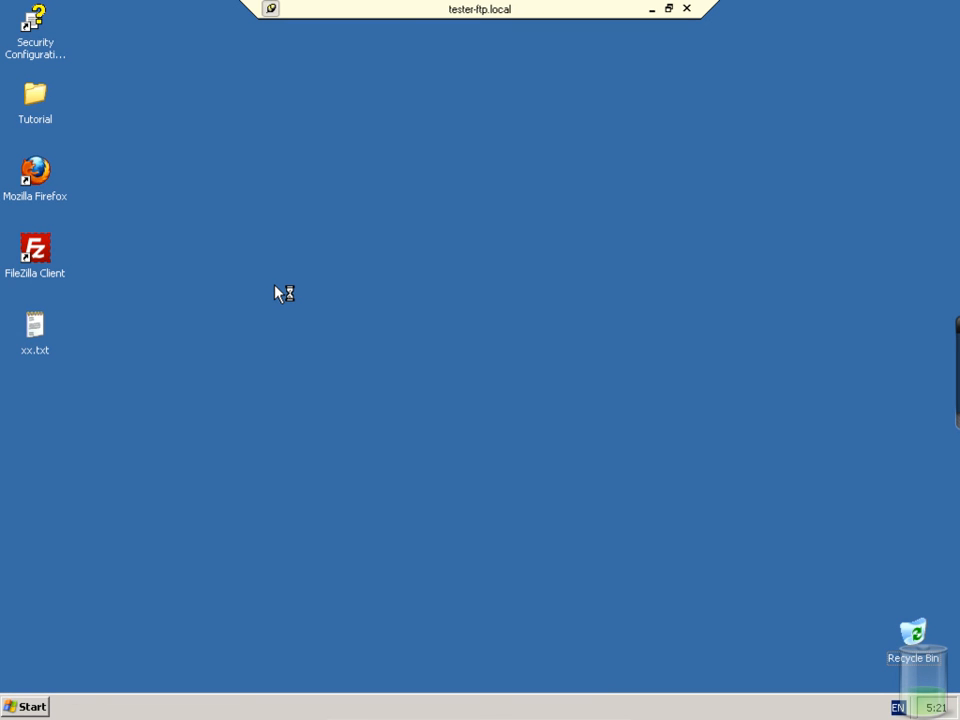
# Step: Window the remote session, refresh the server desktop twice, then return to full screen
pyautogui.click(669, 9)
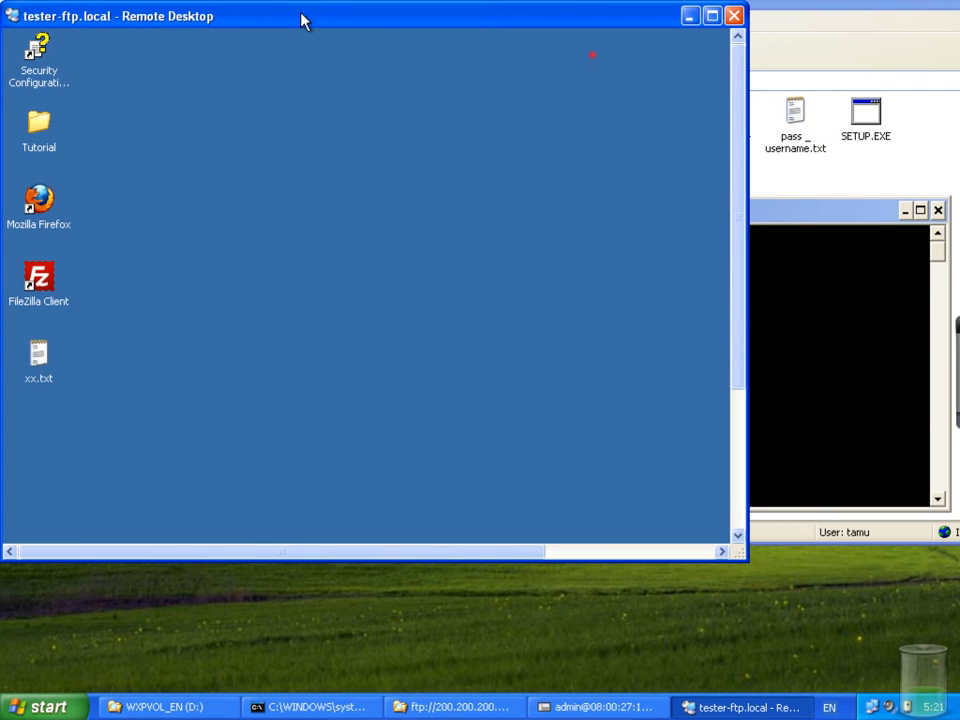
pyautogui.moveTo(303, 20); pyautogui.dragTo(571, 90)
pyautogui.rightClick(80, 410)
pyautogui.click(111, 437)
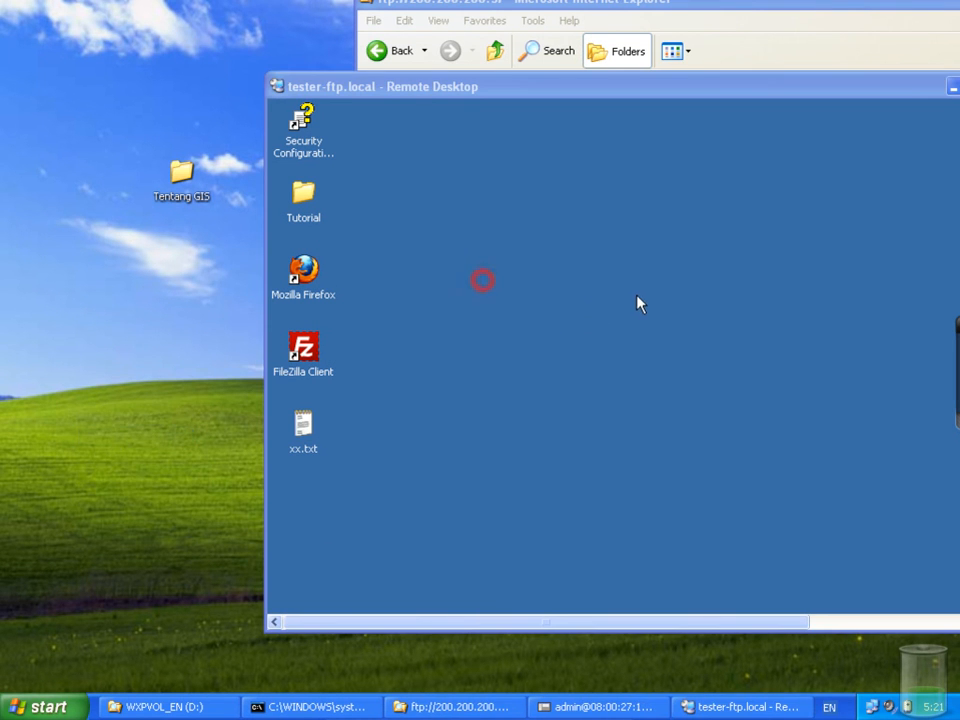
pyautogui.rightClick(634, 296)
pyautogui.click(632, 318)
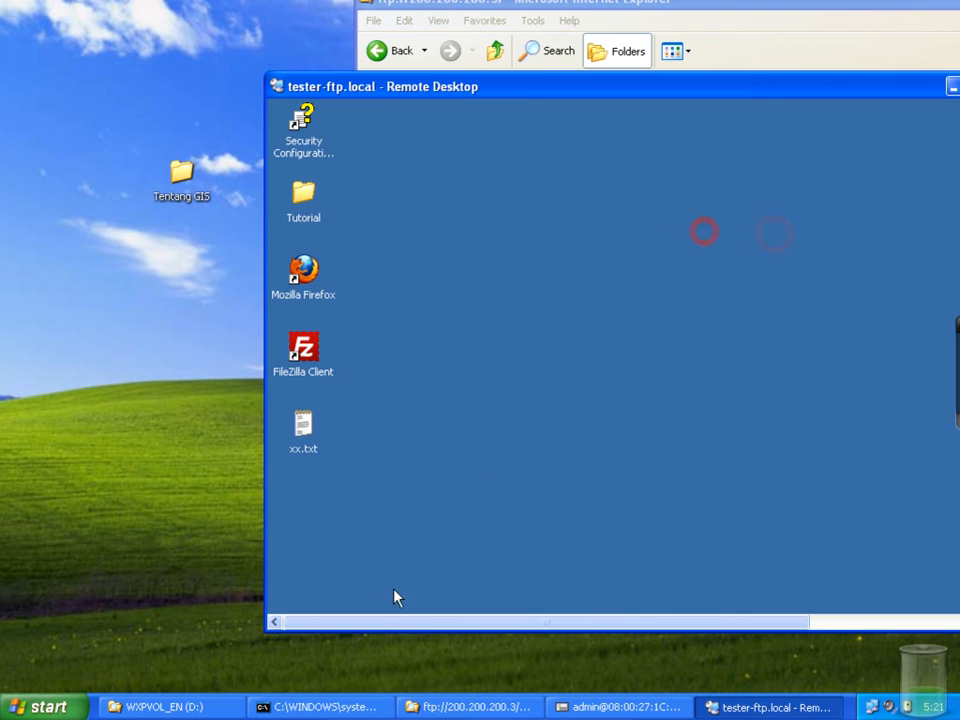
pyautogui.doubleClick(465, 86)
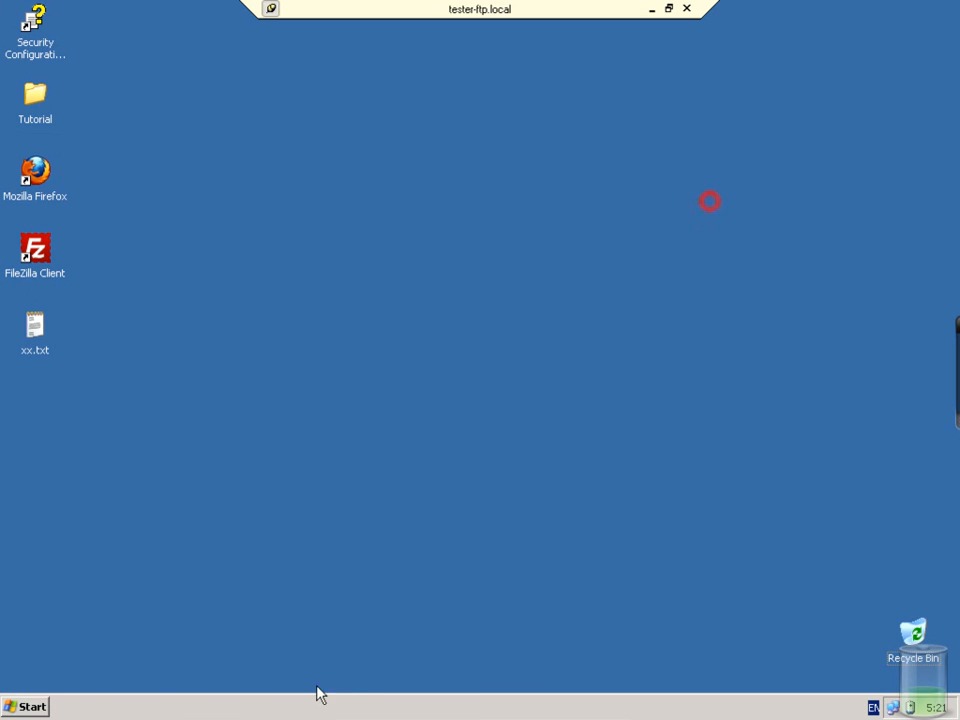
# Step: Browse the server's Start > All Programs menu, then refresh its desktop
pyautogui.click(47, 707)
pyautogui.click(99, 649)
pyautogui.moveTo(103, 615)
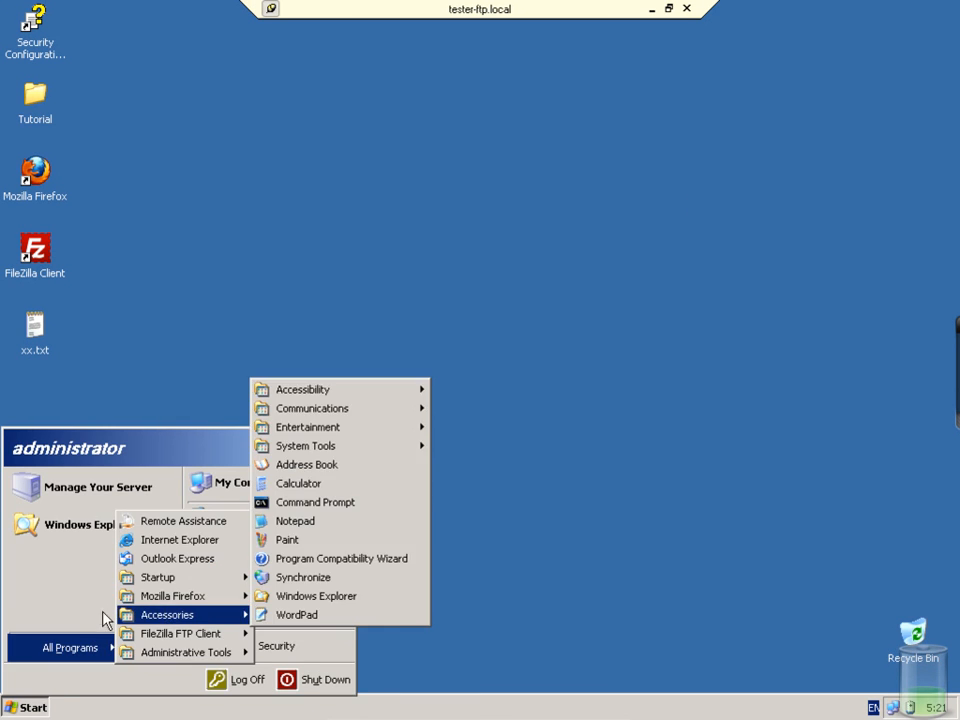
pyautogui.rightClick(328, 279)
pyautogui.rightClick(390, 308)
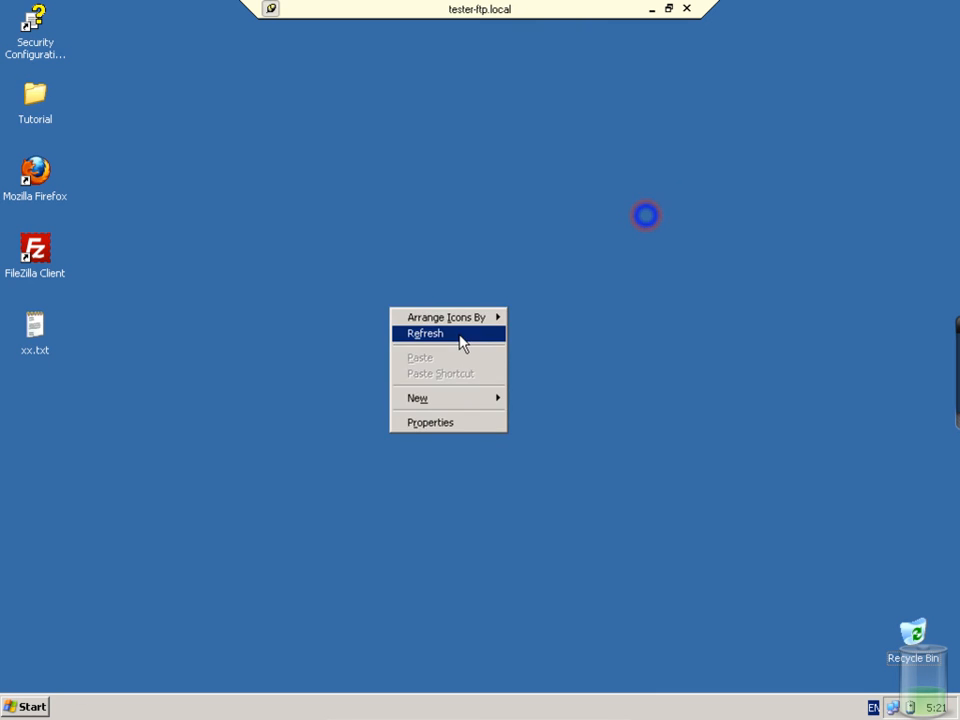
pyautogui.click(462, 343)
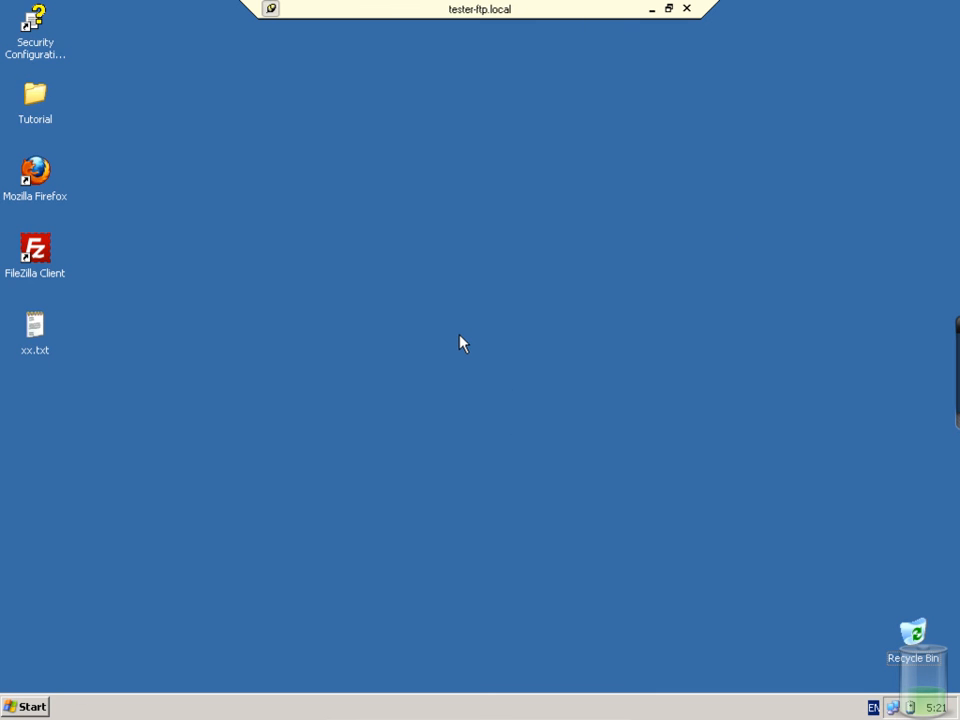
# Step: Leave full screen and close the remote session, confirming Disconnect
pyautogui.click(669, 8)
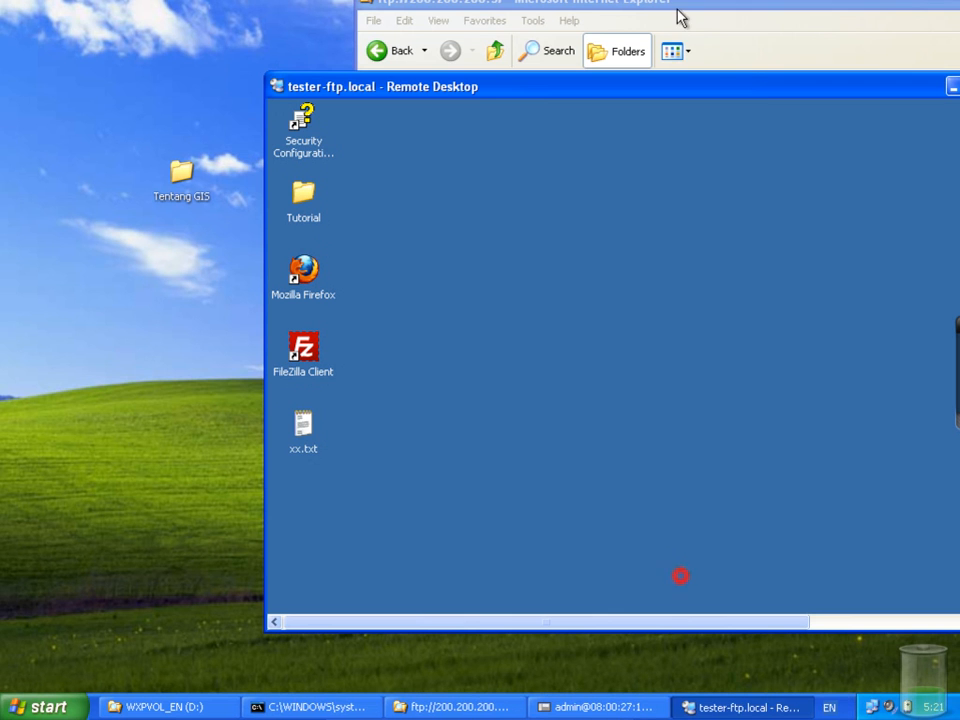
pyautogui.doubleClick(277, 88)
pyautogui.click(600, 401)
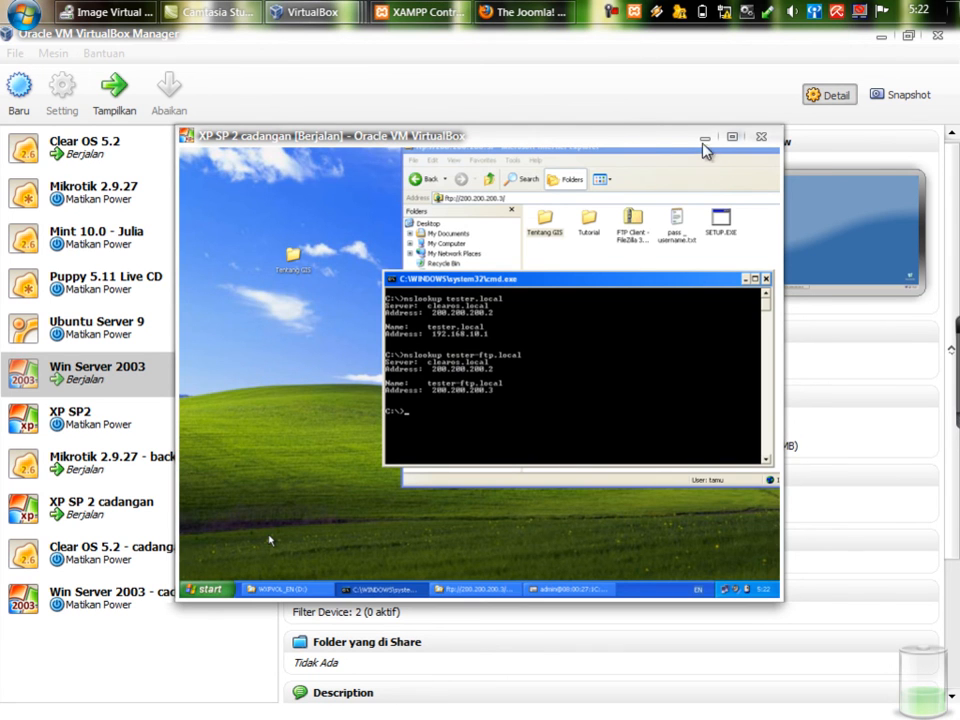
# Step: Minimize the XP SP 2 VM window and VirtualBox Manager, then refresh the host desktop
pyautogui.click(705, 138)
pyautogui.click(879, 37)
pyautogui.rightClick(591, 212)
pyautogui.rightClick(636, 255)
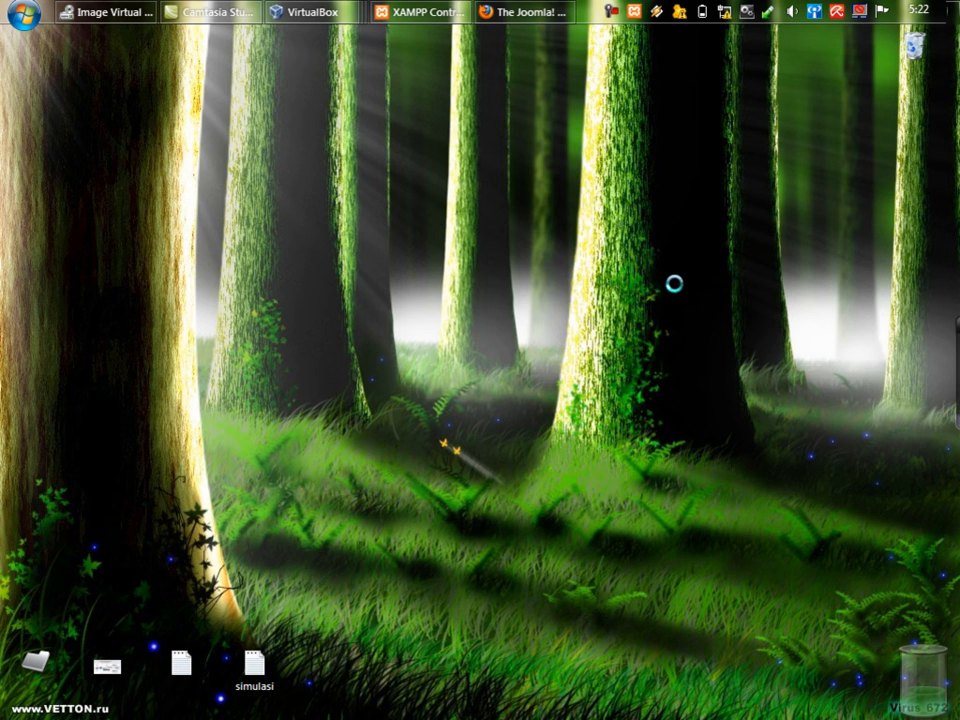
pyautogui.rightClick(674, 284)
pyautogui.click(676, 265)
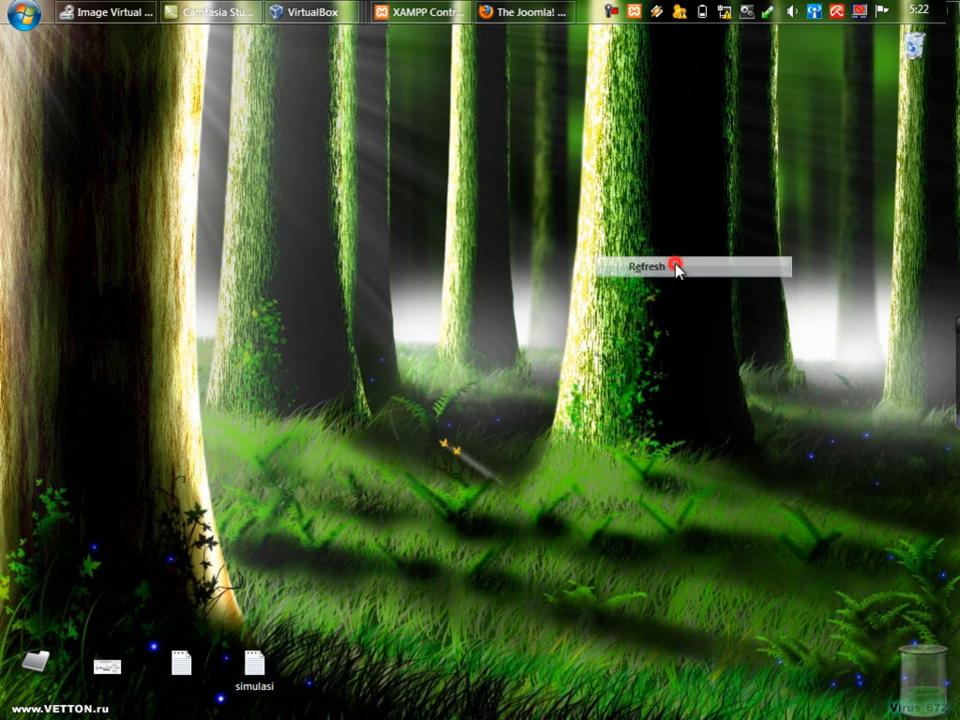
# Step: Open the network diagram image from the desktop and view it full screen with F11
pyautogui.doubleClick(111, 674)
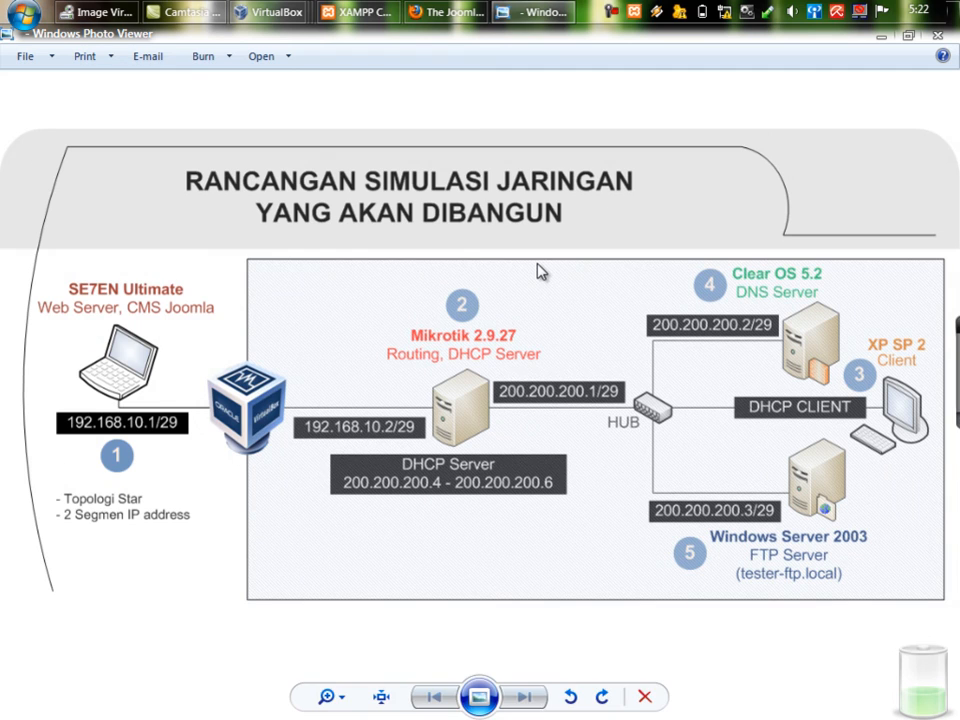
pyautogui.press('F11')
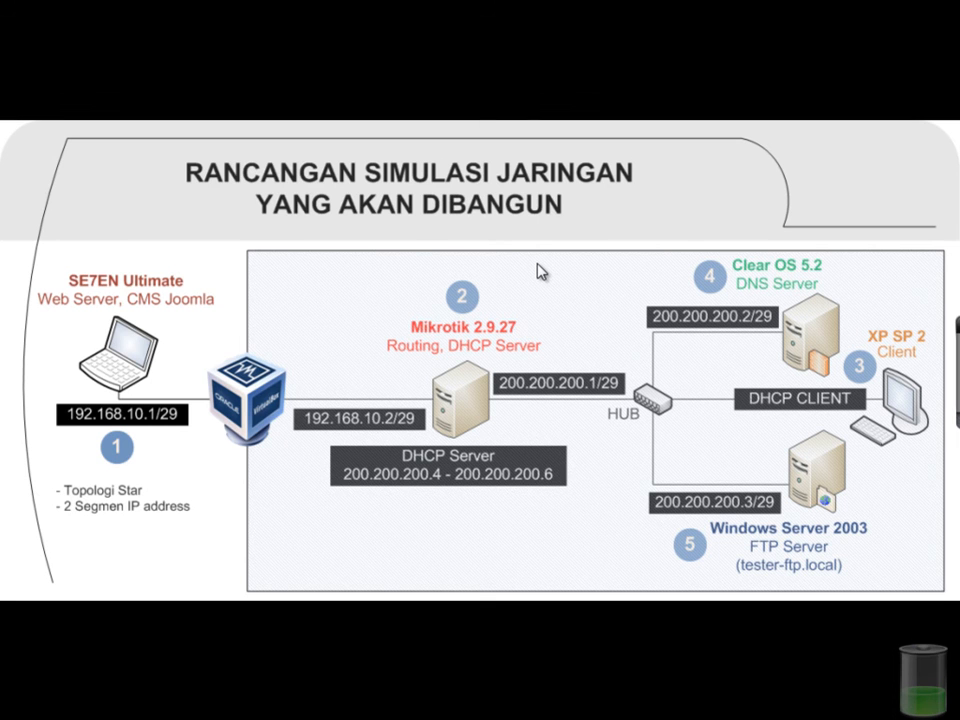